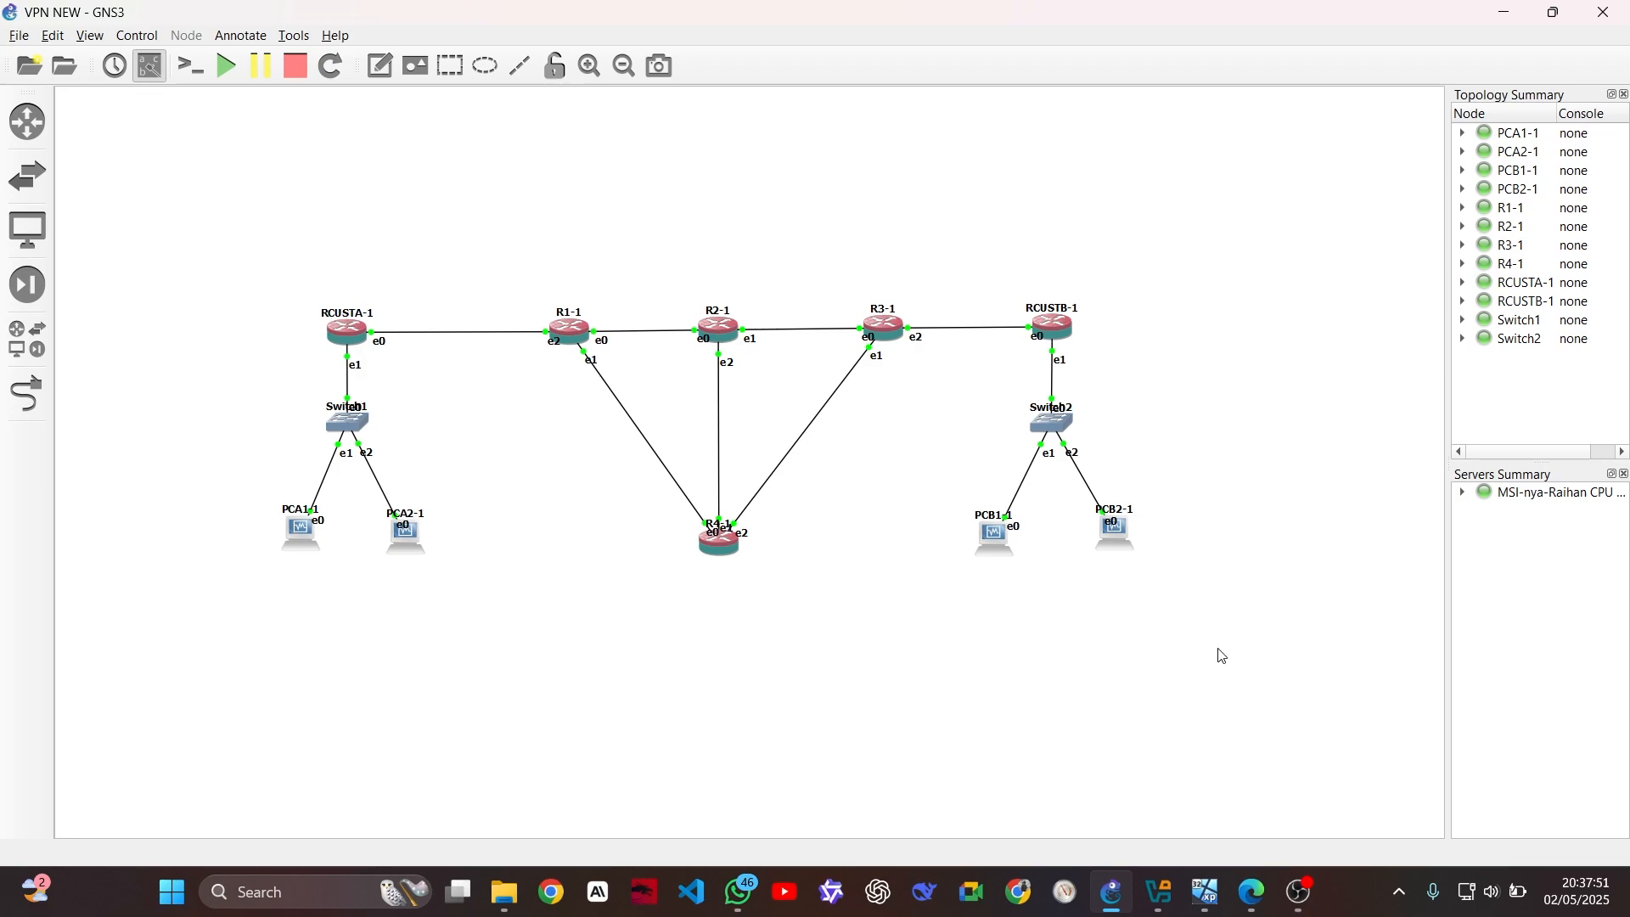
On PCA1, enable the router's PPTP server with the default-encryption profile and MS-CHAP authentication
{"action": "mouse_move", "coordinate": [1206, 895]}
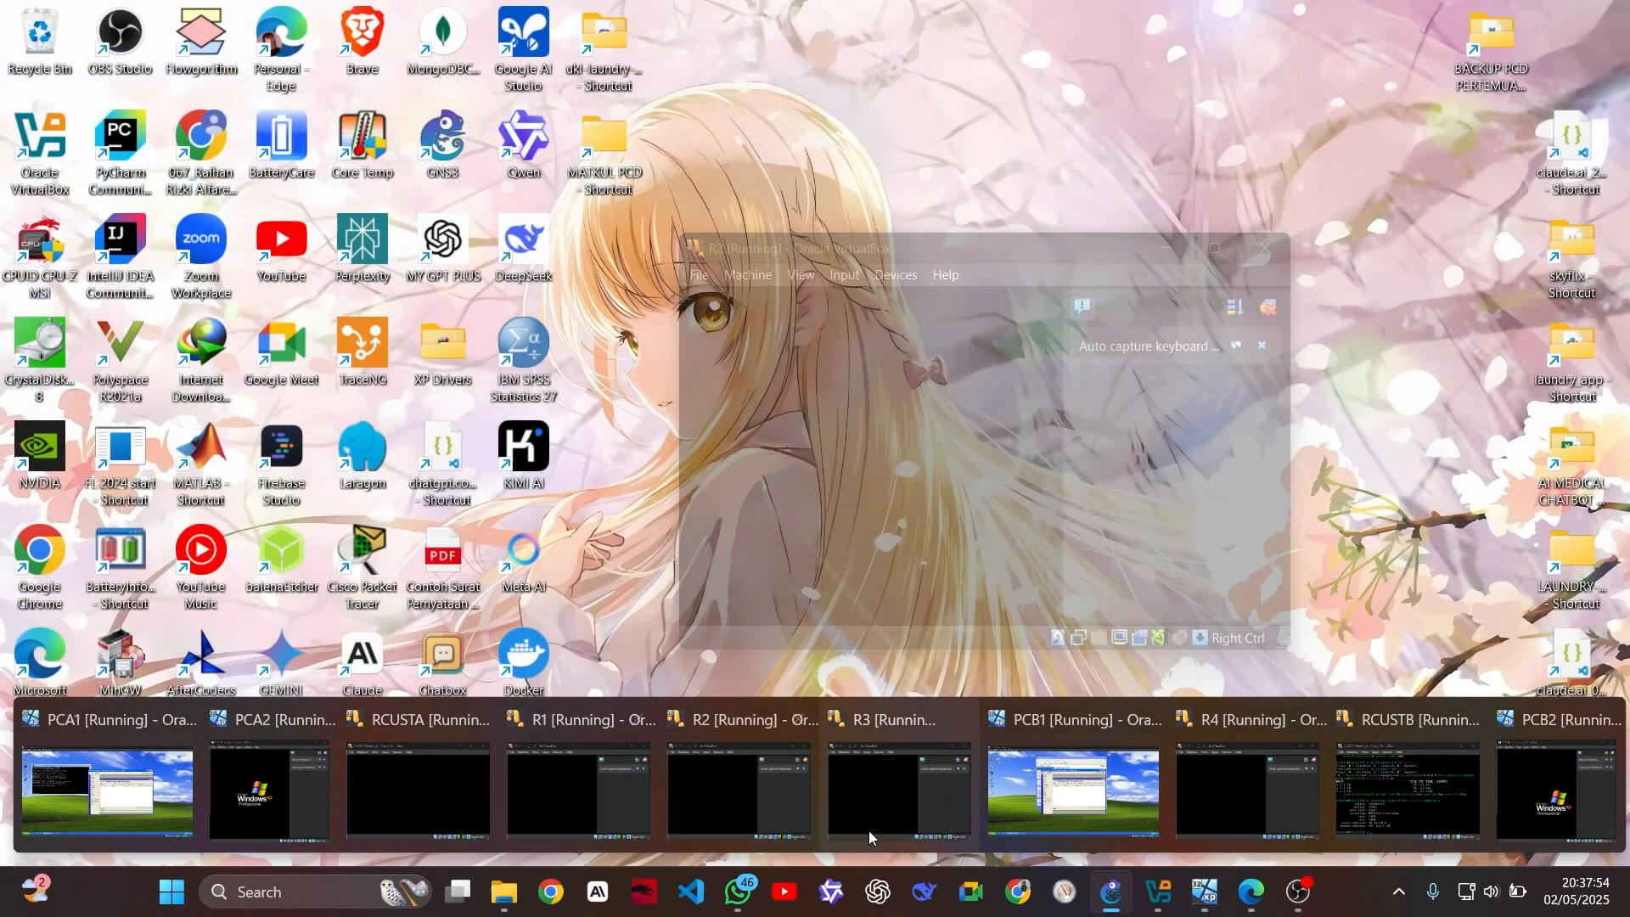
{"action": "mouse_move", "coordinate": [390, 809]}
{"action": "mouse_move", "coordinate": [930, 801]}
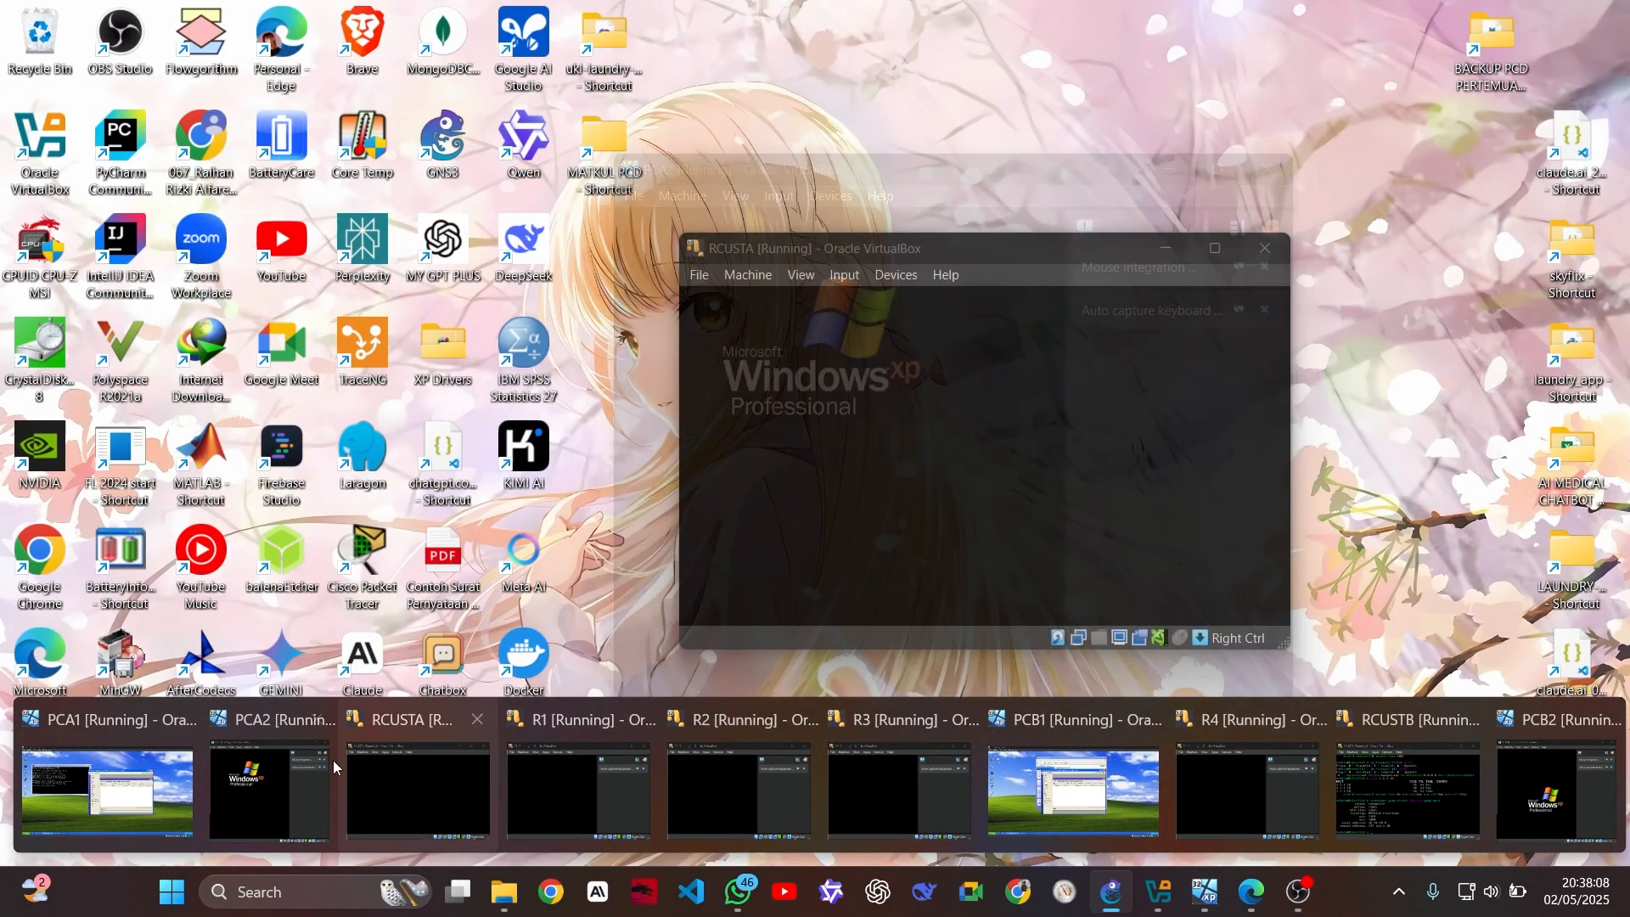
{"action": "left_click", "coordinate": [159, 762]}
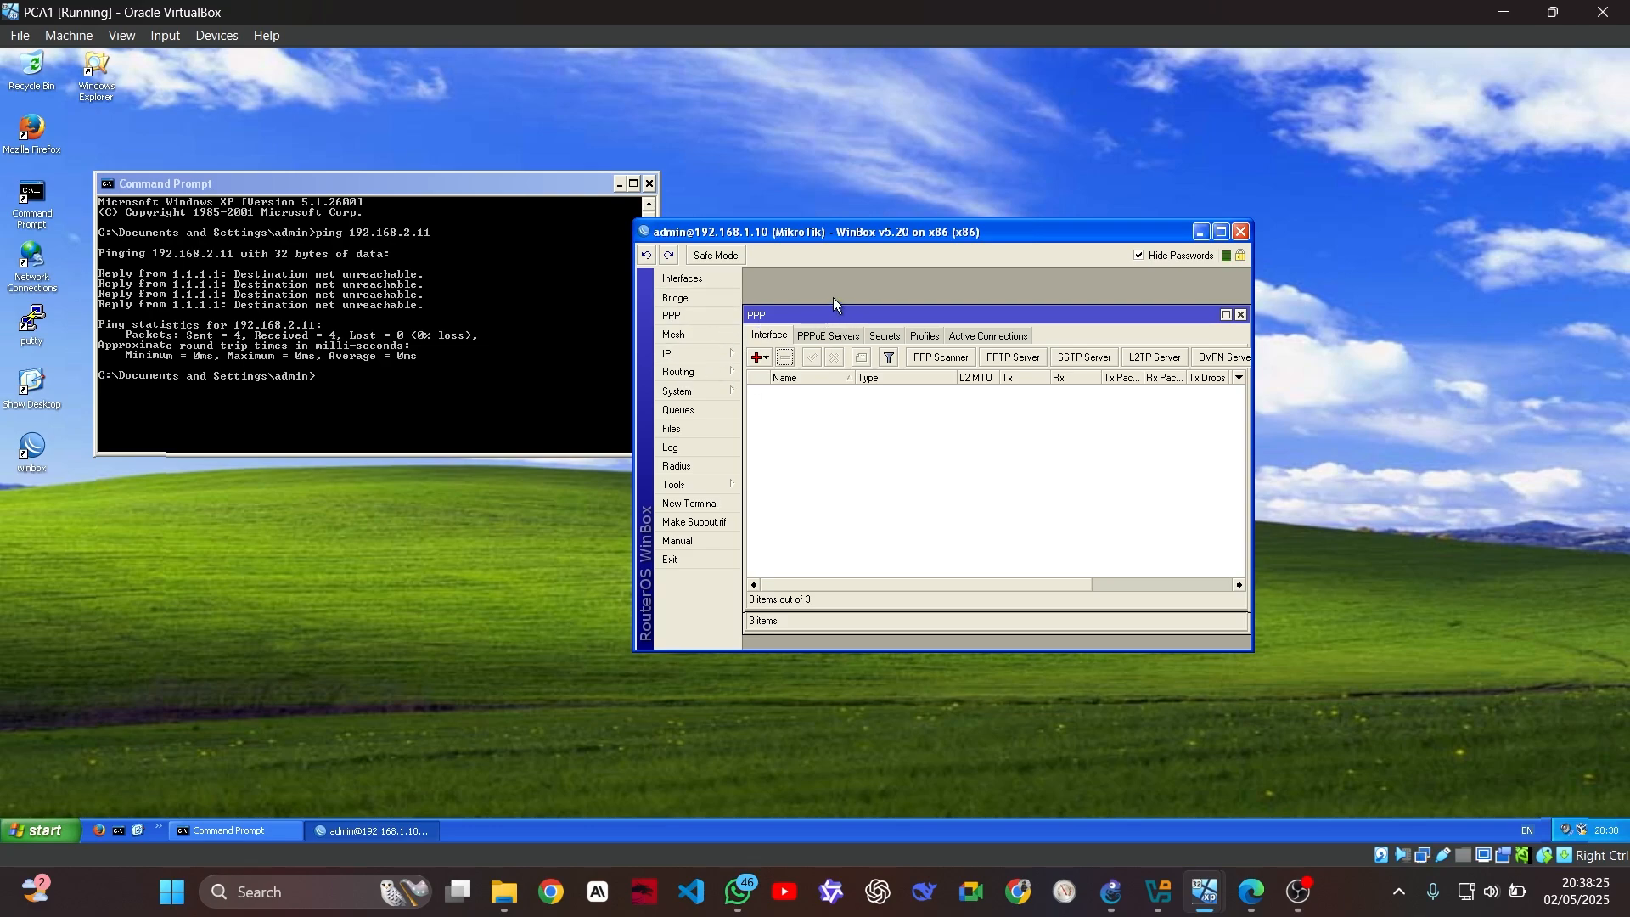
{"action": "left_click", "coordinate": [1017, 358]}
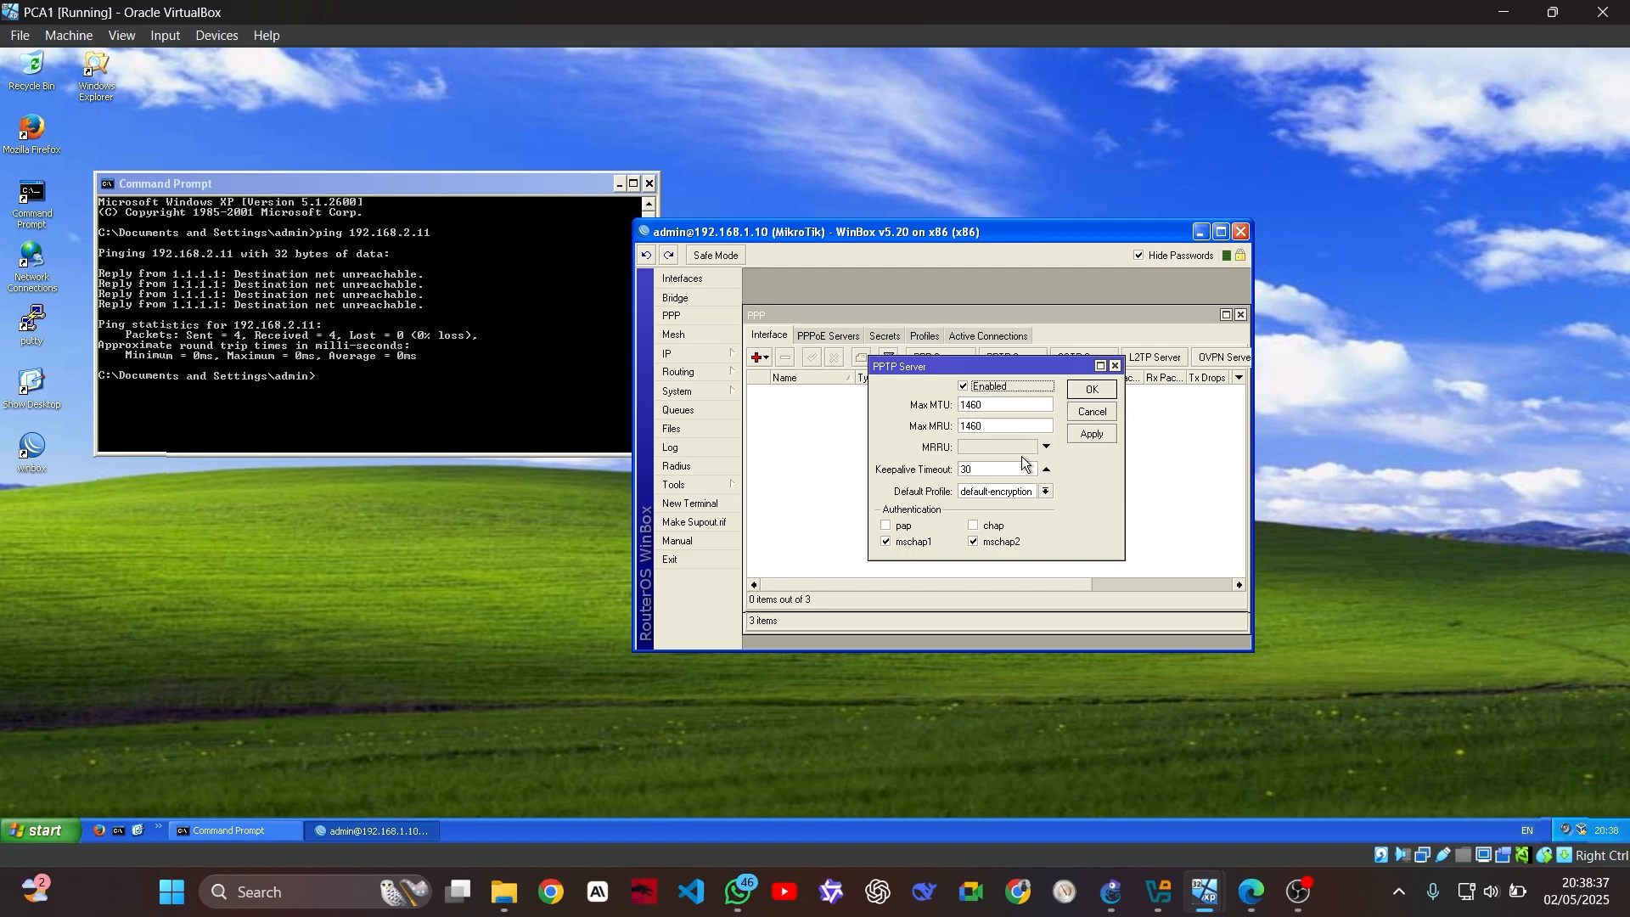
{"action": "left_click", "coordinate": [1092, 390]}
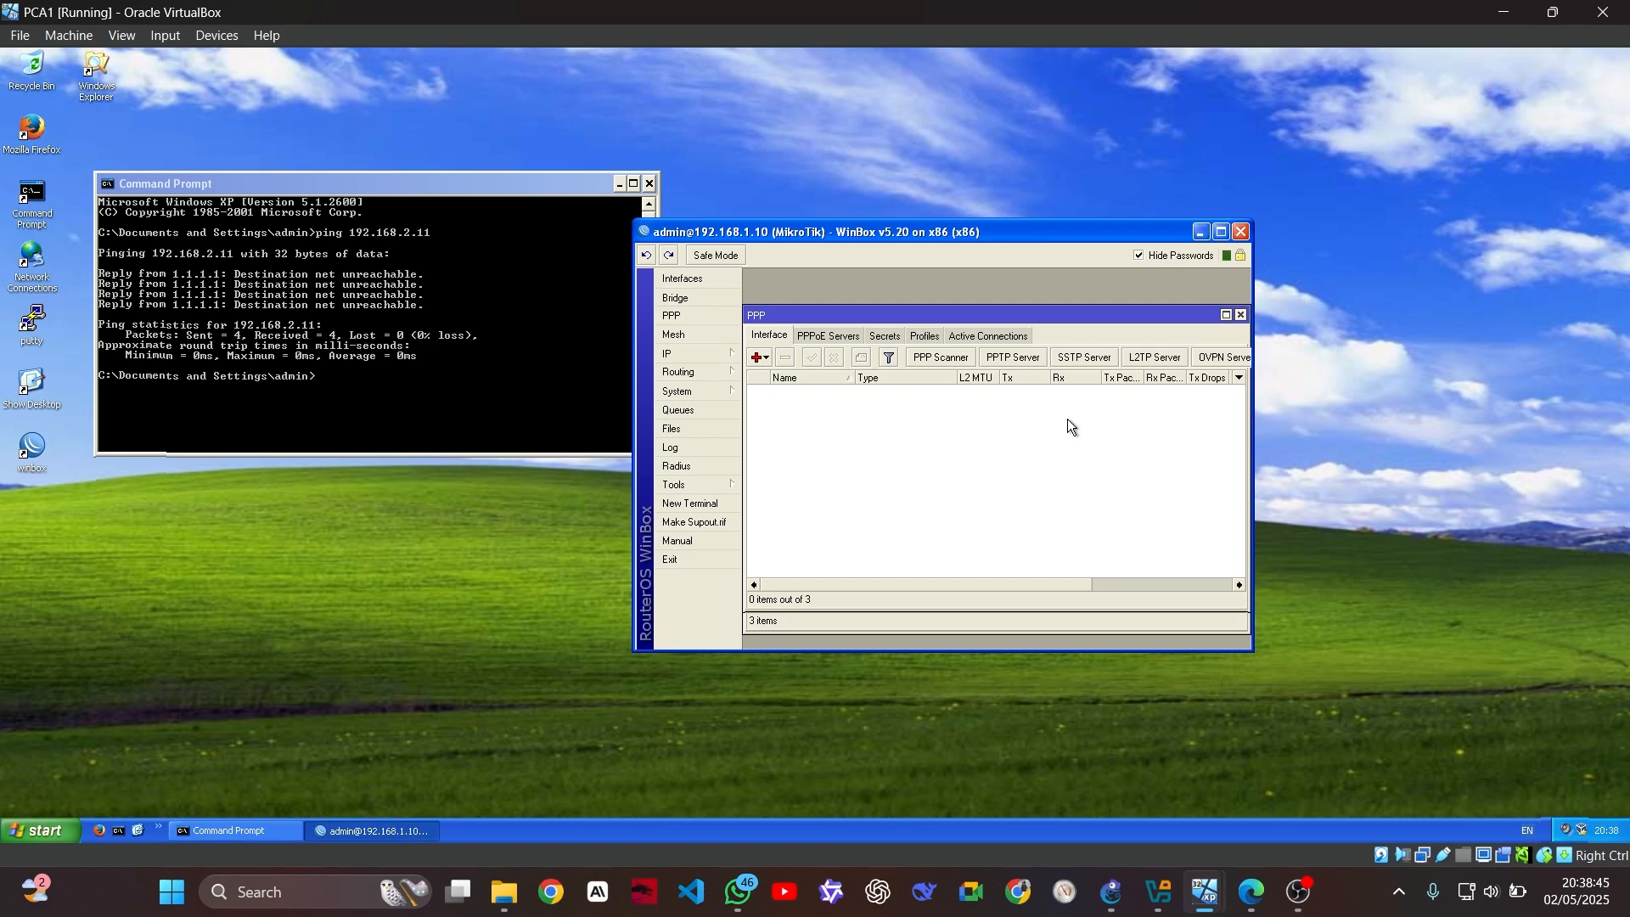
Add a PPP secret named user1 with a login password, limited to the pptp service
{"action": "left_click", "coordinate": [887, 337]}
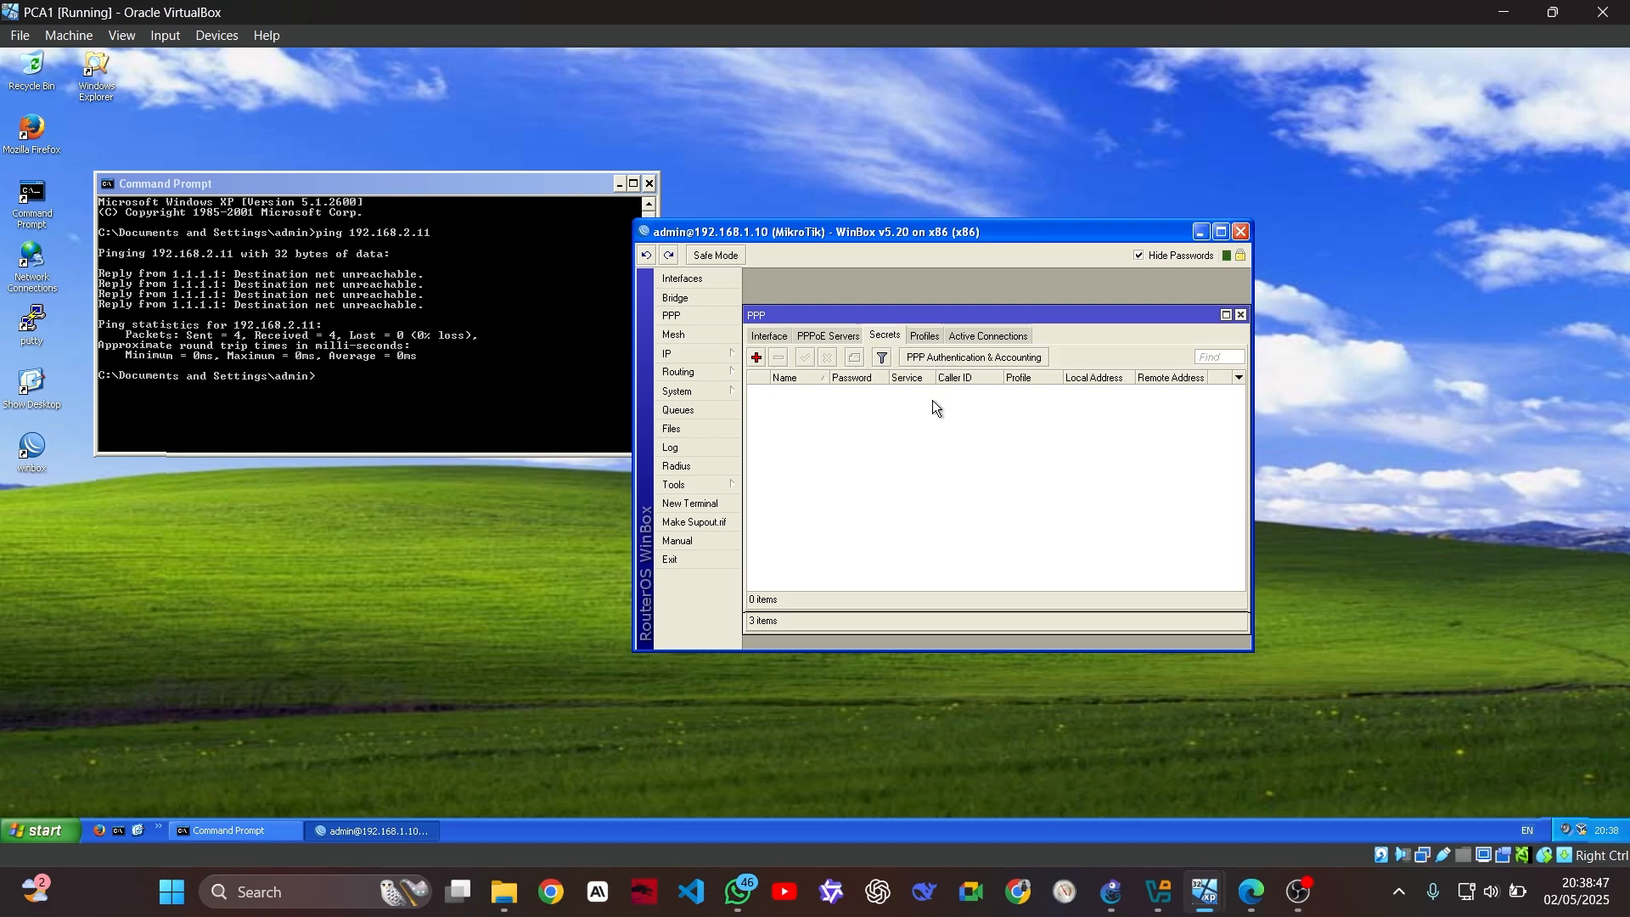
{"action": "left_click", "coordinate": [757, 357]}
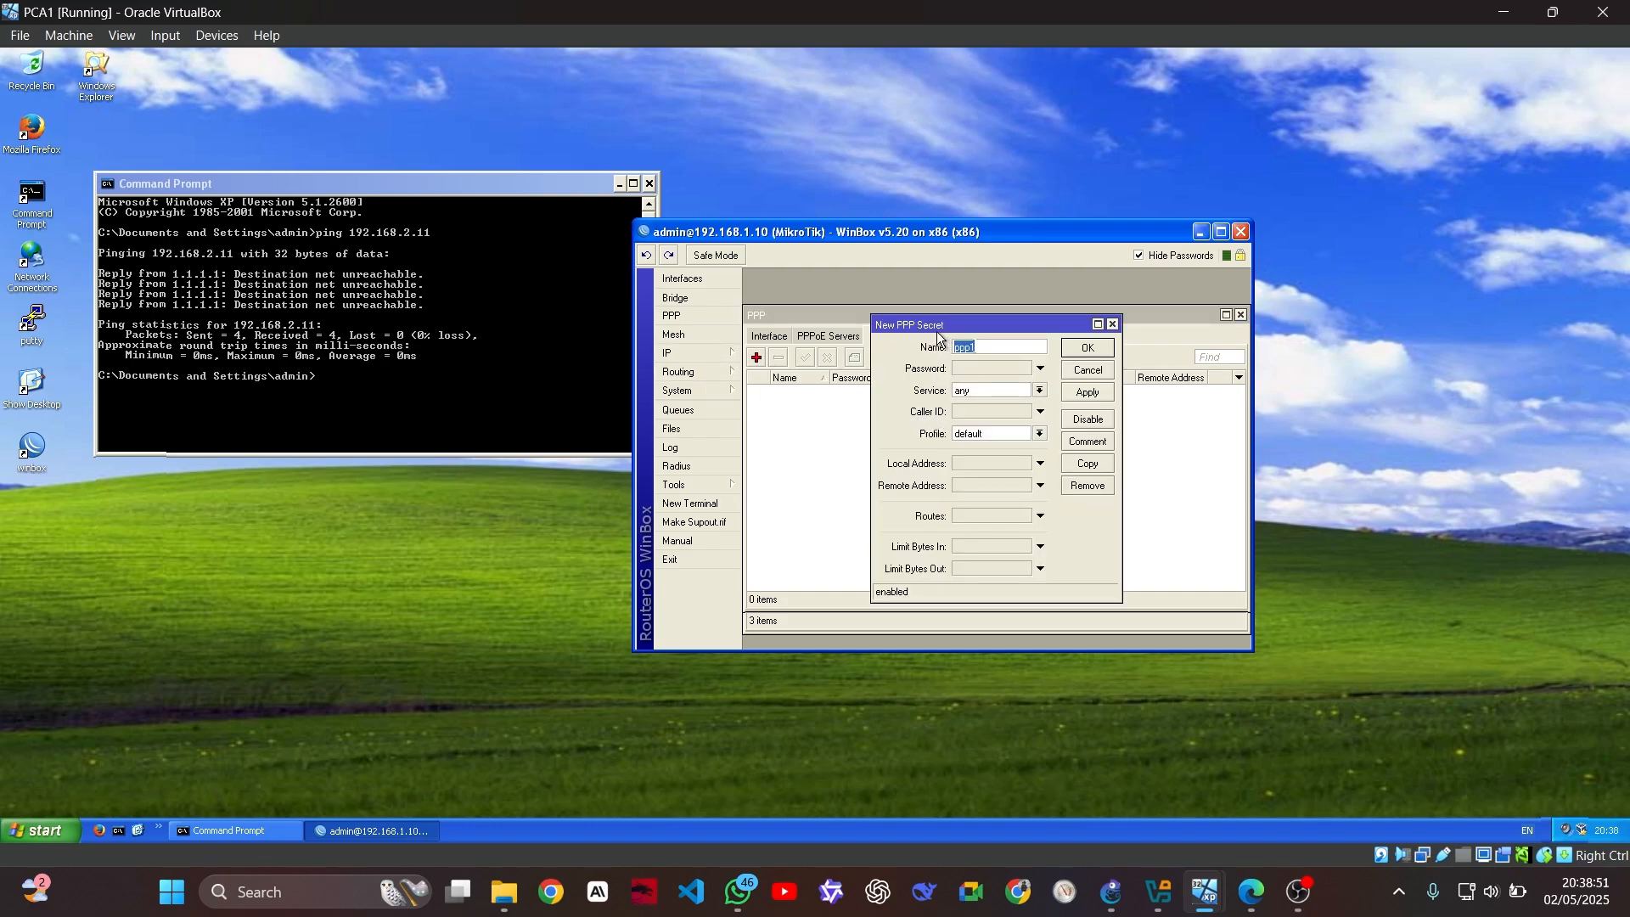
{"action": "type", "text": "user1"}
{"action": "left_click", "coordinate": [986, 368]}
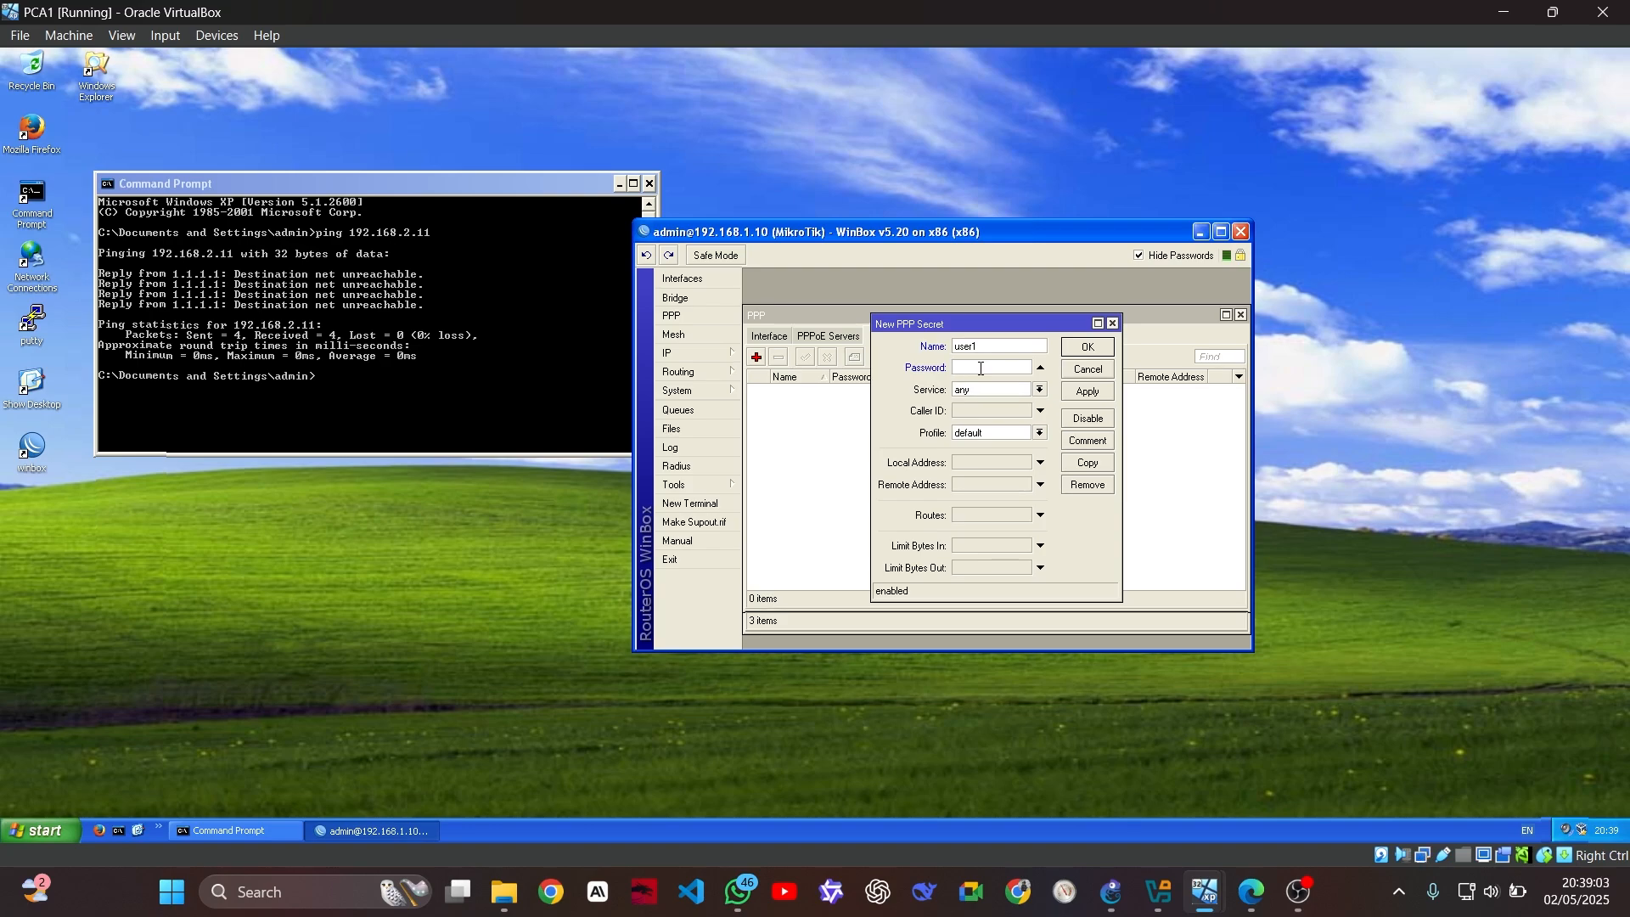
{"action": "type", "text": "12345"}
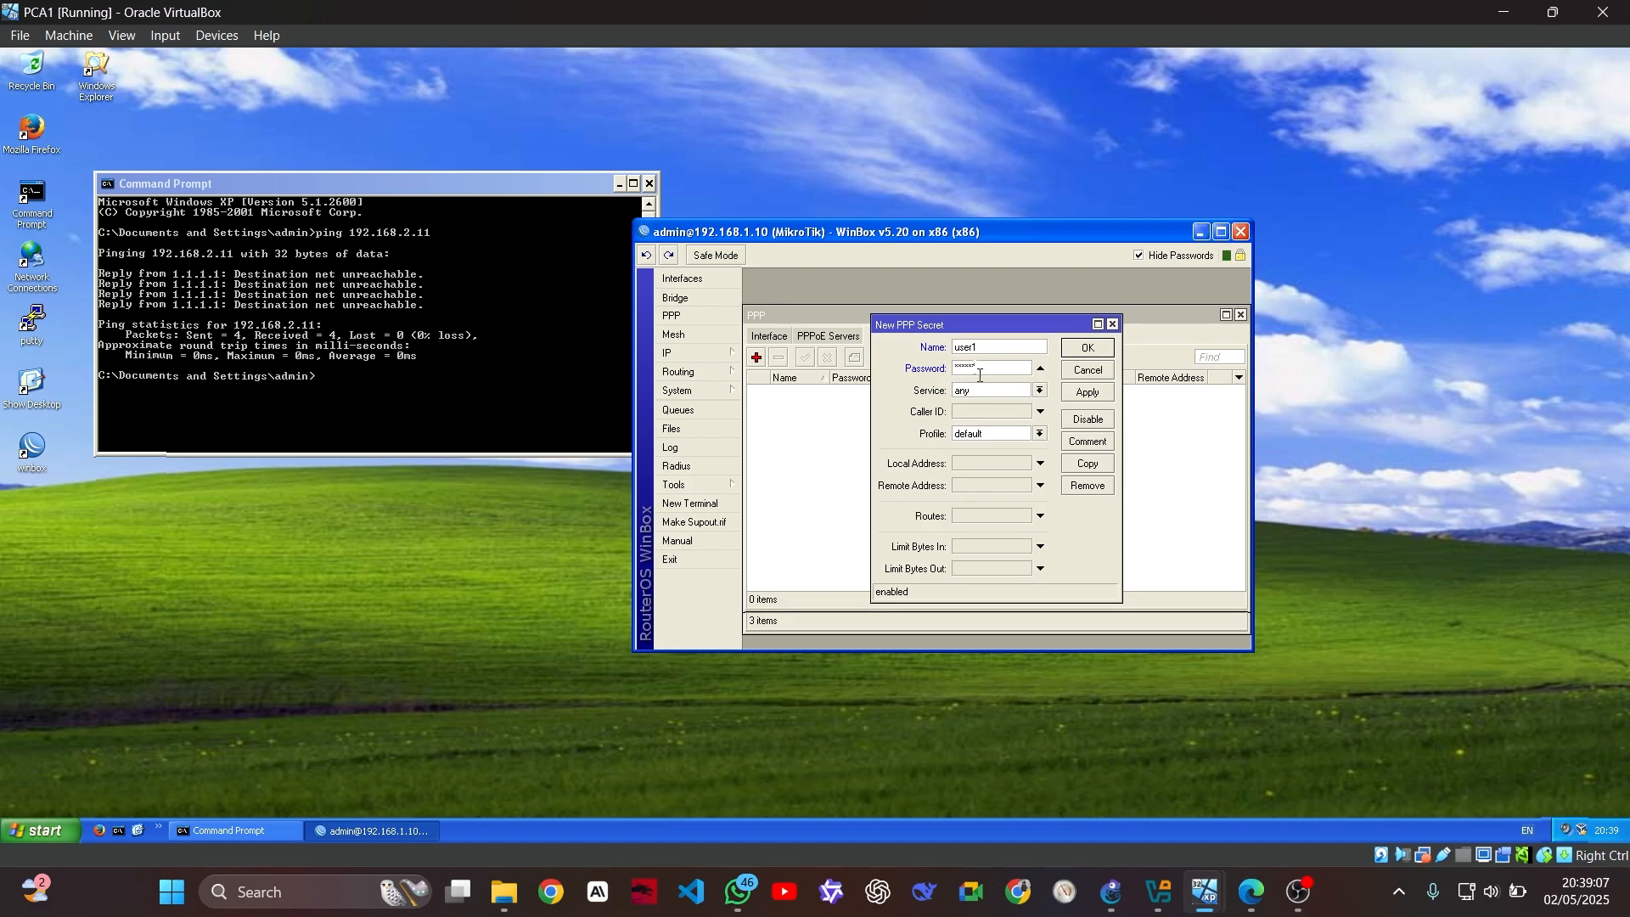
{"action": "left_click", "coordinate": [1041, 389]}
{"action": "left_click", "coordinate": [1008, 468]}
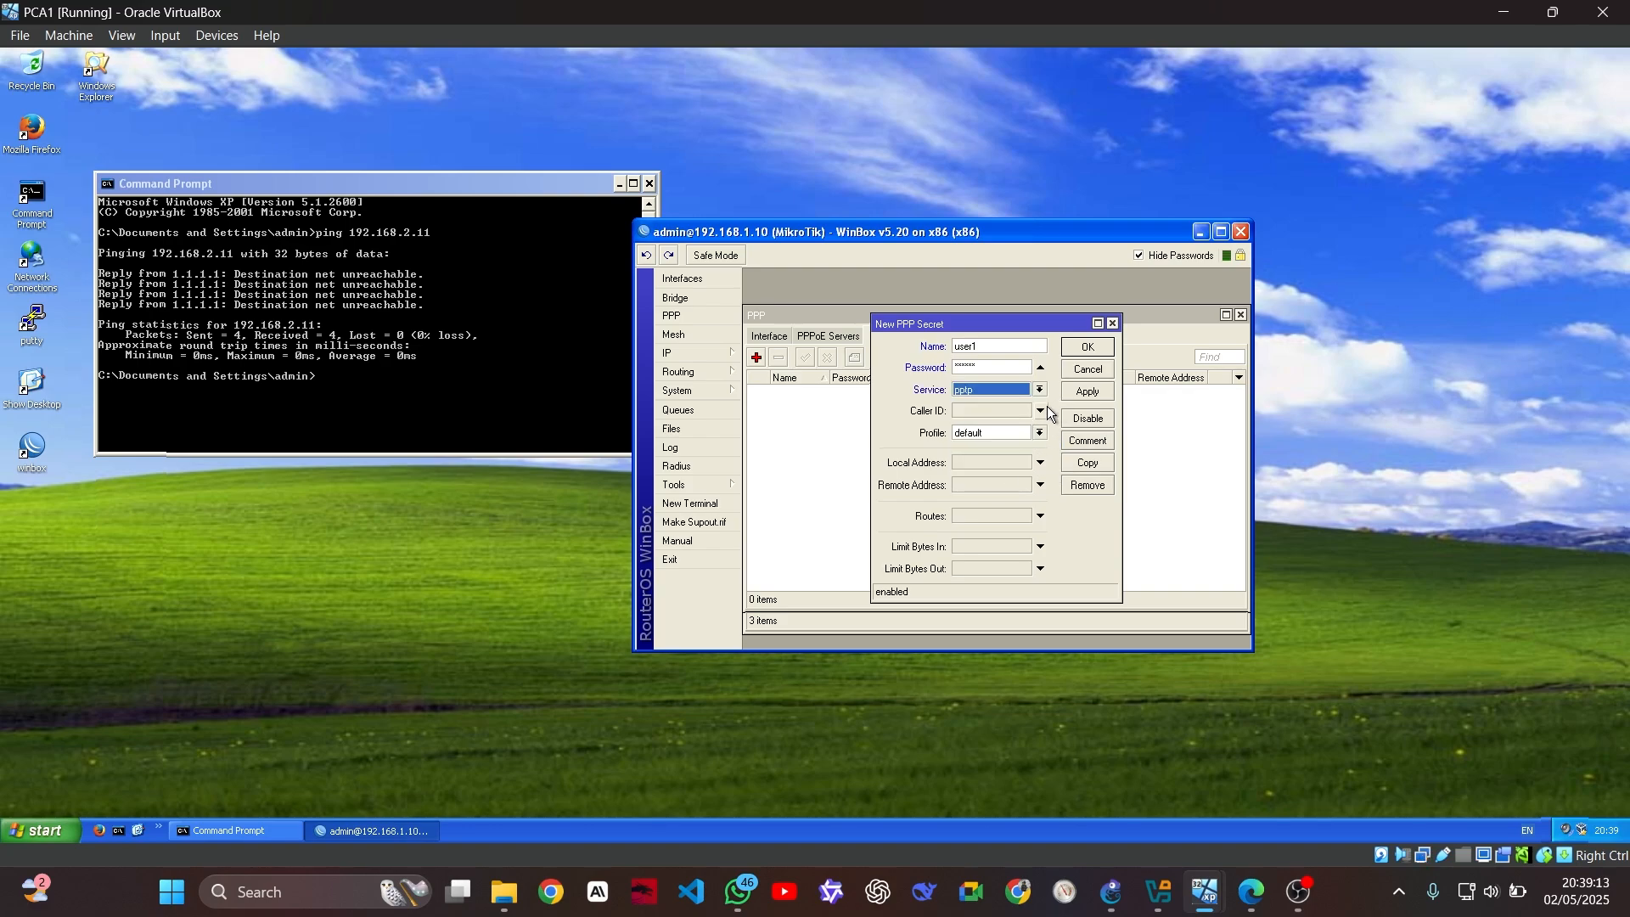
Give the secret profile default-encryption, local address 10.10.10.1 and remote address 10.10.10.2, and save it
{"action": "left_click", "coordinate": [1039, 432]}
{"action": "left_click", "coordinate": [1035, 458]}
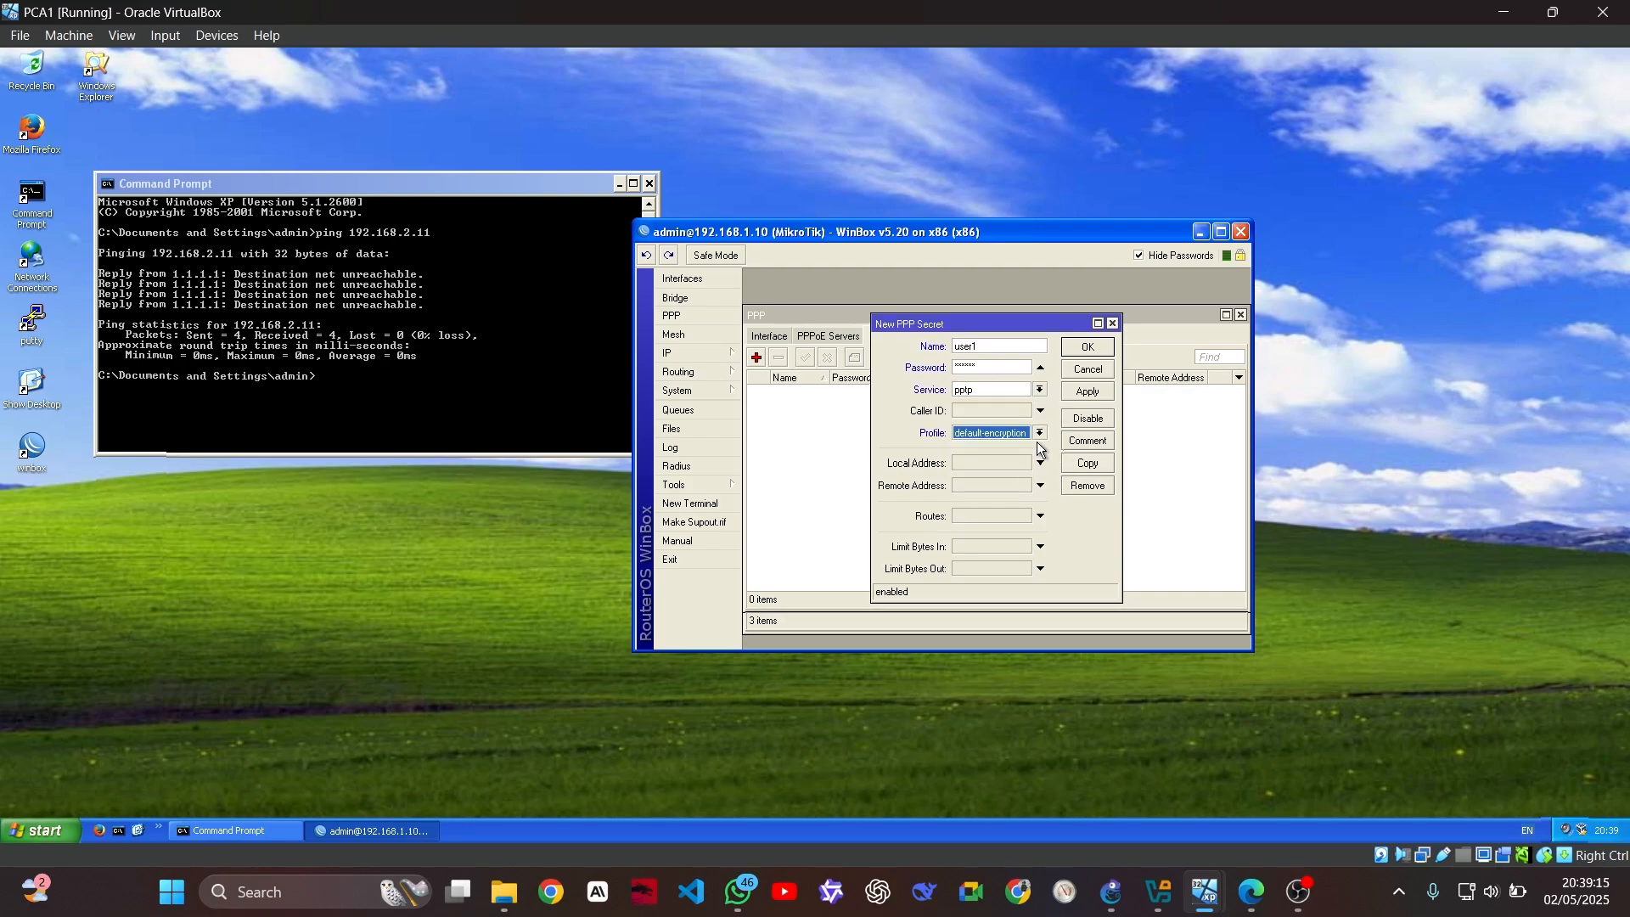
{"action": "left_click", "coordinate": [997, 465]}
{"action": "type", "text": "10"}
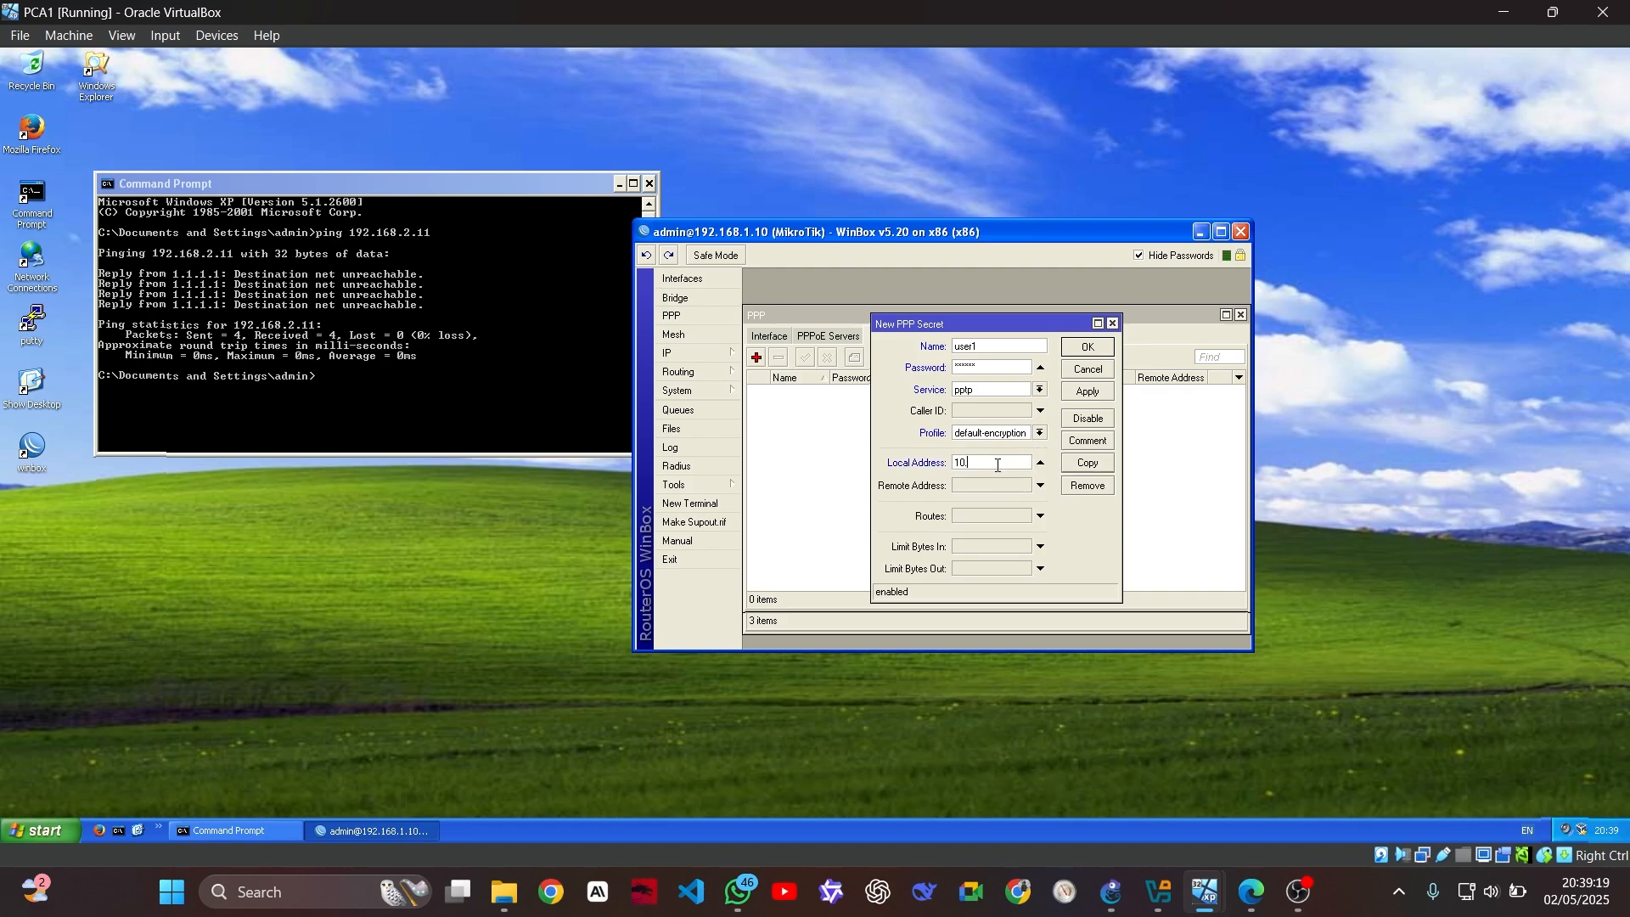
{"action": "type", "text": ".10.10.1"}
{"action": "key", "text": "Tab"}
{"action": "type", "text": "10.10.10.2"}
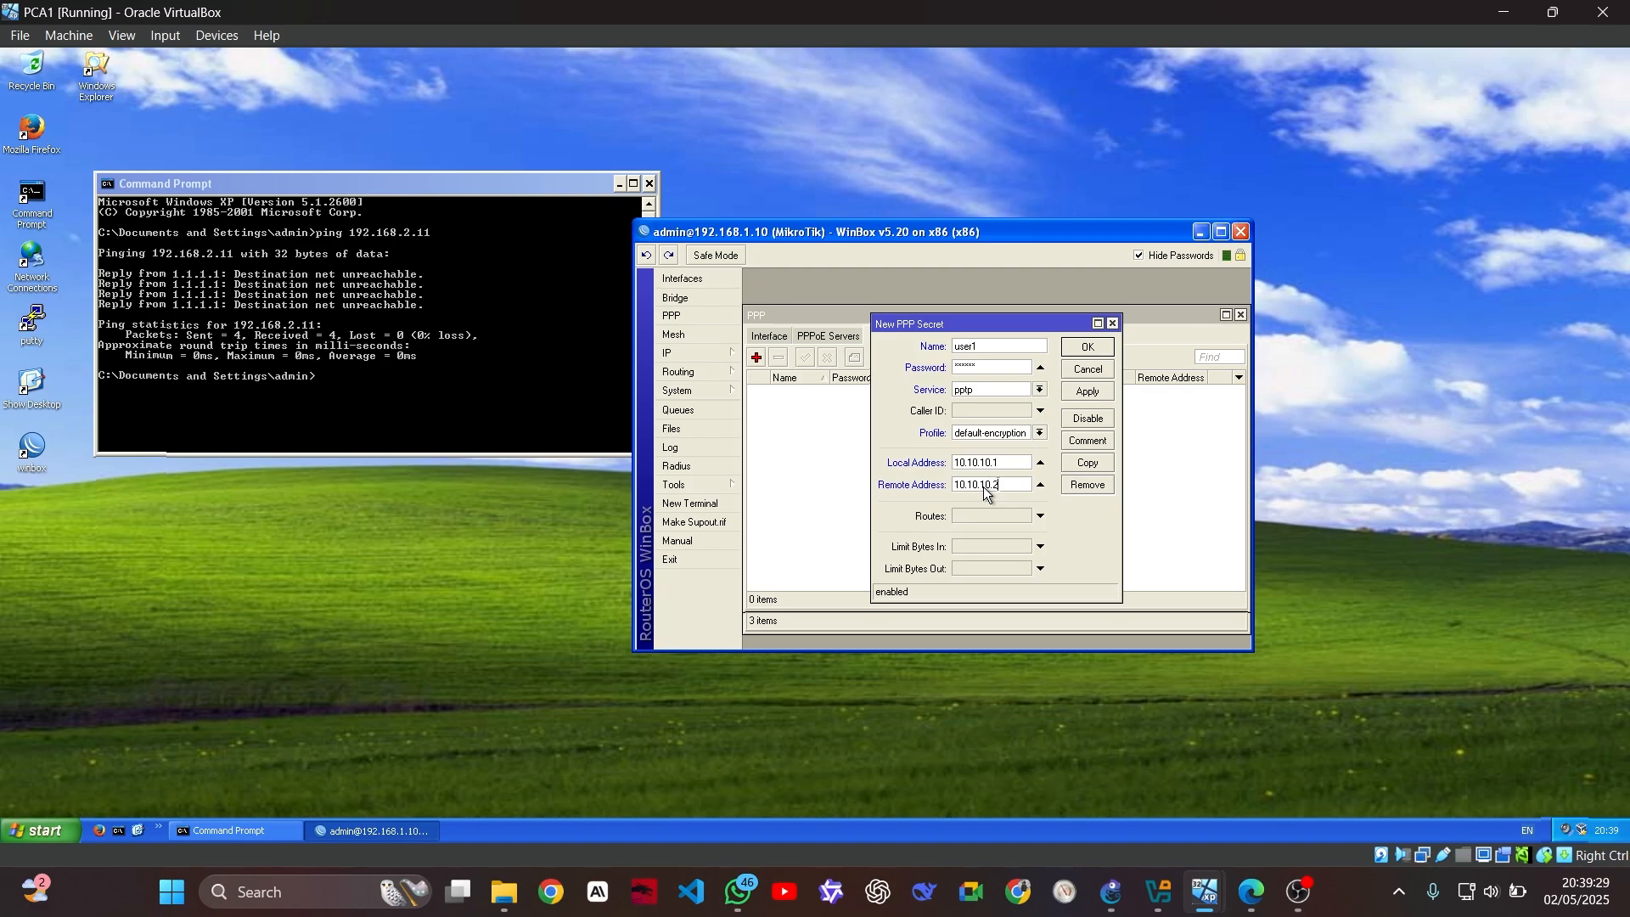
{"action": "left_click", "coordinate": [1093, 348]}
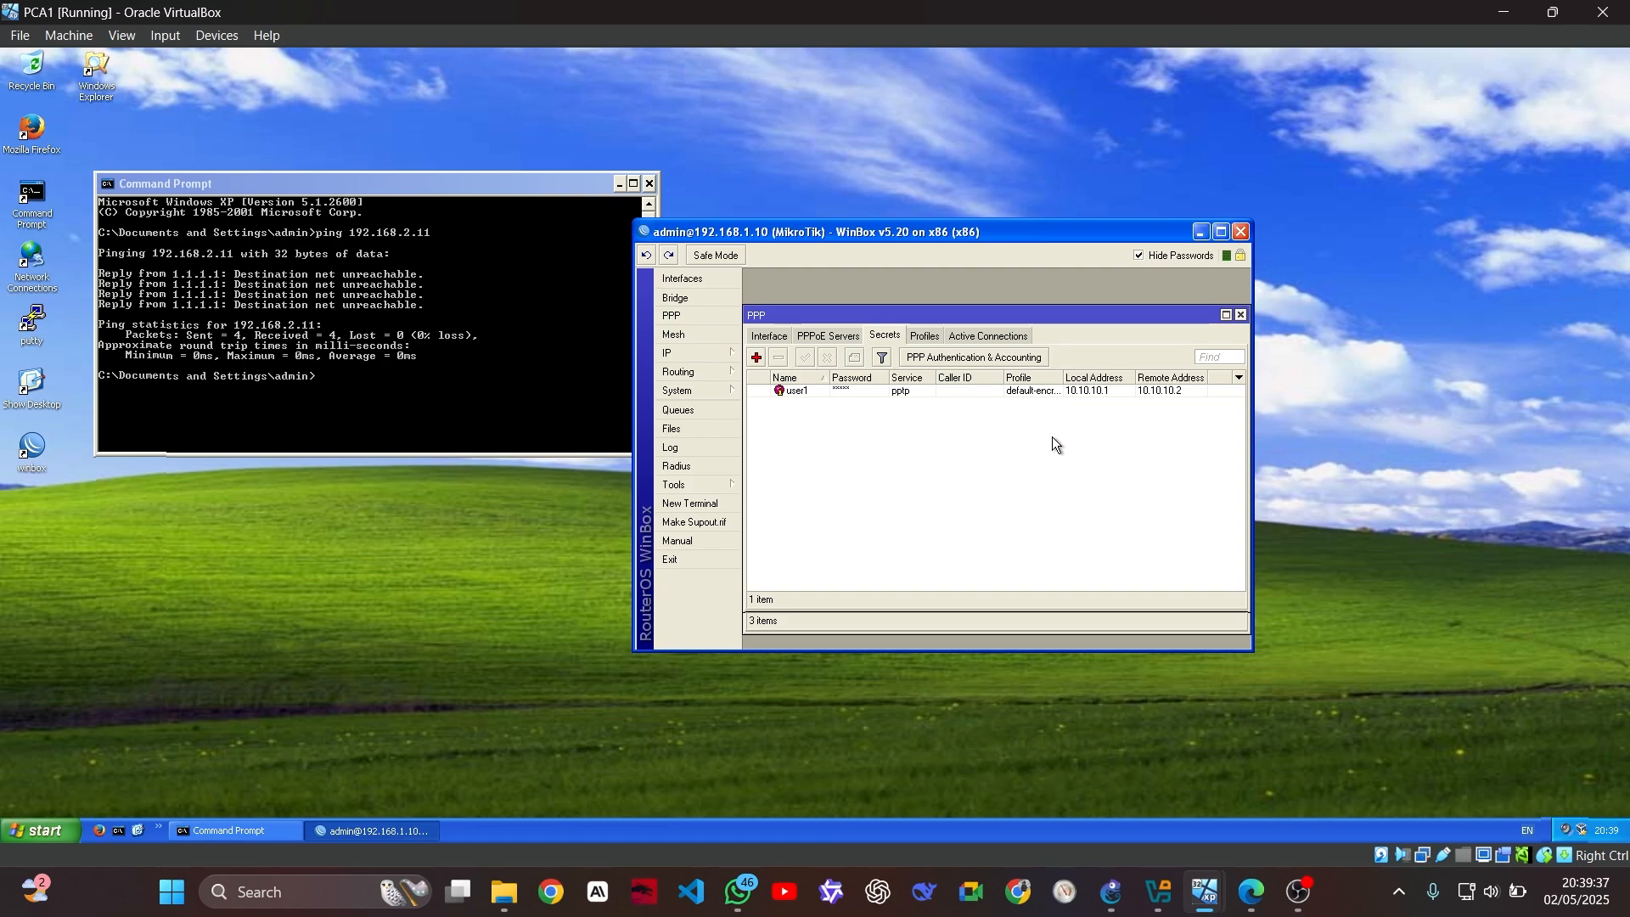
Check the PPP interface, profile and secrets lists to confirm the new secret
{"action": "left_click", "coordinate": [784, 337]}
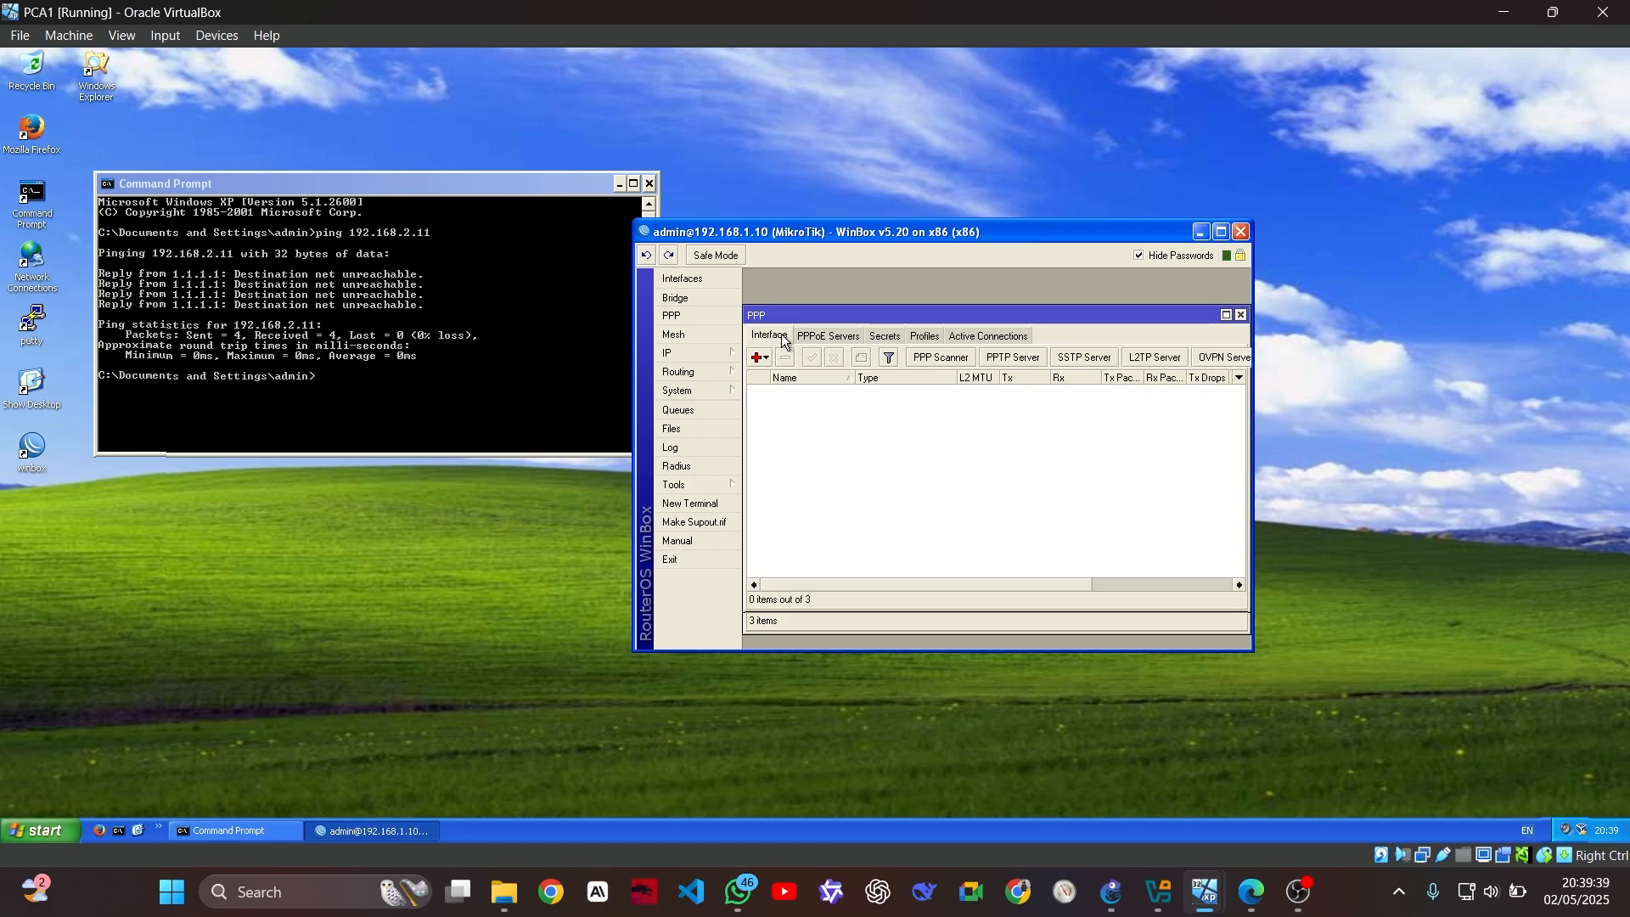
{"action": "left_click", "coordinate": [887, 337]}
{"action": "left_click", "coordinate": [910, 338]}
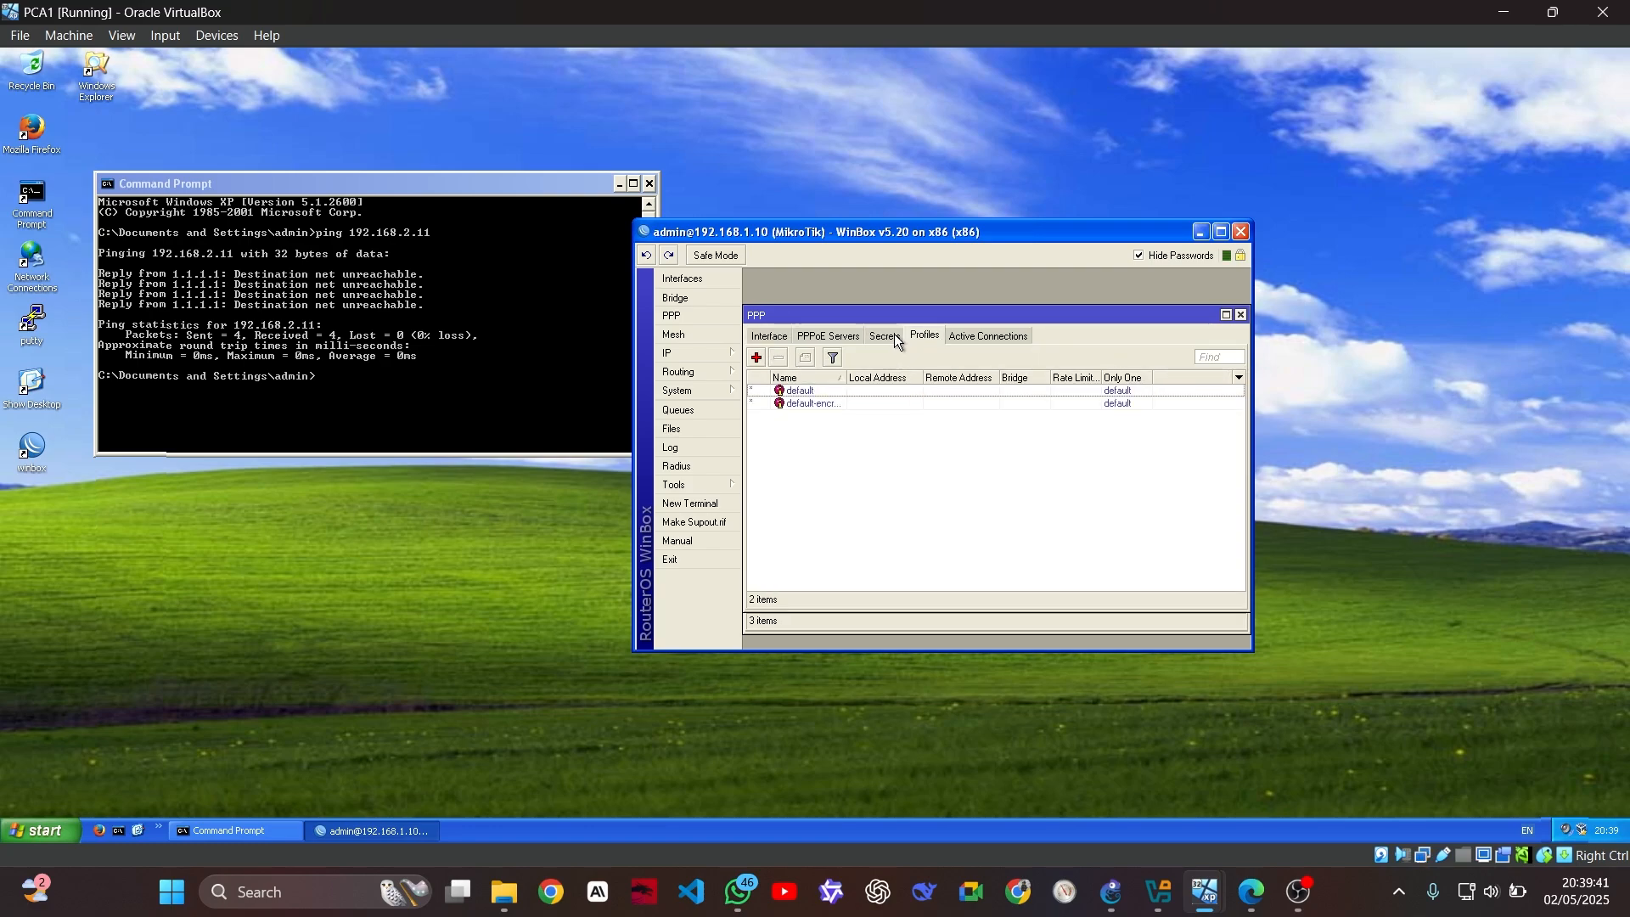
{"action": "left_click", "coordinate": [886, 337]}
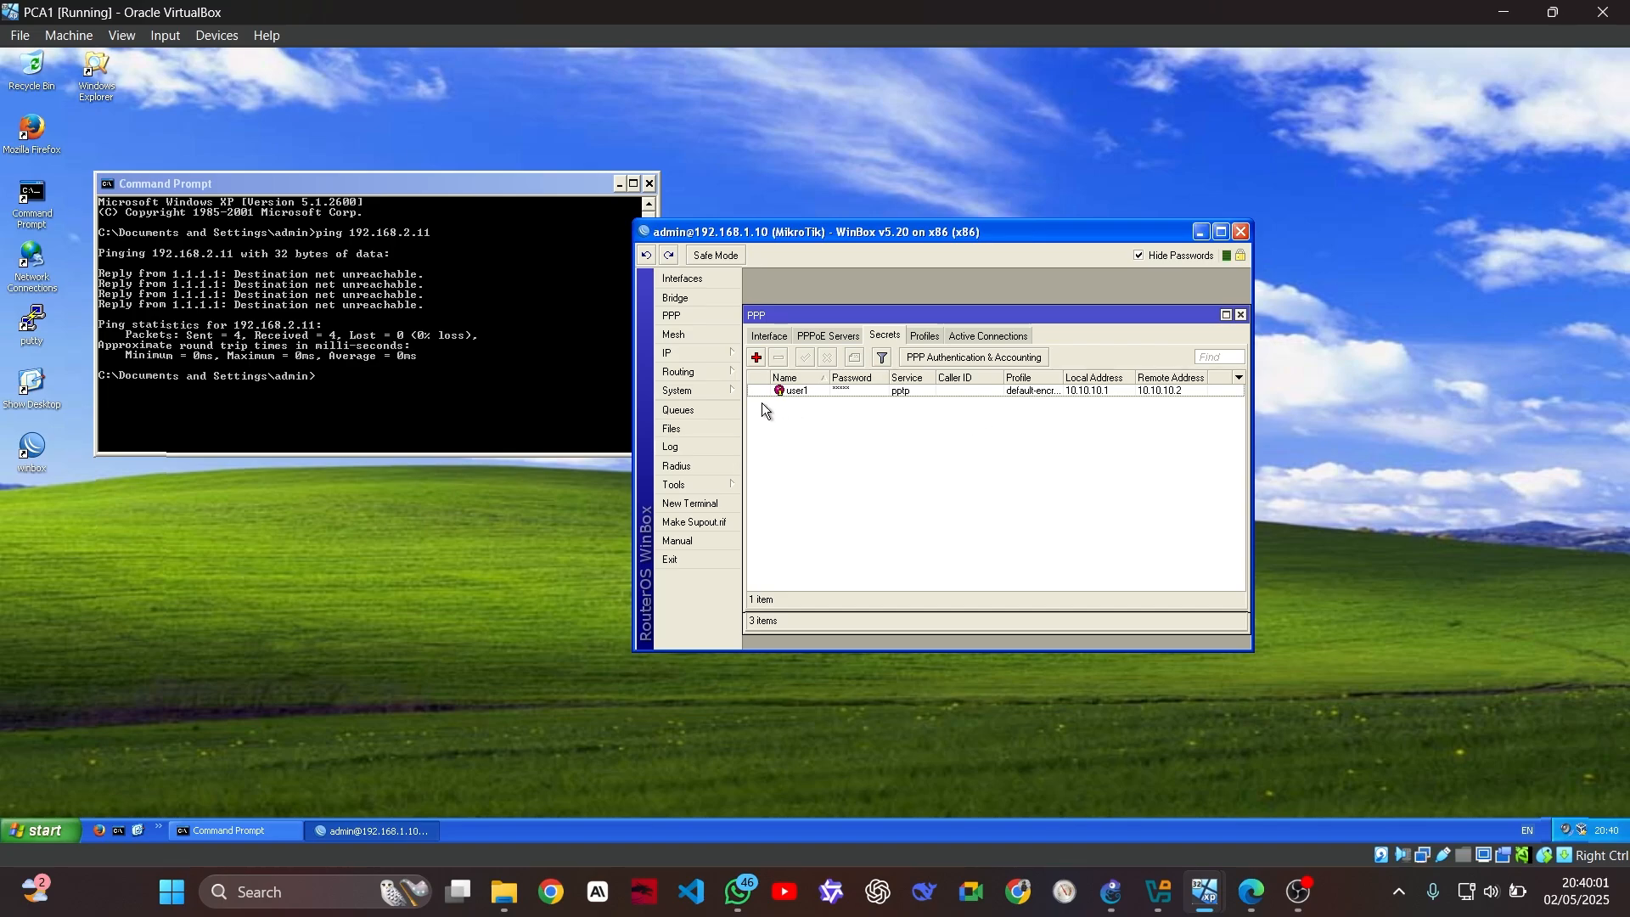
Switch to the PCB1 VM showing WinBox's empty PPP interface list on router 192.168.2.10
{"action": "mouse_move", "coordinate": [1205, 891]}
{"action": "mouse_move", "coordinate": [1227, 817]}
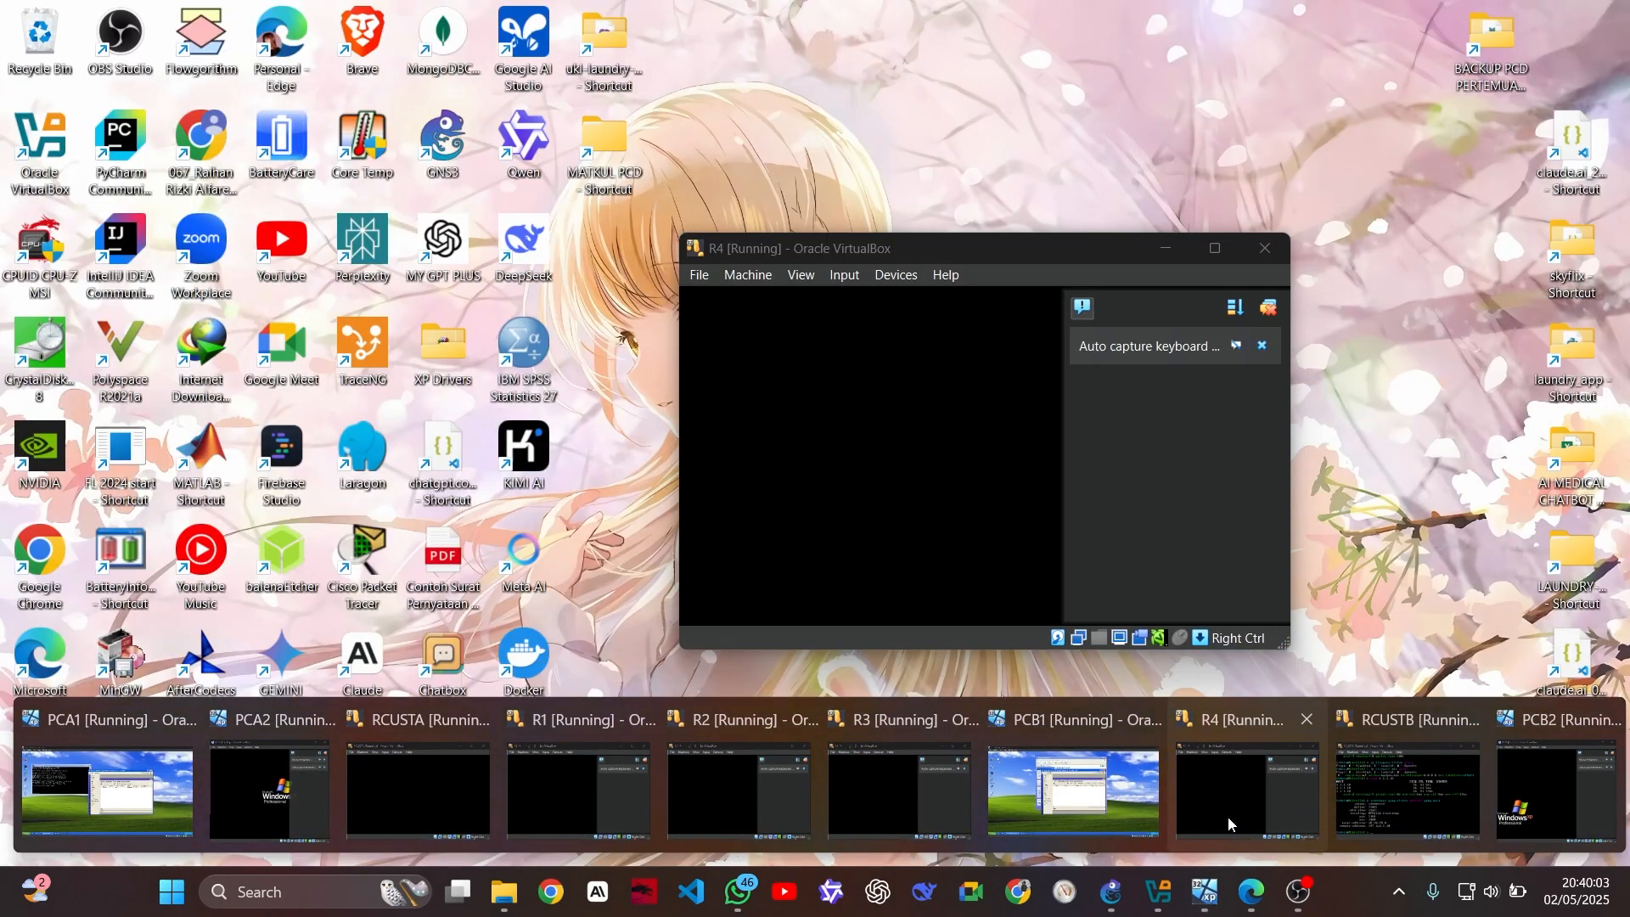
{"action": "mouse_move", "coordinate": [1354, 776]}
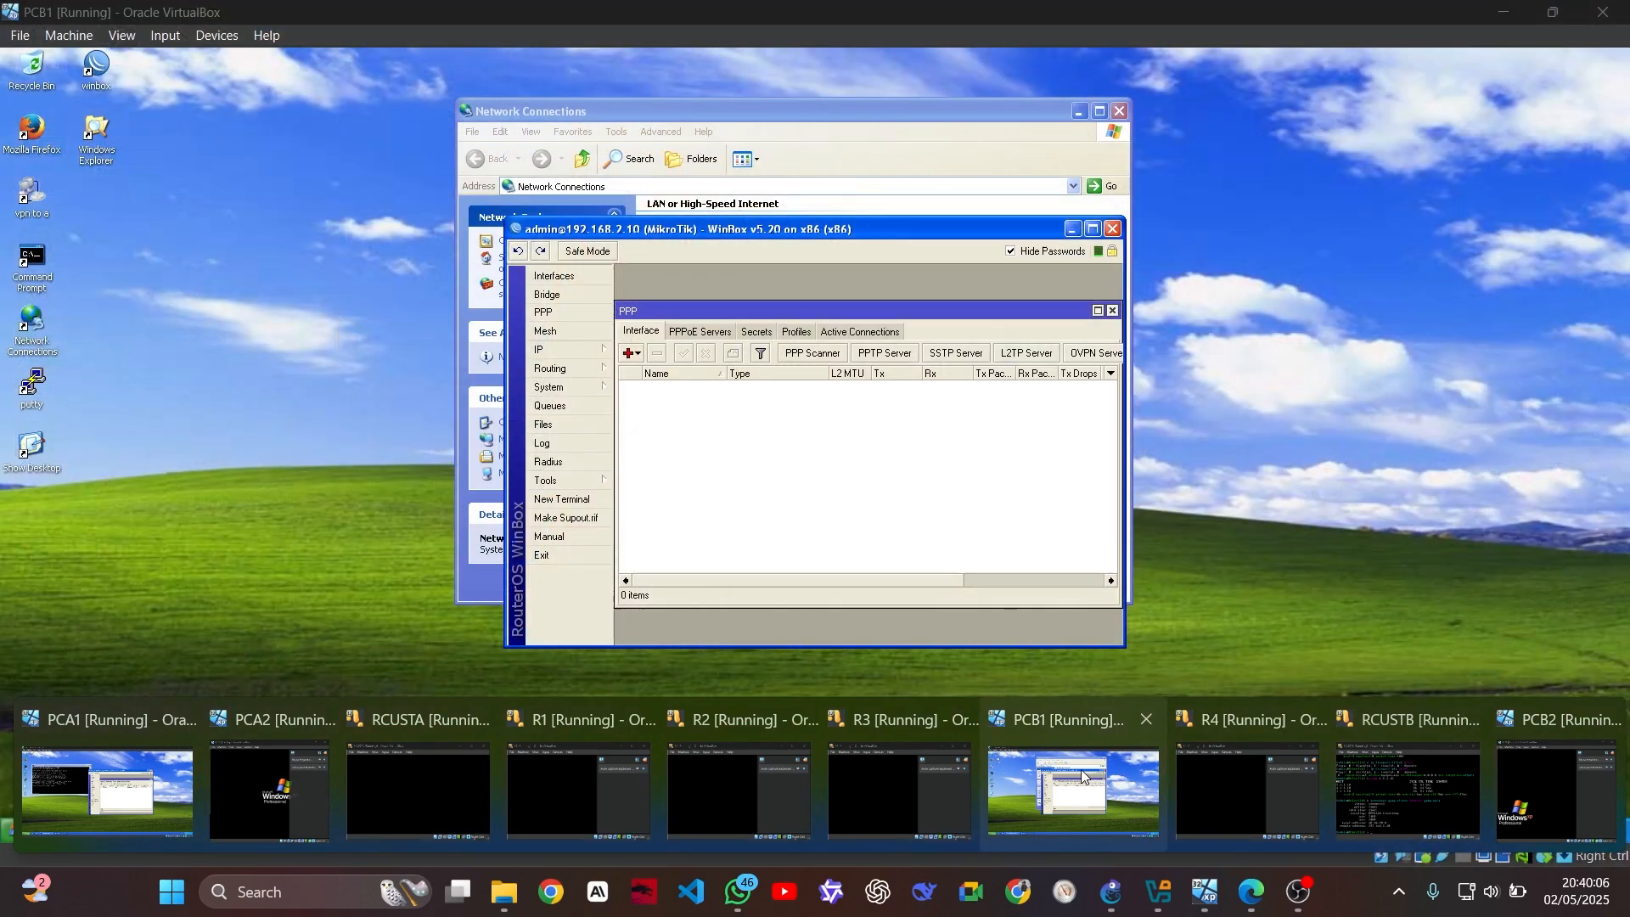
{"action": "left_click", "coordinate": [1081, 772]}
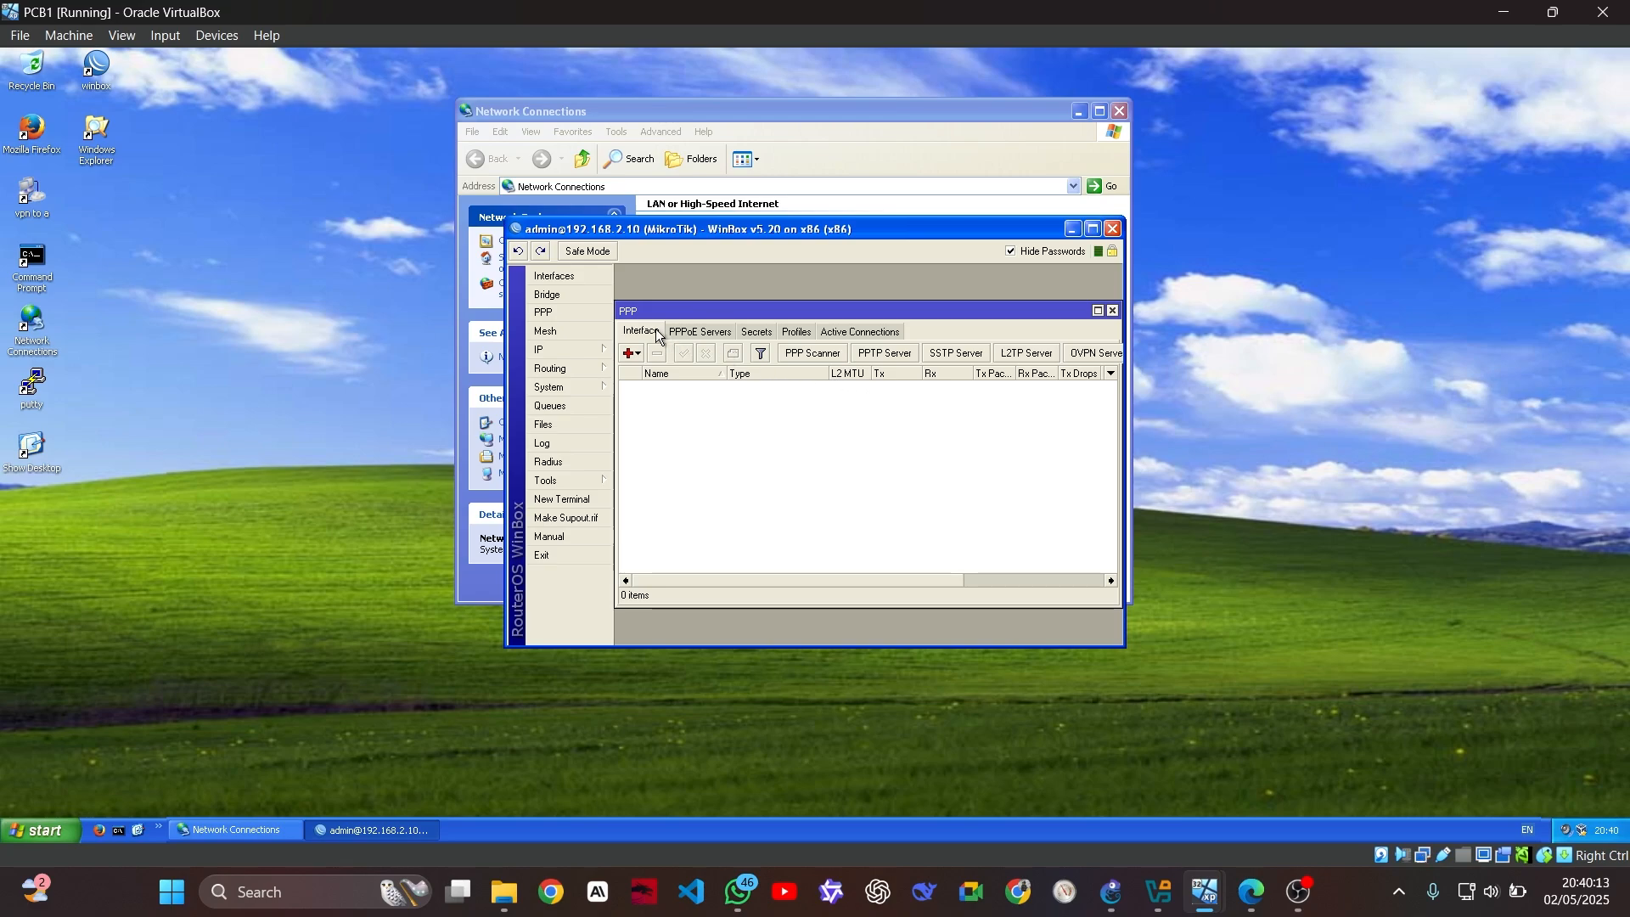
Add a new PPTP client interface set to connect to 1.1.1.10
{"action": "left_click", "coordinate": [637, 356]}
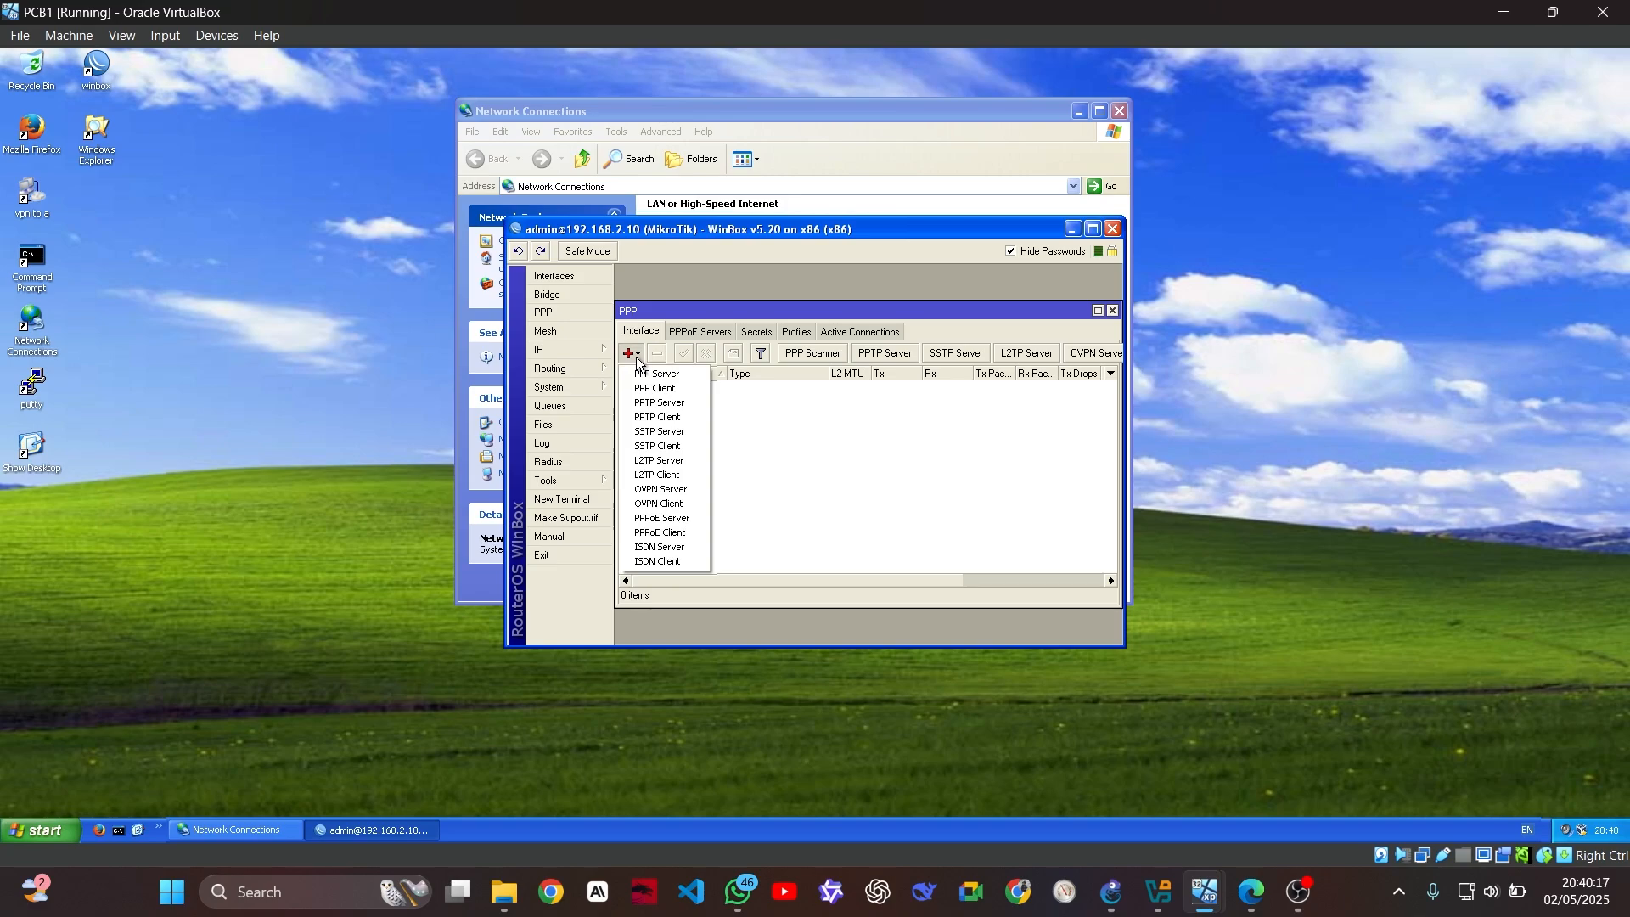
{"action": "left_click", "coordinate": [684, 418]}
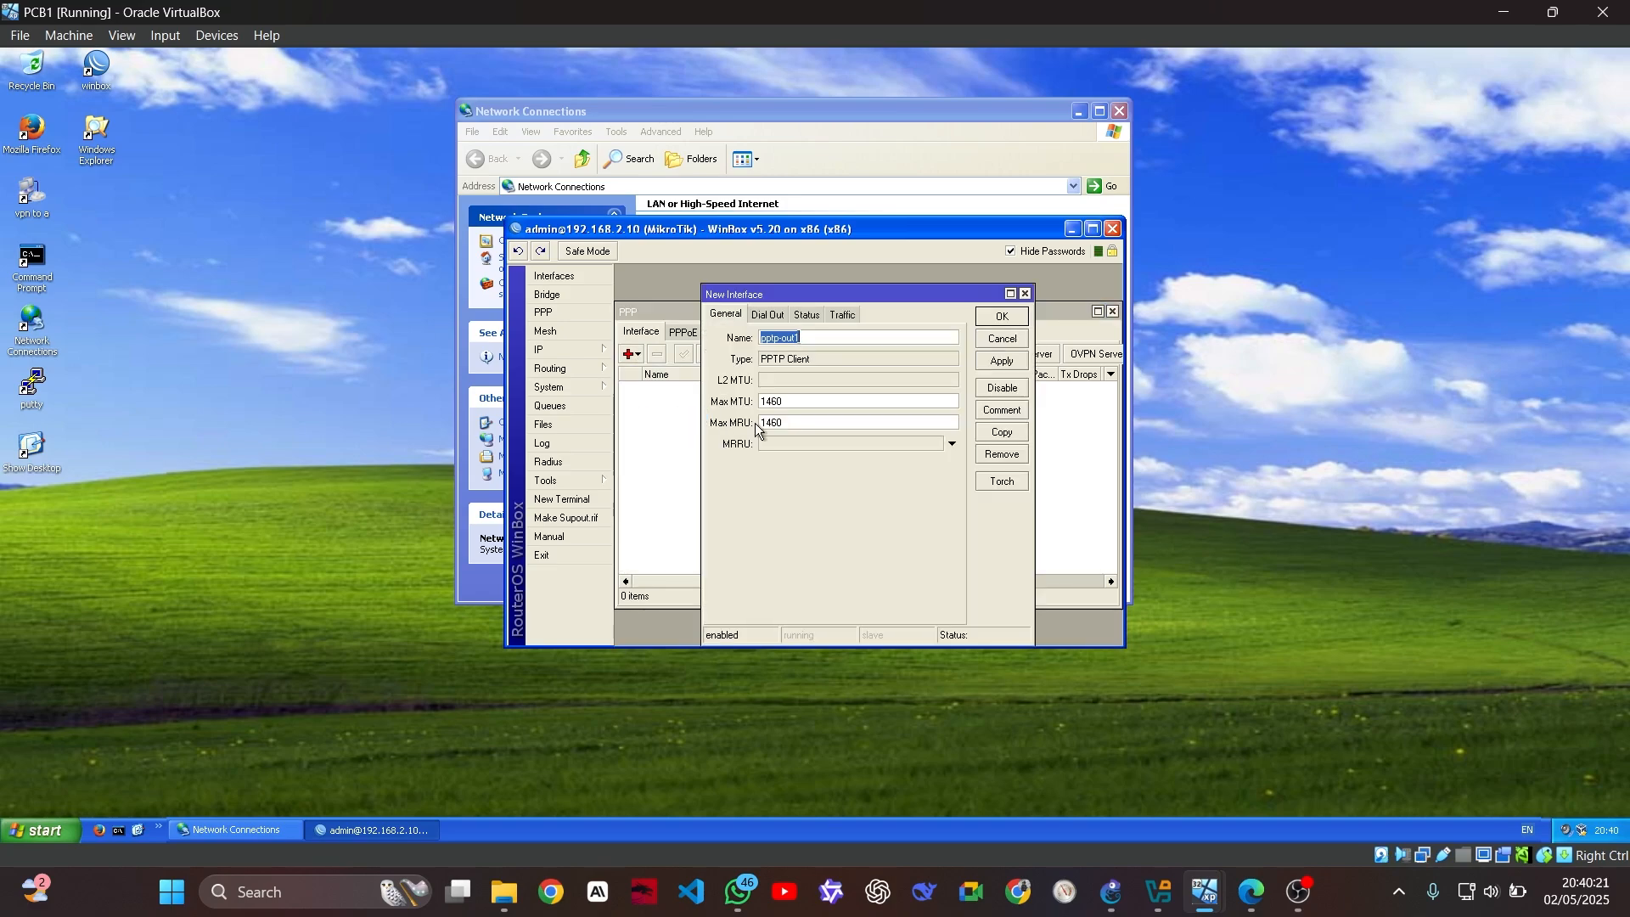
{"action": "left_click", "coordinate": [775, 316]}
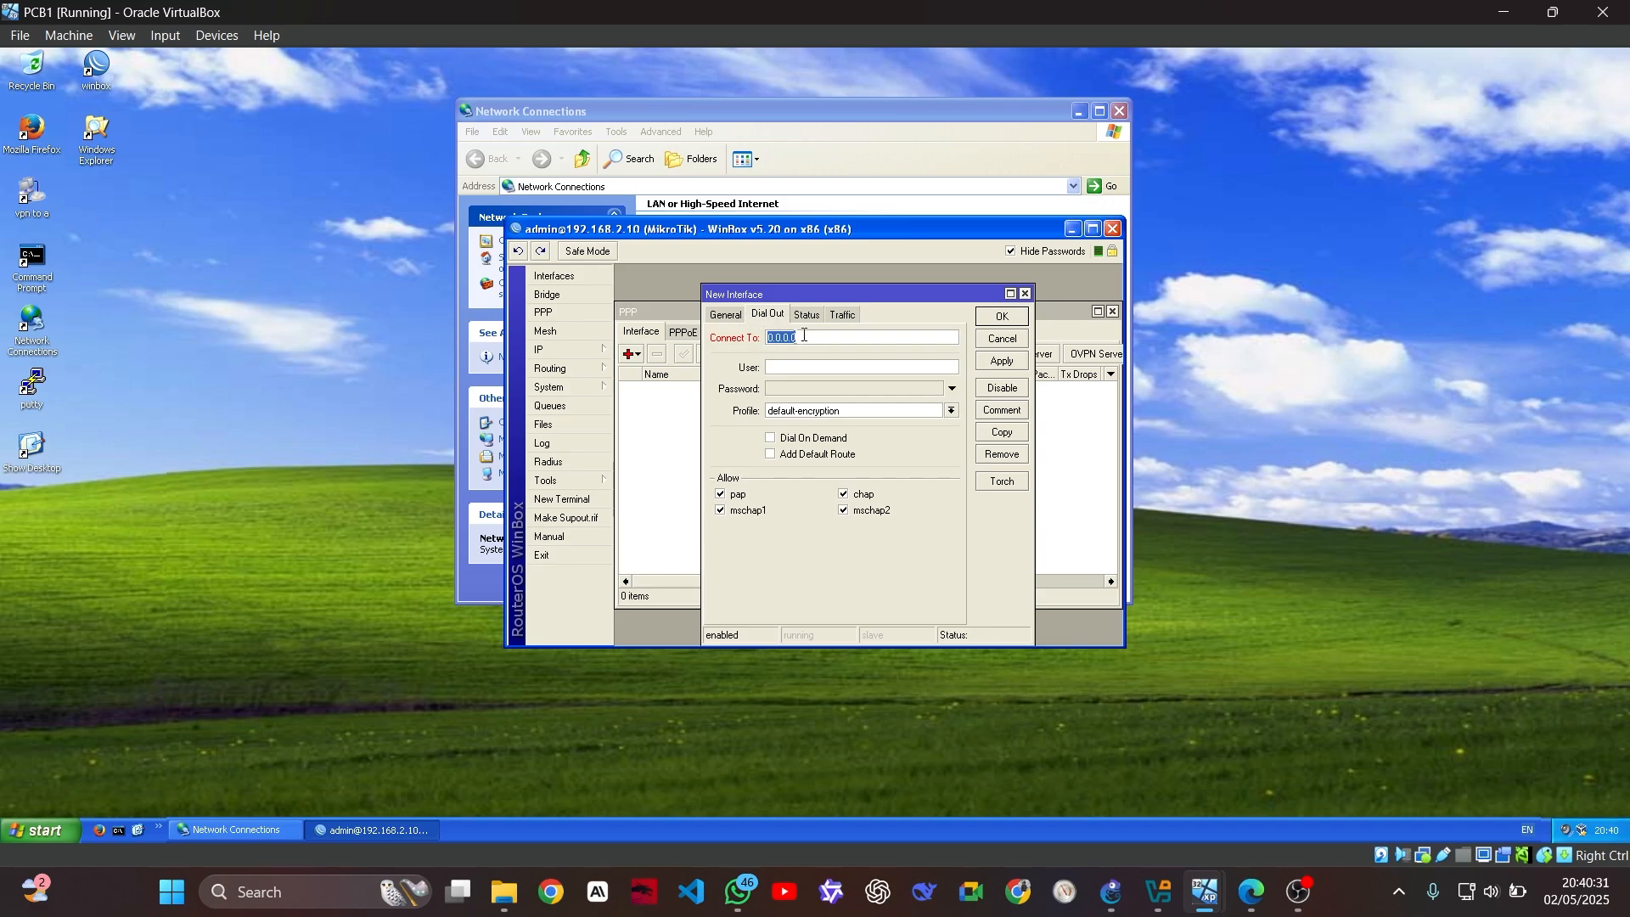
{"action": "type", "text": "1.1.1."}
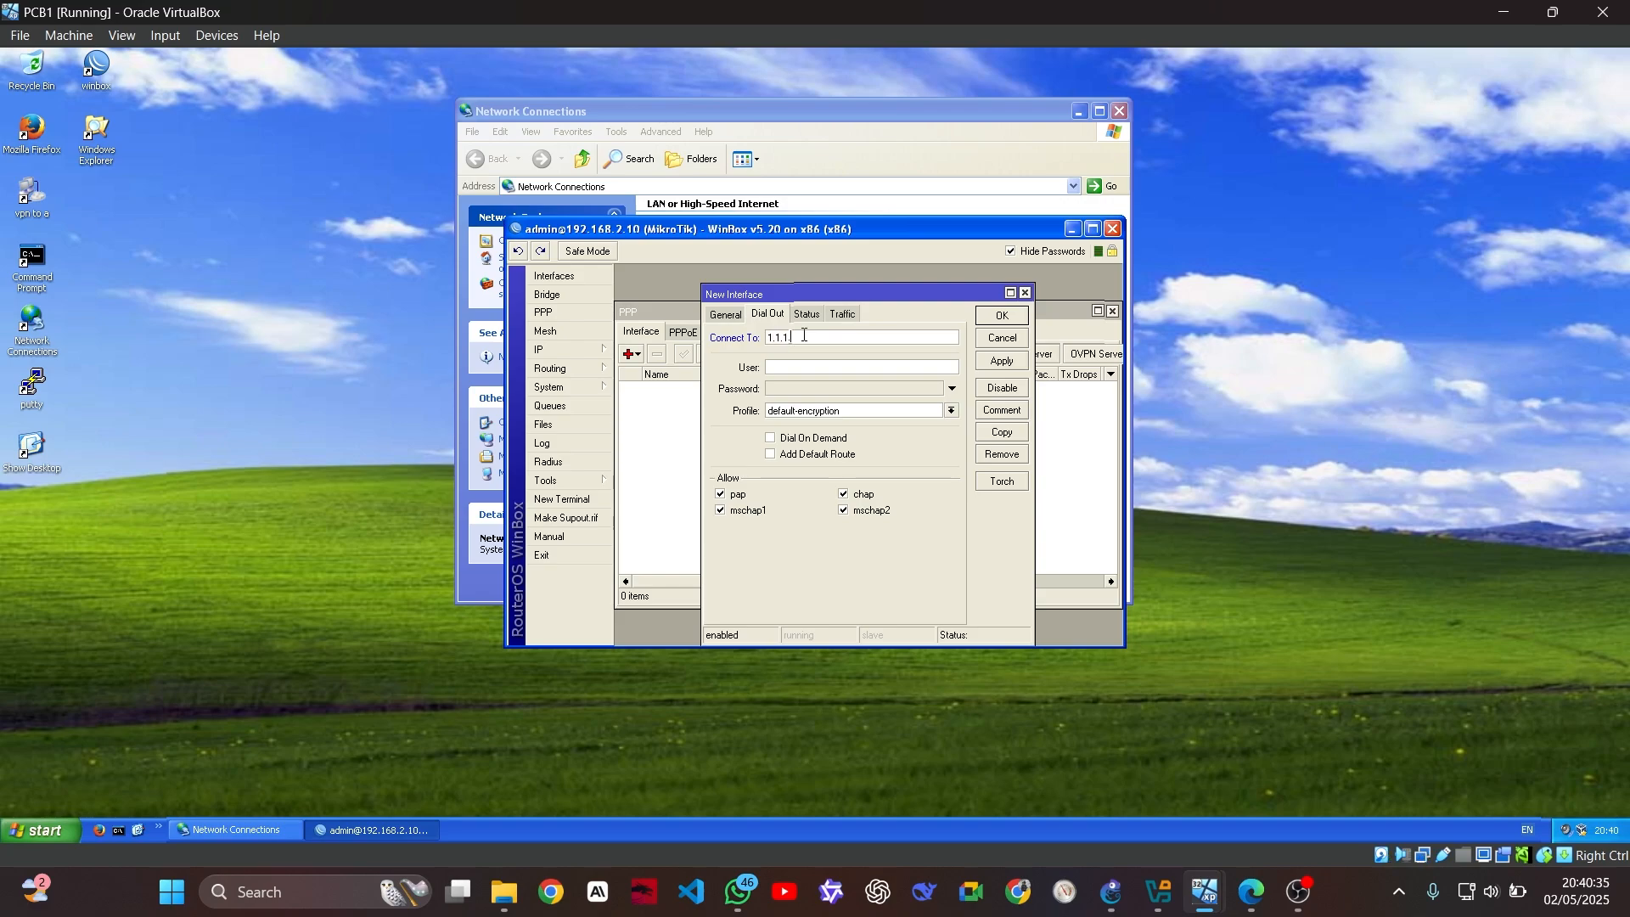
{"action": "type", "text": "10"}
Enter user name user1 and the tunnel password, then save the pptp-out1 client
{"action": "left_click", "coordinate": [806, 370]}
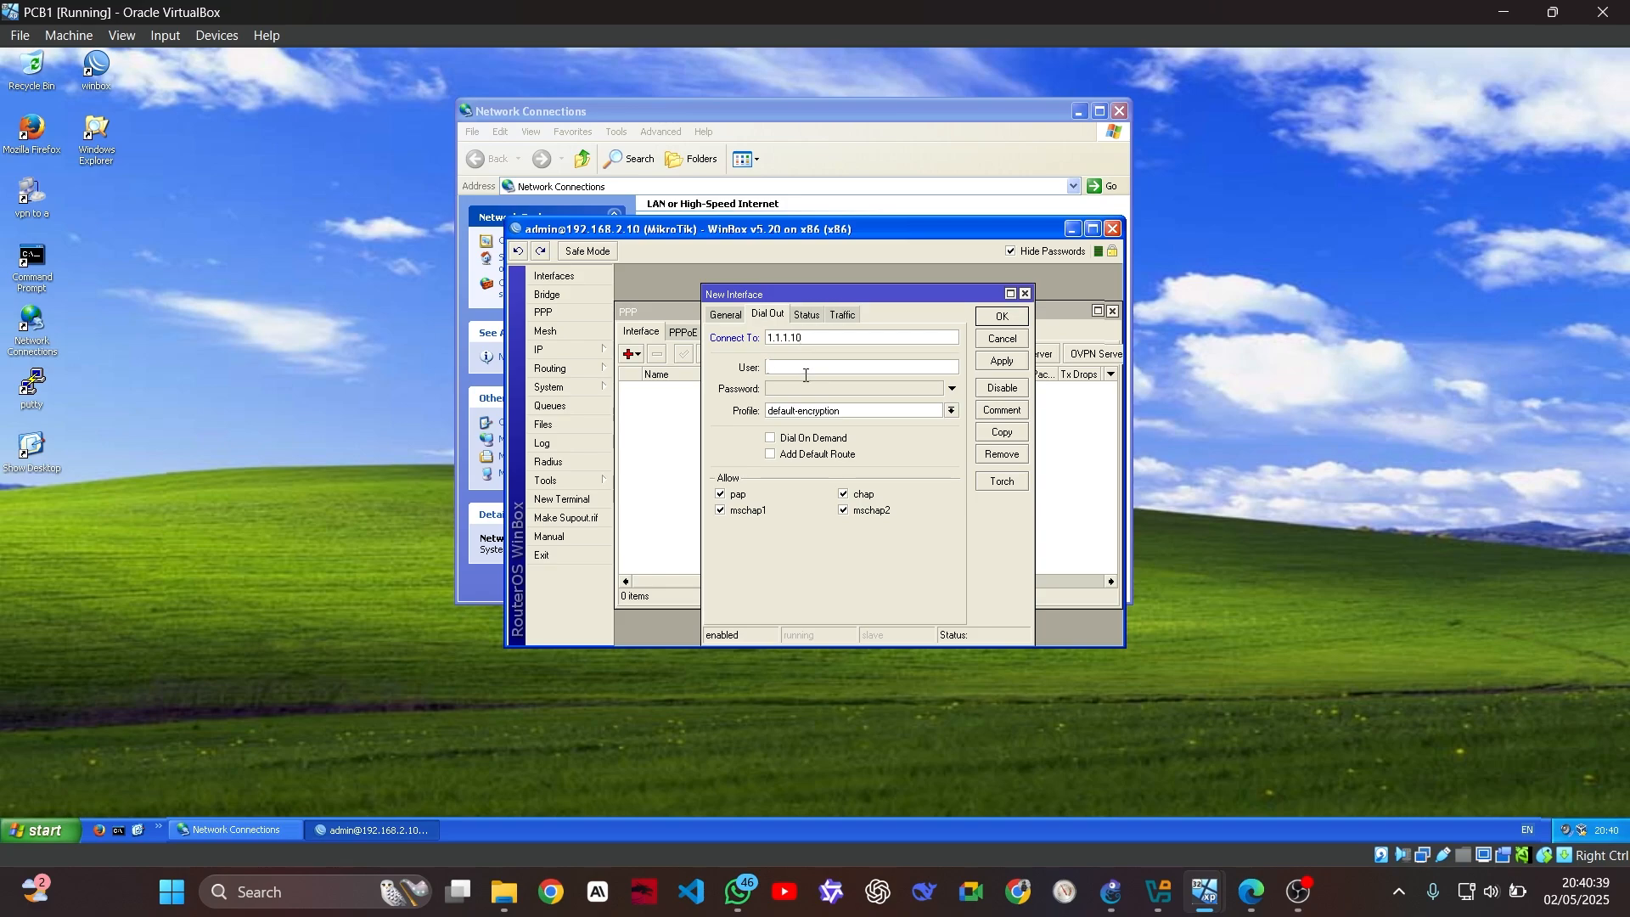
{"action": "type", "text": "user1"}
{"action": "left_click", "coordinate": [797, 389]}
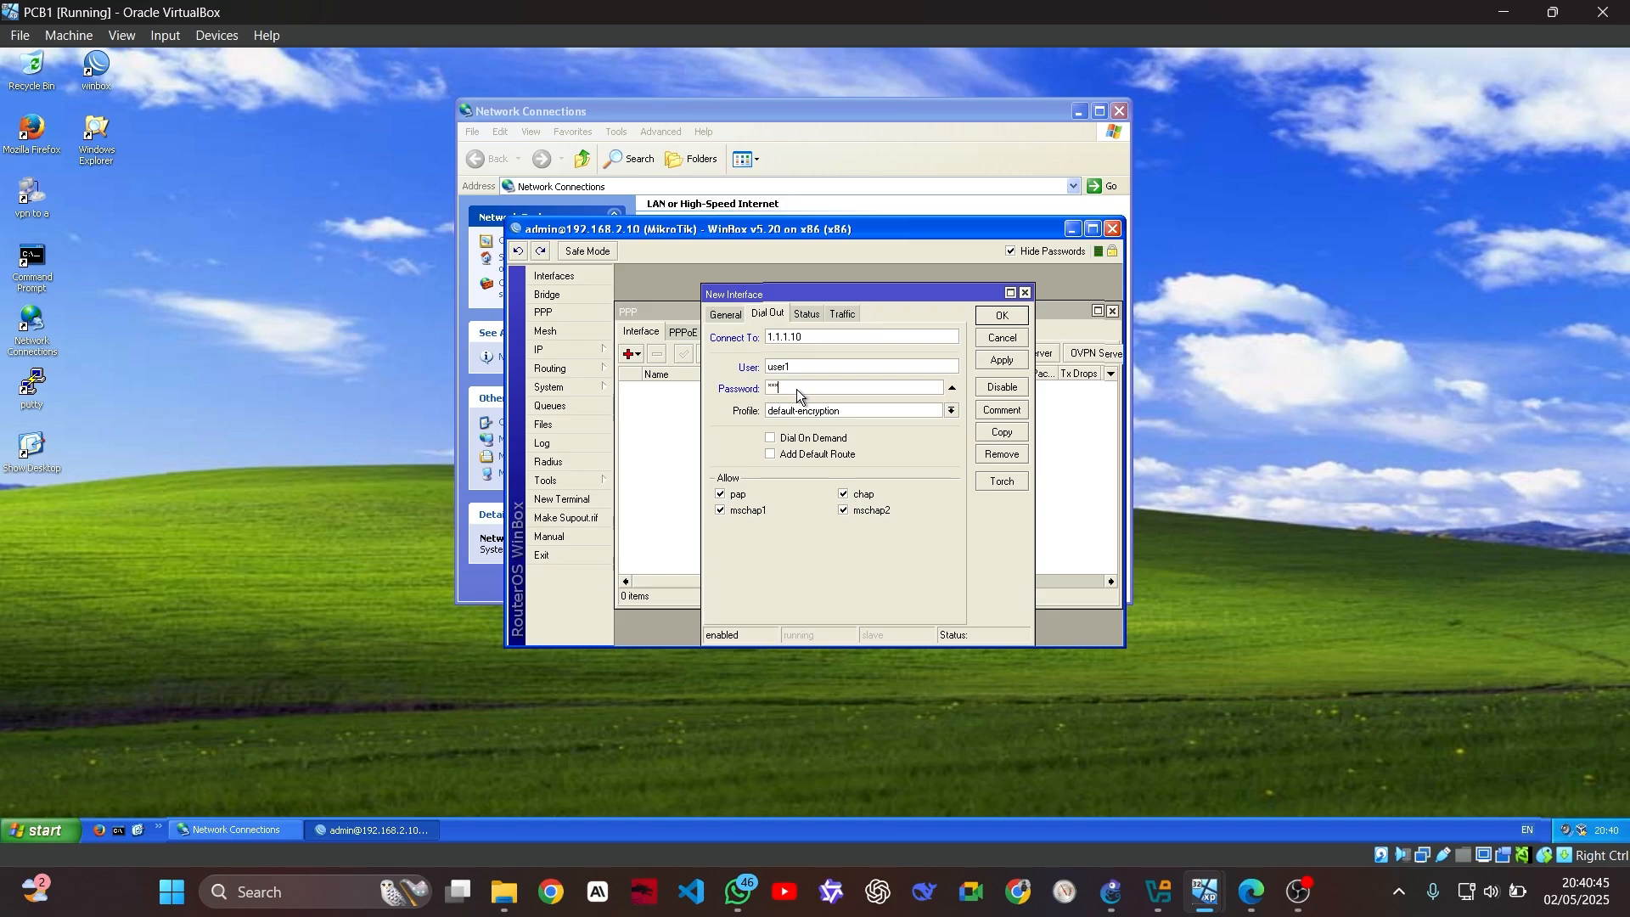
{"action": "key", "text": "BackSpace"}
{"action": "key", "text": "BackSpace"}
{"action": "type", "text": "123"}
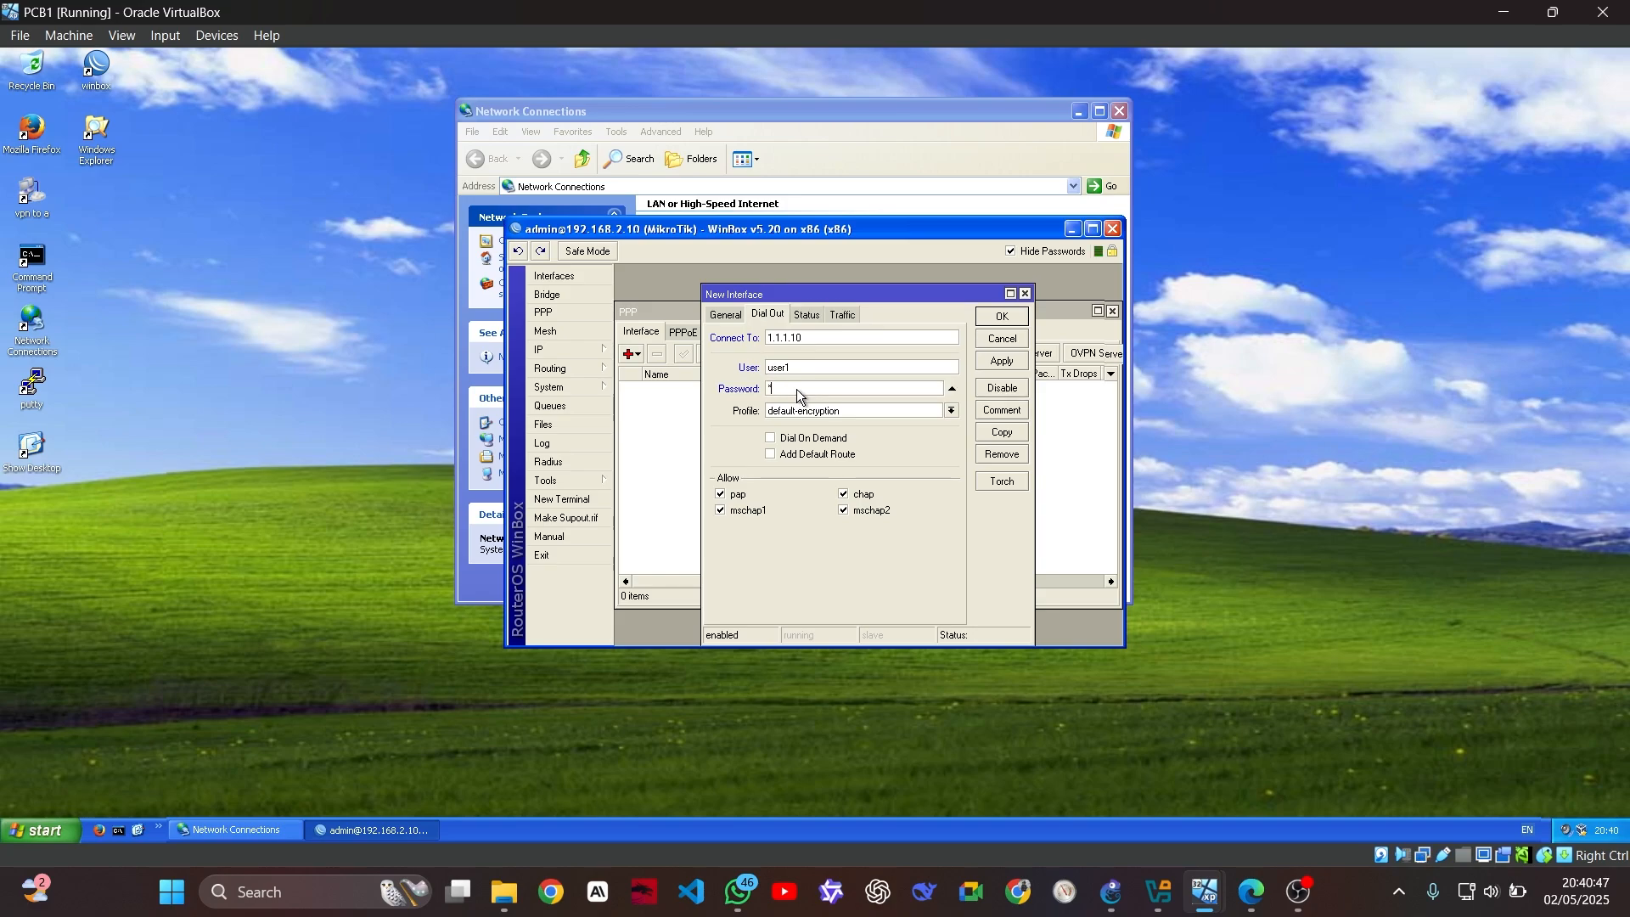
{"action": "key", "text": "BackSpace"}
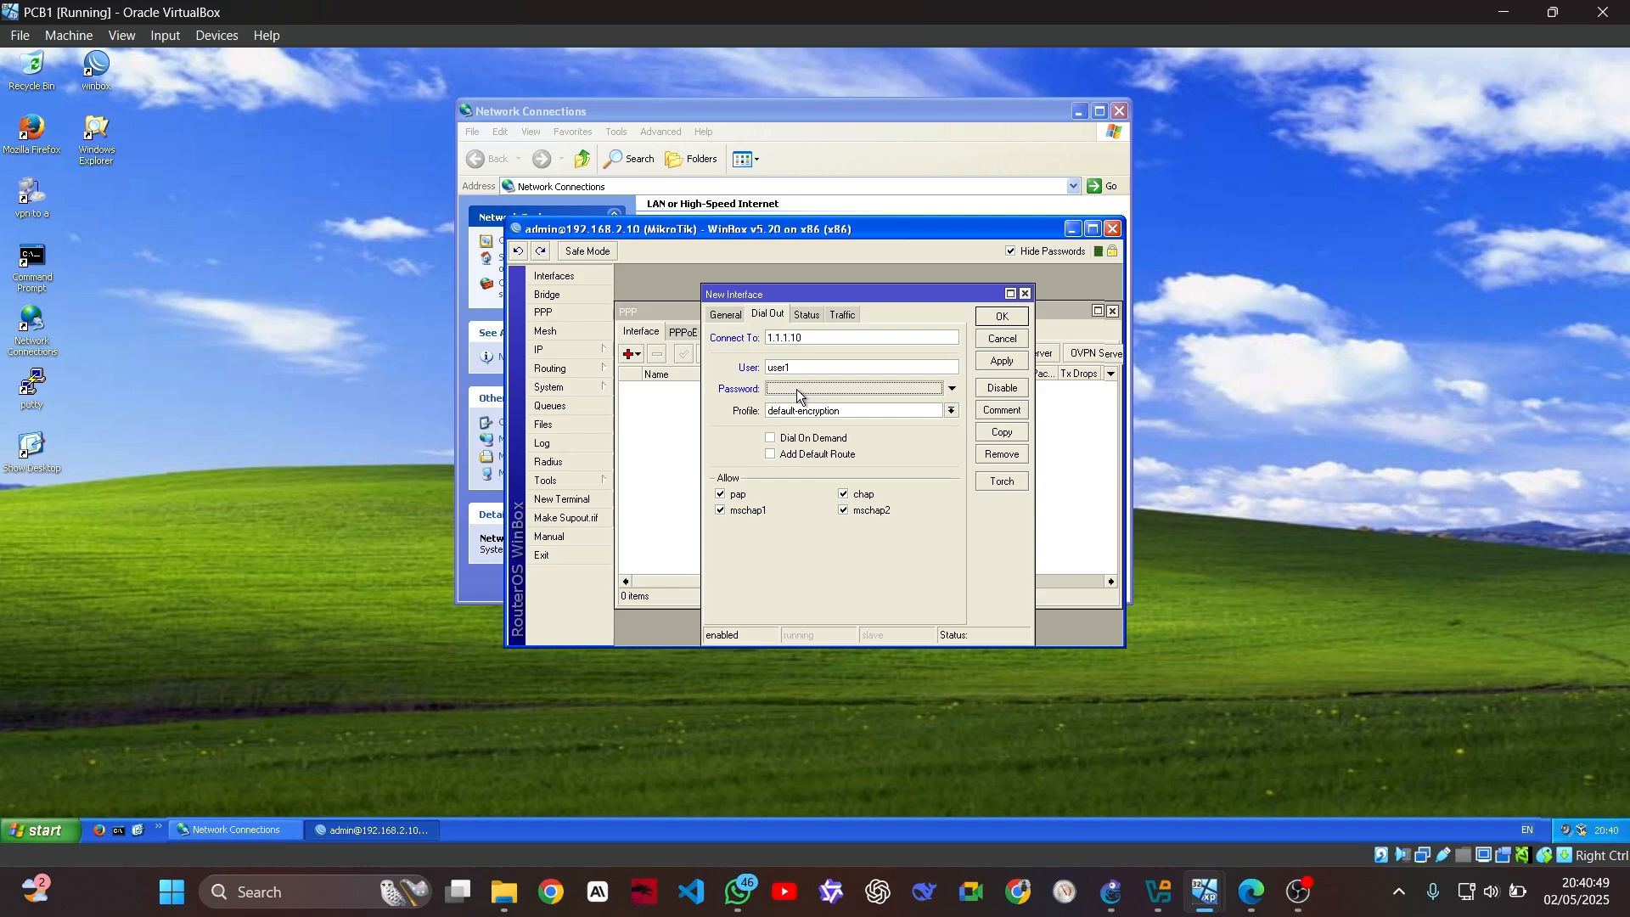
{"action": "type", "text": "3456"}
{"action": "left_click", "coordinate": [1002, 318]}
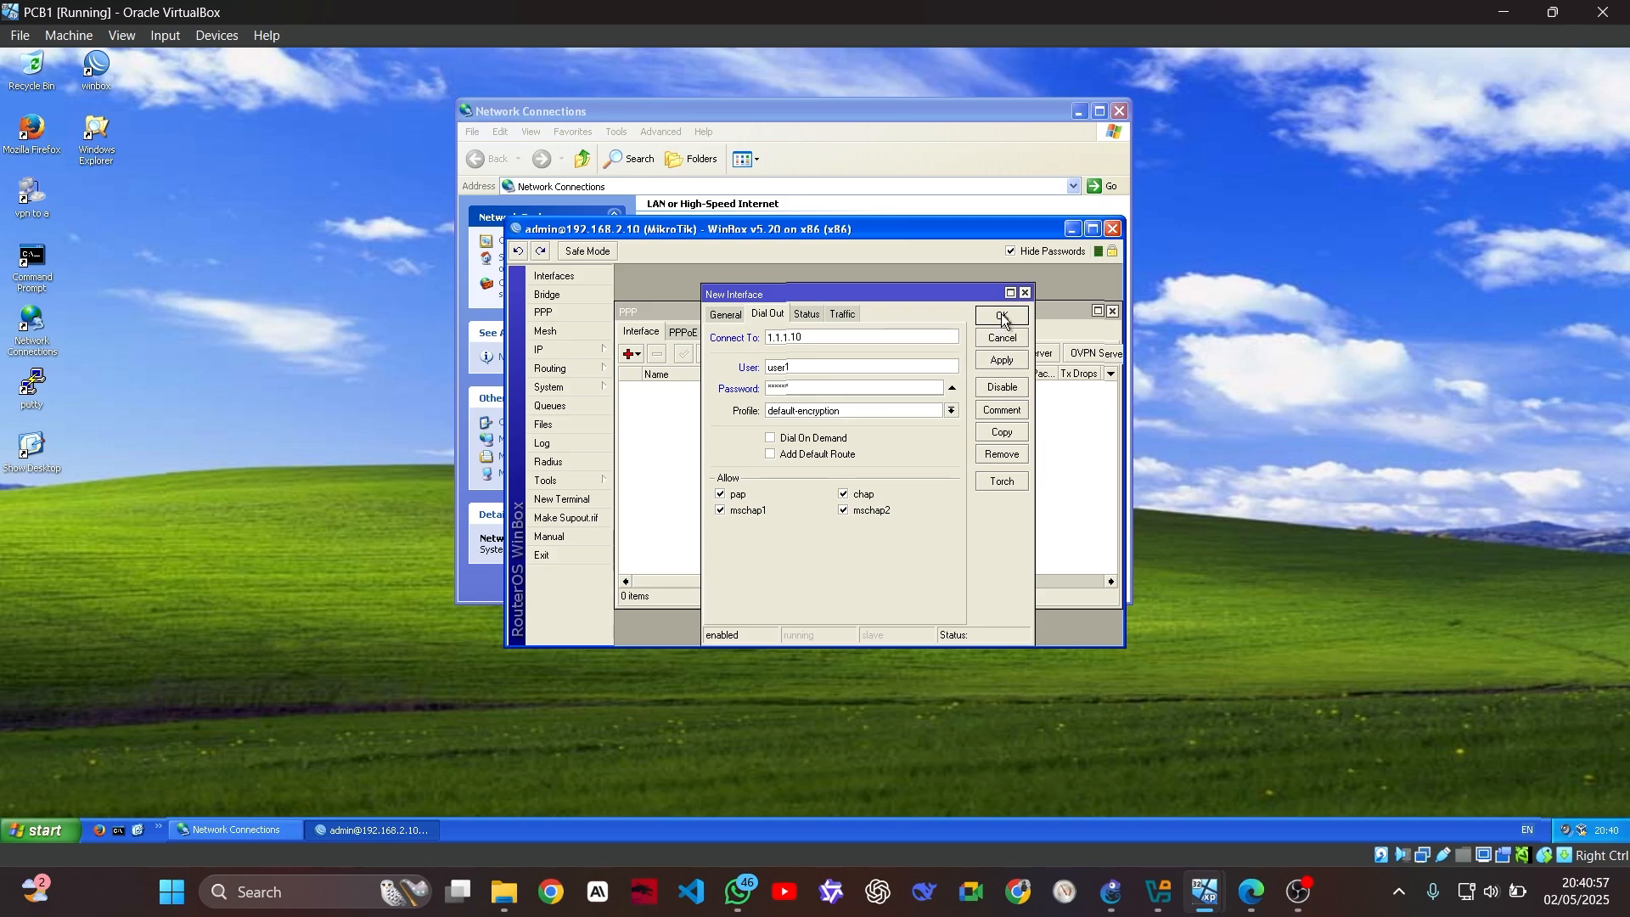
{"action": "left_click", "coordinate": [1002, 317]}
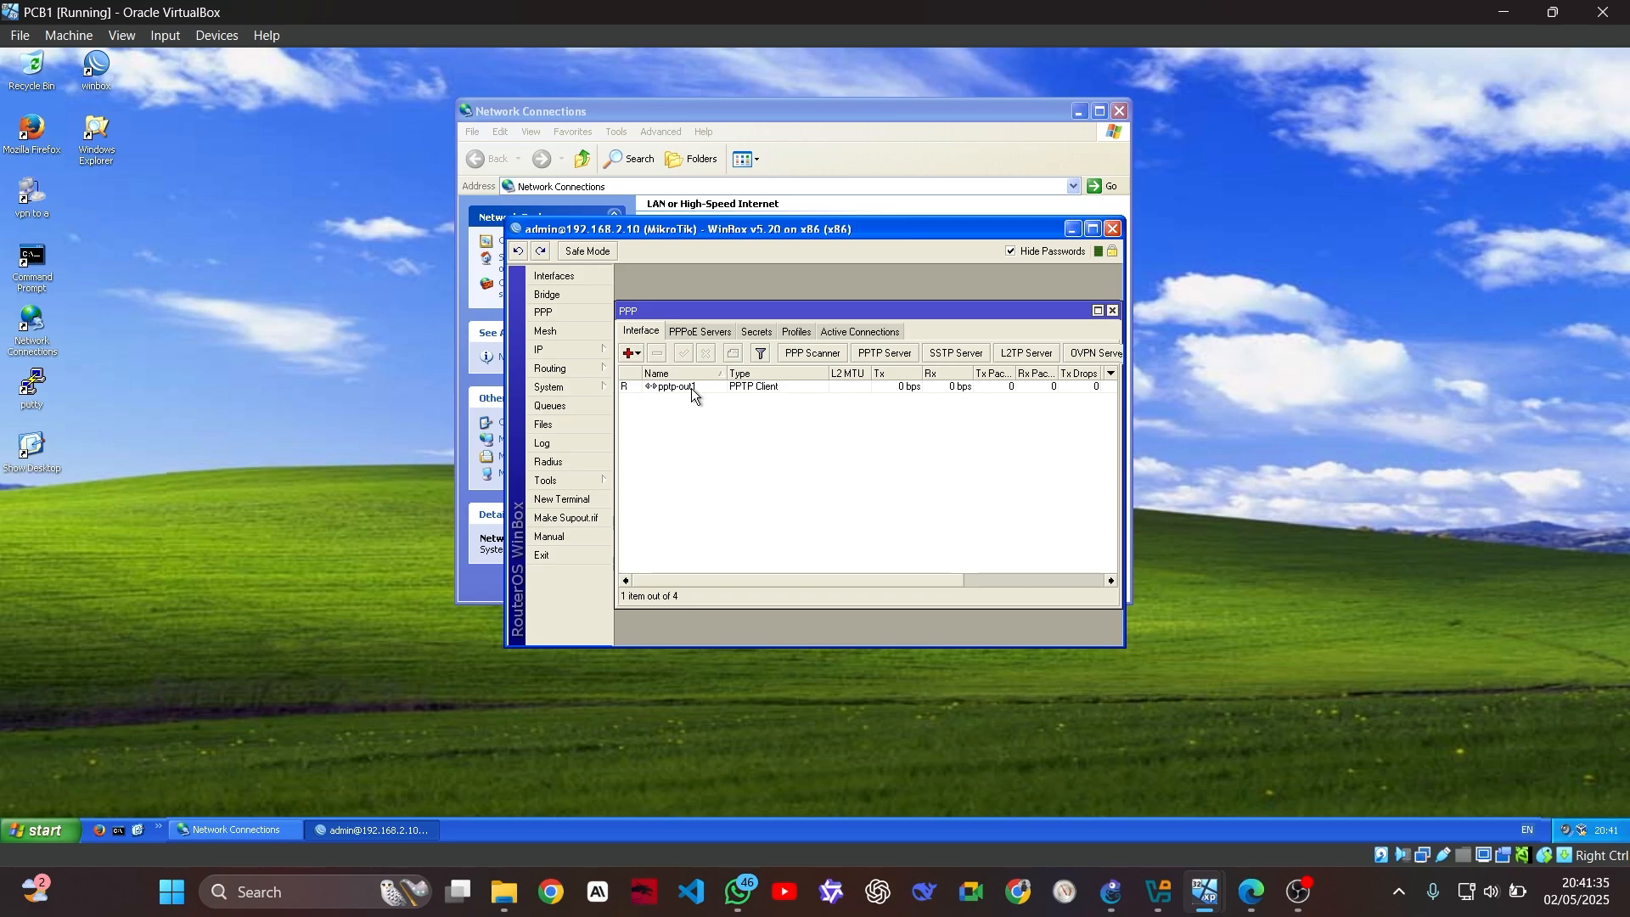
View the IP address list with tunnel address 10.10.10.2, then the route list showing 10.10.10.1 via pptp-out1
{"action": "left_click", "coordinate": [586, 350]}
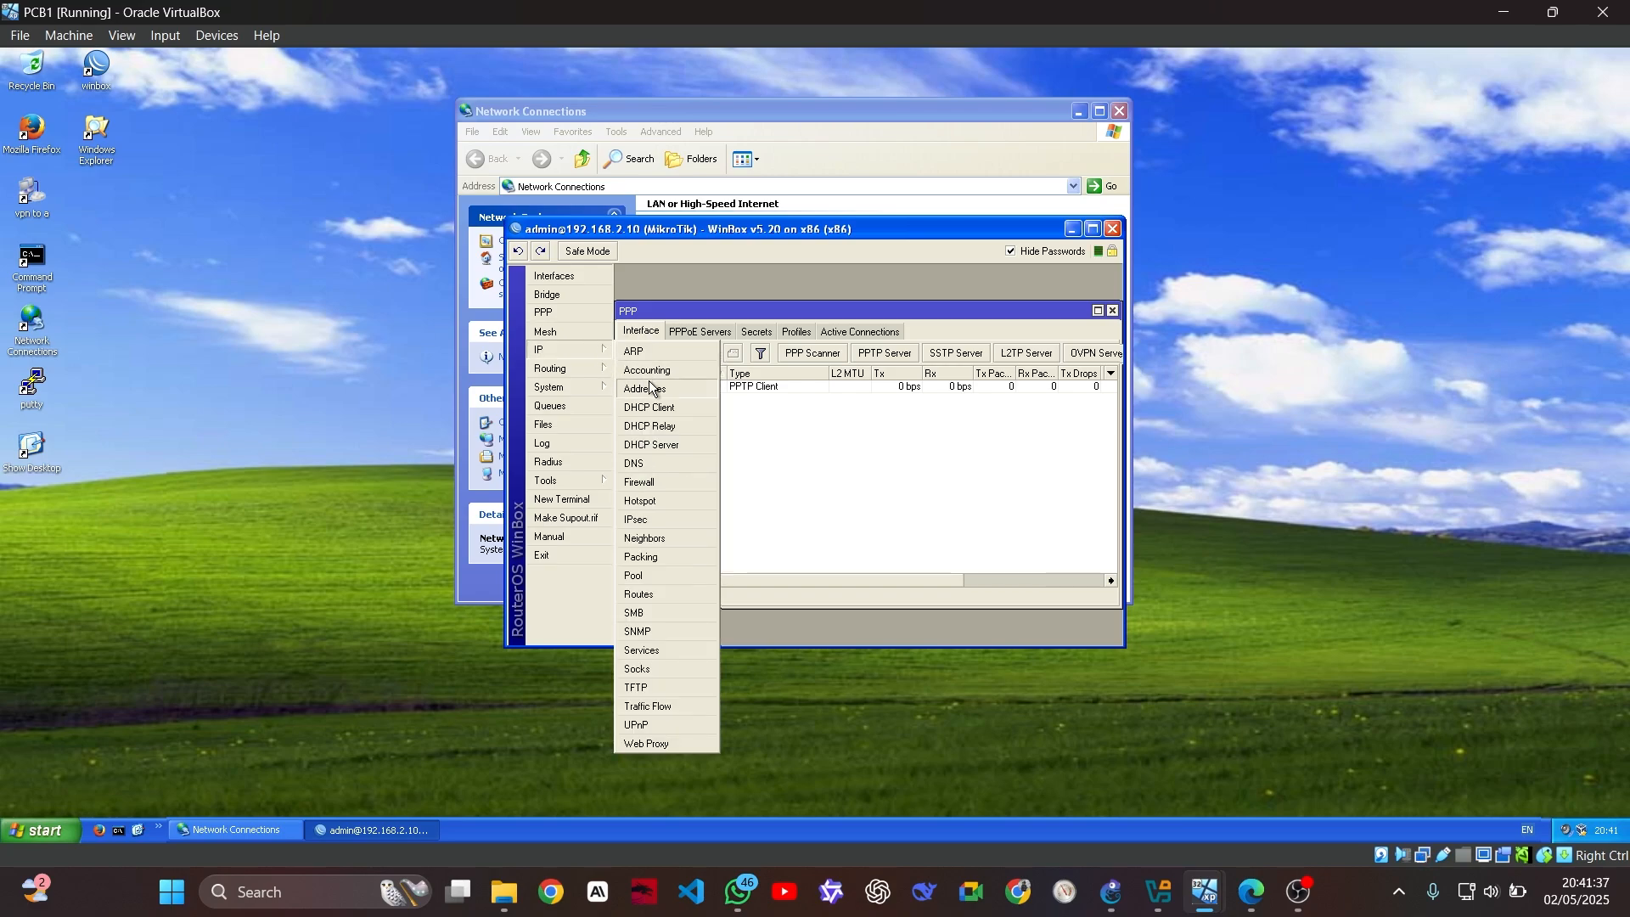
{"action": "left_click", "coordinate": [647, 388]}
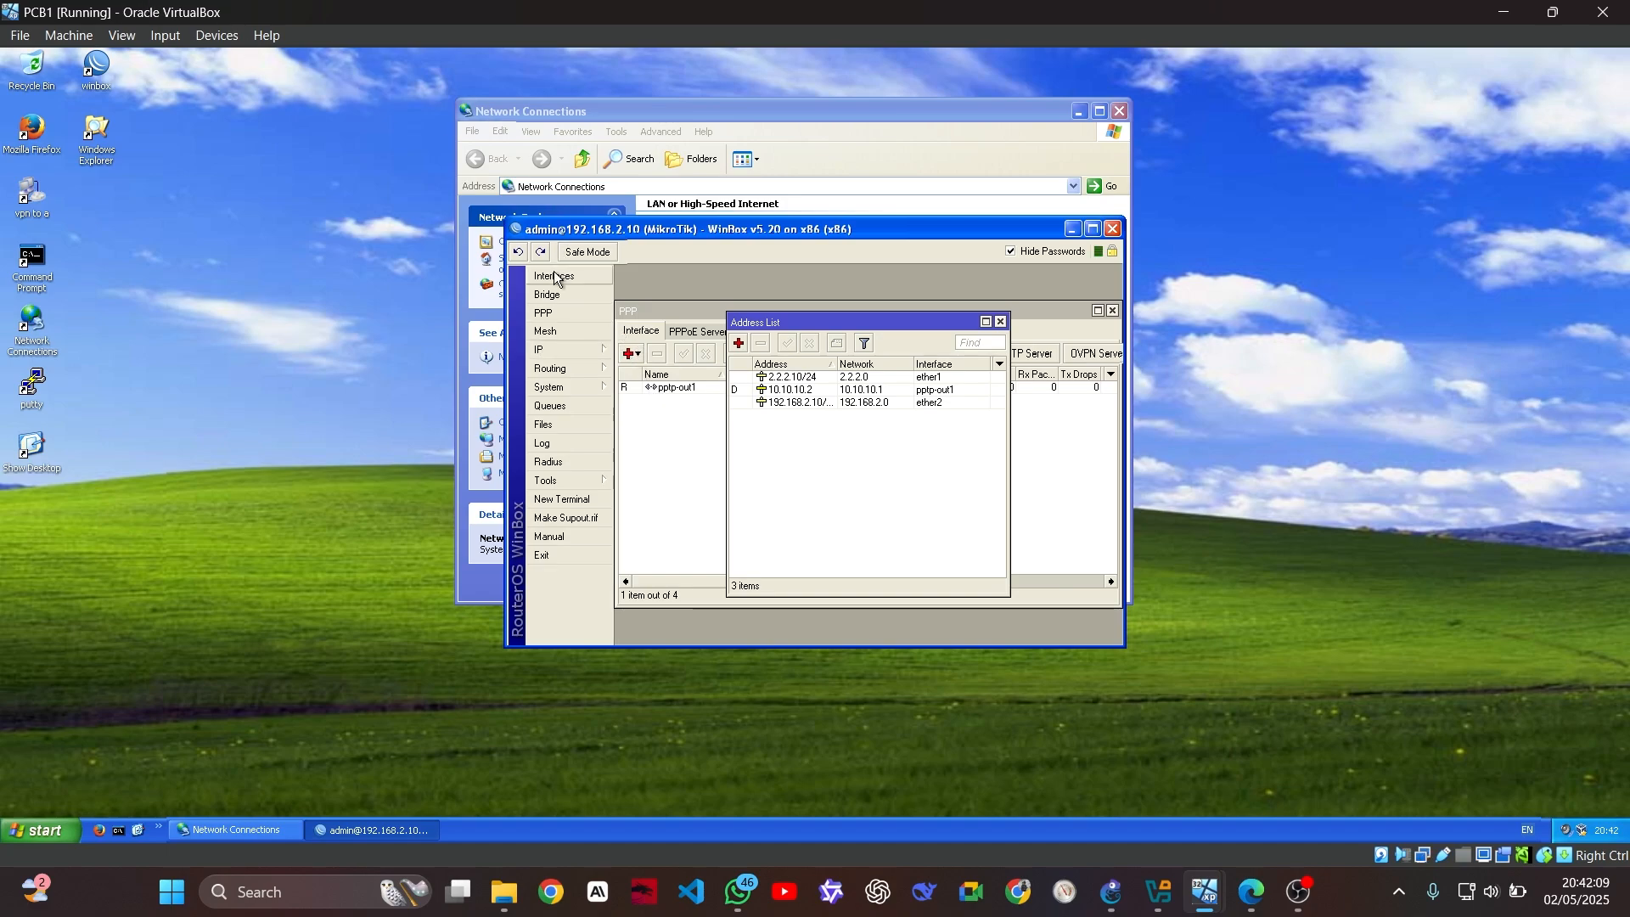
{"action": "left_click", "coordinate": [547, 350]}
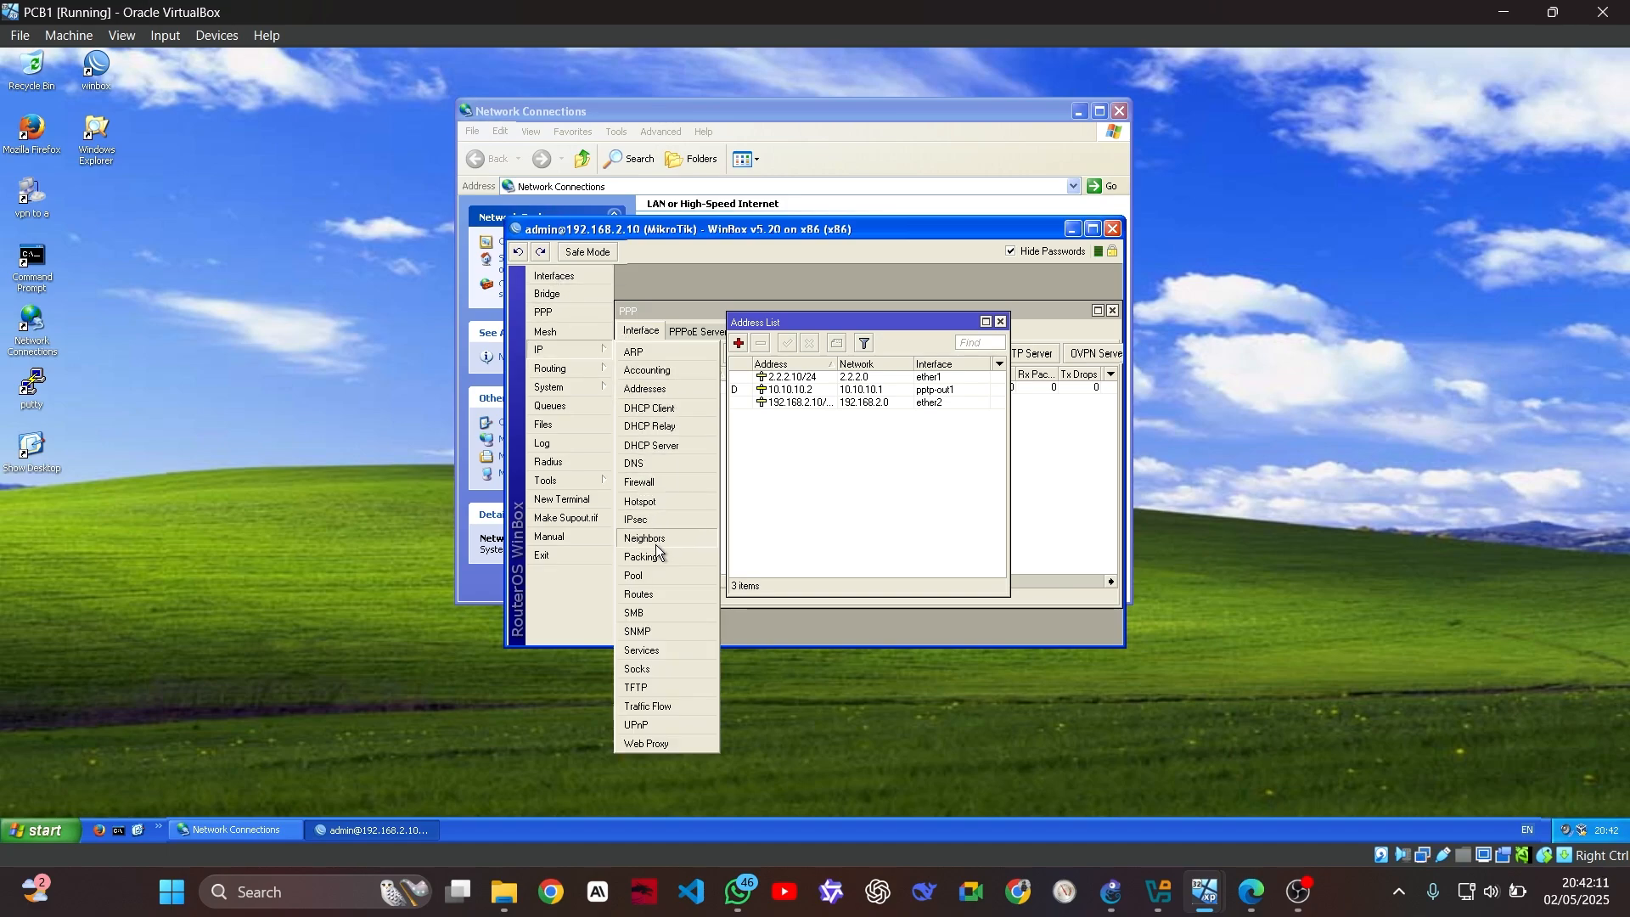
{"action": "left_click", "coordinate": [650, 594]}
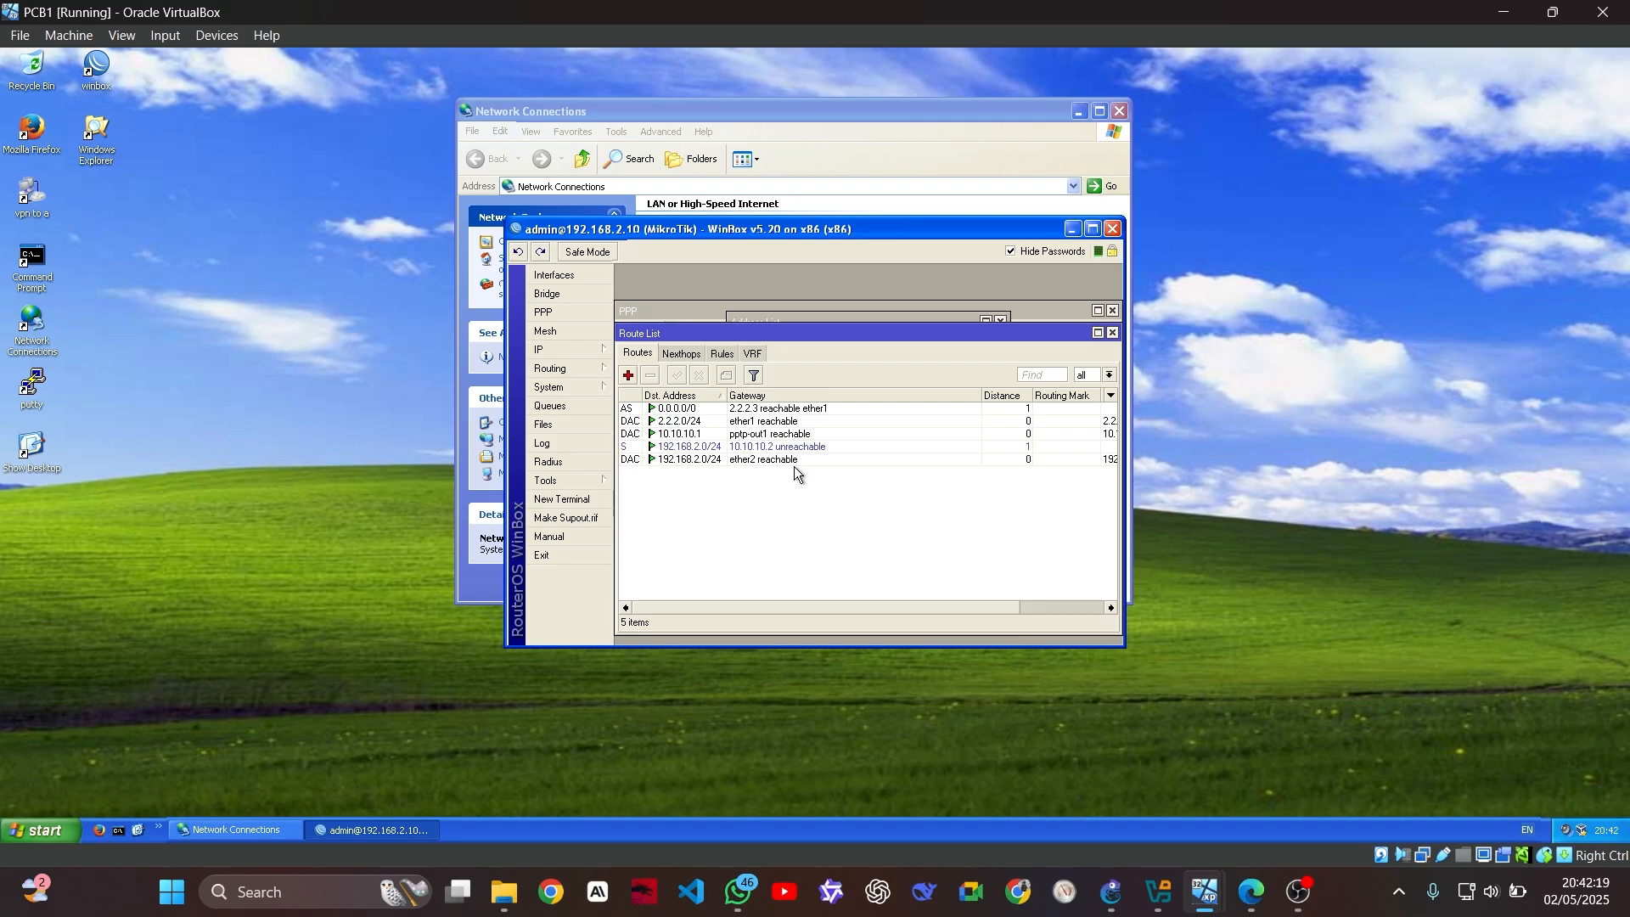
Add a static route with destination 192.168.1.0/24 and gateway 10.10.10.1 on PCB1's router
{"action": "left_click", "coordinate": [628, 375]}
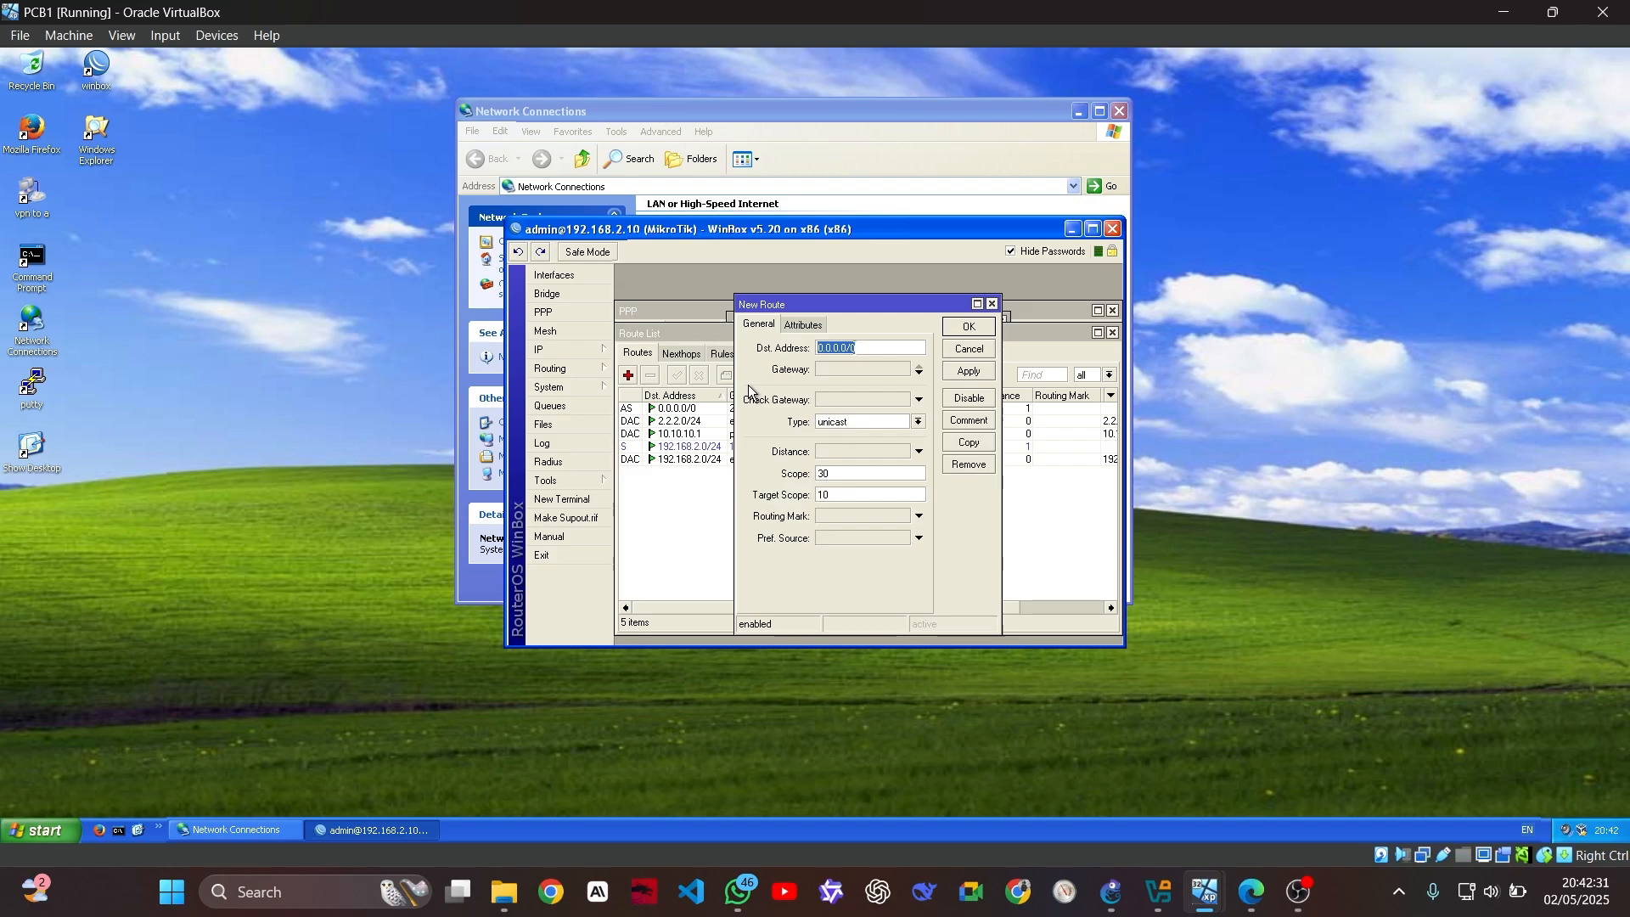
{"action": "type", "text": "192.168.1.0/24"}
{"action": "left_click", "coordinate": [833, 370]}
{"action": "type", "text": "0.0.0.0"}
{"action": "double_click", "coordinate": [833, 371]}
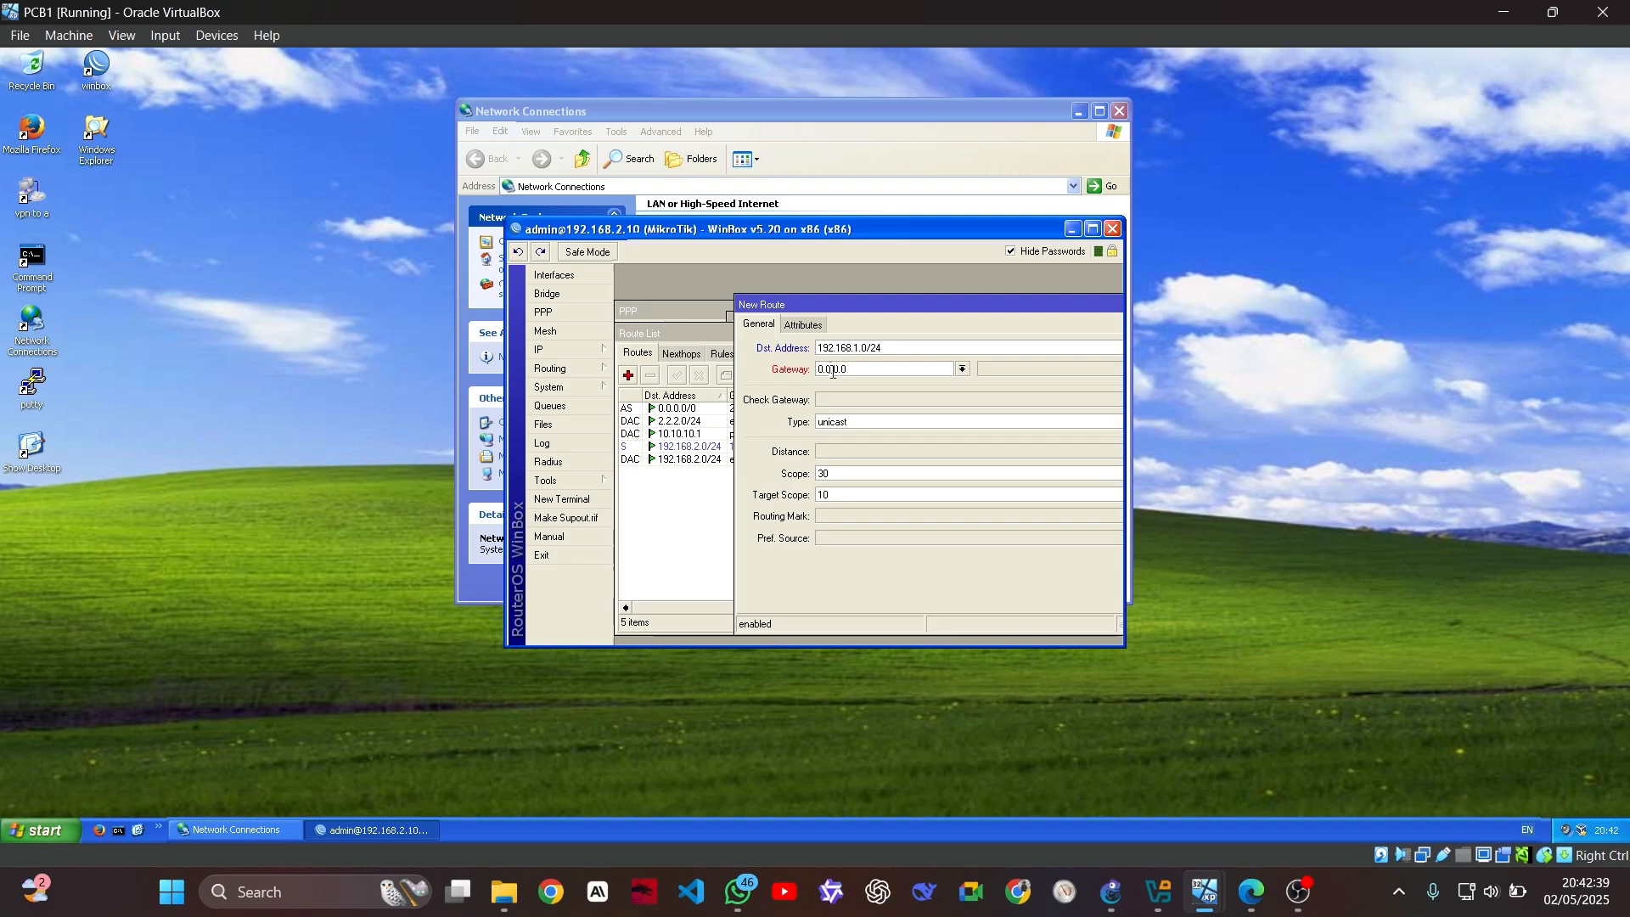
{"action": "left_click_drag", "start_coordinate": [869, 300], "coordinate": [834, 298]}
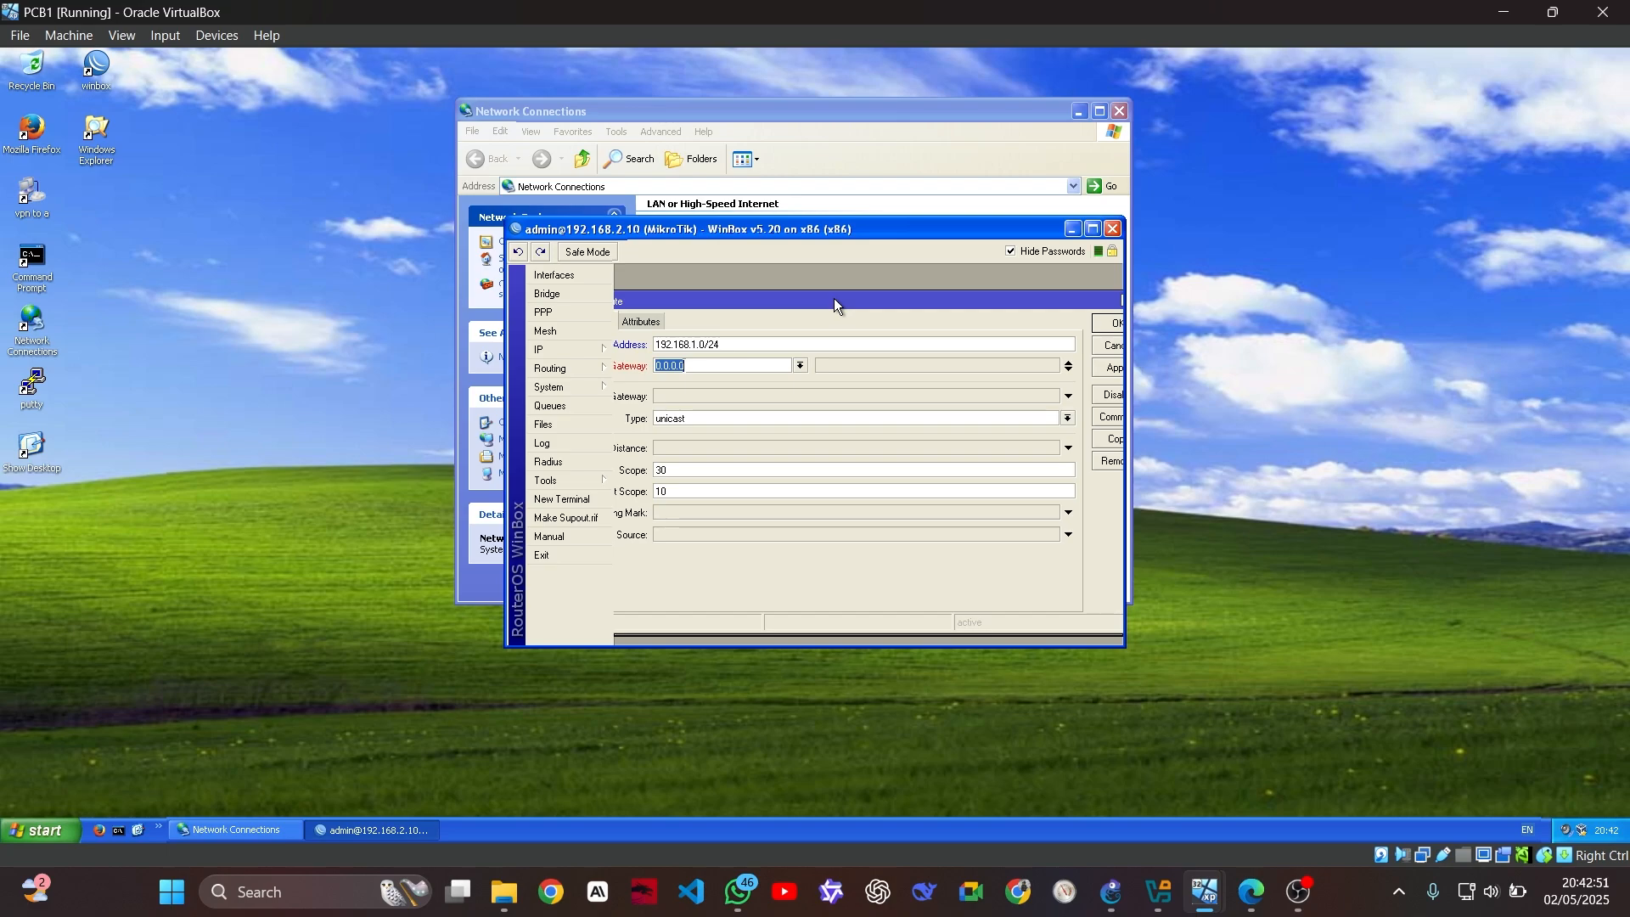
{"action": "type", "text": "10.10.10."}
{"action": "left_click_drag", "start_coordinate": [879, 300], "coordinate": [793, 298]}
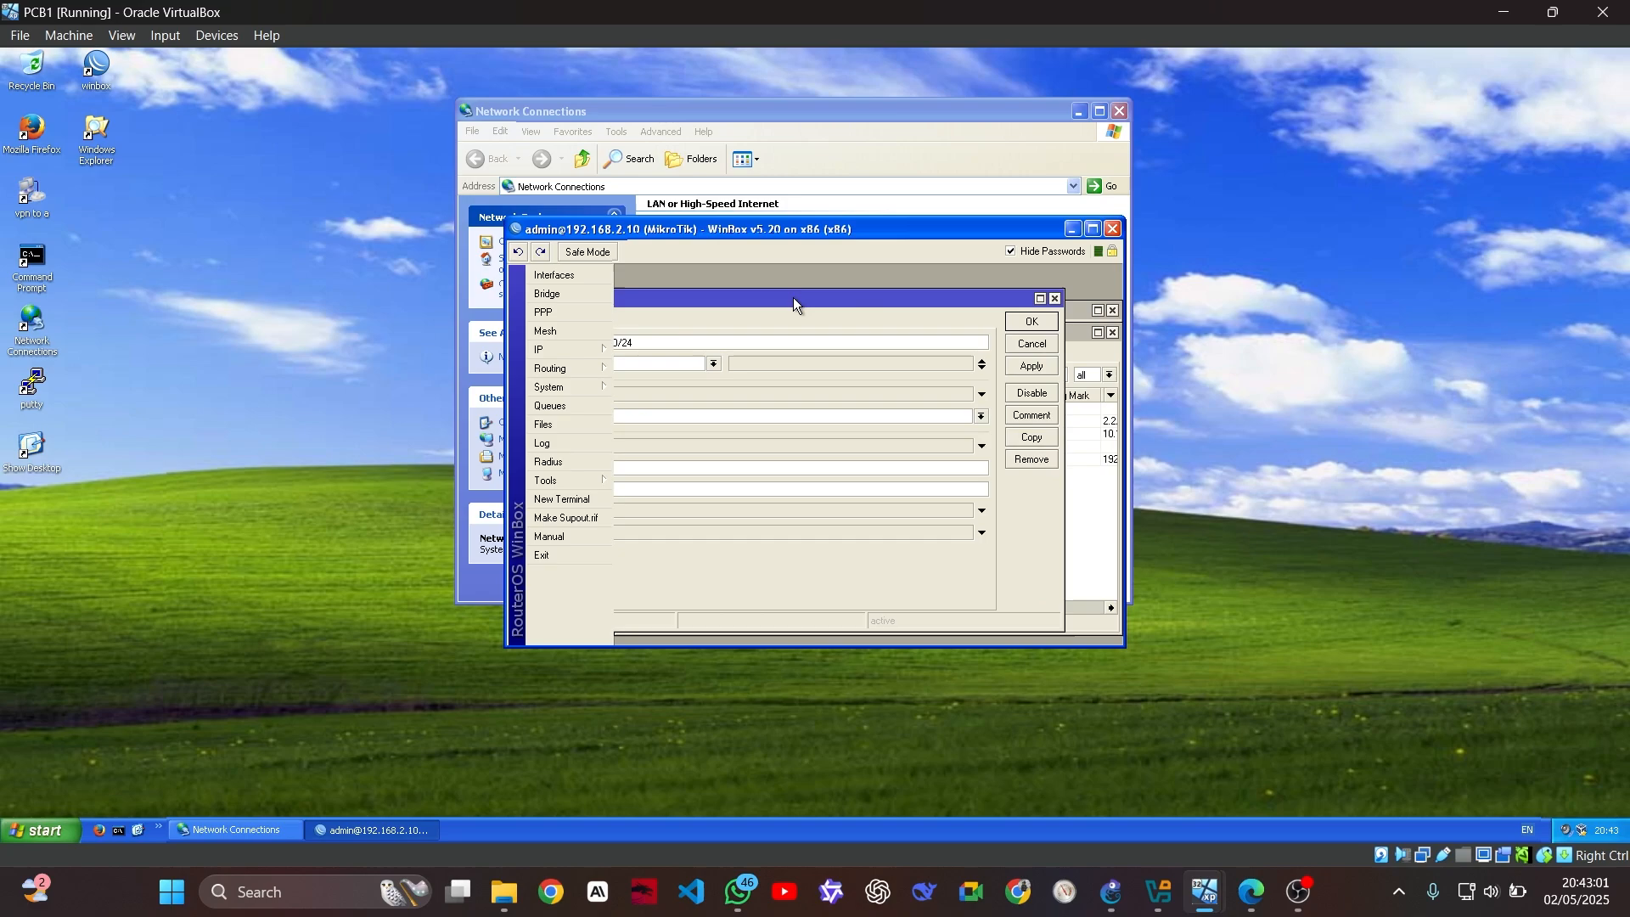
{"action": "left_click", "coordinate": [1031, 322]}
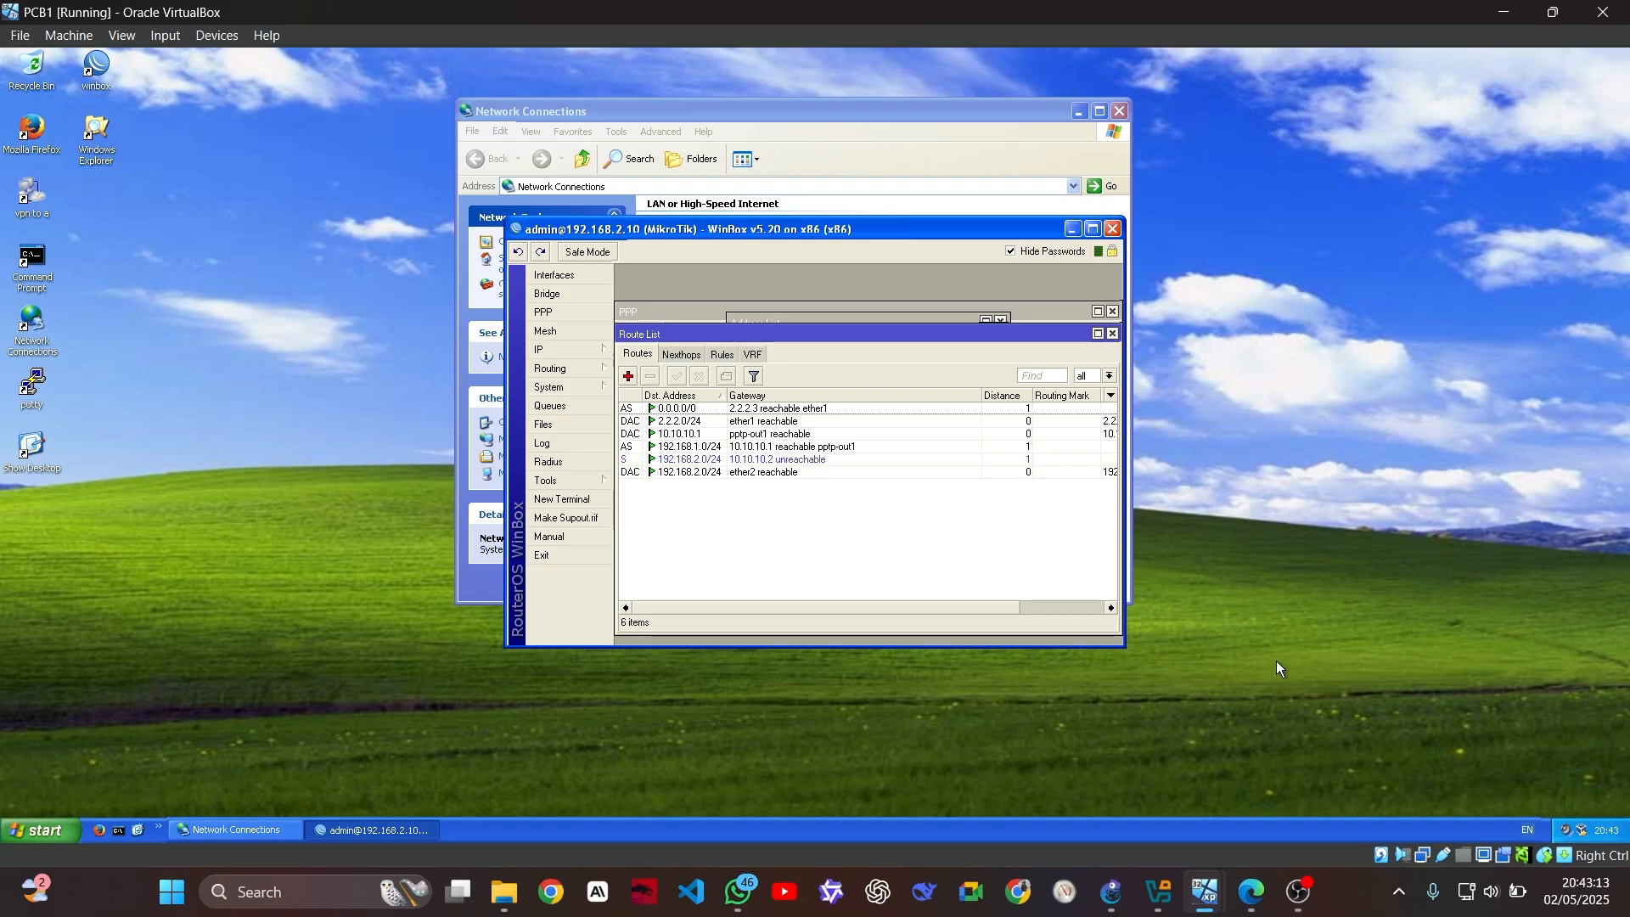
{"action": "mouse_move", "coordinate": [1206, 890]}
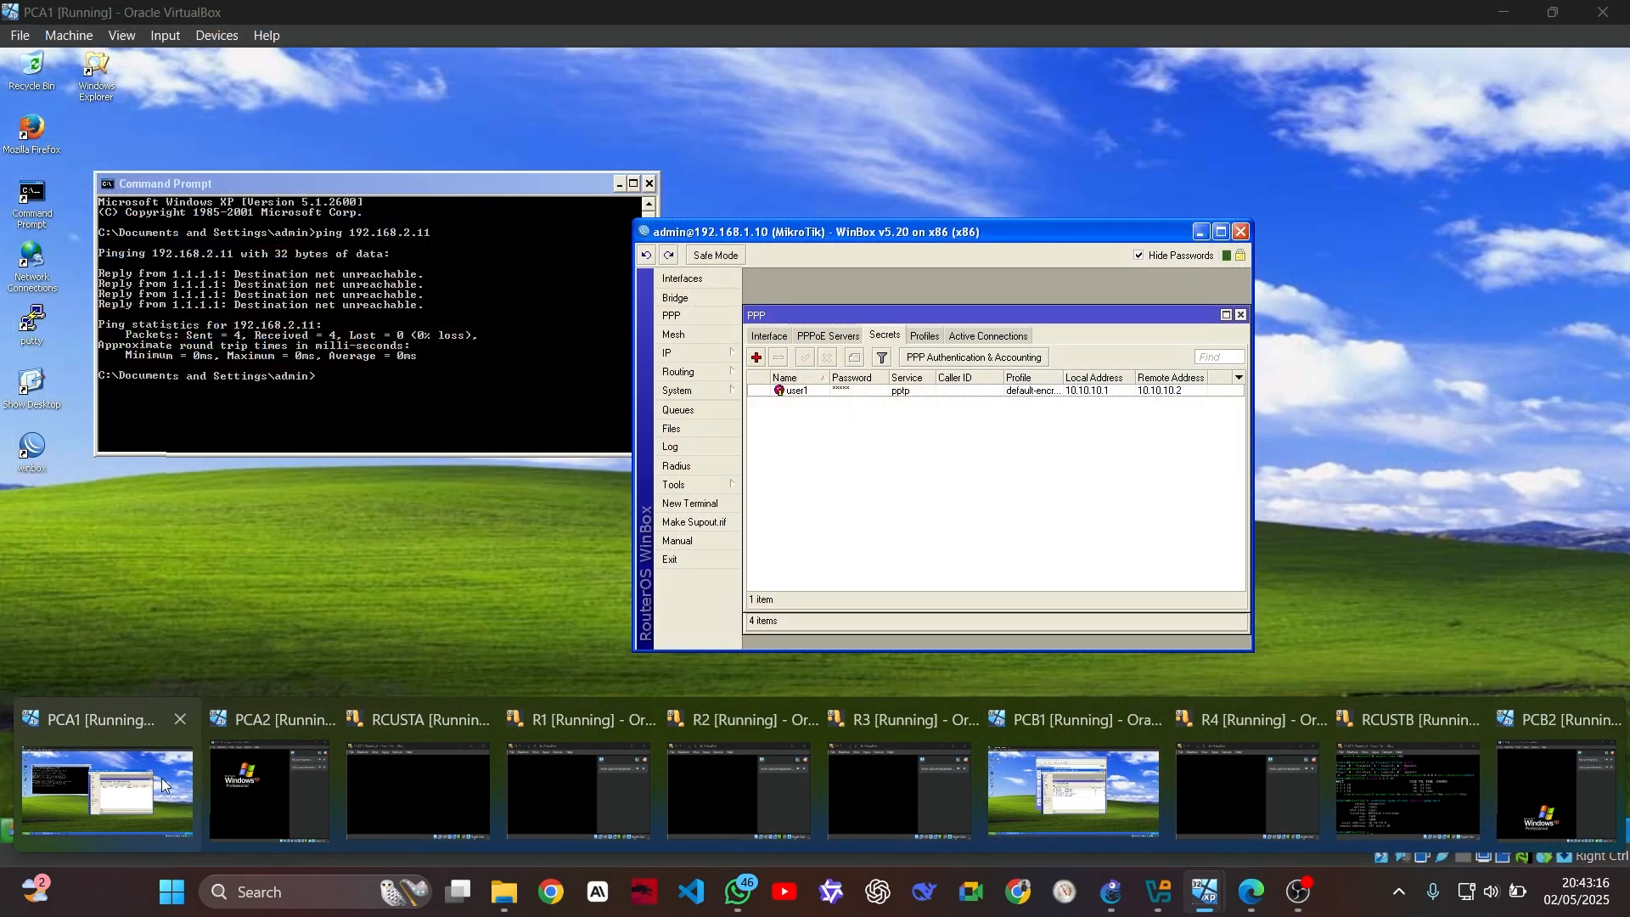
On PCA1's router, add a static route to 182.168.2.0/24 with gateway 10.10.10.2
{"action": "left_click", "coordinate": [161, 787]}
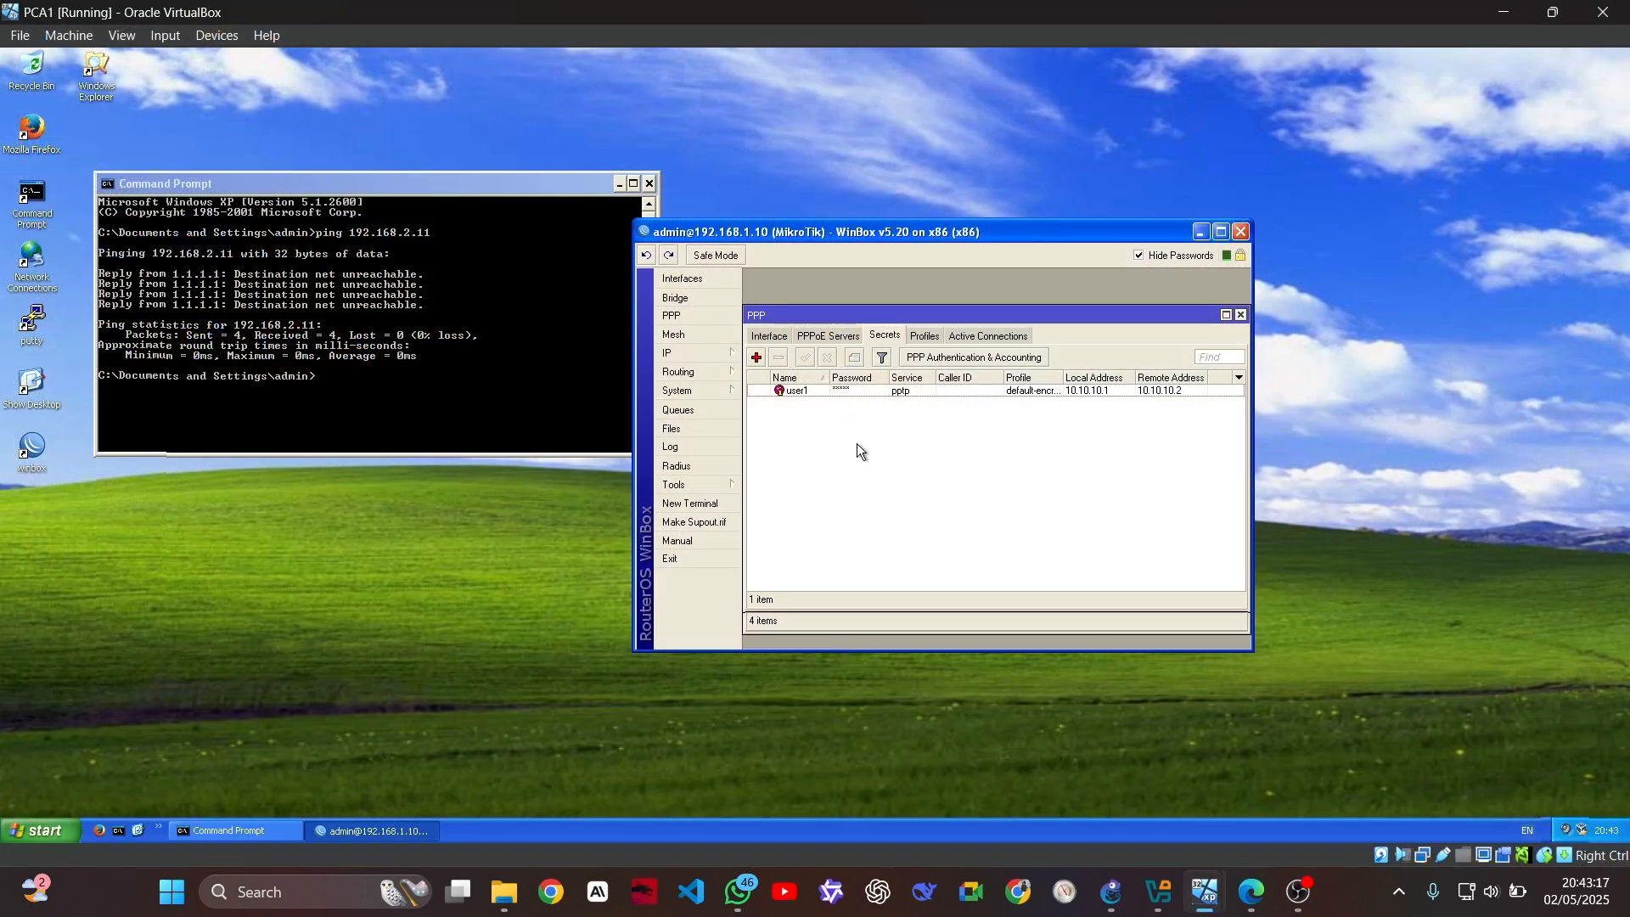
{"action": "left_click", "coordinate": [721, 353]}
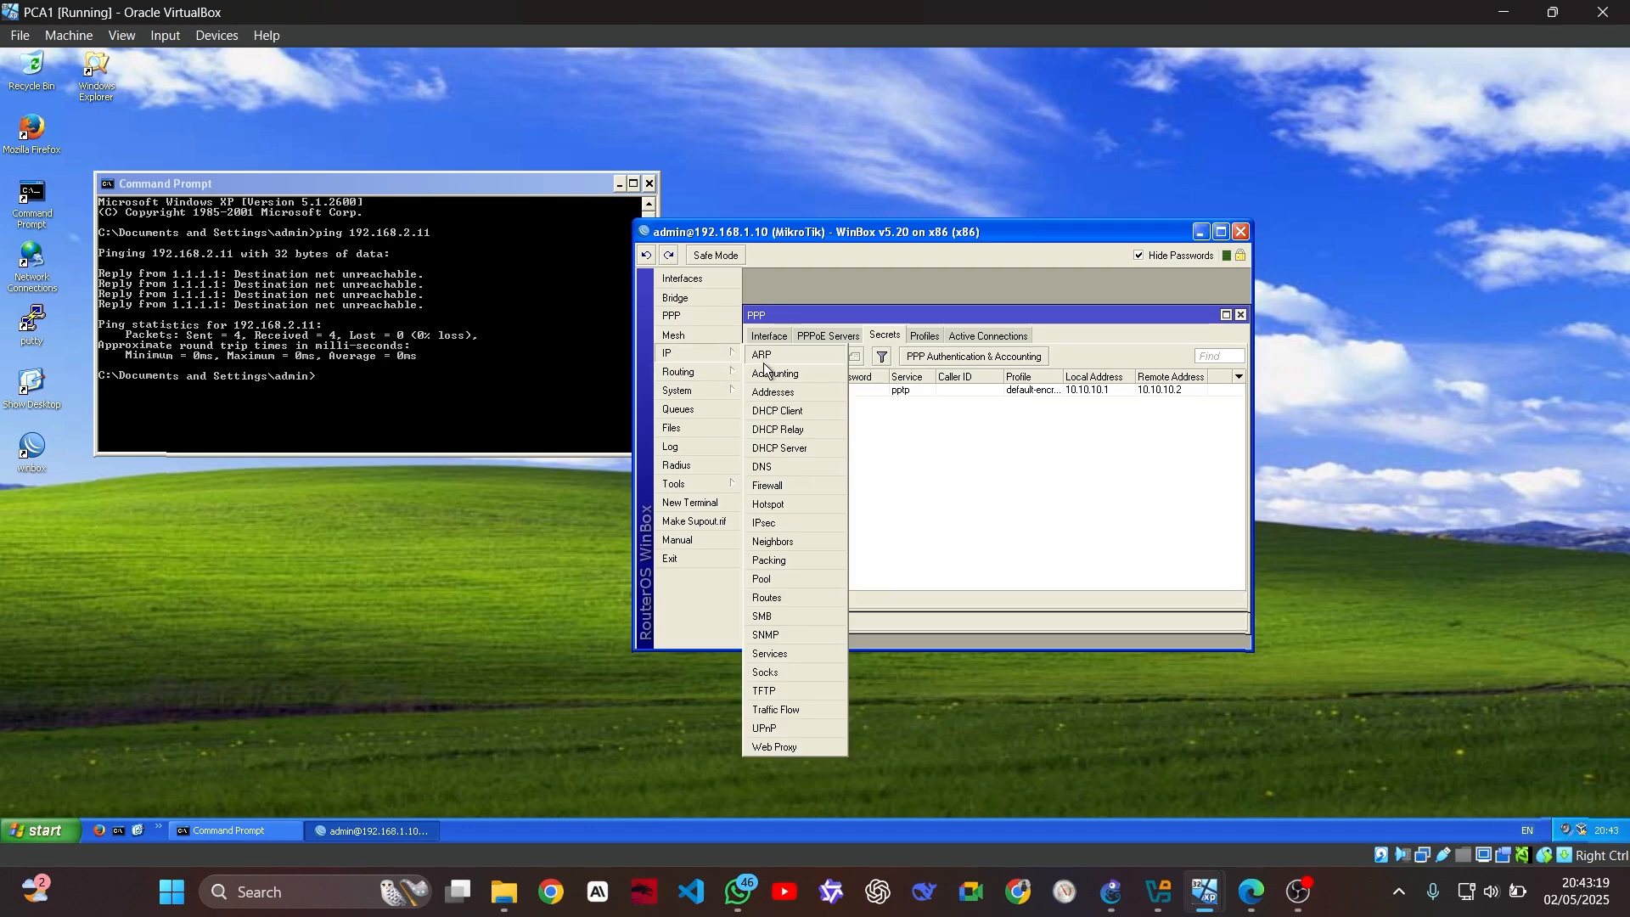
{"action": "left_click", "coordinate": [787, 596]}
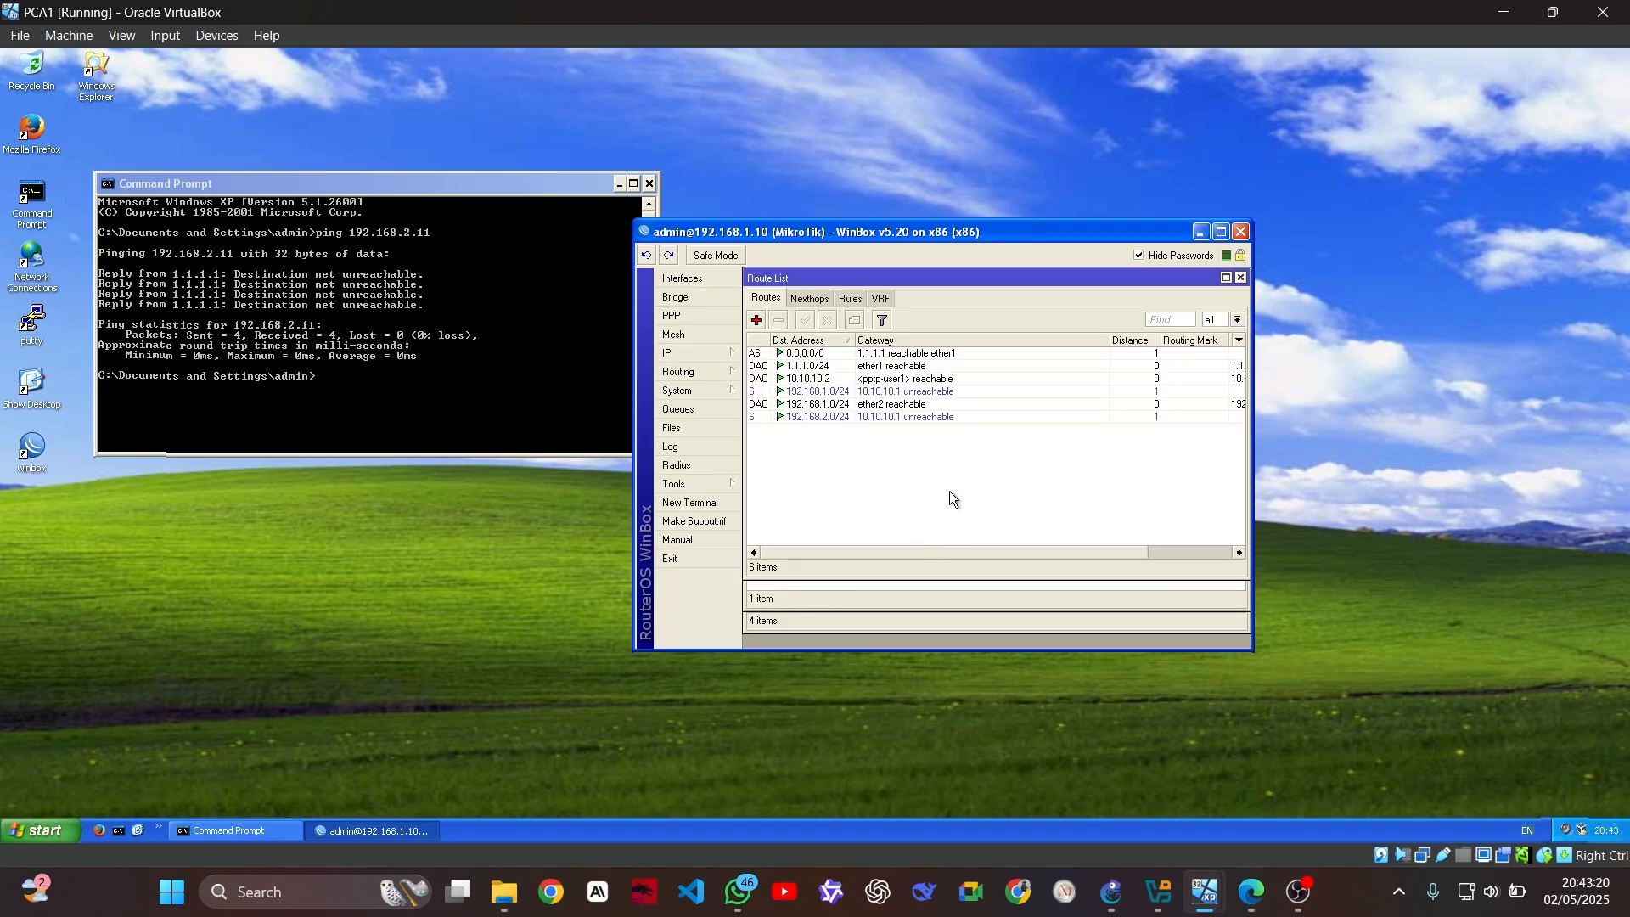
{"action": "left_click", "coordinate": [758, 322]}
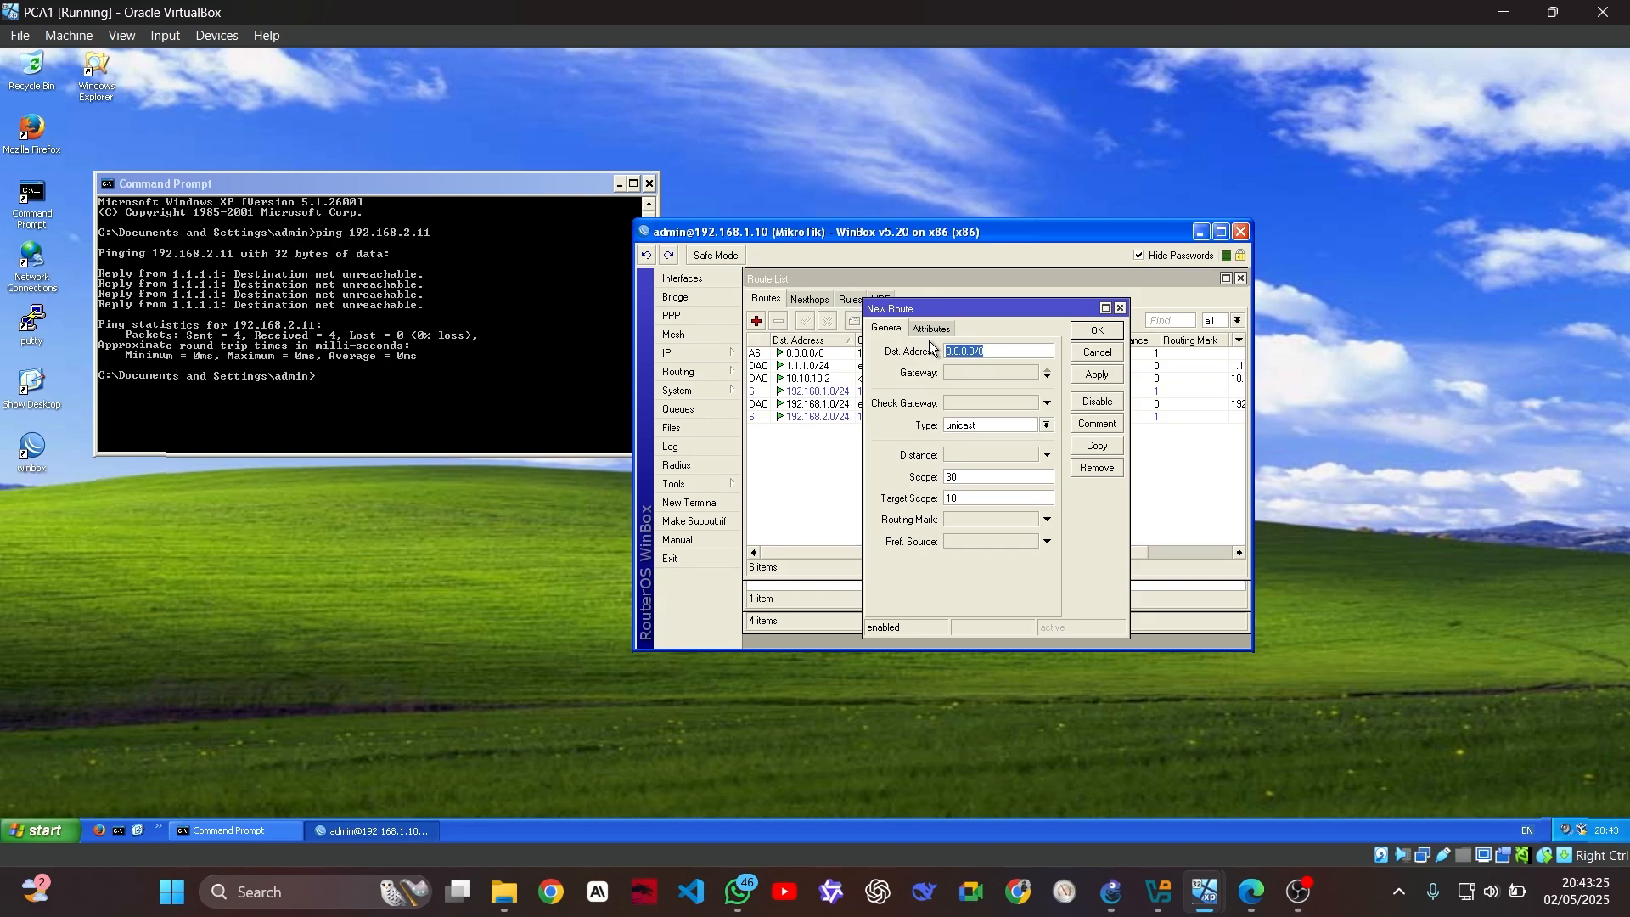
{"action": "type", "text": "182.168.2."}
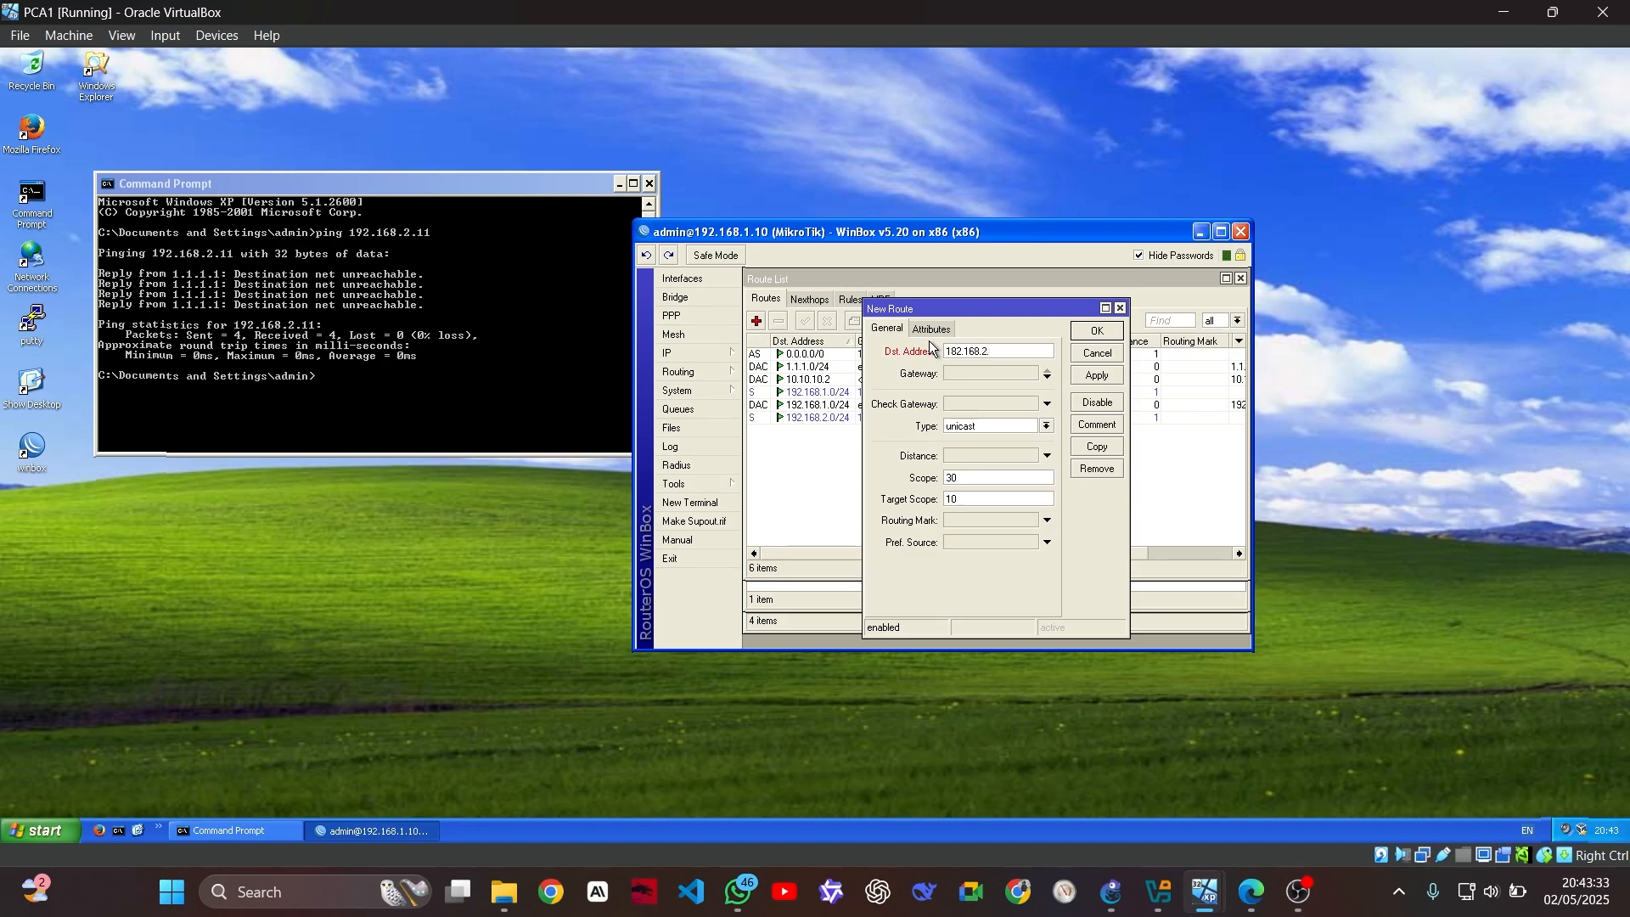
{"action": "type", "text": "0/24"}
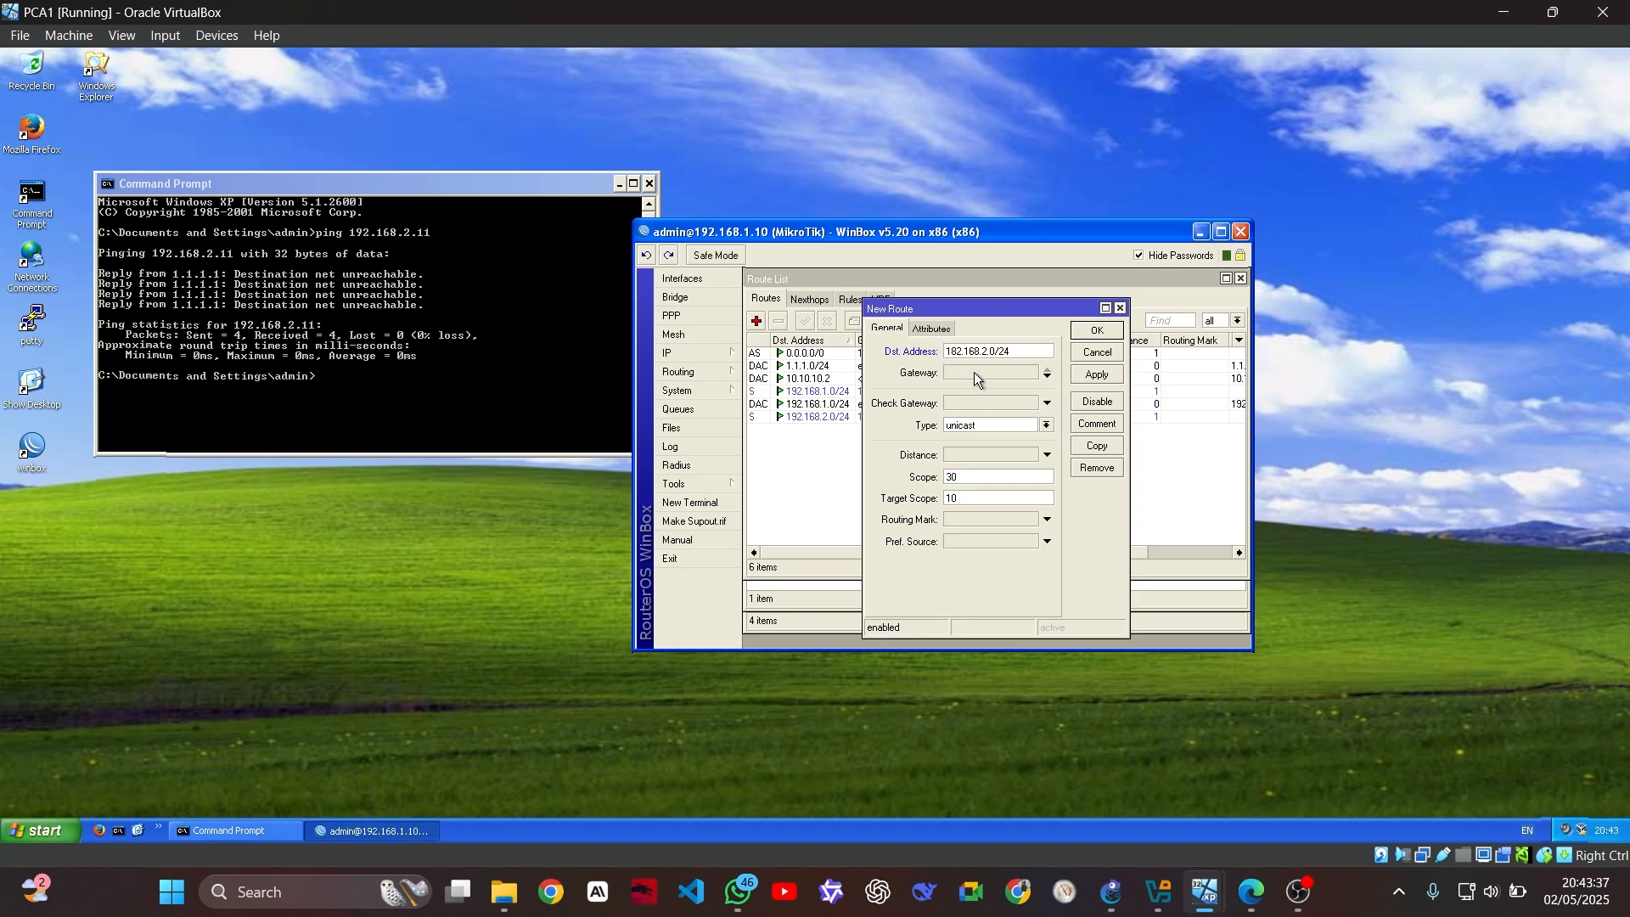
{"action": "left_click", "coordinate": [975, 372]}
{"action": "type", "text": "10.1"}
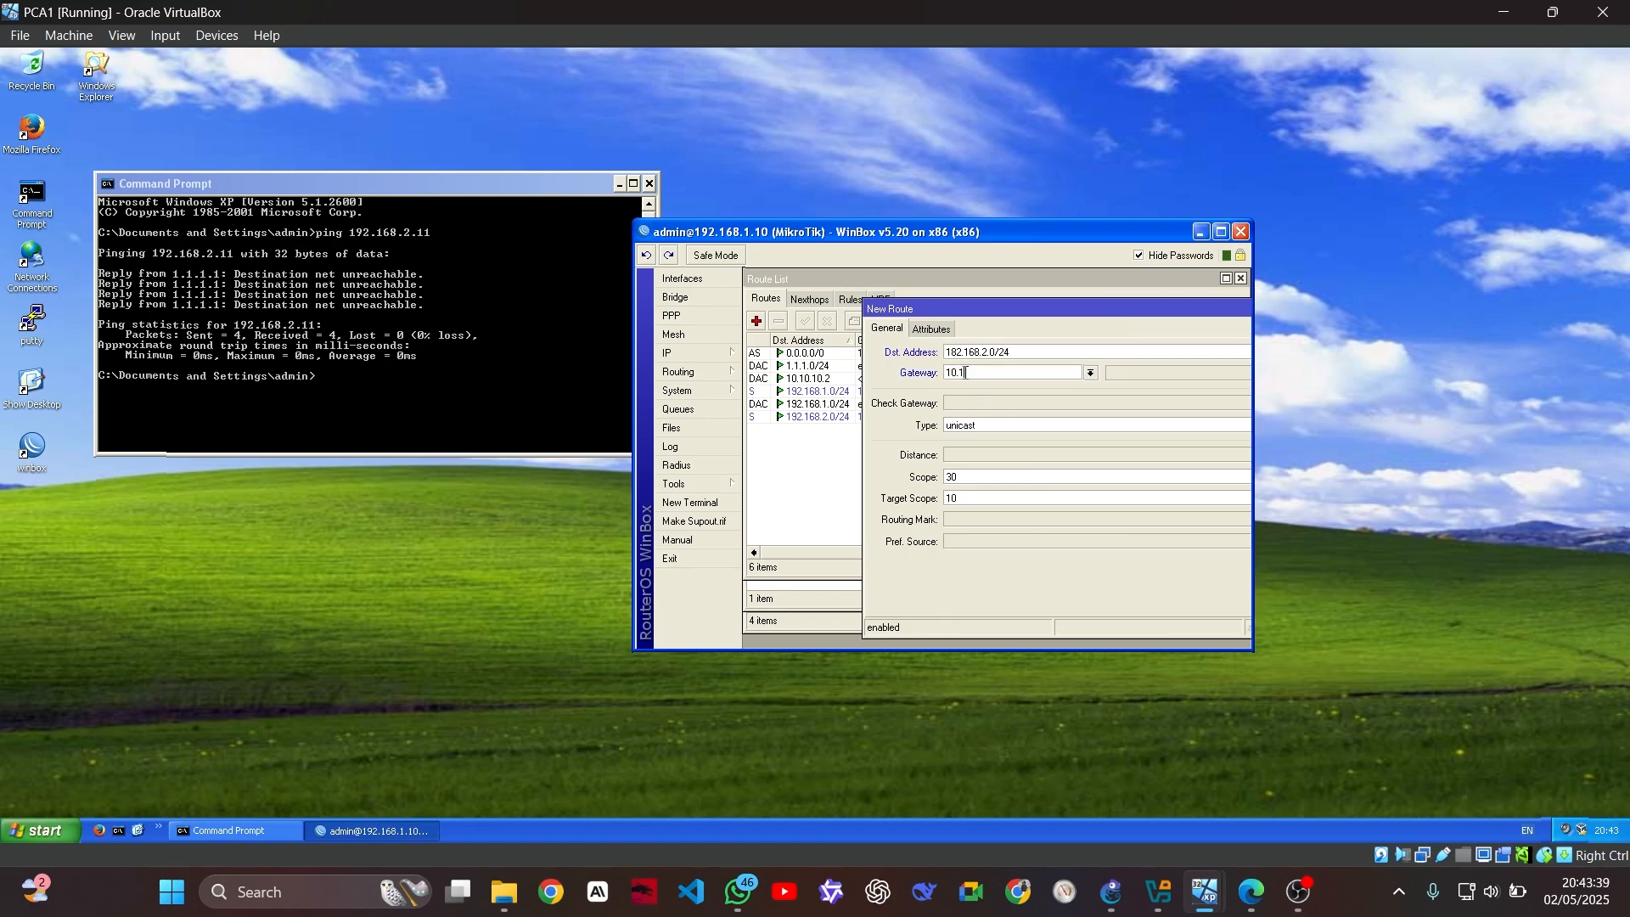
{"action": "type", "text": "0.10.2"}
{"action": "double_click", "coordinate": [1088, 307]}
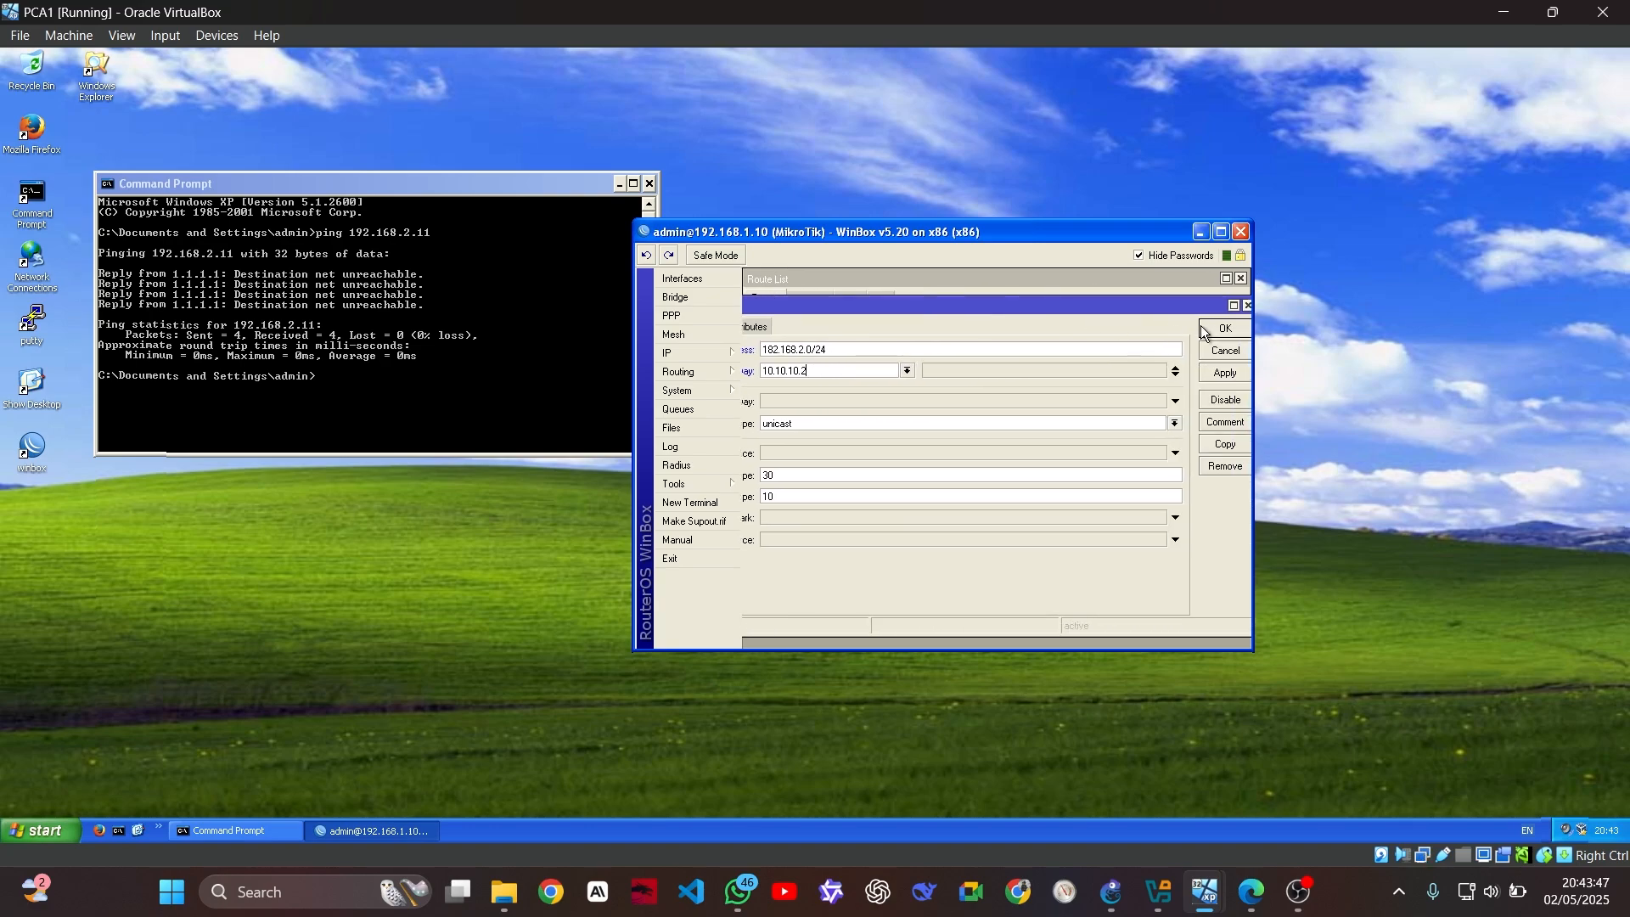
{"action": "left_click", "coordinate": [1222, 331]}
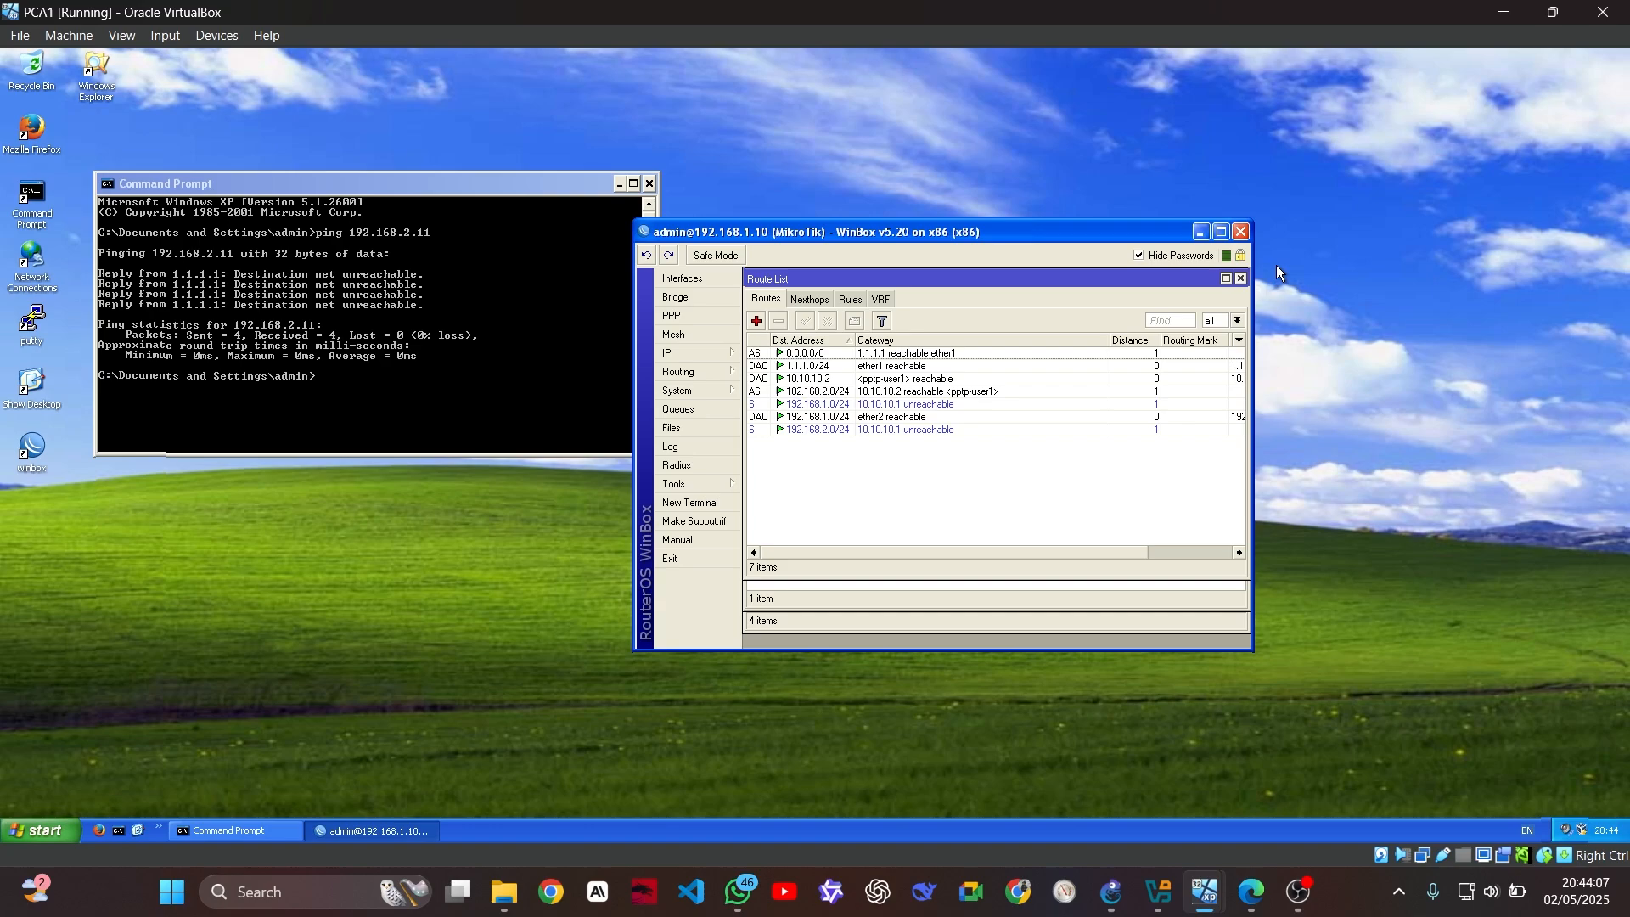
In a new router terminal, ping 192.168.2.11, which proves unreachable with 100% loss
{"action": "left_click", "coordinate": [718, 504]}
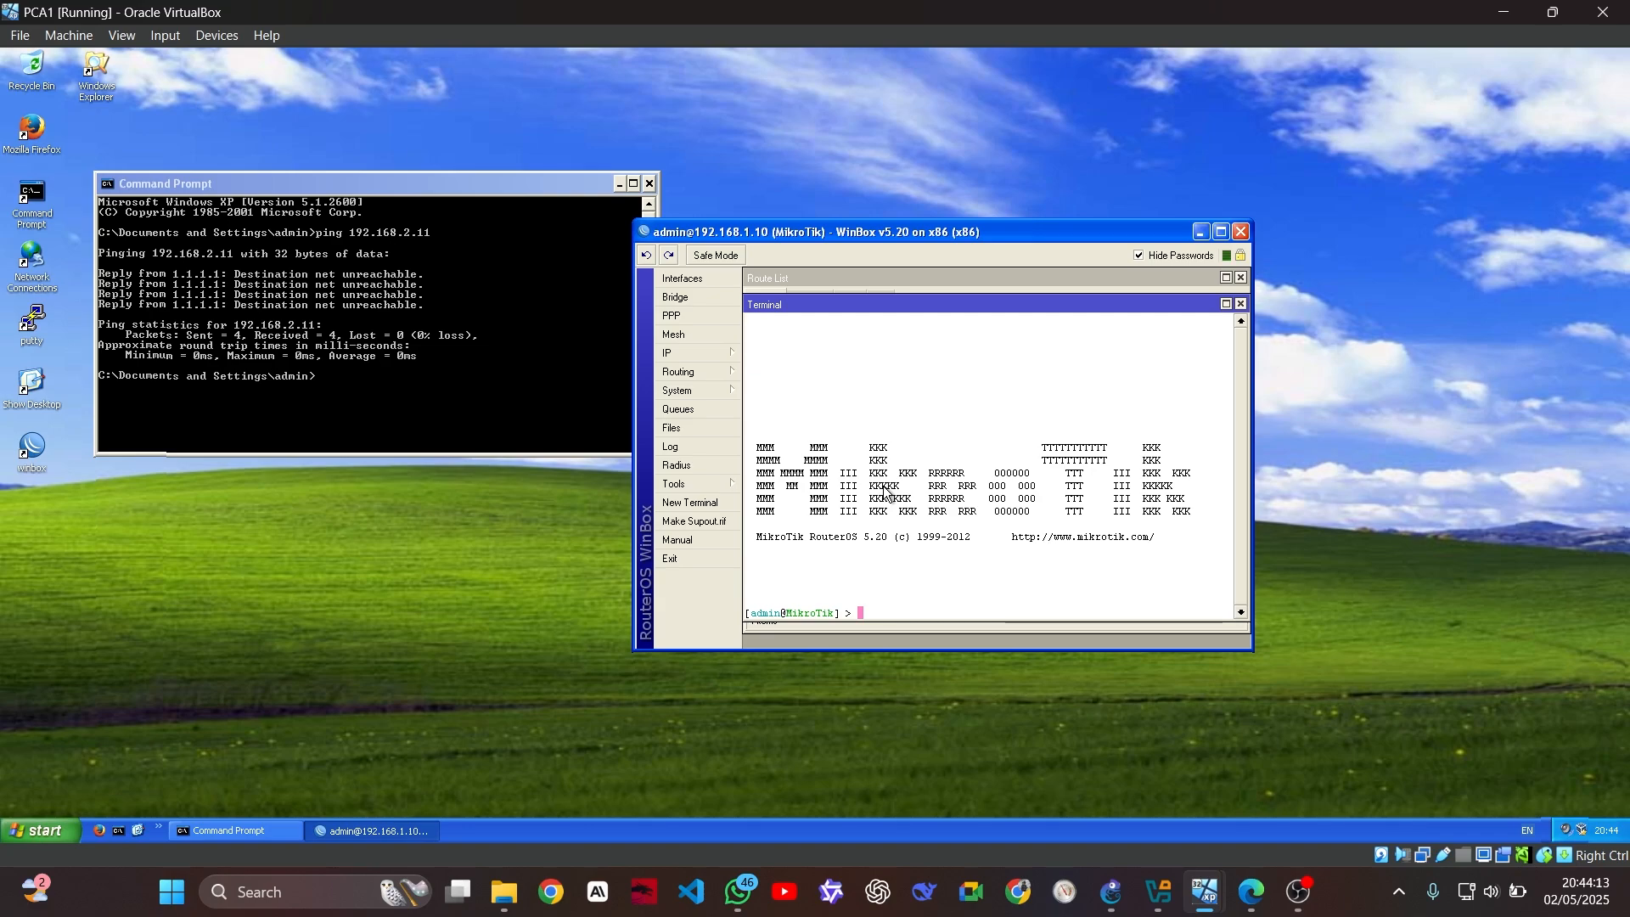
{"action": "type", "text": "ping 1"}
{"action": "type", "text": "92.168.2.11"}
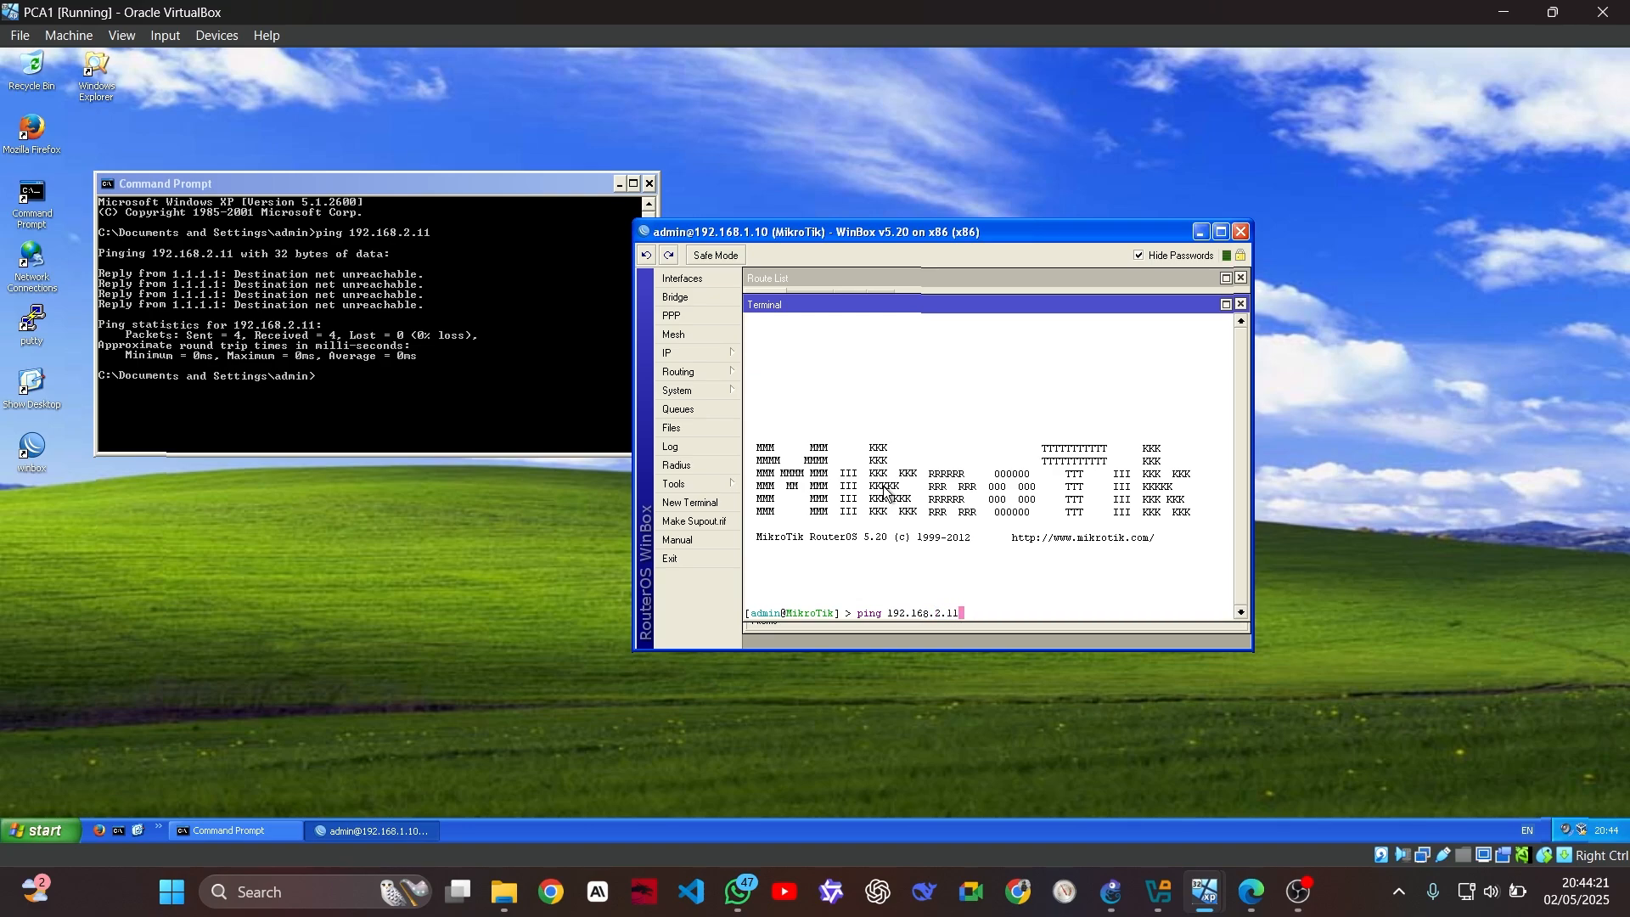
{"action": "key", "text": "Return"}
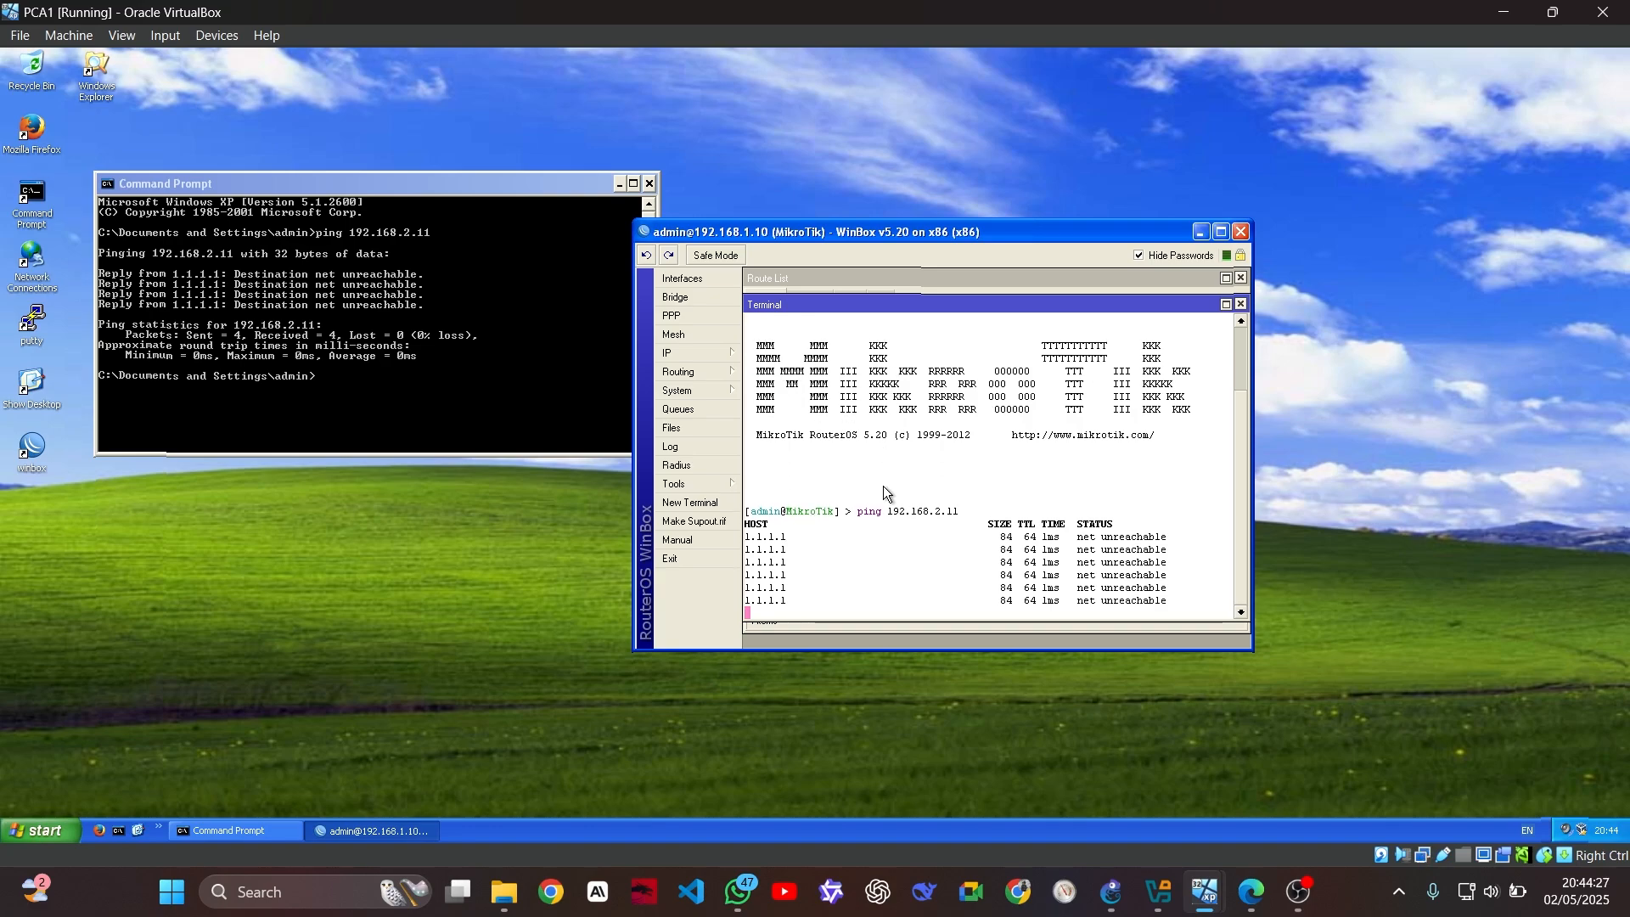
{"action": "key", "text": "ctrl+c"}
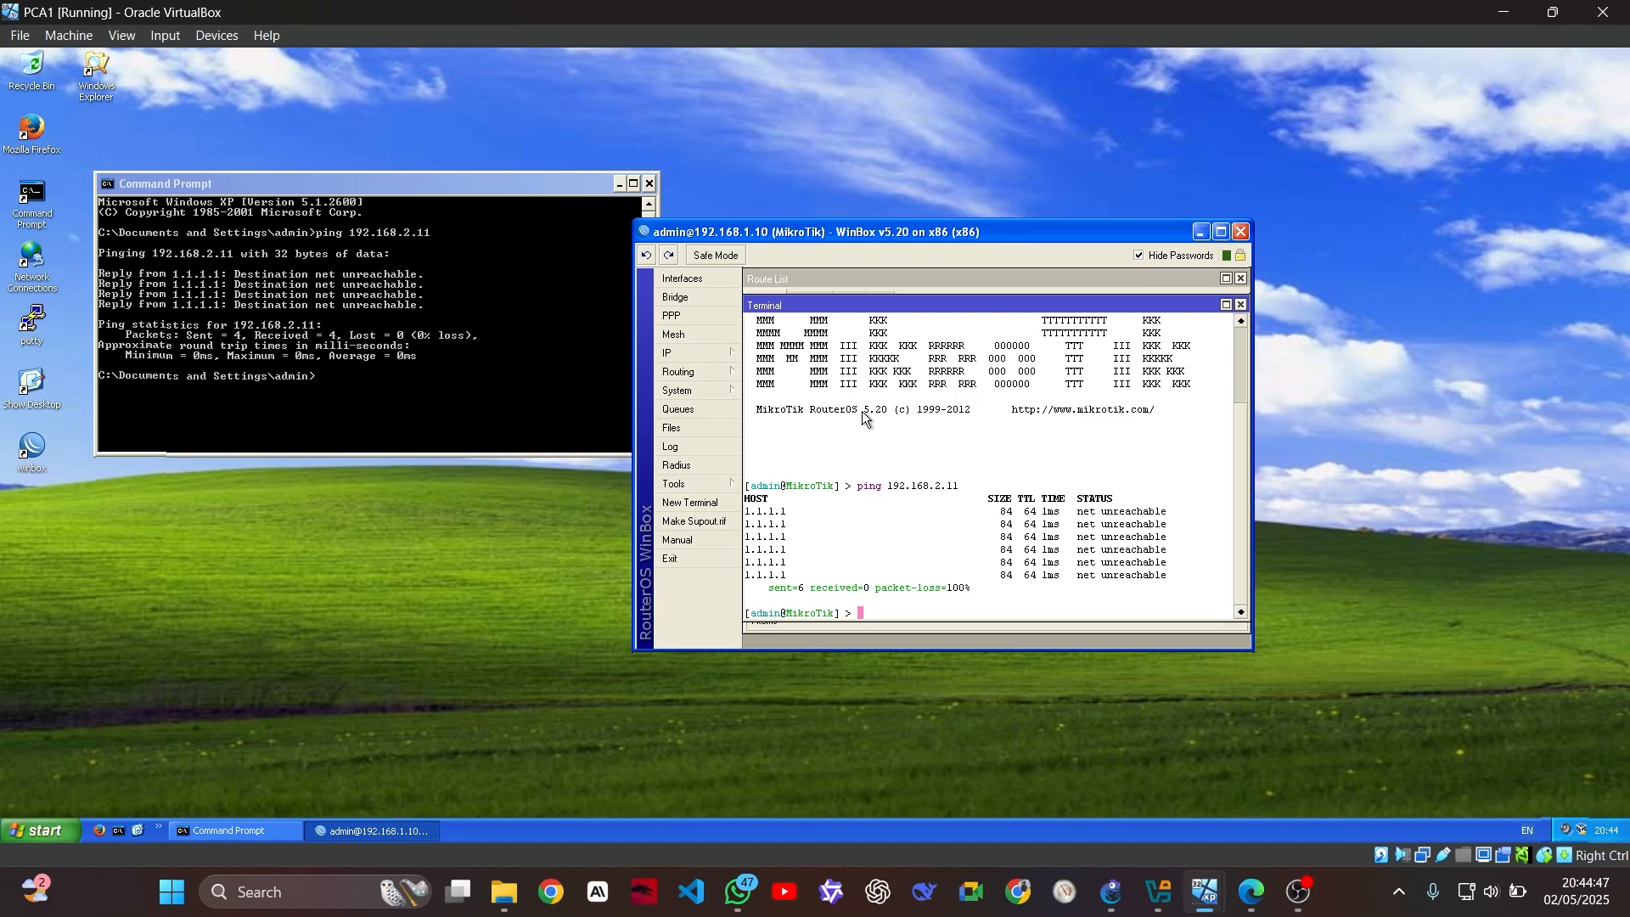
Ping 192.168.1.11, which replies with 0% packet loss
{"action": "type", "text": "ping 192.168."}
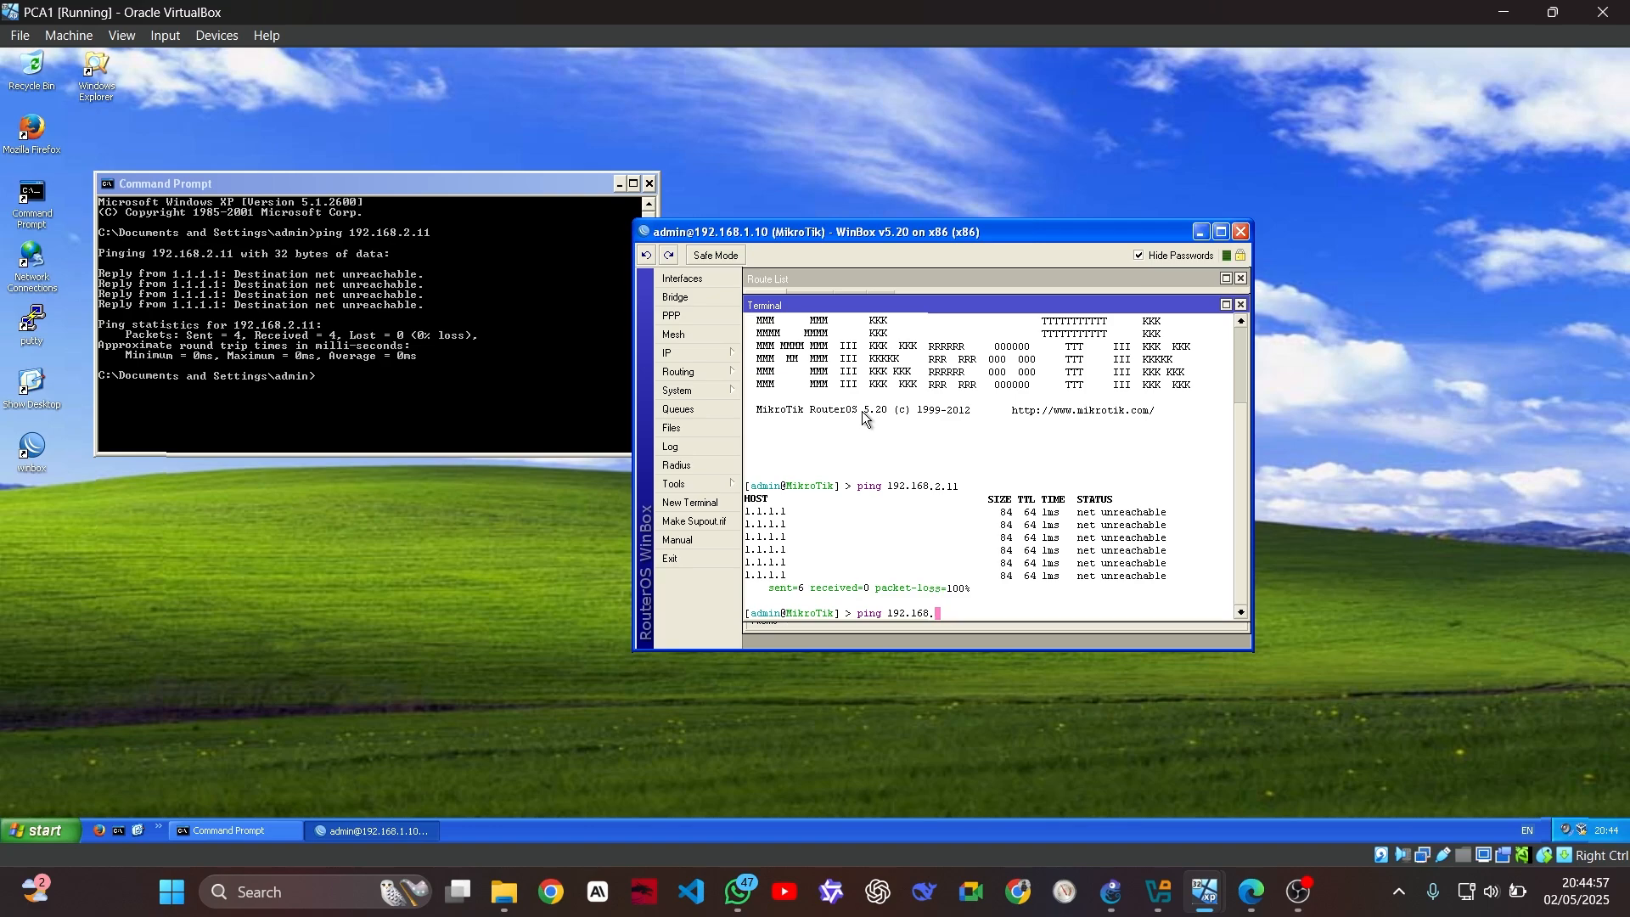
{"action": "type", "text": "1.11"}
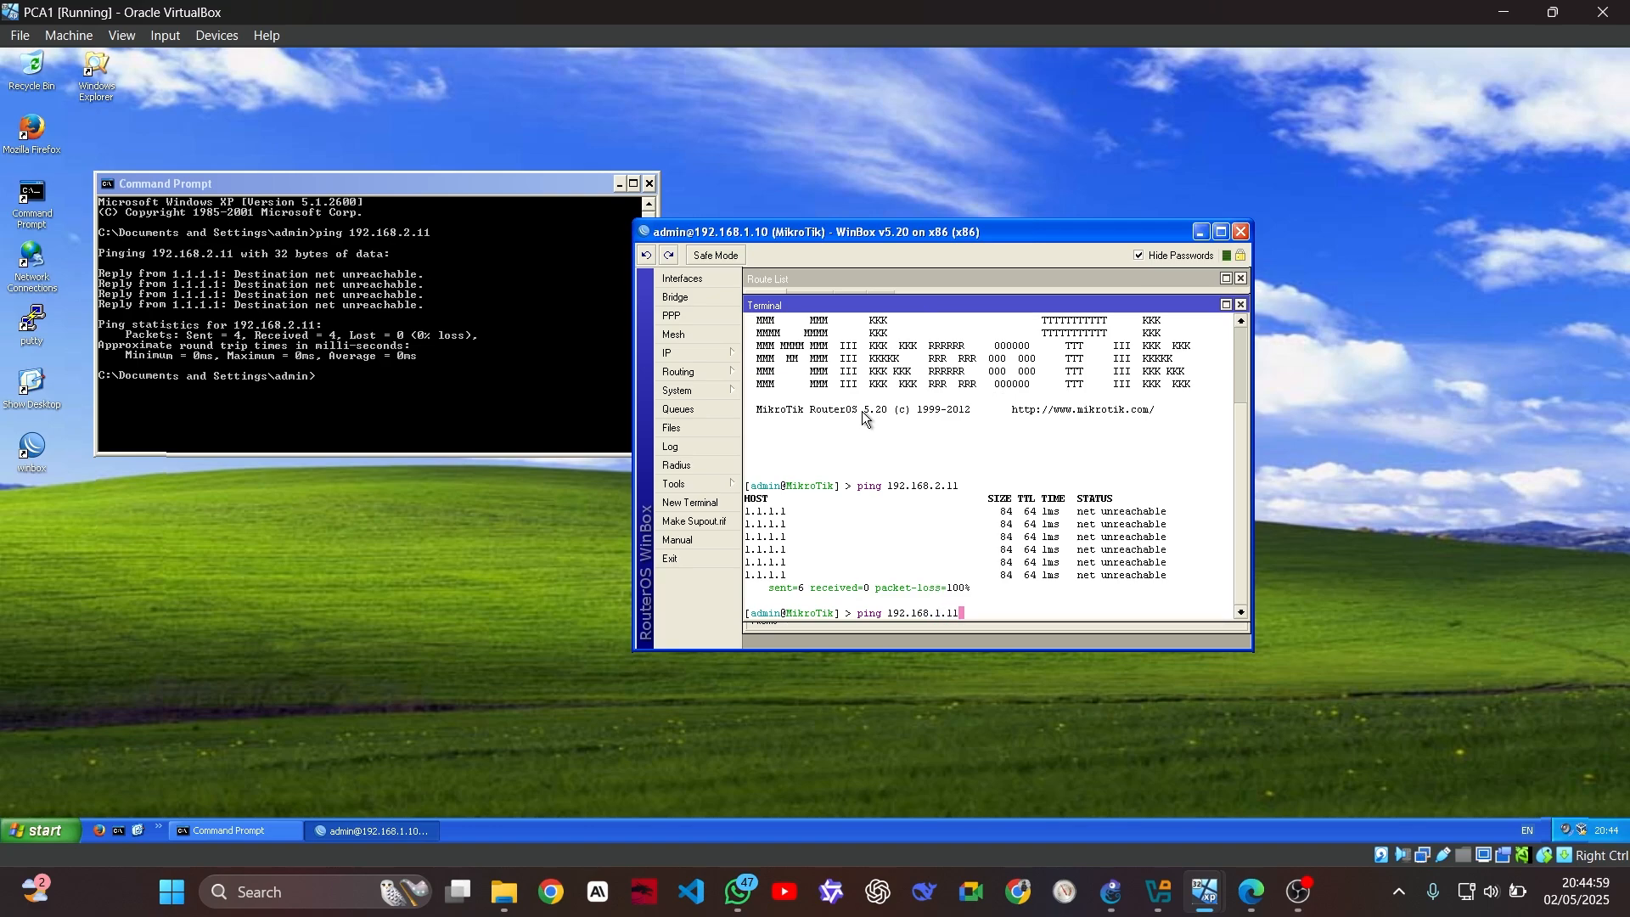
{"action": "key", "text": "Return"}
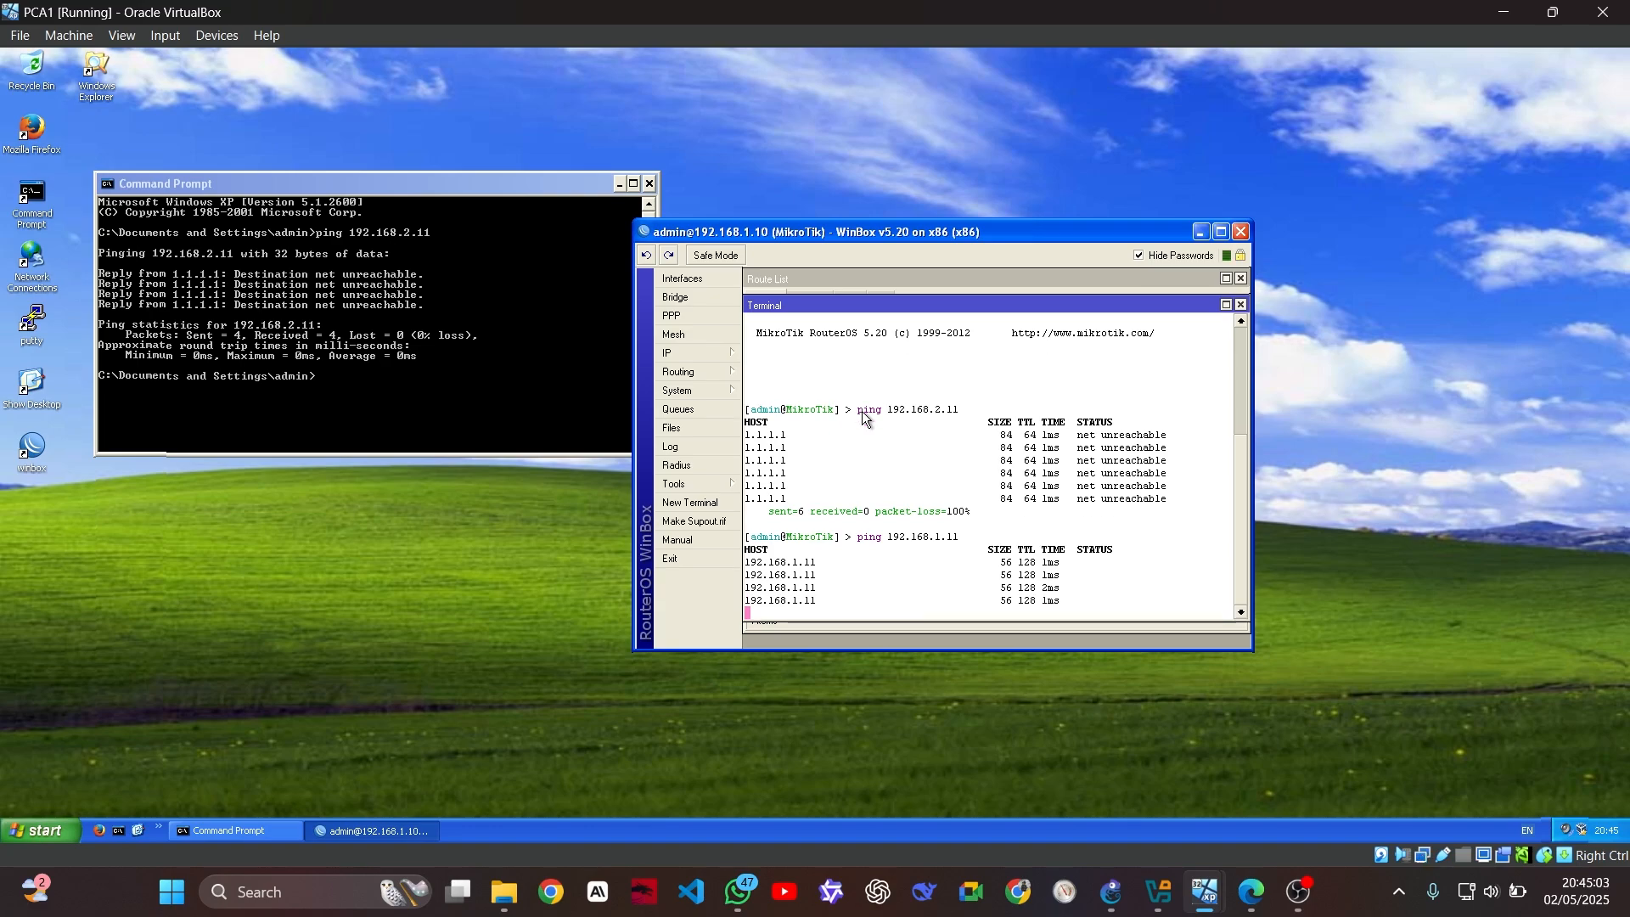
{"action": "key", "text": "ctrl+c"}
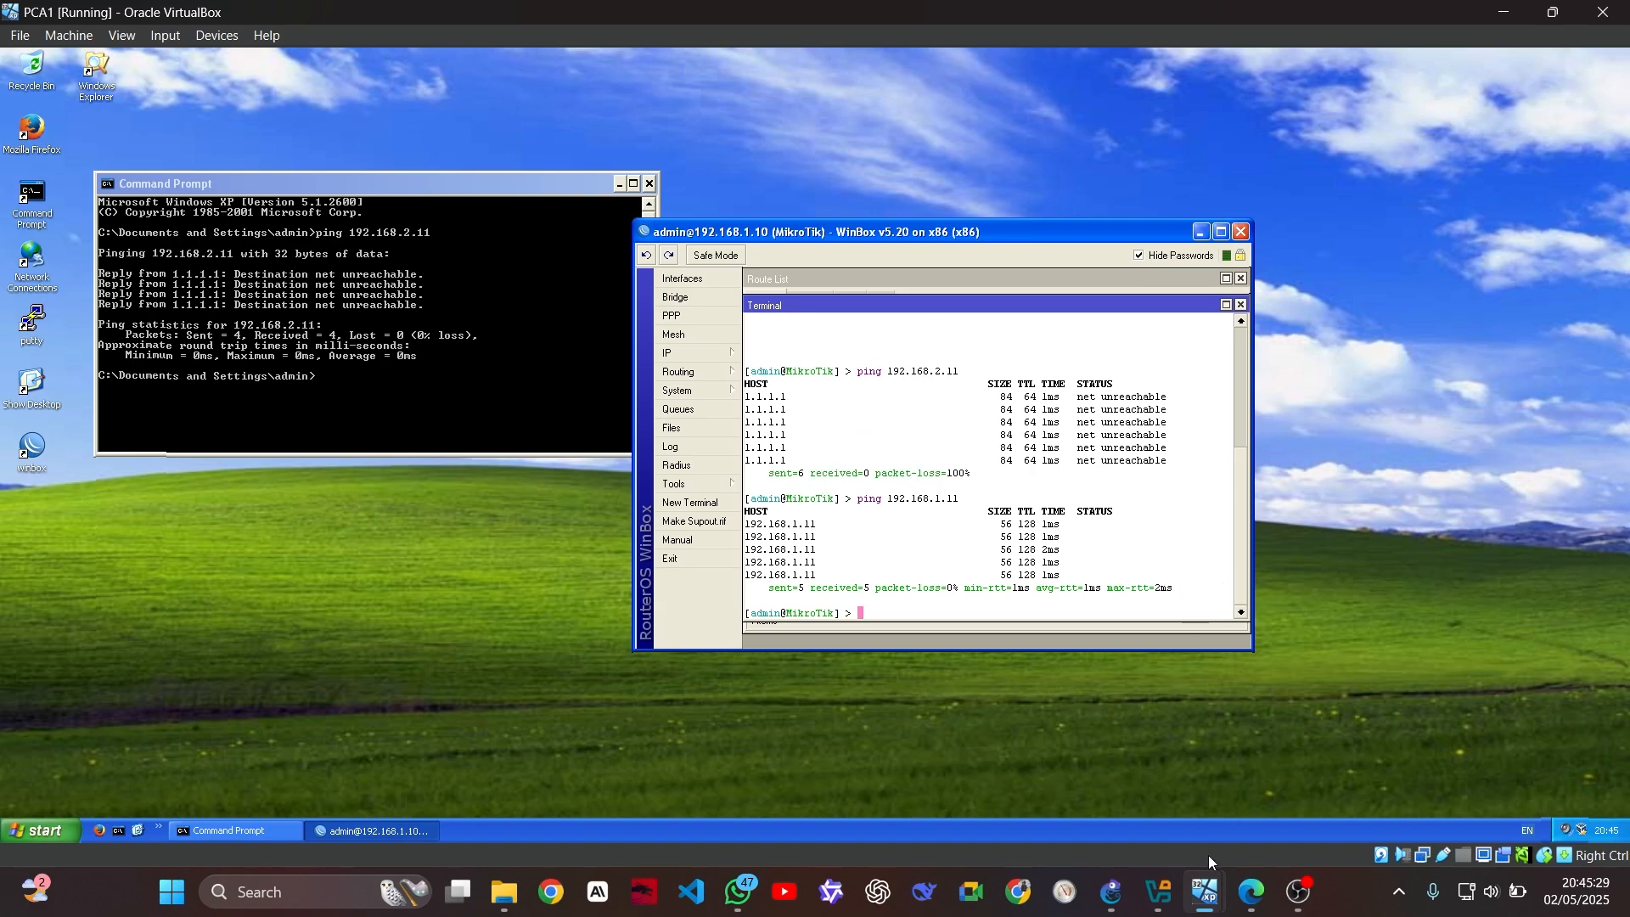
Bring the PCB2 VM window forward and dismiss the notices covering its desktop
{"action": "mouse_move", "coordinate": [1207, 887]}
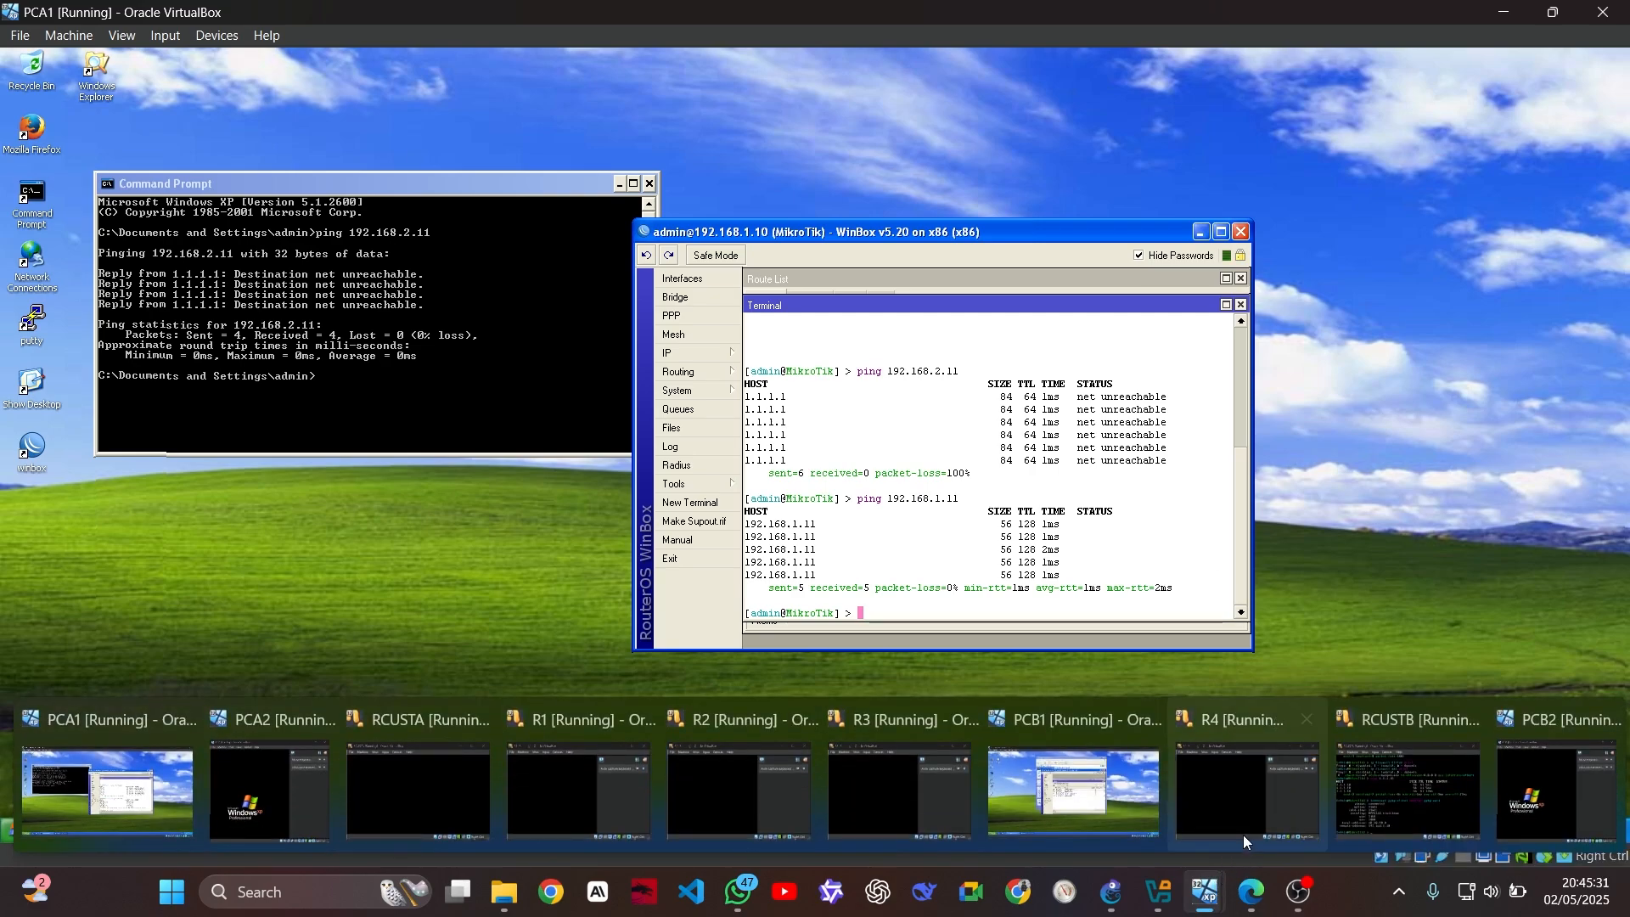
{"action": "left_click", "coordinate": [1558, 794]}
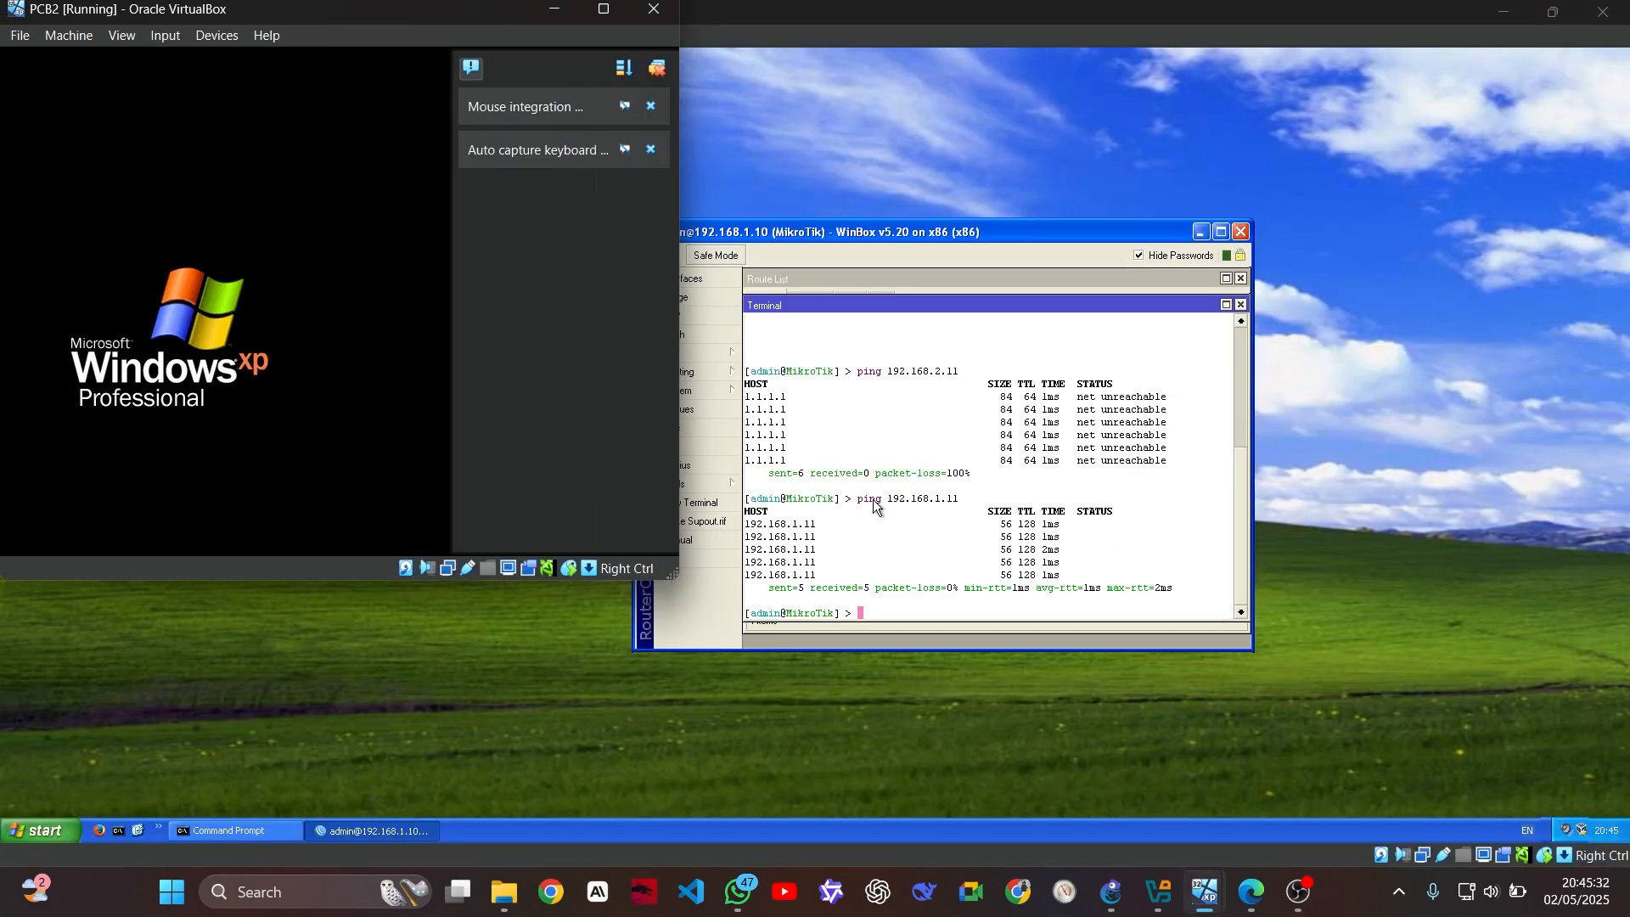
{"action": "left_click", "coordinate": [603, 11]}
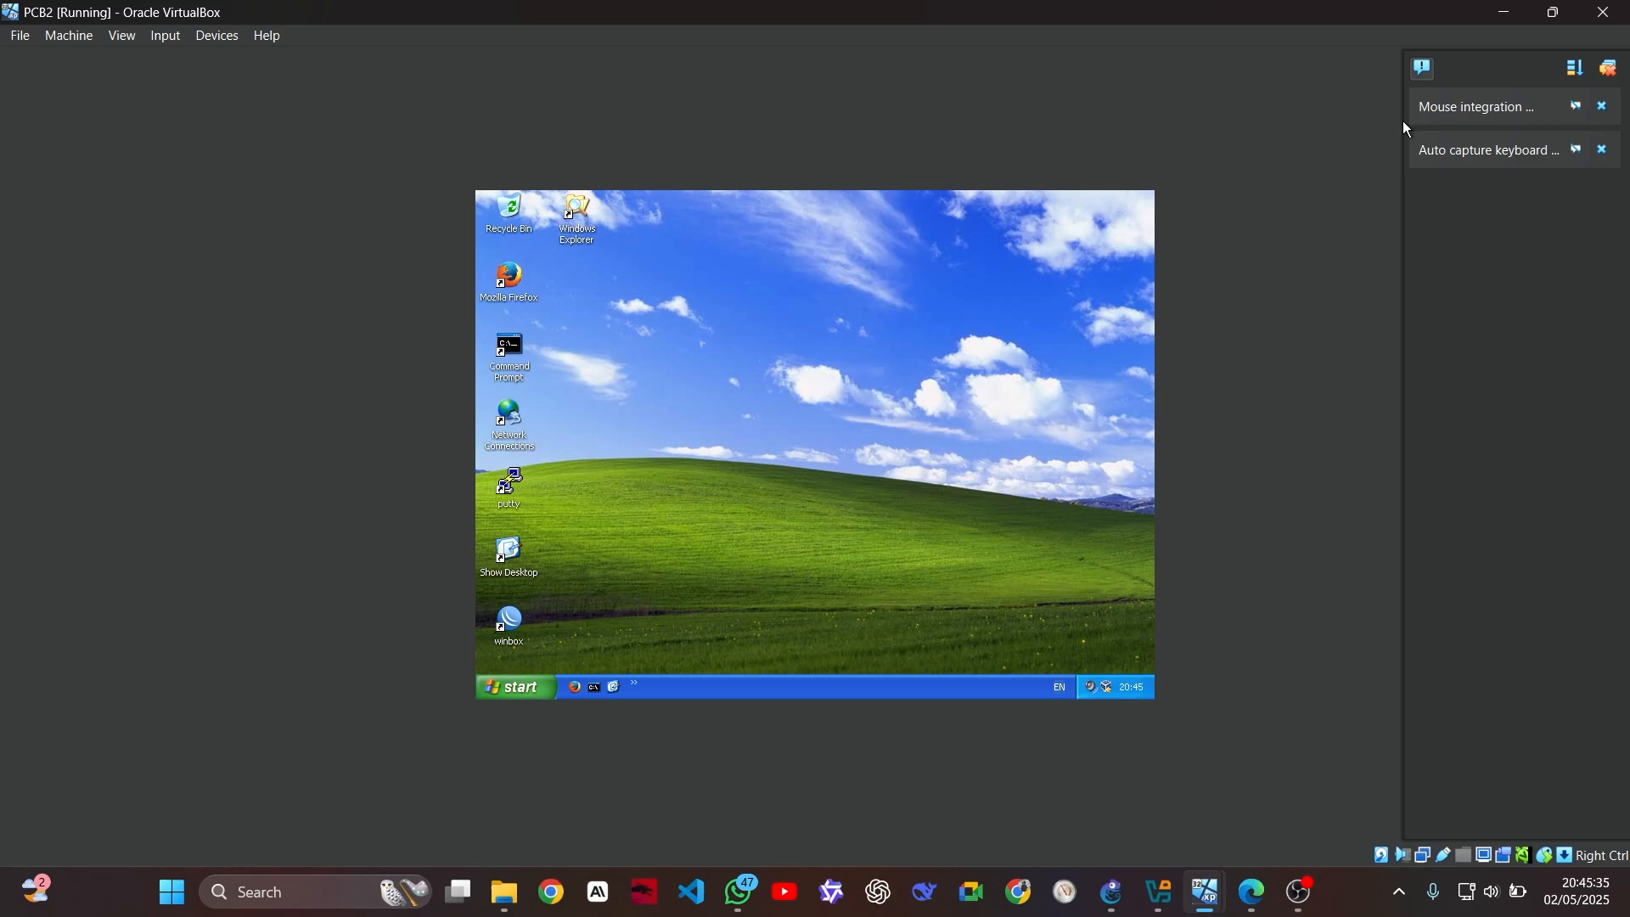
{"action": "left_click", "coordinate": [1556, 12]}
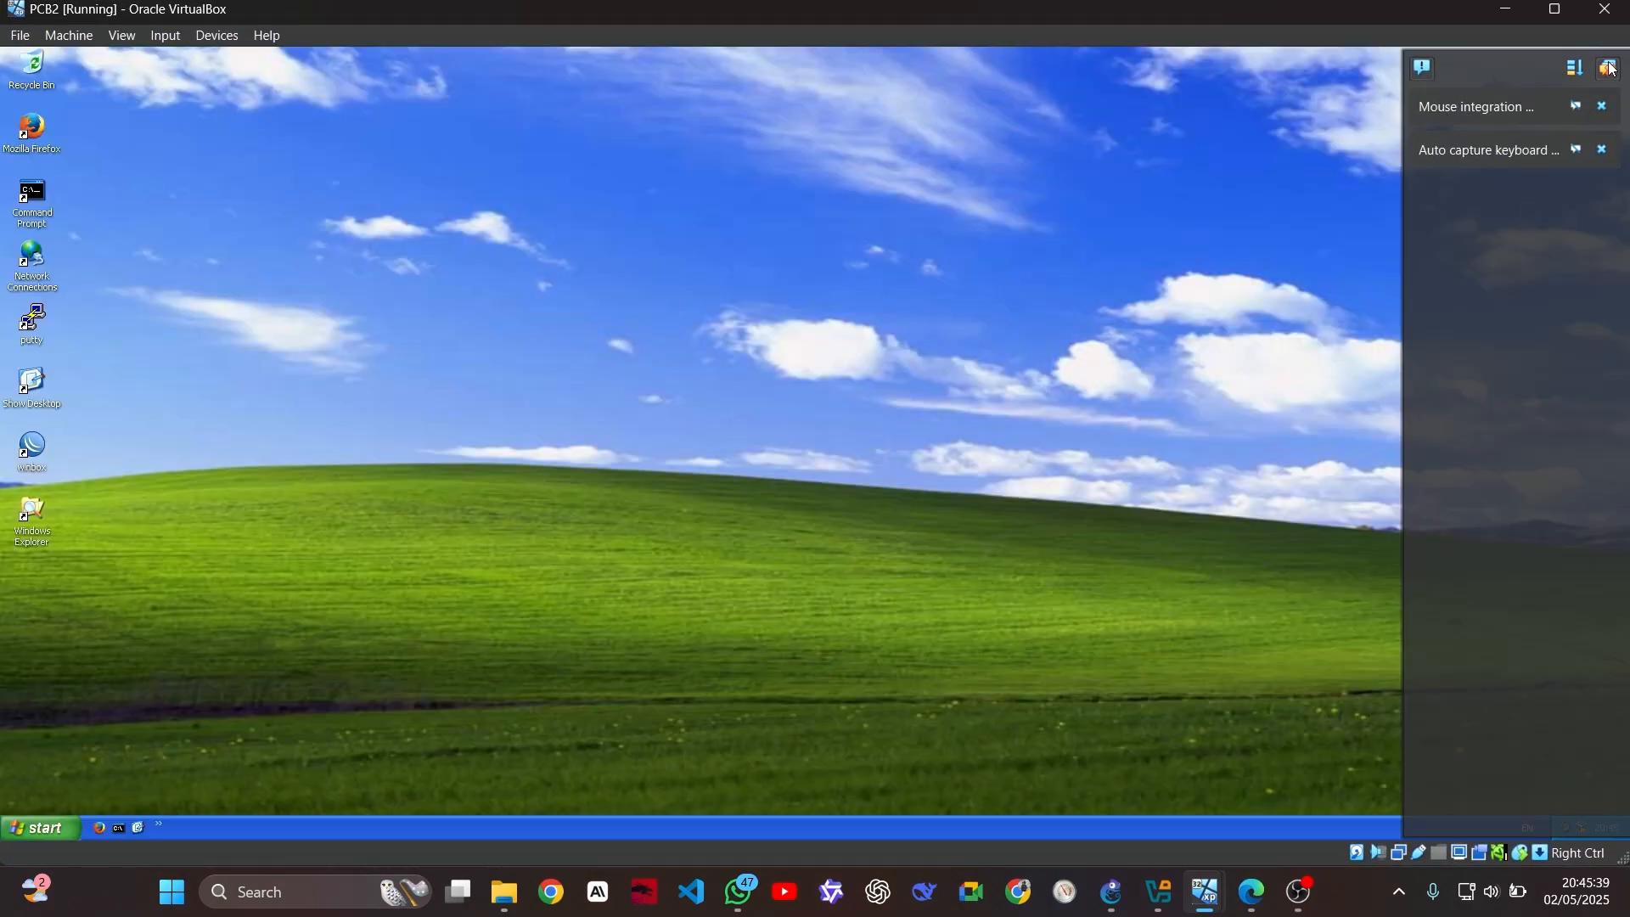
{"action": "left_click", "coordinate": [1610, 68]}
Open Local Area Connection 2's TCP/IP properties: IP 192.168.2.12, mask 255.255.255.0, gateway 192.168.2.10
{"action": "double_click", "coordinate": [32, 263]}
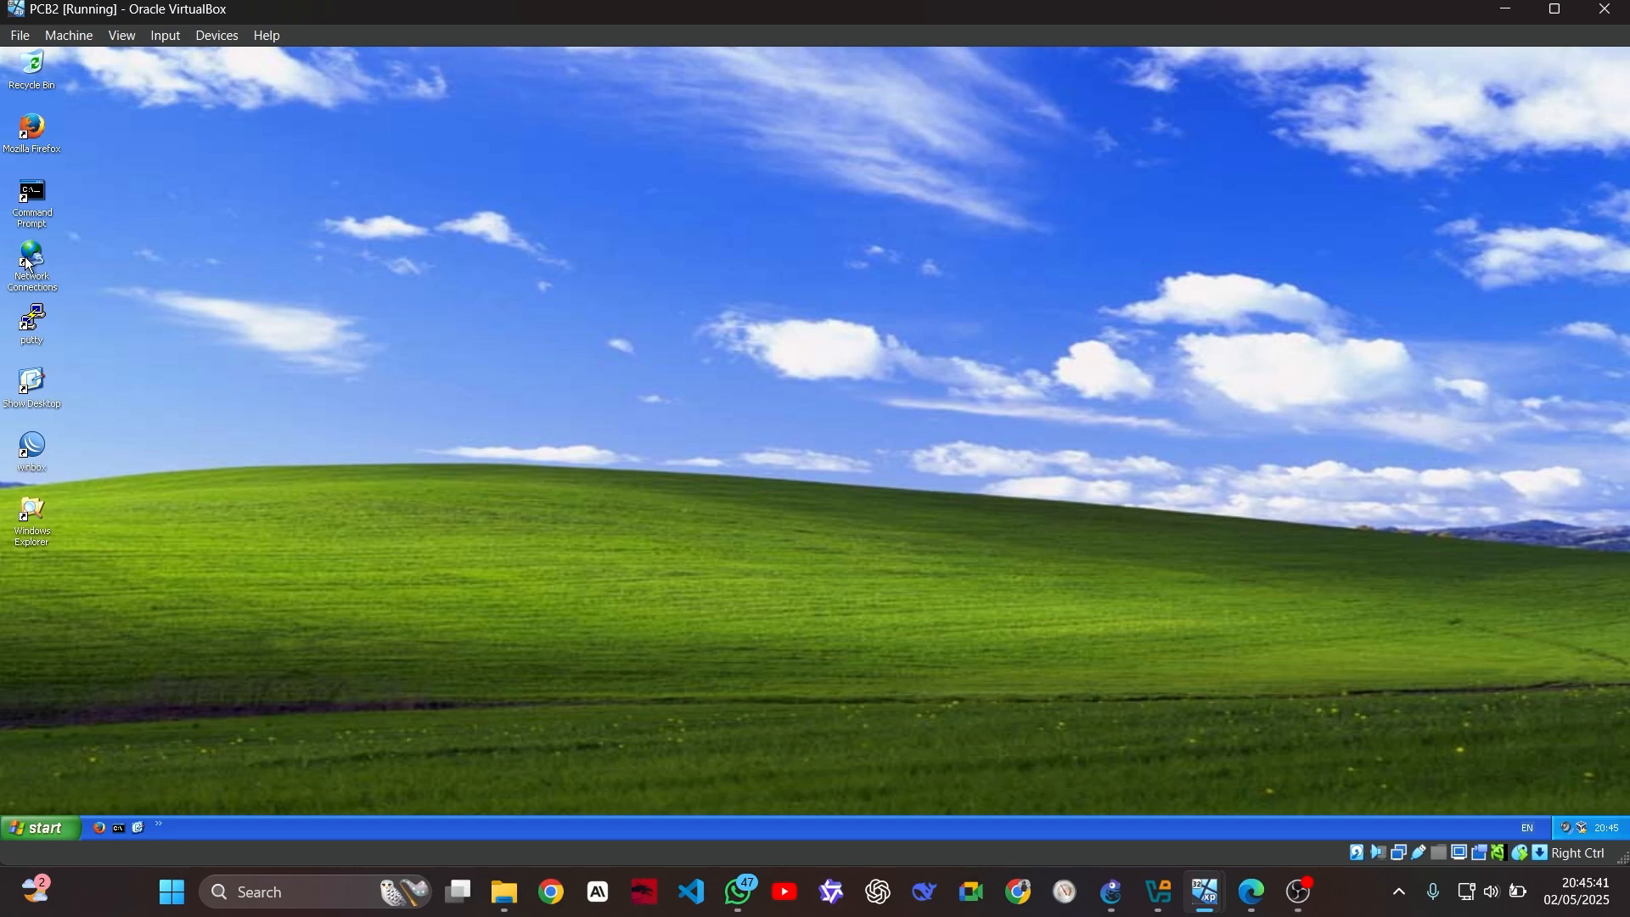
{"action": "left_click", "coordinate": [310, 222]}
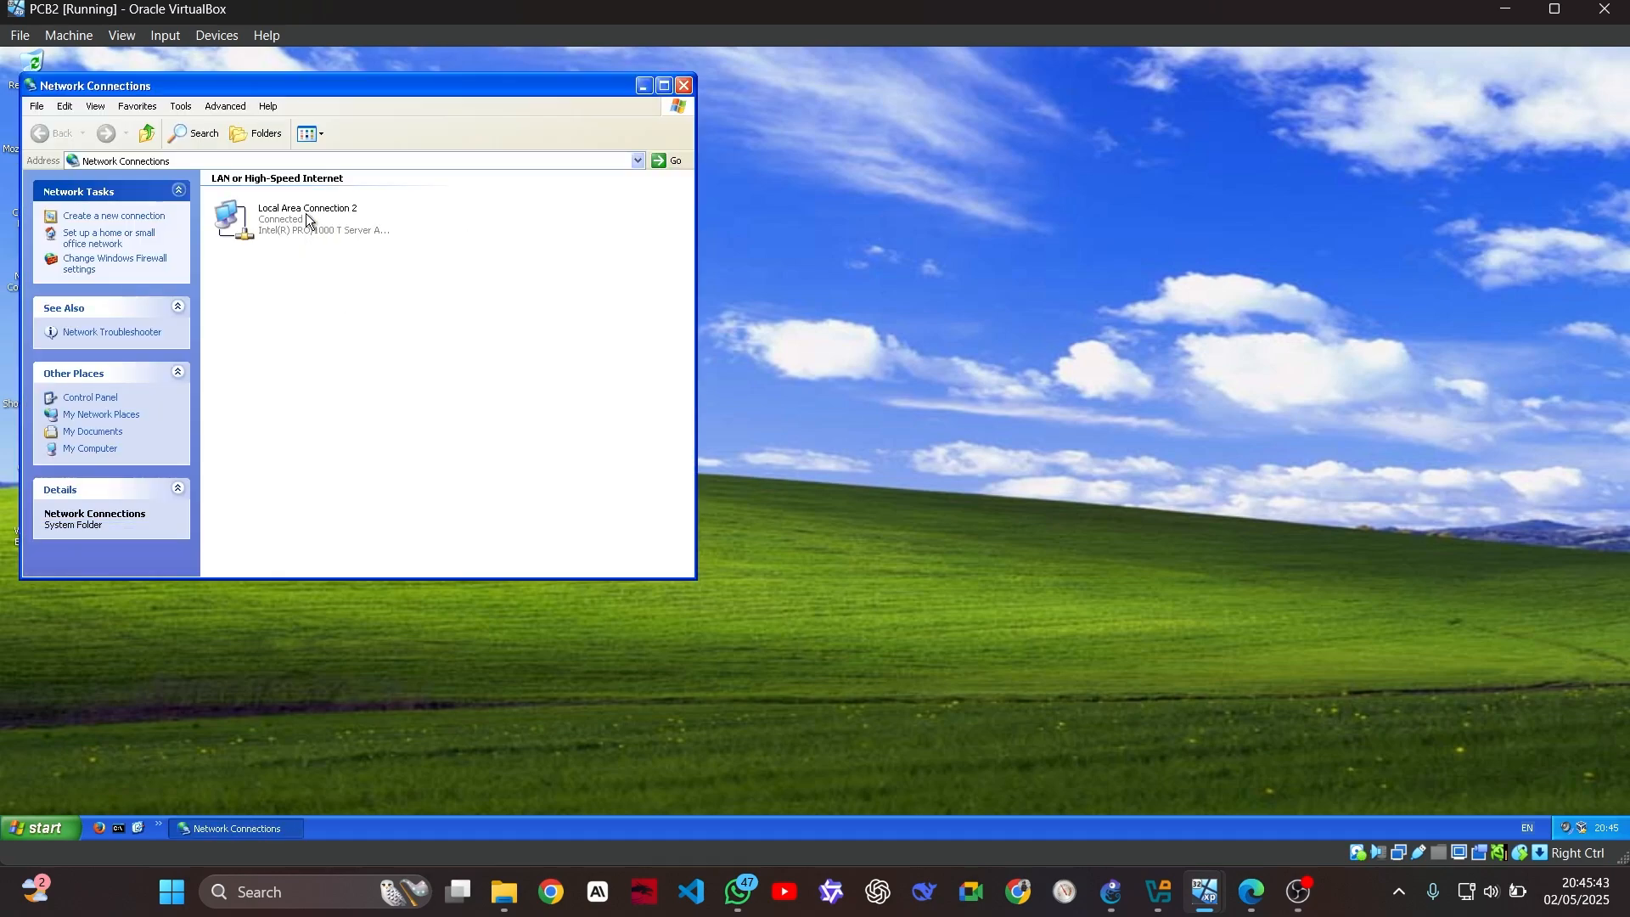
{"action": "right_click", "coordinate": [310, 222]}
{"action": "left_click", "coordinate": [356, 348]}
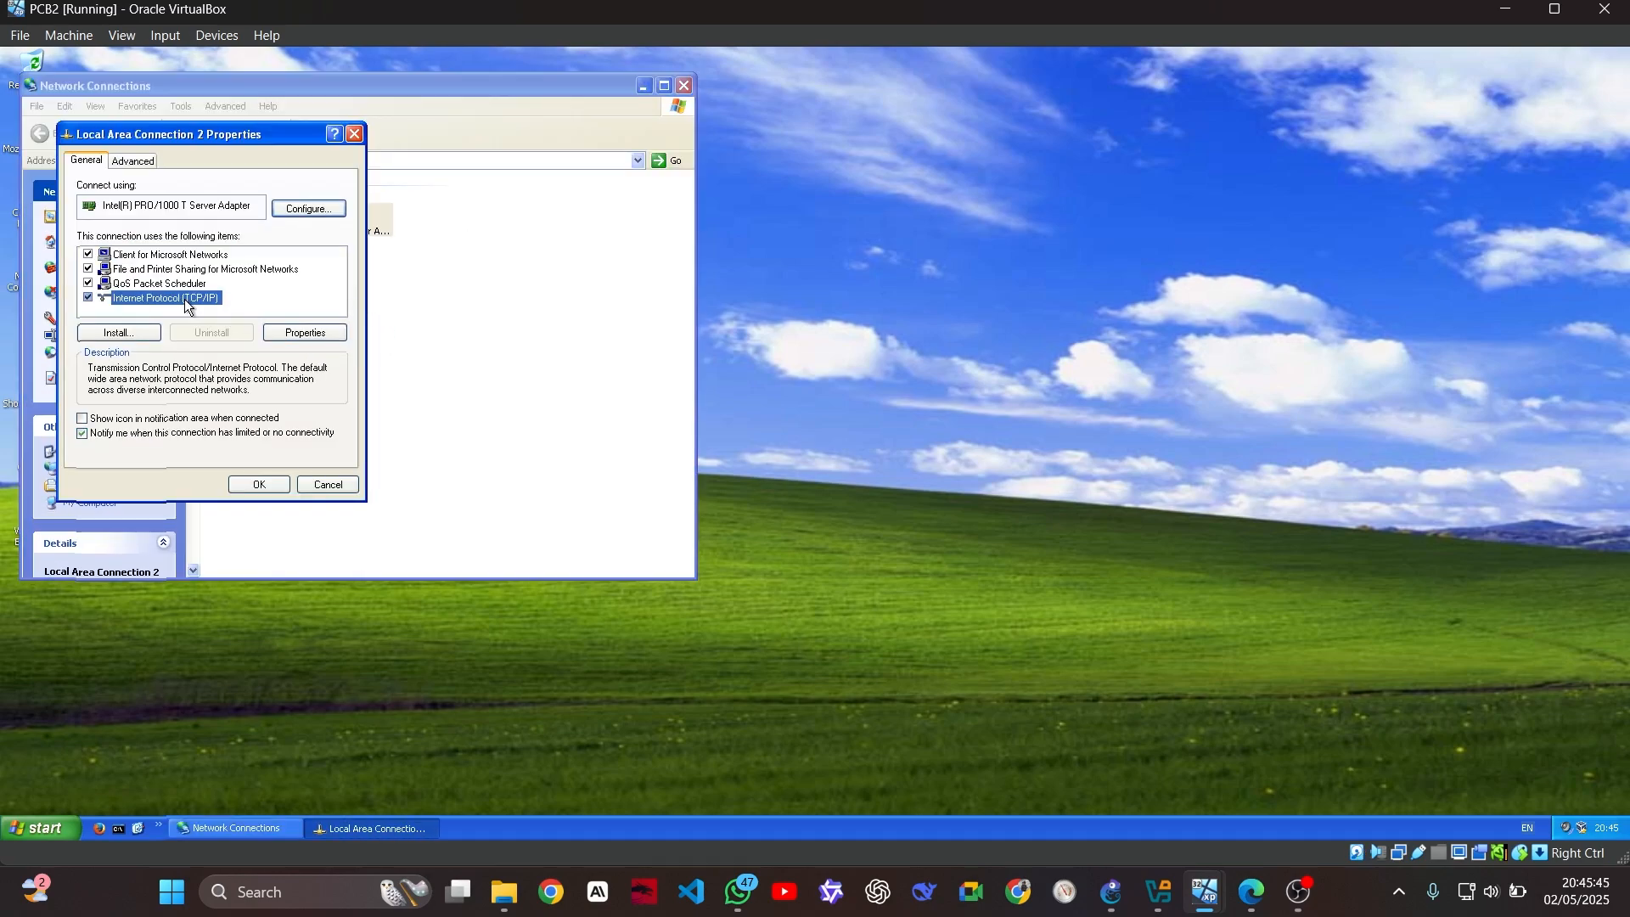
{"action": "double_click", "coordinate": [190, 300]}
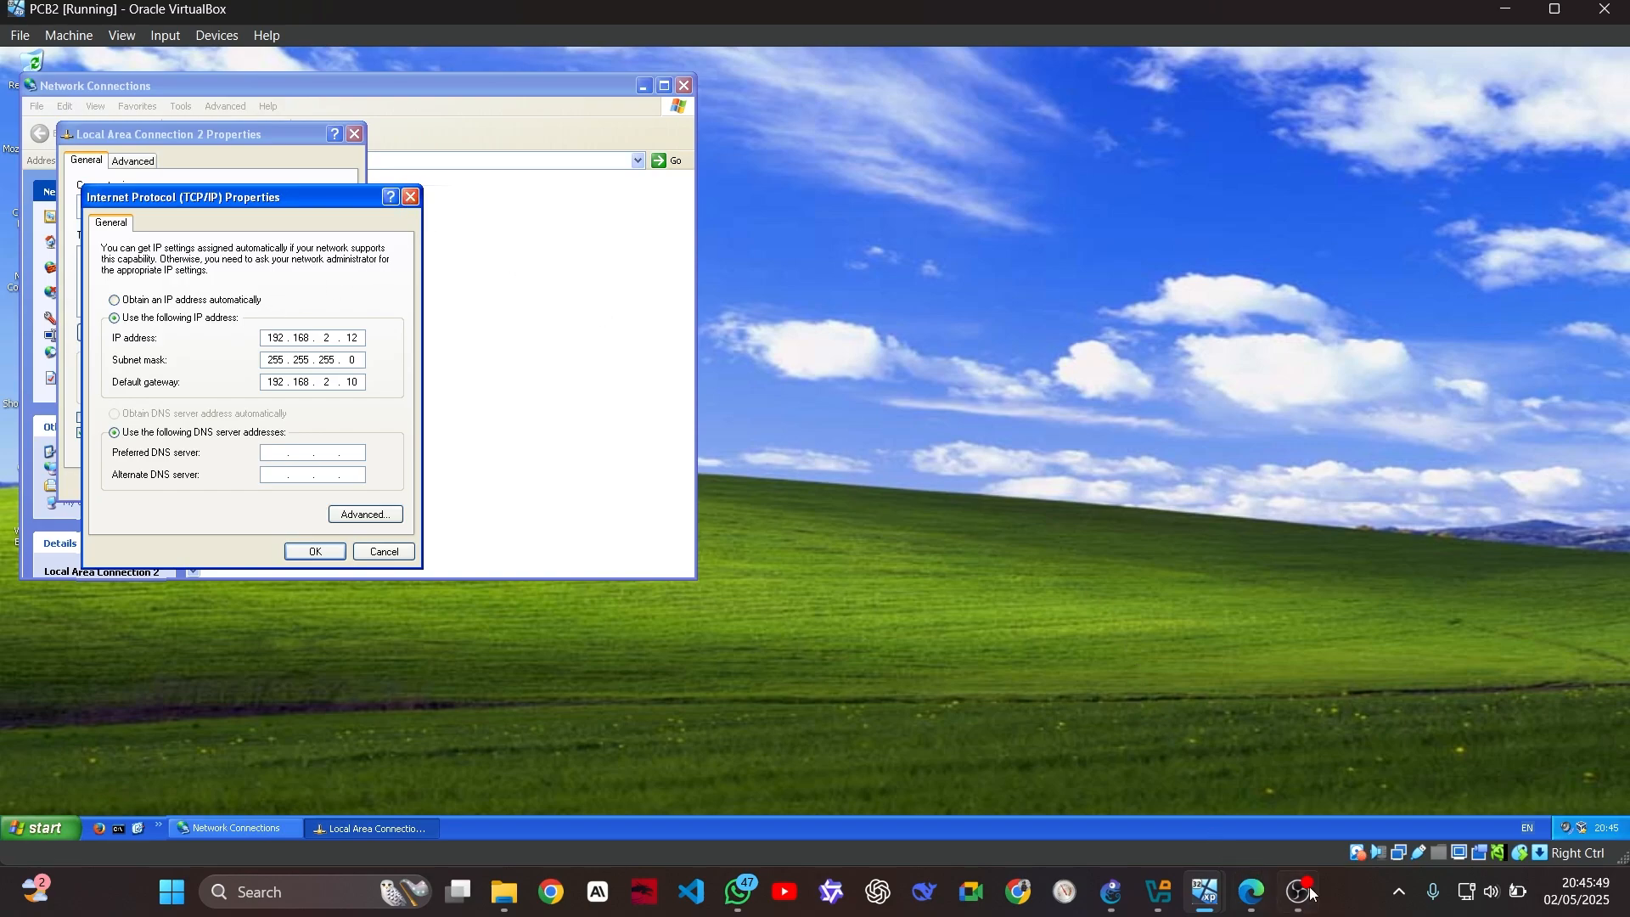
{"action": "mouse_move", "coordinate": [1205, 891]}
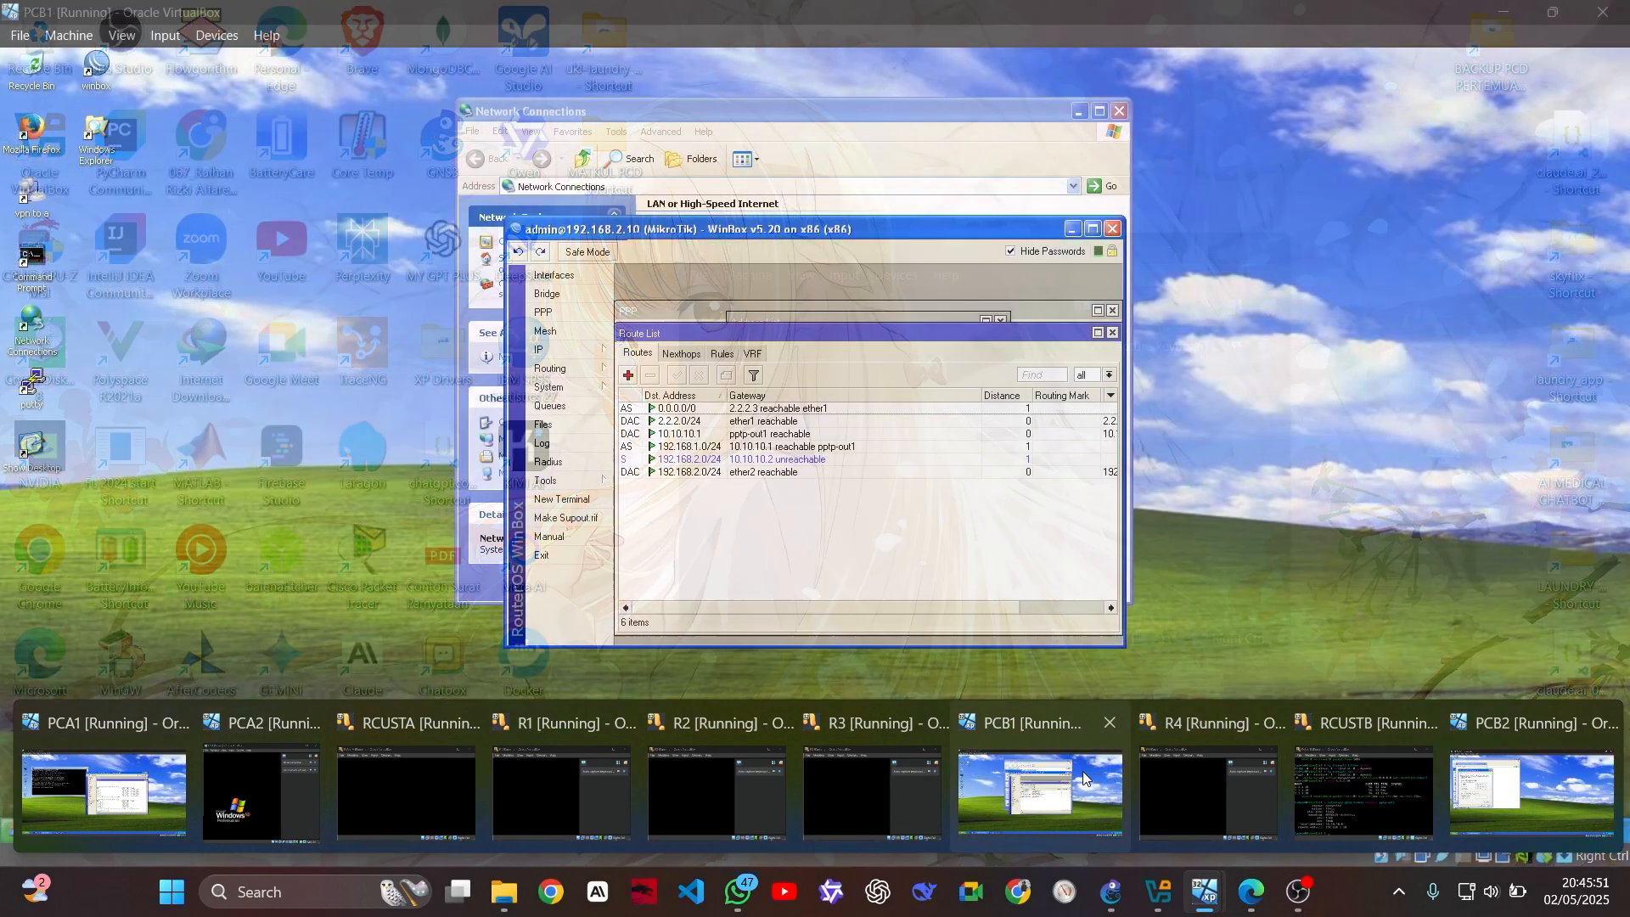
In PCA1's terminal, ping 192.168.2.12, which fails with net unreachable and 100% loss
{"action": "left_click", "coordinate": [104, 793]}
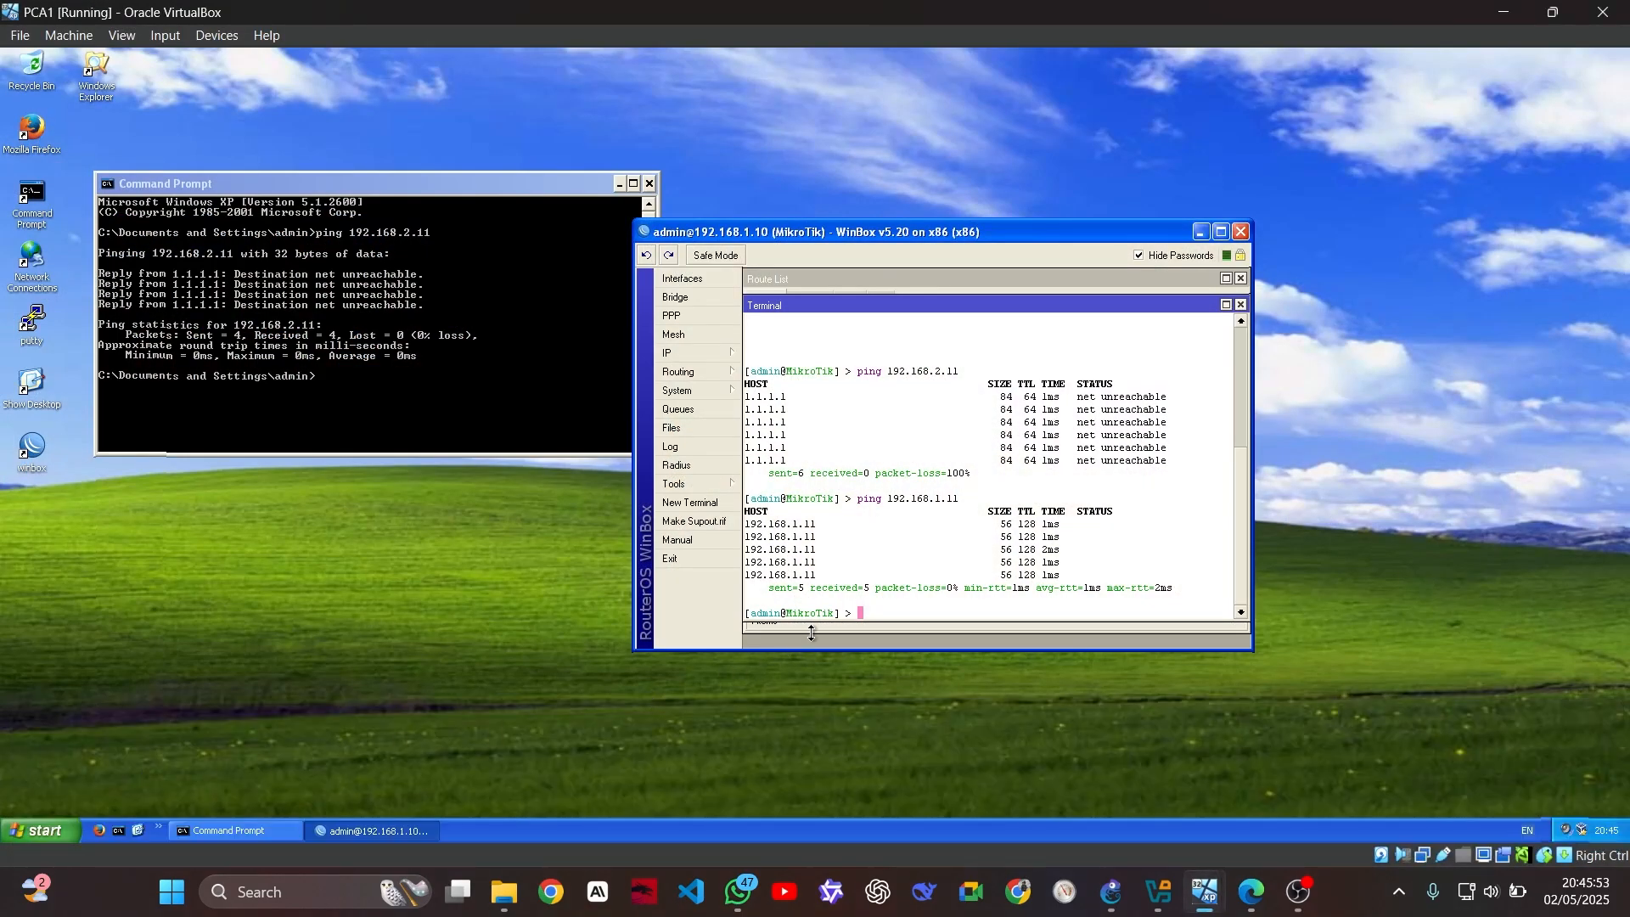
{"action": "type", "text": "ping 192.168."}
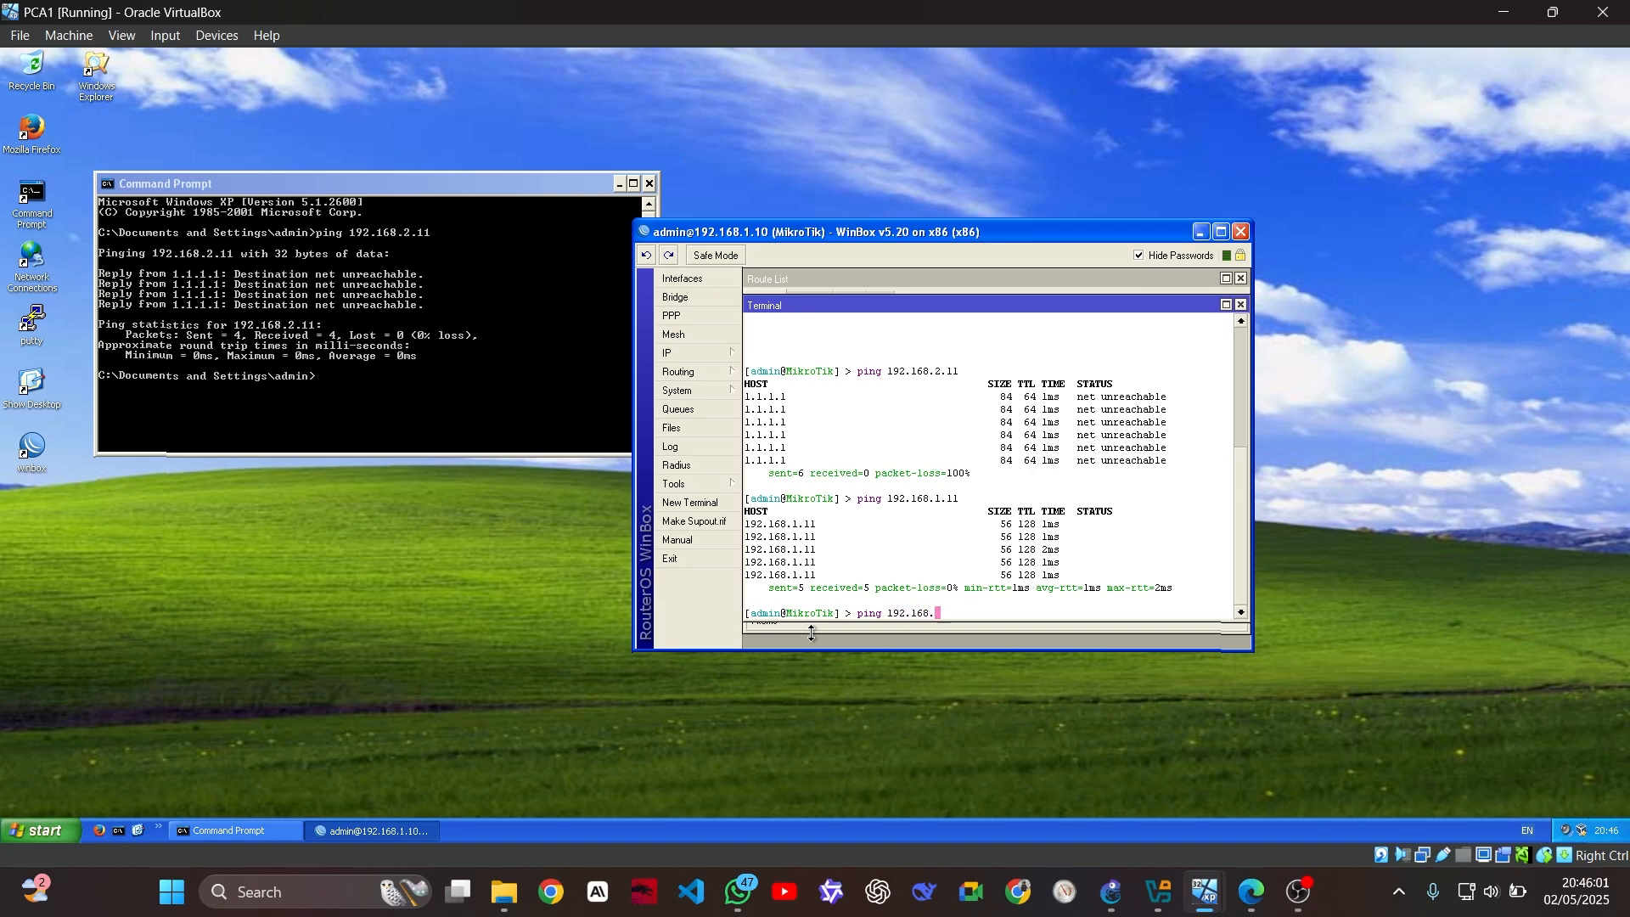
{"action": "type", "text": "2"}
{"action": "mouse_move", "coordinate": [1212, 897]}
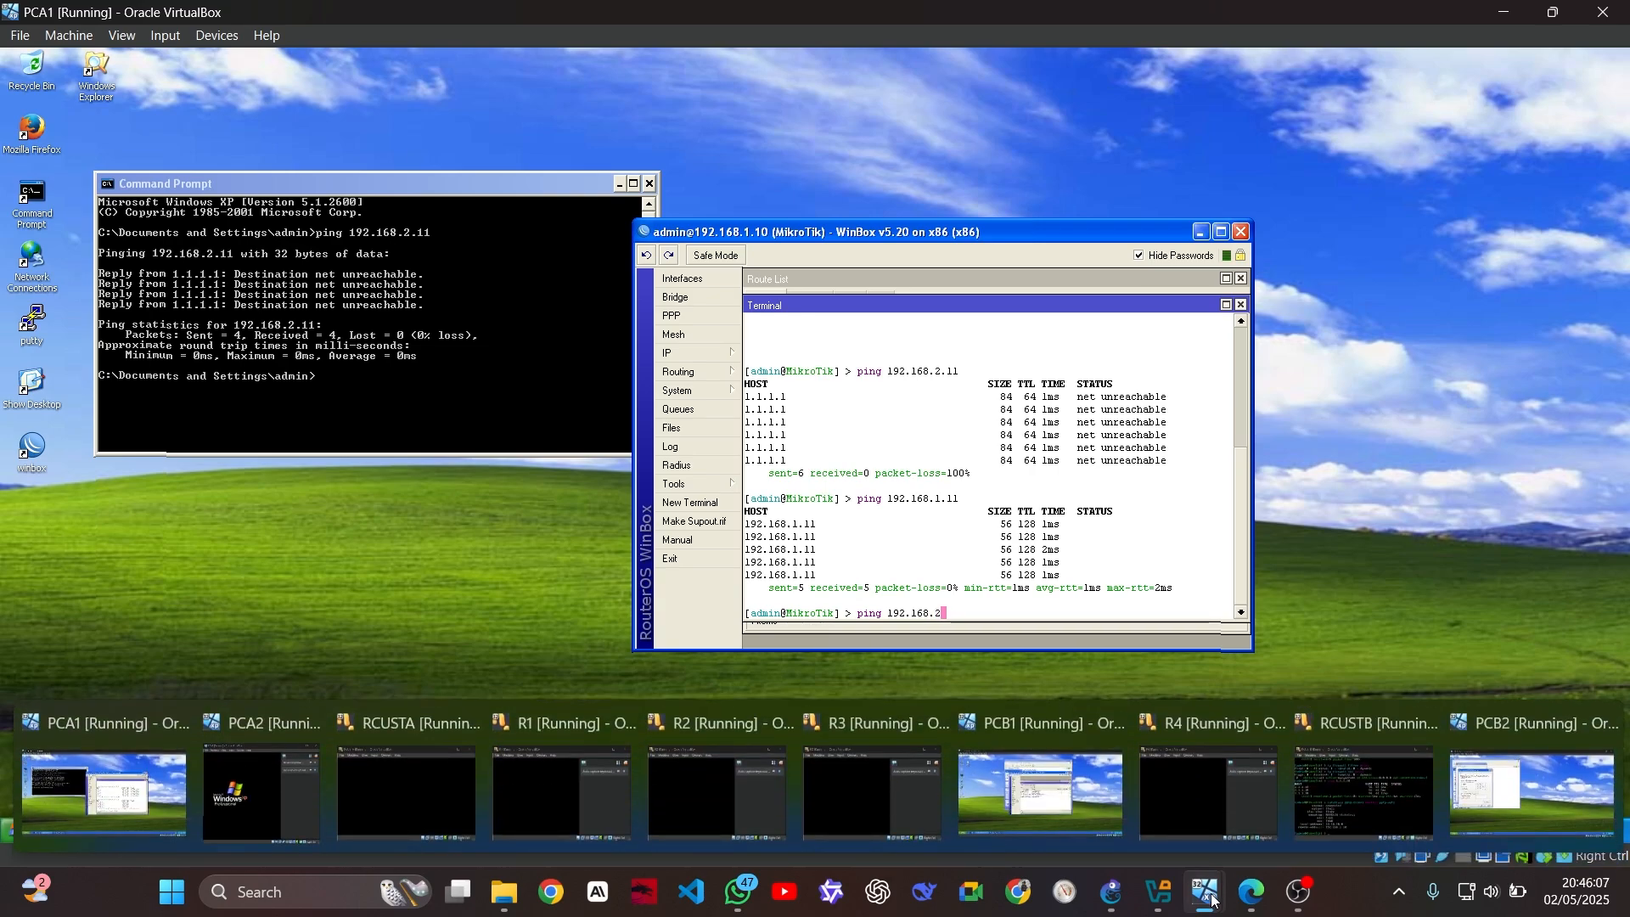
{"action": "mouse_move", "coordinate": [1582, 791]}
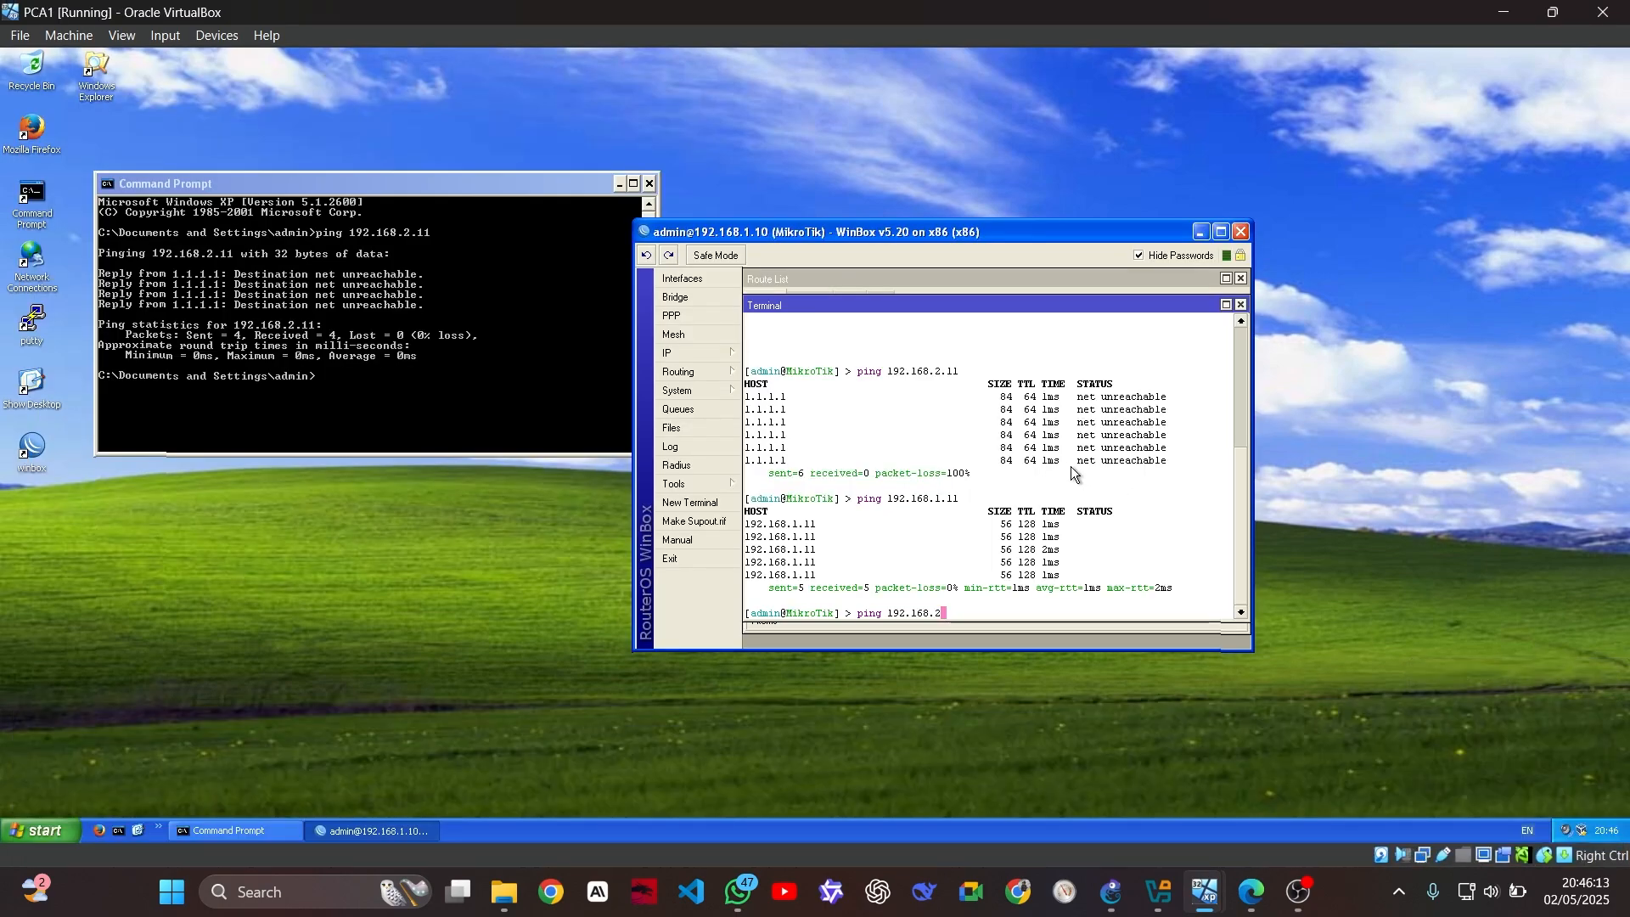
{"action": "type", "text": "1"}
{"action": "key", "text": "BackSpace"}
{"action": "type", "text": ".12"}
{"action": "key", "text": "Return"}
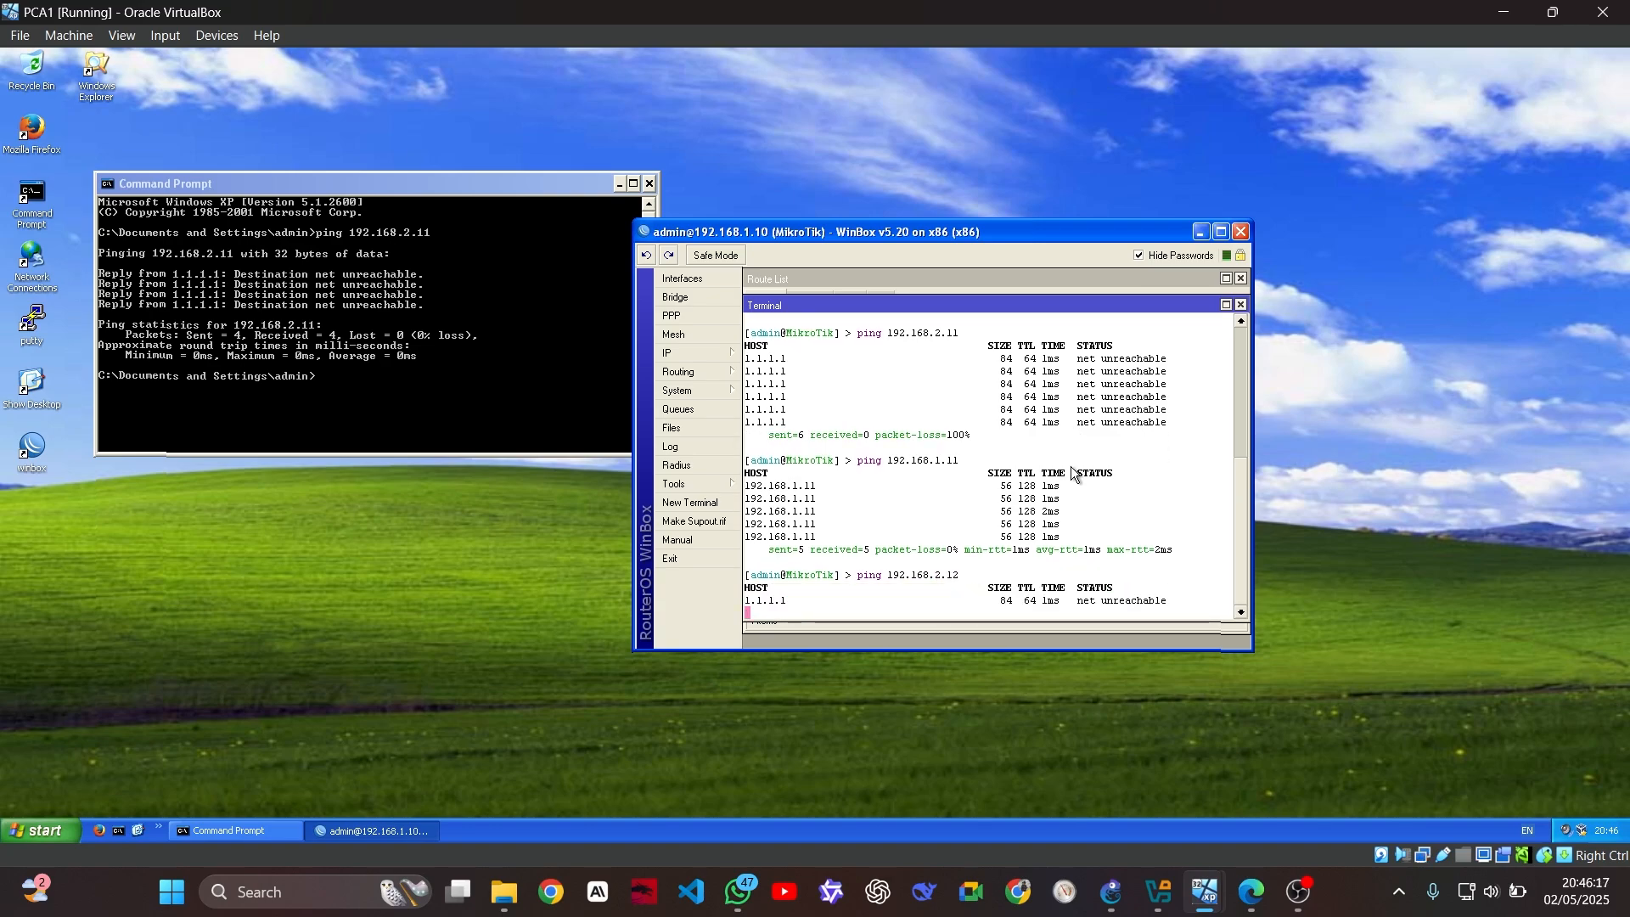
{"action": "key", "text": "ctrl+c"}
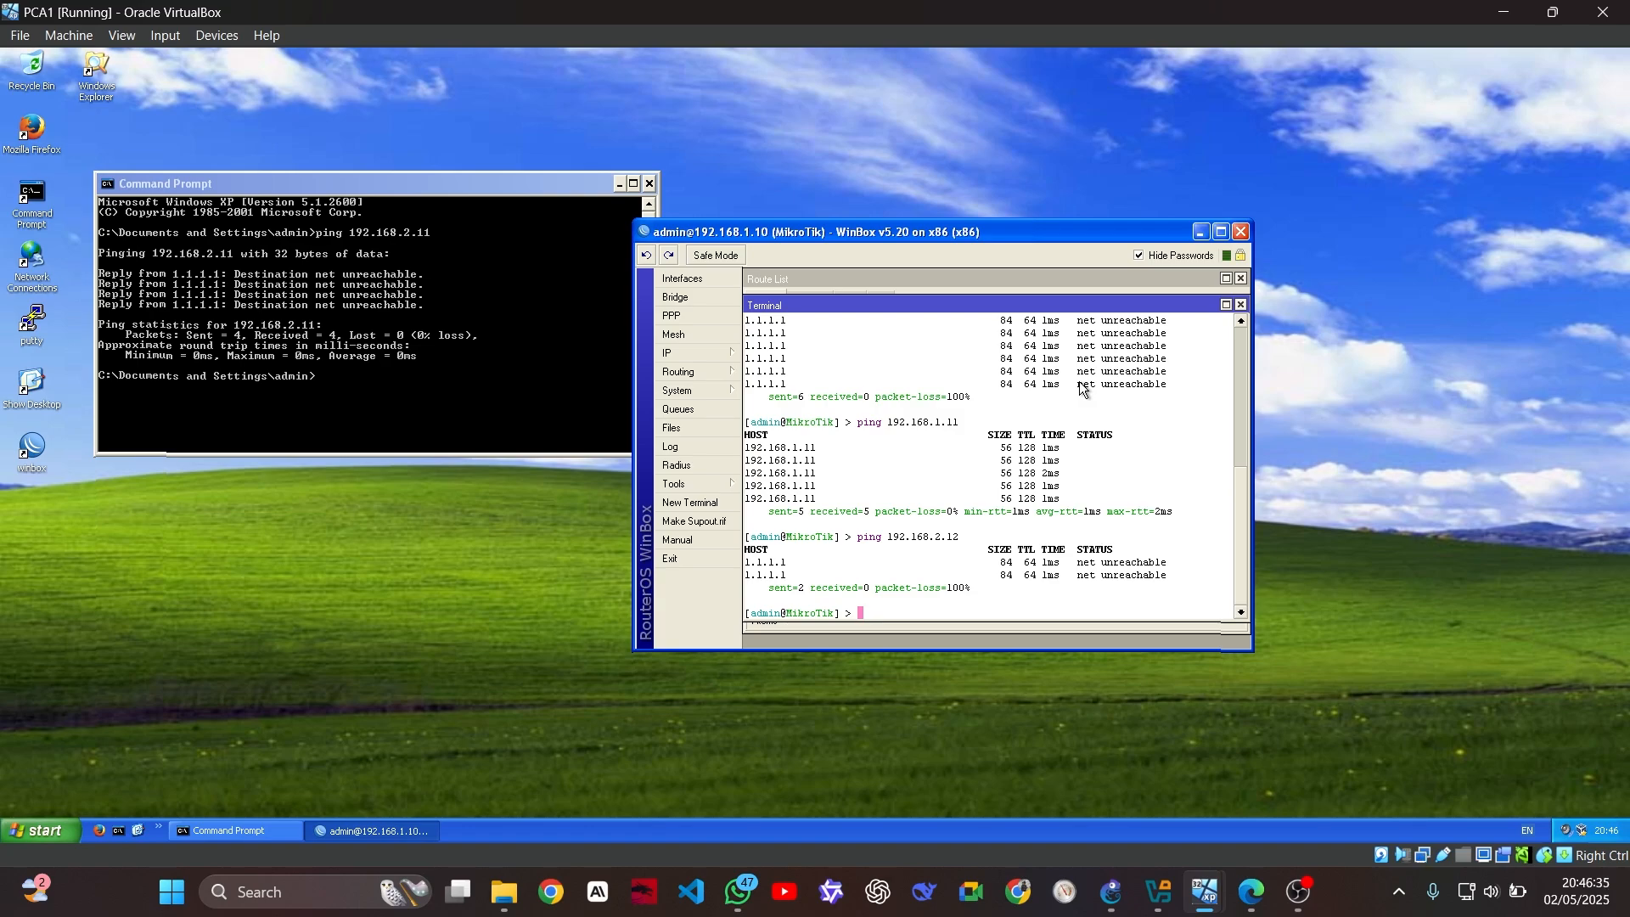
Briefly bring up the RCUSTA machine, then return to PCA1
{"action": "left_click", "coordinate": [1204, 891]}
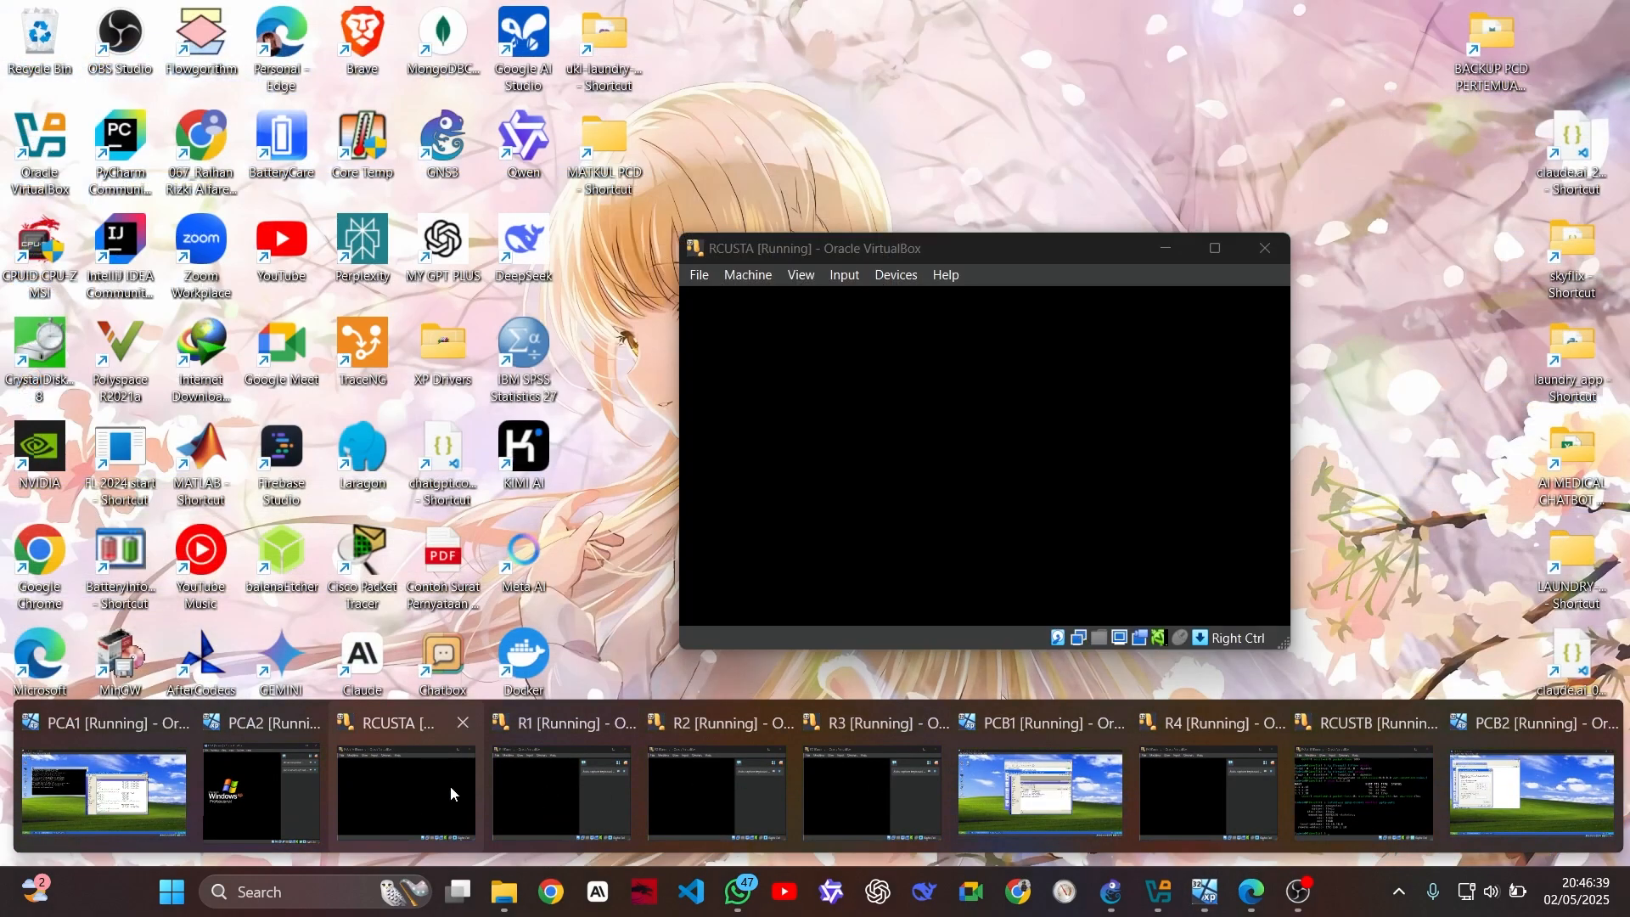
{"action": "left_click", "coordinate": [450, 786]}
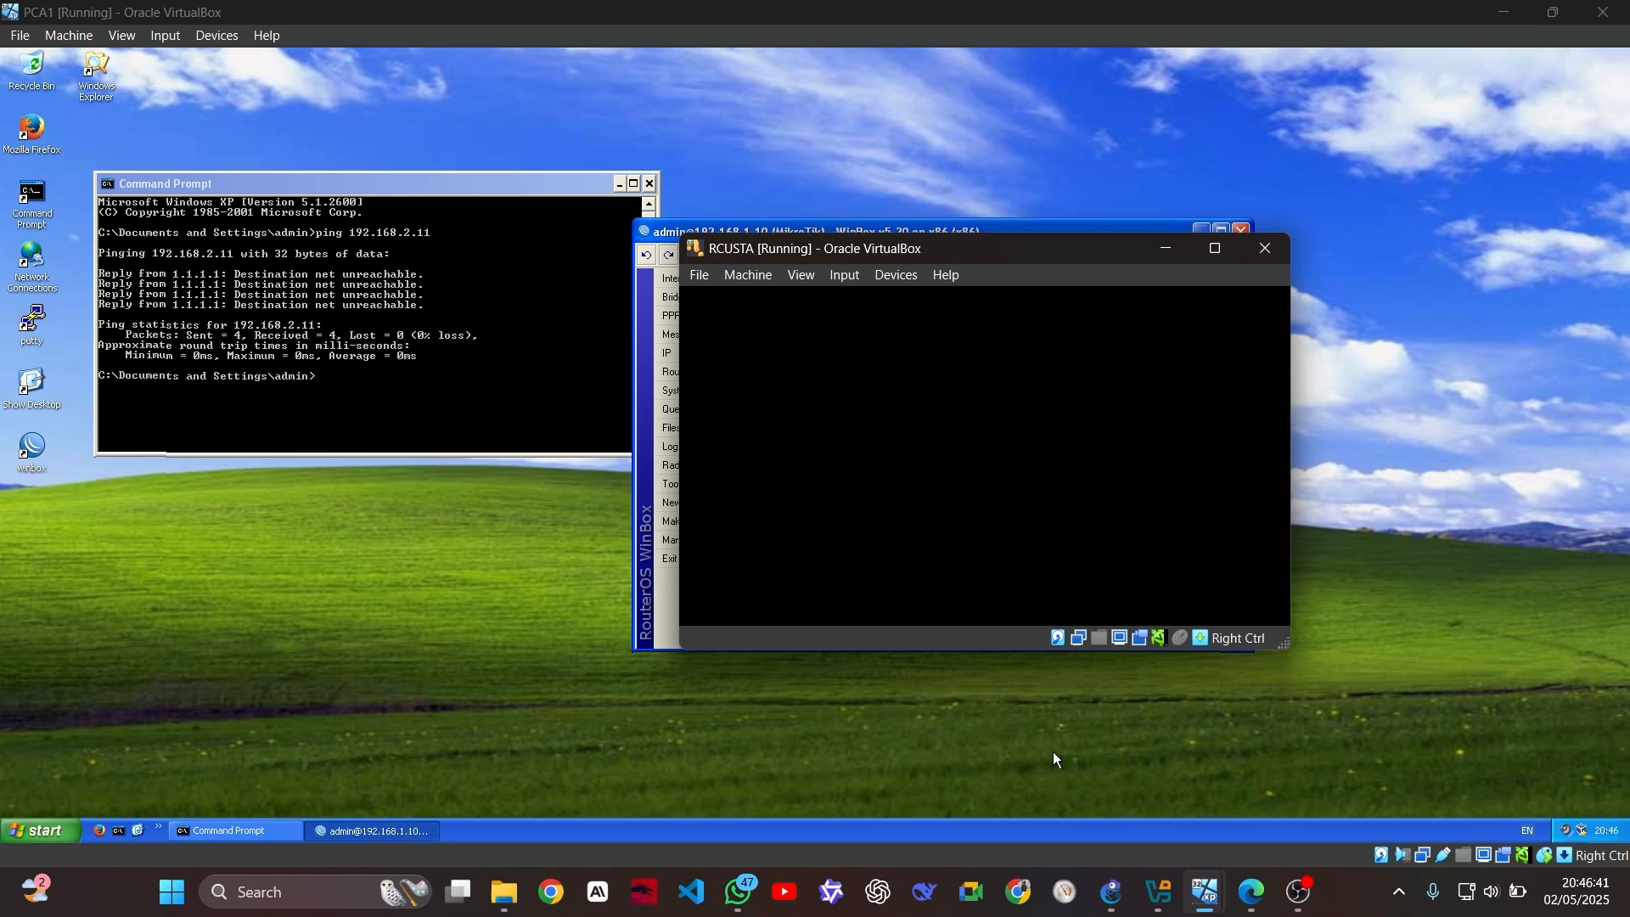
{"action": "left_click", "coordinate": [1205, 892]}
{"action": "left_click", "coordinate": [97, 781]}
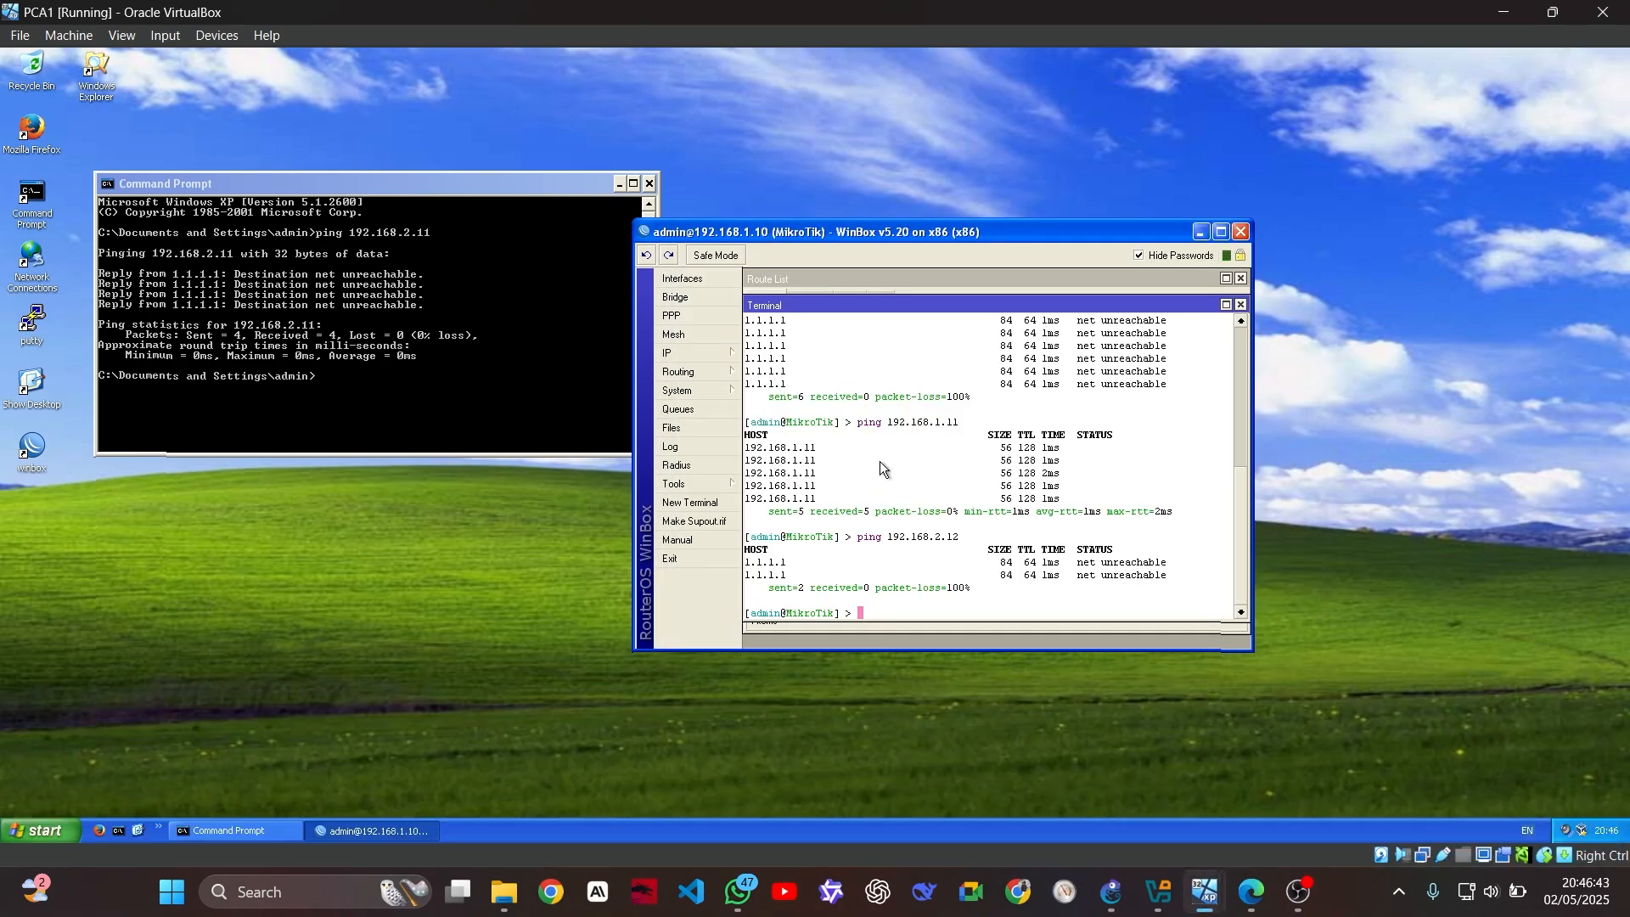
{"action": "left_click", "coordinate": [723, 353]}
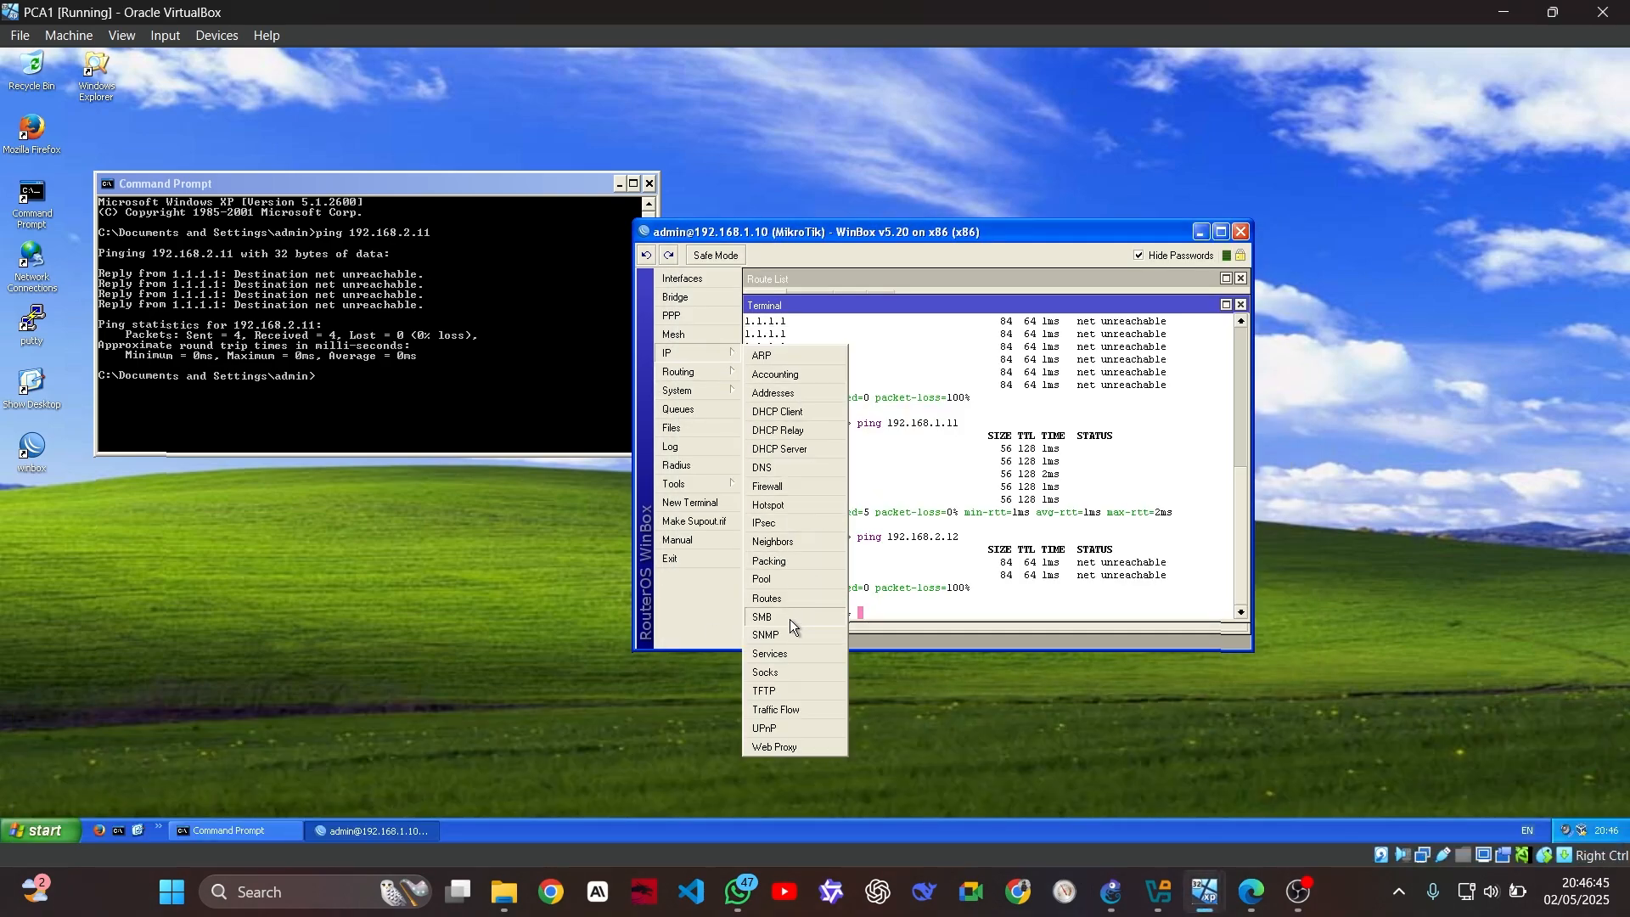
{"action": "left_click", "coordinate": [800, 597]}
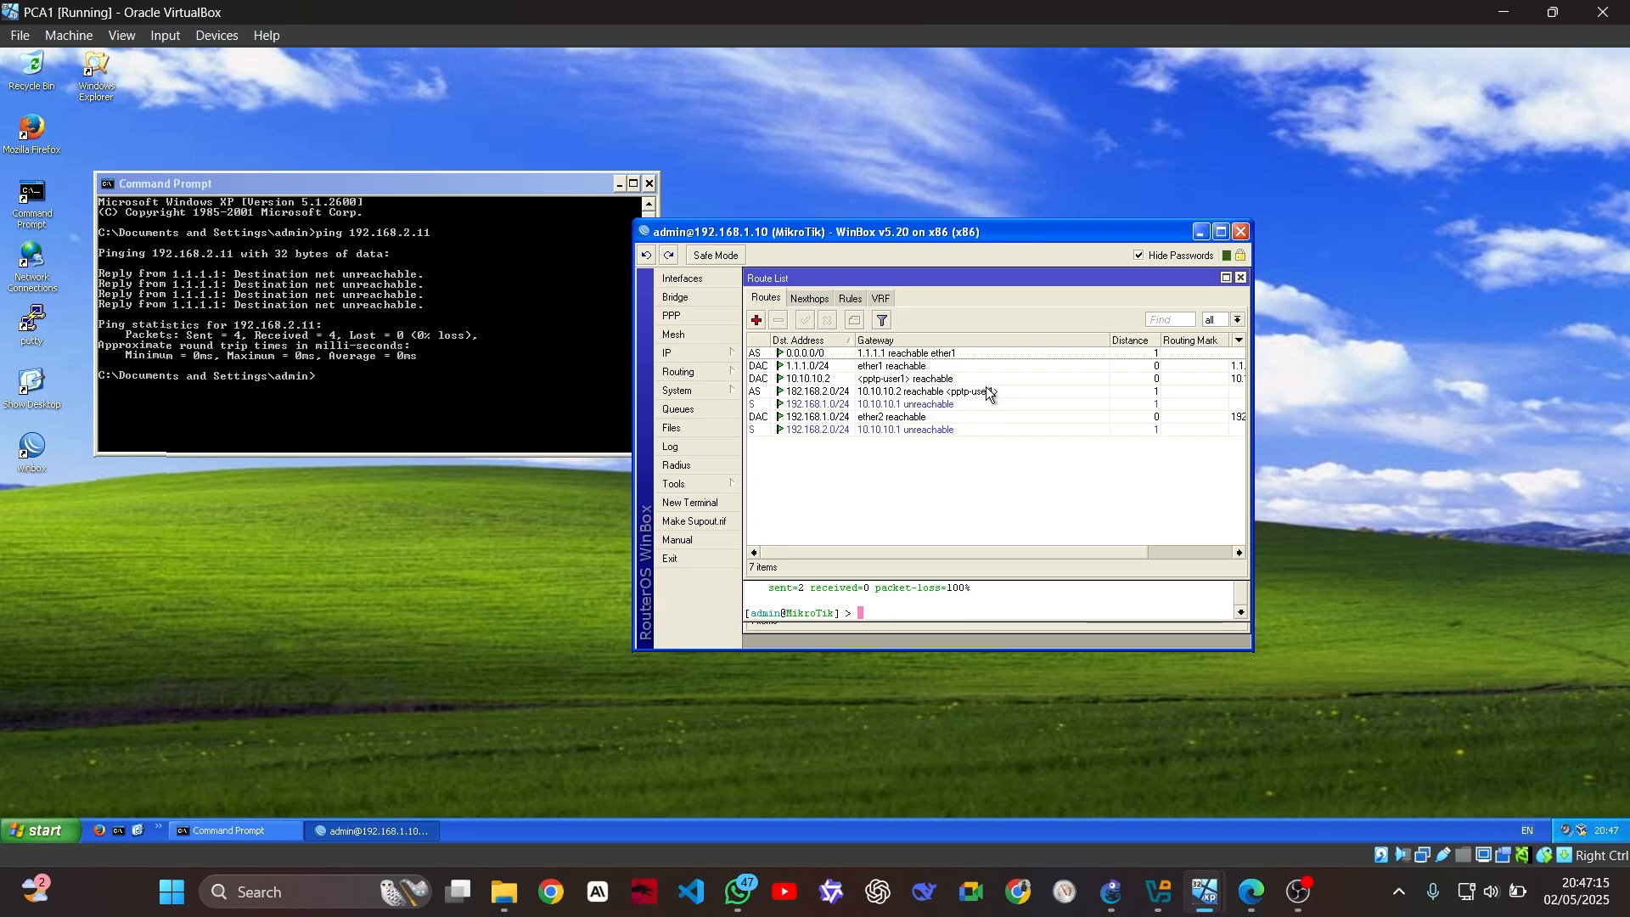
Ping 192.168.1.0 from the router terminal and stop it after three timeouts (100% loss)
{"action": "left_click", "coordinate": [885, 613]}
{"action": "type", "text": "pi"}
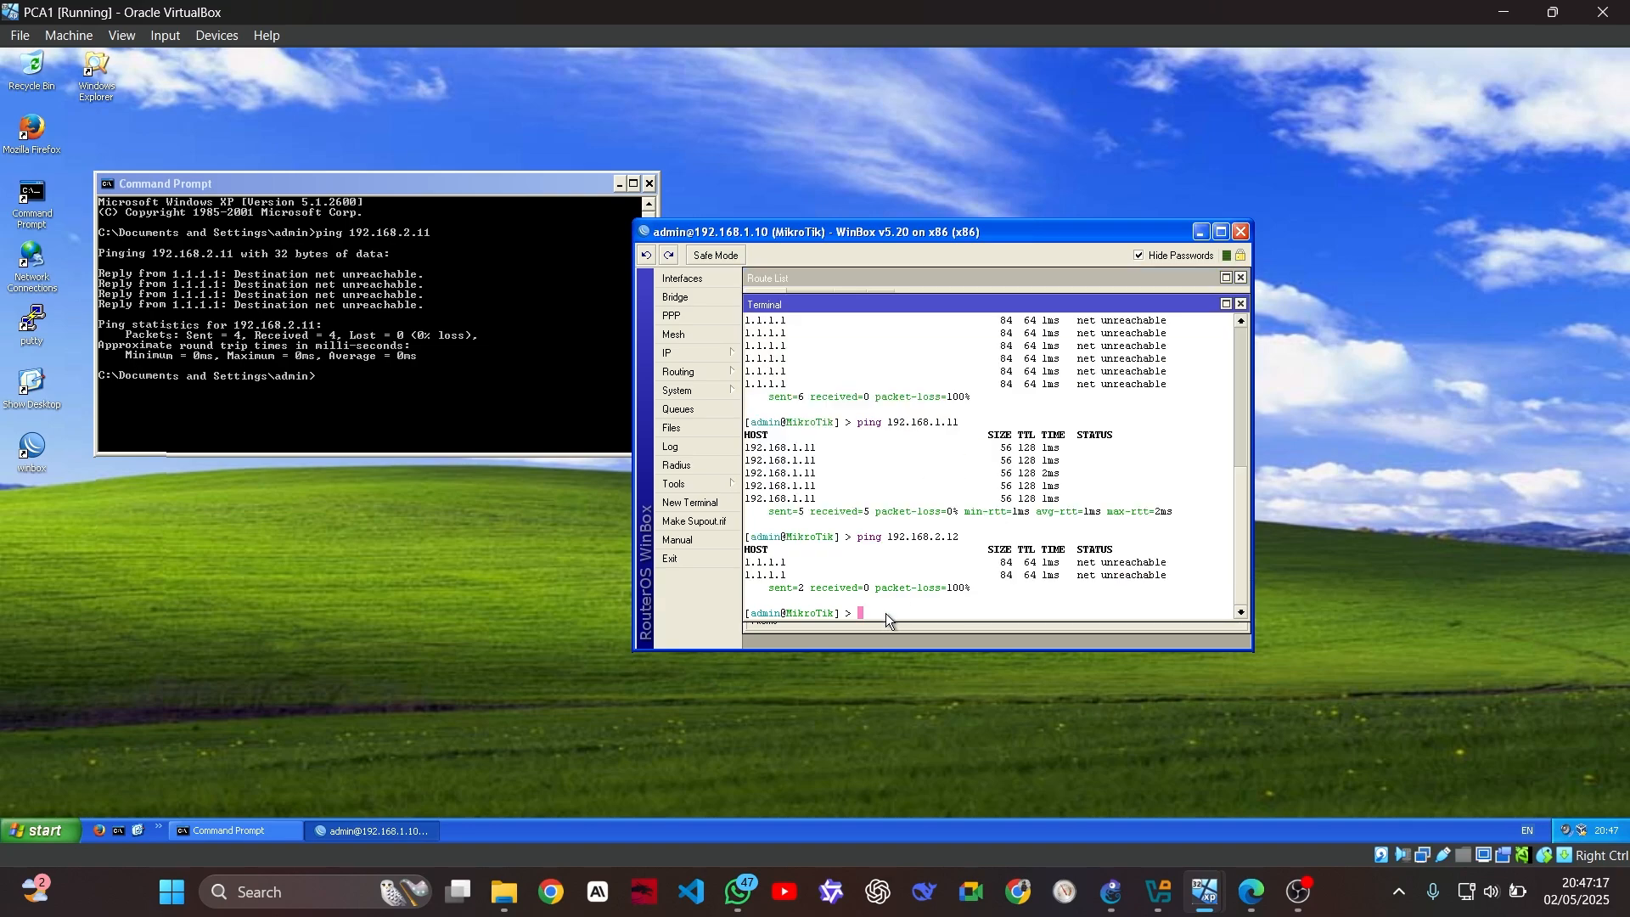
{"action": "type", "text": "ng 192.168.1.0"}
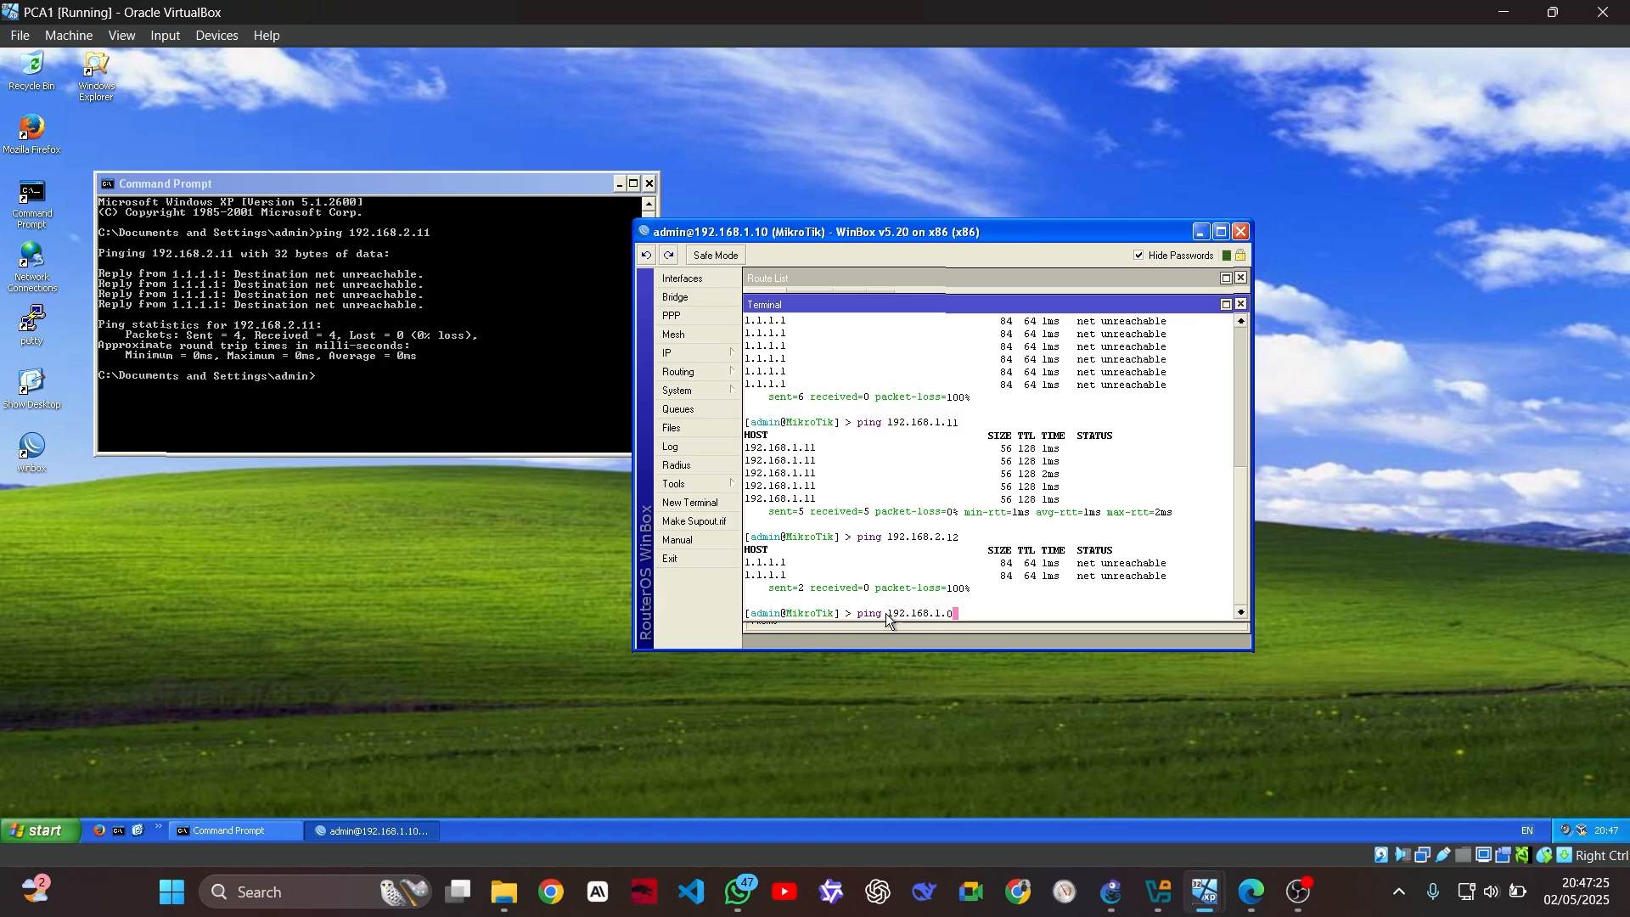
{"action": "key", "text": "Return"}
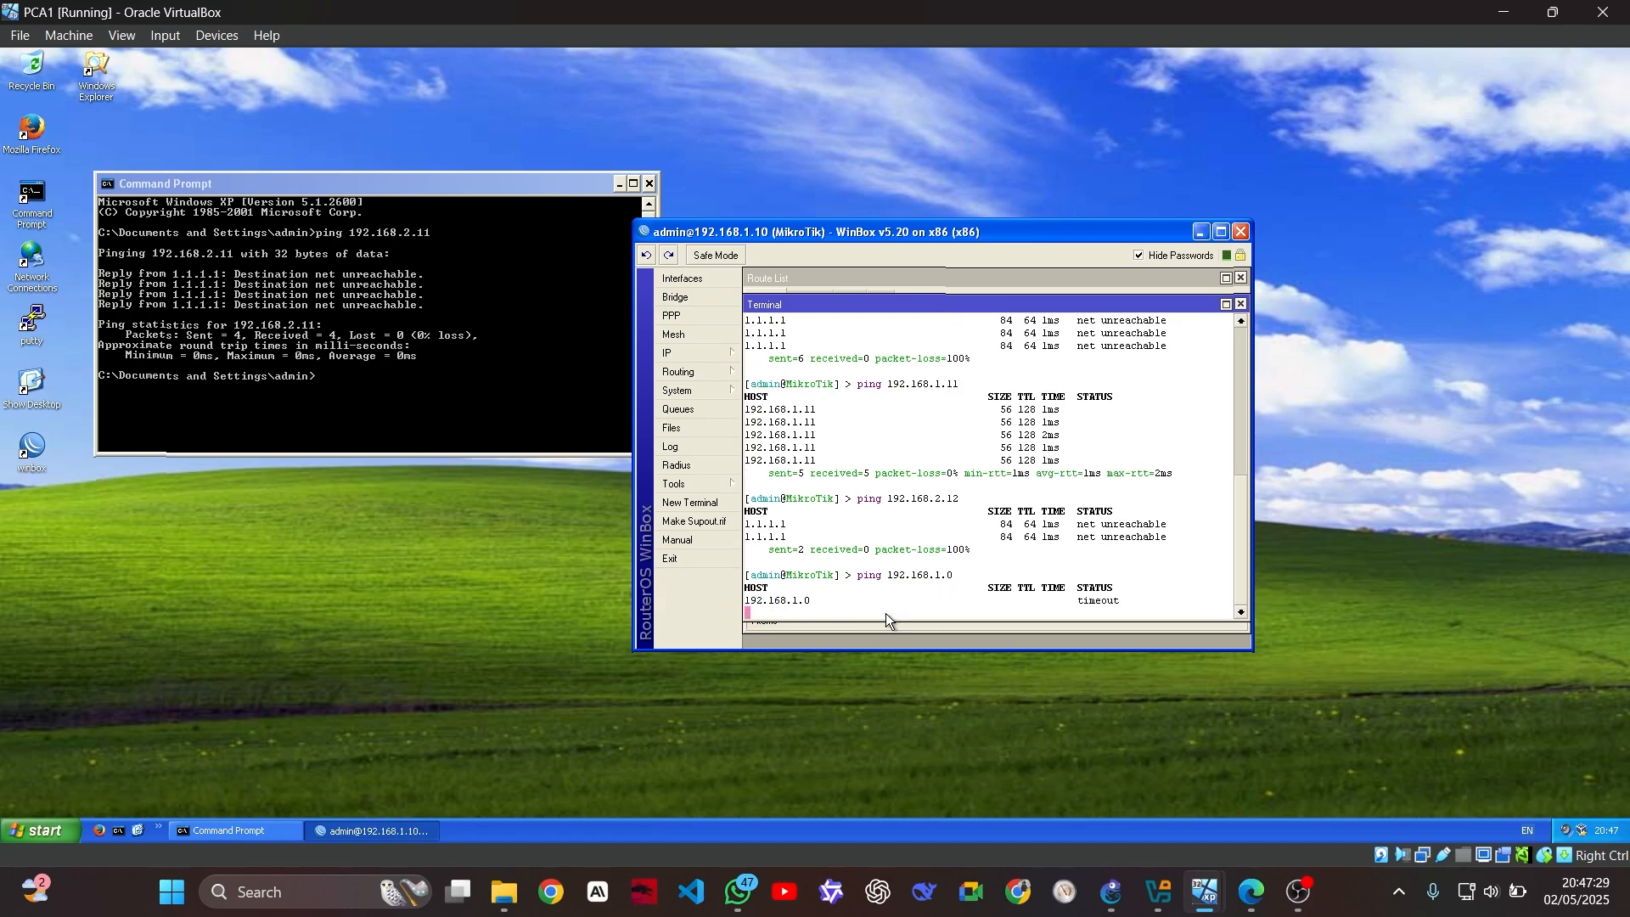
{"action": "key", "text": "ctrl+c"}
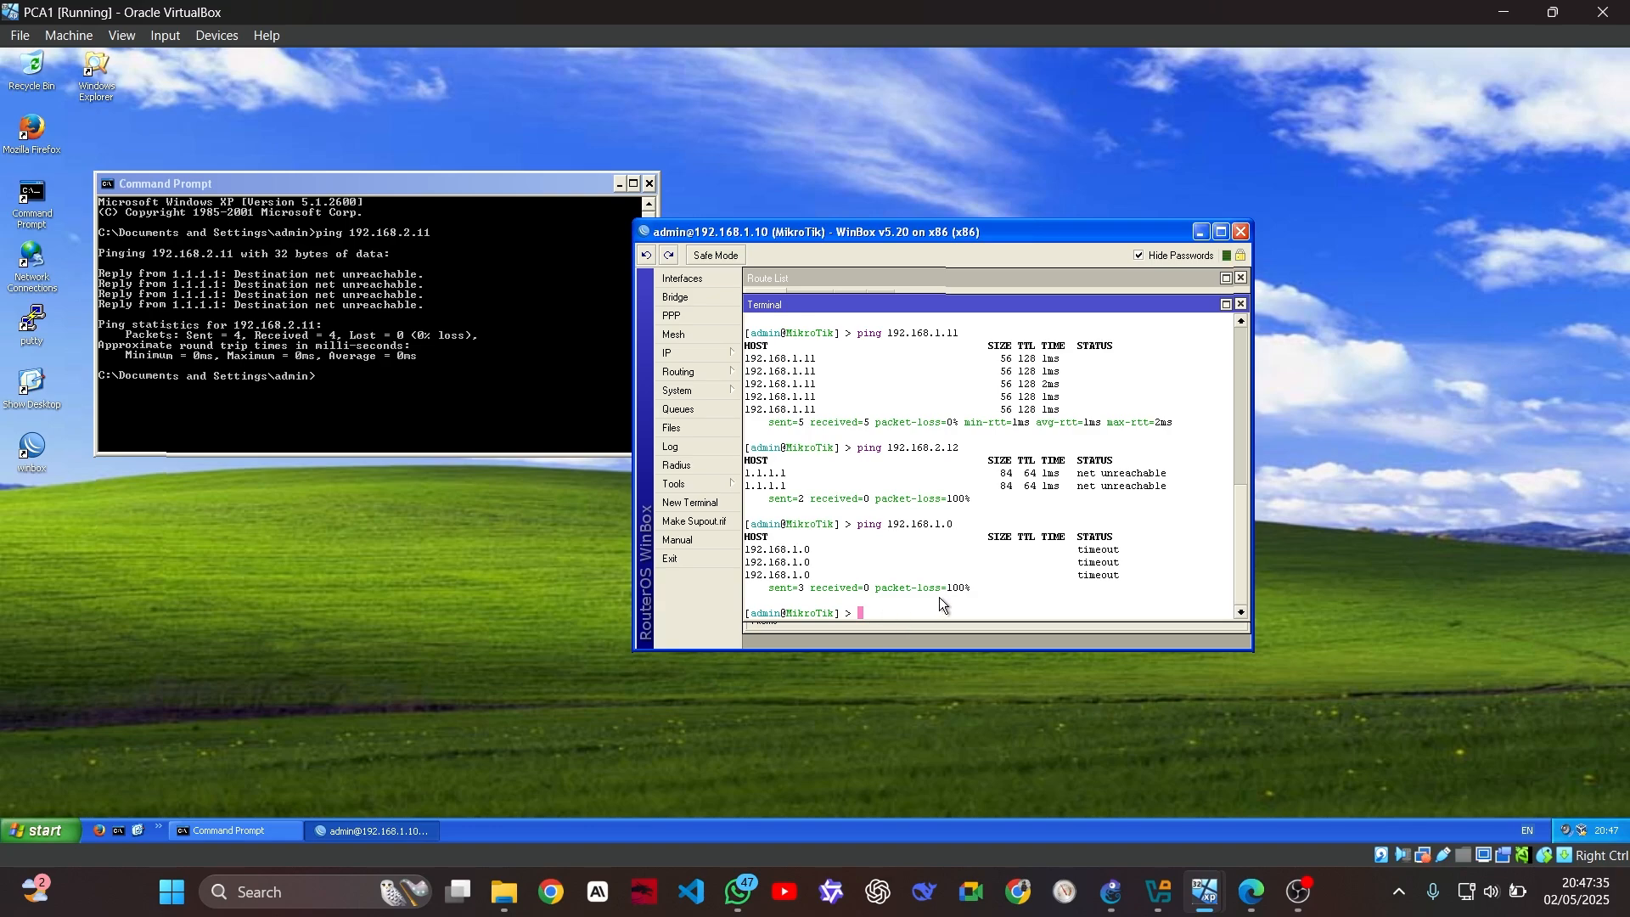
Recall the earlier ping 192.168.2.12 command and edit the last digit of its address
{"action": "type", "text": "192"}
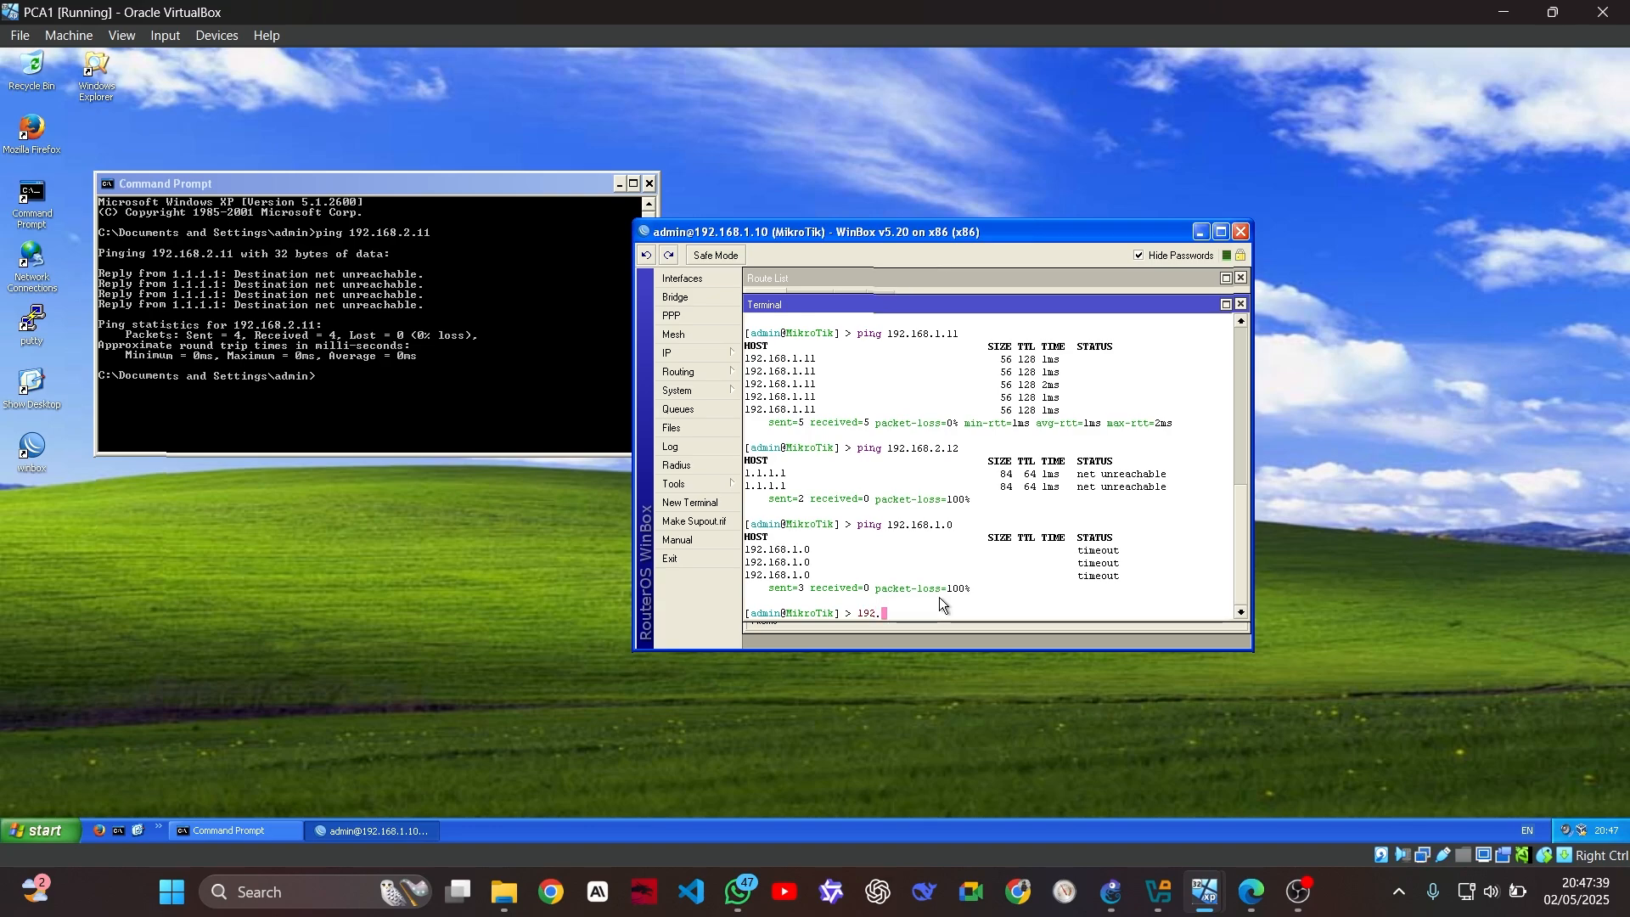
{"action": "type", "text": ".168."}
{"action": "key", "text": "BackSpace"}
{"action": "key", "text": "BackSpace"}
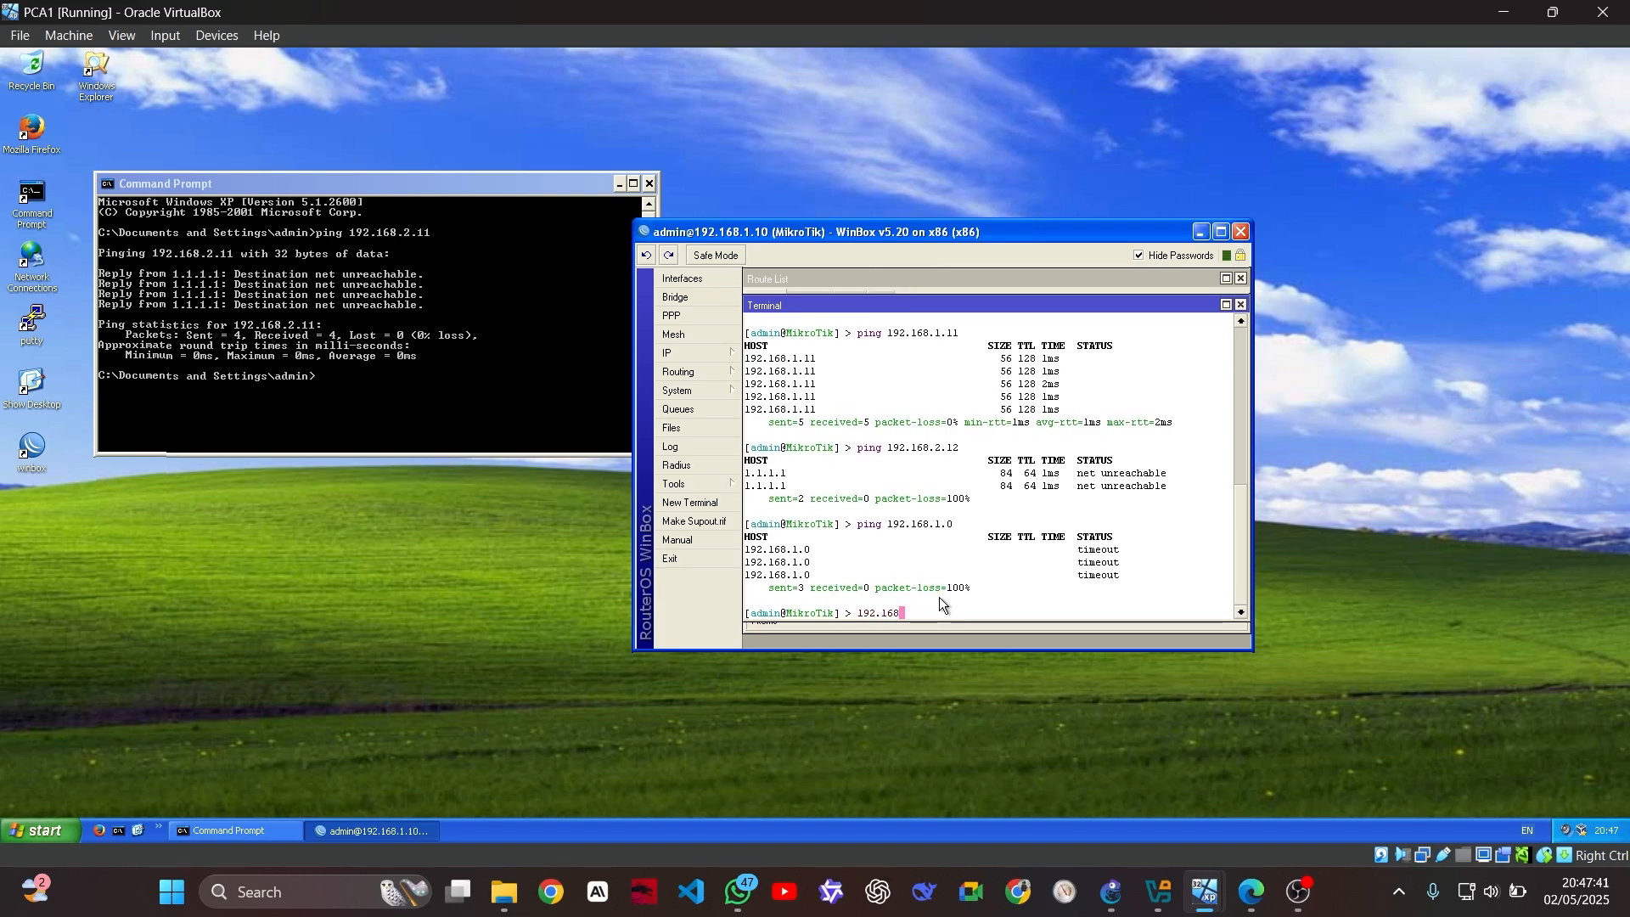
{"action": "key", "text": "BackSpace"}
{"action": "key", "text": "BackSpace"}
{"action": "key", "text": "BackSpace"}
{"action": "key", "text": "BackSpace"}
{"action": "key", "text": "BackSpace"}
{"action": "key", "text": "BackSpace"}
{"action": "key", "text": "Up"}
{"action": "key", "text": "Up"}
{"action": "key", "text": "BackSpace"}
{"action": "type", "text": "1"}
{"action": "key", "text": "BackSpace"}
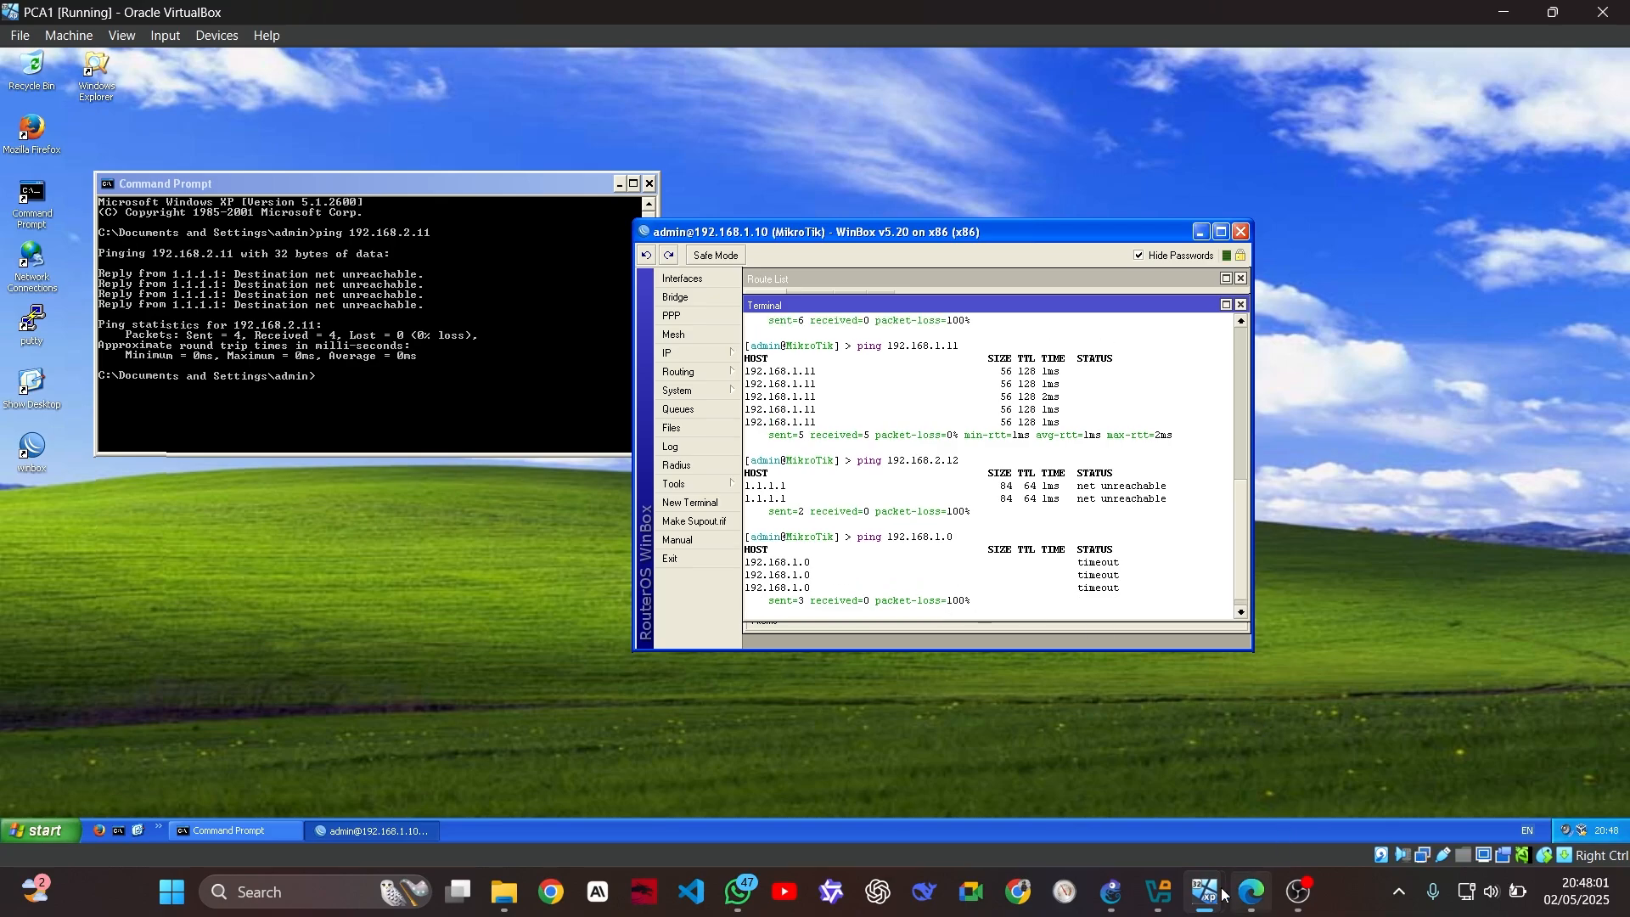
Switch to the PCB1 machine and bring its Network Connections folder forward
{"action": "mouse_move", "coordinate": [1207, 891]}
{"action": "mouse_move", "coordinate": [1530, 801]}
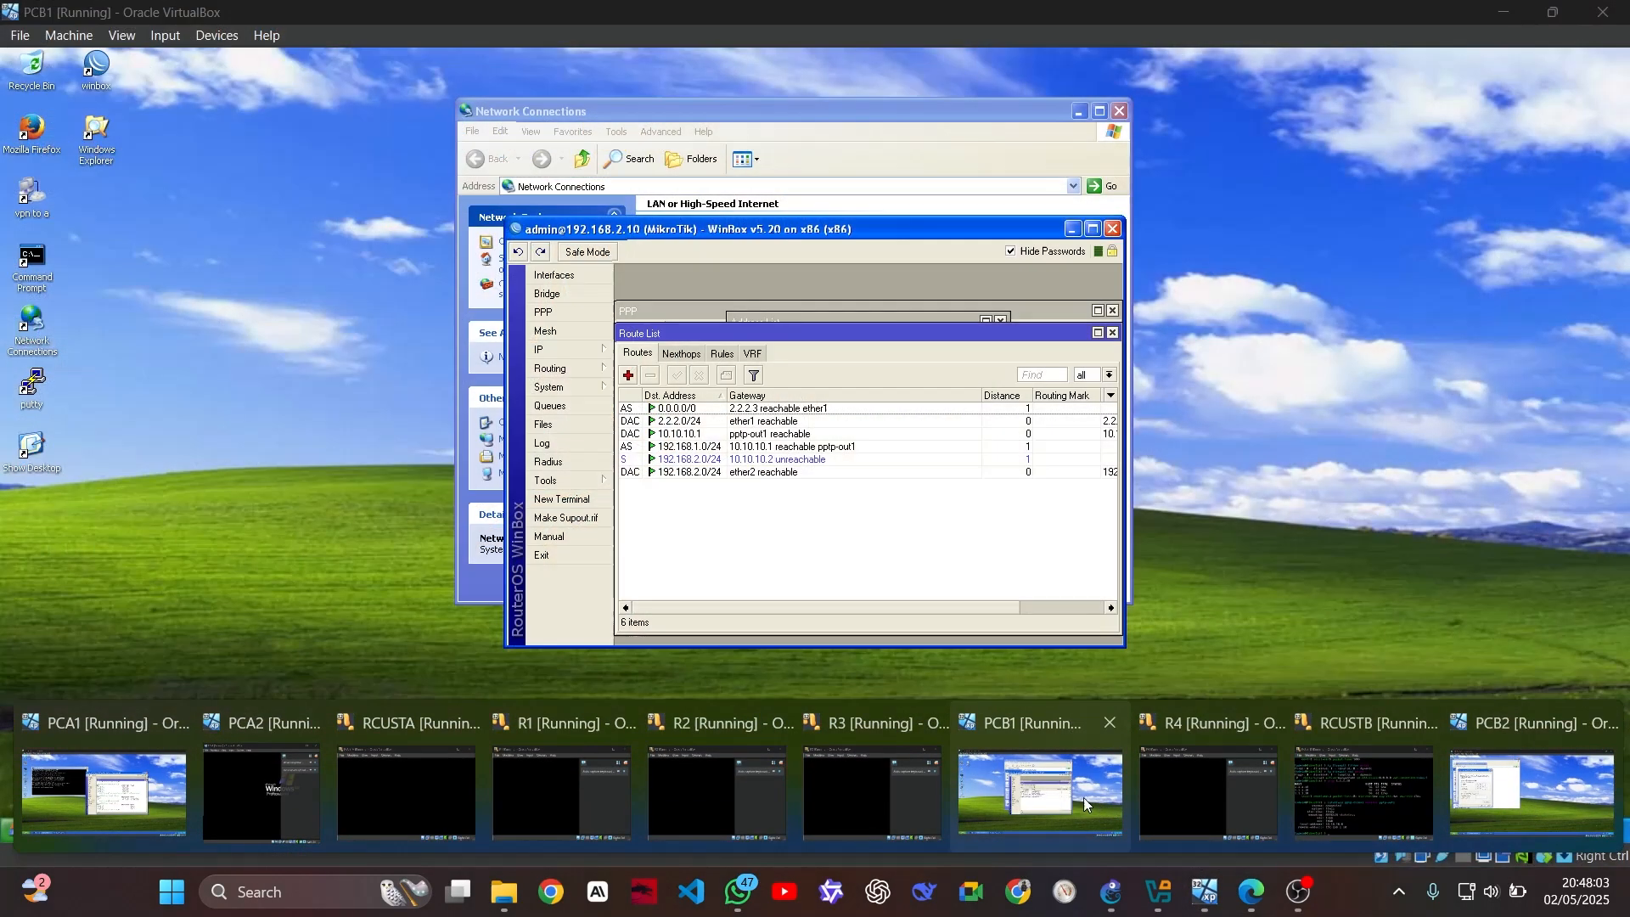
{"action": "left_click", "coordinate": [1066, 795]}
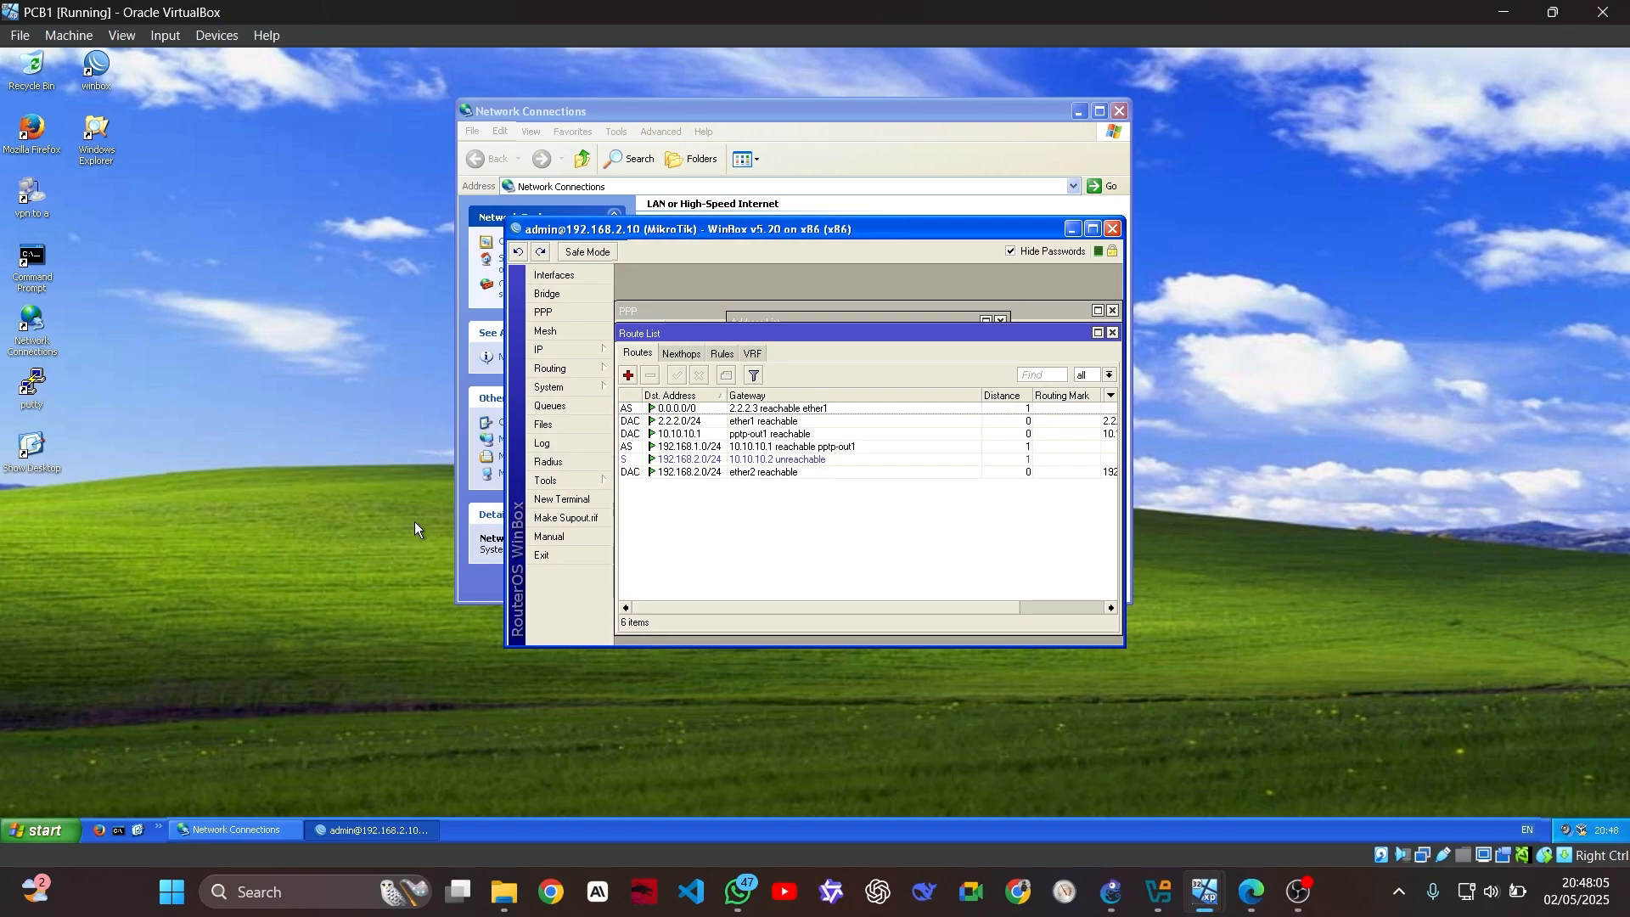
{"action": "double_click", "coordinate": [32, 324]}
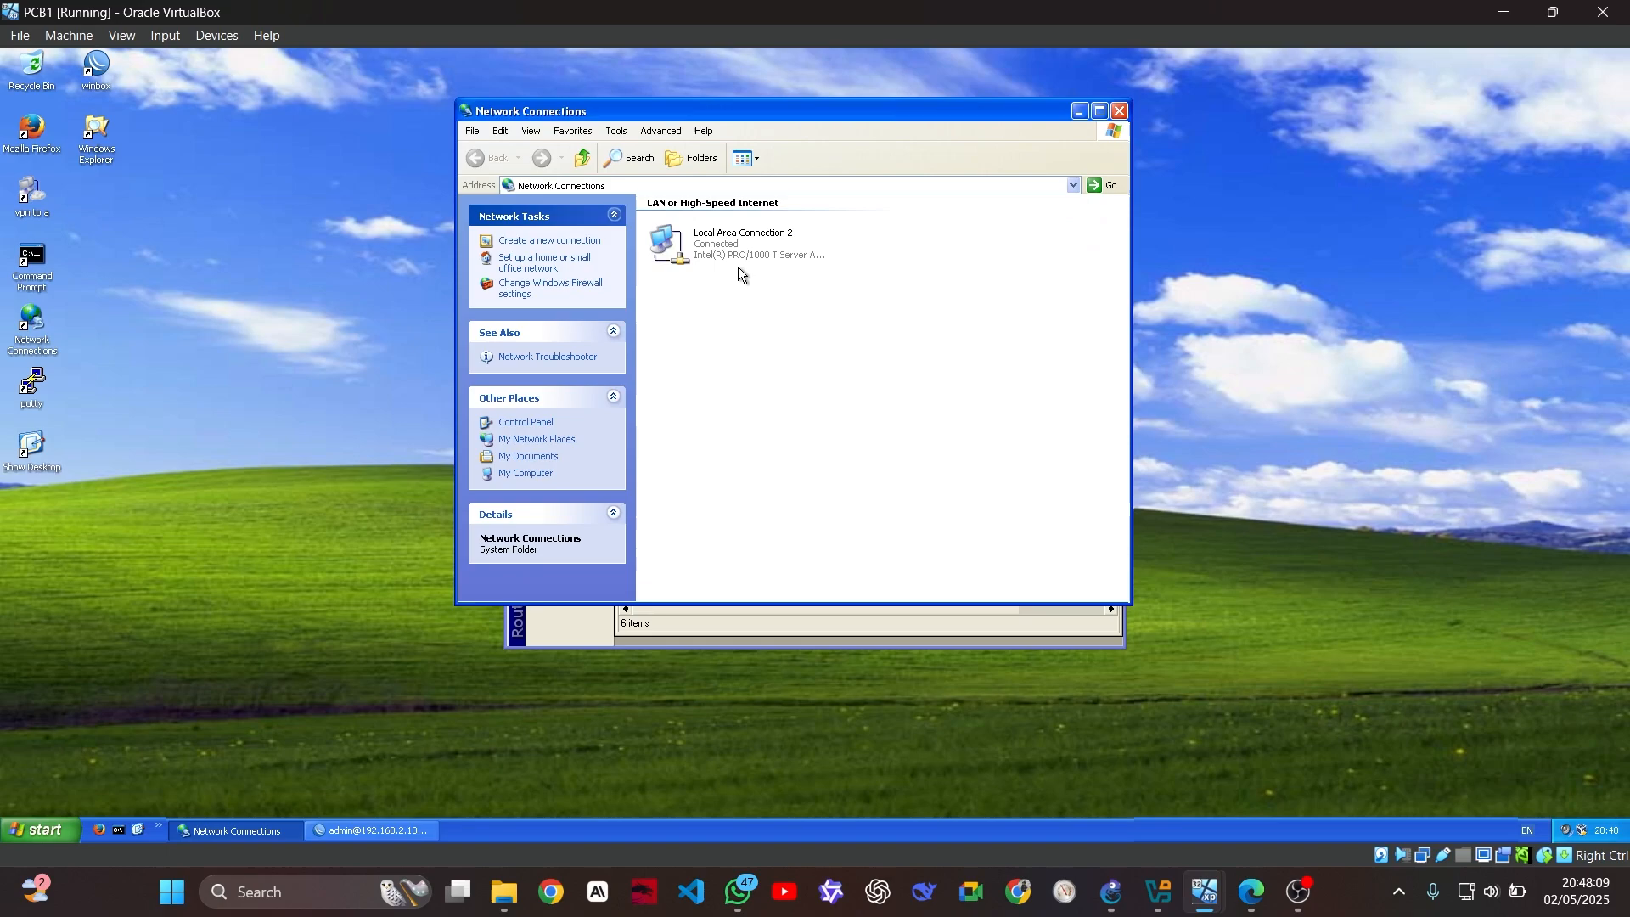
Check Local Area Connection 2's TCP/IP settings (192.168.2.11, gateway 192.168.2.10), then return to PCA1
{"action": "right_click", "coordinate": [735, 245]}
{"action": "left_click", "coordinate": [800, 378]}
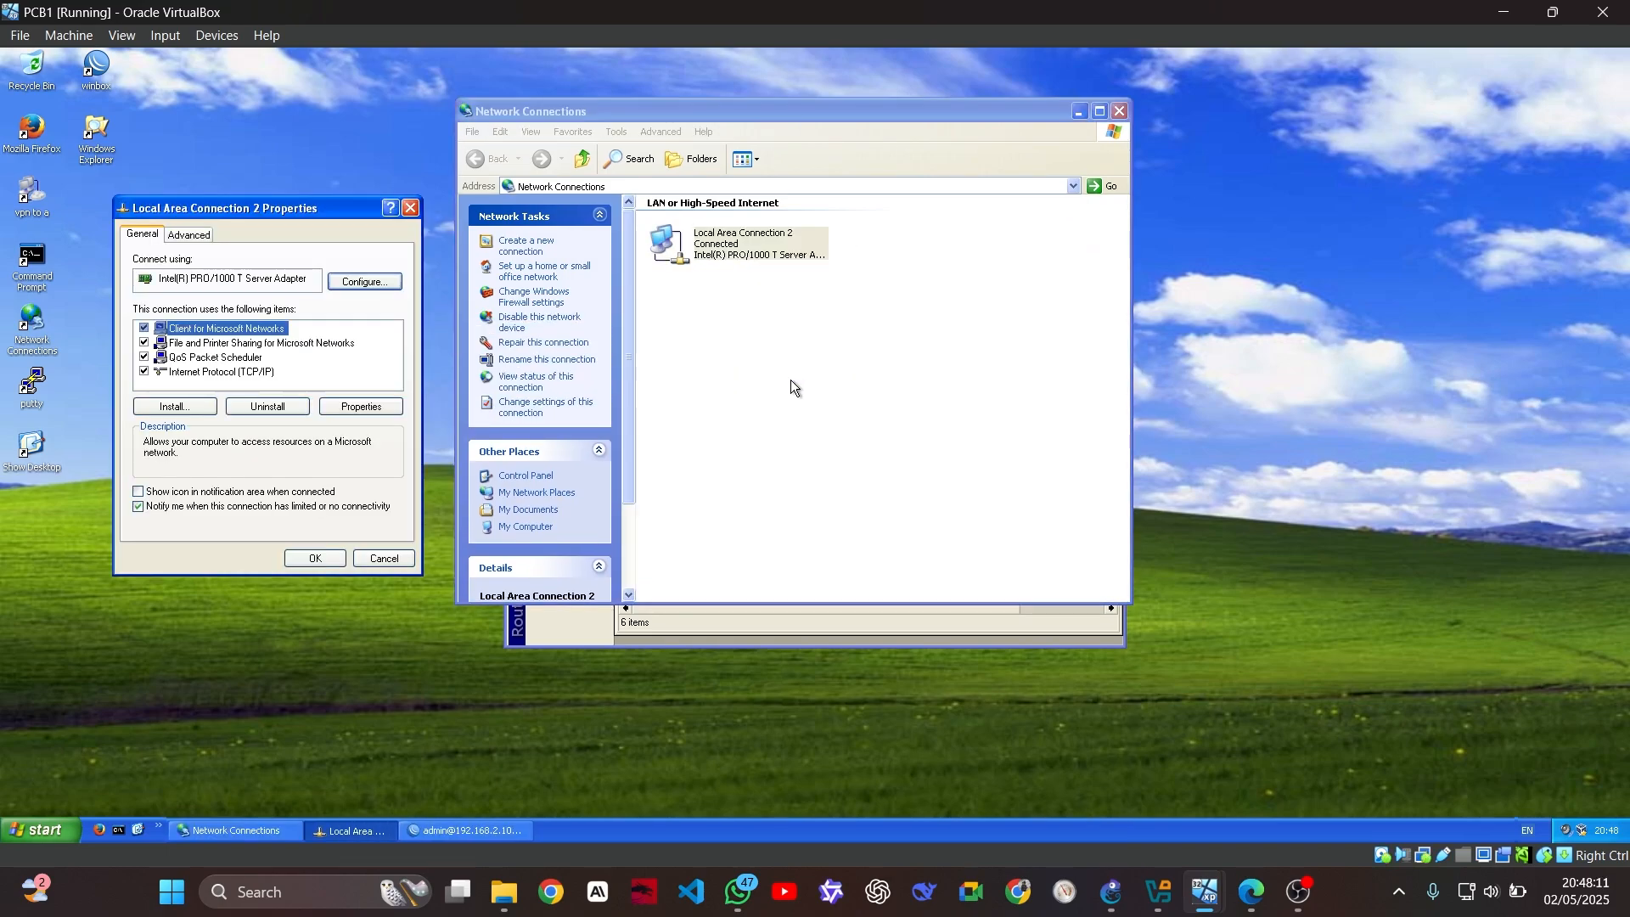
{"action": "left_click", "coordinate": [236, 368]}
{"action": "left_click", "coordinate": [361, 404]}
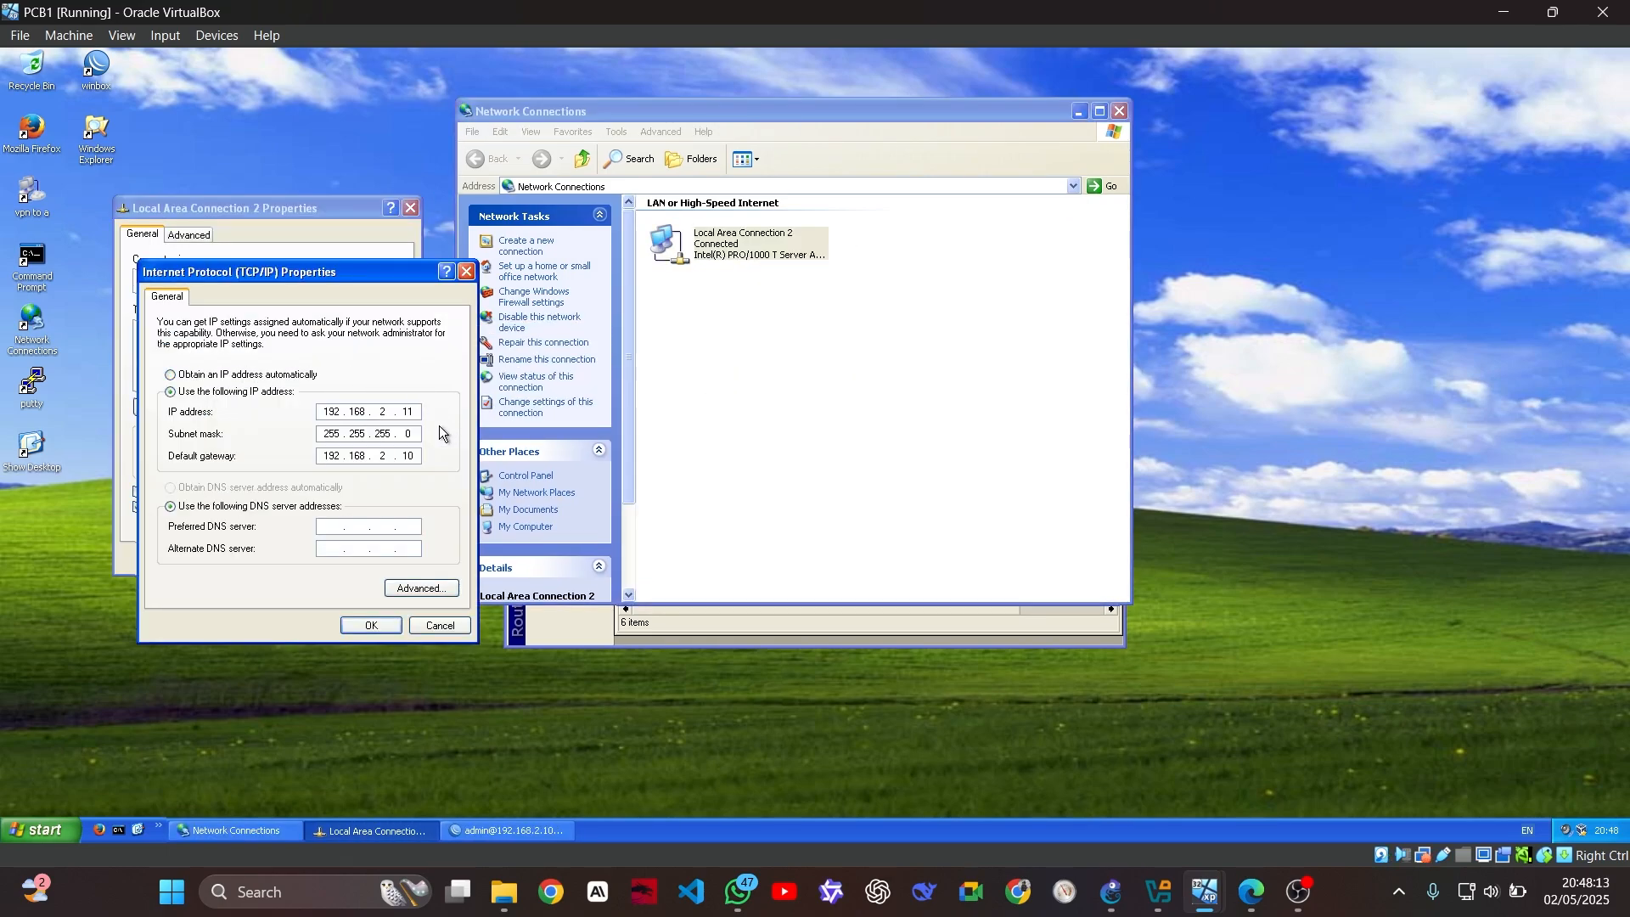
{"action": "mouse_move", "coordinate": [1195, 902]}
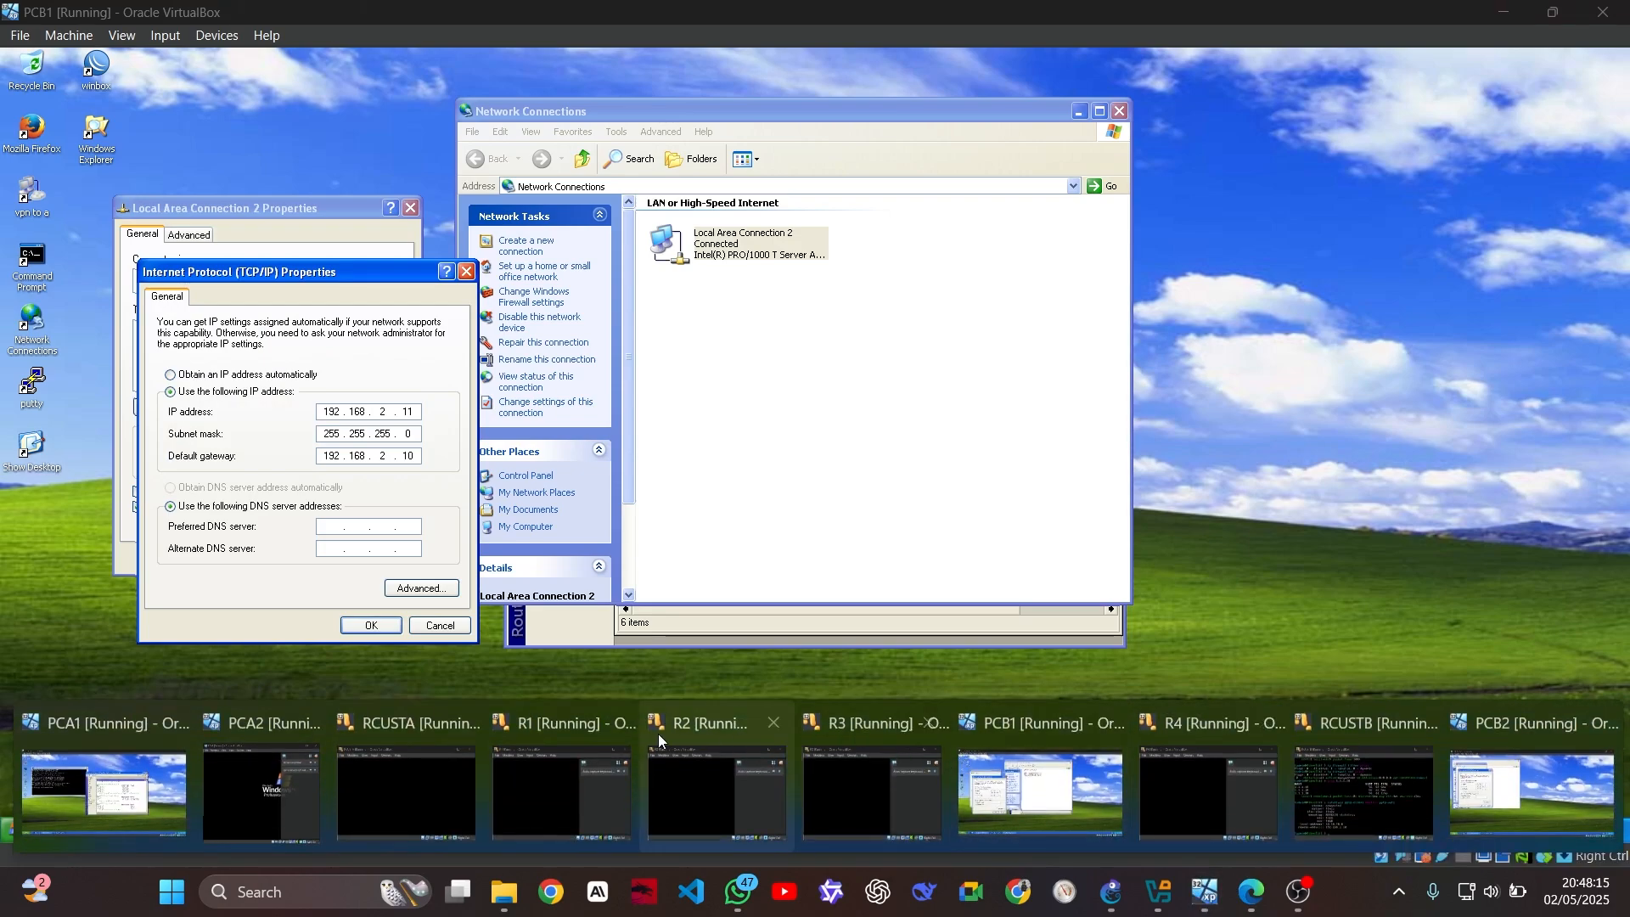
{"action": "left_click", "coordinate": [97, 789]}
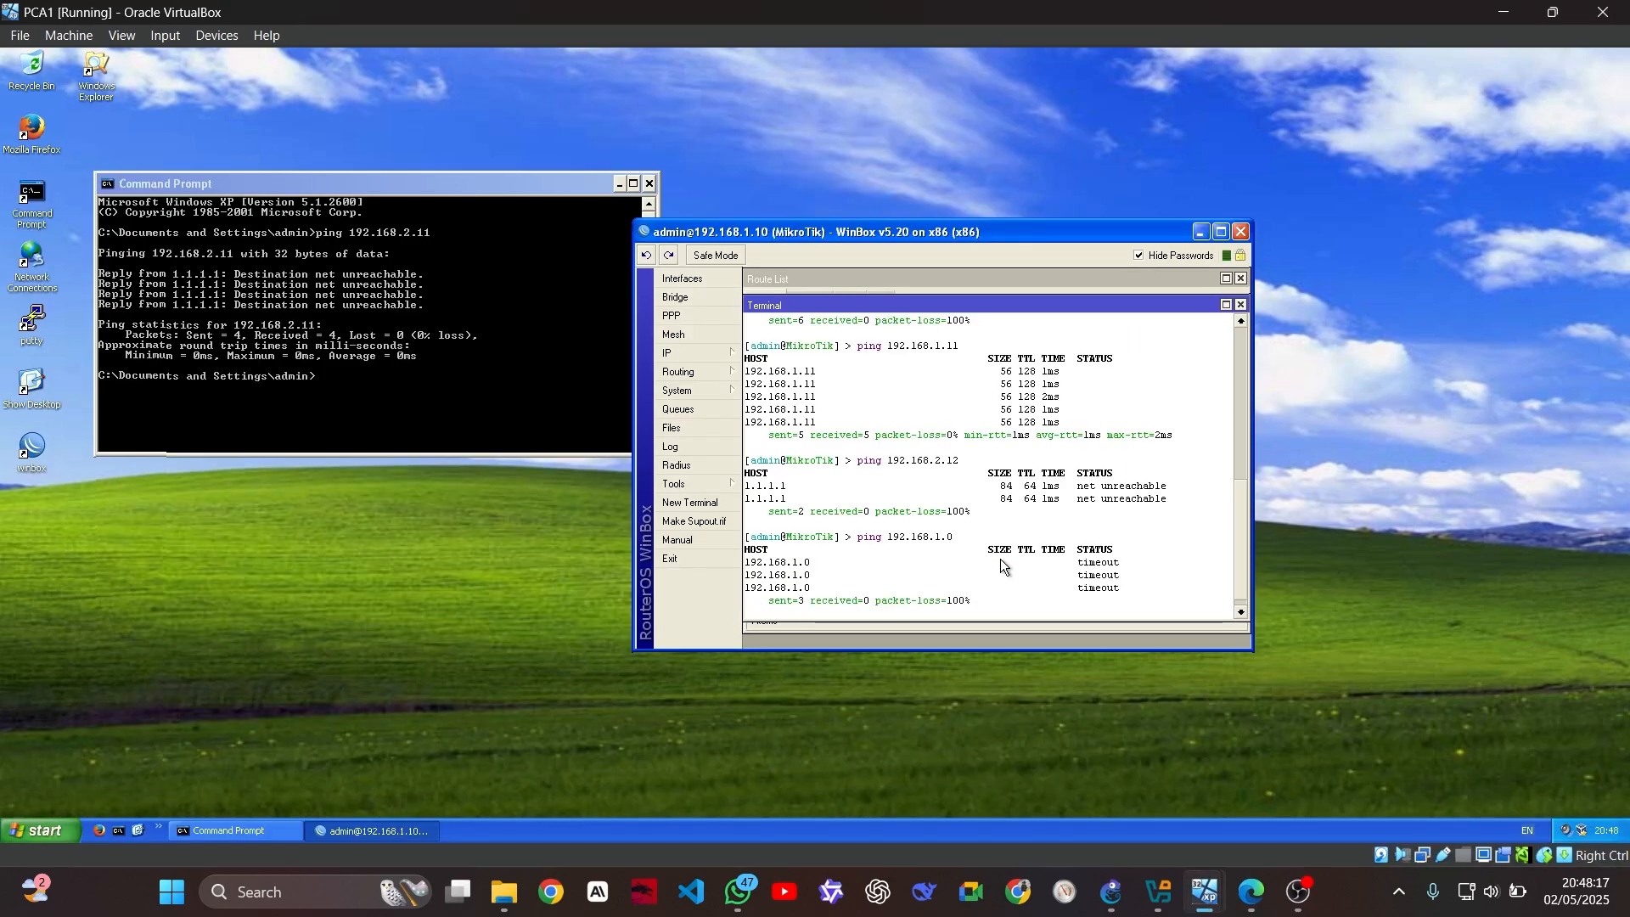
Complete and run ping 192.168.2.11 from the 192.168.1.10 router, which returns net unreachable
{"action": "scroll", "coordinate": [998, 551], "scroll_direction": "down", "scroll_amount": 1}
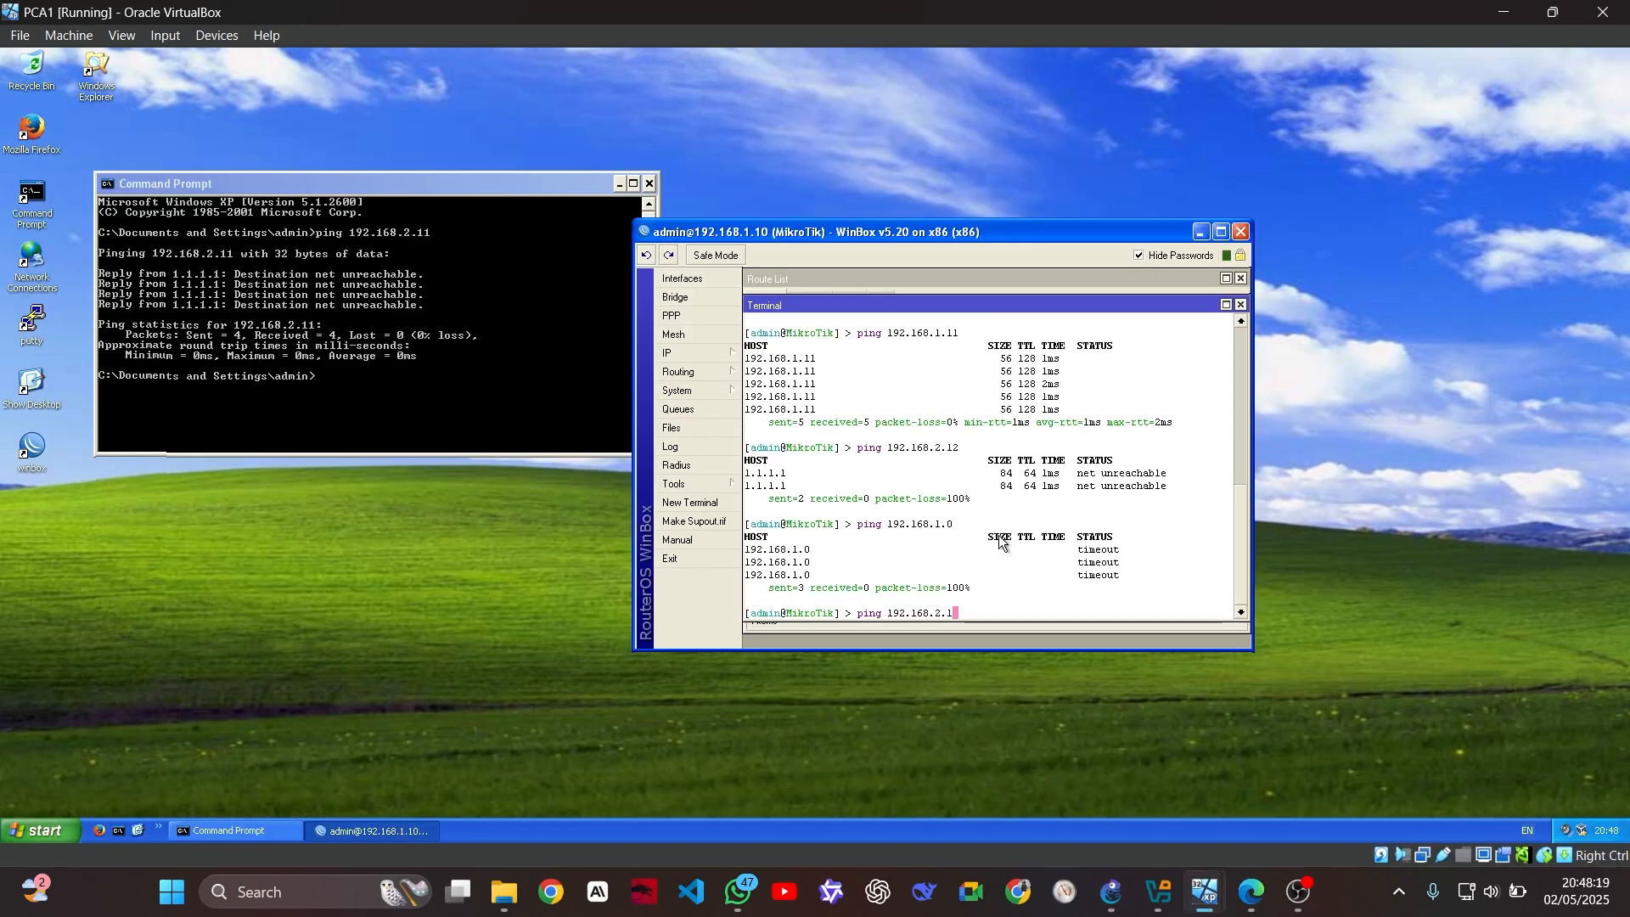
{"action": "type", "text": "1"}
{"action": "key", "text": "Return"}
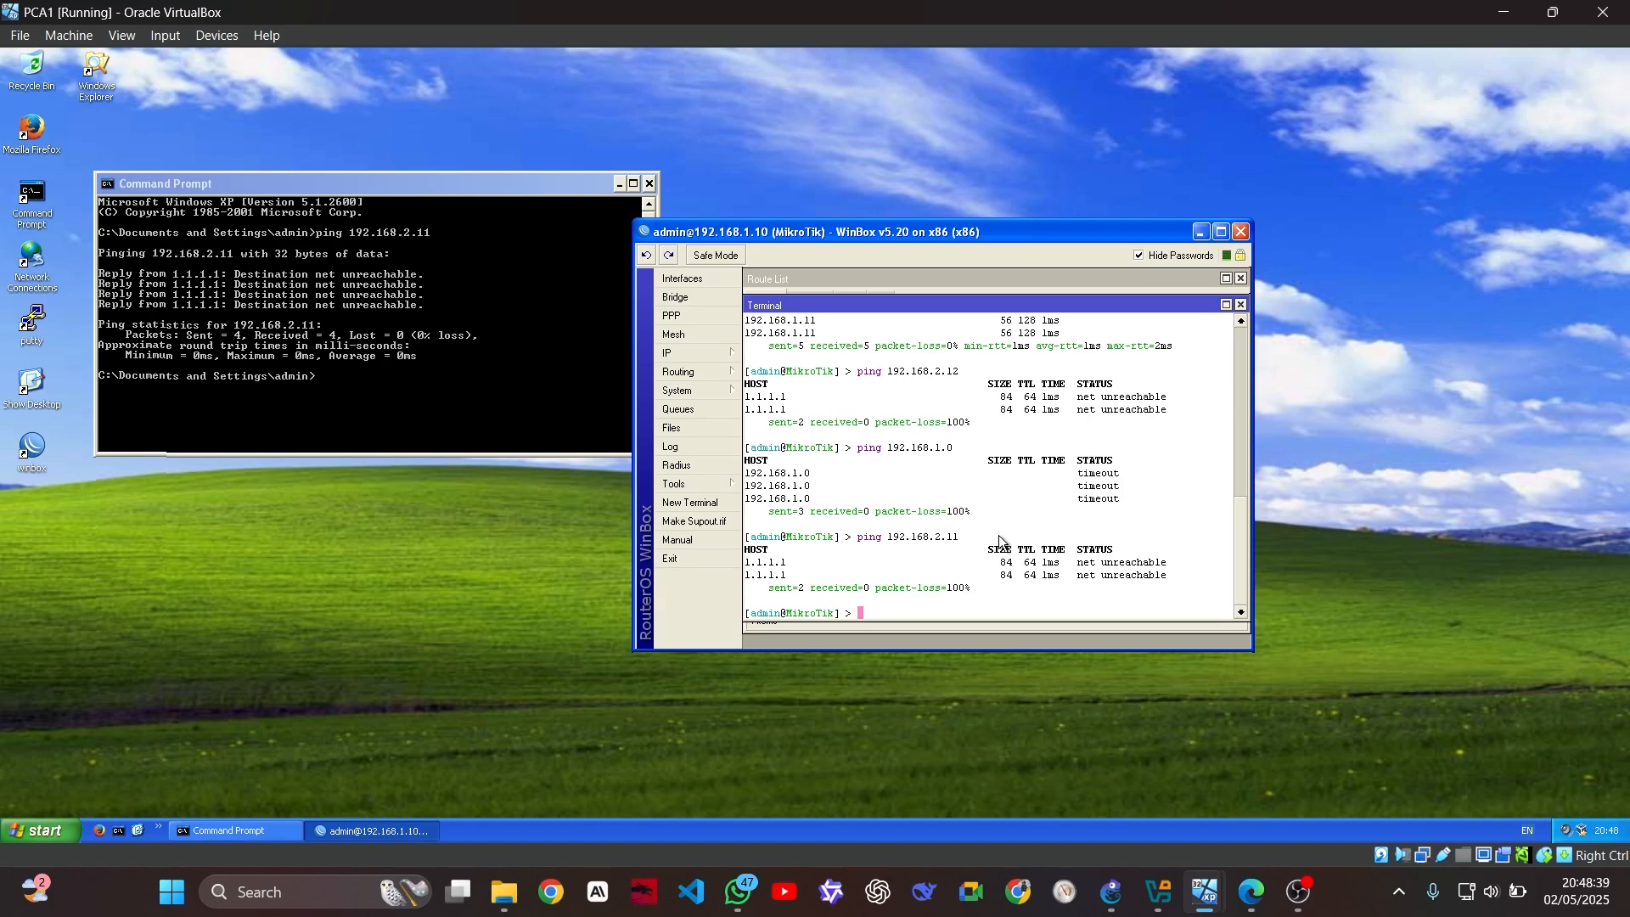
{"action": "mouse_move", "coordinate": [1202, 904]}
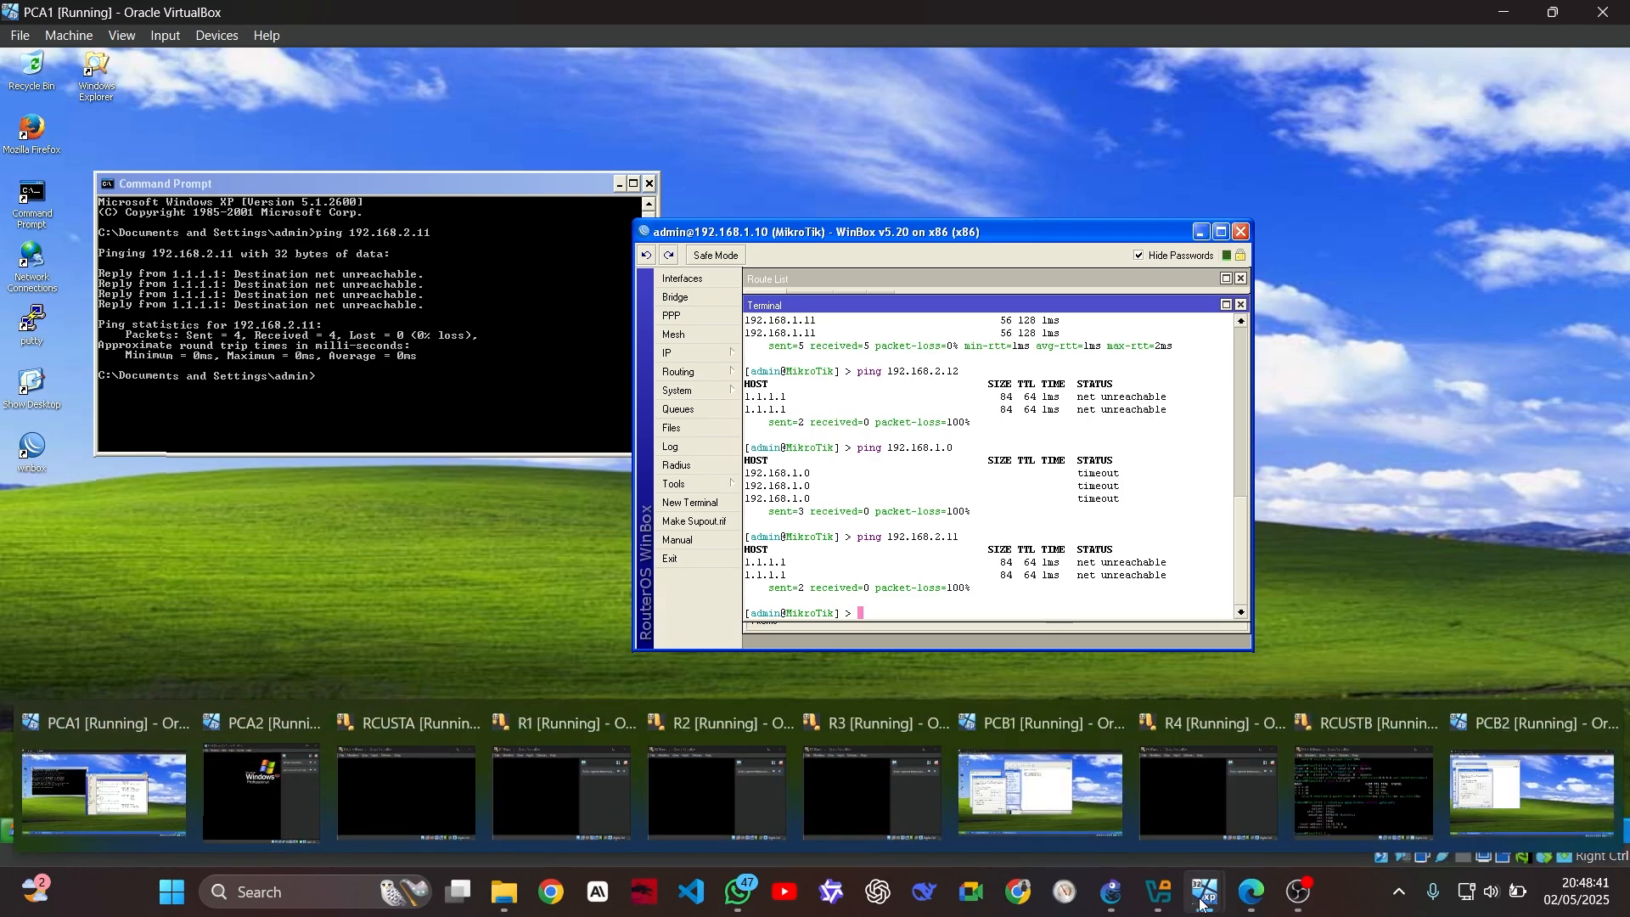
{"action": "mouse_move", "coordinate": [1518, 801]}
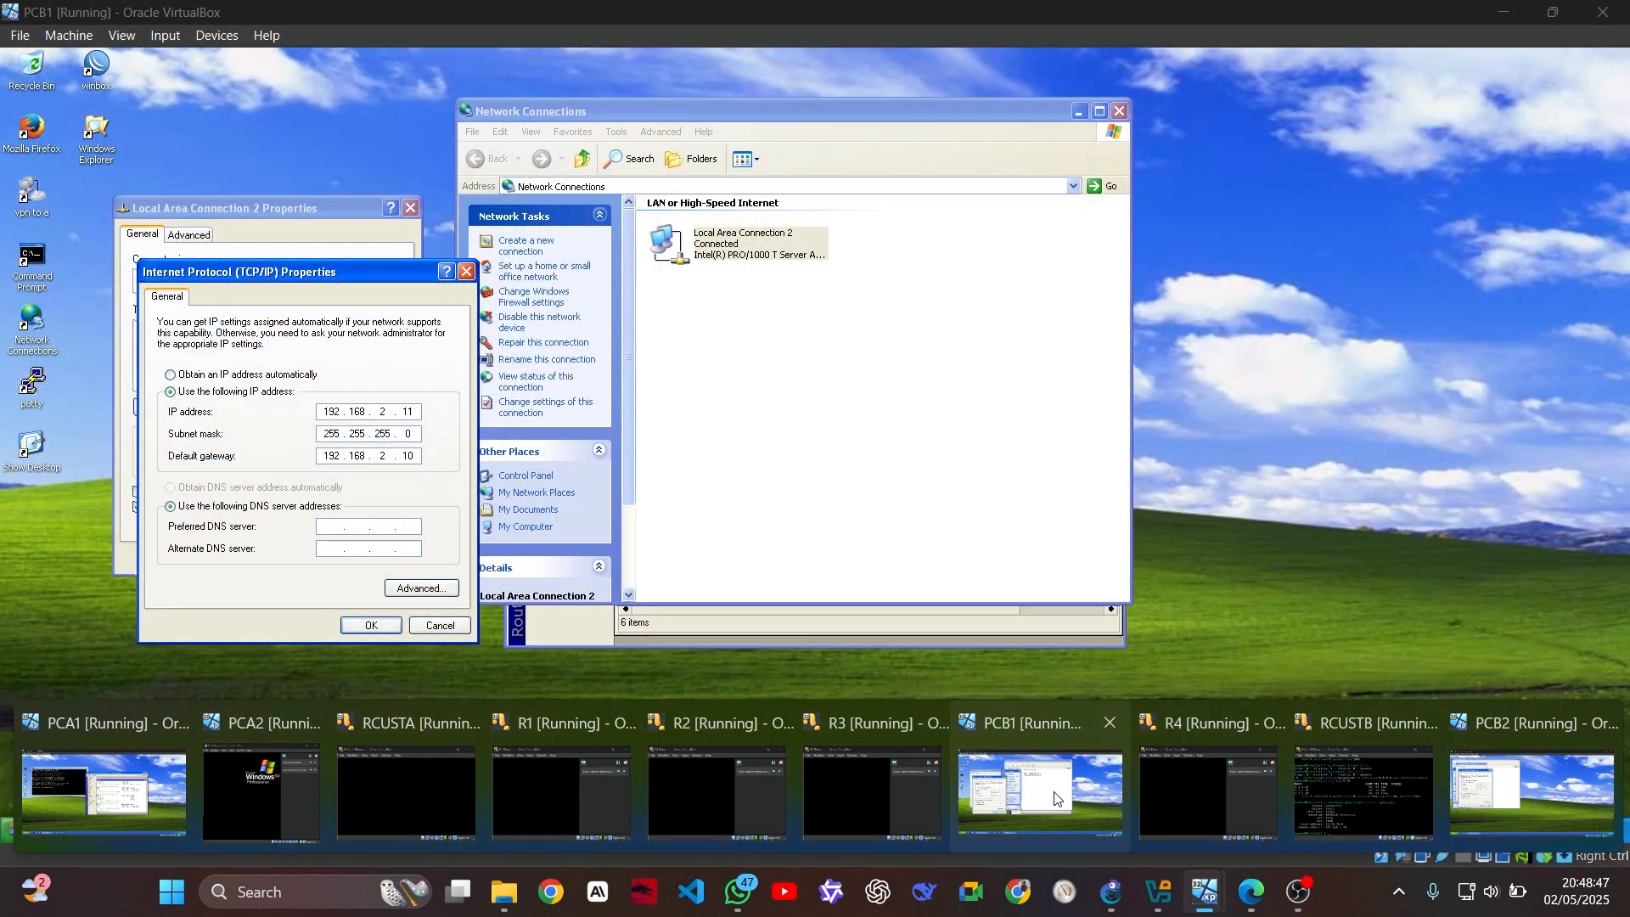
On PCB1, open a new WinBox terminal and ping 192.168.1.11: 4 sent, 4 received, 0% loss
{"action": "left_click", "coordinate": [1055, 798]}
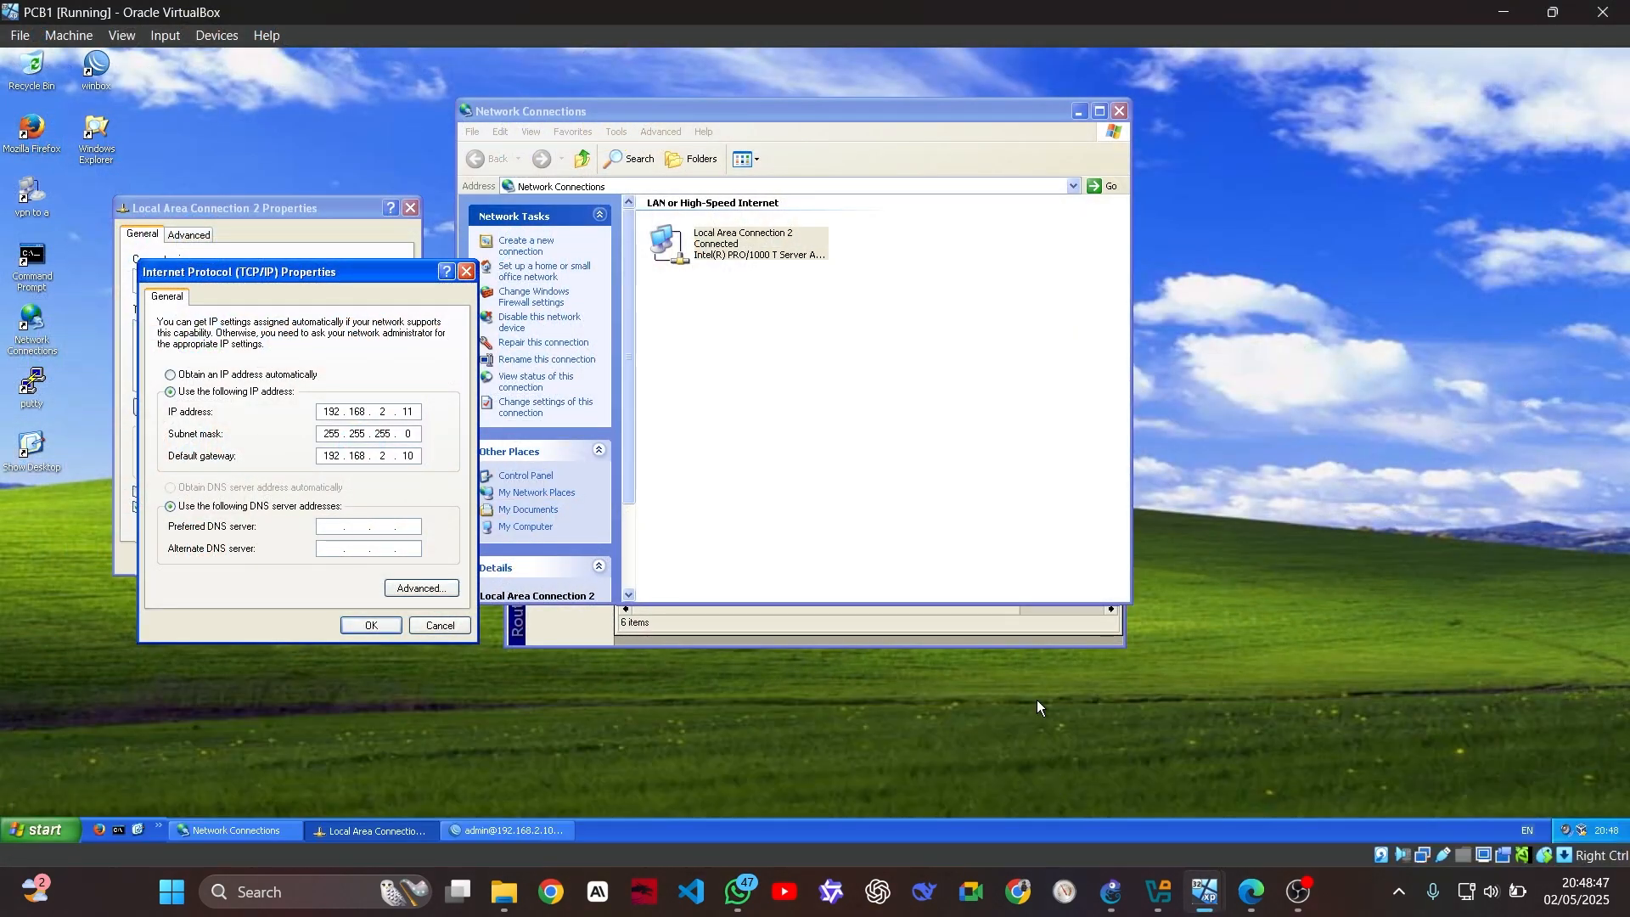
{"action": "left_click_drag", "start_coordinate": [728, 121], "coordinate": [1576, 259]}
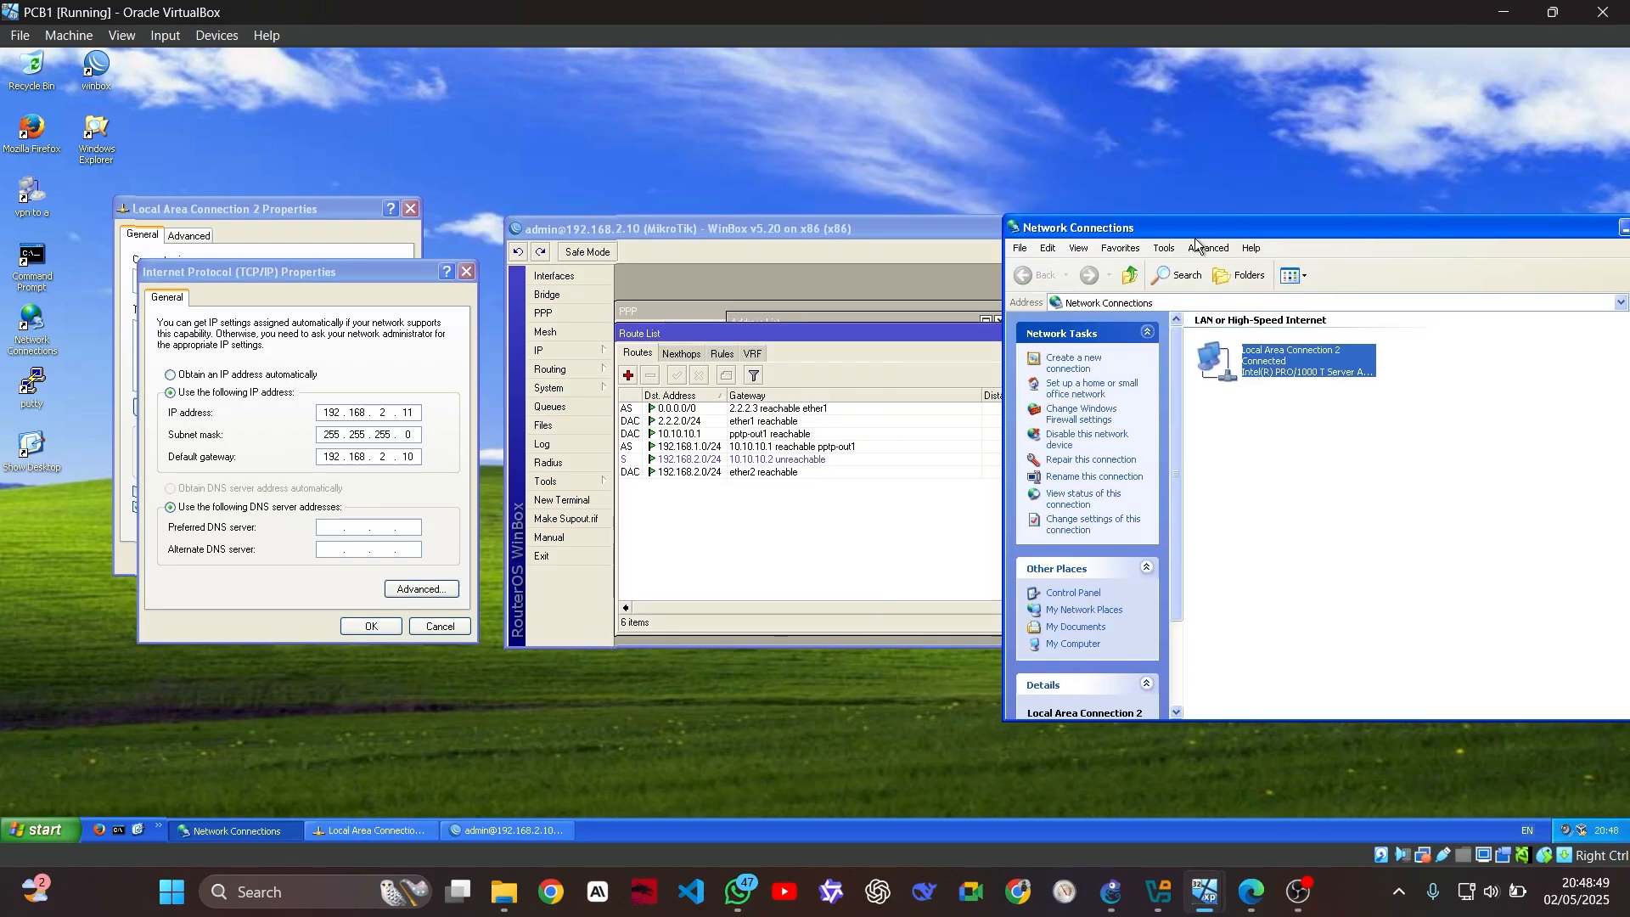
{"action": "left_click", "coordinate": [746, 227]}
{"action": "left_click", "coordinate": [580, 500]}
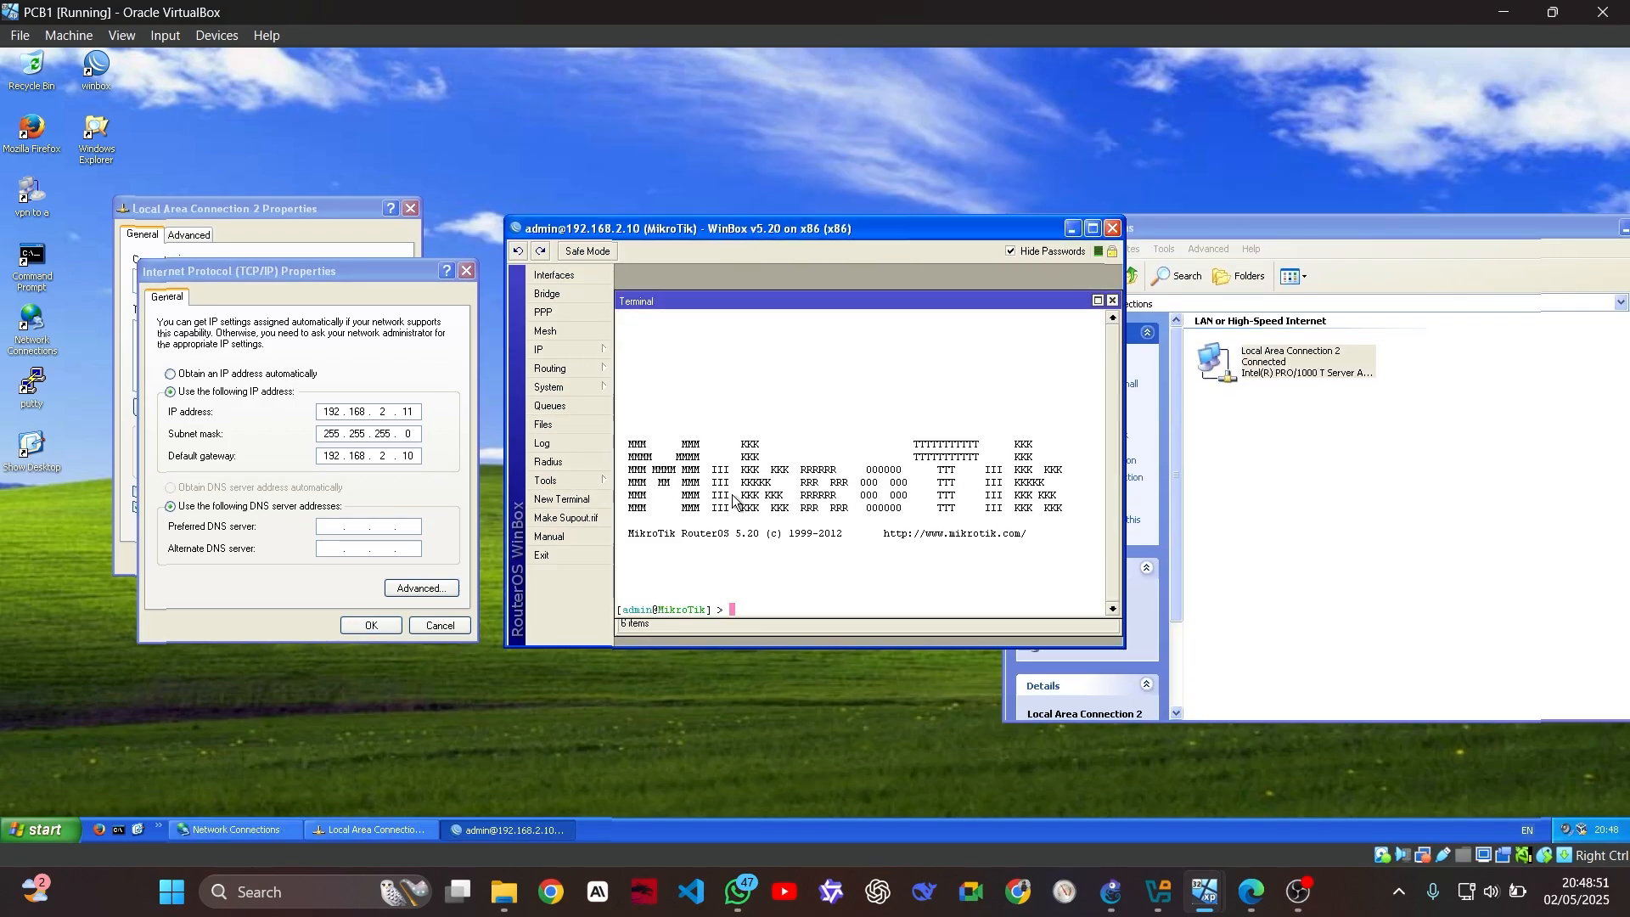
{"action": "type", "text": "ping 192"}
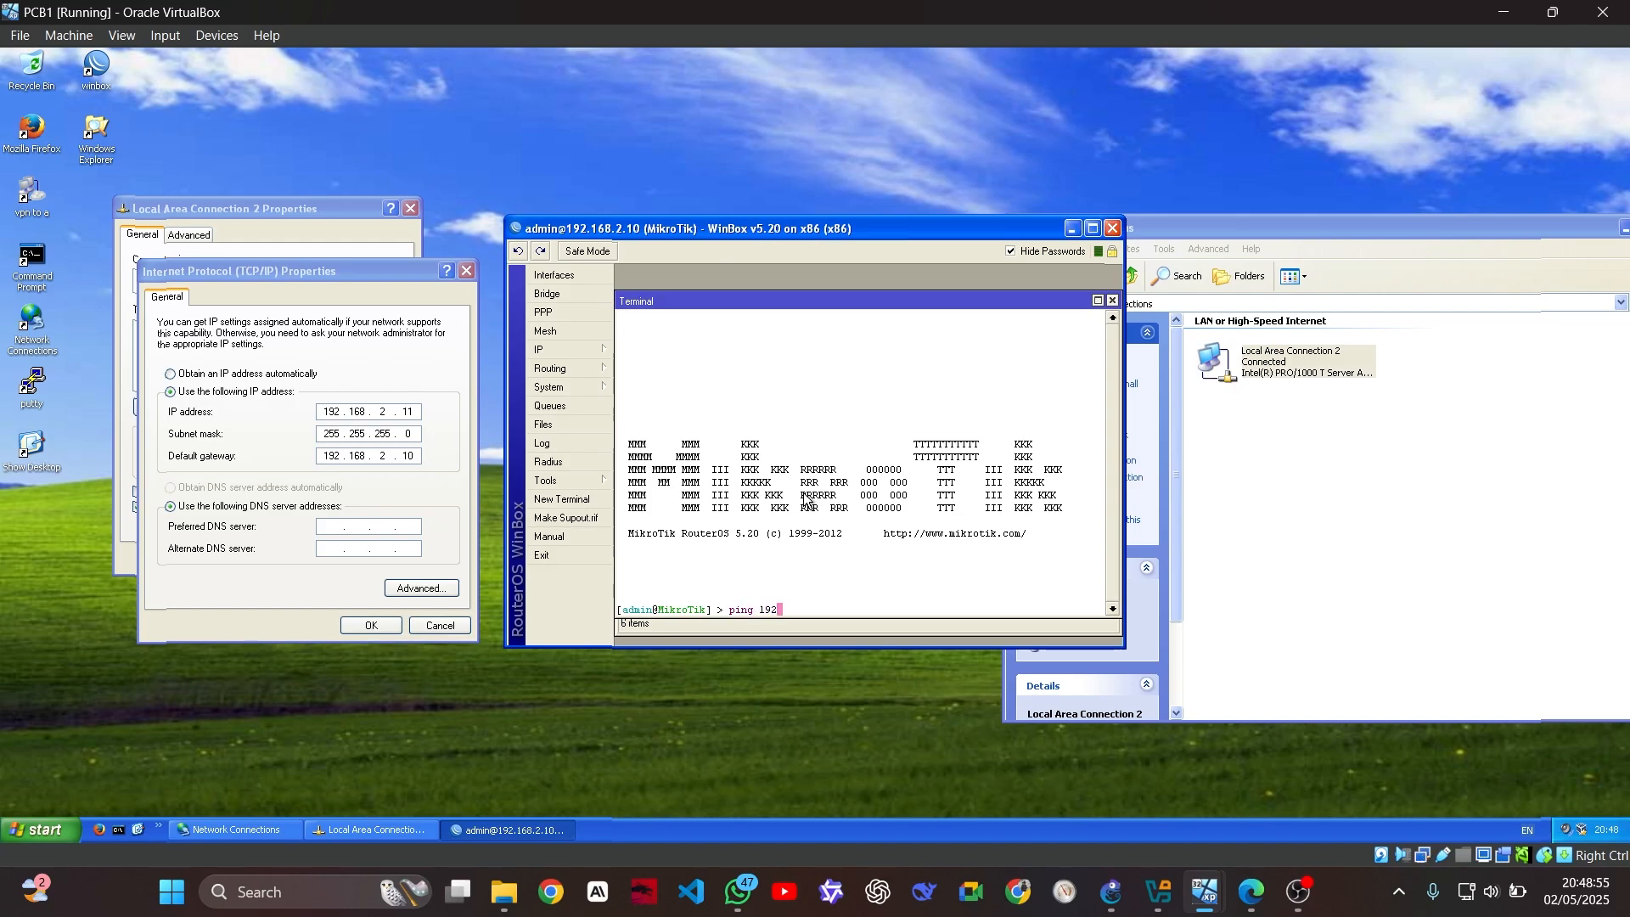
{"action": "type", "text": ".168.1.11"}
{"action": "key", "text": "Return"}
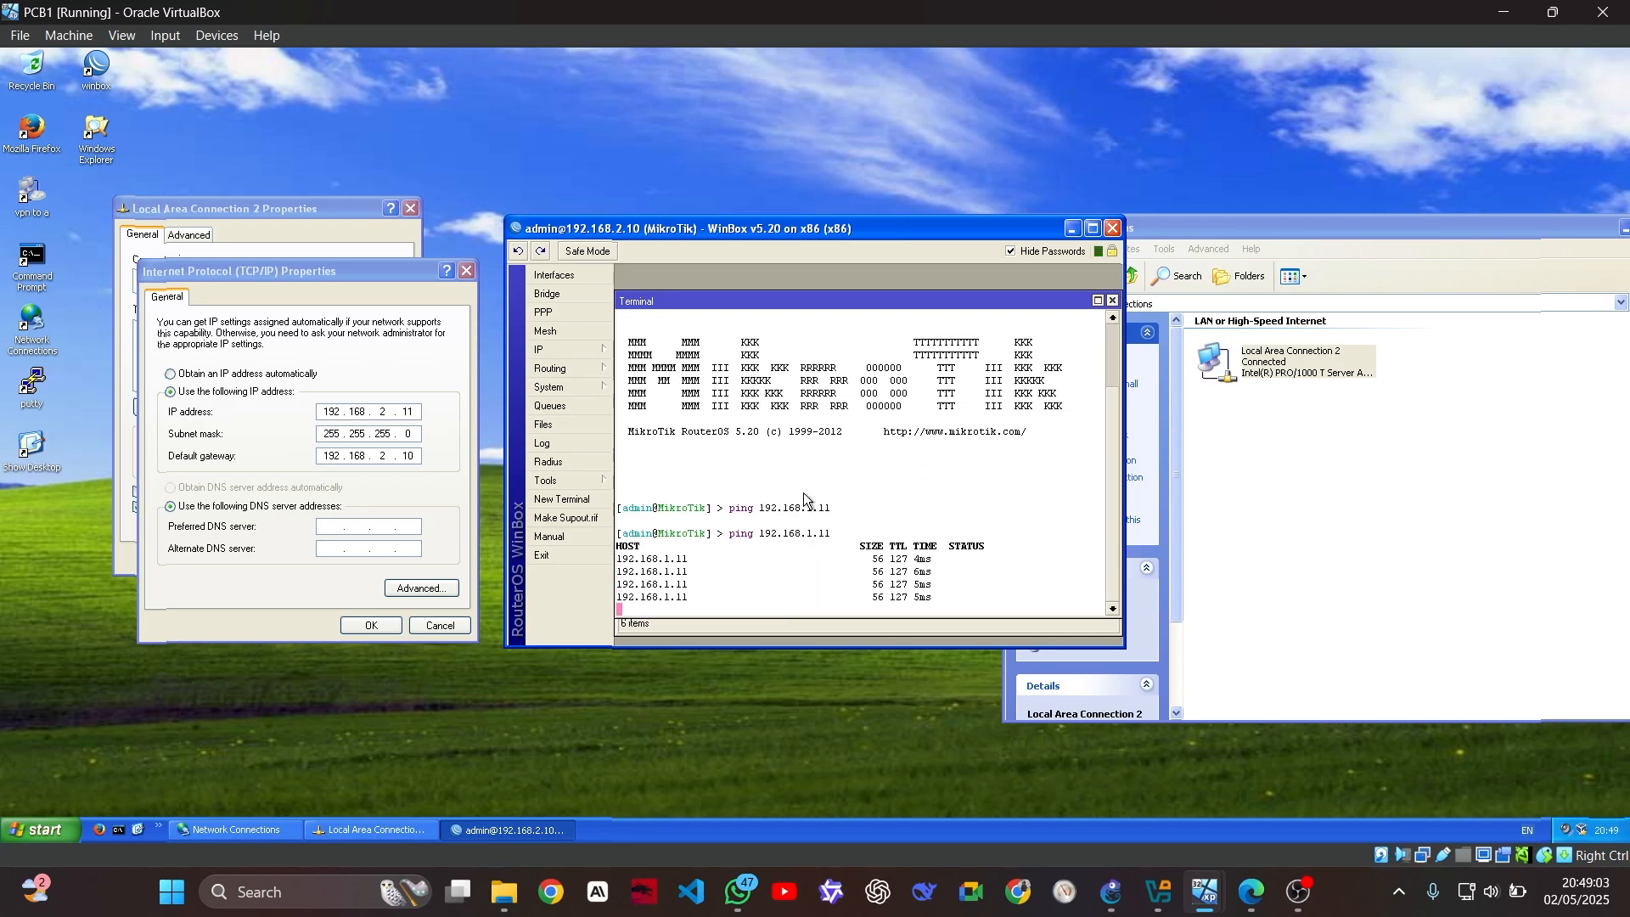
{"action": "key", "text": "ctrl+c"}
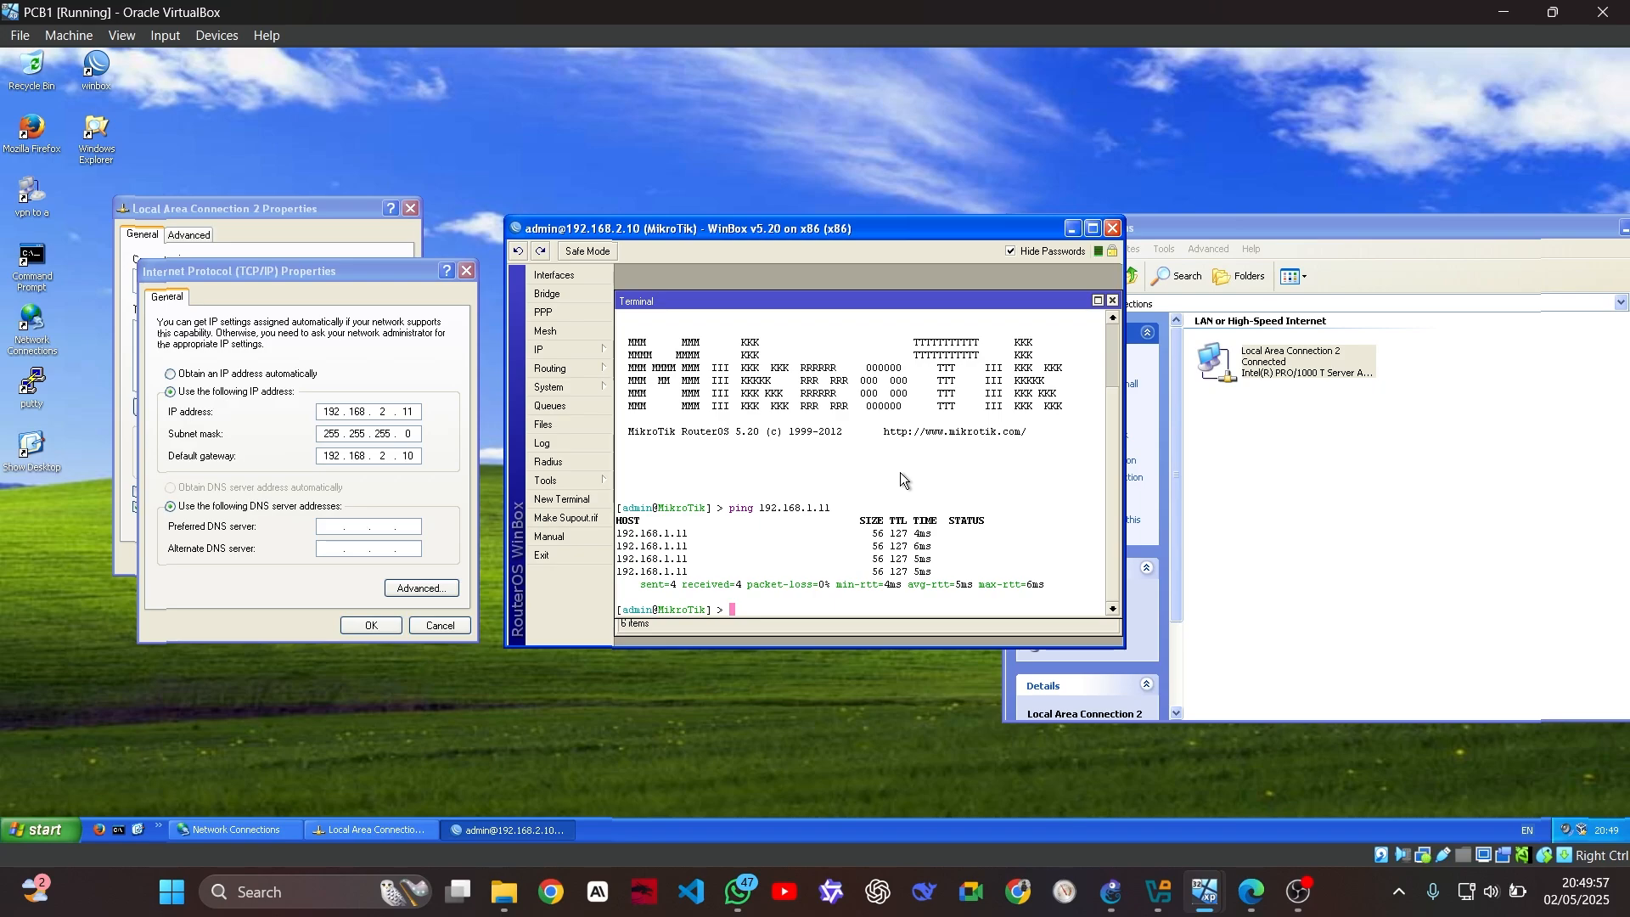
Try 'tool traceroute 192.168.1.11' twice, both rejected with command-name errors, and recall it again
{"action": "type", "text": "ik] > tool "}
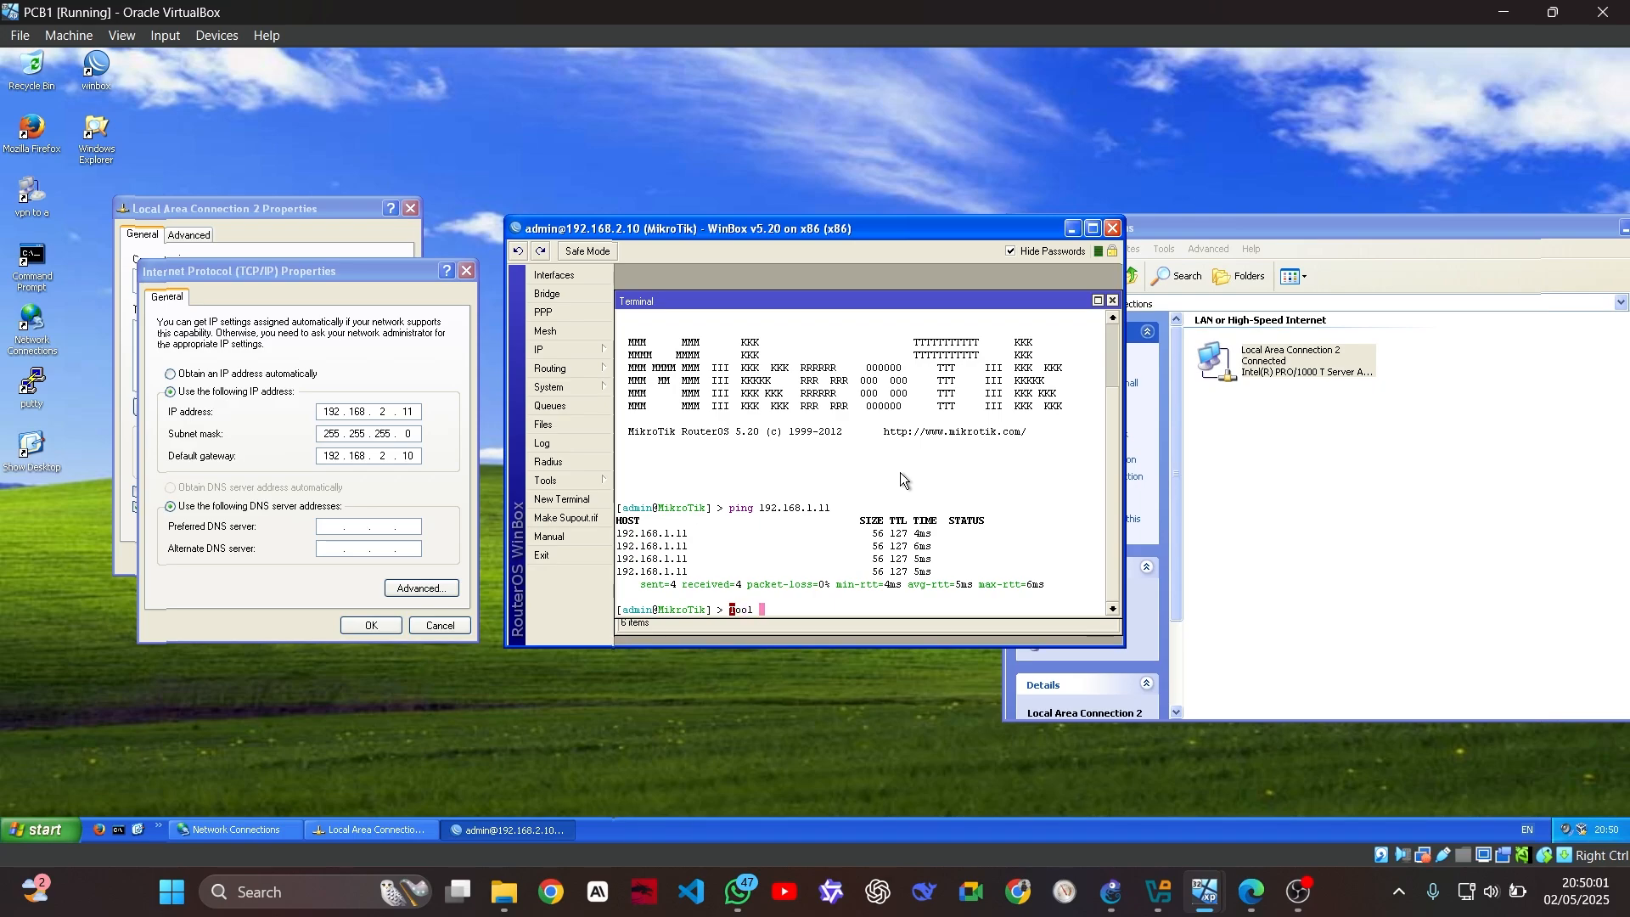
{"action": "type", "text": "traceroute"}
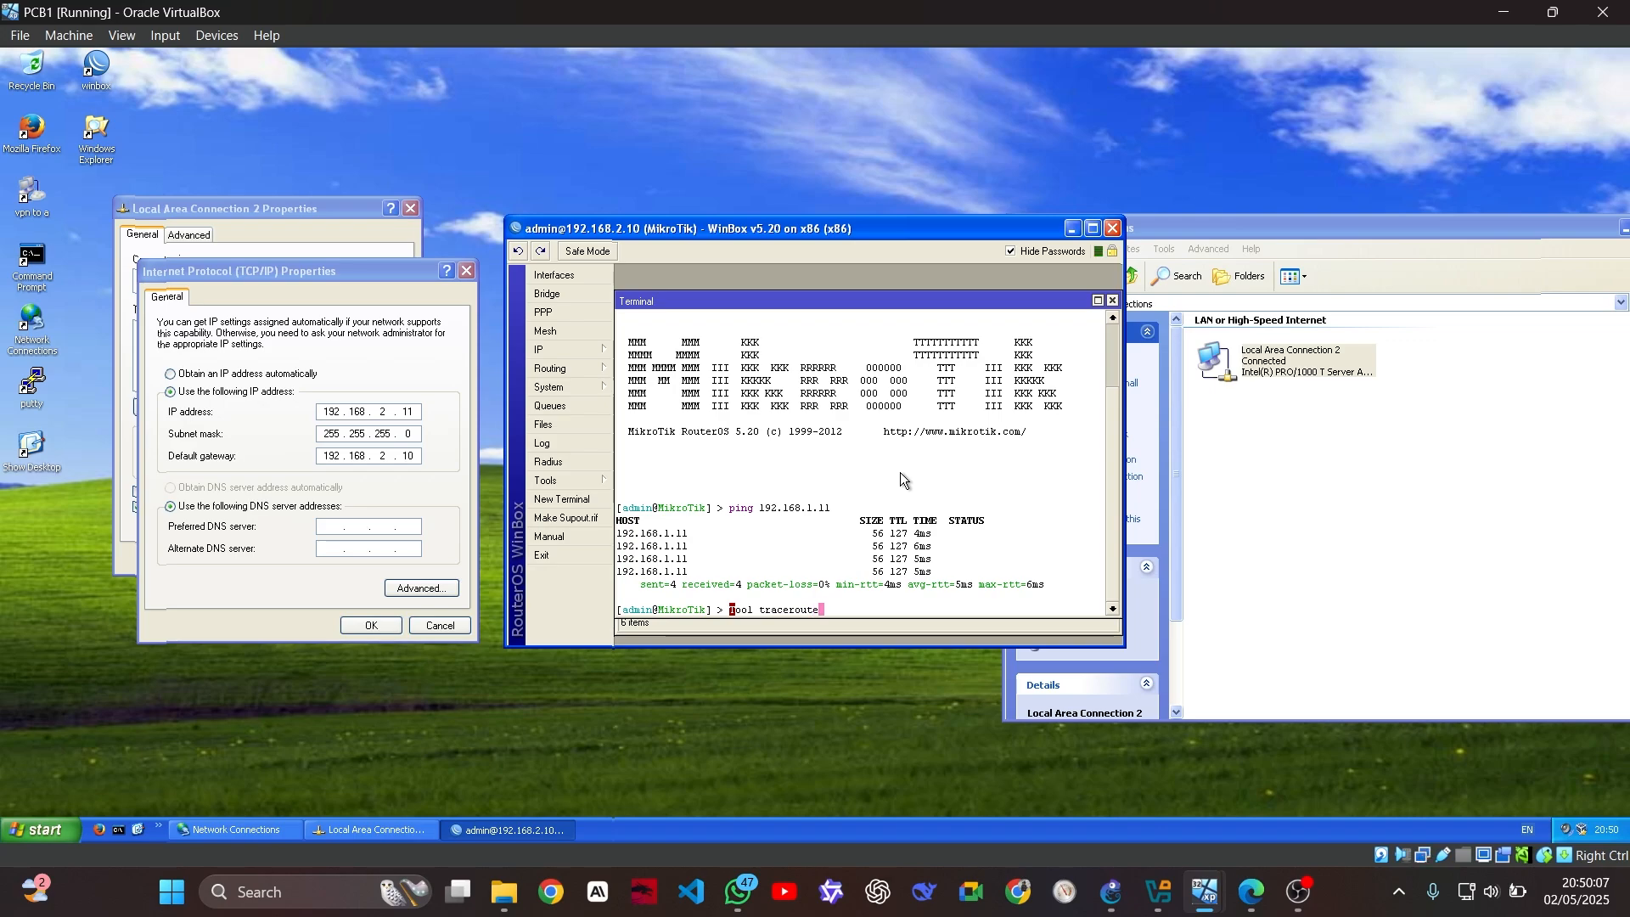
{"action": "type", "text": " 192.168.1.11"}
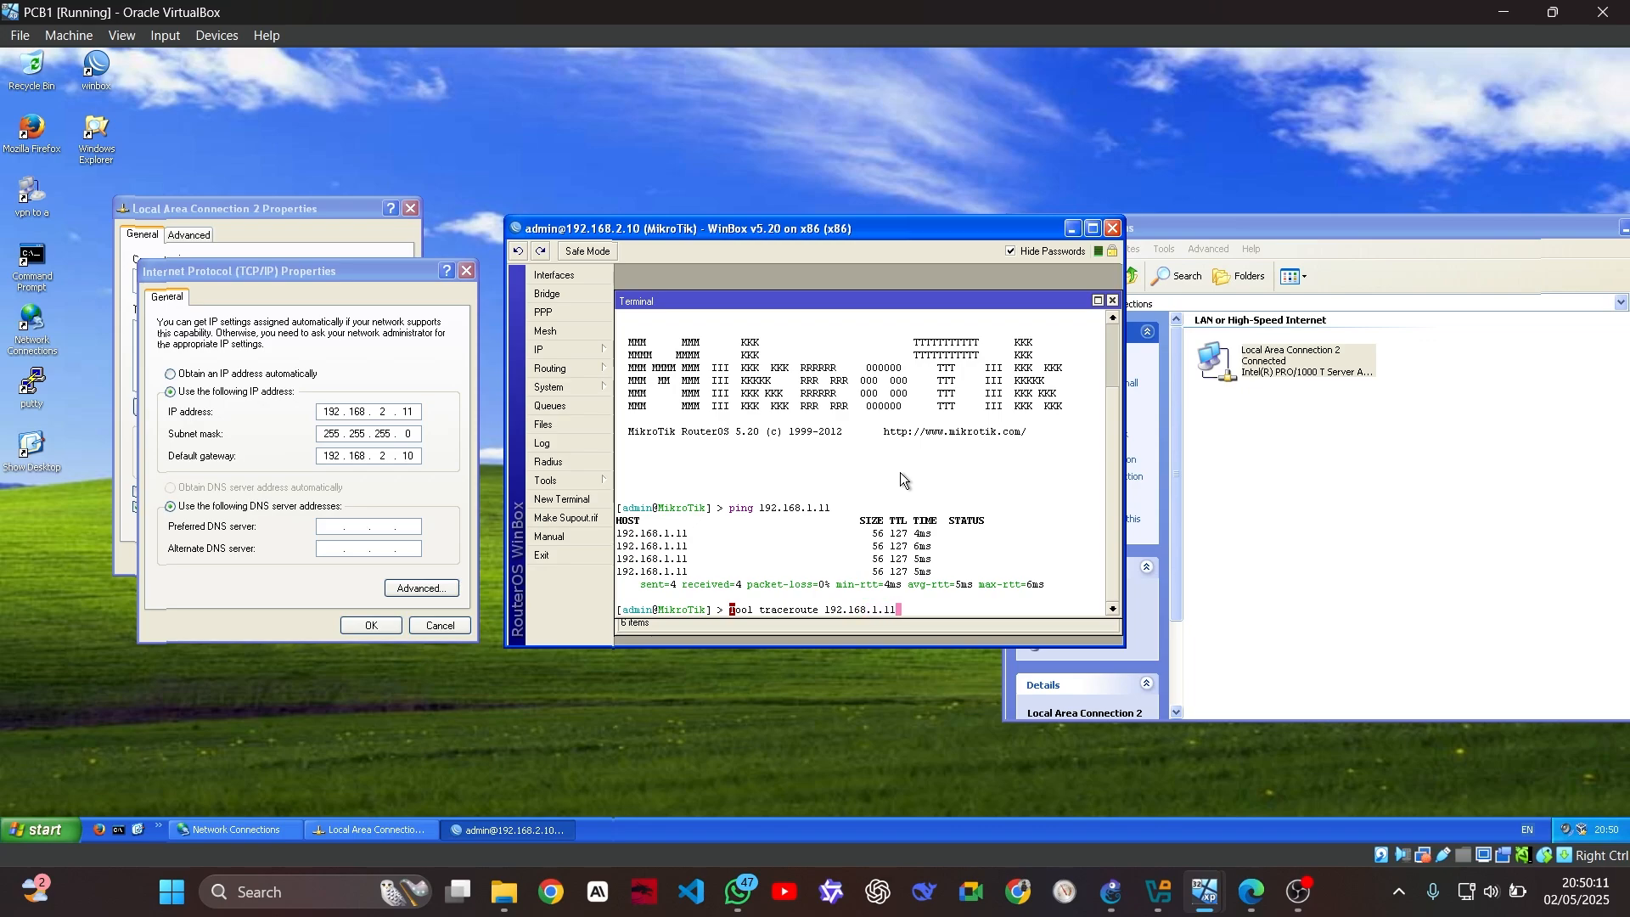
{"action": "key", "text": "Return"}
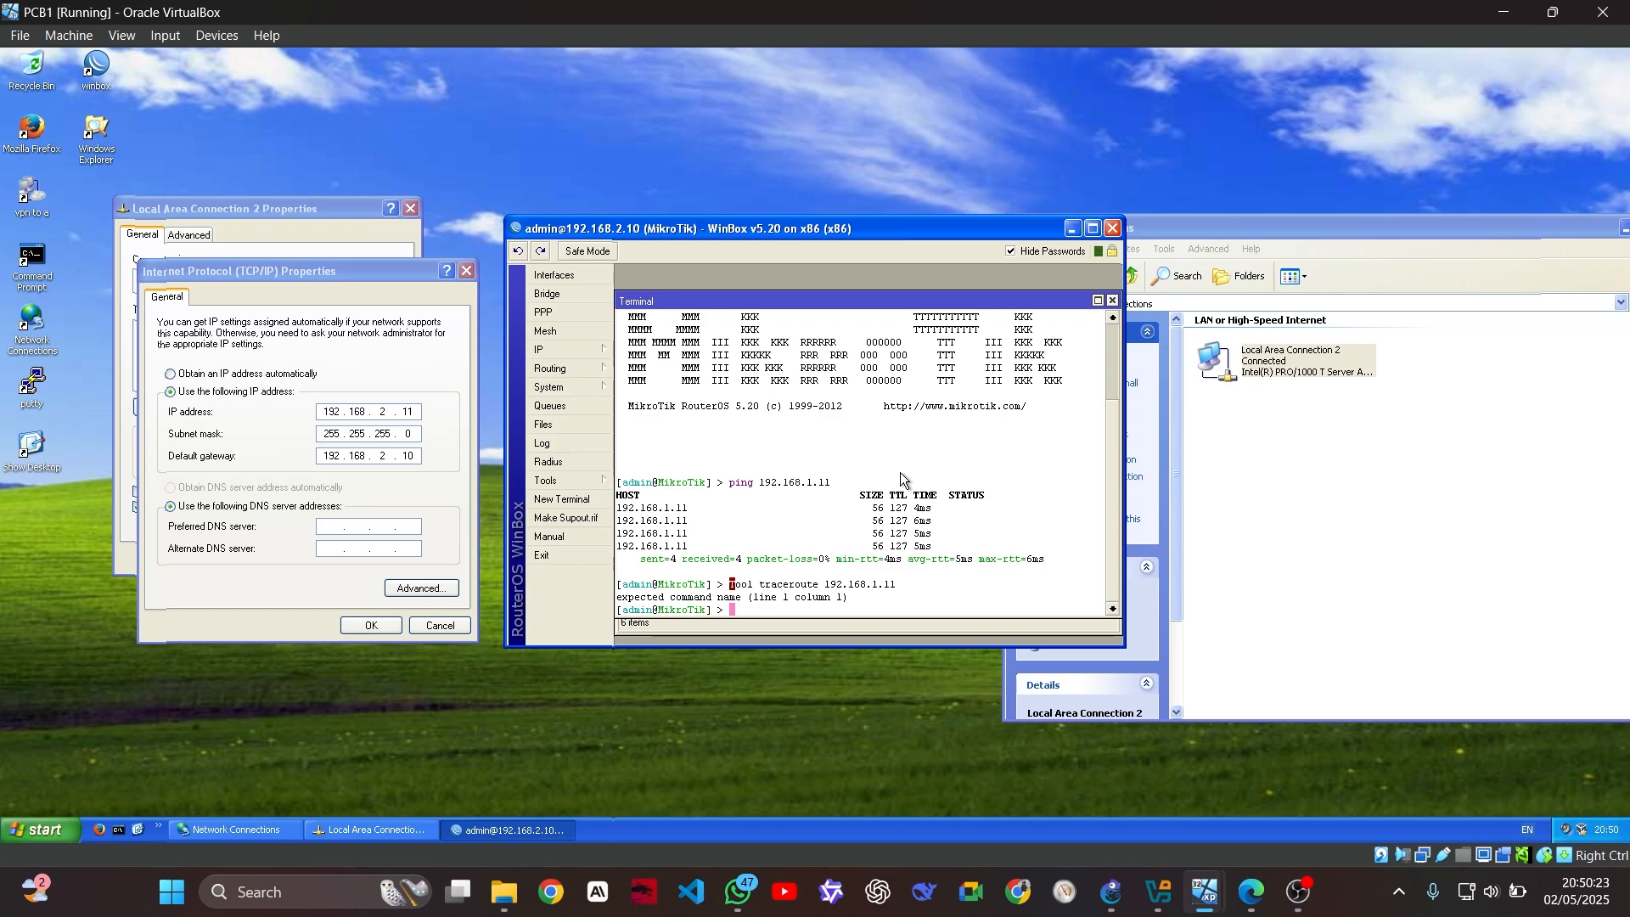
{"action": "key", "text": "Up"}
{"action": "key", "text": "Left"}
{"action": "key", "text": "Left"}
{"action": "key", "text": "Left"}
{"action": "key", "text": "Left"}
{"action": "key", "text": "Left"}
{"action": "key", "text": "Left"}
{"action": "key", "text": "Left"}
{"action": "key", "text": "Left"}
{"action": "key", "text": "Left"}
{"action": "key", "text": "Left"}
{"action": "key", "text": "Left"}
{"action": "key", "text": "Left"}
{"action": "key", "text": "Left"}
{"action": "key", "text": "Left"}
{"action": "key", "text": "Left"}
{"action": "key", "text": "Left"}
{"action": "key", "text": "Left"}
{"action": "key", "text": "Left"}
{"action": "key", "text": "Left"}
{"action": "key", "text": "Left"}
{"action": "key", "text": "Left"}
{"action": "key", "text": "Left"}
{"action": "key", "text": "Left"}
{"action": "key", "text": "BackSpace"}
{"action": "key", "text": "BackSpace"}
{"action": "key", "text": "BackSpace"}
{"action": "key", "text": "BackSpace"}
{"action": "key", "text": "BackSpace"}
{"action": "key", "text": "Return"}
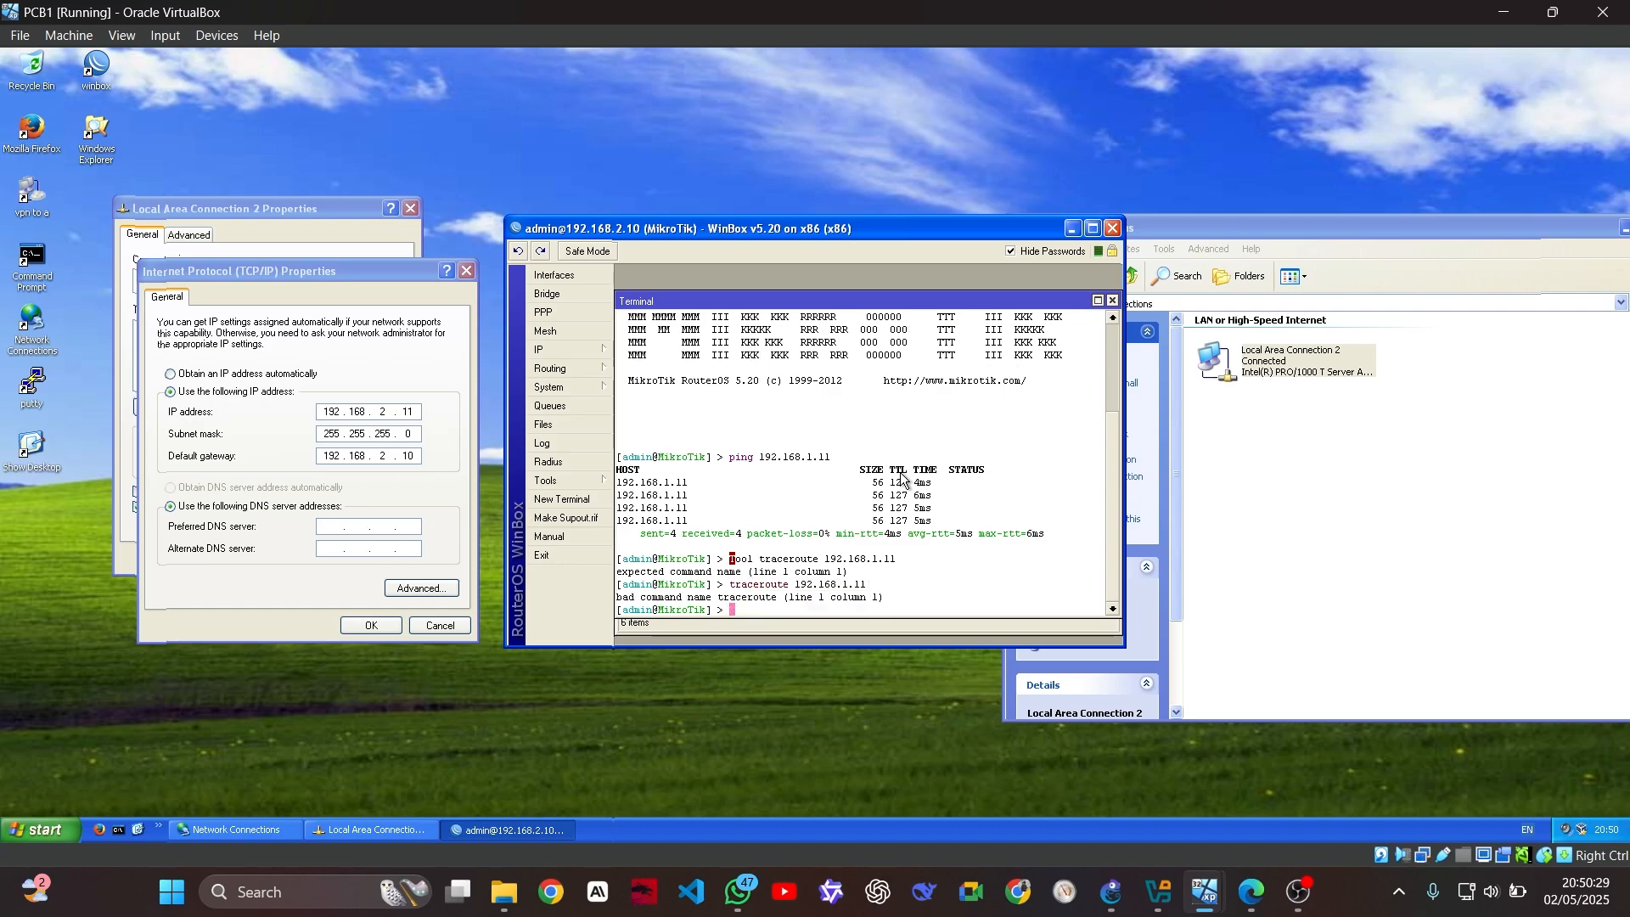
{"action": "key", "text": "Up"}
{"action": "key", "text": "Up"}
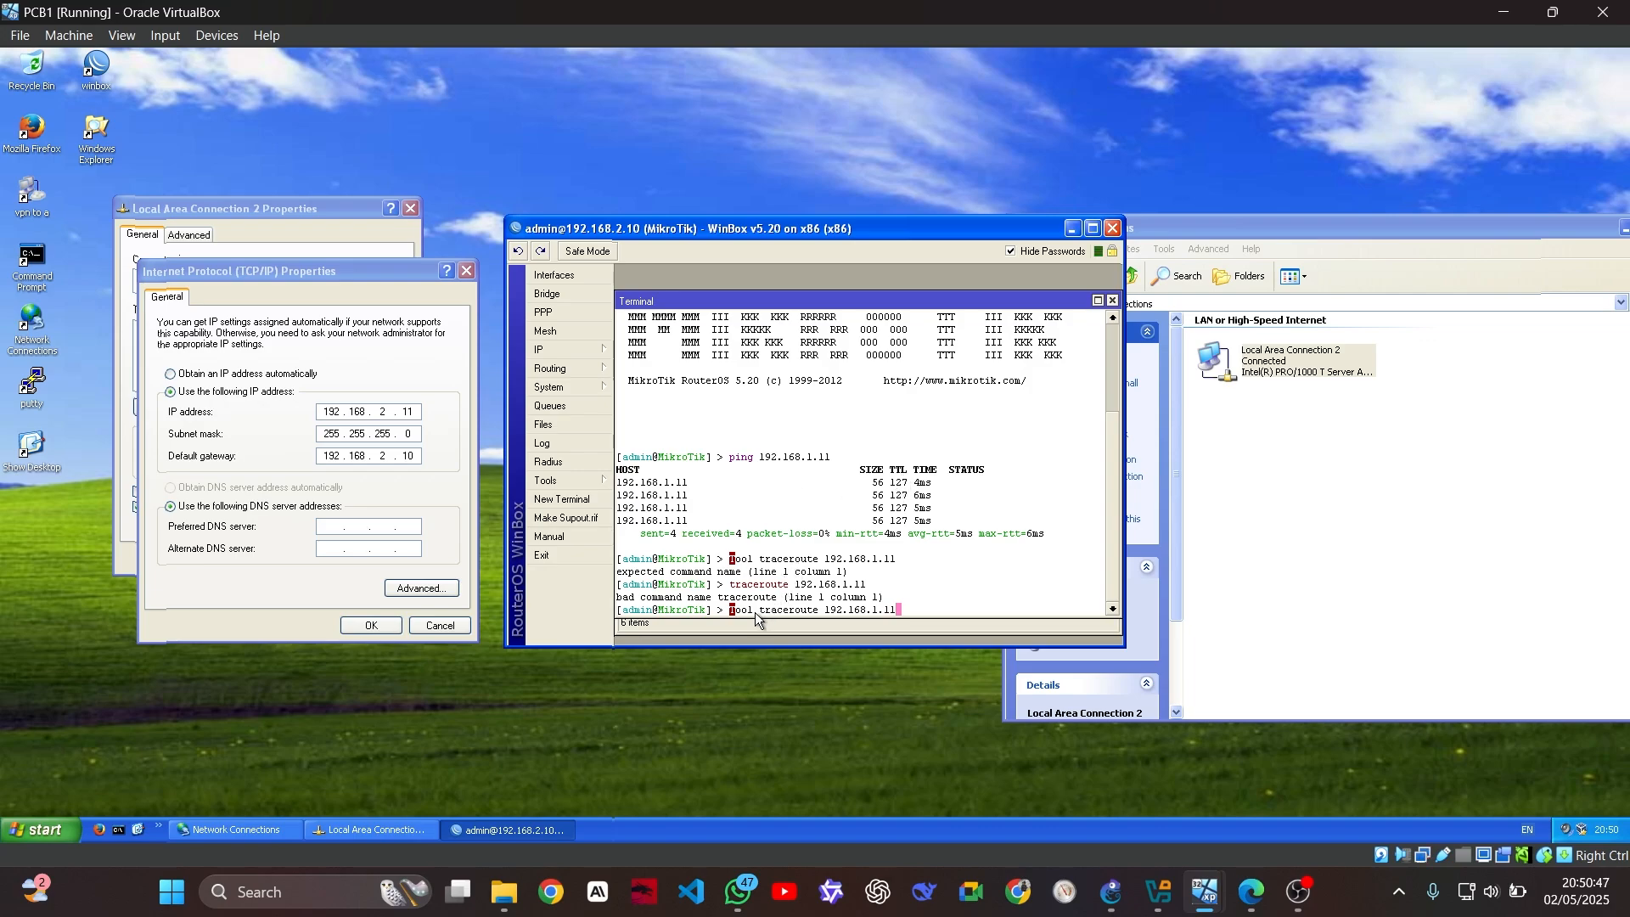
Correct the first letter and run 'tool traceroute 192.168.1.11', showing hops 10.10.10.1 then 192.168.1.11
{"action": "key", "text": "Left"}
{"action": "key", "text": "Left"}
{"action": "key", "text": "Left"}
{"action": "key", "text": "Left"}
{"action": "key", "text": "Left"}
{"action": "key", "text": "Left"}
{"action": "key", "text": "Left"}
{"action": "key", "text": "Left"}
{"action": "key", "text": "Left"}
{"action": "key", "text": "Left"}
{"action": "key", "text": "Left"}
{"action": "key", "text": "Left"}
{"action": "key", "text": "Left"}
{"action": "key", "text": "Left"}
{"action": "key", "text": "Left"}
{"action": "key", "text": "Left"}
{"action": "key", "text": "Left"}
{"action": "key", "text": "Left"}
{"action": "key", "text": "Left"}
{"action": "key", "text": "Left"}
{"action": "key", "text": "Left"}
{"action": "key", "text": "Left"}
{"action": "key", "text": "Left"}
{"action": "key", "text": "Left"}
{"action": "key", "text": "Left"}
{"action": "key", "text": "Left"}
{"action": "key", "text": "Left"}
{"action": "key", "text": "Left"}
{"action": "key", "text": "Delete"}
{"action": "type", "text": "t"}
{"action": "key", "text": "End"}
{"action": "key", "text": "Return"}
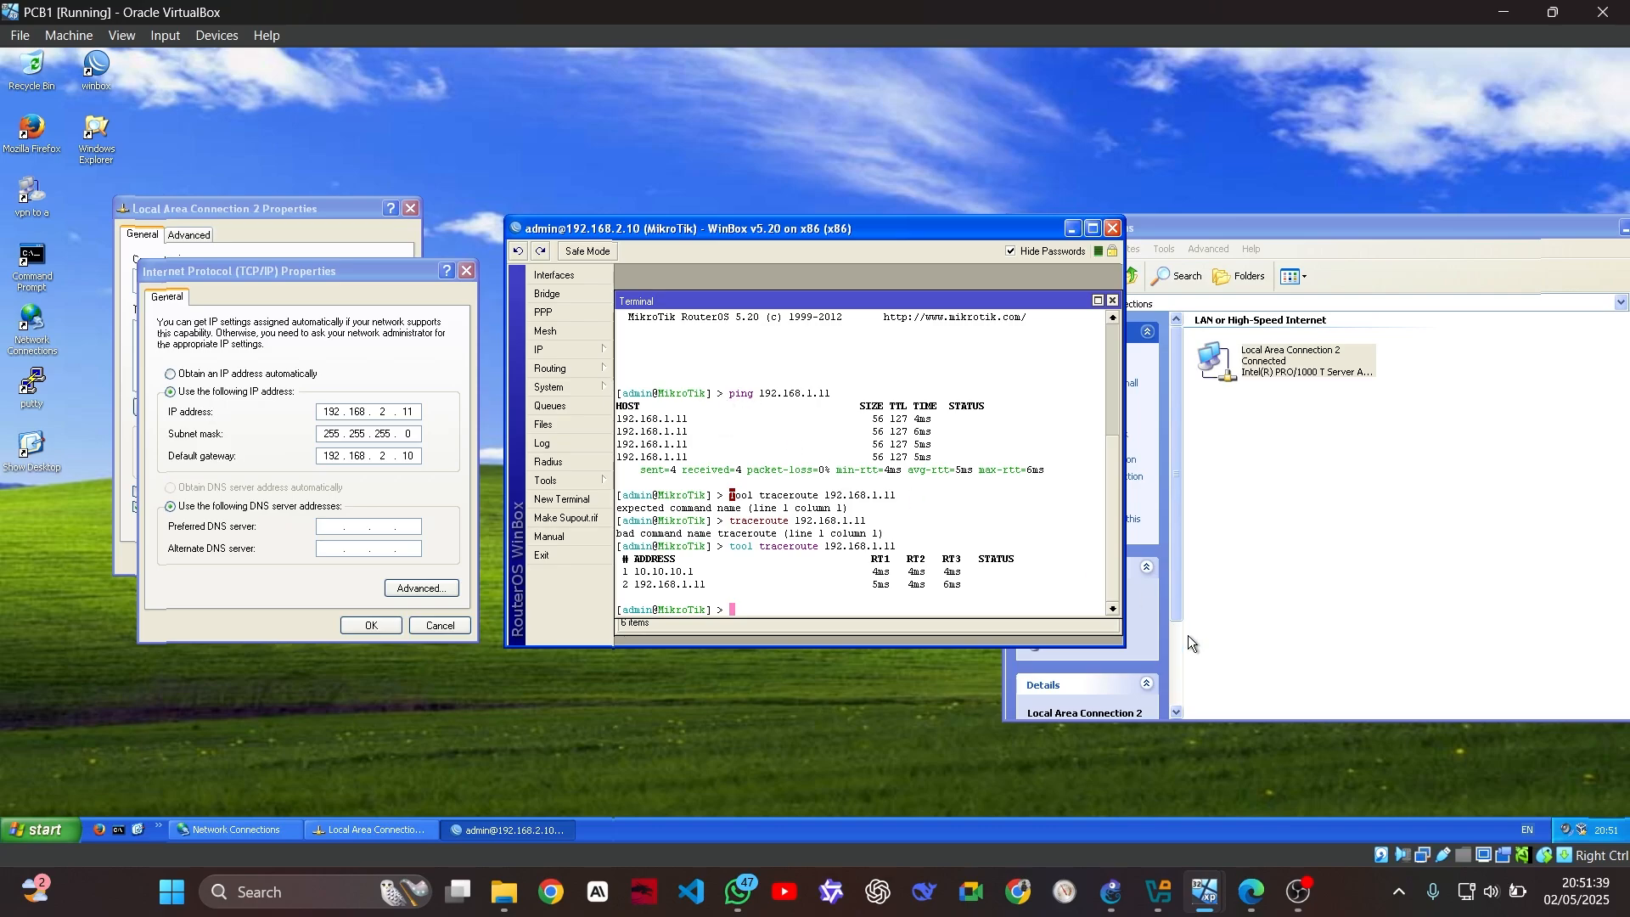
Switch to the PCA1 machine and open a file browser there
{"action": "mouse_move", "coordinate": [1205, 891]}
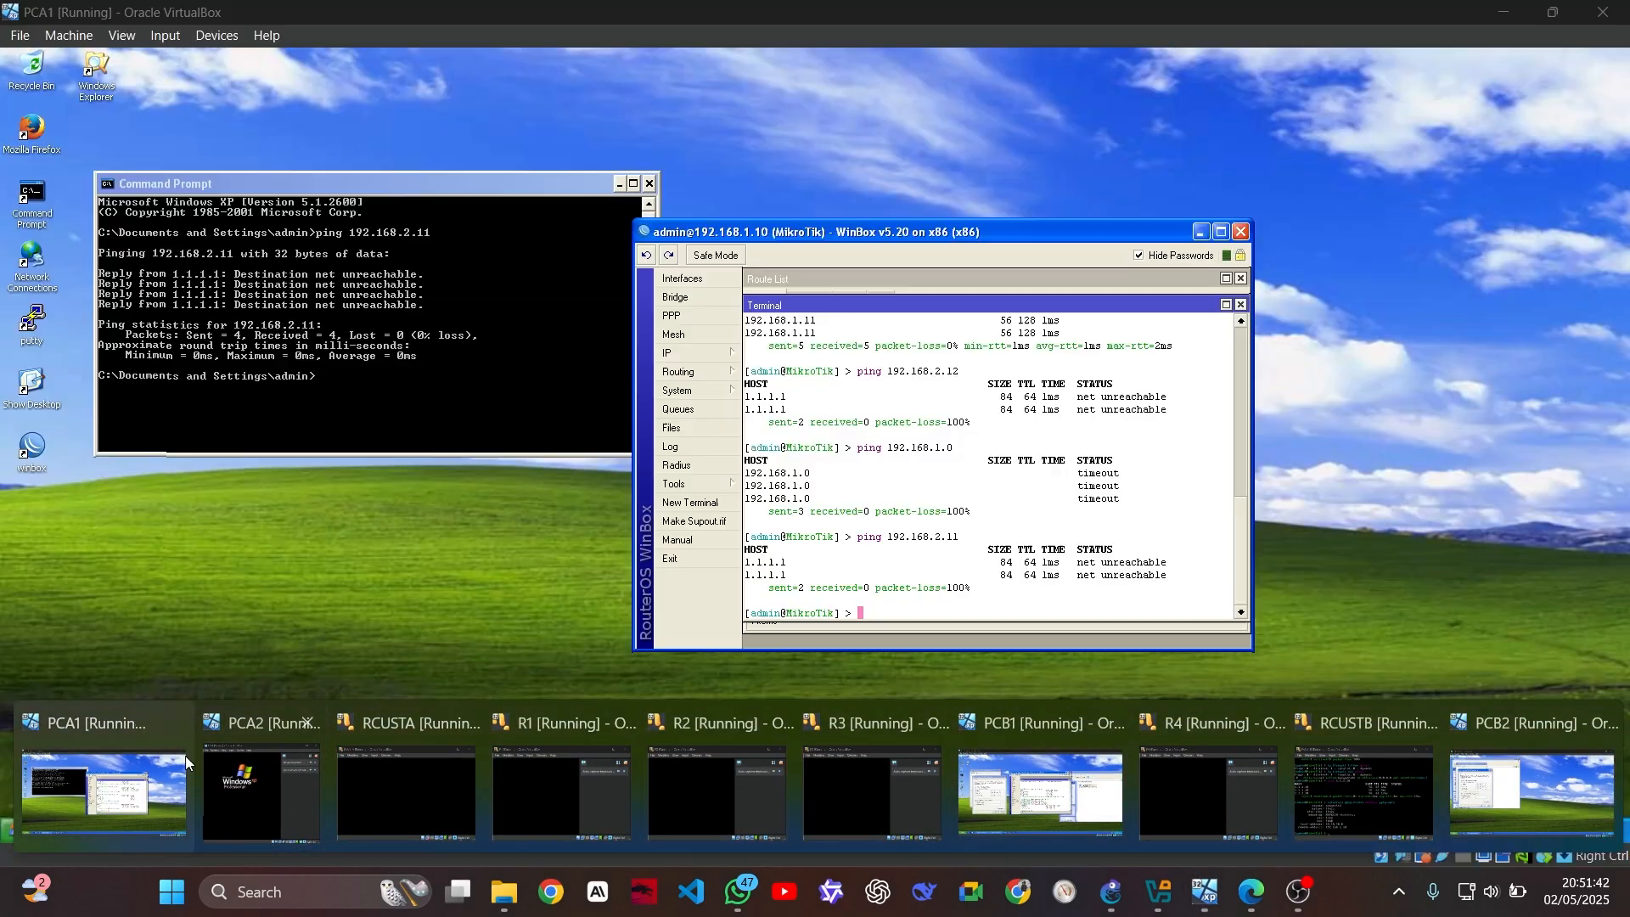
{"action": "left_click", "coordinate": [182, 764]}
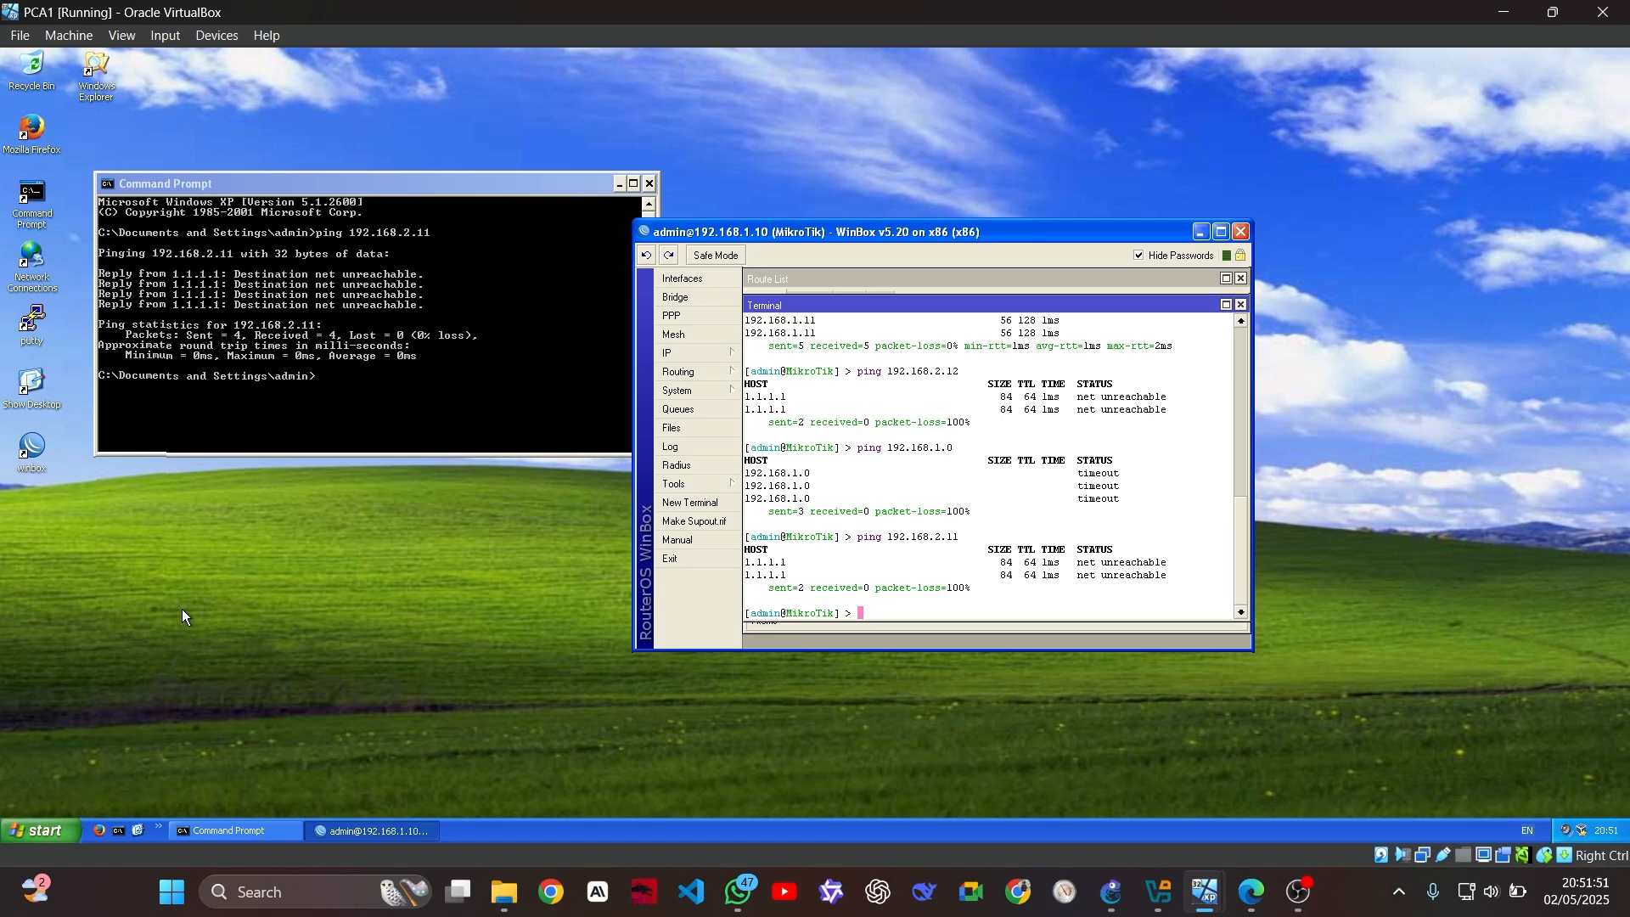
{"action": "double_click", "coordinate": [97, 75]}
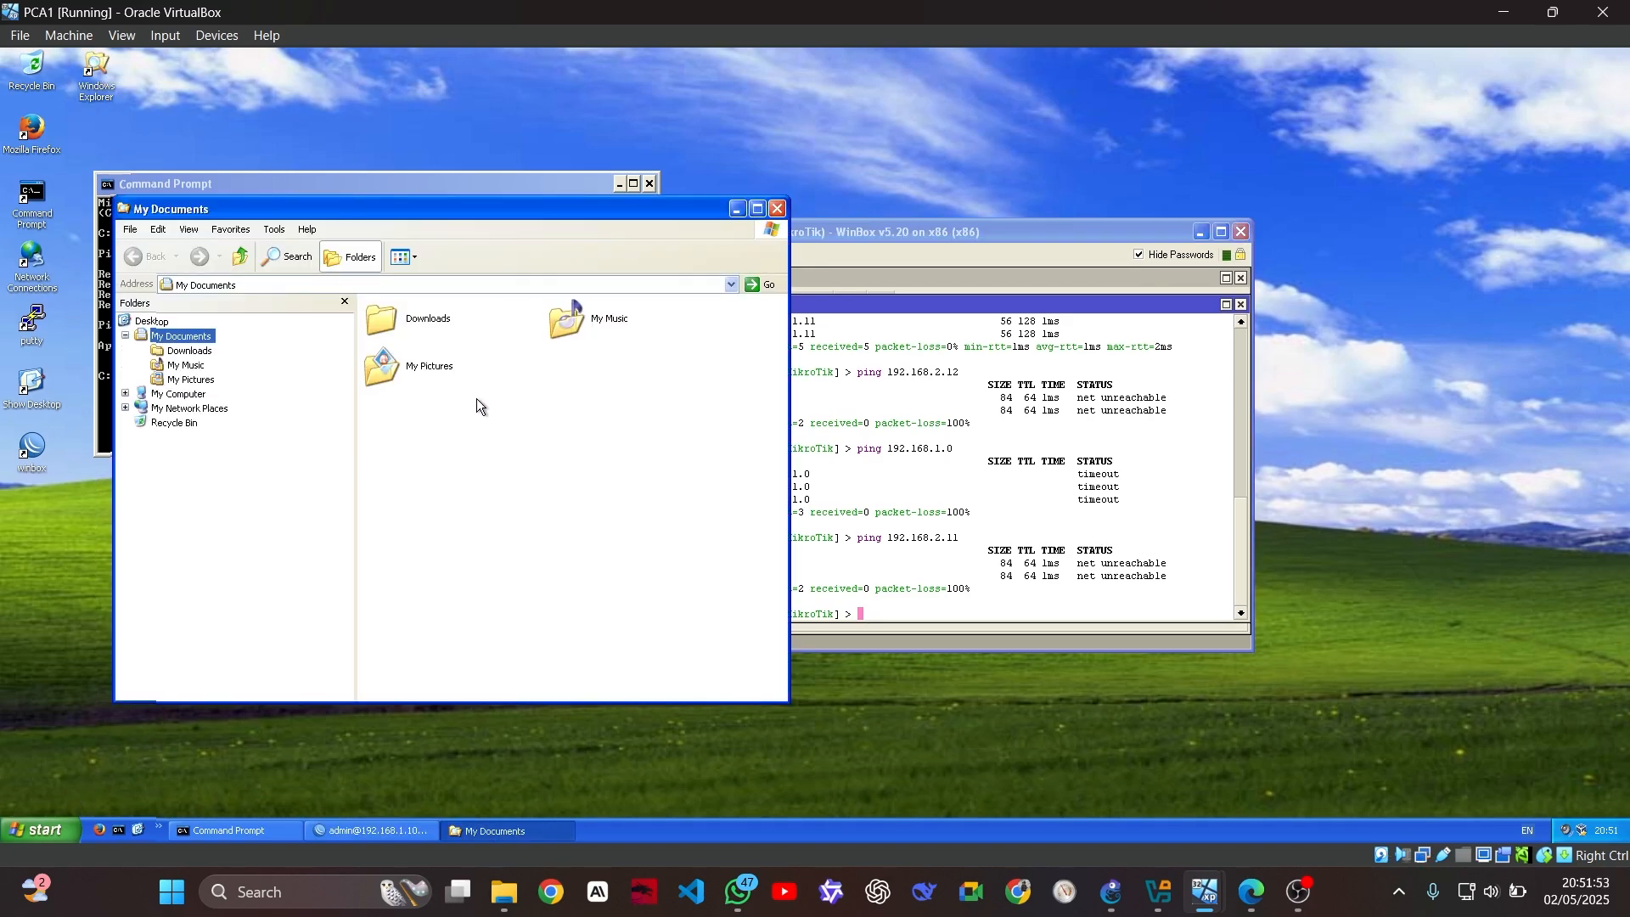
On the host, search Downloads for 'xampp' and drag the XAMPP installer toward PCA1
{"action": "left_click", "coordinate": [503, 891]}
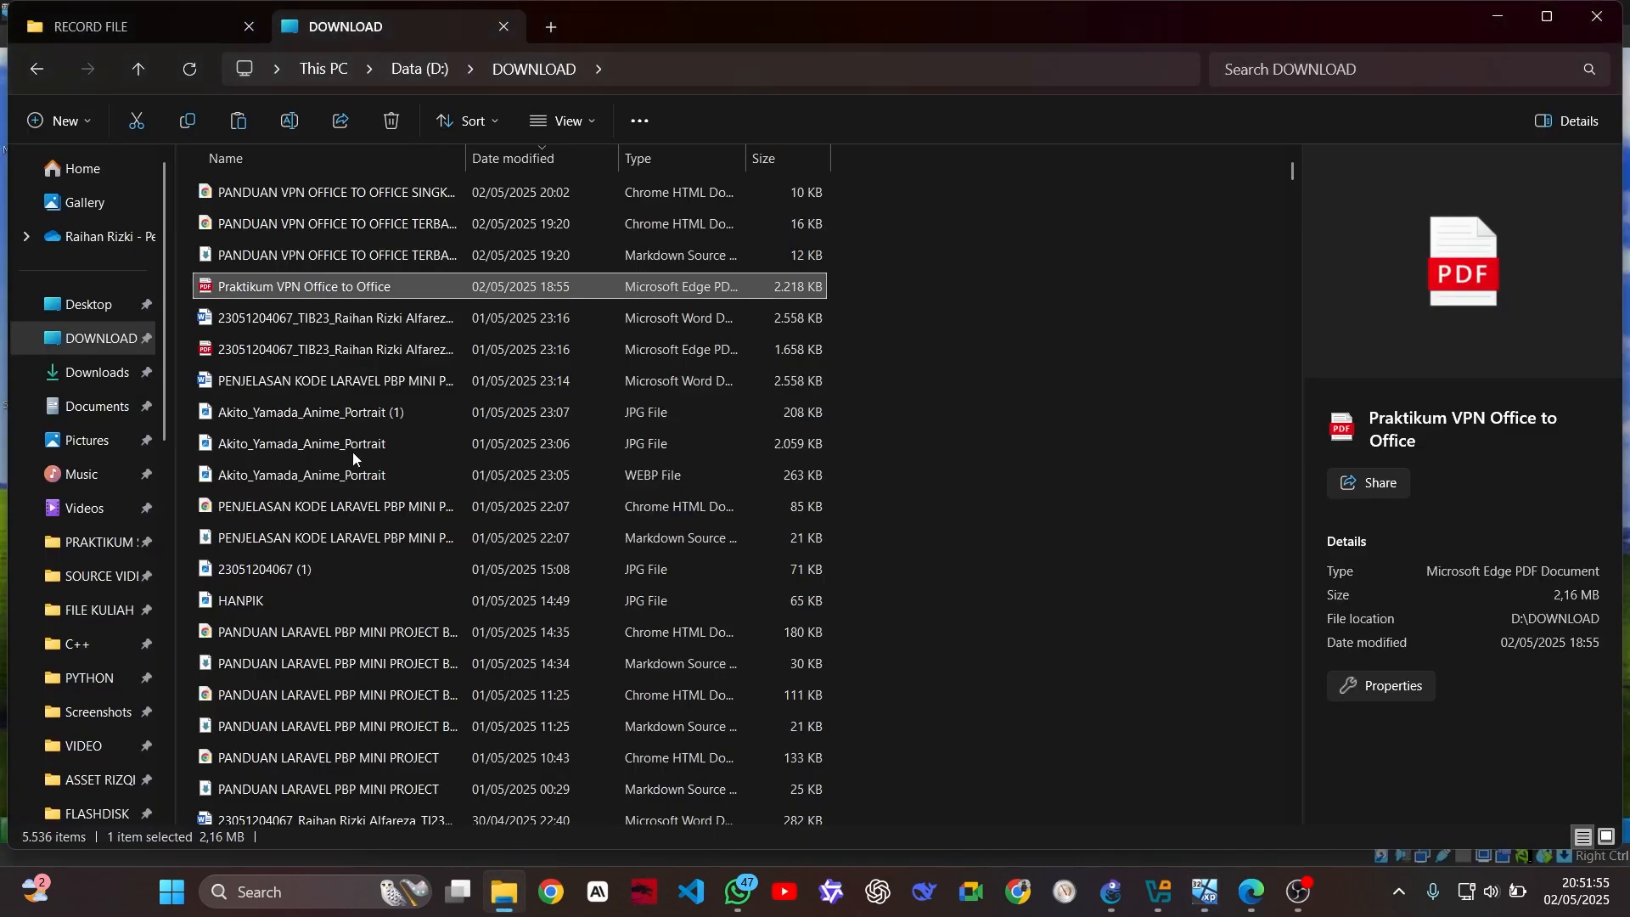
{"action": "left_click", "coordinate": [172, 17]}
{"action": "left_click", "coordinate": [465, 28]}
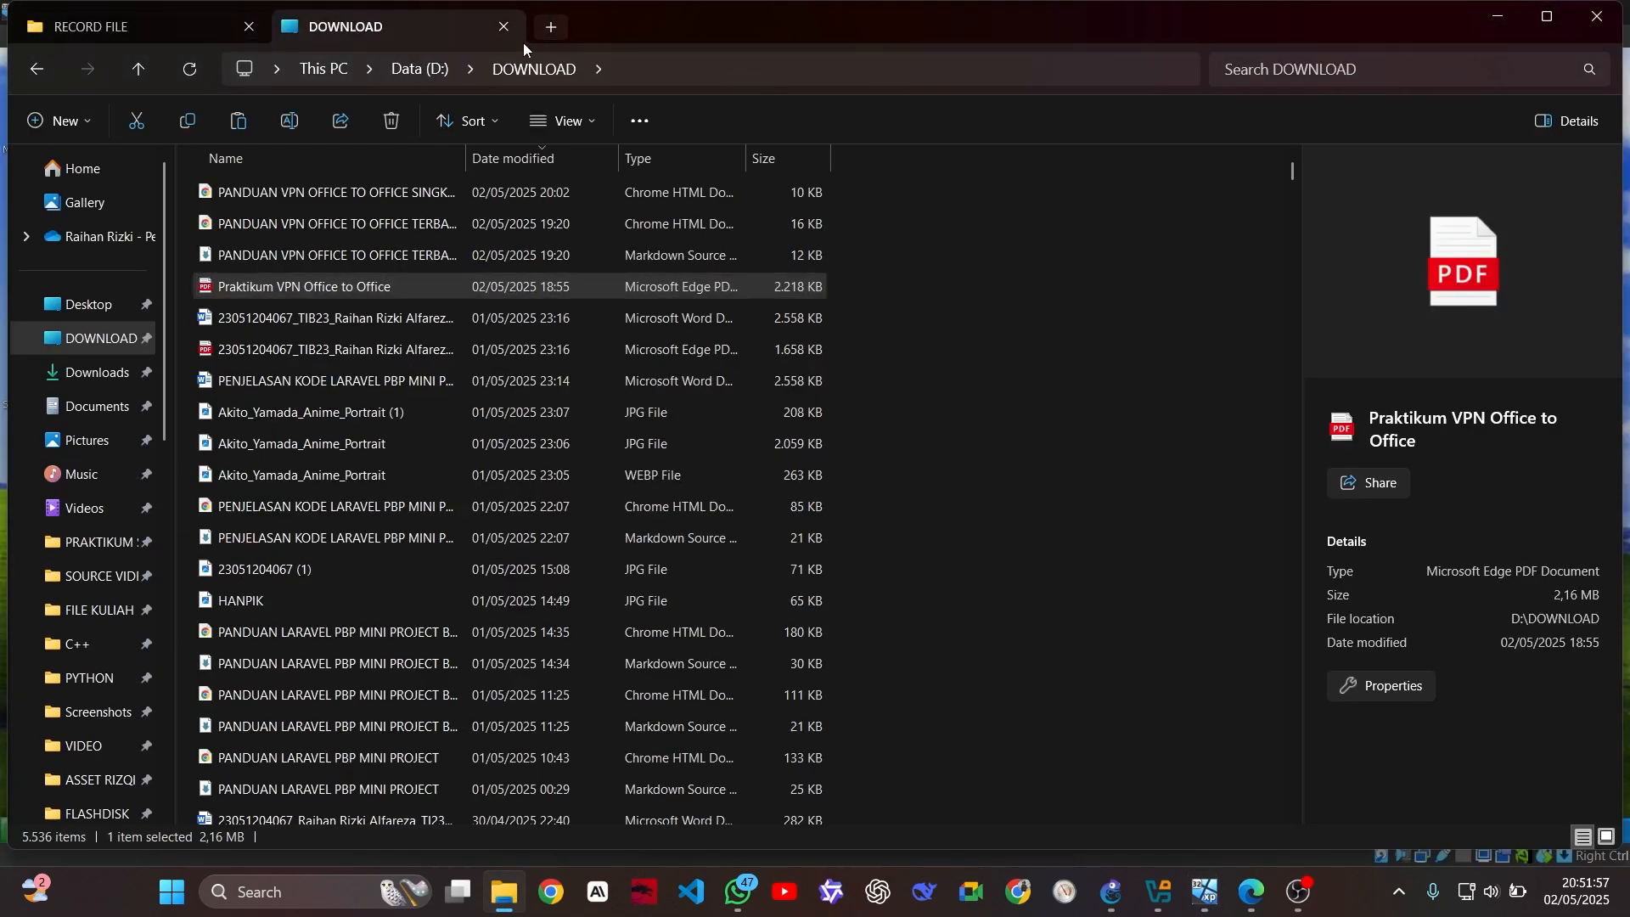
{"action": "left_click", "coordinate": [550, 26]}
{"action": "left_click", "coordinate": [107, 297]}
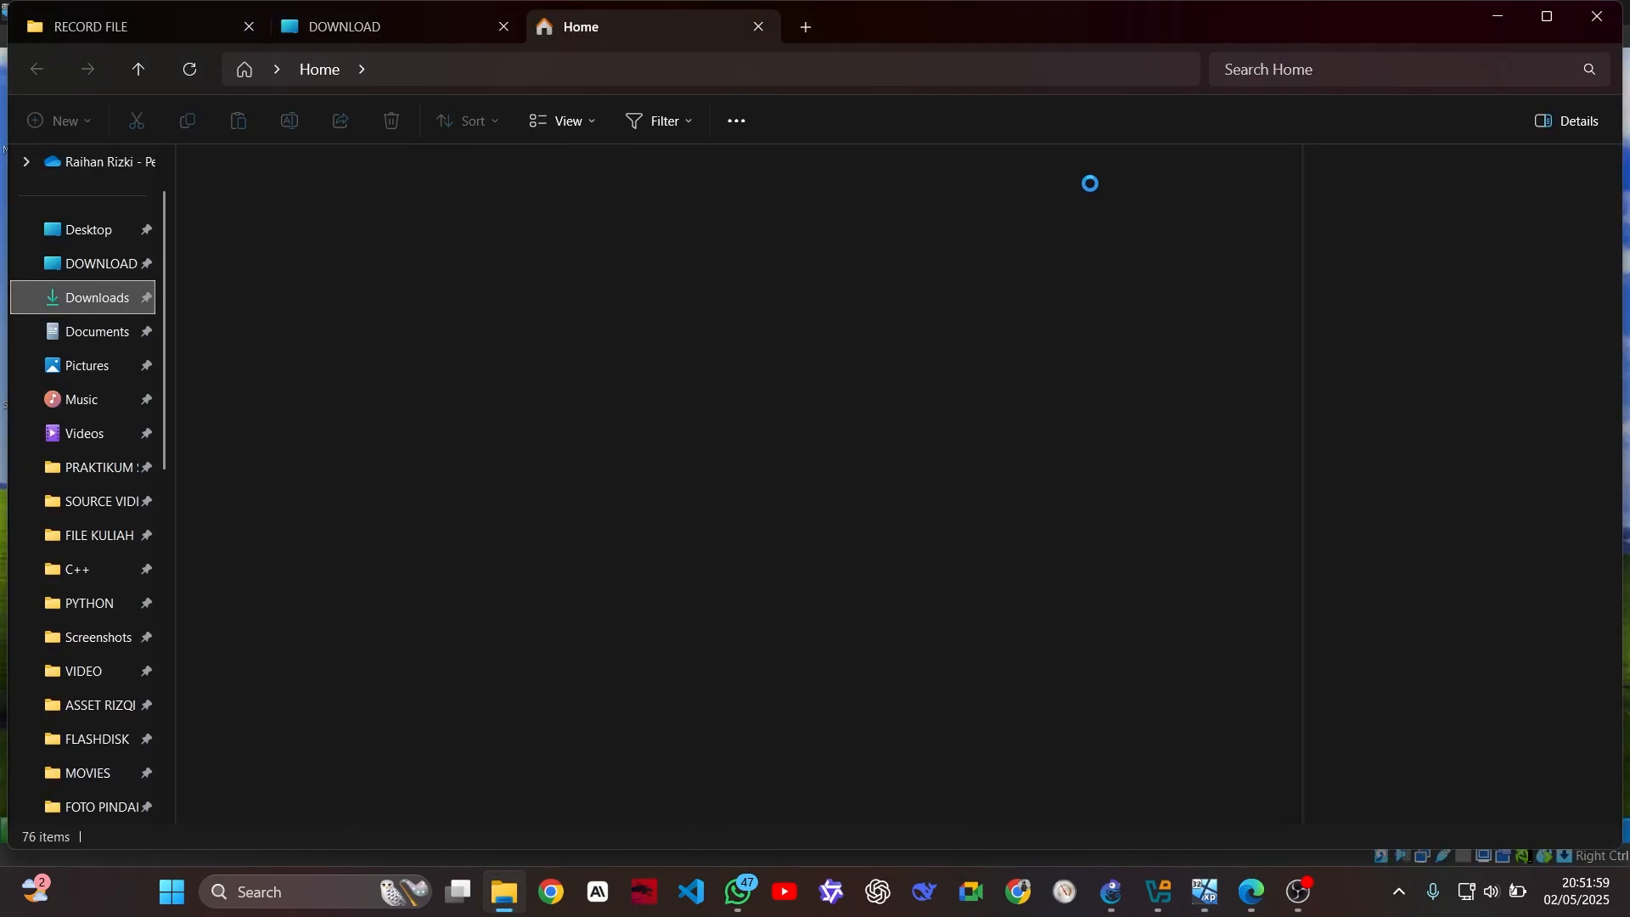
{"action": "left_click", "coordinate": [1288, 67]}
{"action": "type", "text": "xampp"}
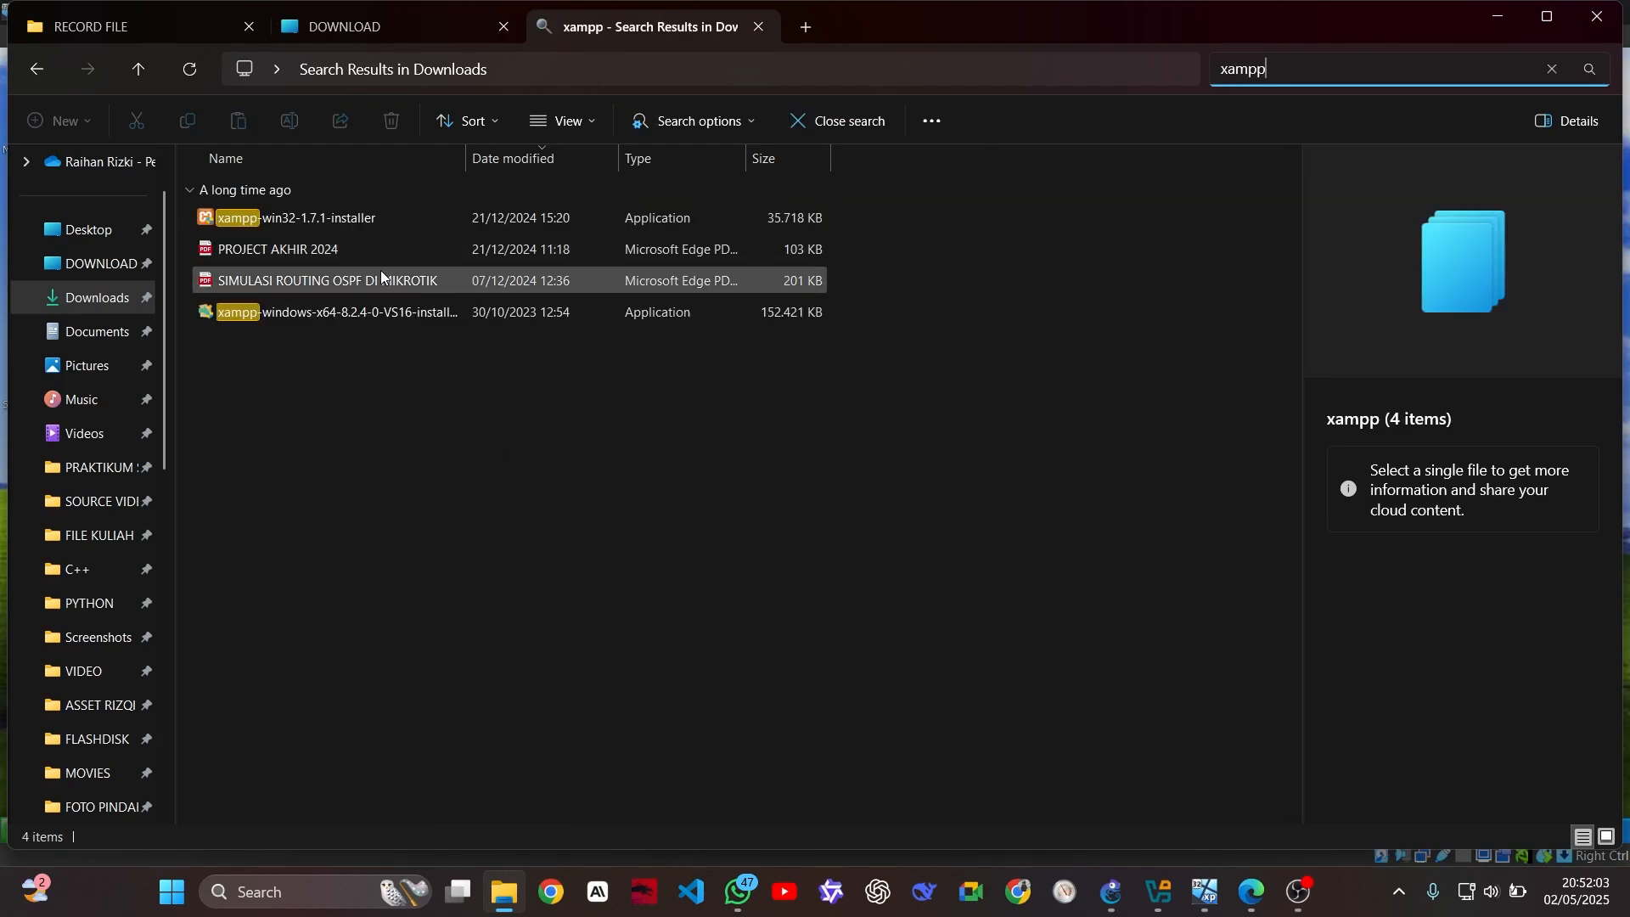
{"action": "left_click_drag", "start_coordinate": [370, 215], "coordinate": [743, 225]}
{"action": "key", "text": "alt+Tab"}
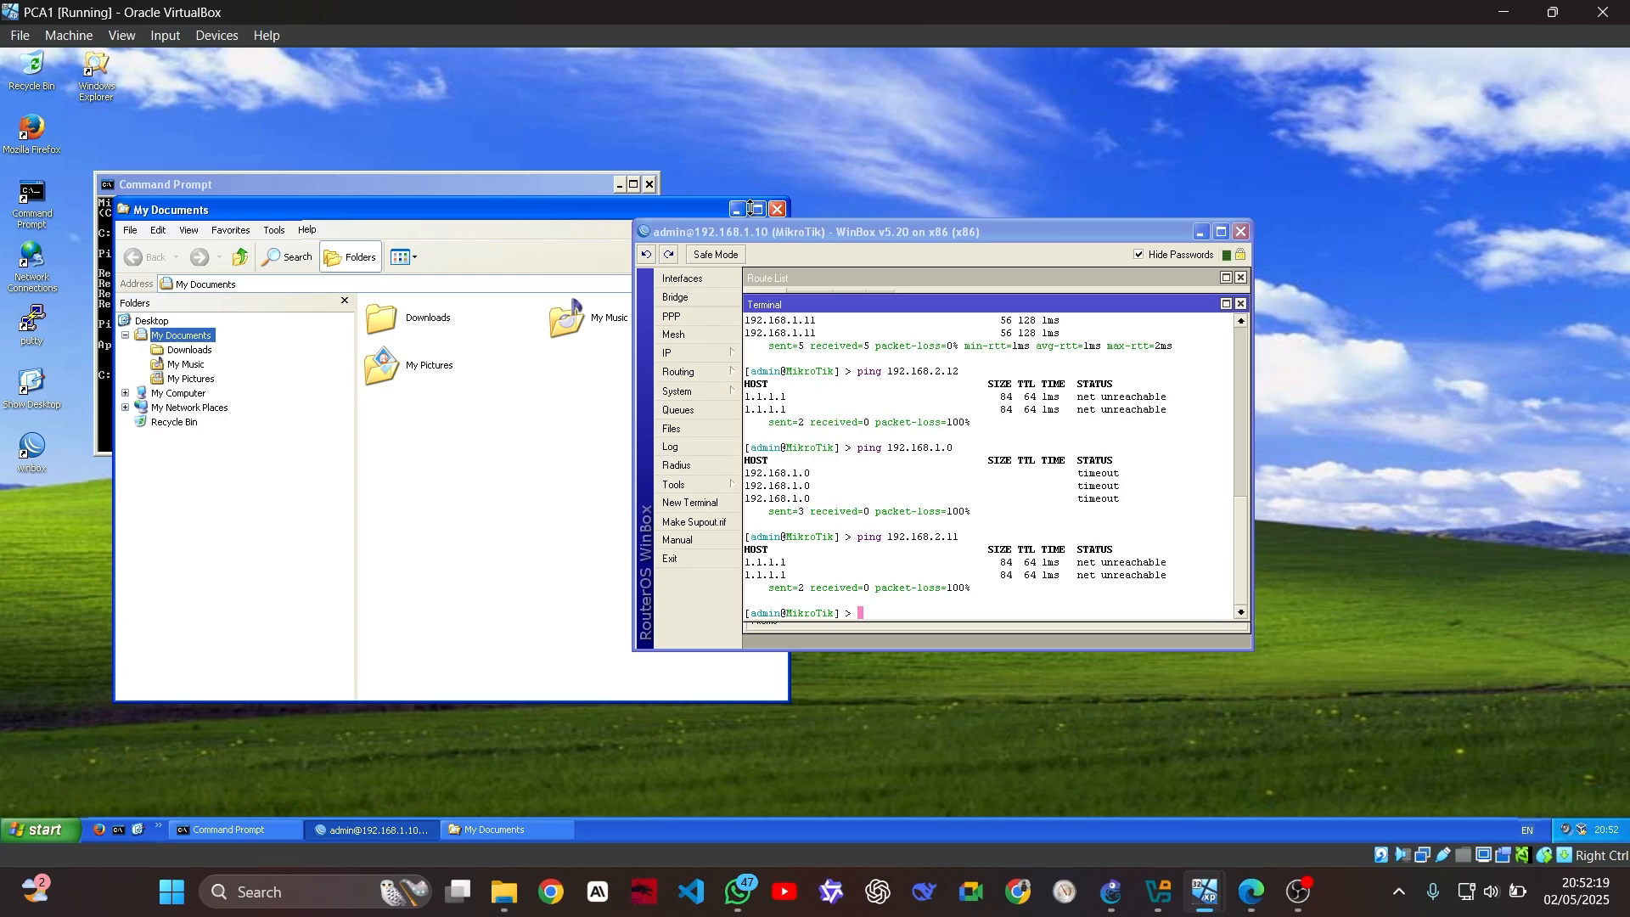
Bring My Documents forward, then the WinBox window, and shift WinBox to the right
{"action": "left_click", "coordinate": [522, 832]}
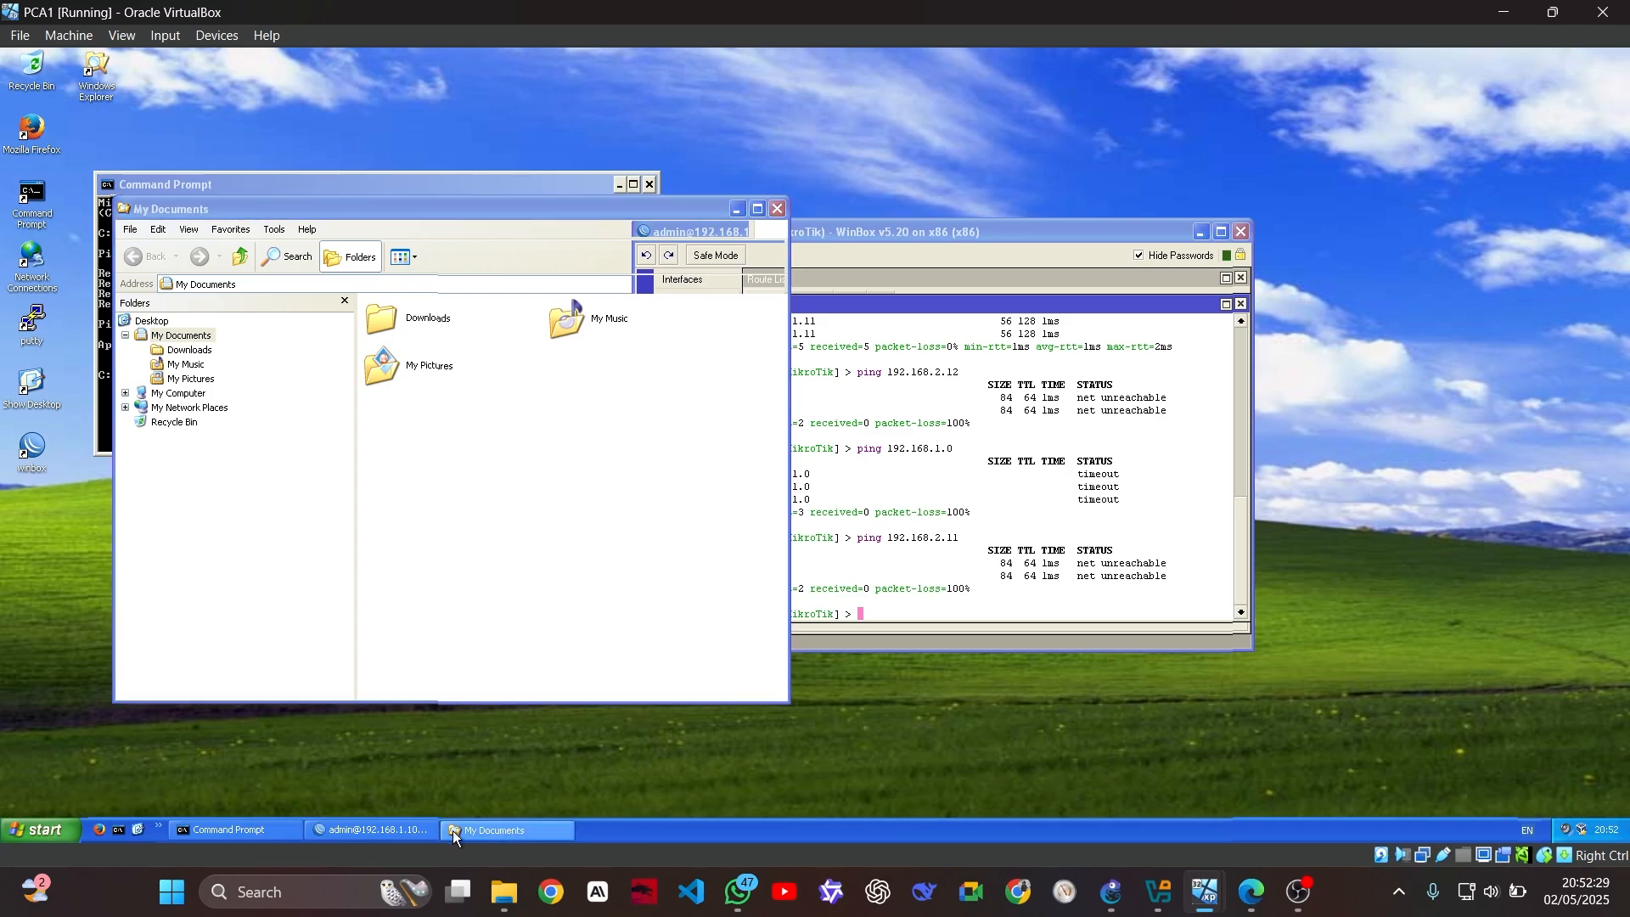
{"action": "left_click", "coordinate": [419, 832]}
{"action": "left_click_drag", "start_coordinate": [798, 235], "coordinate": [929, 237]}
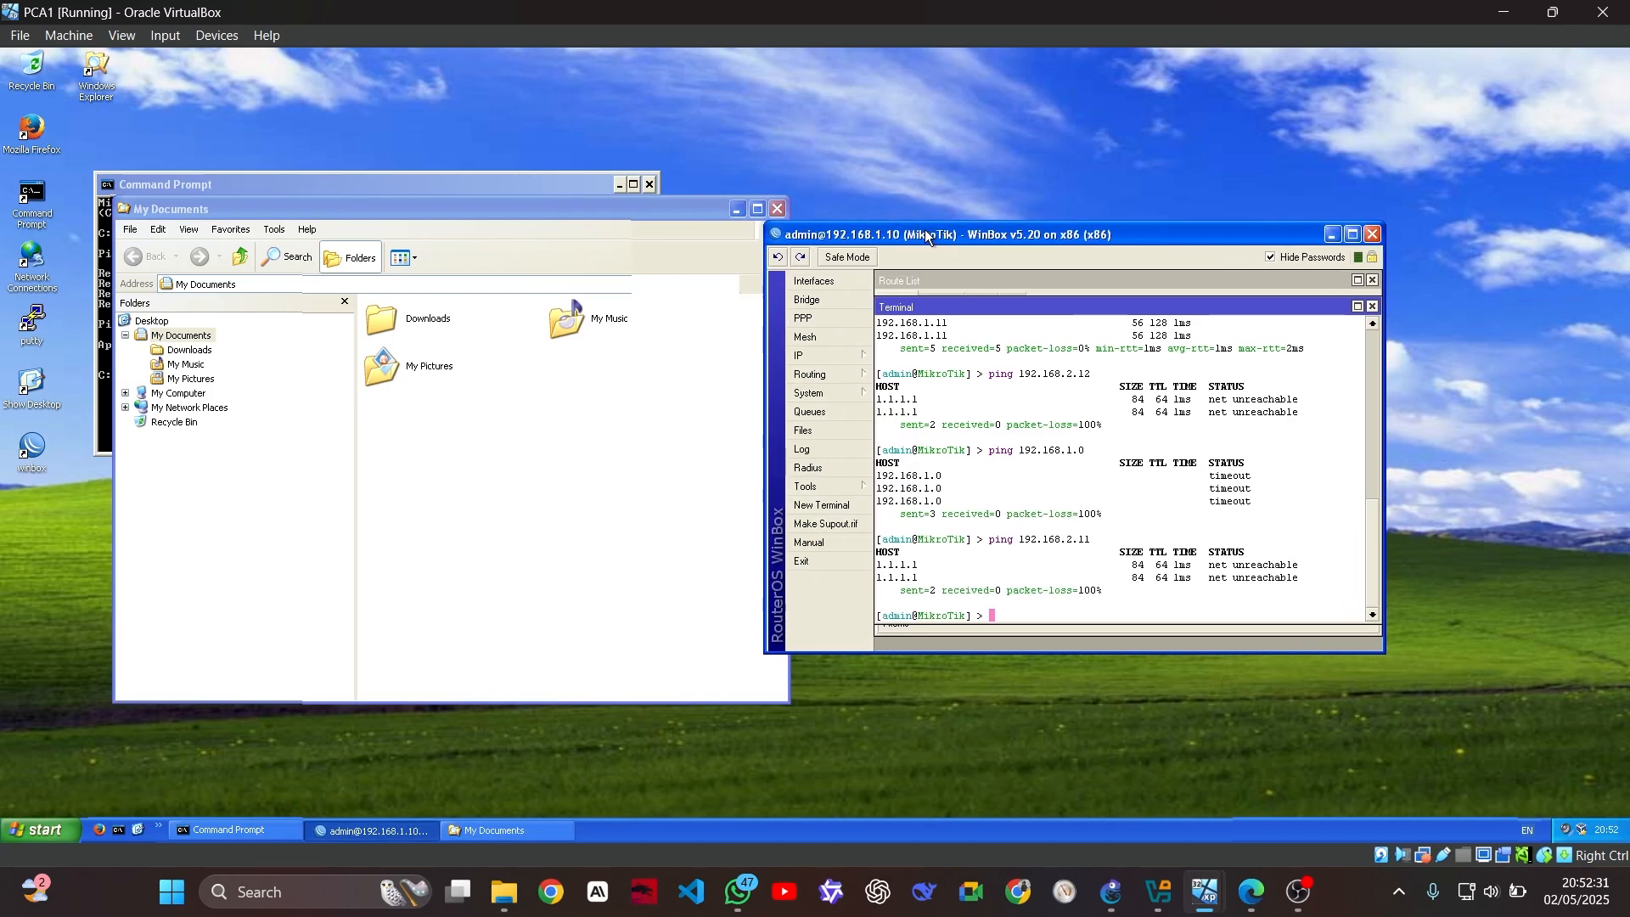
End the stuck My Documents task from Task Manager's Applications list
{"action": "right_click", "coordinate": [665, 836]}
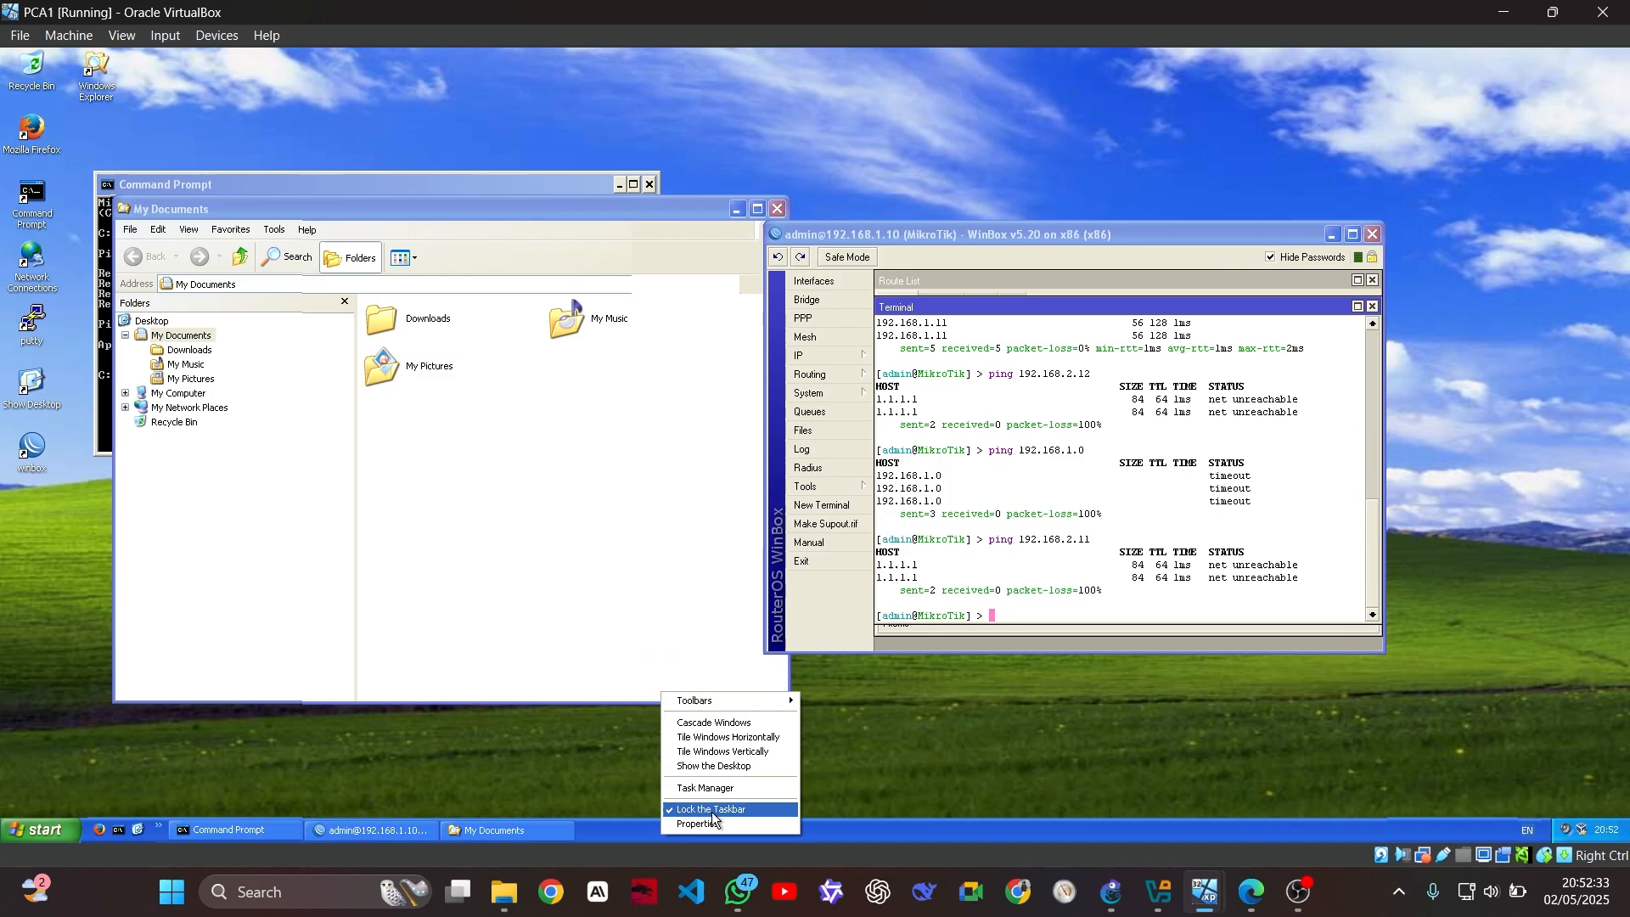
{"action": "left_click", "coordinate": [728, 788]}
{"action": "left_click", "coordinate": [50, 112]}
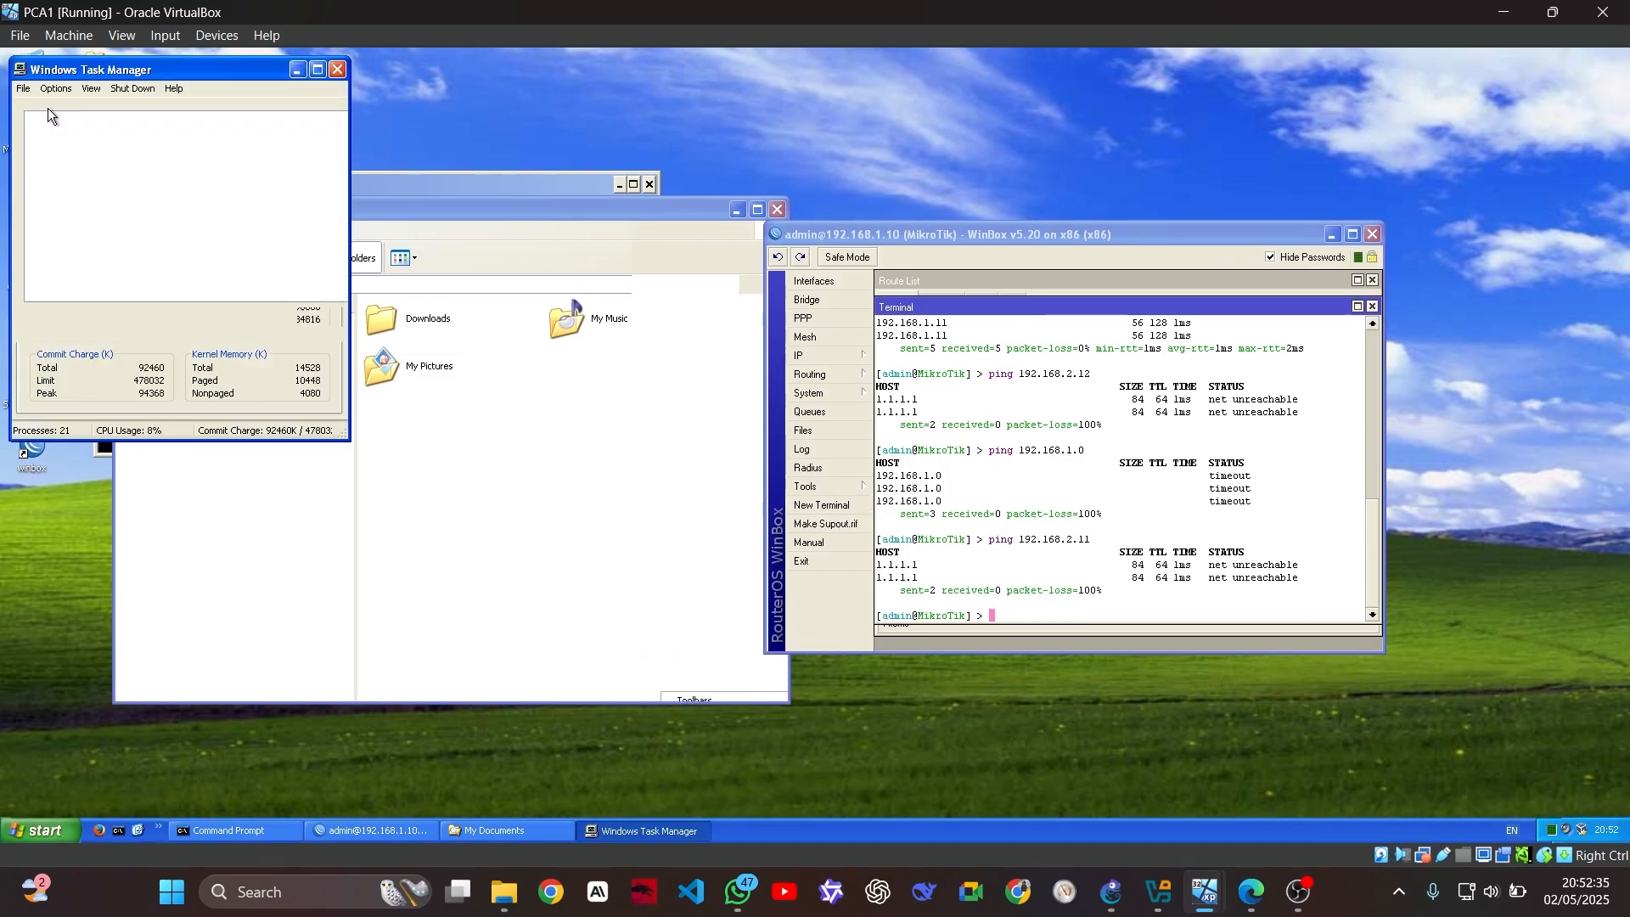
{"action": "left_click", "coordinate": [85, 174]}
{"action": "right_click", "coordinate": [89, 175]}
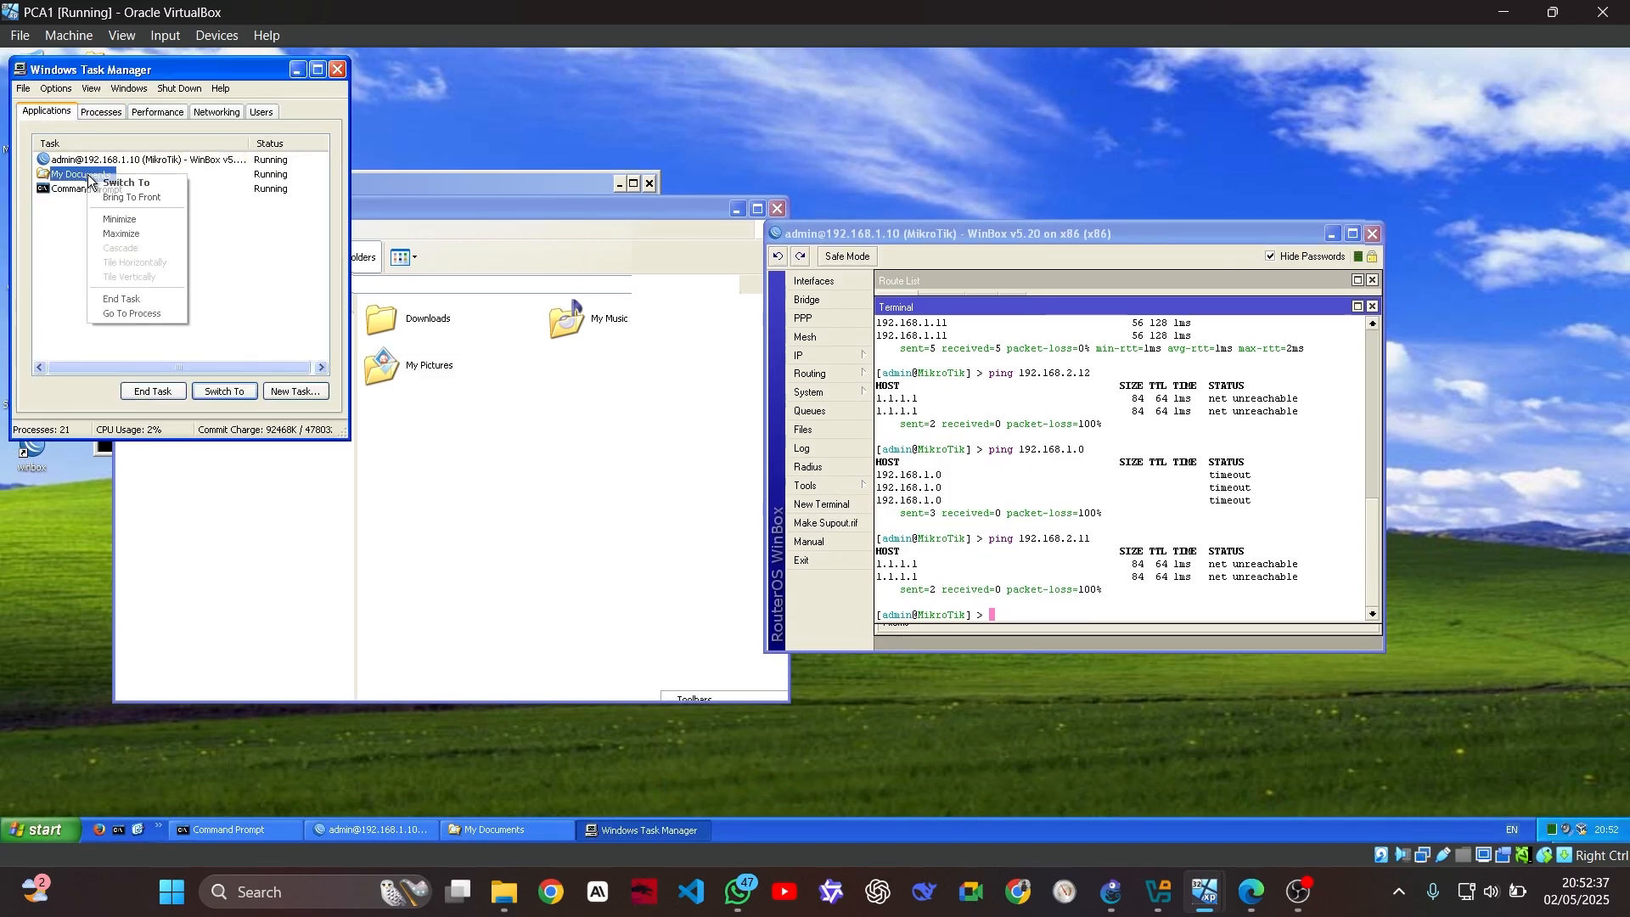
{"action": "left_click", "coordinate": [122, 298]}
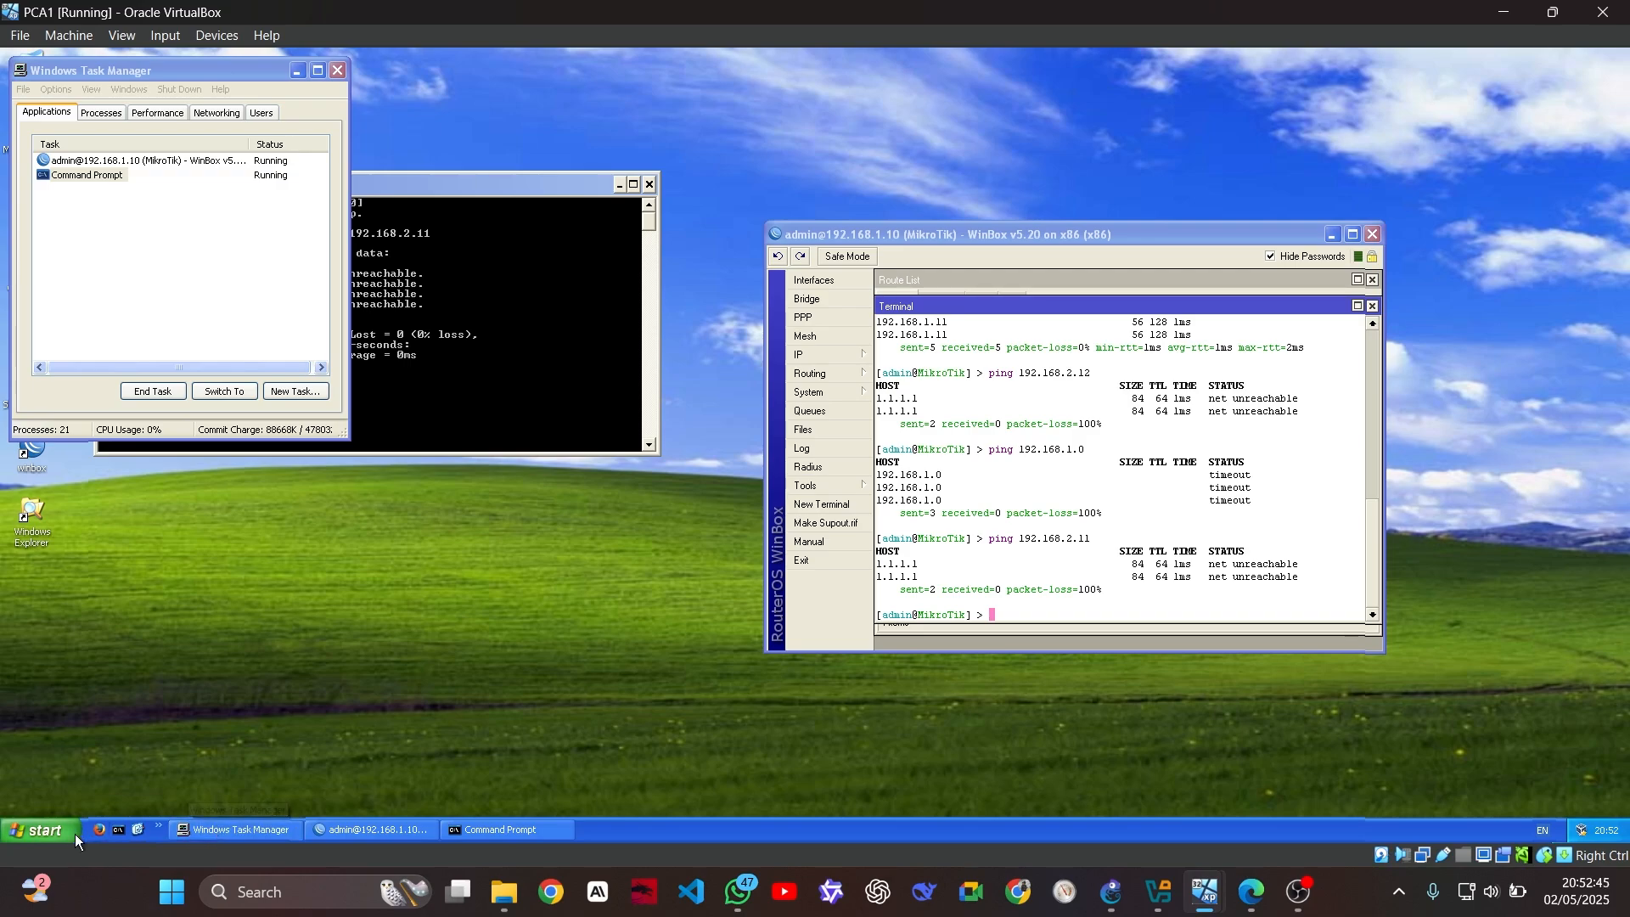
Open a fresh Explorer window at Local Disk (C:) and drag the host's XAMPP installer over it
{"action": "double_click", "coordinate": [27, 513]}
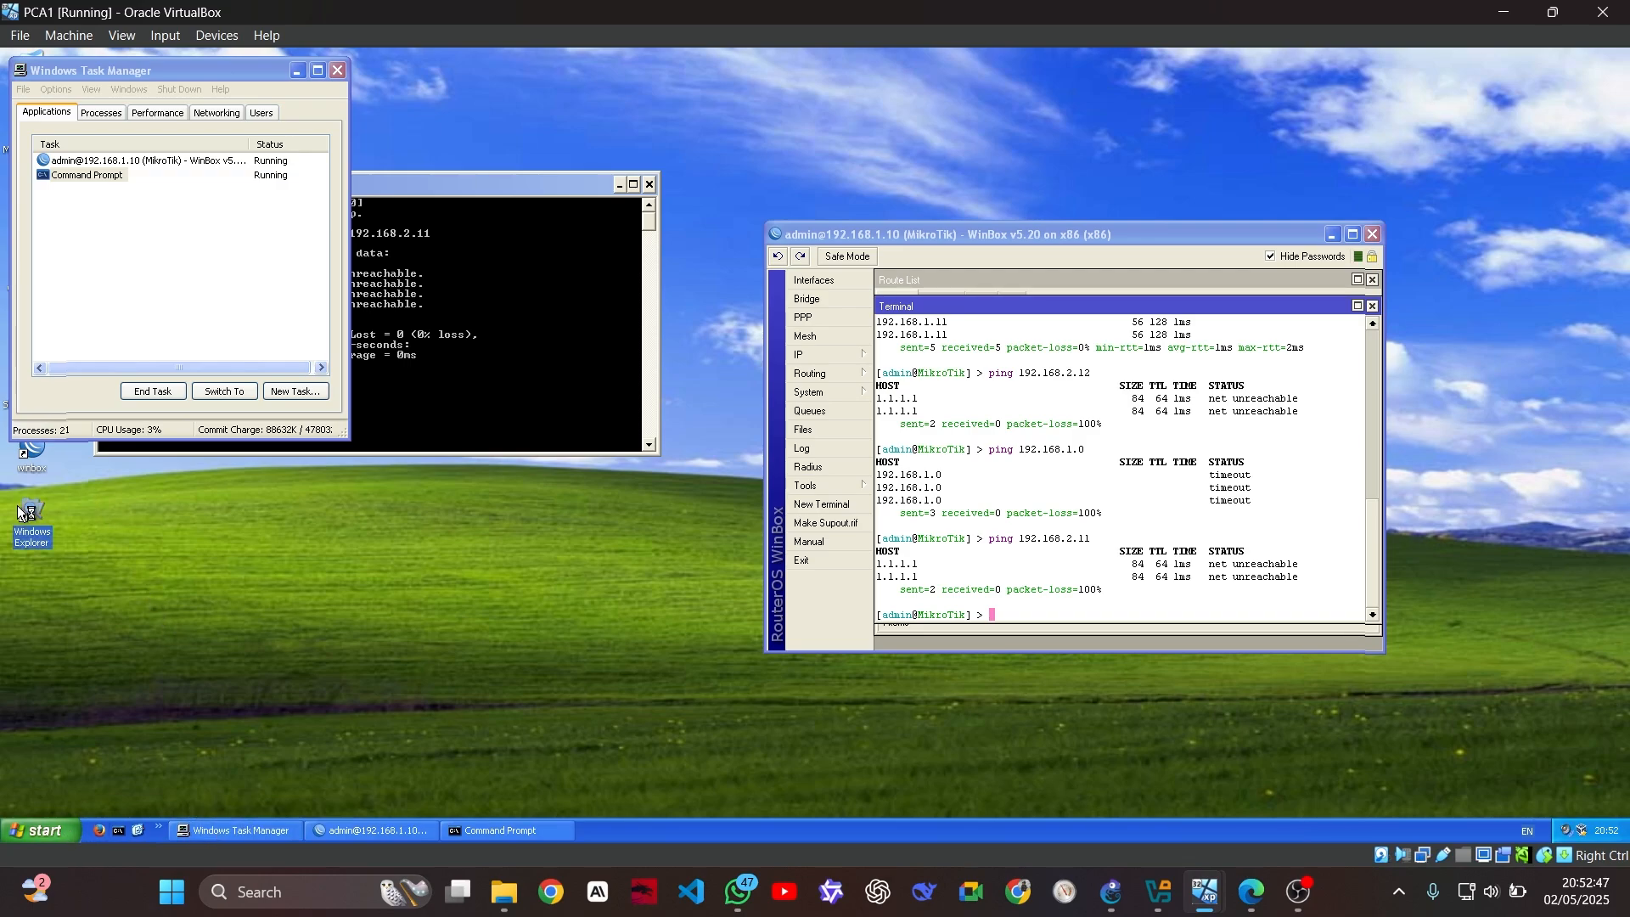
{"action": "left_click_drag", "start_coordinate": [542, 173], "coordinate": [964, 231]}
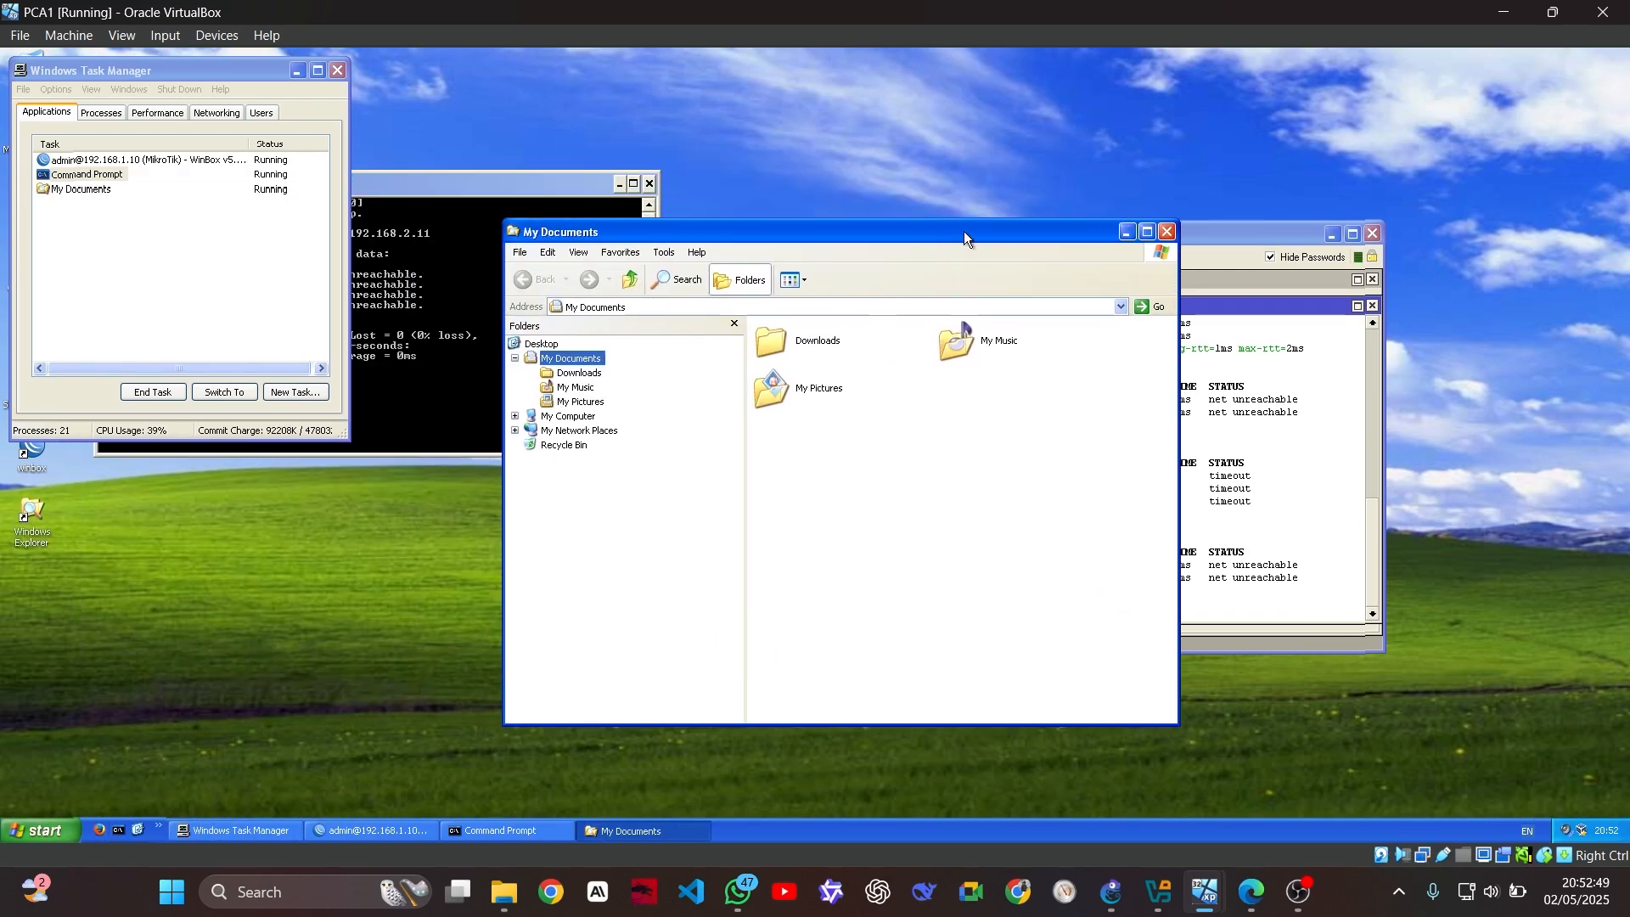
{"action": "left_click", "coordinate": [568, 416]}
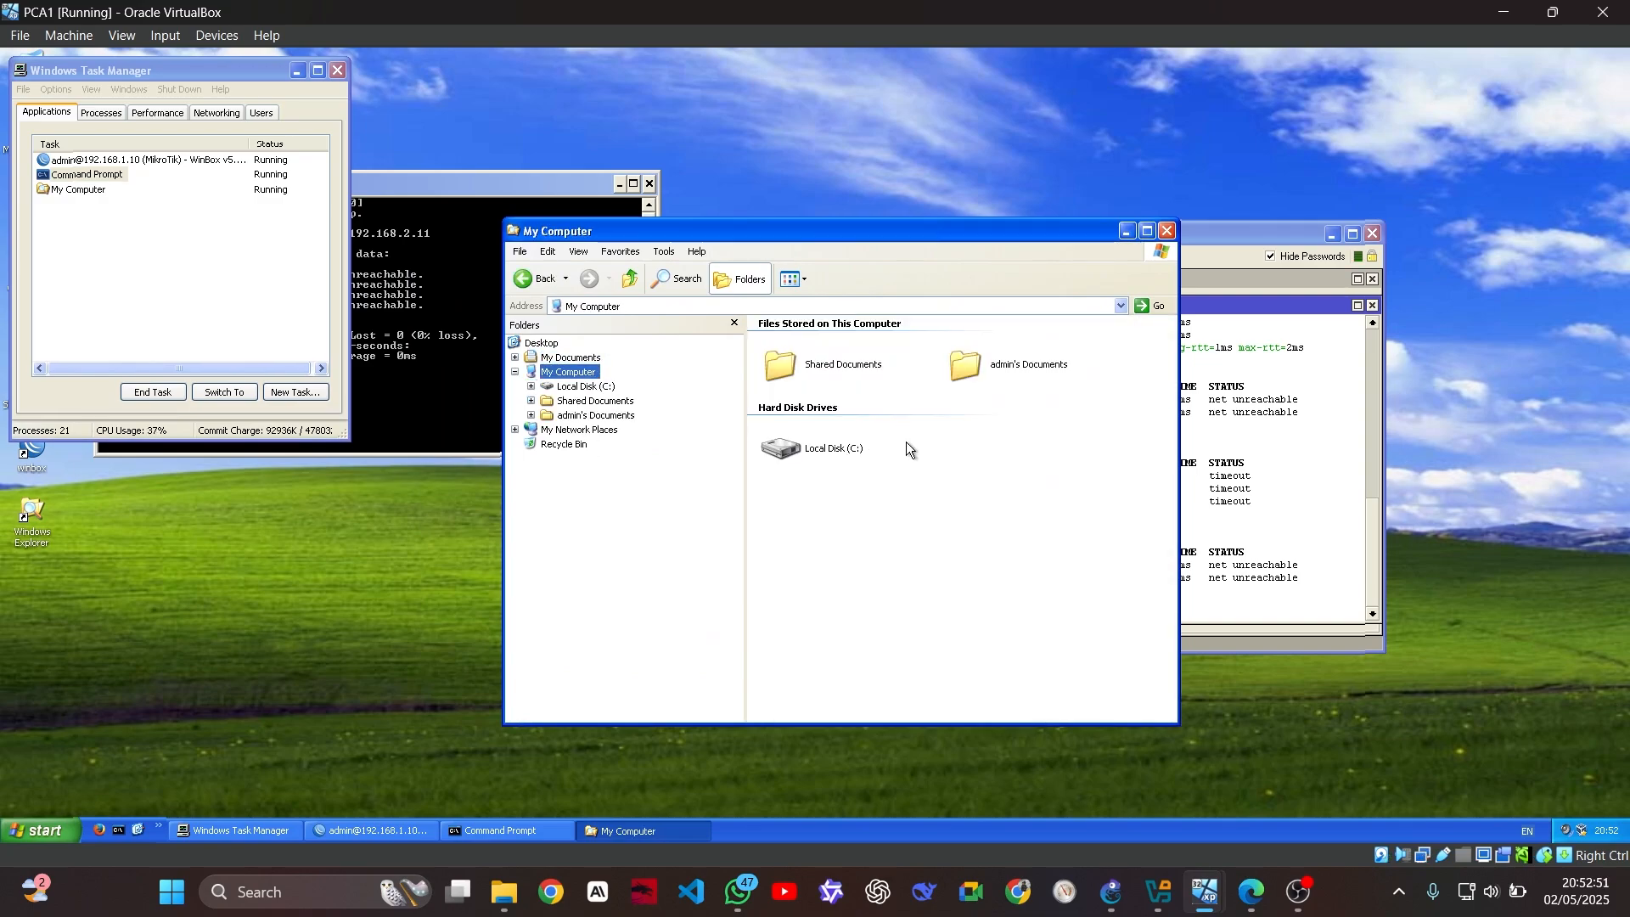
{"action": "left_click", "coordinate": [831, 450]}
{"action": "left_click", "coordinate": [836, 452]}
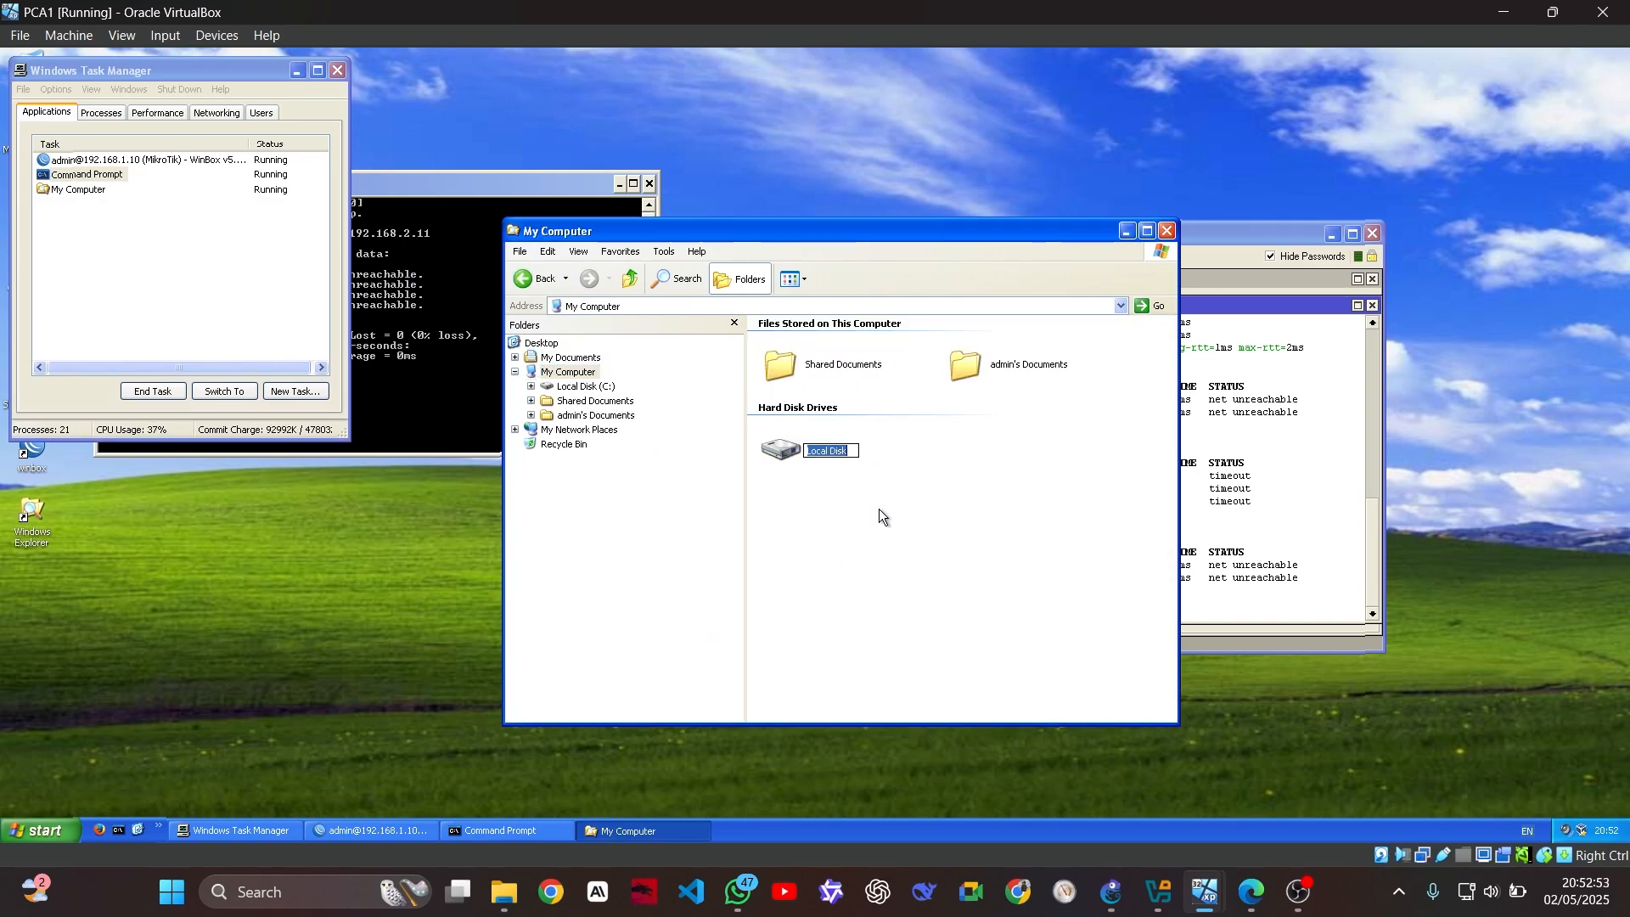
{"action": "left_click", "coordinate": [832, 444]}
{"action": "double_click", "coordinate": [832, 446]}
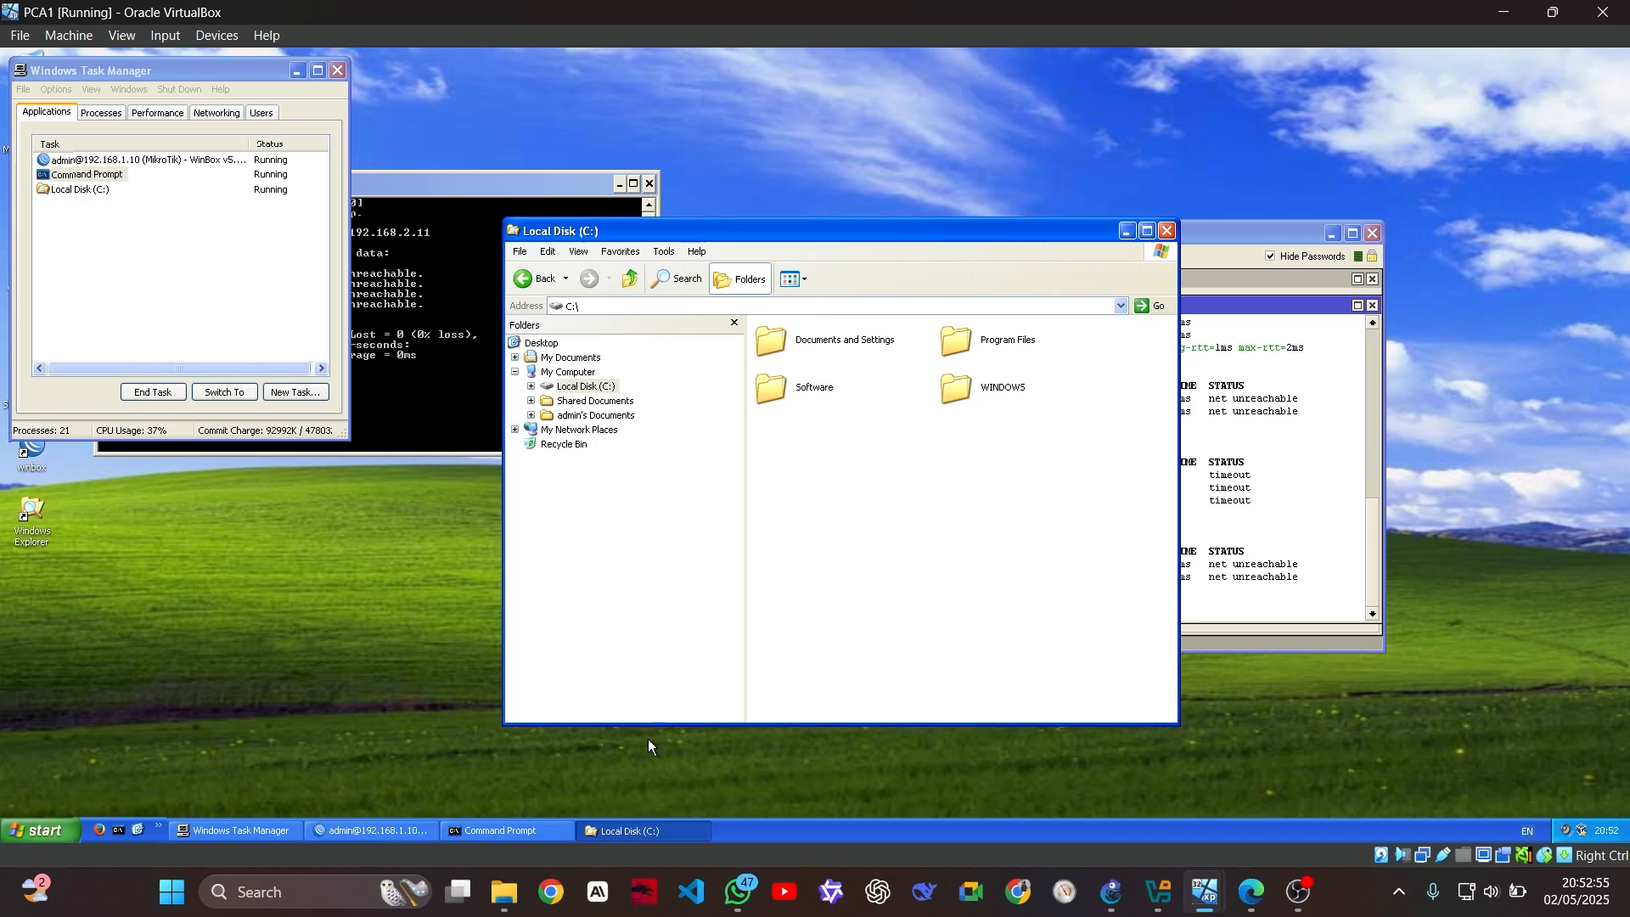
{"action": "left_click", "coordinate": [507, 887]}
{"action": "left_click_drag", "start_coordinate": [308, 216], "coordinate": [463, 246]}
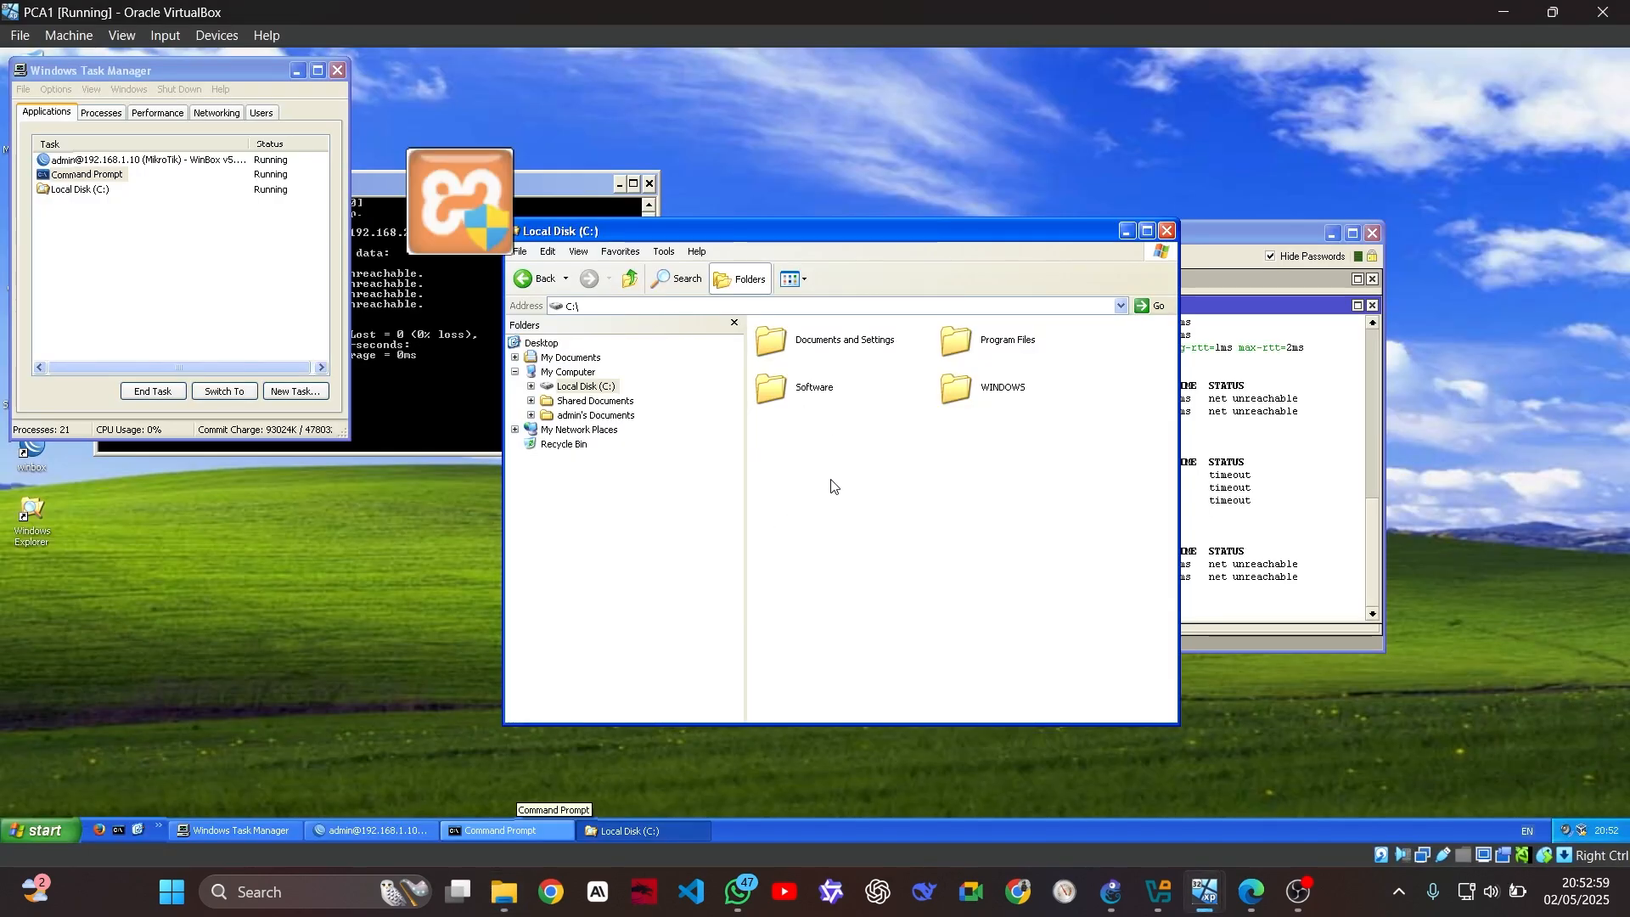
{"action": "left_click_drag", "start_coordinate": [832, 485], "coordinate": [796, 481]}
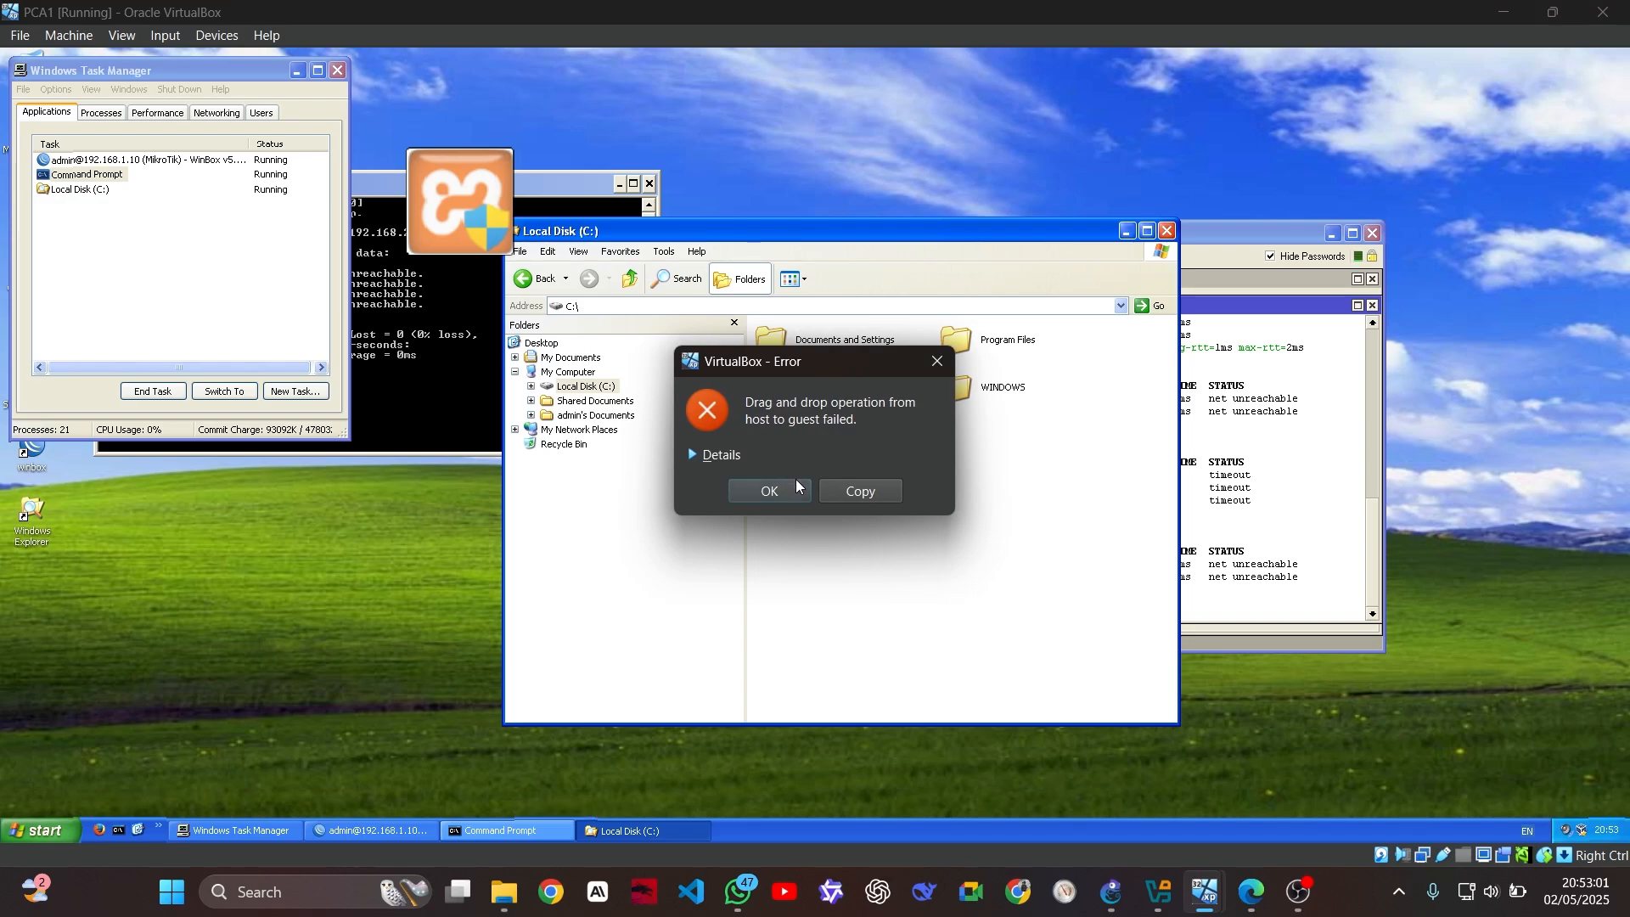
{"action": "left_click", "coordinate": [705, 454]}
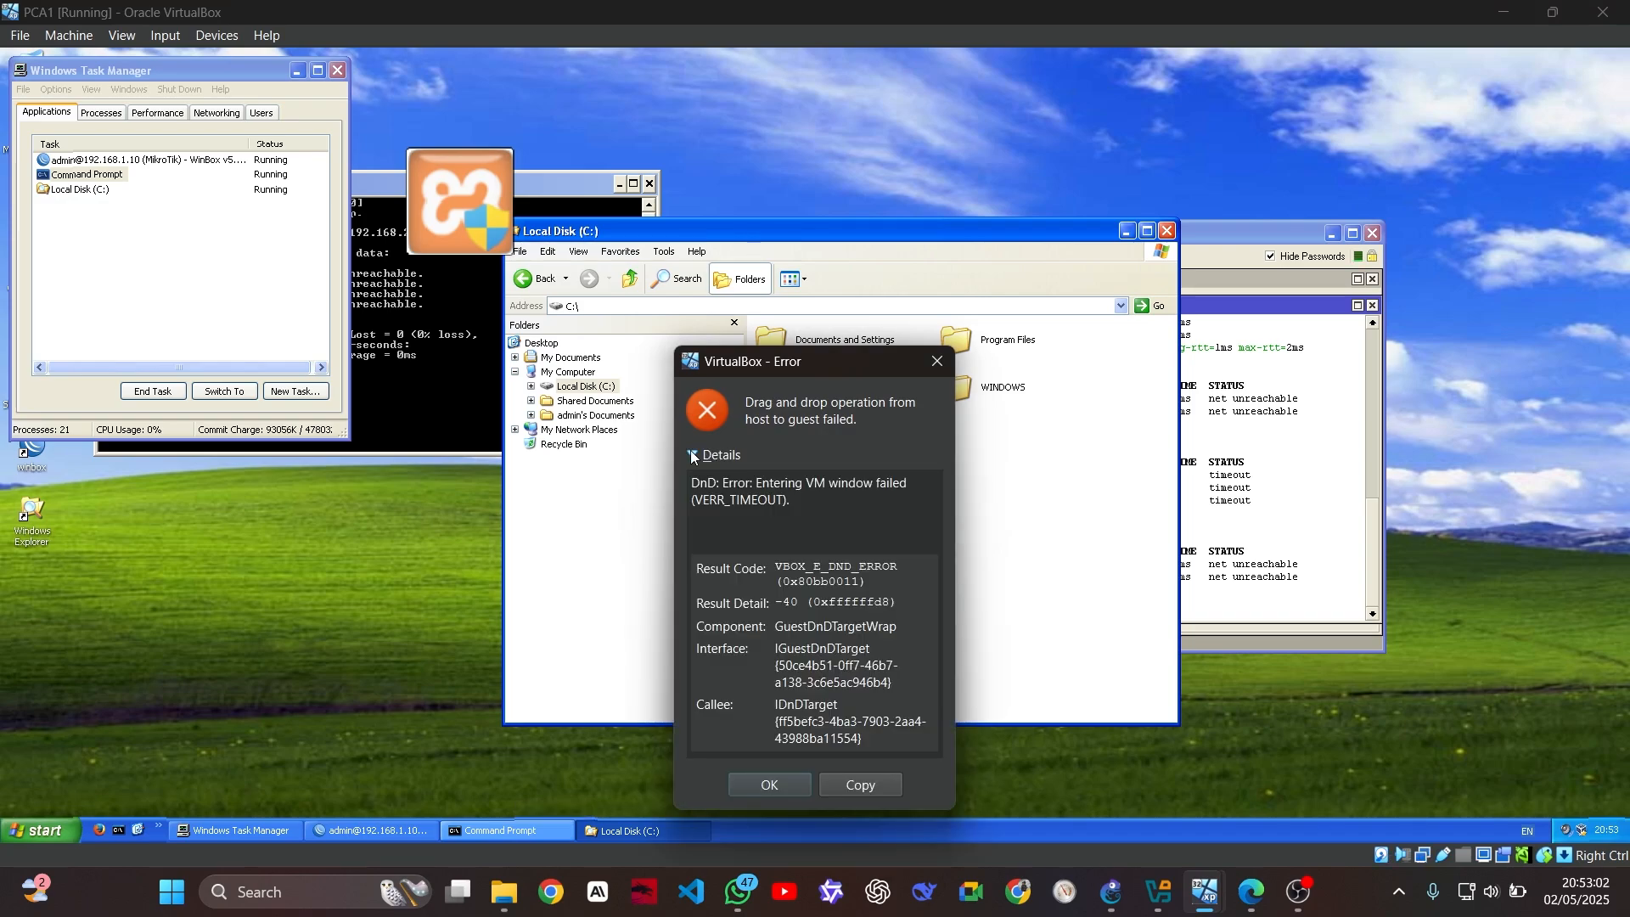
{"action": "left_click", "coordinate": [794, 779]}
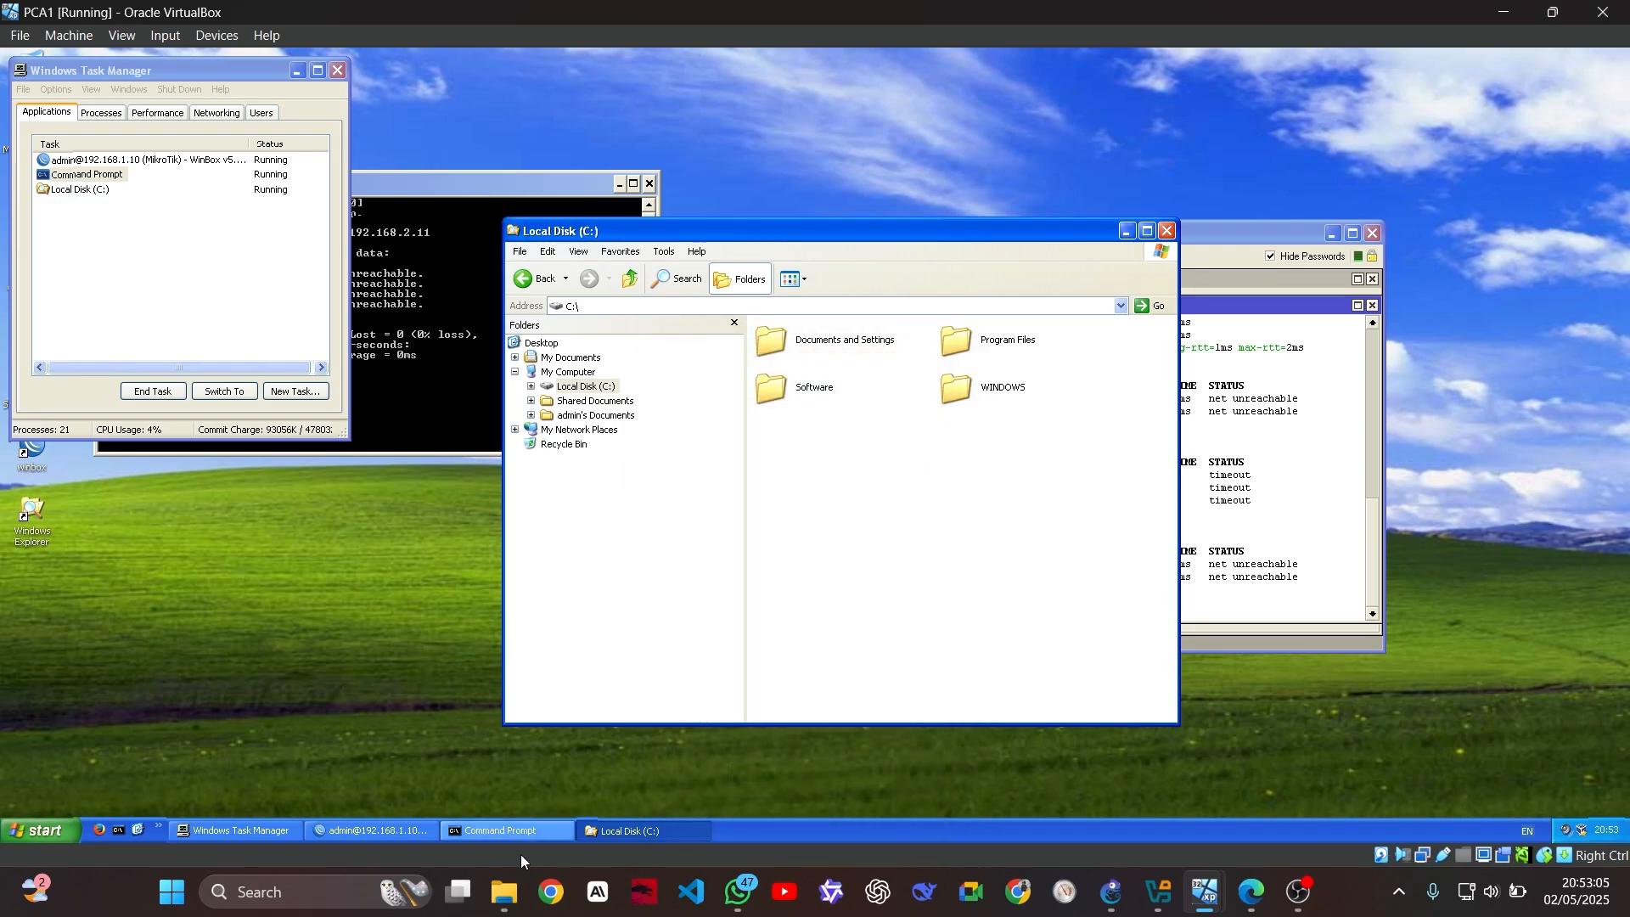
{"action": "left_click", "coordinate": [504, 891]}
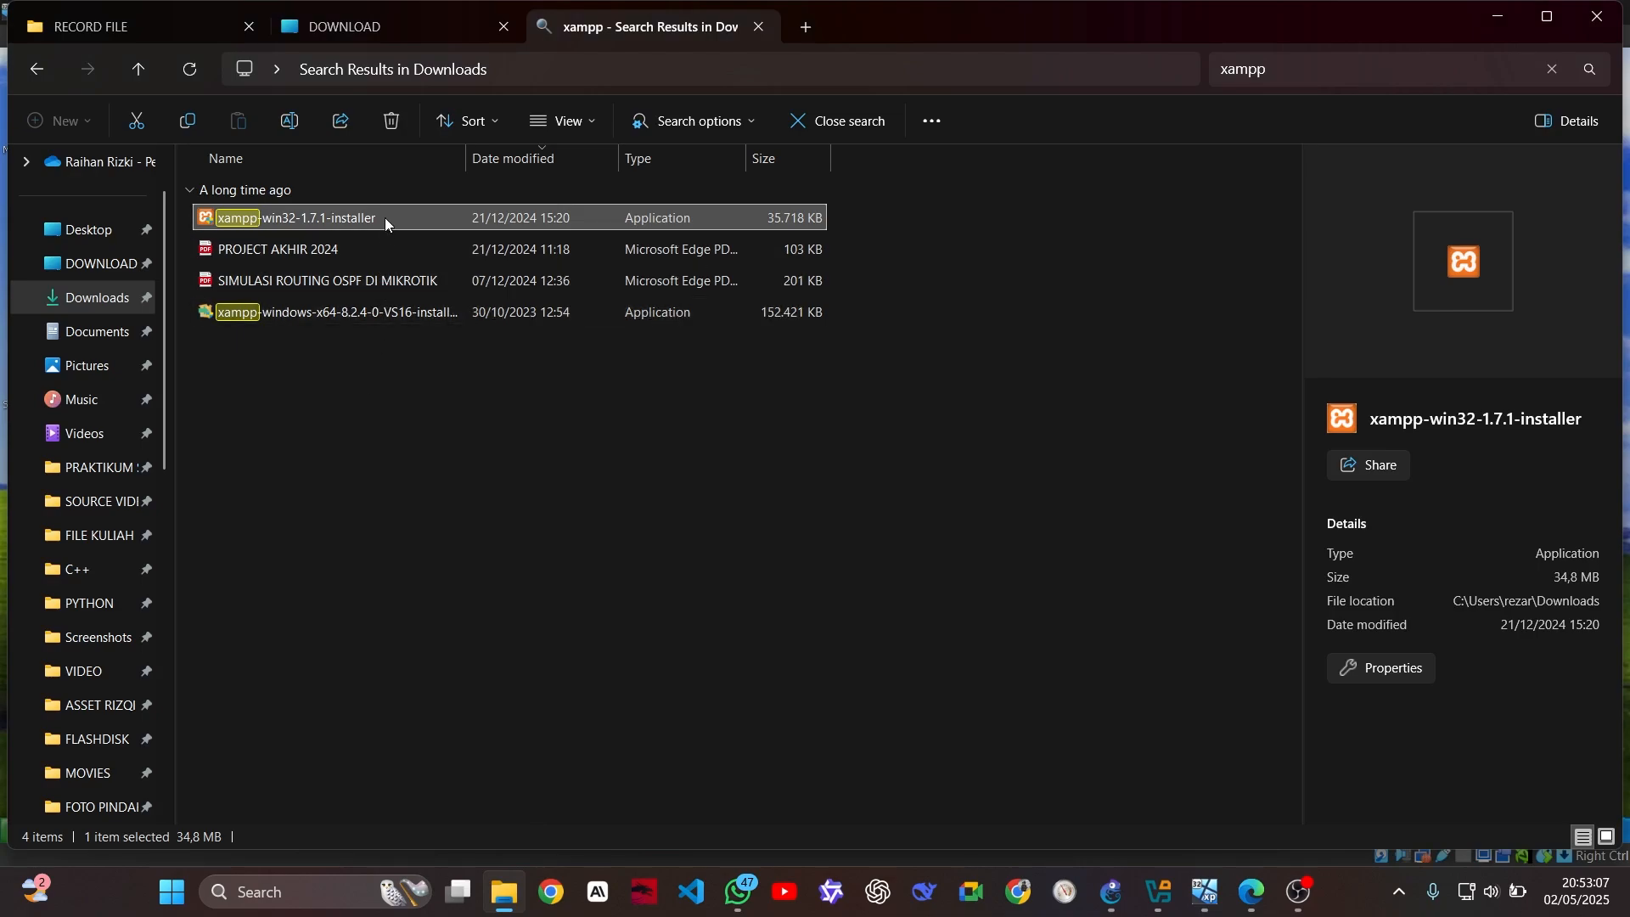
{"action": "left_click_drag", "start_coordinate": [385, 217], "coordinate": [714, 256]}
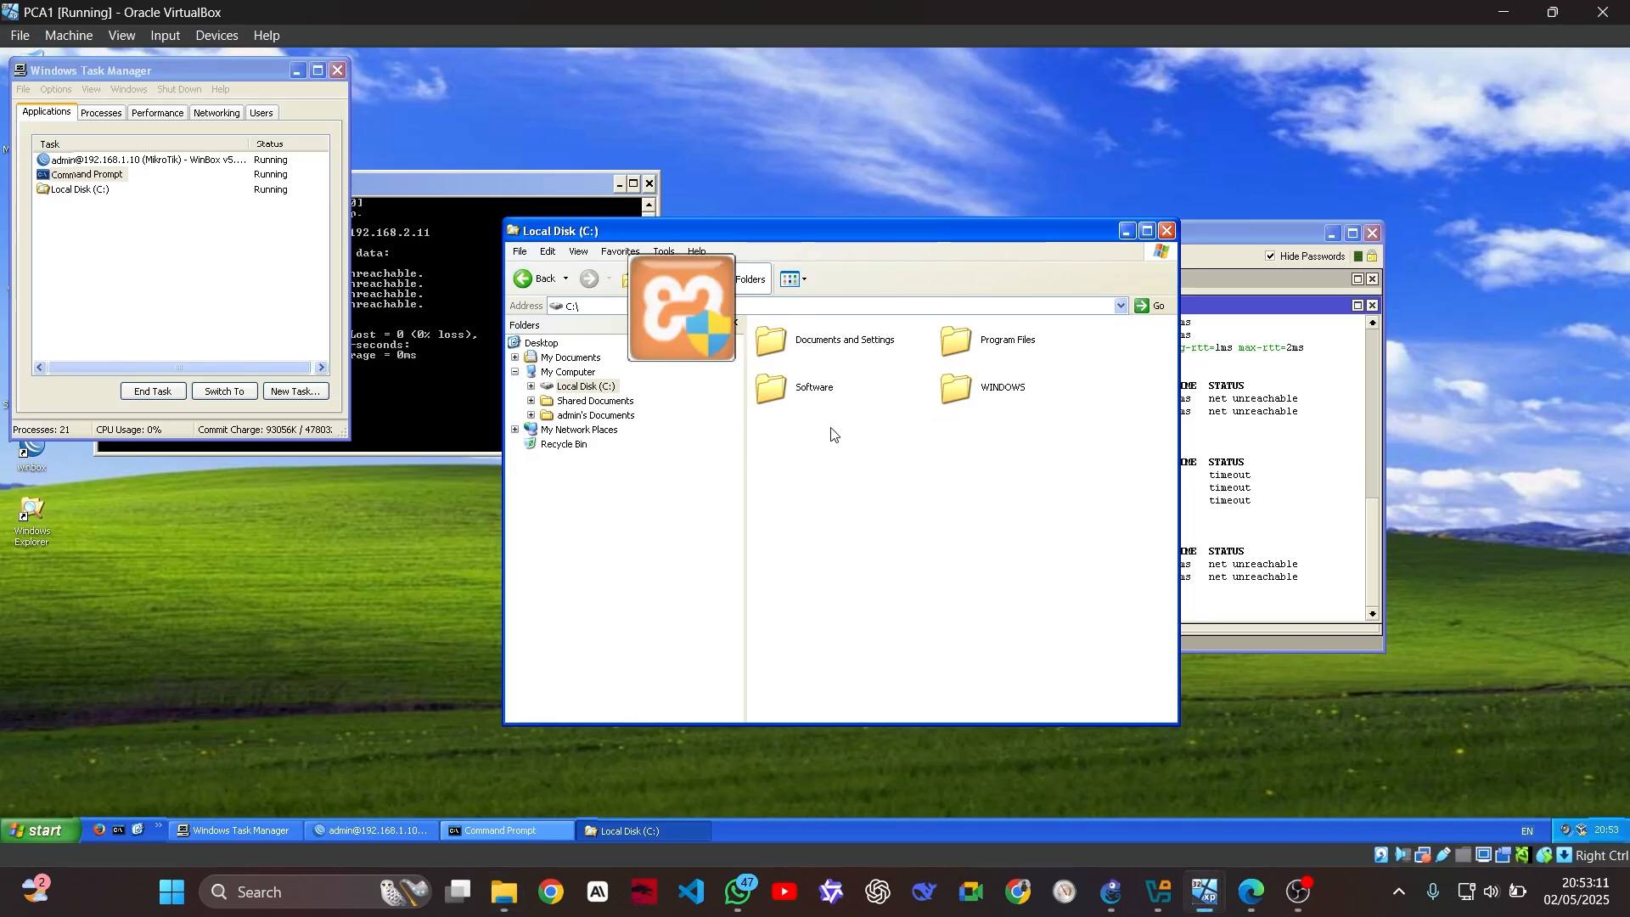
{"action": "left_click", "coordinate": [720, 455]}
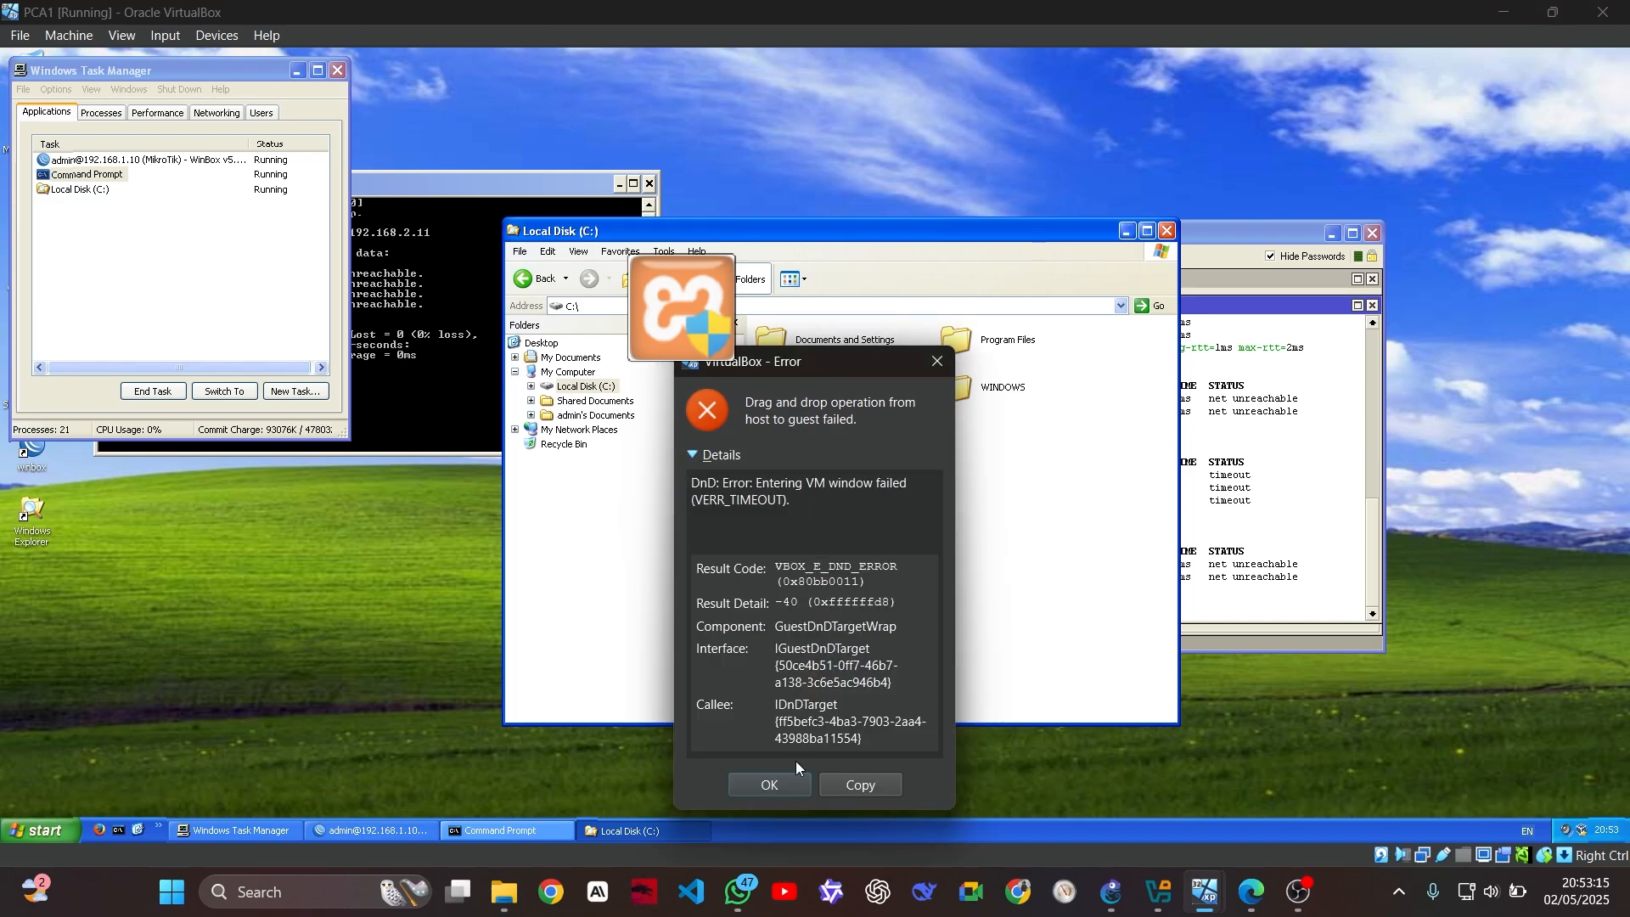
{"action": "left_click", "coordinate": [788, 792]}
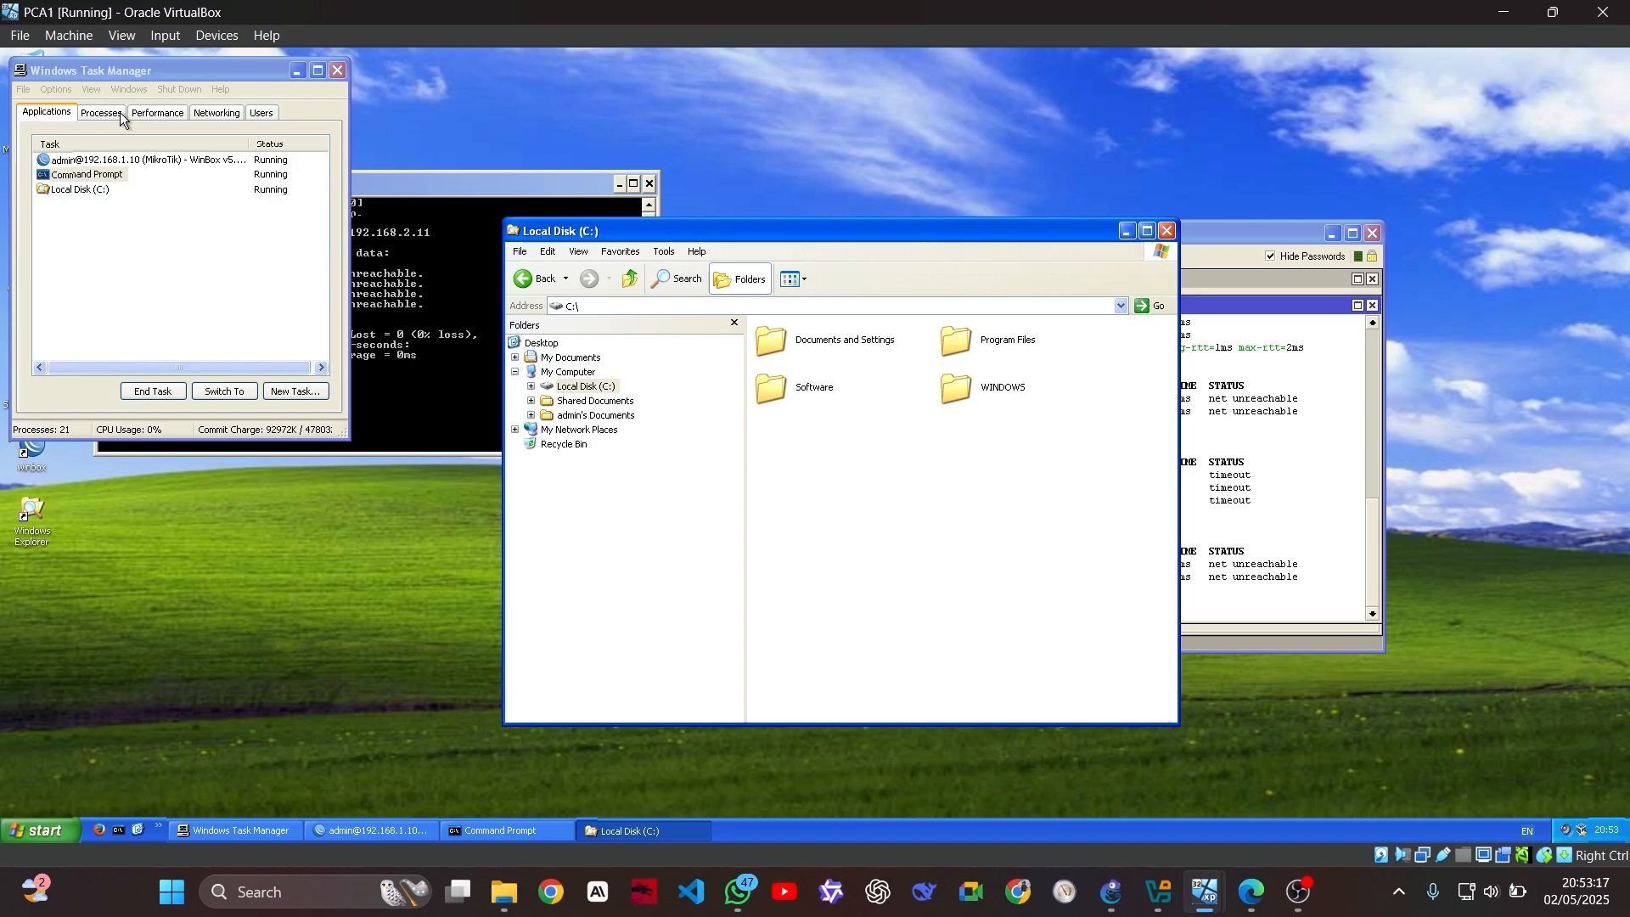
{"action": "left_click", "coordinate": [121, 36]}
Browse the VM's Machine, Devices and Drag and Drop menus and settings, closing them unchanged
{"action": "left_click", "coordinate": [69, 35]}
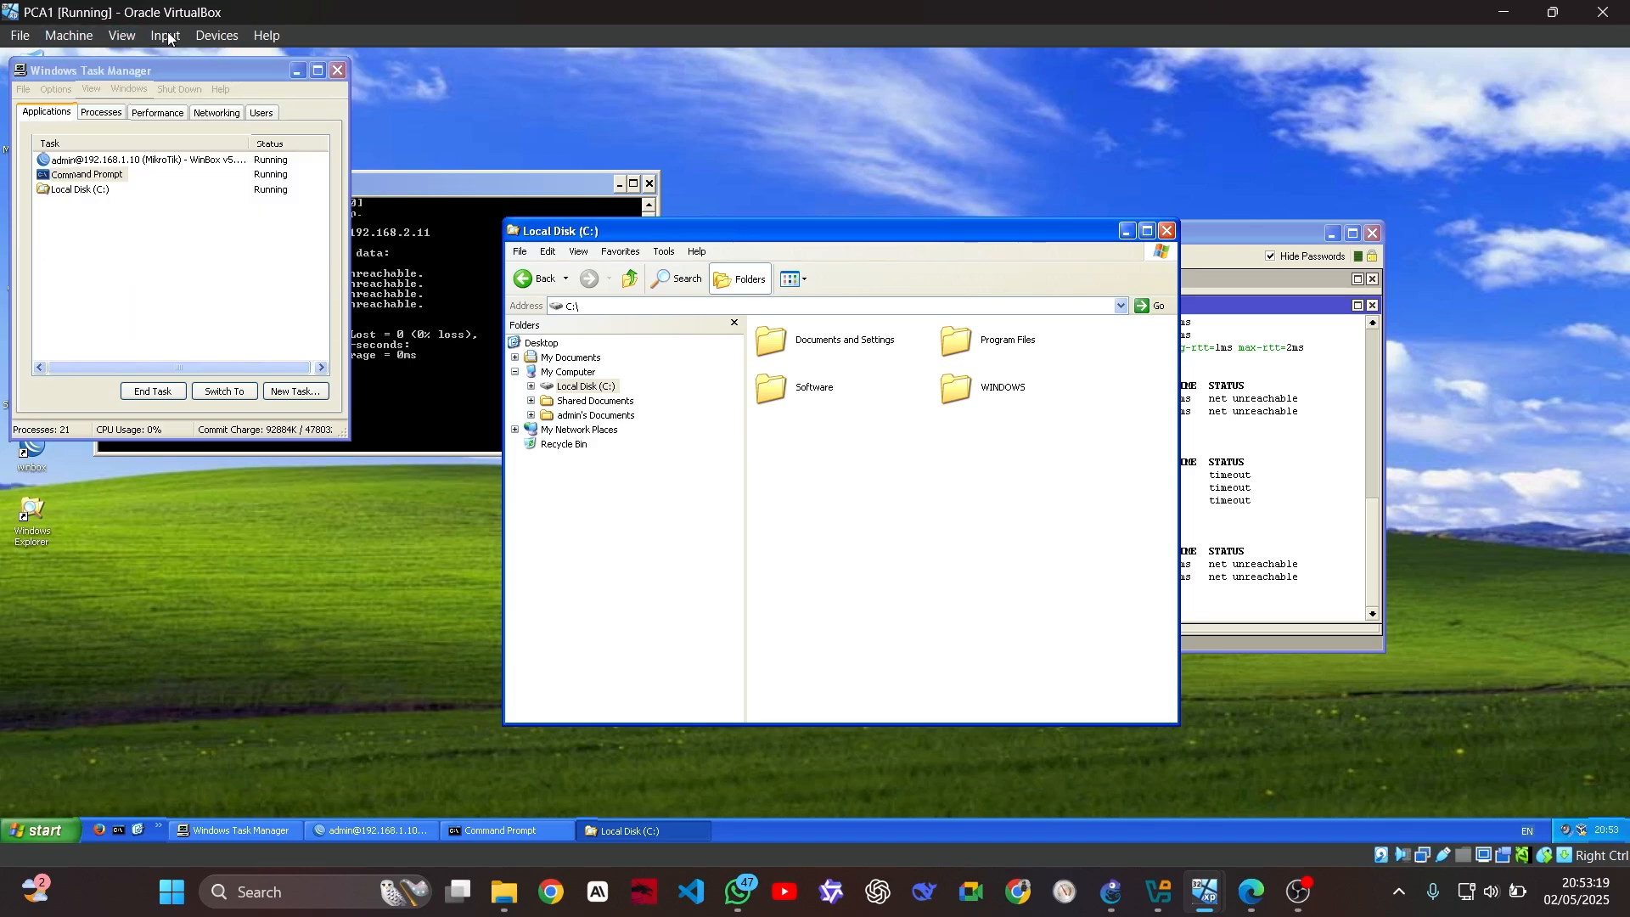
{"action": "left_click", "coordinate": [208, 37]}
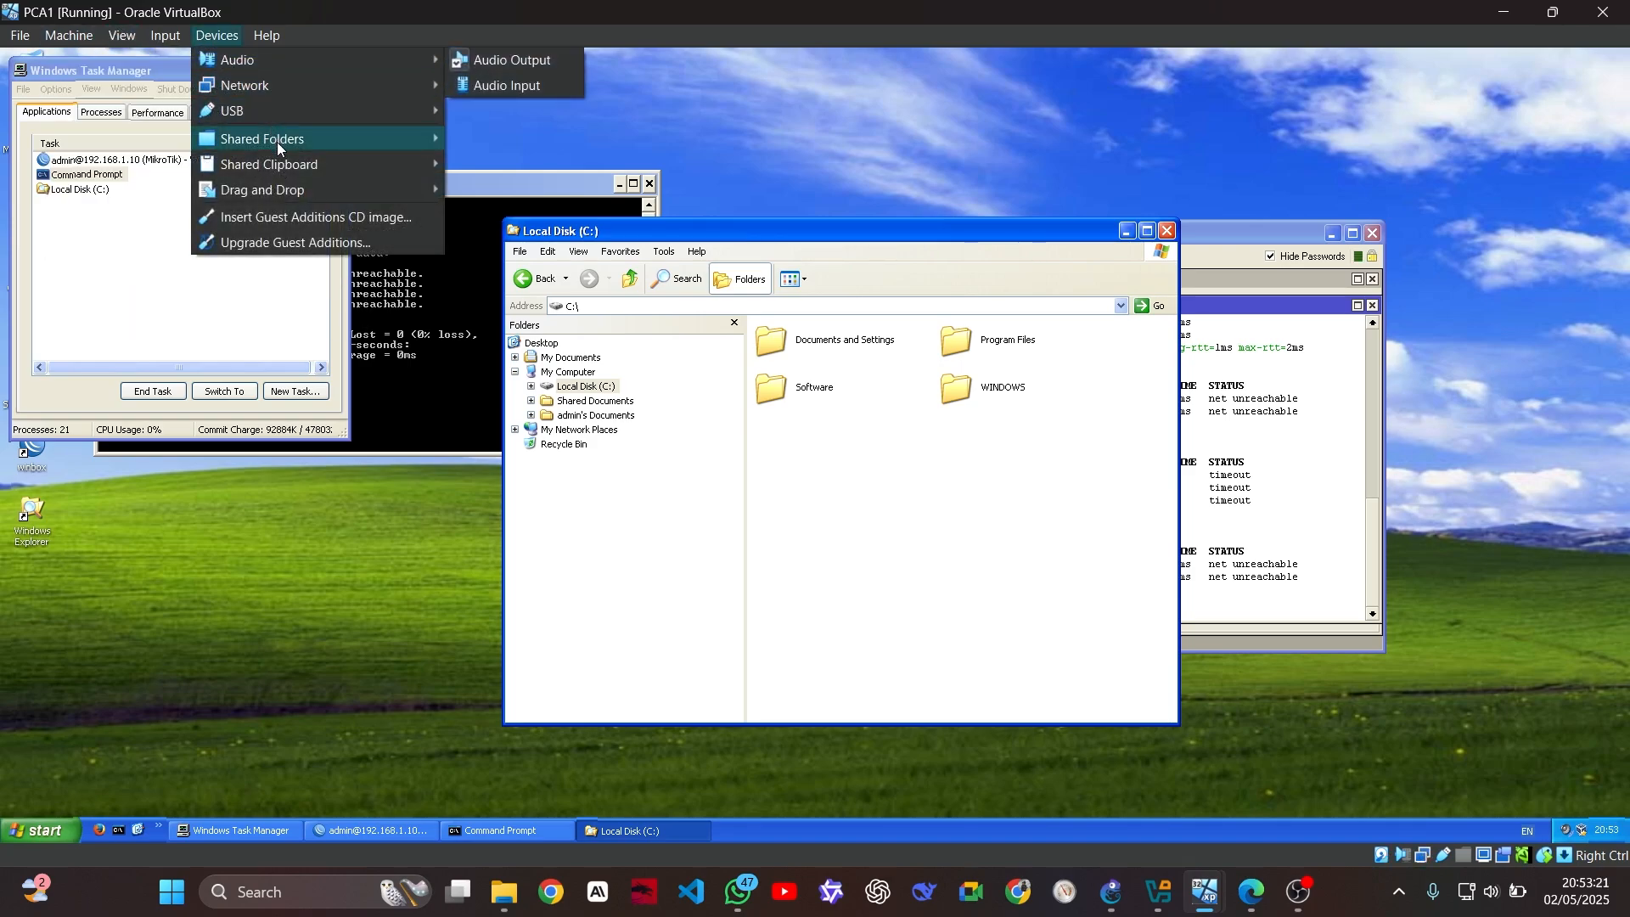
{"action": "left_click", "coordinate": [34, 36]}
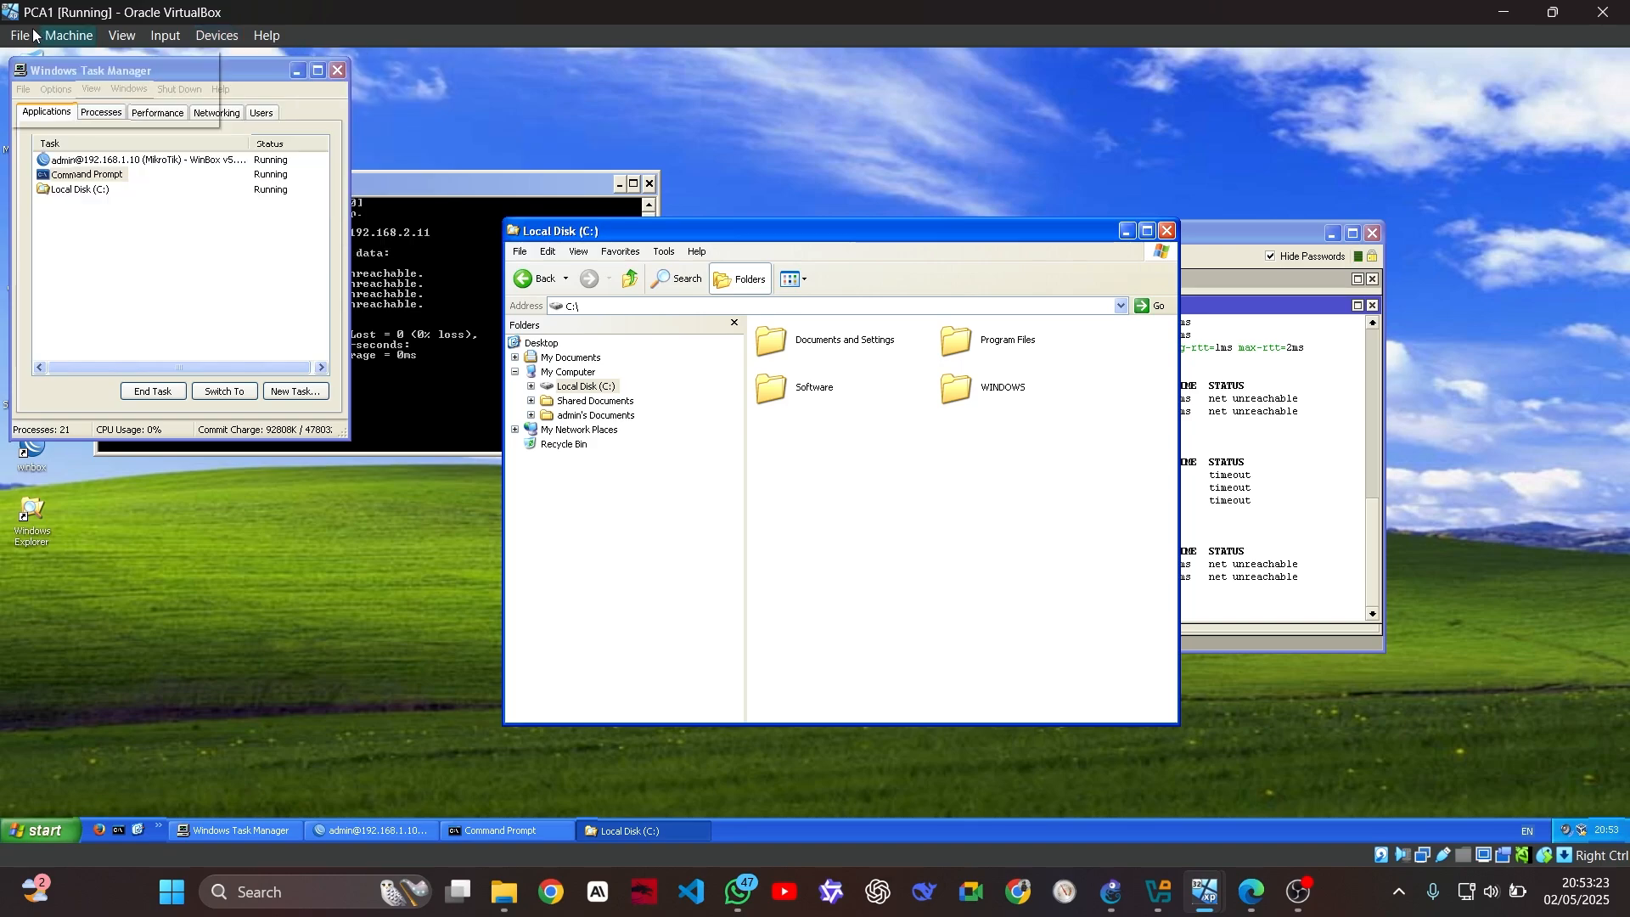
{"action": "mouse_move", "coordinate": [69, 35]}
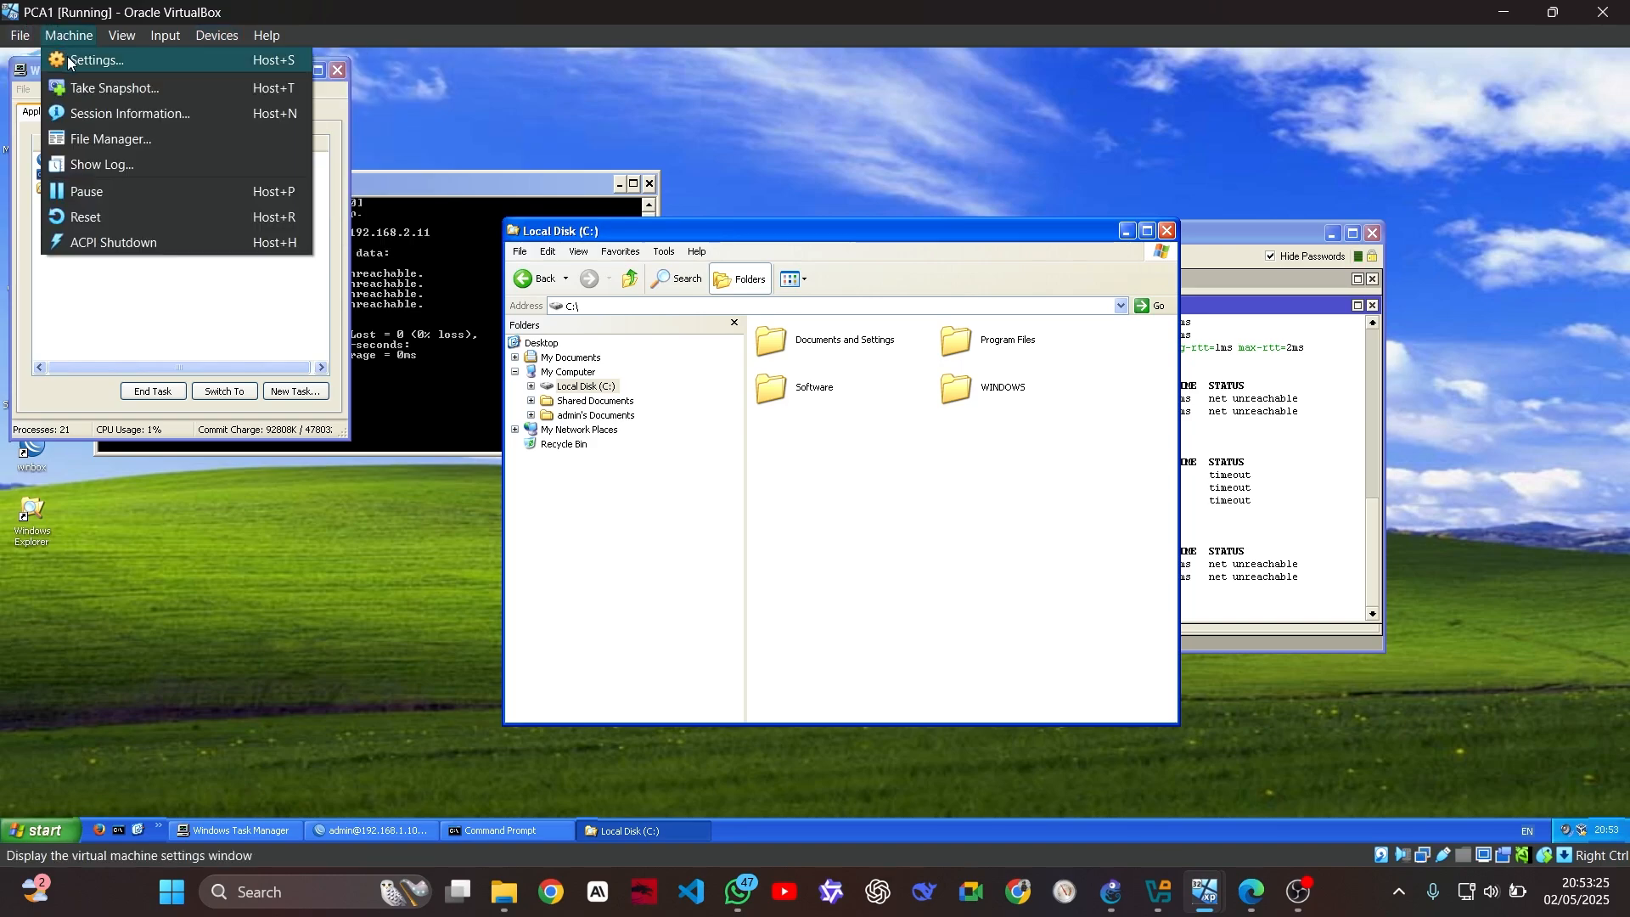
{"action": "left_click", "coordinate": [85, 61]}
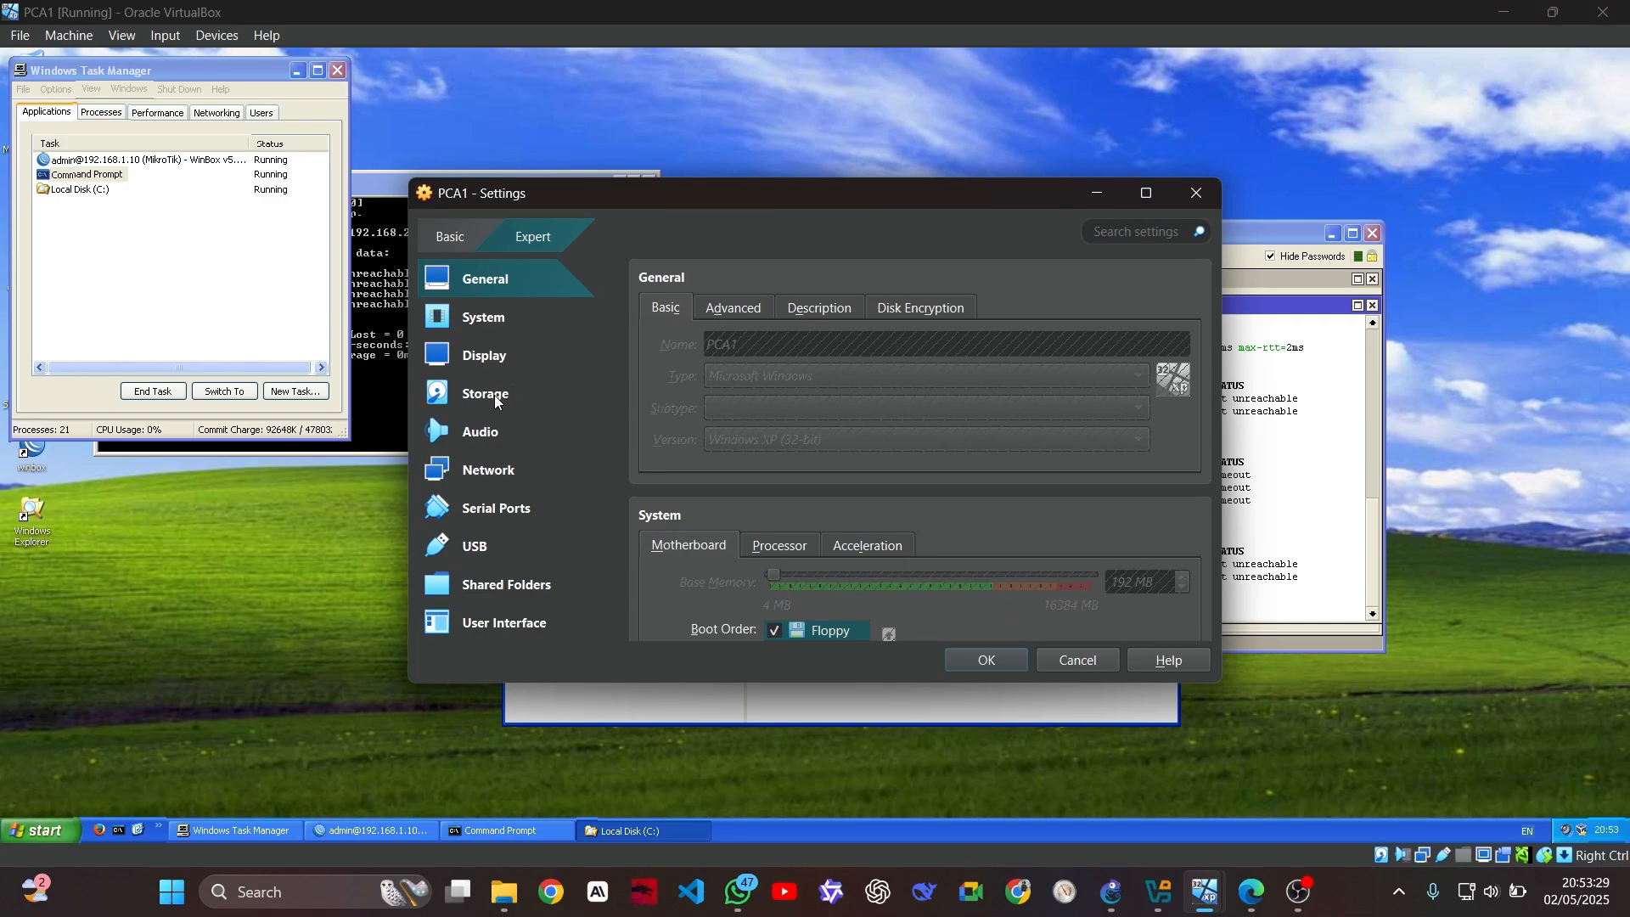
{"action": "left_click", "coordinate": [501, 467]}
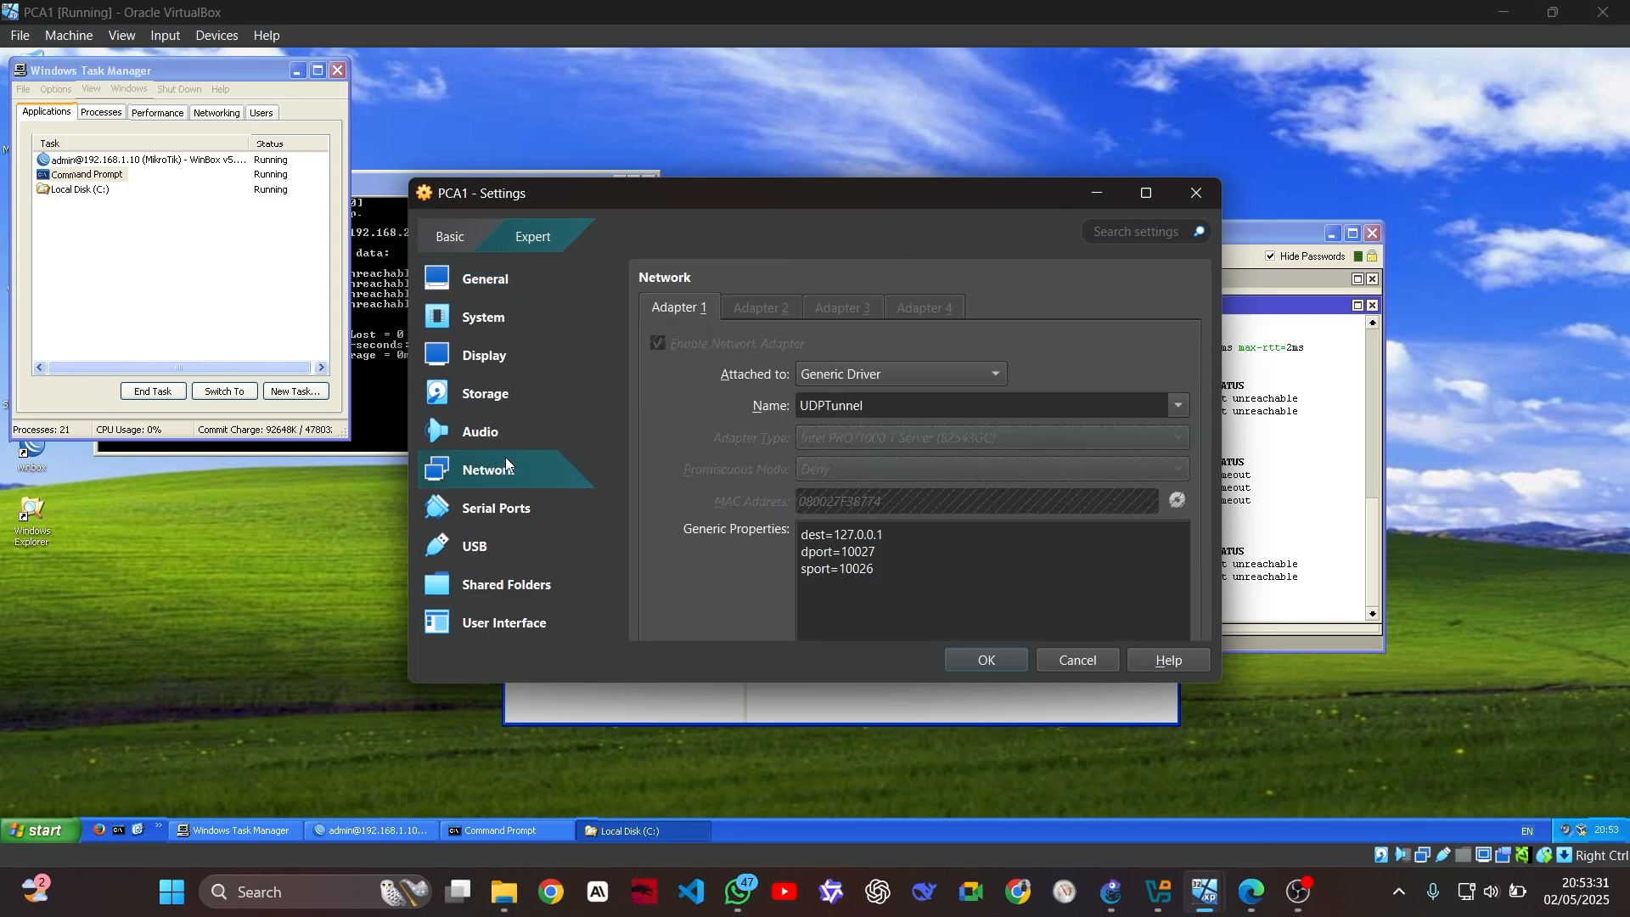
{"action": "left_click", "coordinate": [487, 285]}
{"action": "left_click", "coordinate": [1188, 194]}
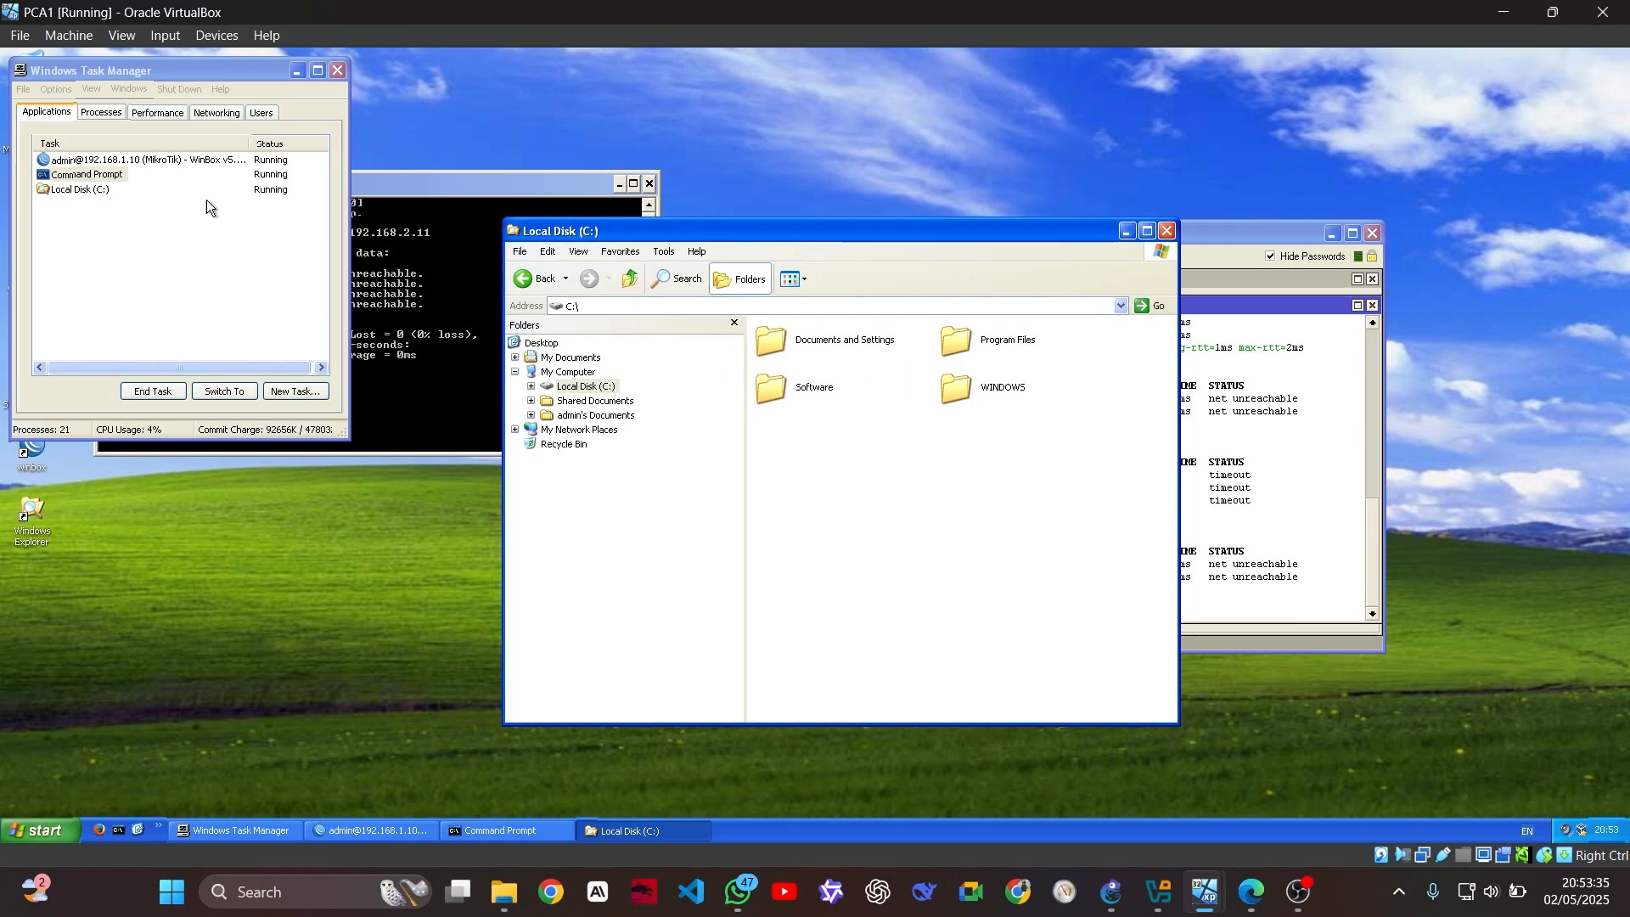
Look through the guest Task Manager's Processes, Performance and Networking tabs, returning to Applications
{"action": "left_click", "coordinate": [102, 112]}
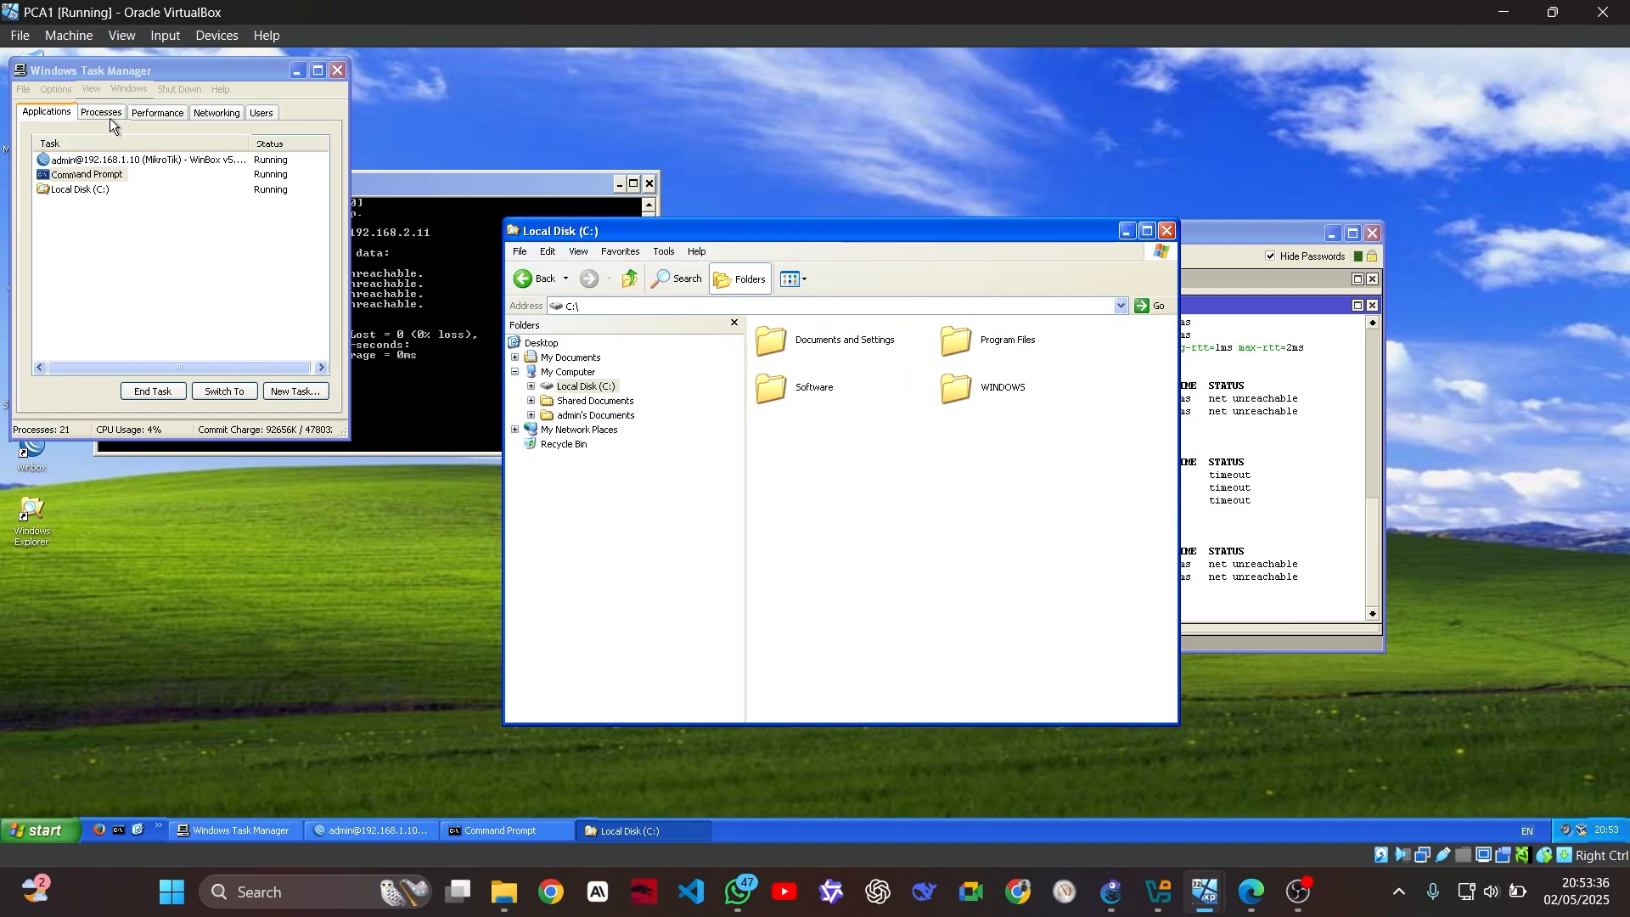
{"action": "left_click", "coordinate": [166, 121]}
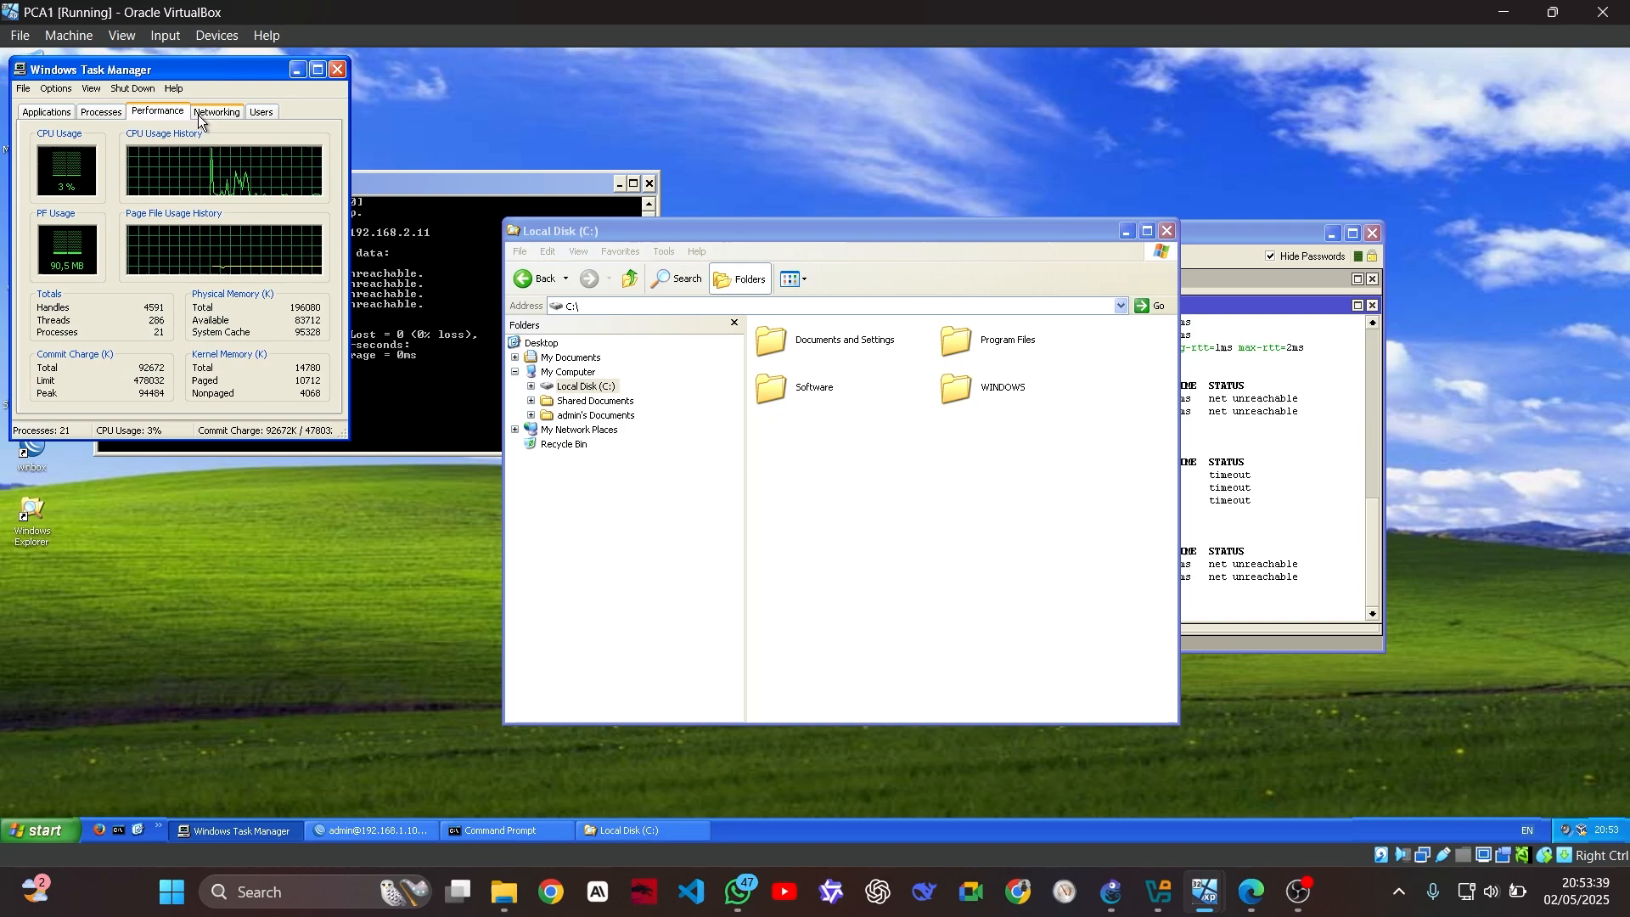
{"action": "left_click", "coordinate": [200, 119]}
{"action": "left_click", "coordinate": [59, 117]}
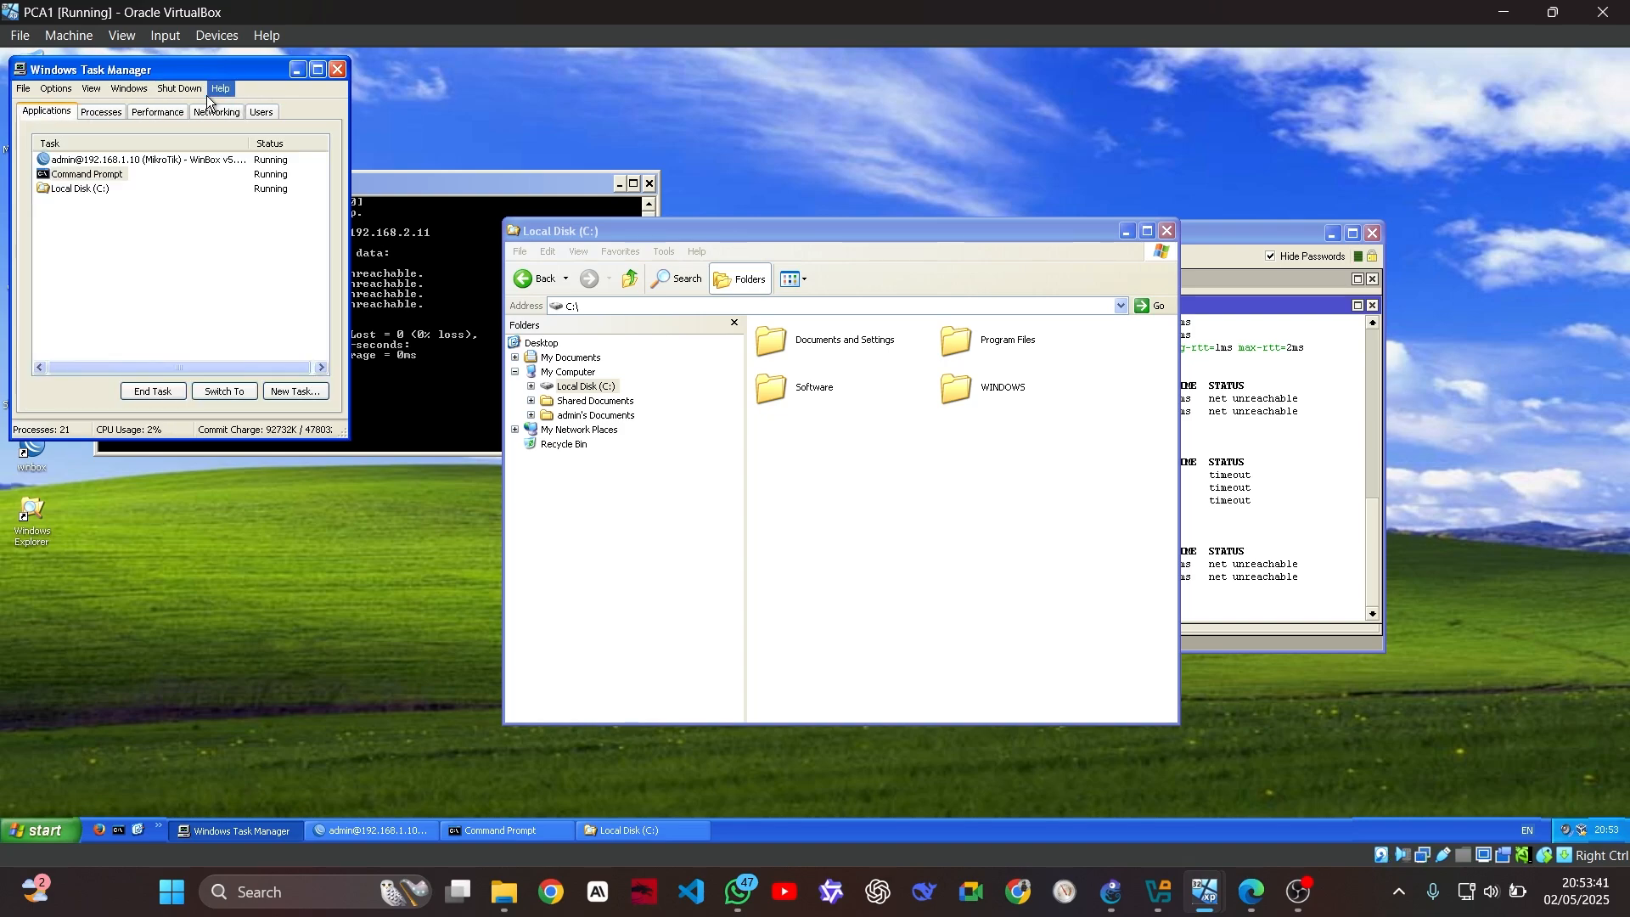
Enable Shared Clipboard file transfers for the PCA1 virtual machine
{"action": "left_click", "coordinate": [120, 36]}
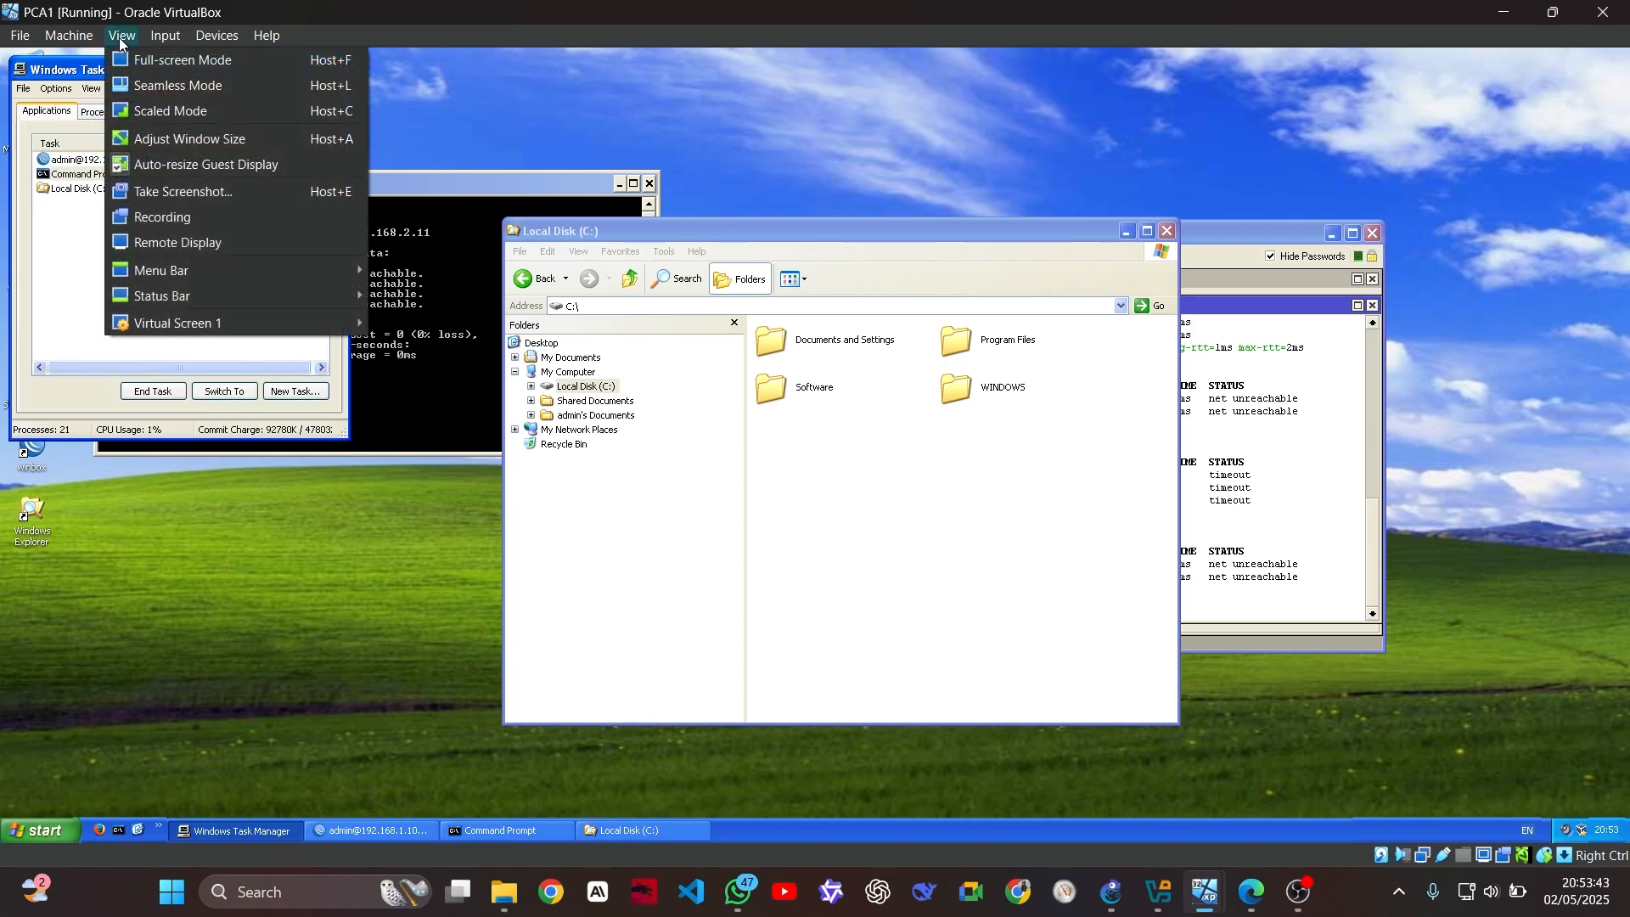
{"action": "mouse_move", "coordinate": [175, 44]}
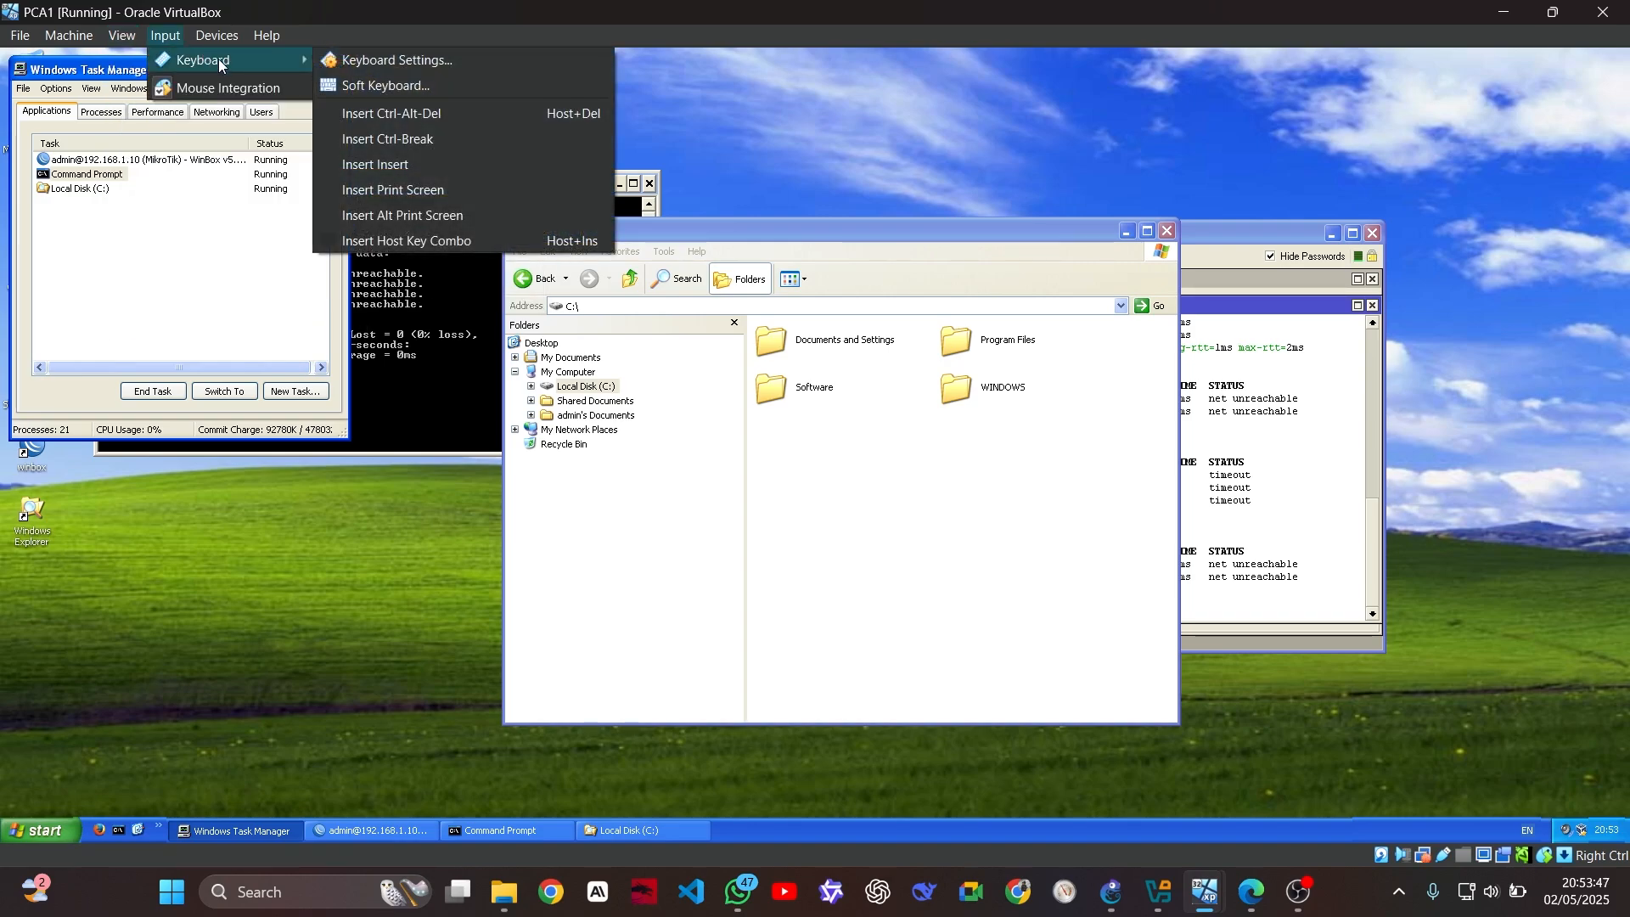
{"action": "mouse_move", "coordinate": [334, 136]}
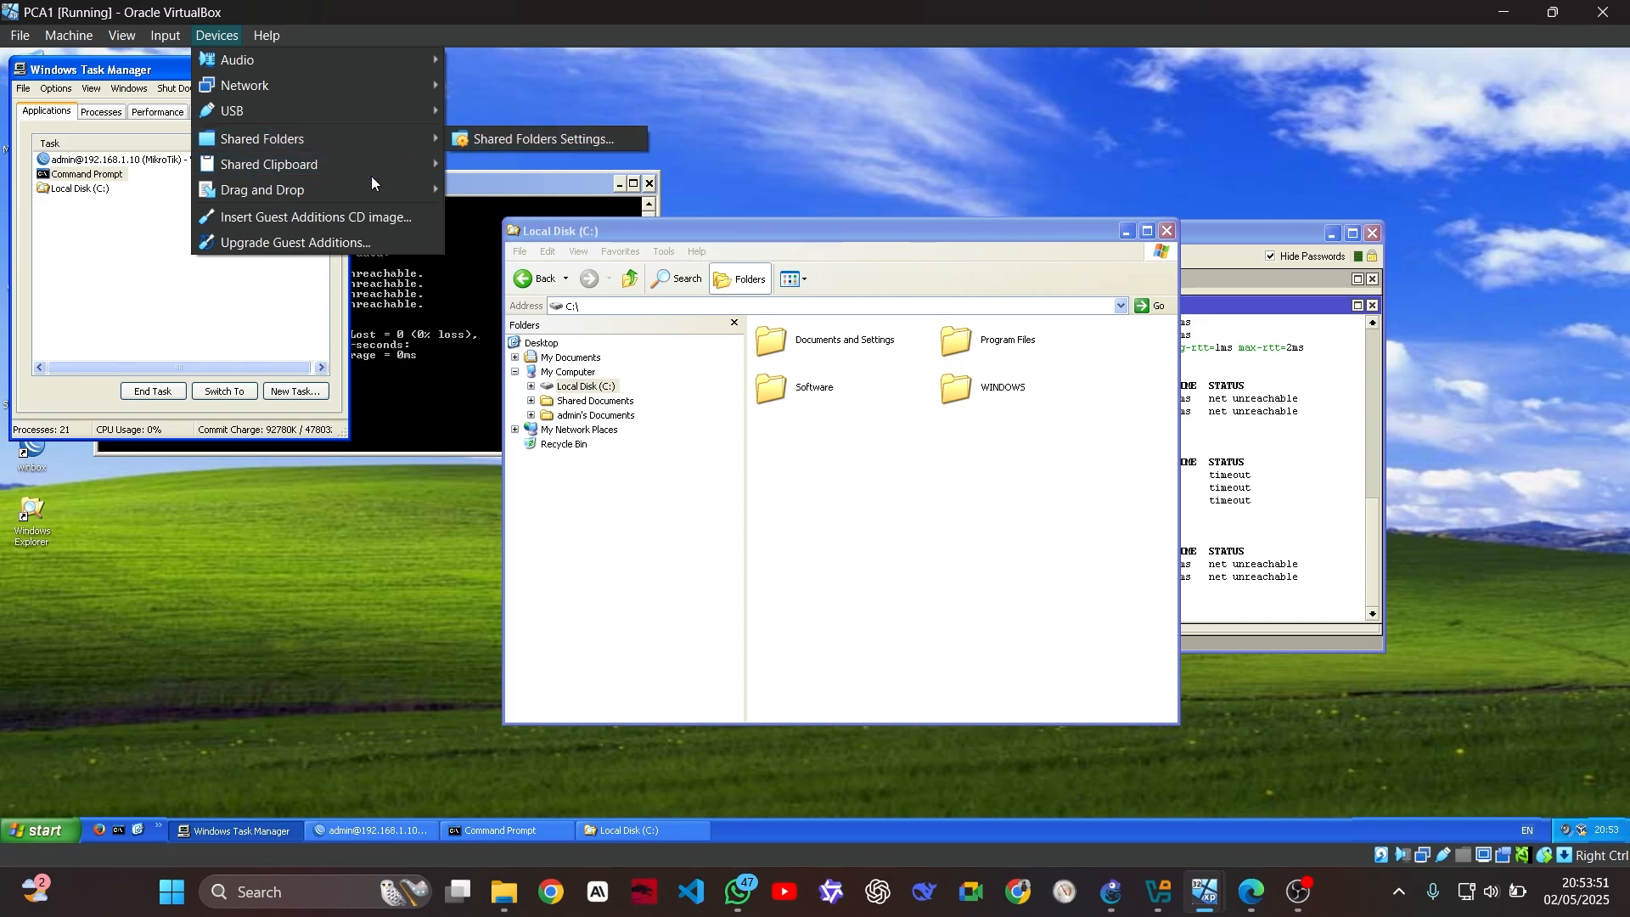
{"action": "mouse_move", "coordinate": [355, 195]}
{"action": "mouse_move", "coordinate": [379, 167]}
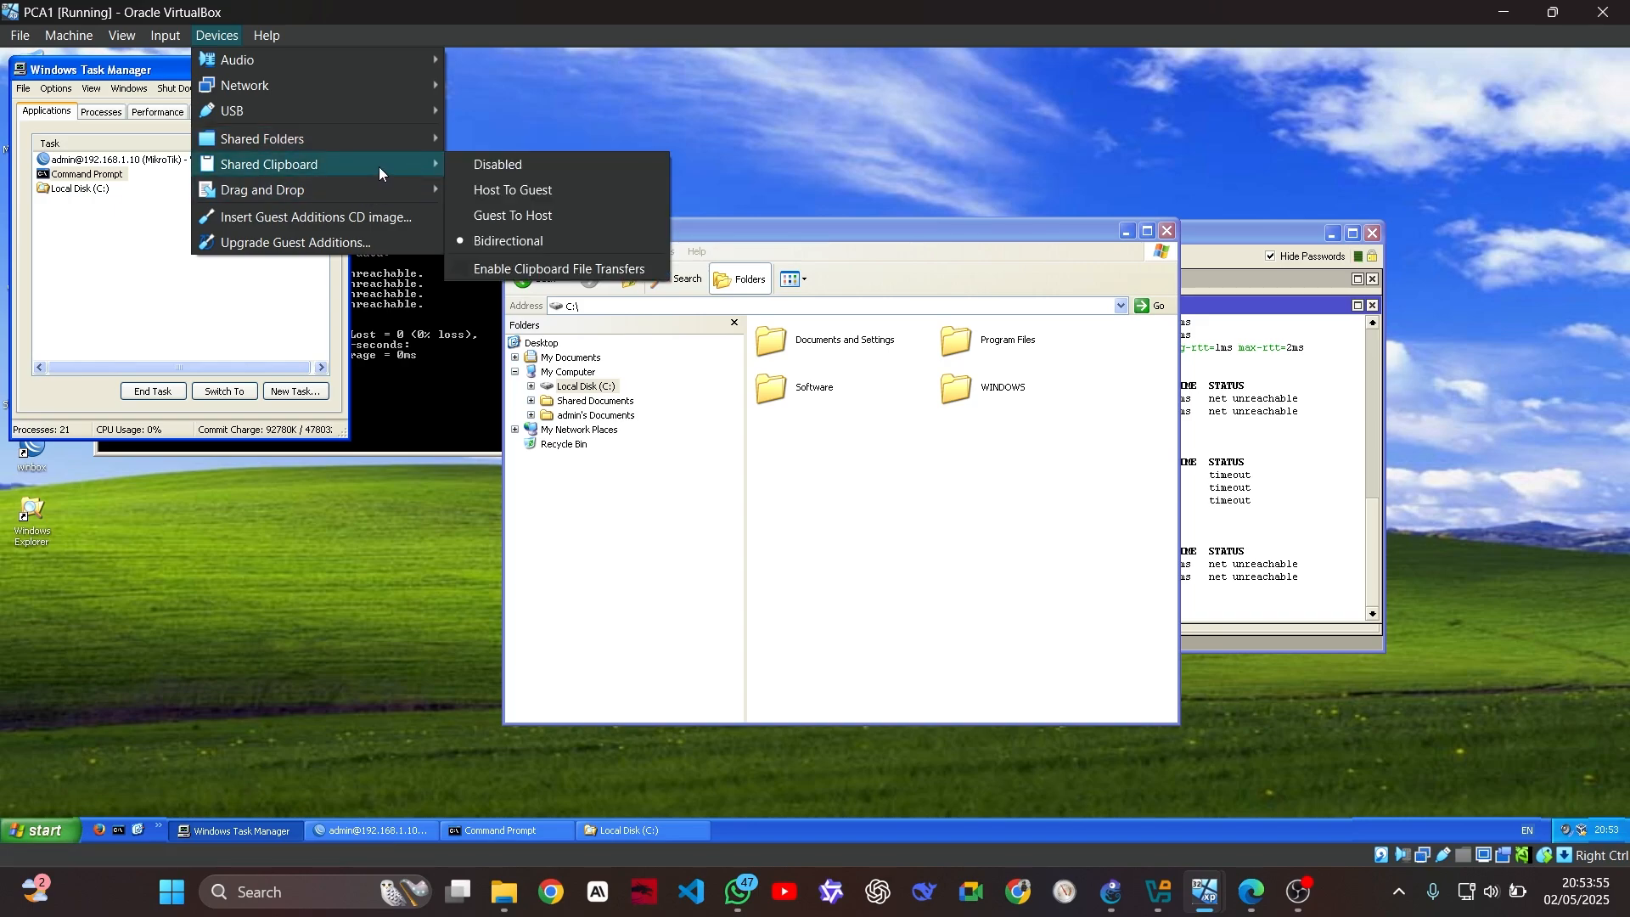
{"action": "left_click", "coordinate": [460, 268]}
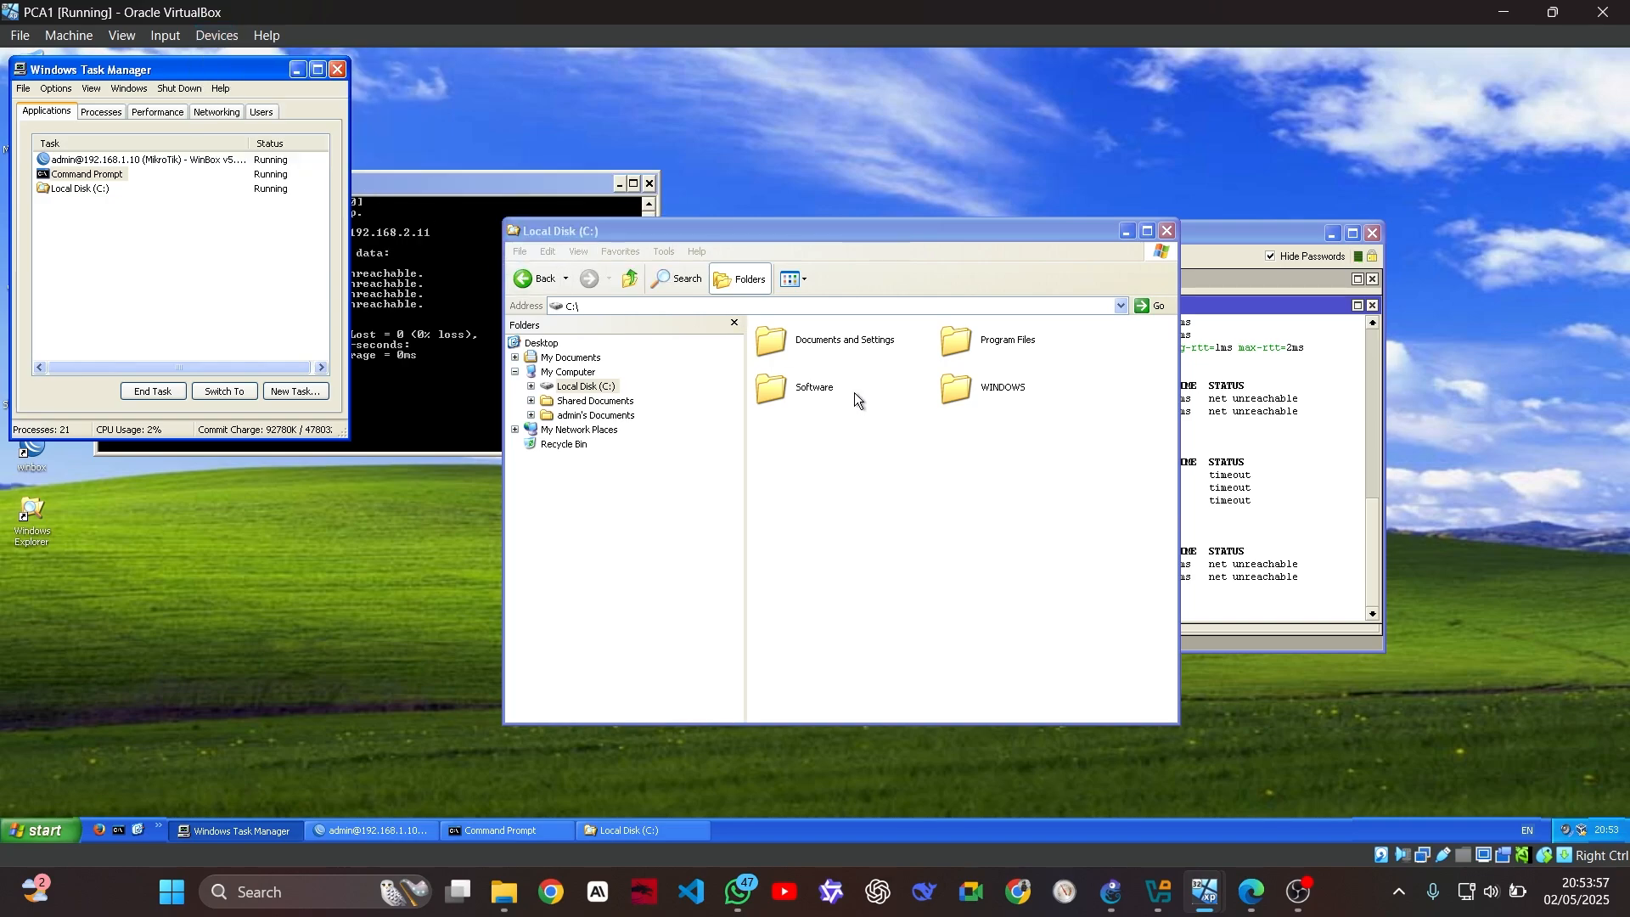
Select the xampp-win32-1.7.1-installer in host Downloads and view PCA1's C: drive
{"action": "left_click", "coordinate": [504, 891]}
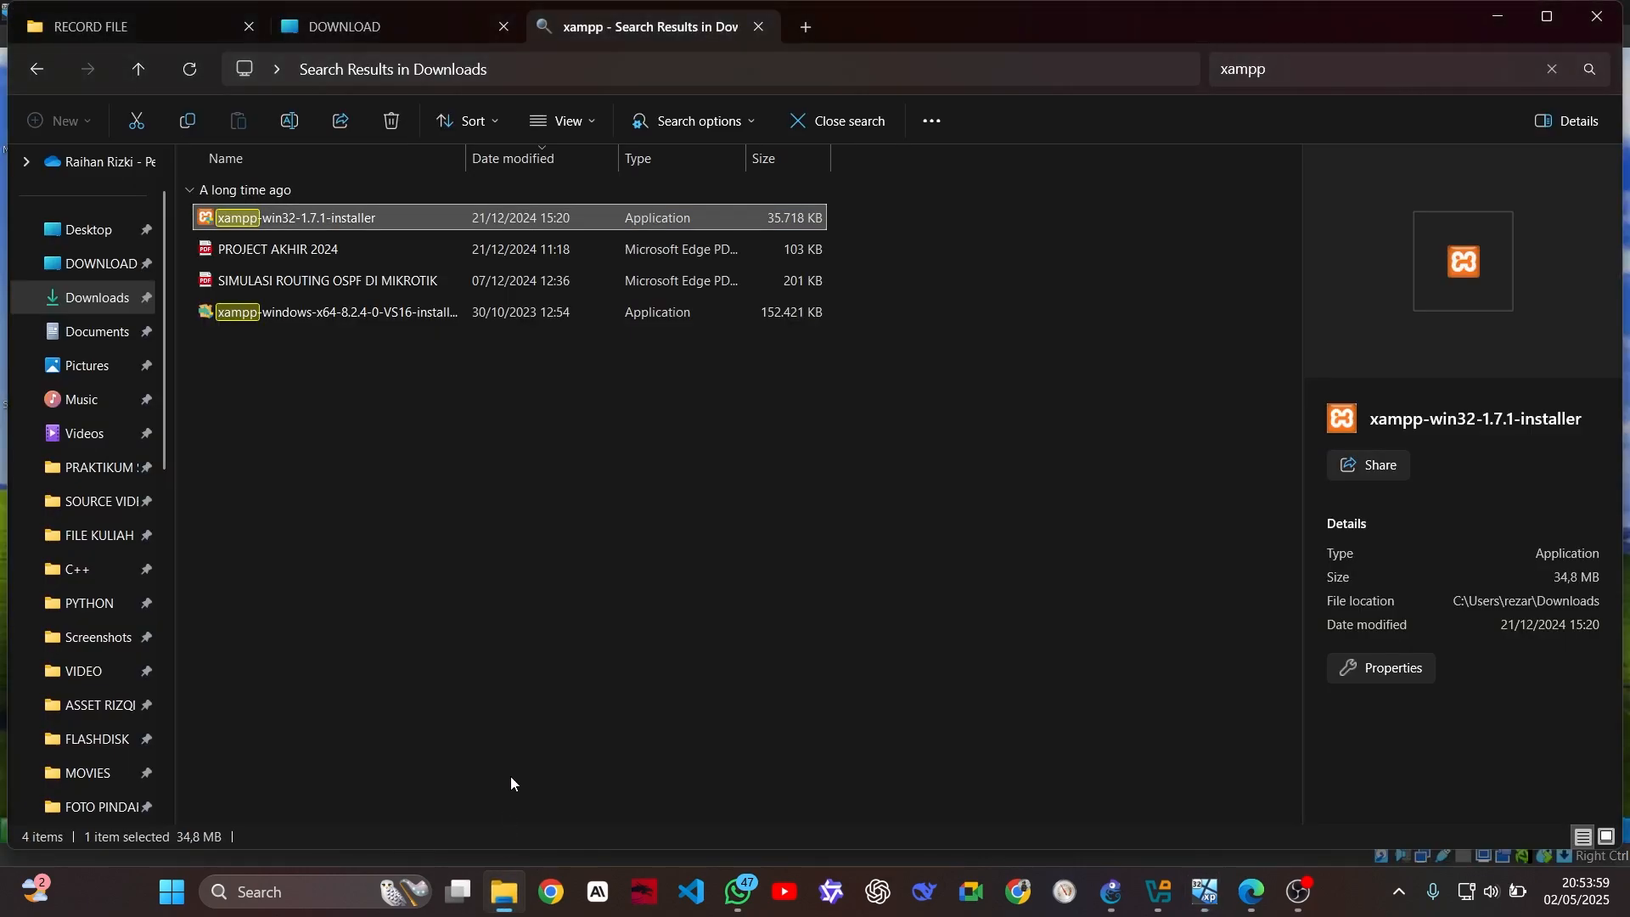
{"action": "left_click", "coordinate": [354, 360]}
{"action": "left_click", "coordinate": [367, 218]}
{"action": "mouse_move", "coordinate": [1206, 891]}
{"action": "left_click", "coordinate": [168, 768]}
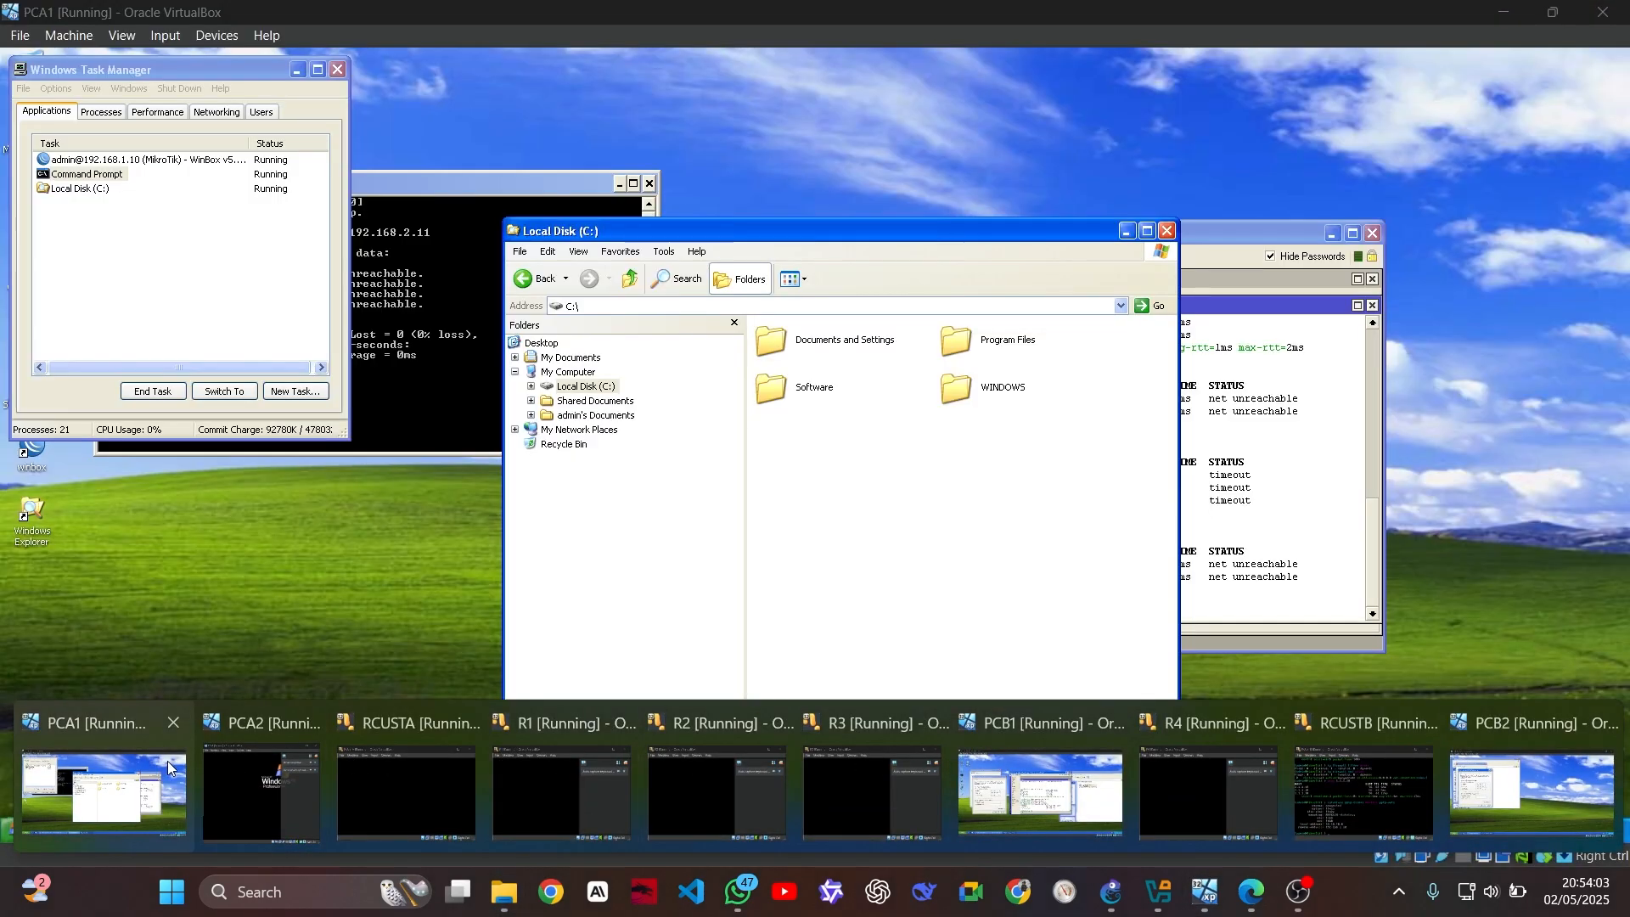
{"action": "left_click", "coordinate": [908, 563]}
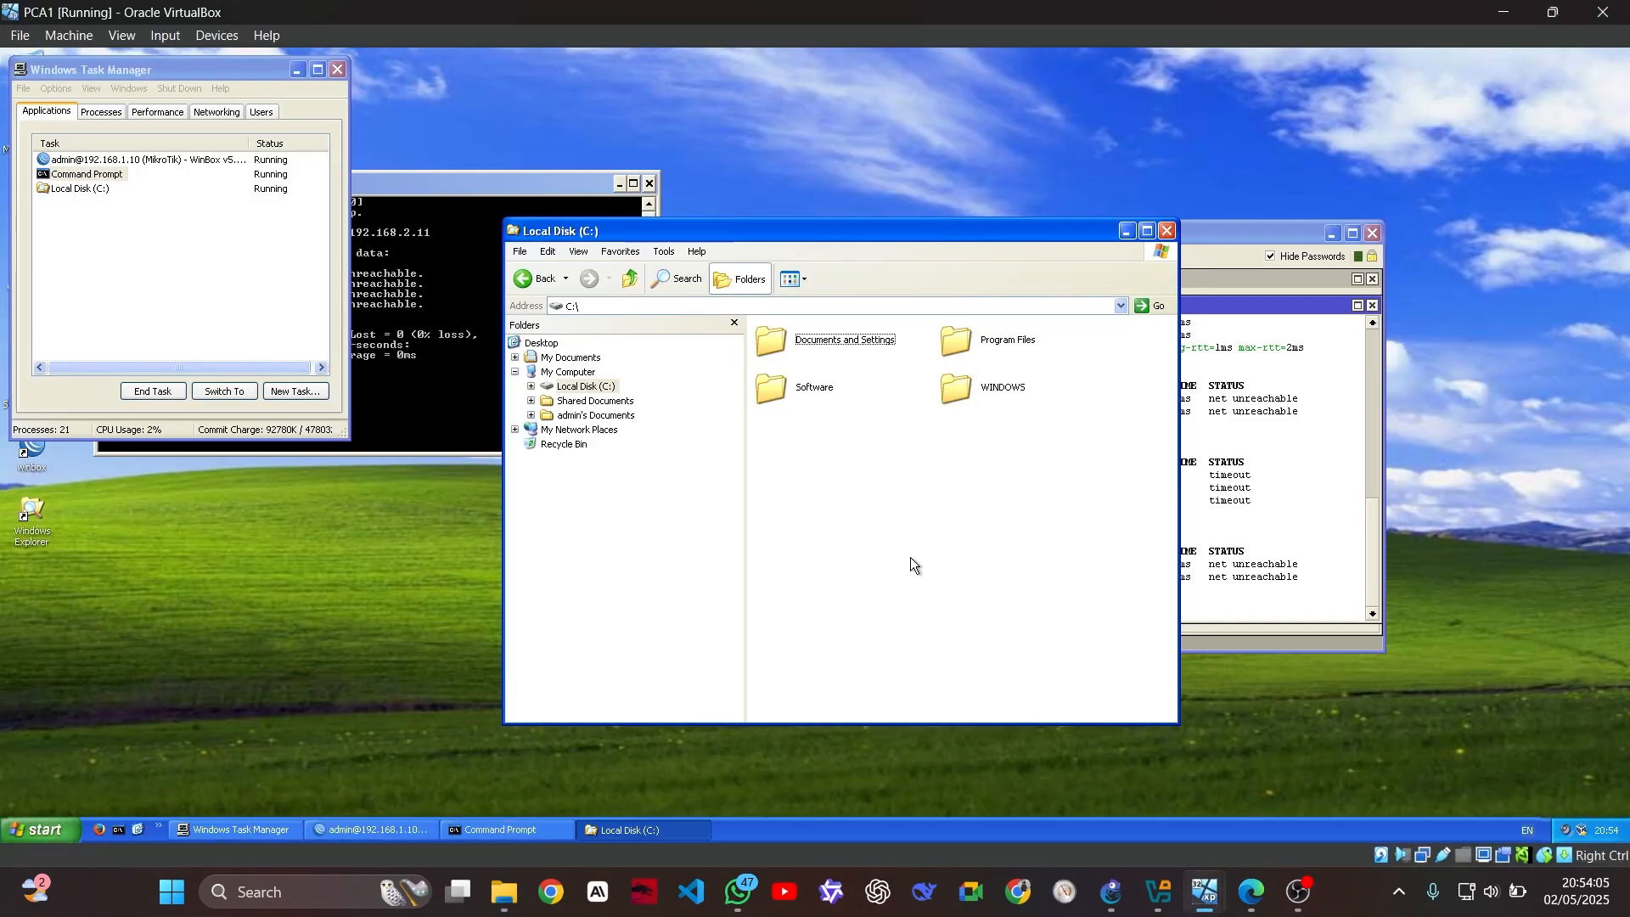
{"action": "left_click", "coordinate": [987, 390]}
Clear the xampp search, drag the installer into PCA1, and dismiss the VERR_TIMEOUT error after viewing its details
{"action": "left_click", "coordinate": [507, 891]}
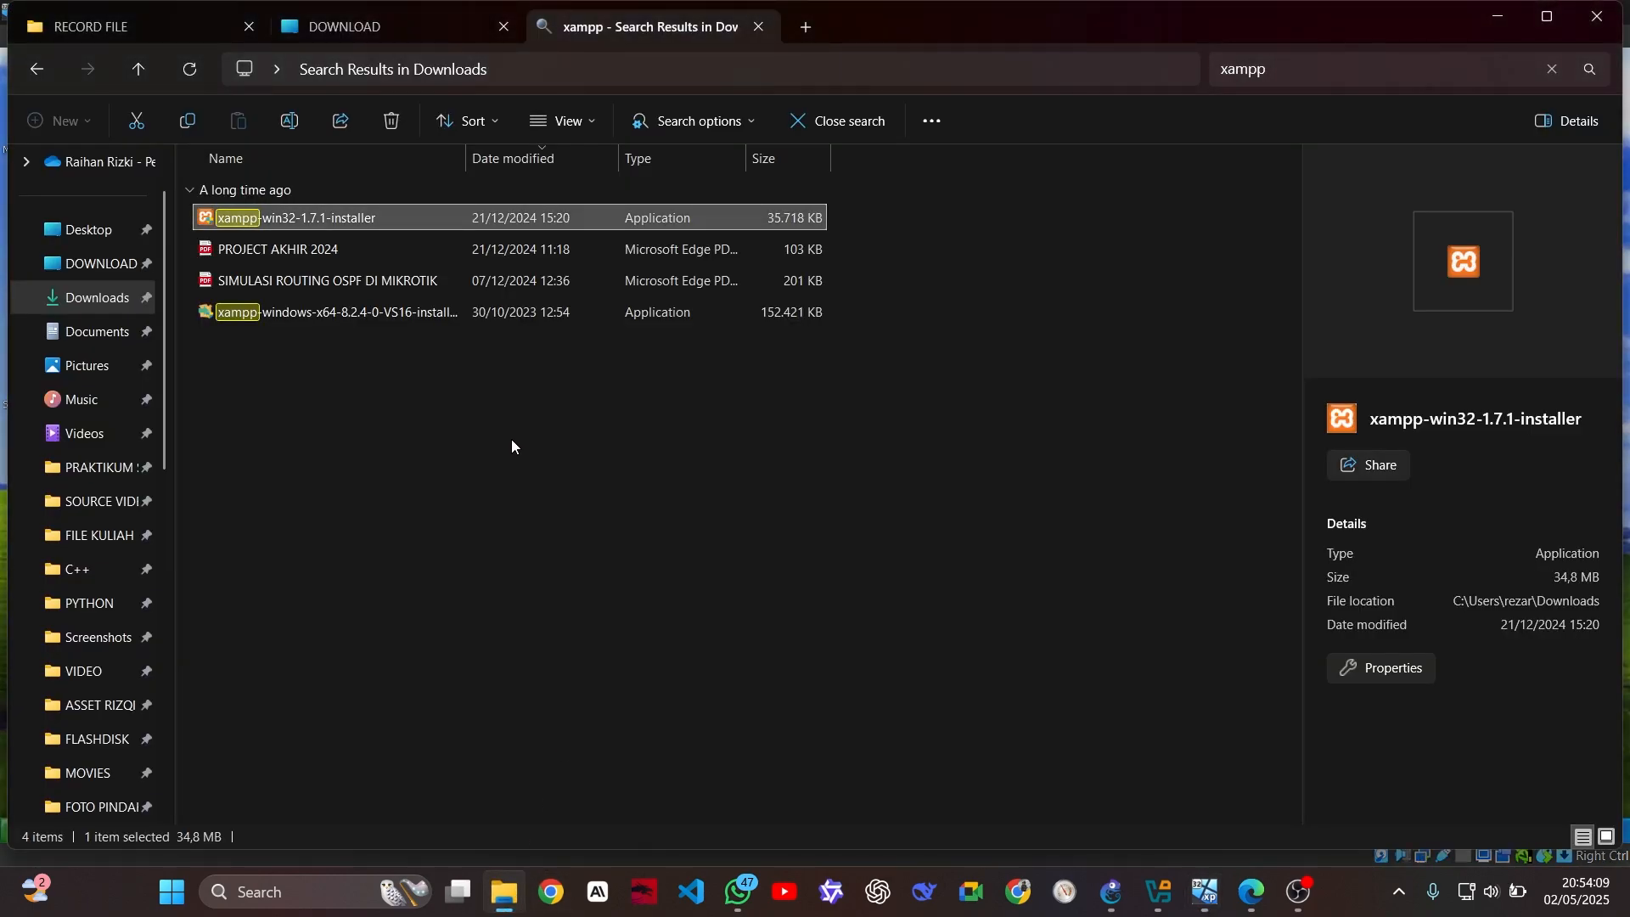
{"action": "left_click", "coordinate": [1558, 75]}
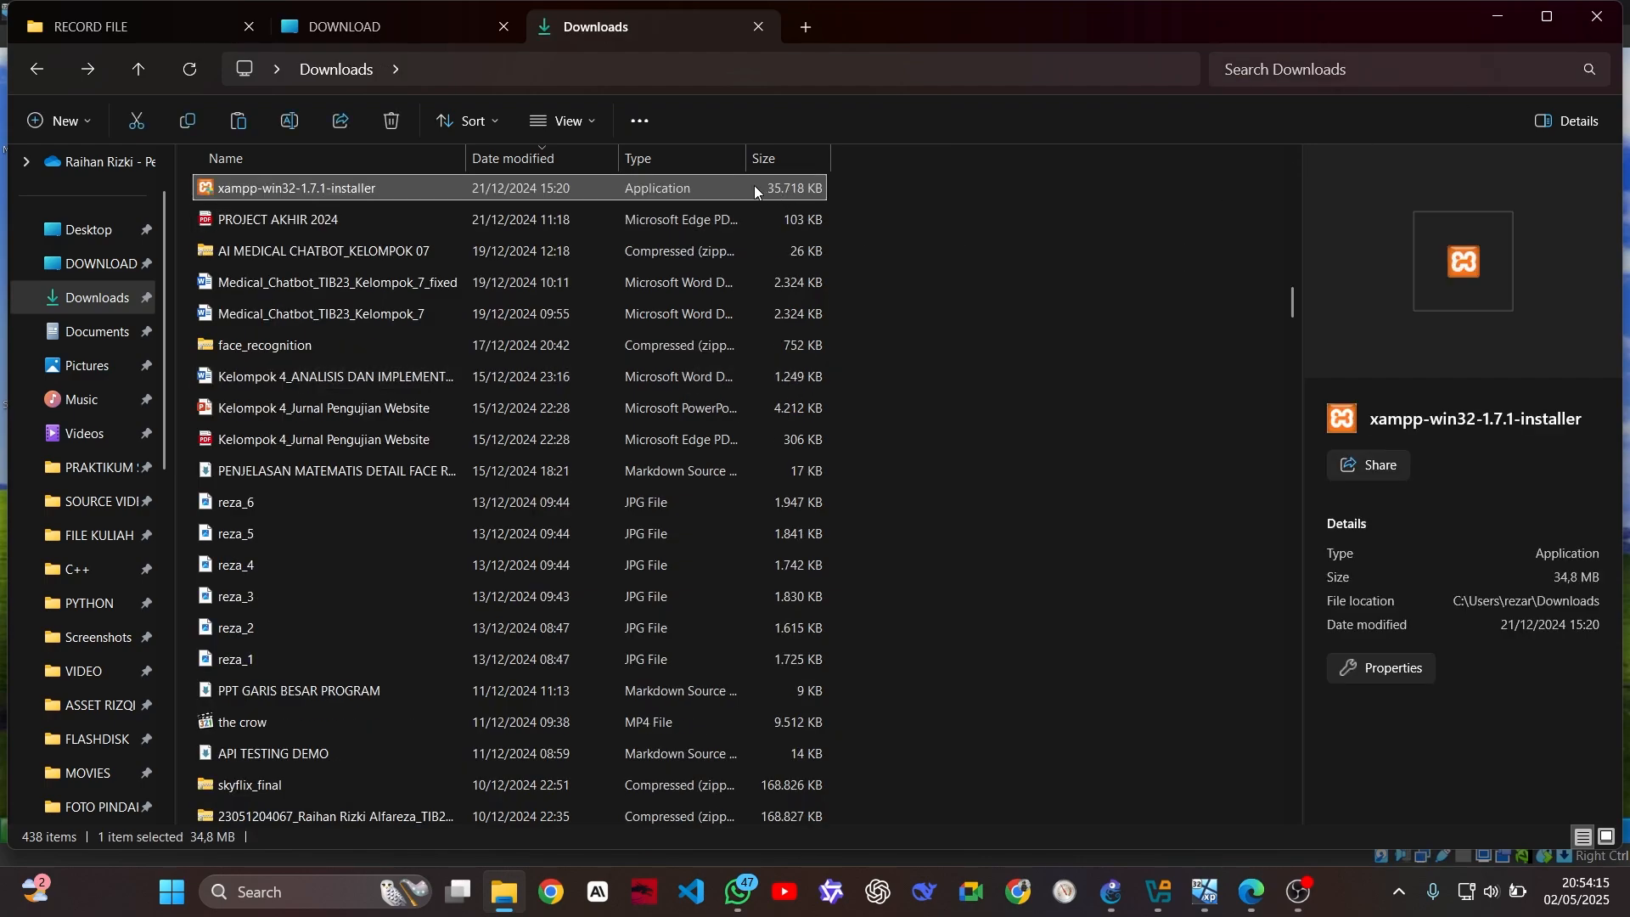
{"action": "left_click_drag", "start_coordinate": [754, 185], "coordinate": [814, 193]}
{"action": "key", "text": "alt+Tab"}
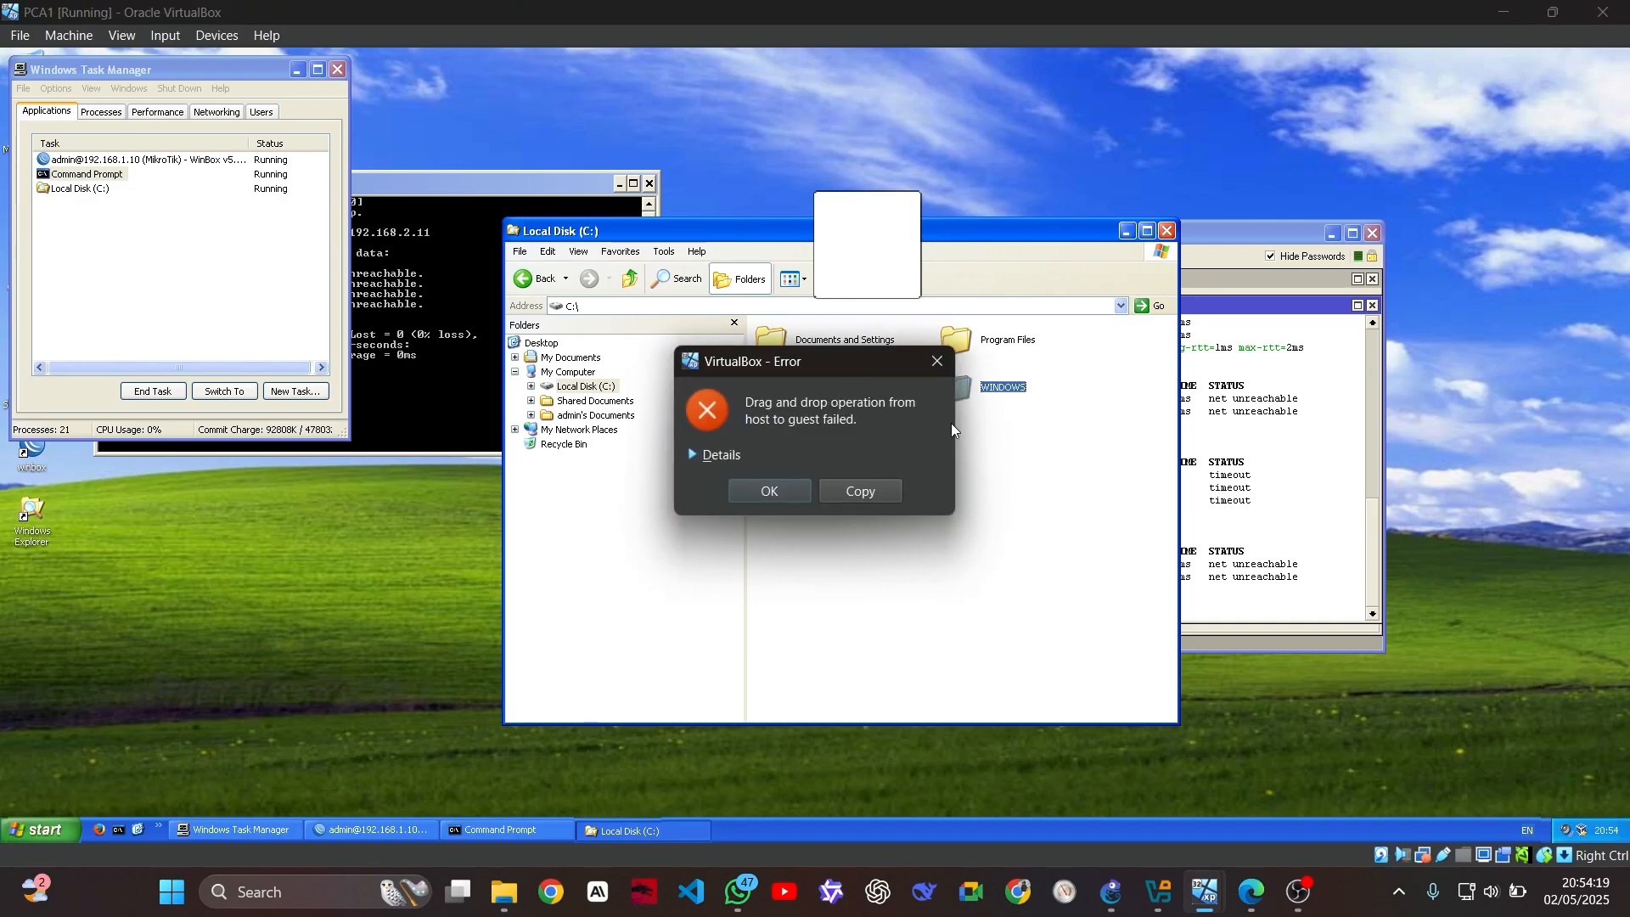
{"action": "left_click", "coordinate": [713, 456]}
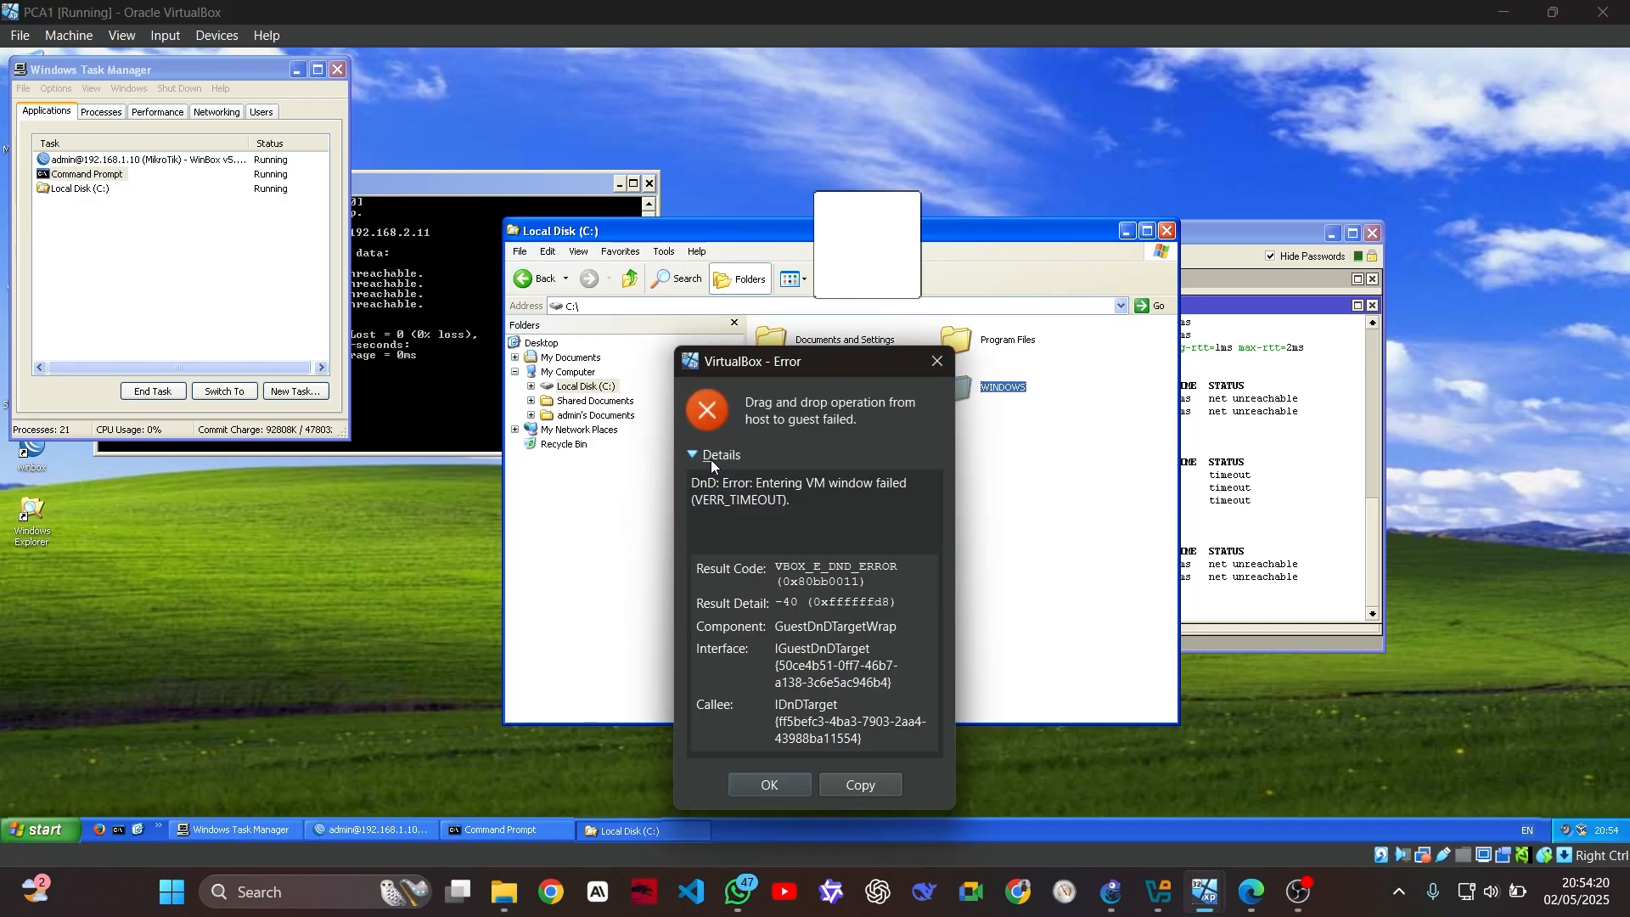
{"action": "left_click", "coordinate": [768, 785]}
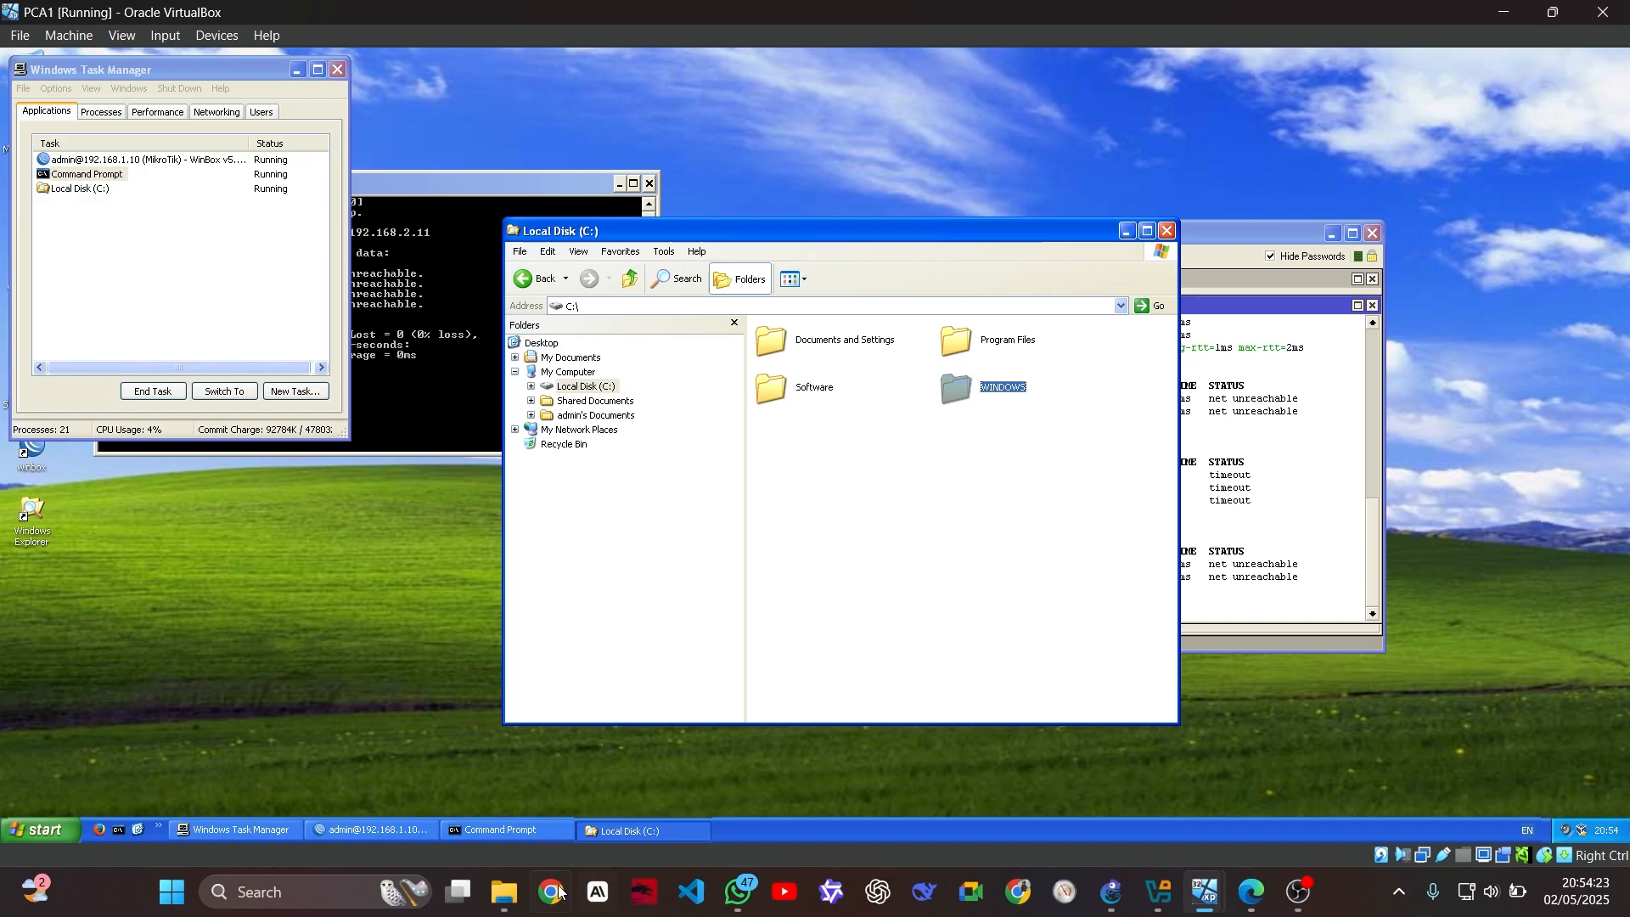
Reselect the xampp installer on the host and return to the PCA1 window
{"action": "left_click", "coordinate": [510, 893]}
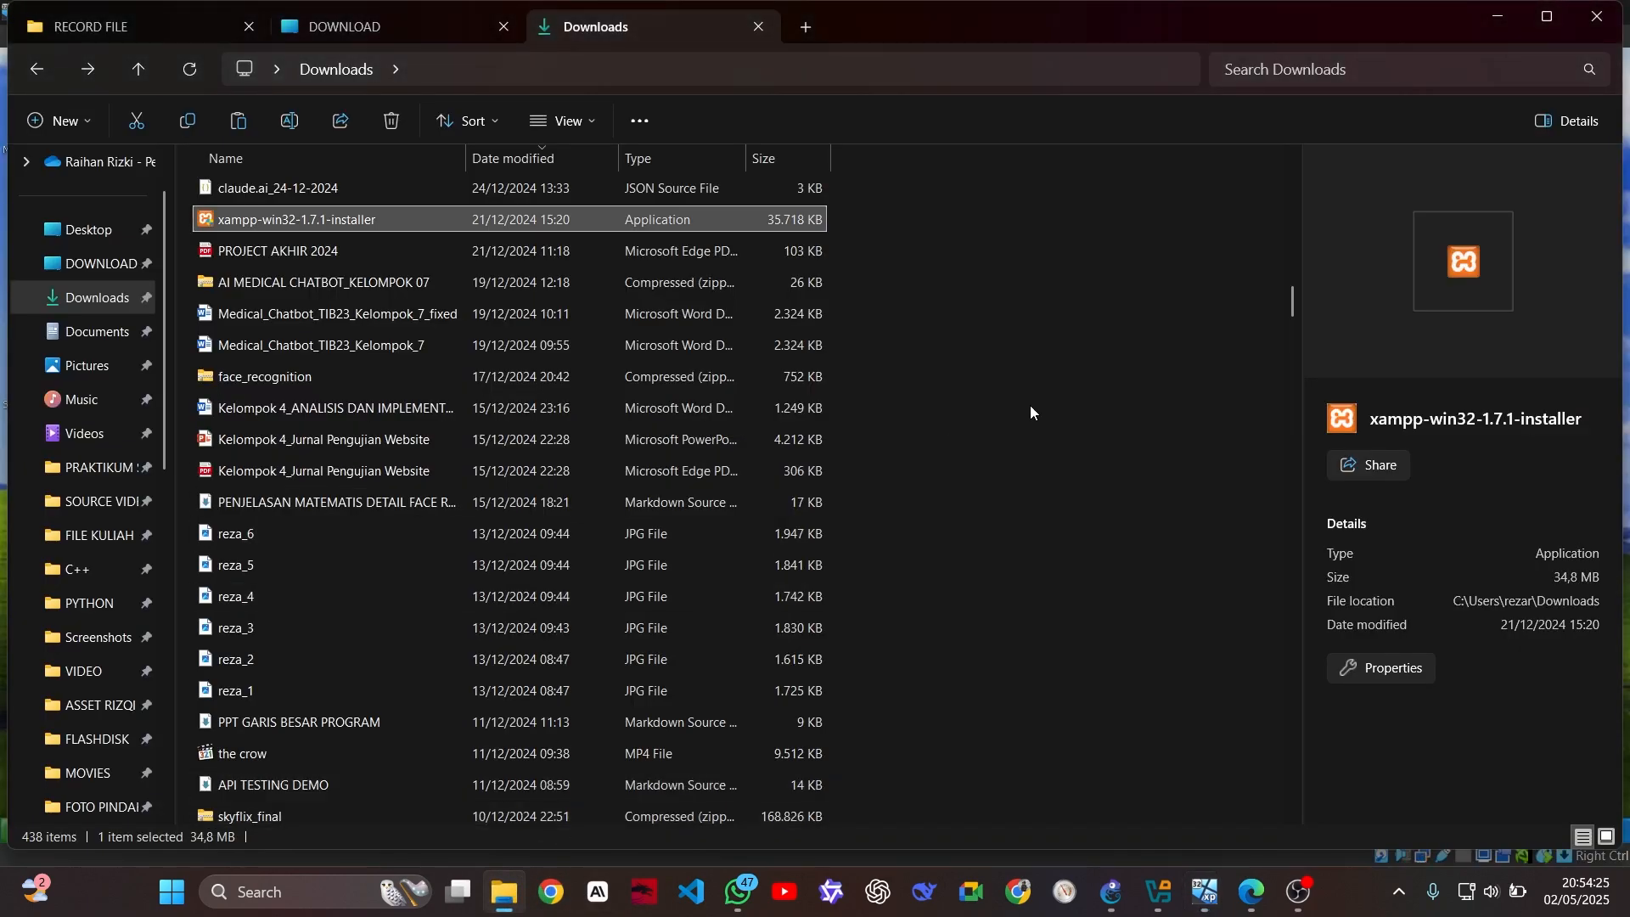
{"action": "left_click", "coordinate": [1015, 304]}
{"action": "left_click", "coordinate": [777, 221]}
{"action": "key", "text": "alt+Tab"}
{"action": "left_click", "coordinate": [893, 453]}
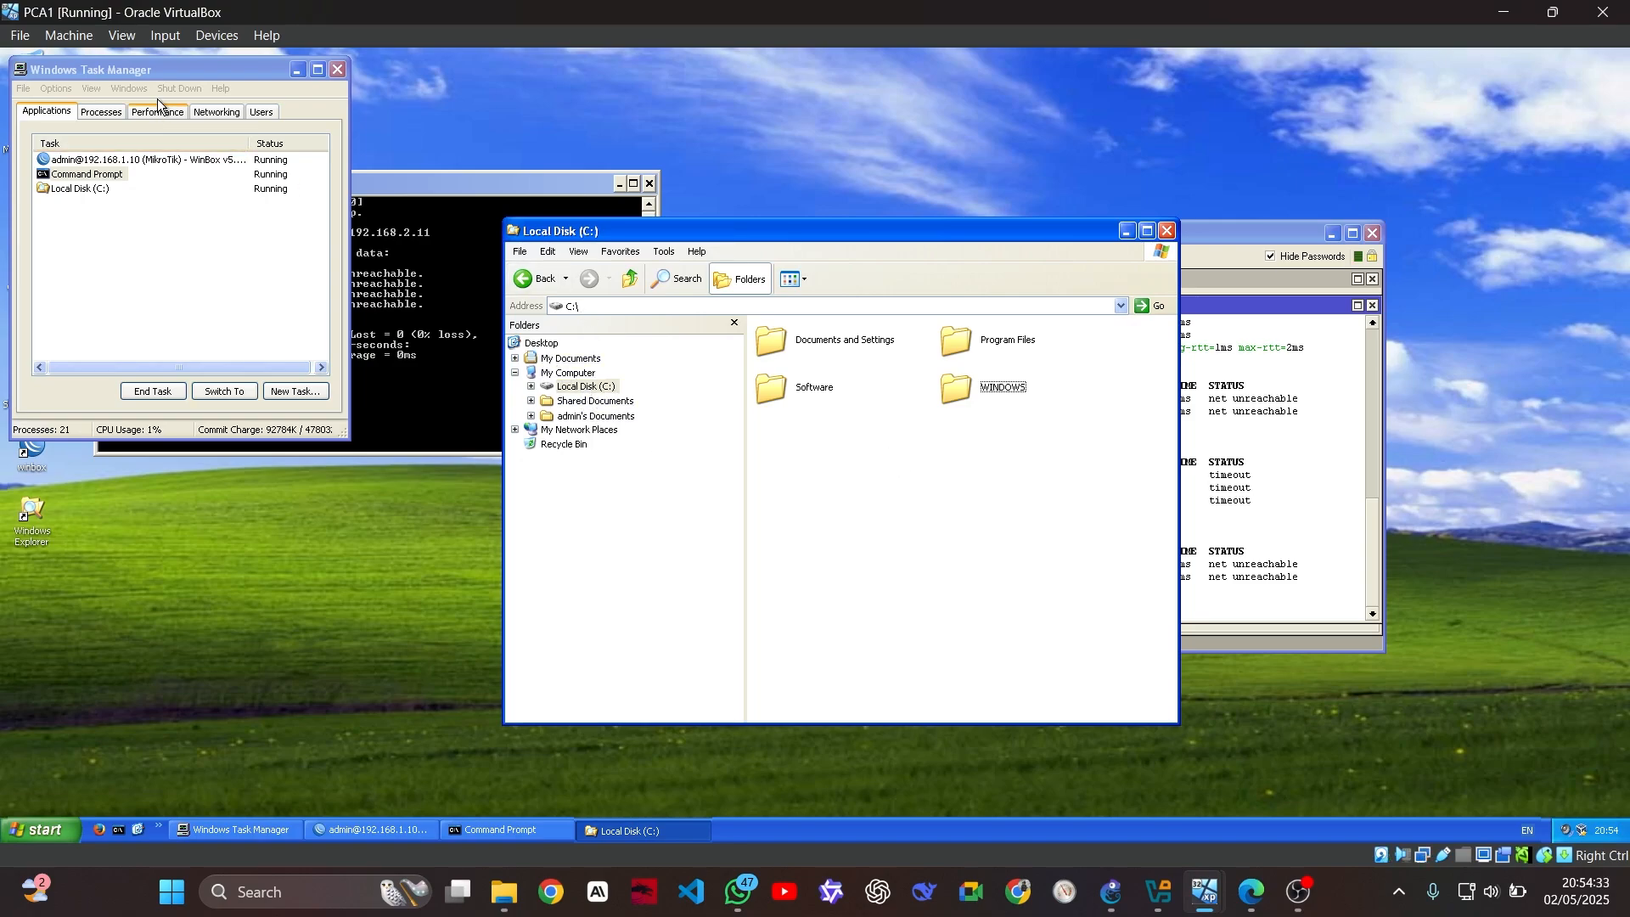
{"action": "left_click", "coordinate": [166, 36]}
Open PCA1's Shared Folders settings and start adding a new share
{"action": "left_click", "coordinate": [122, 36]}
{"action": "left_click", "coordinate": [217, 36]}
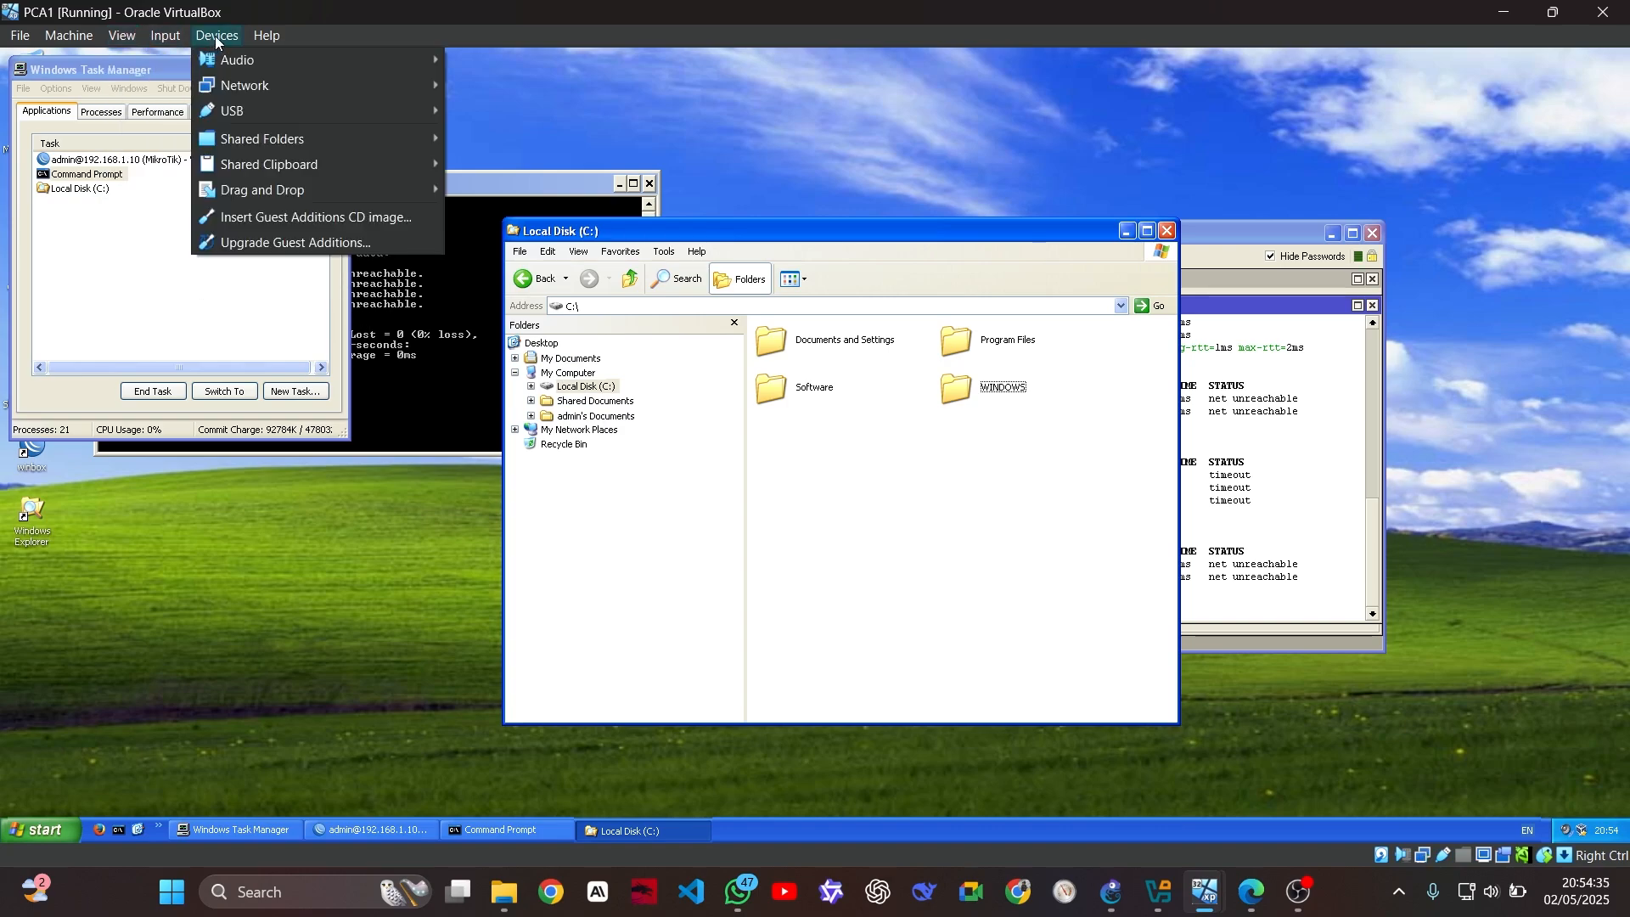
{"action": "left_click", "coordinate": [535, 149]}
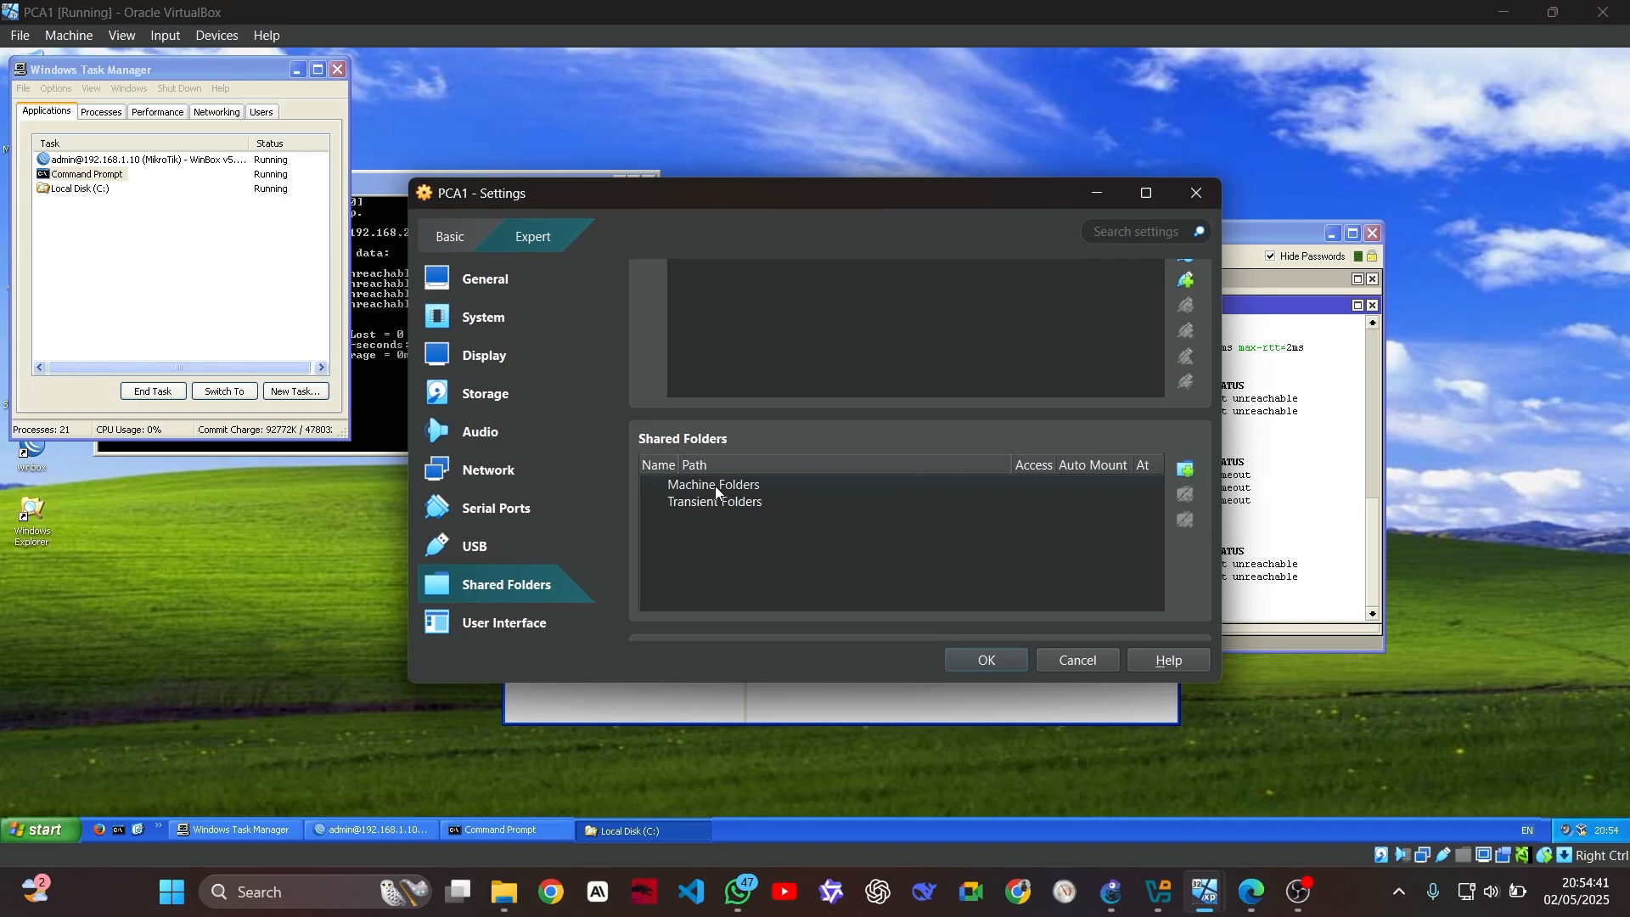
{"action": "left_click", "coordinate": [1185, 468]}
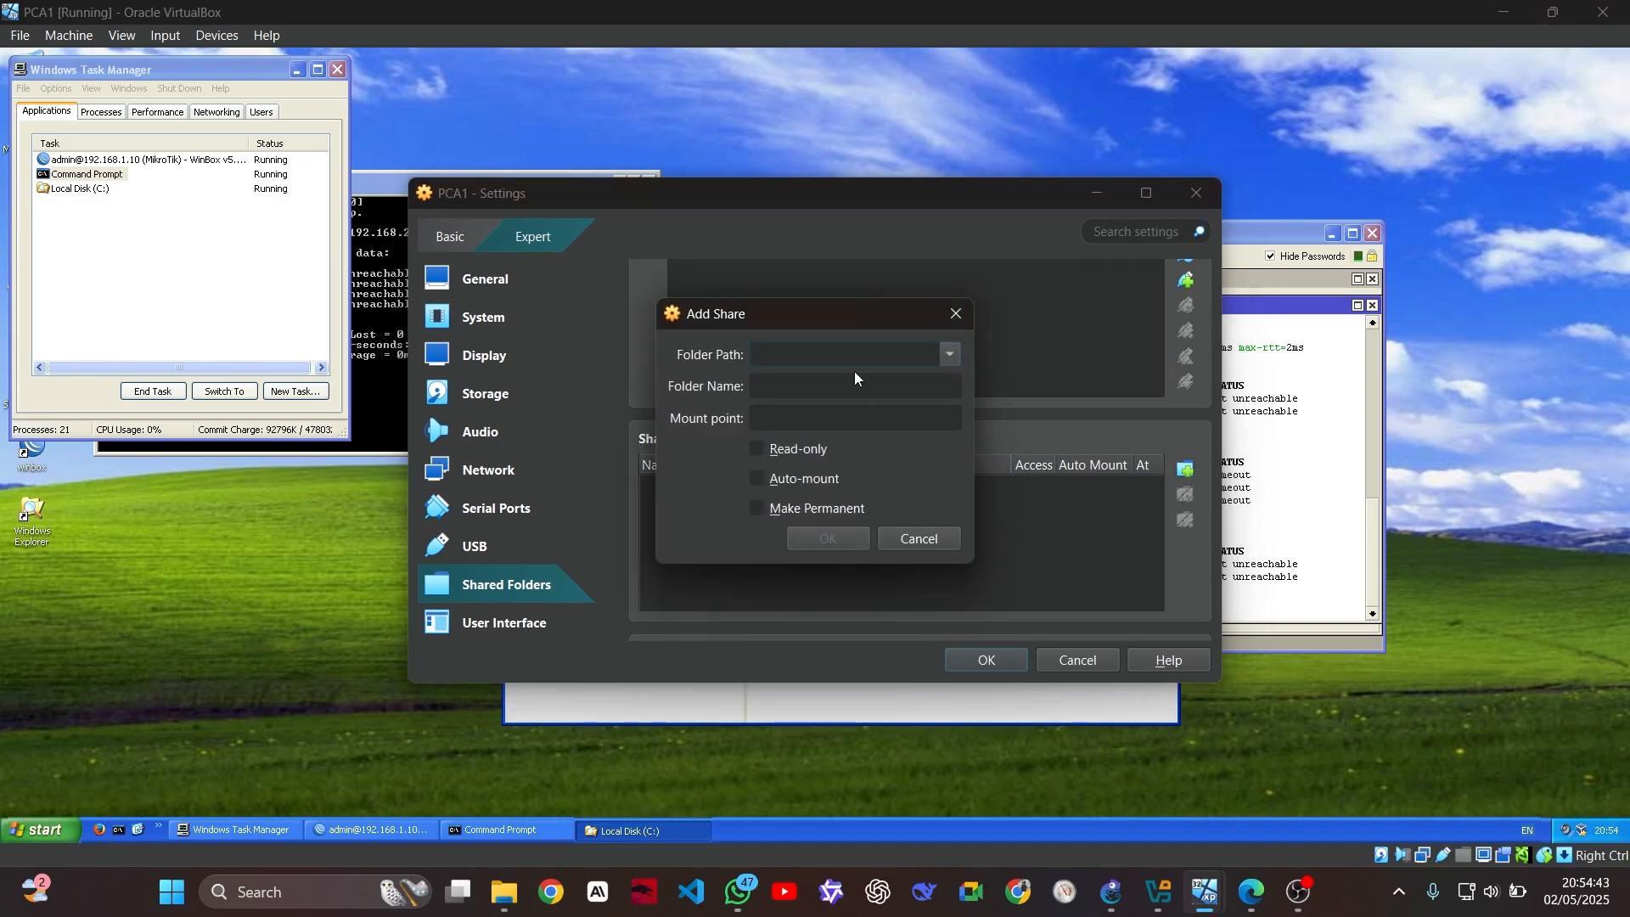
Browse to the host's Downloads folder as the new share's folder path
{"action": "left_click", "coordinate": [947, 355]}
{"action": "left_click", "coordinate": [868, 406]}
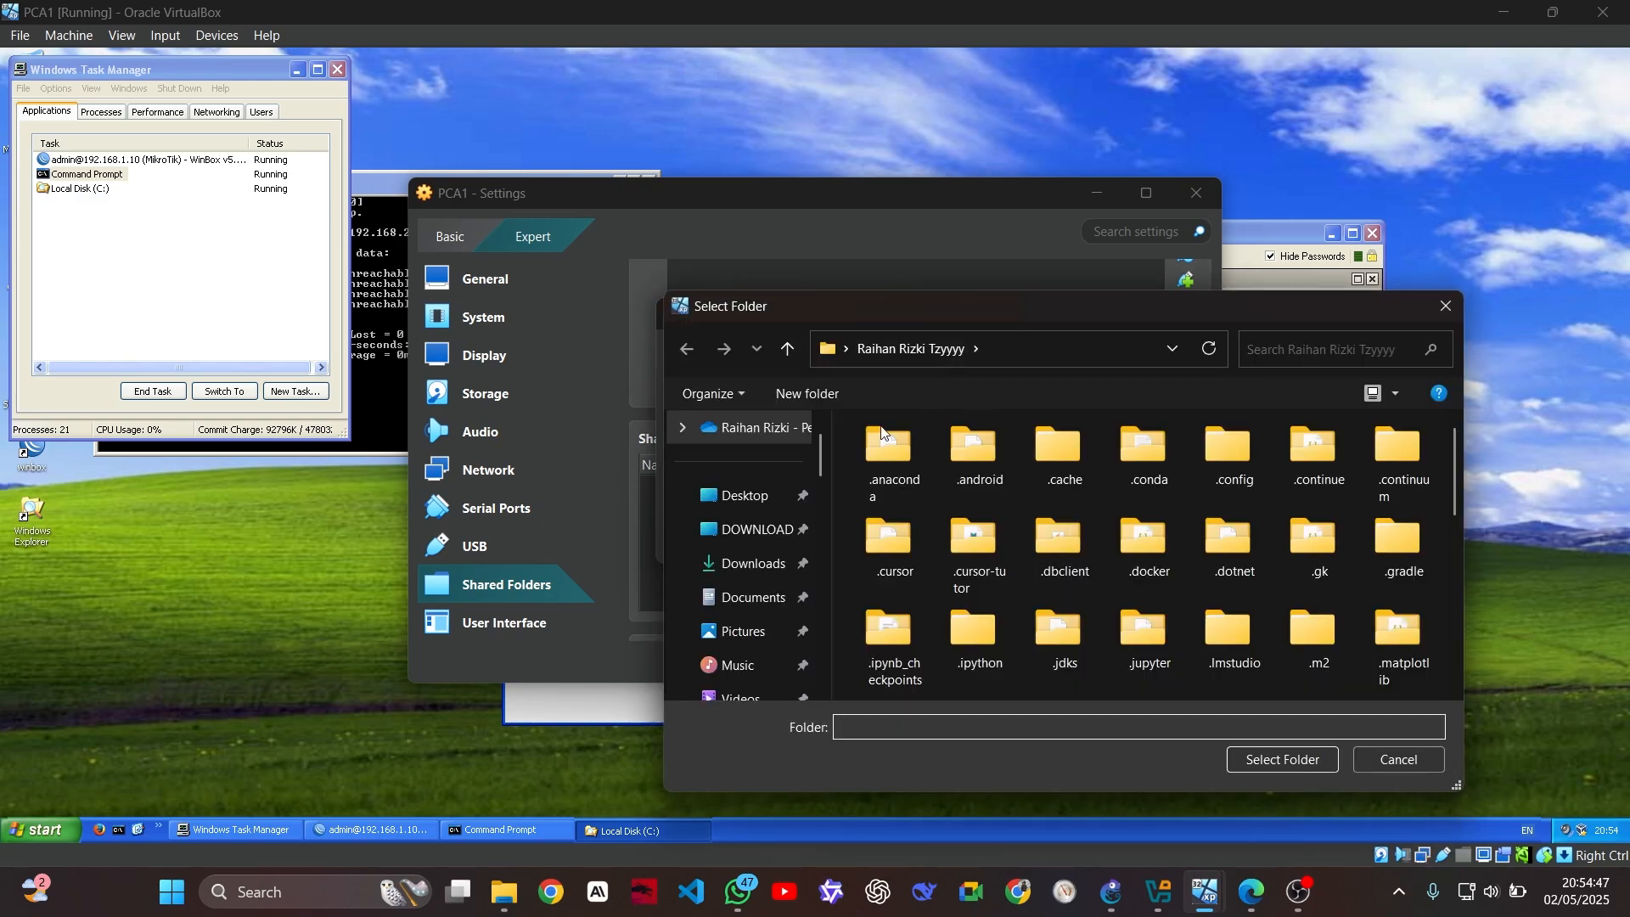
{"action": "left_click", "coordinate": [767, 535]}
{"action": "left_click", "coordinate": [751, 563]}
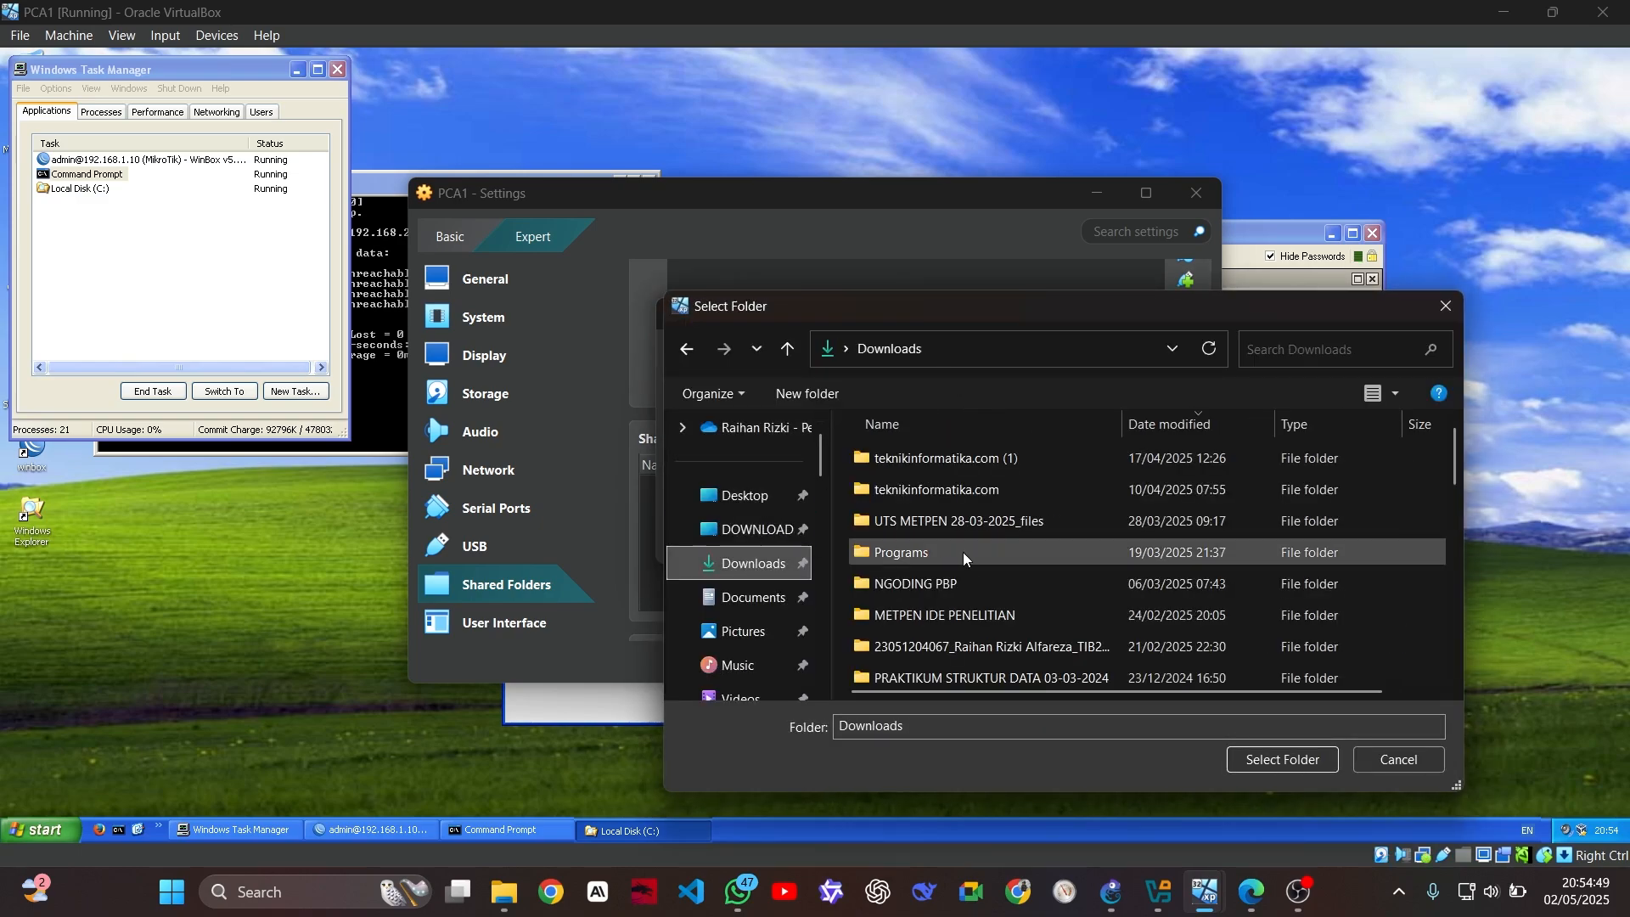
{"action": "scroll", "coordinate": [971, 470], "scroll_direction": "down", "scroll_amount": 3}
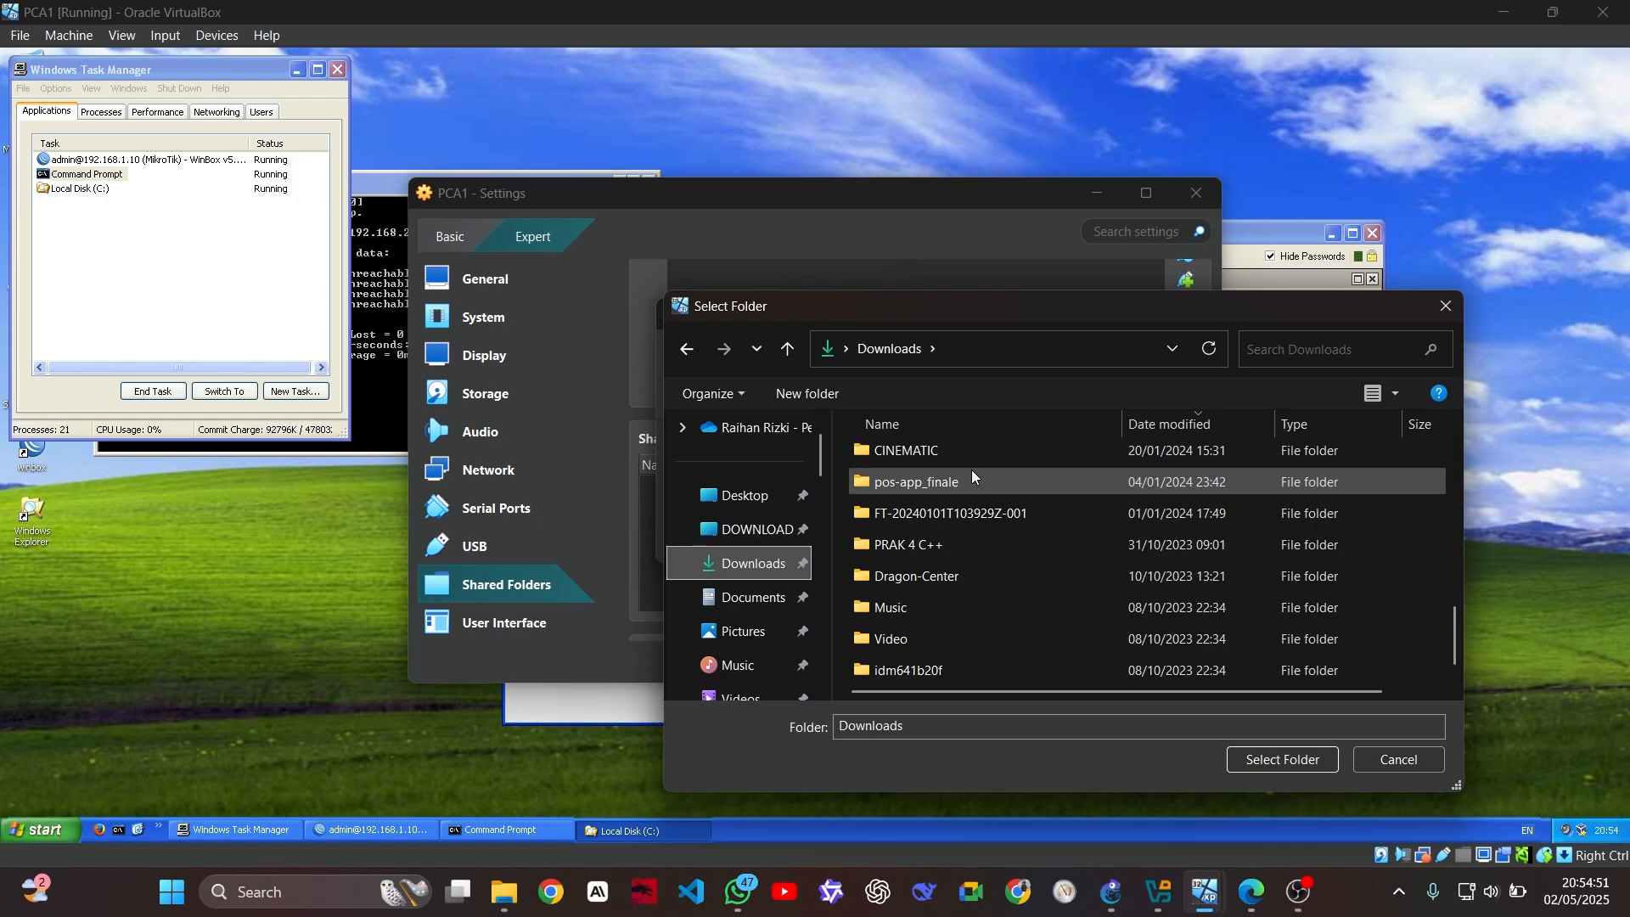
{"action": "scroll", "coordinate": [971, 470], "scroll_direction": "up", "scroll_amount": 3}
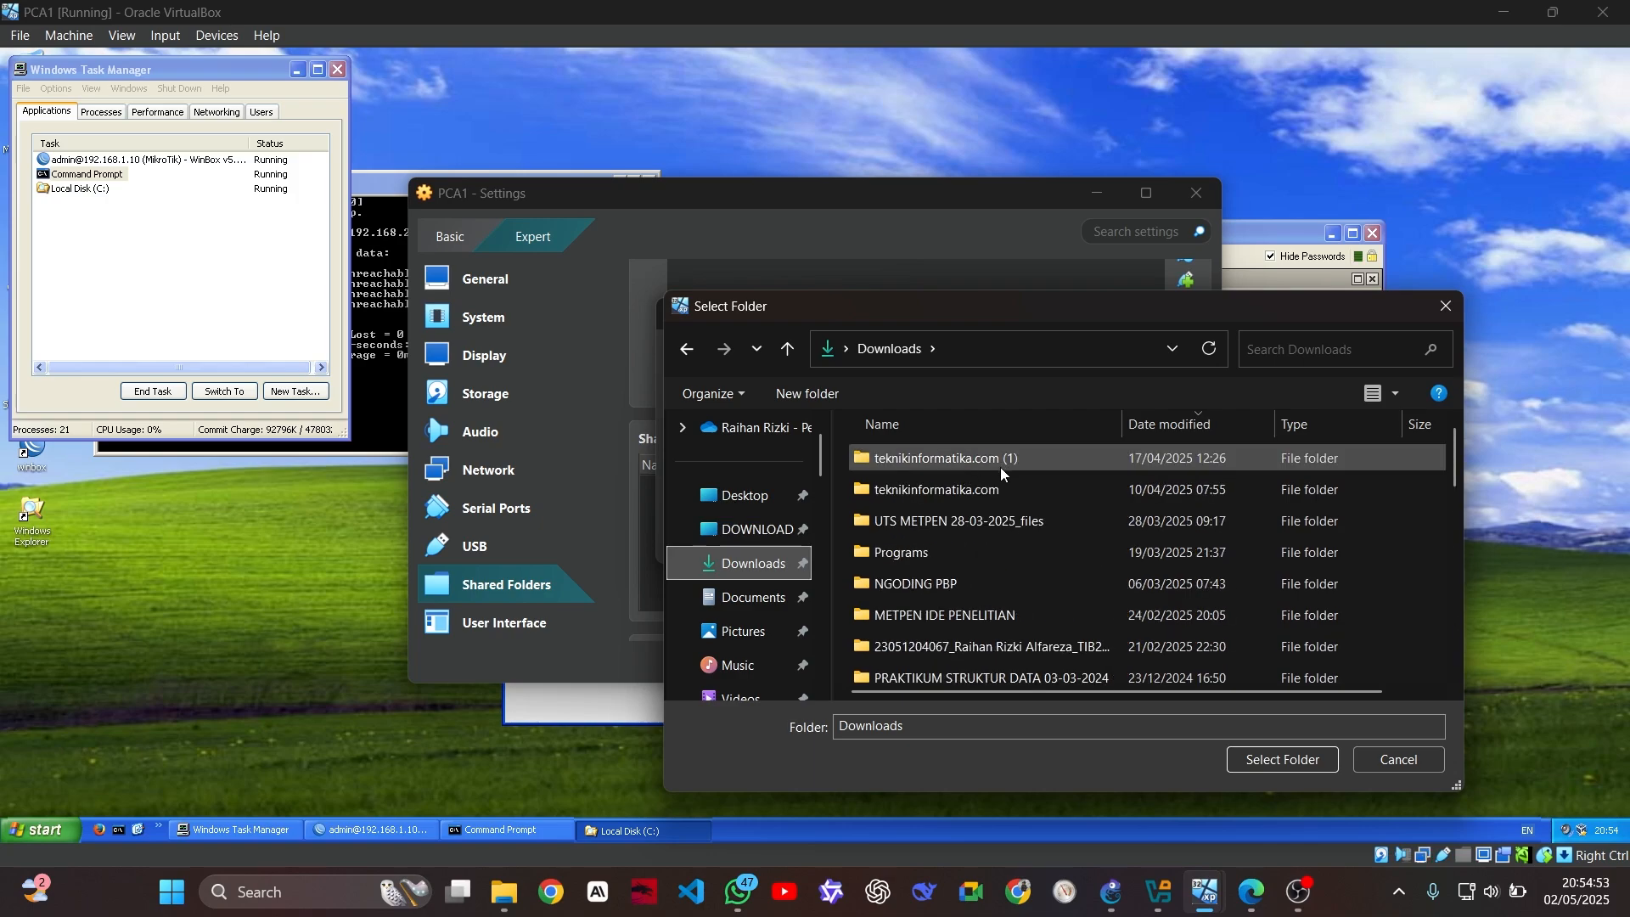
{"action": "left_click", "coordinate": [504, 891]}
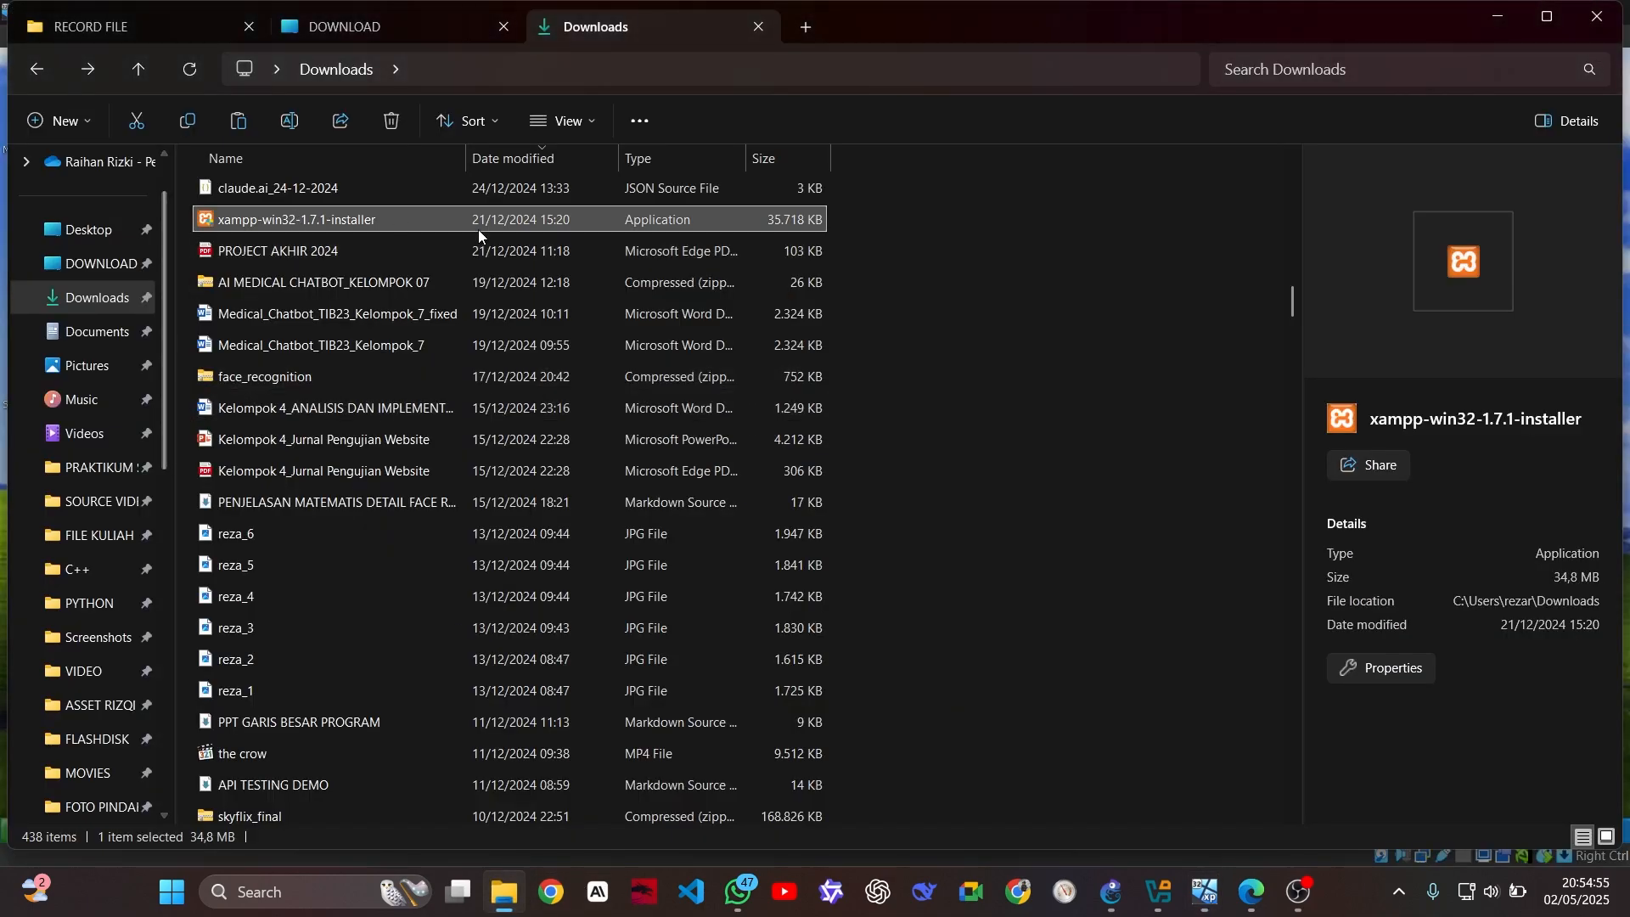
Create a new folder named XAMPP in Downloads
{"action": "left_click", "coordinate": [54, 120]}
{"action": "left_click", "coordinate": [82, 164]}
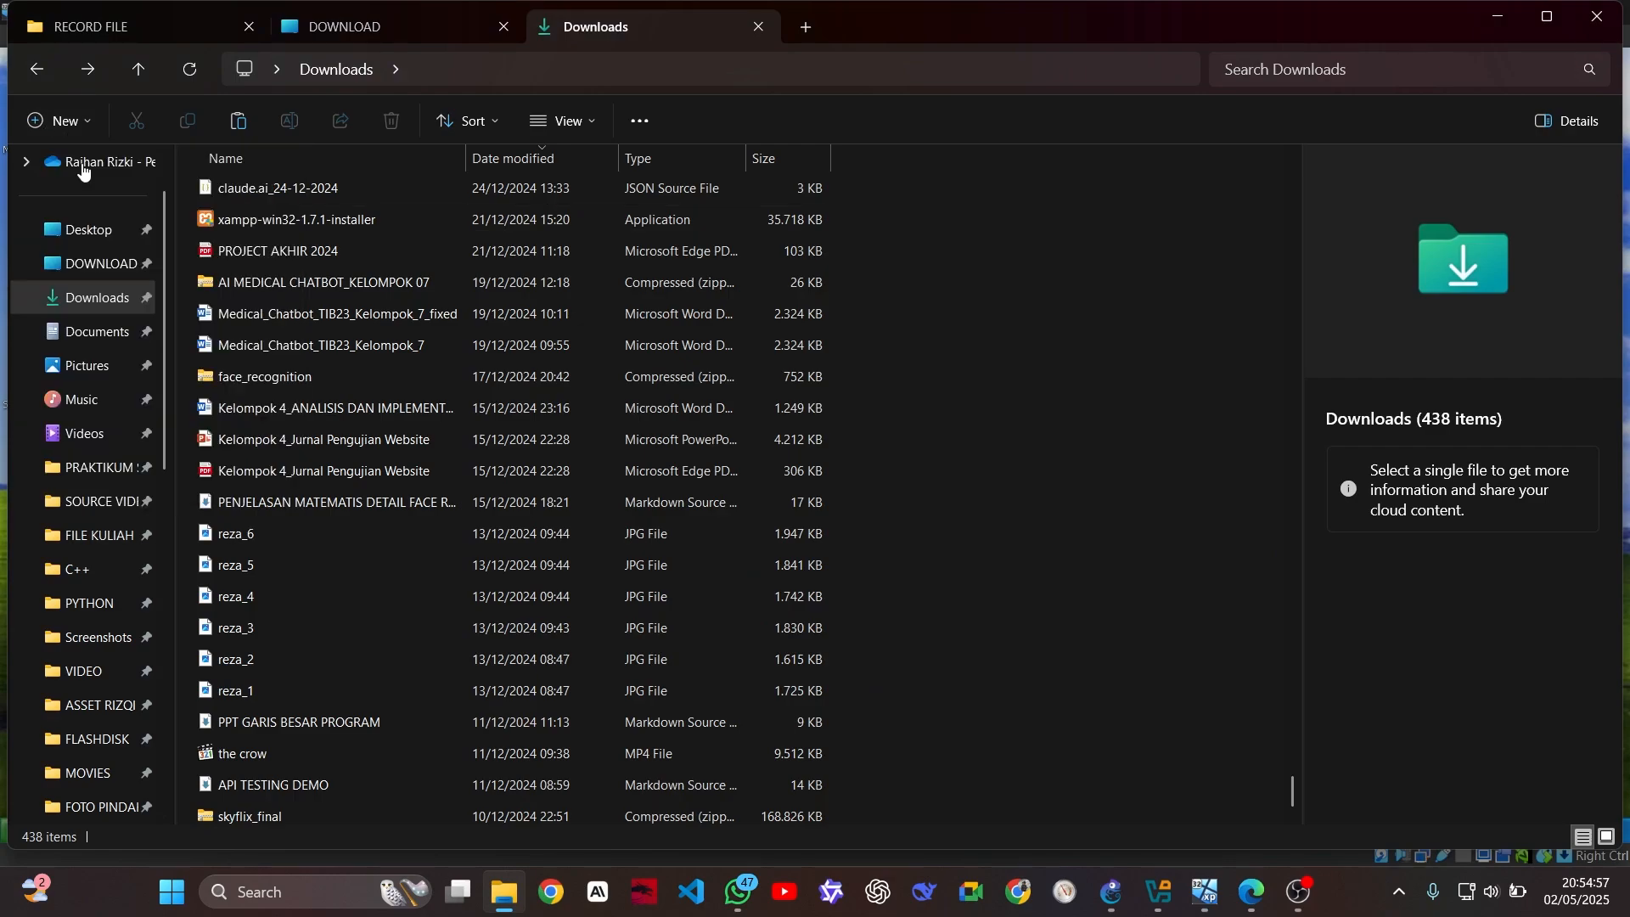
{"action": "type", "text": "XAMPP"}
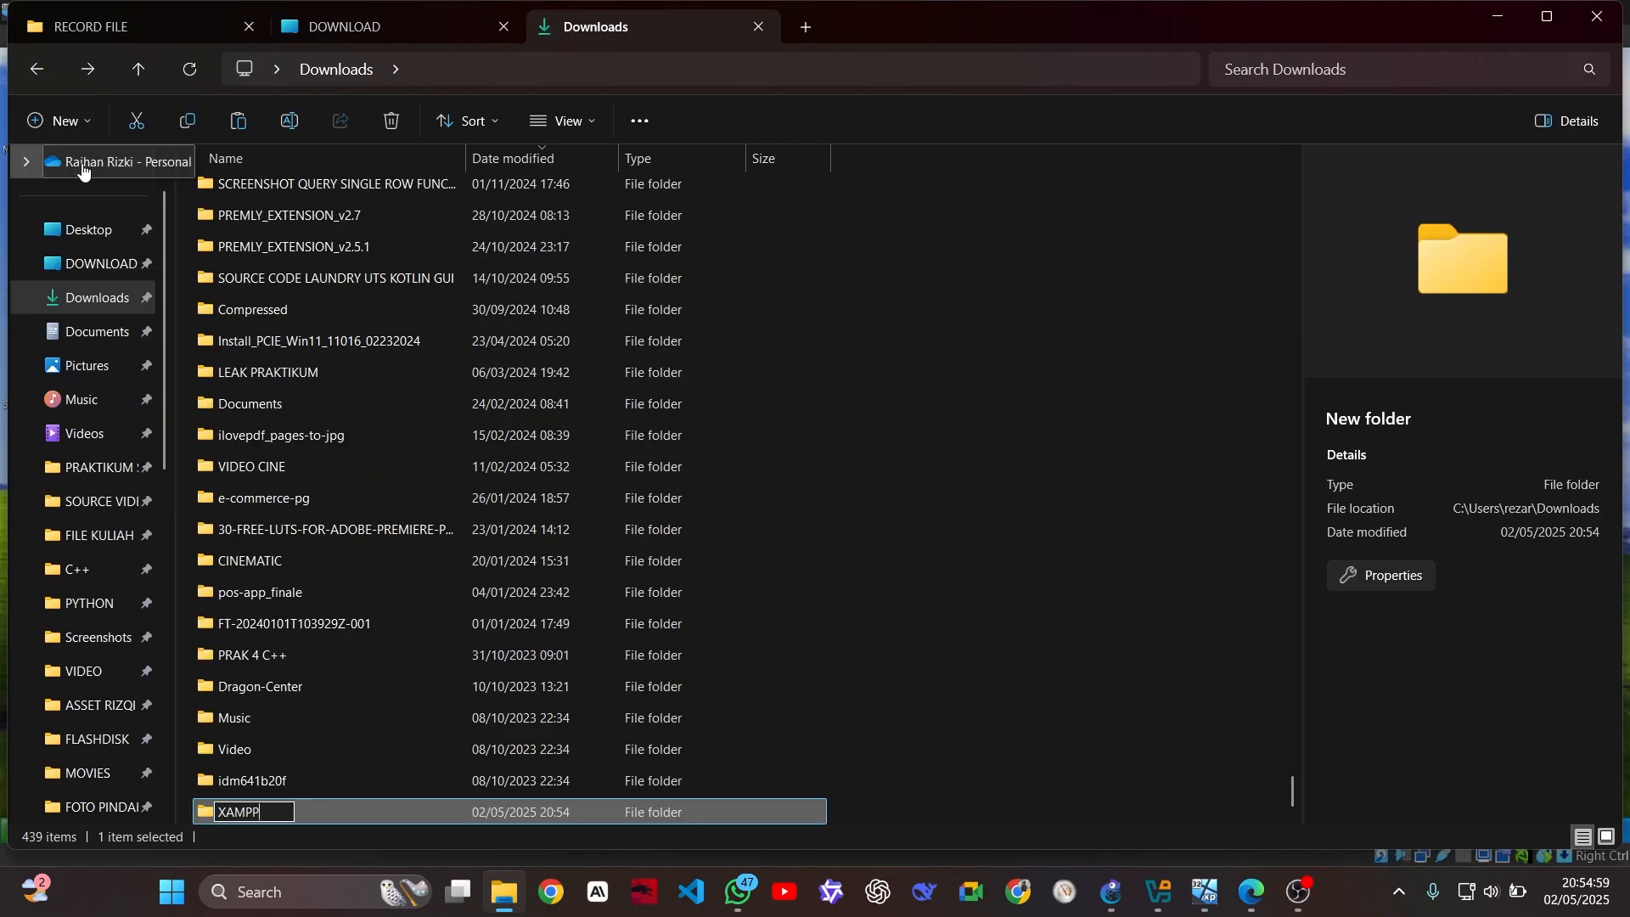
{"action": "key", "text": "Return"}
{"action": "left_click", "coordinate": [99, 299]}
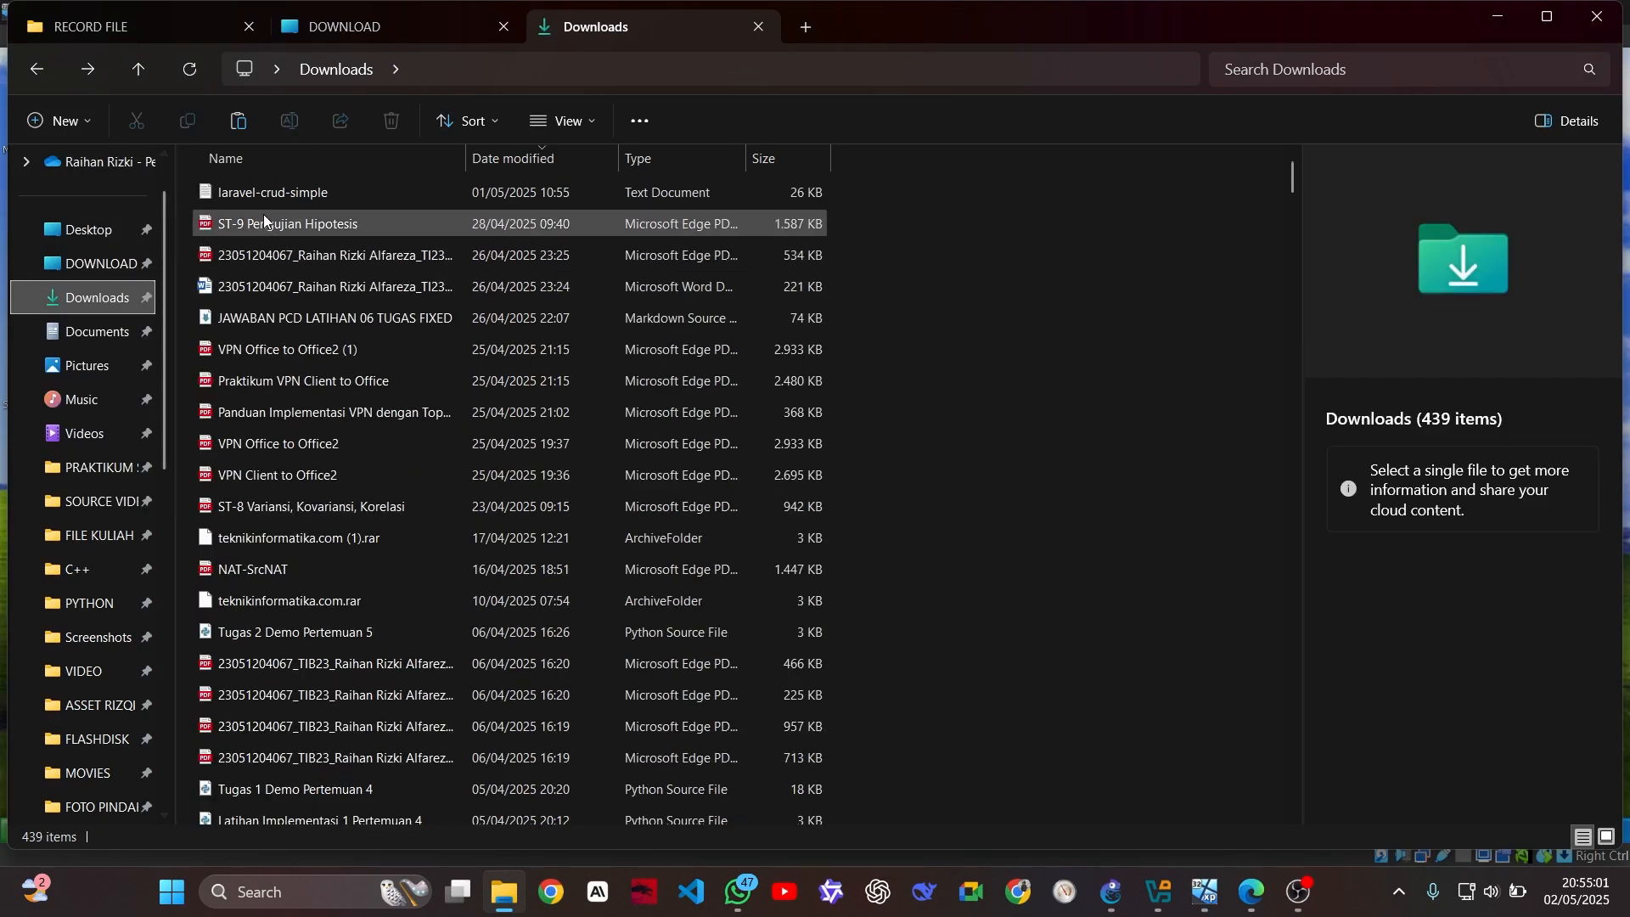
Move the xampp-win32-1.7.1-installer into the new XAMPP folder
{"action": "left_click", "coordinate": [930, 303]}
{"action": "type", "text": "x"}
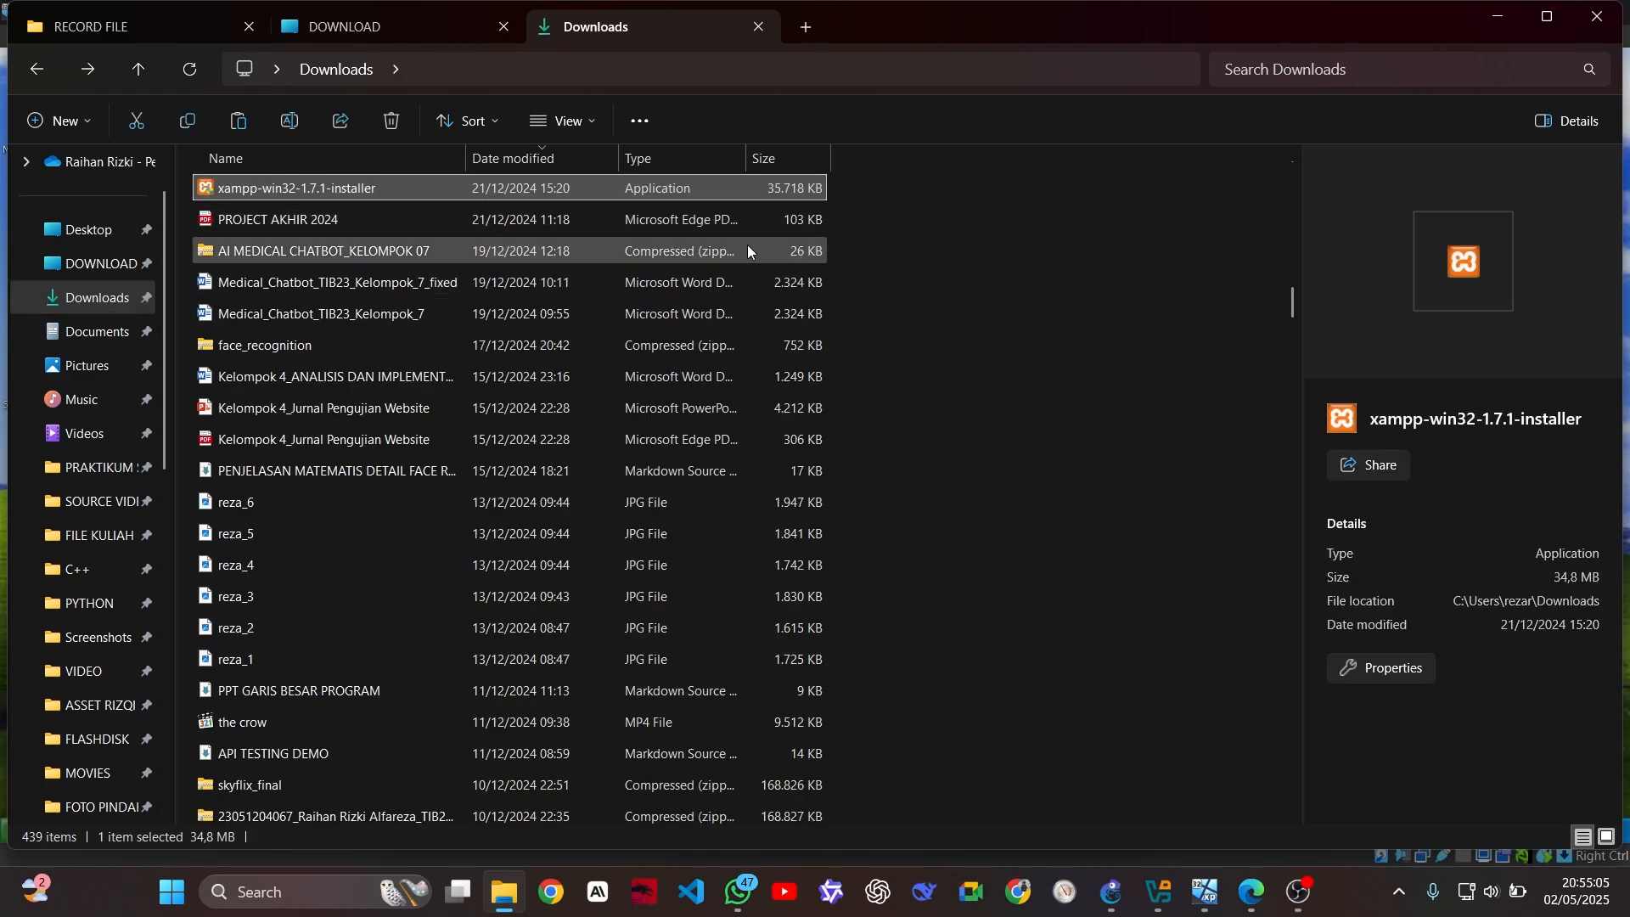
{"action": "left_click", "coordinate": [821, 197], "text": "ctrl"}
{"action": "left_click", "coordinate": [821, 193], "text": "ctrl"}
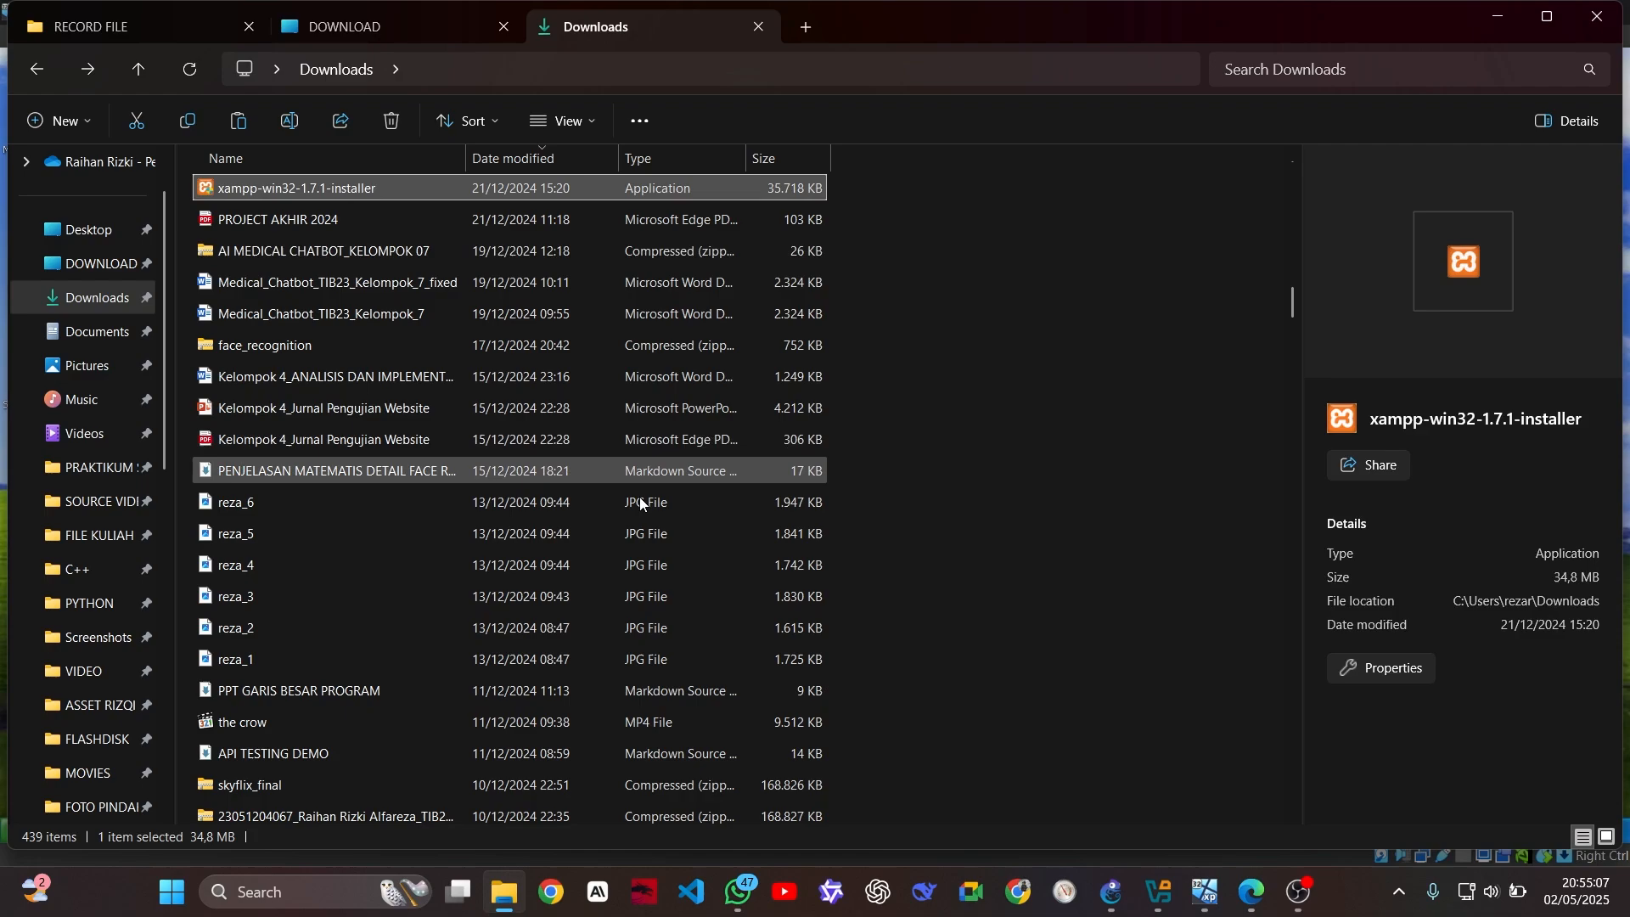
{"action": "scroll", "coordinate": [457, 248], "scroll_direction": "up", "scroll_amount": 10}
{"action": "scroll", "coordinate": [564, 358], "scroll_direction": "up", "scroll_amount": 15}
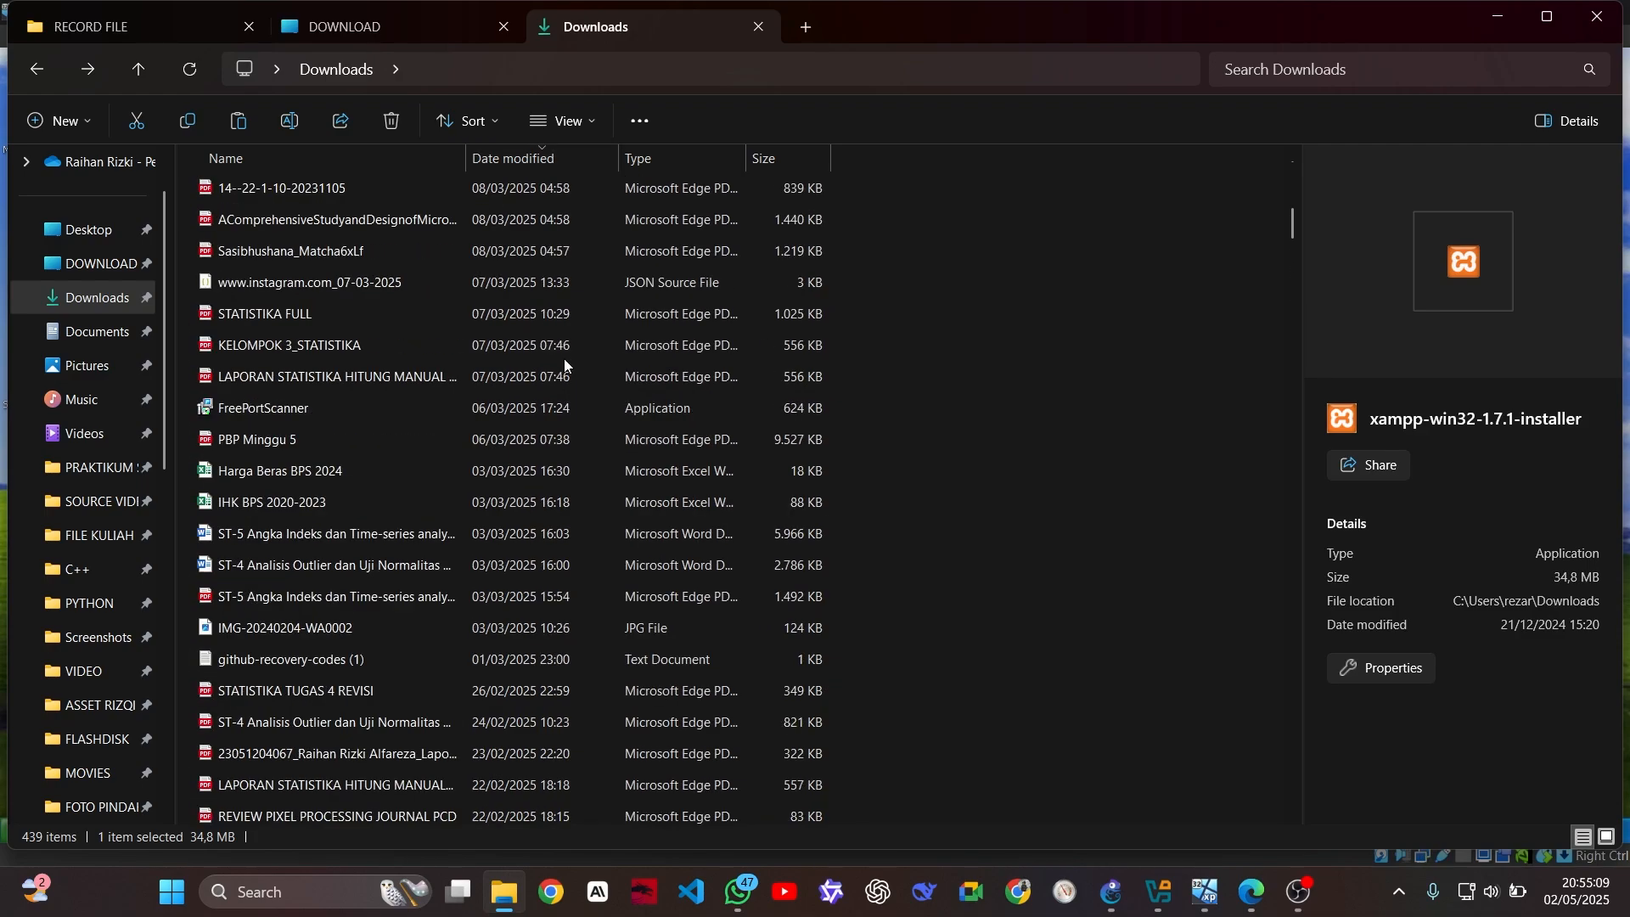
{"action": "key", "text": "x"}
{"action": "key", "text": "x"}
{"action": "key", "text": "x"}
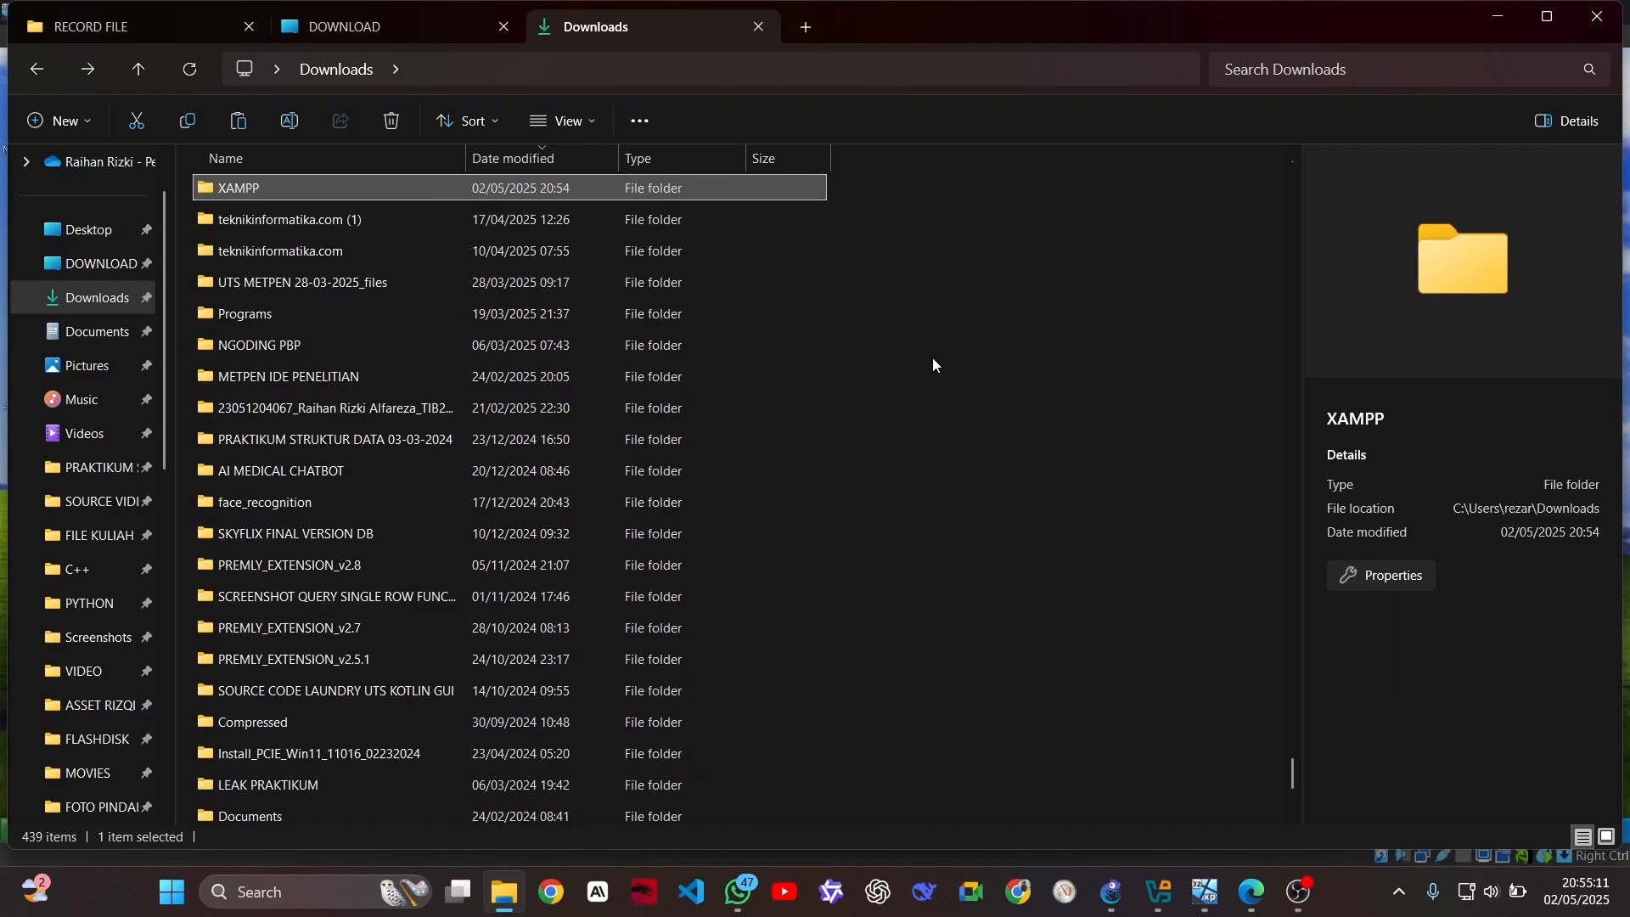
{"action": "double_click", "coordinate": [586, 191]}
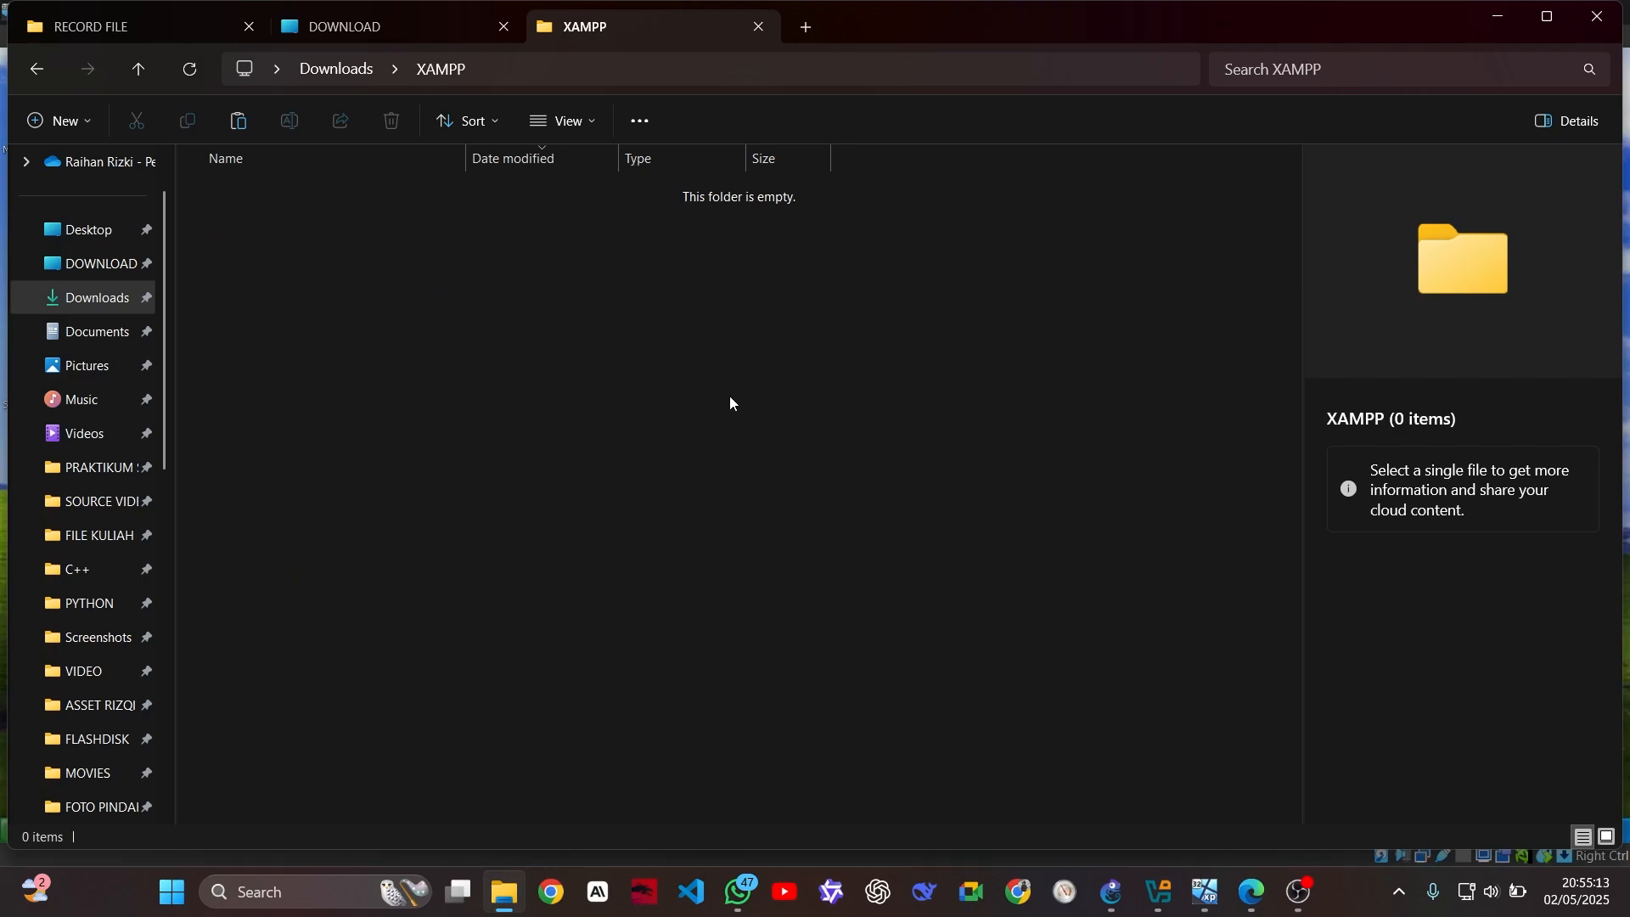
{"action": "key", "text": "ctrl+v"}
Check the XAMPP folder's full path and bring up the VirtualBox Manager
{"action": "left_click", "coordinate": [713, 80]}
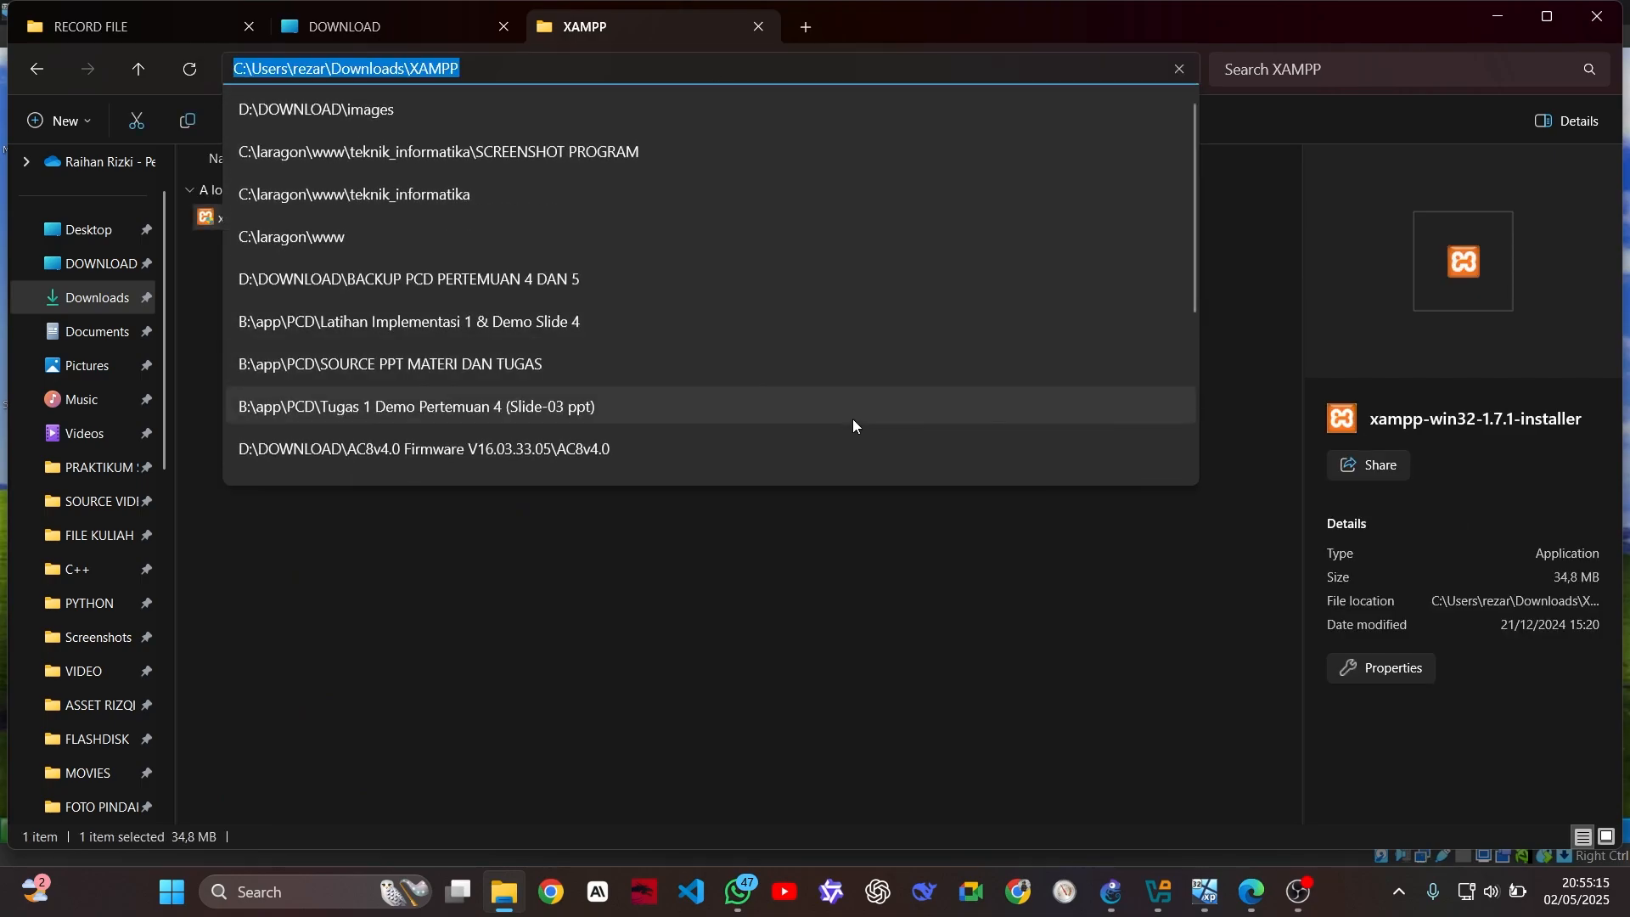
{"action": "left_click", "coordinate": [955, 700]}
{"action": "mouse_move", "coordinate": [1214, 885]}
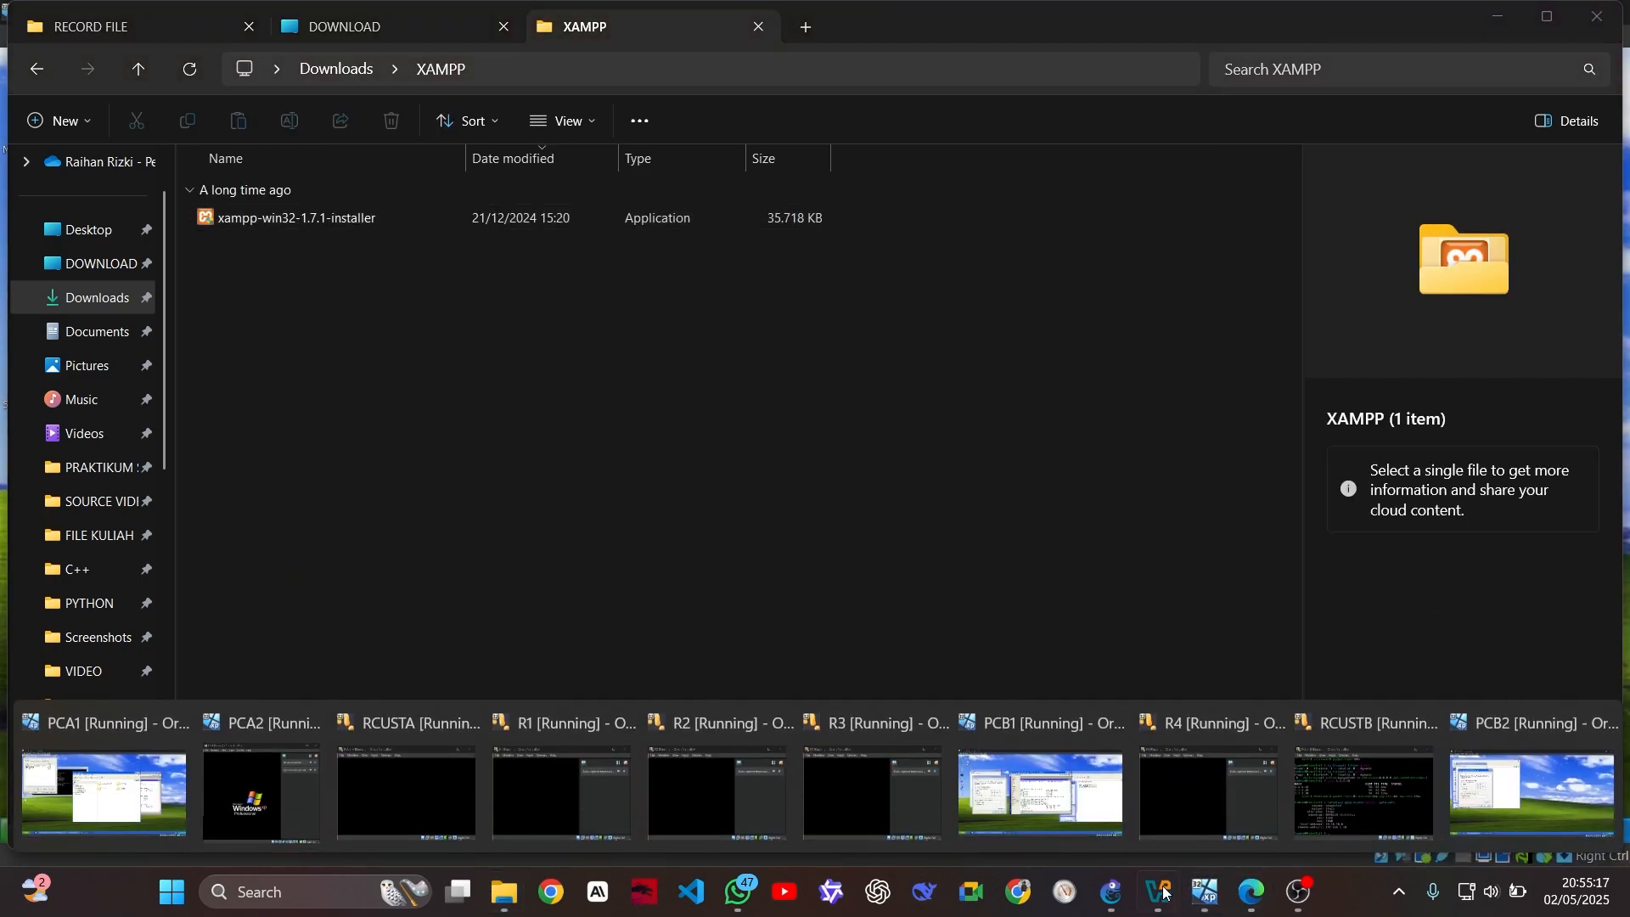
{"action": "left_click", "coordinate": [1161, 892]}
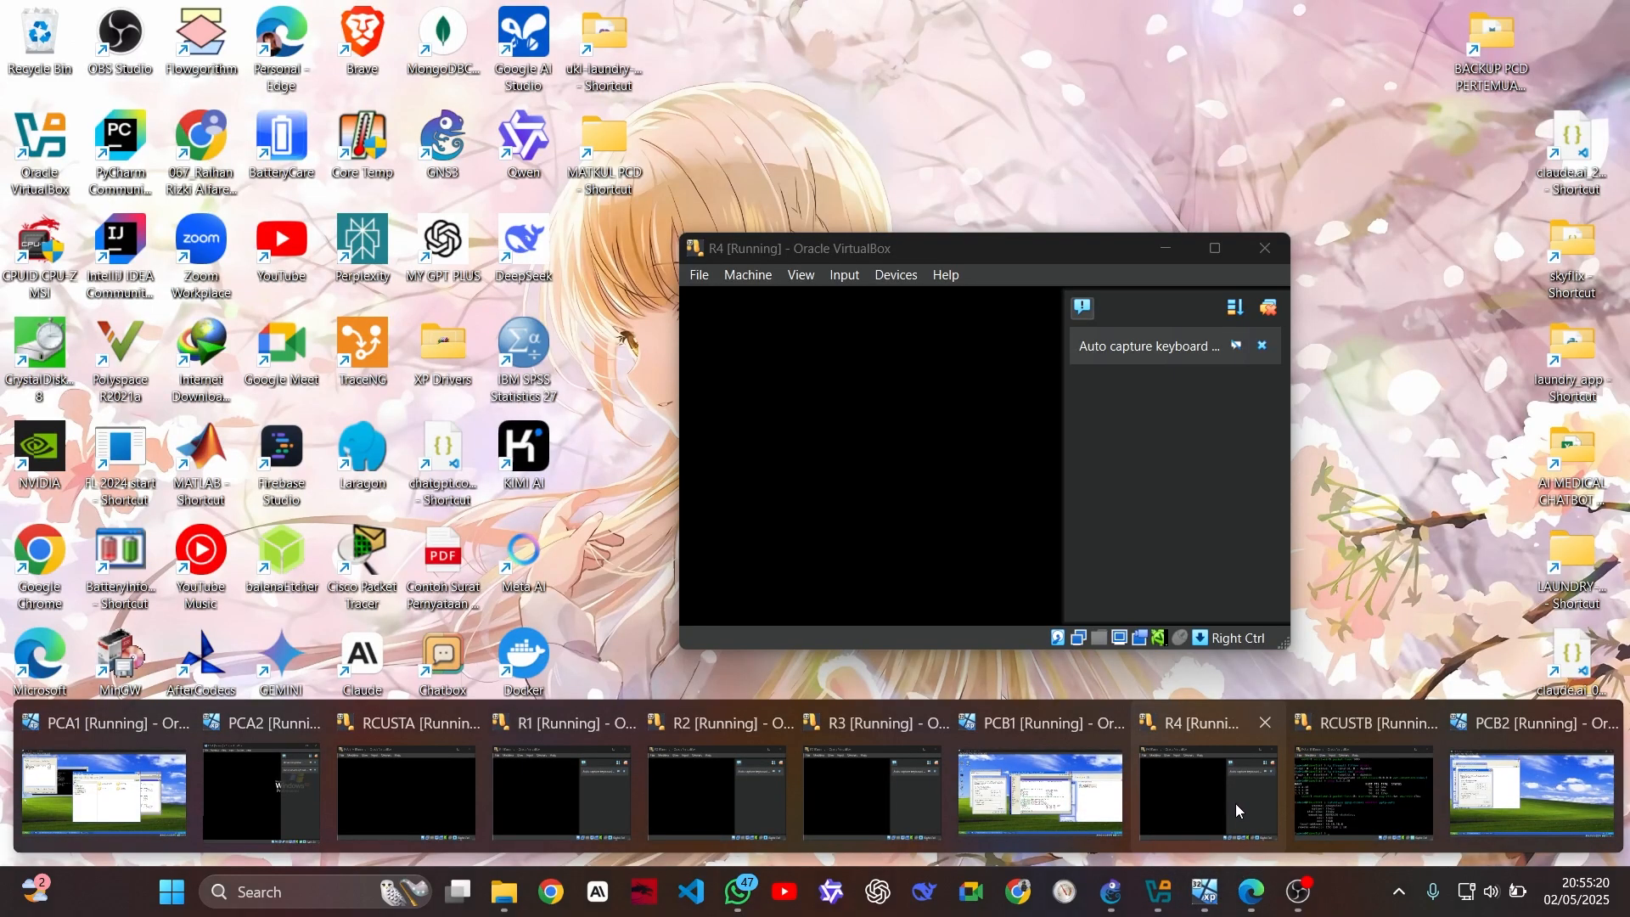
Add the host's Downloads\XAMPP folder to PCA1 as a transient full-access share named XAMPP
{"action": "mouse_move", "coordinate": [541, 801]}
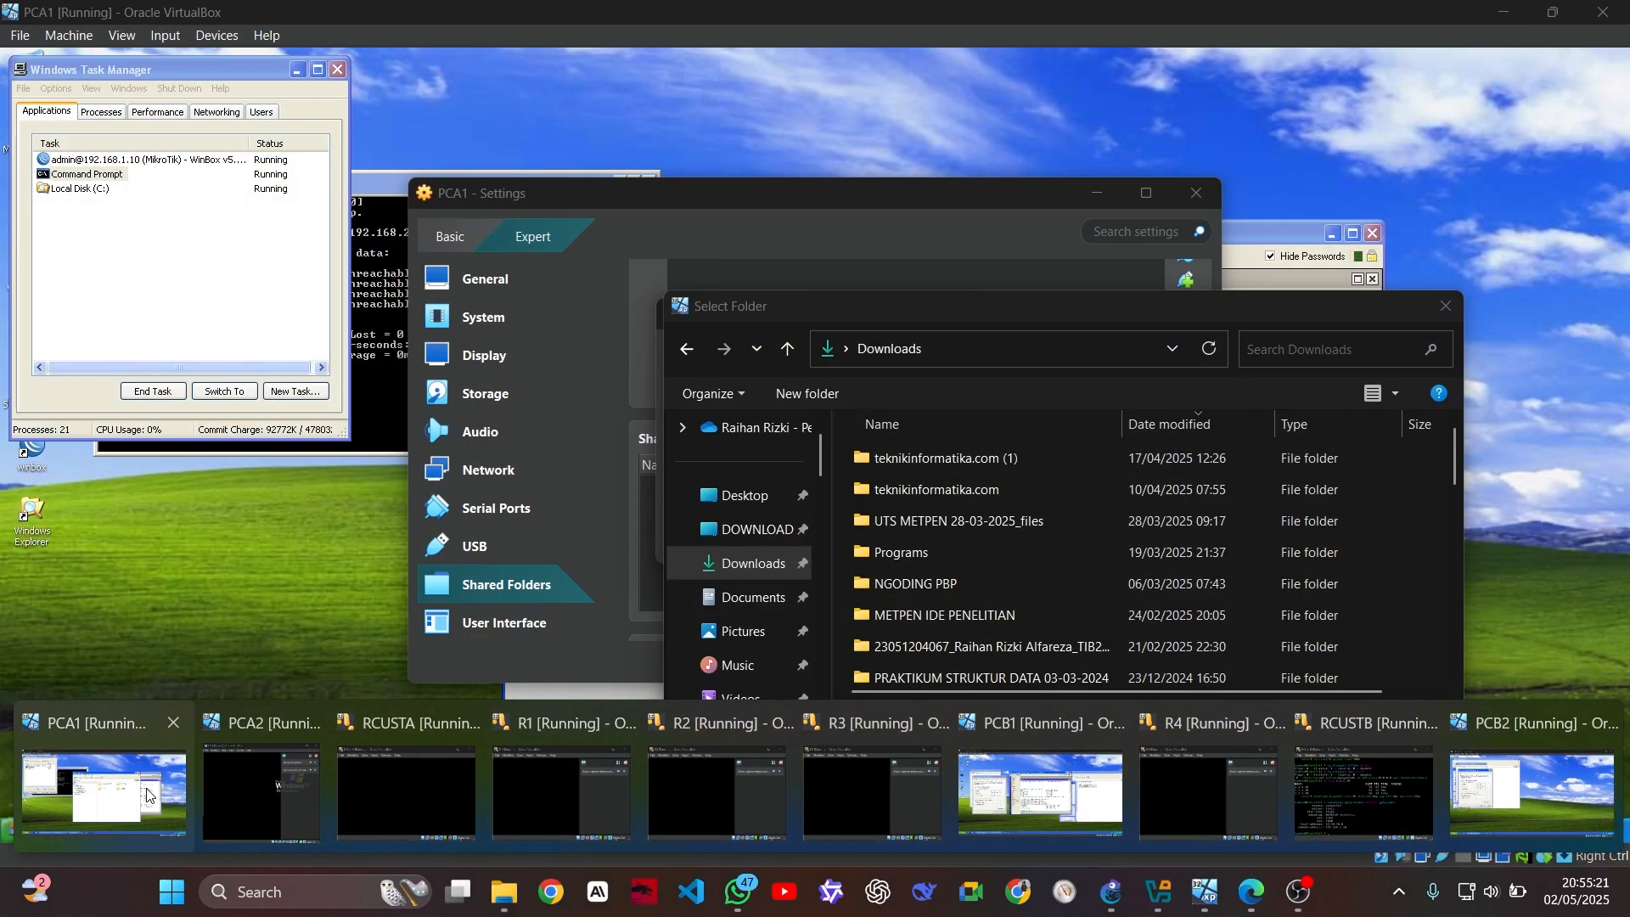
{"action": "left_click", "coordinate": [104, 793]}
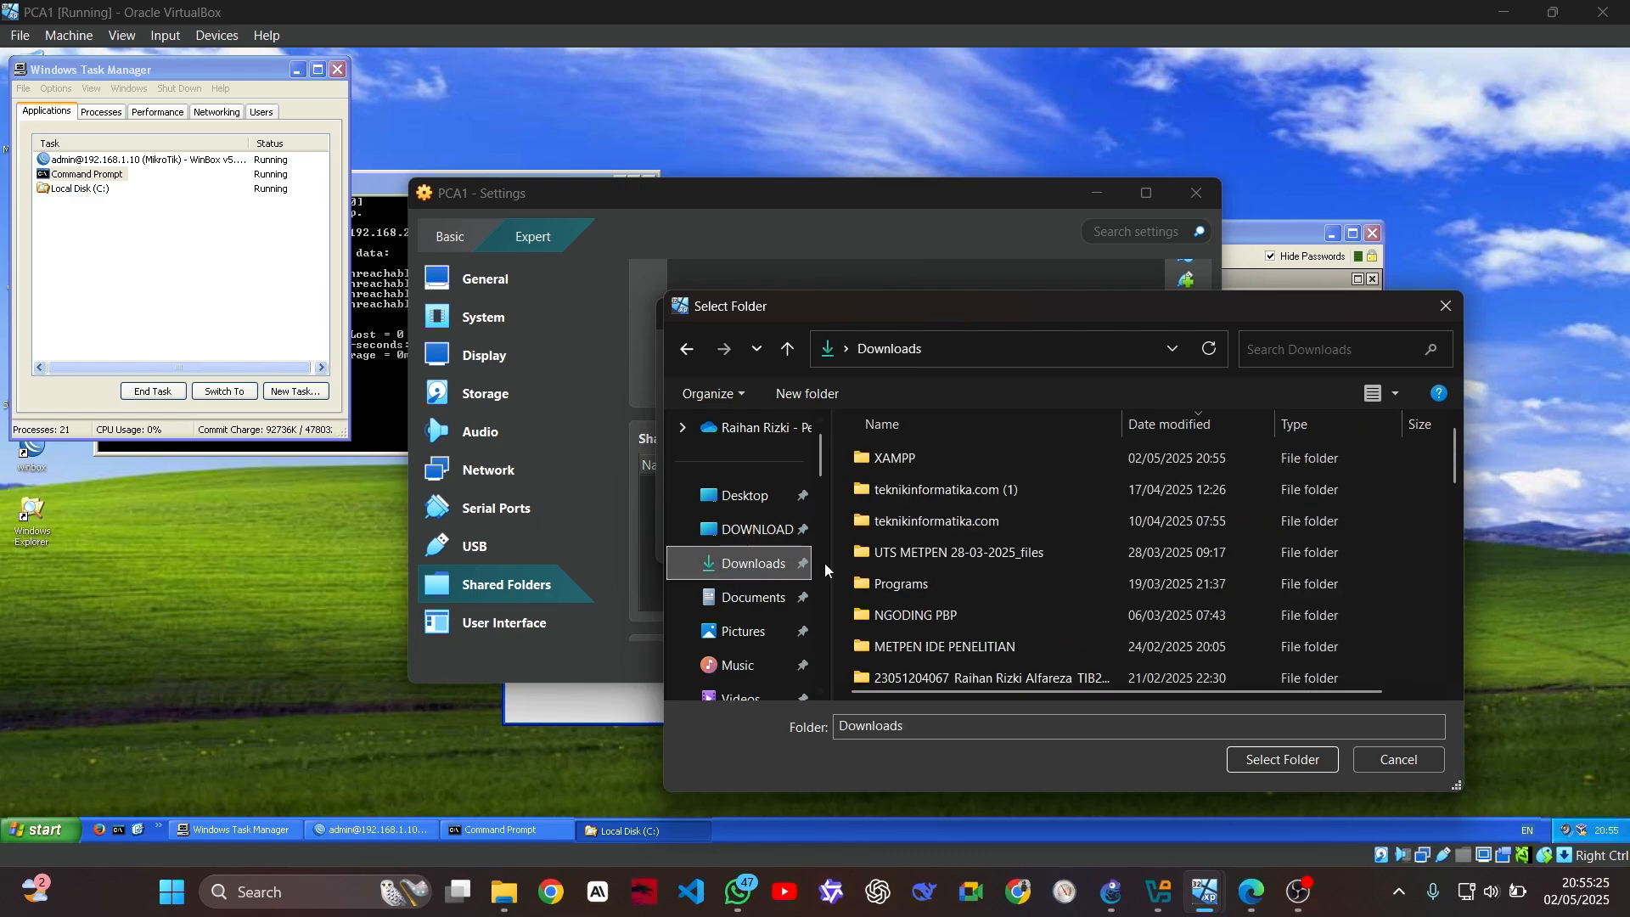
{"action": "double_click", "coordinate": [956, 460]}
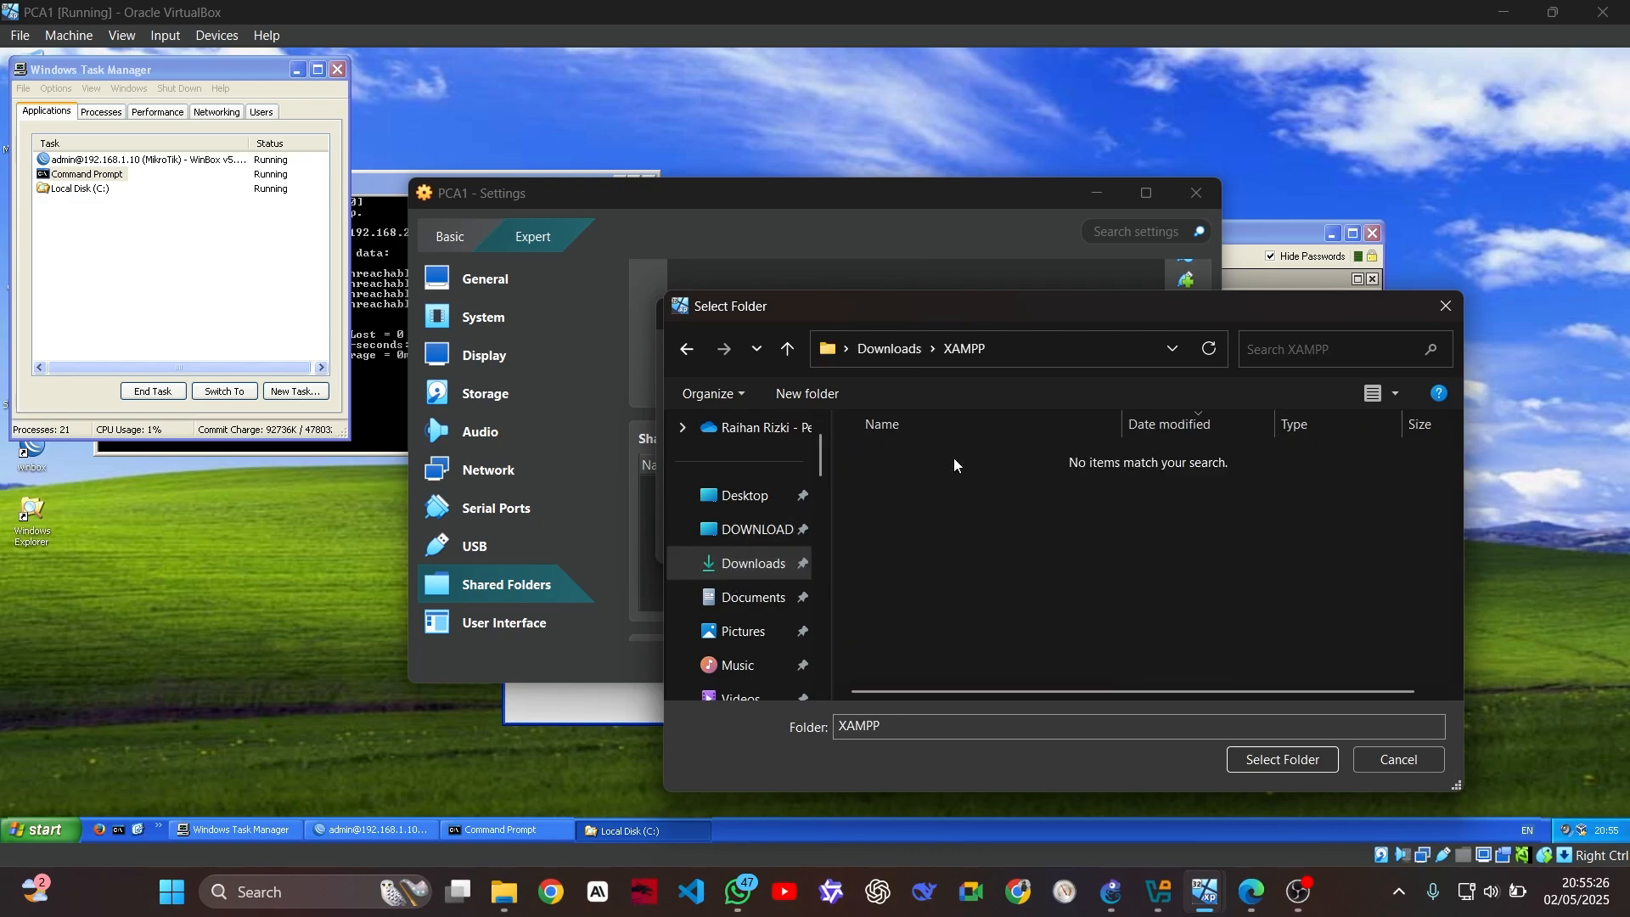
{"action": "left_click", "coordinate": [1281, 764]}
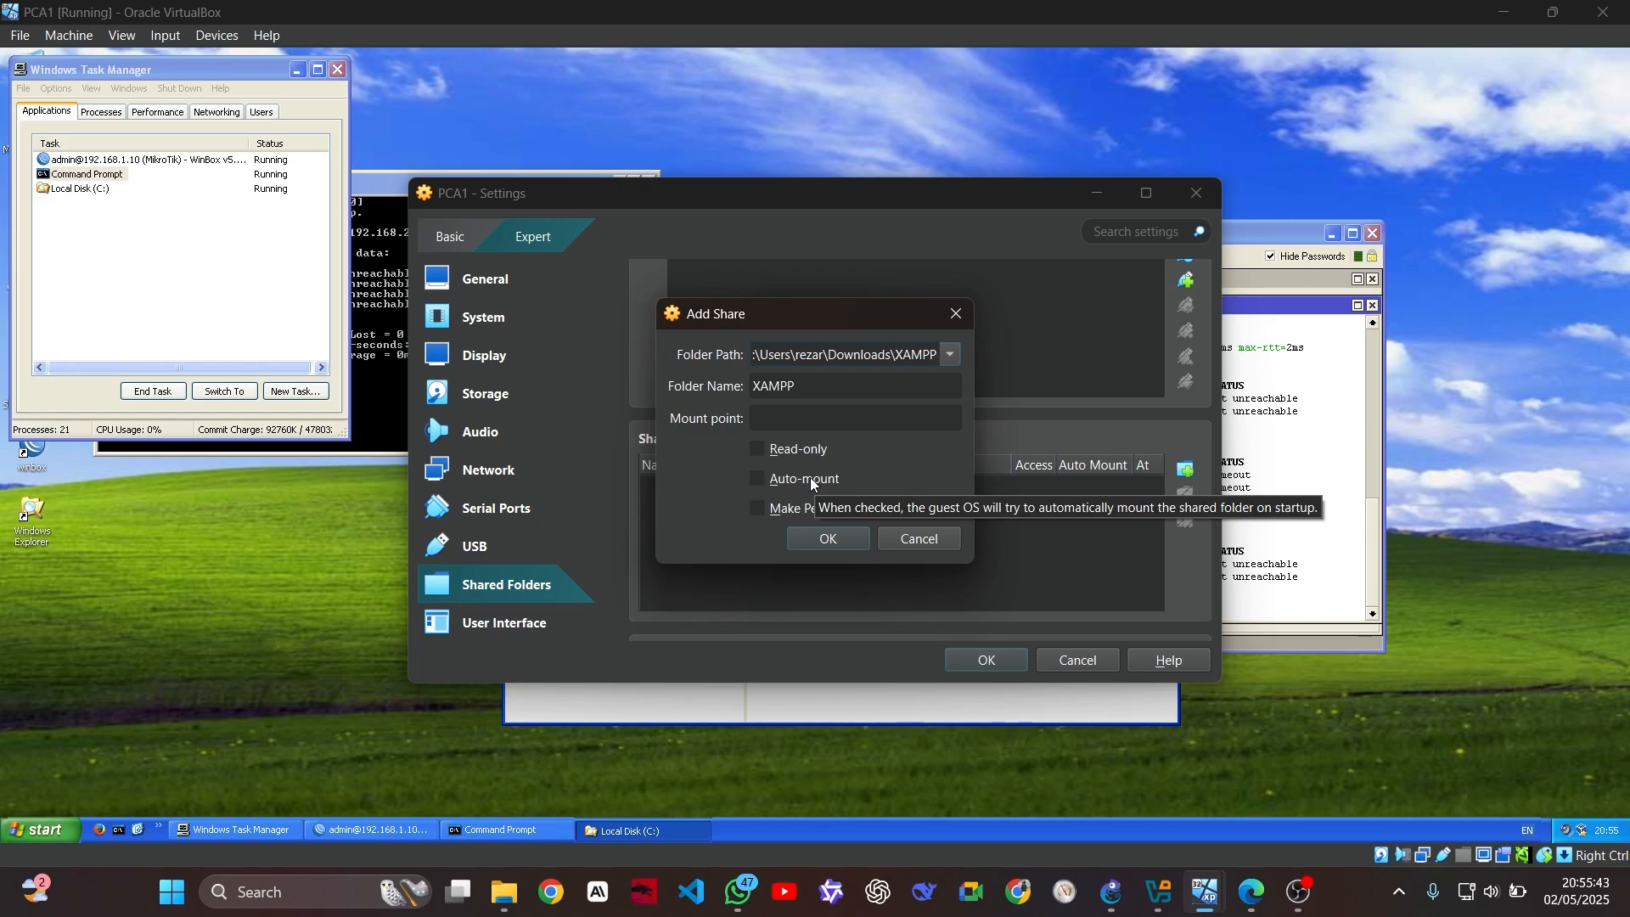
{"action": "left_click", "coordinate": [837, 539]}
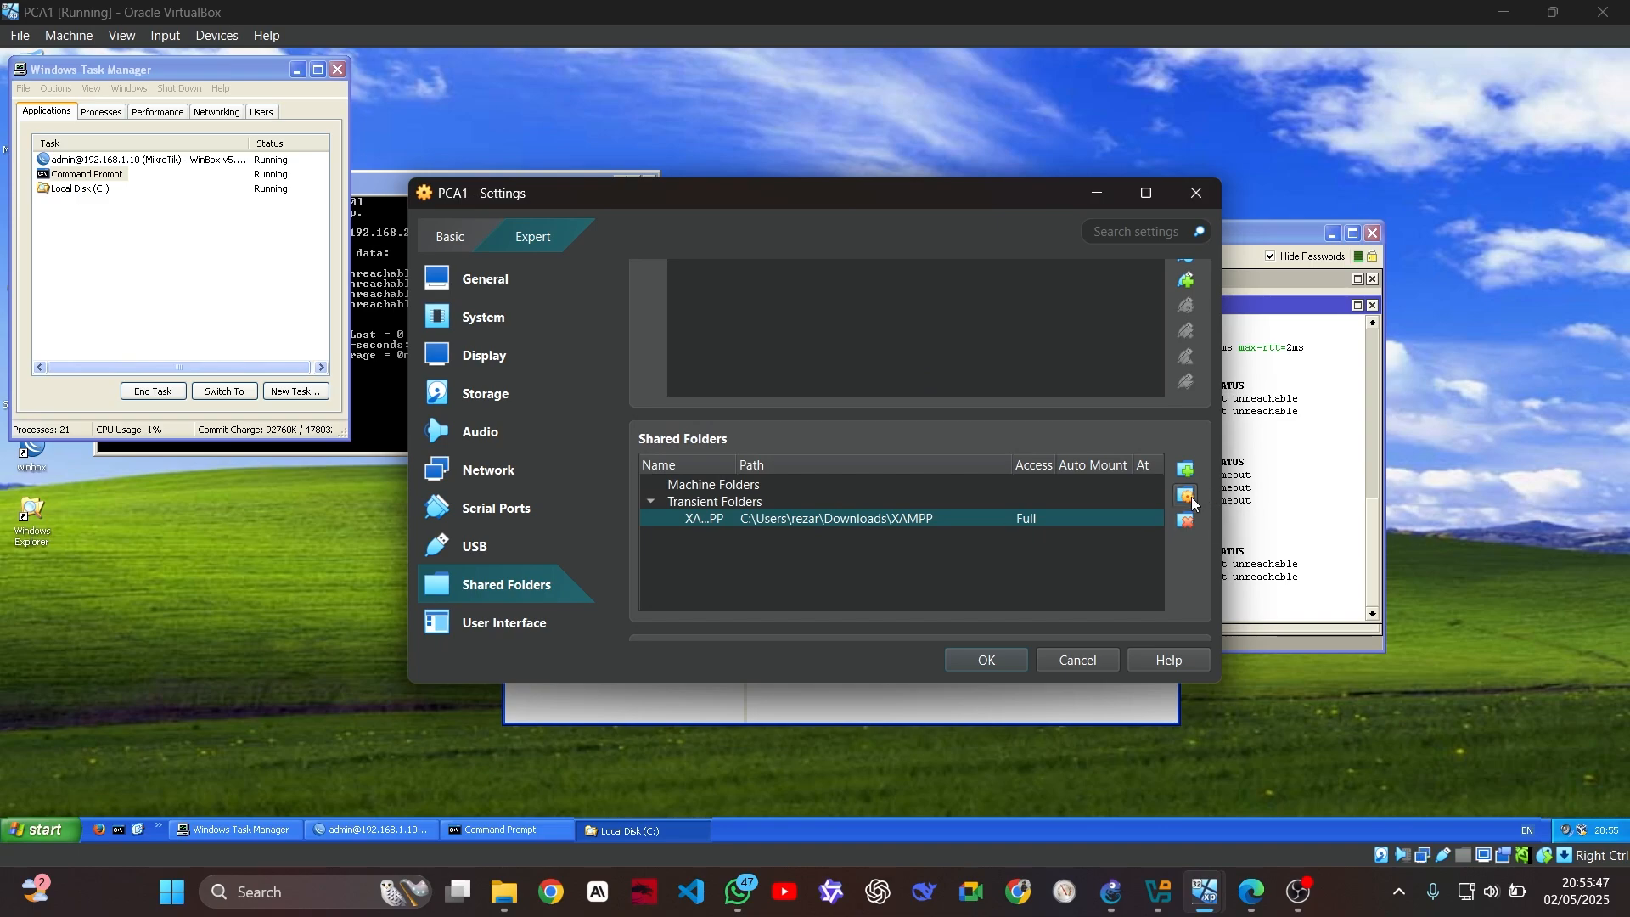
{"action": "left_click", "coordinate": [1263, 240]}
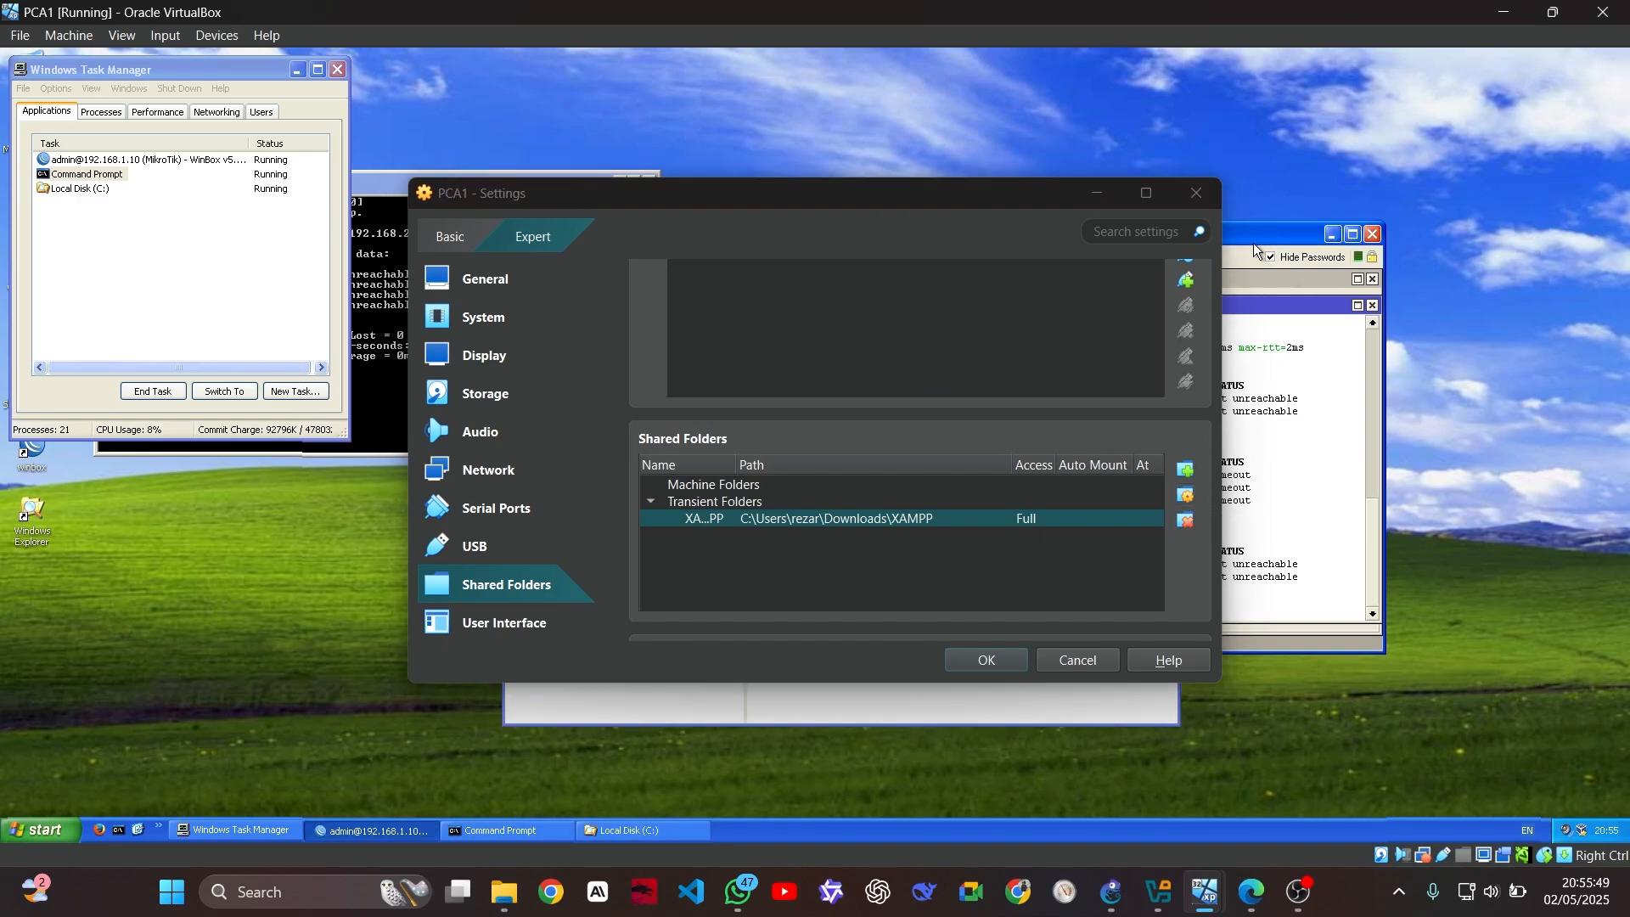
Minimize Settings and browse the guest Explorer through My Computer to Local Disk (C:)
{"action": "left_click", "coordinate": [1097, 193]}
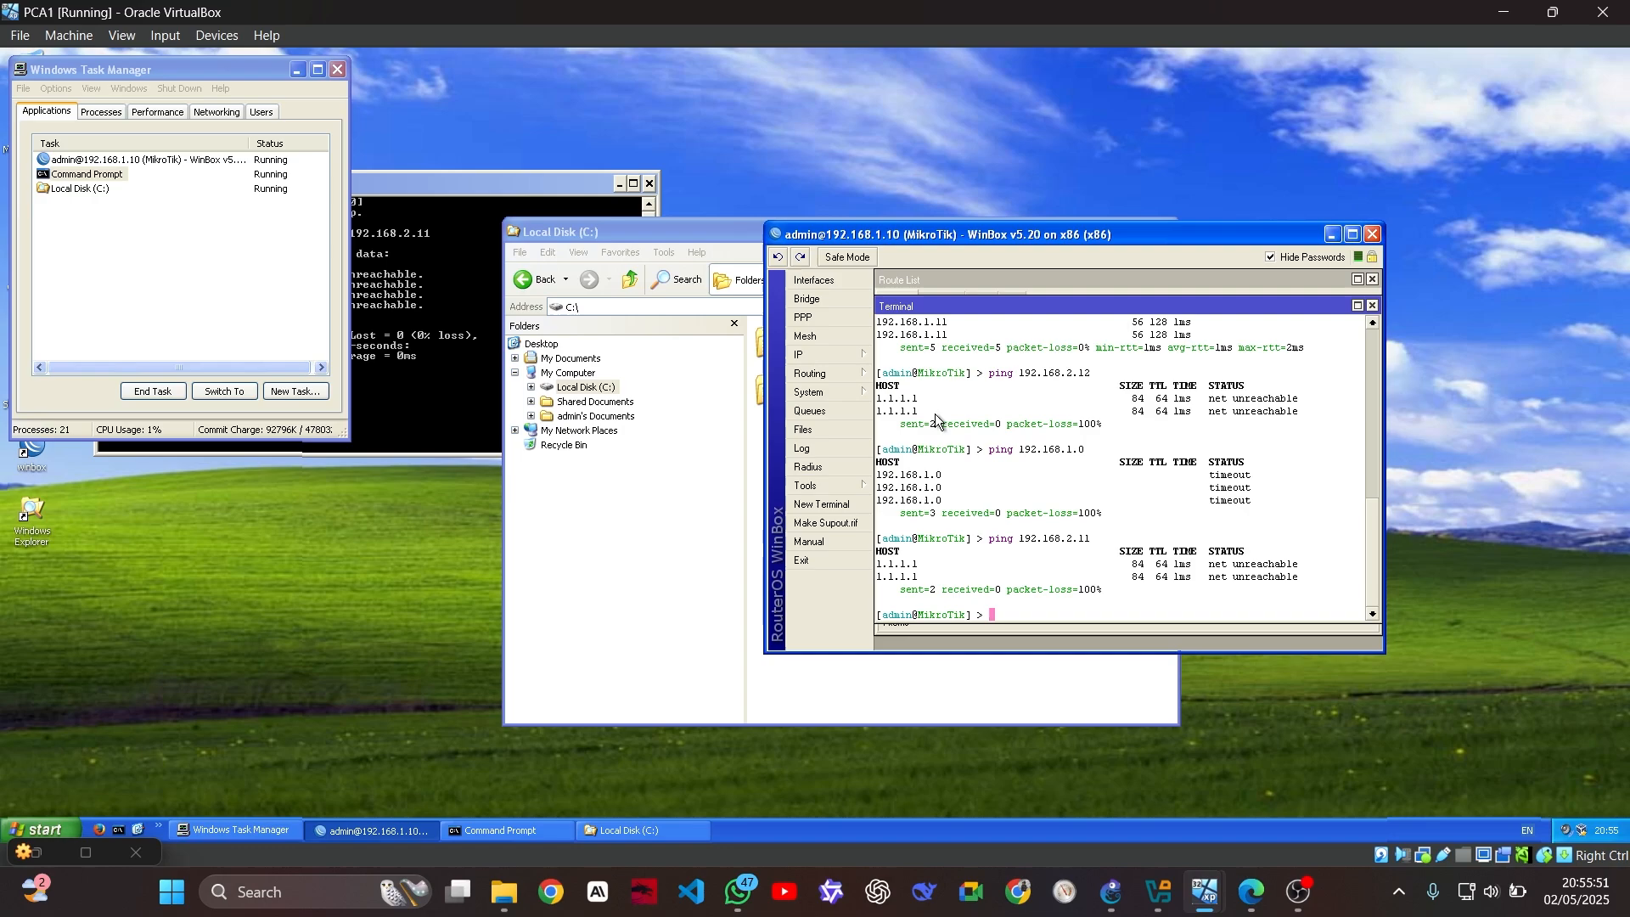
{"action": "left_click", "coordinate": [602, 832]}
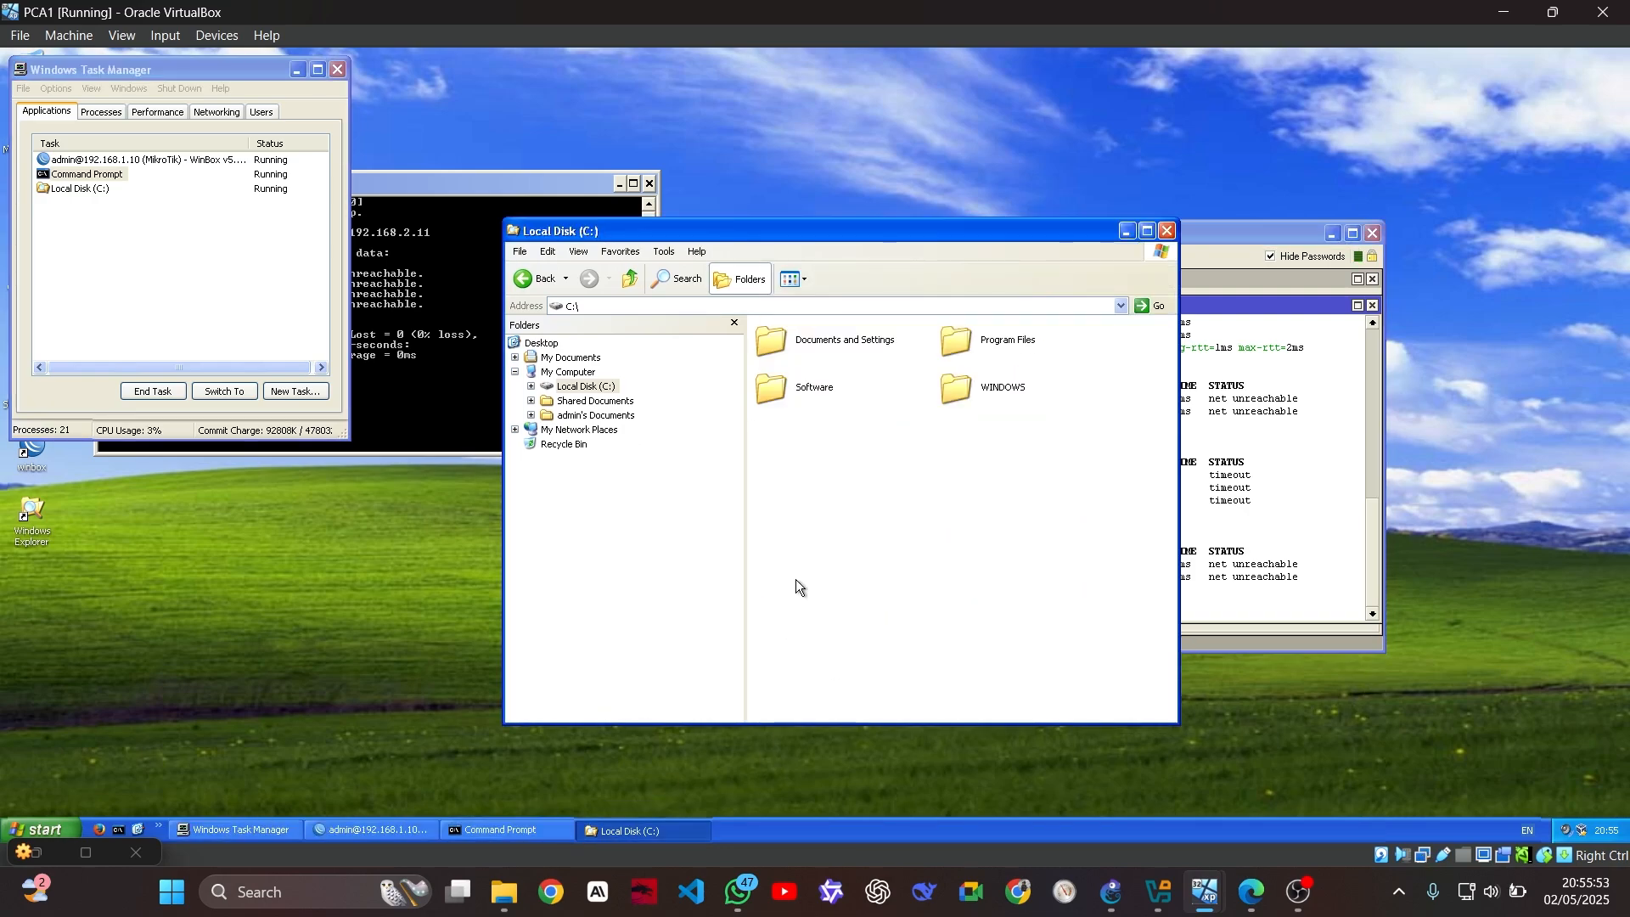
{"action": "left_click", "coordinate": [629, 431]}
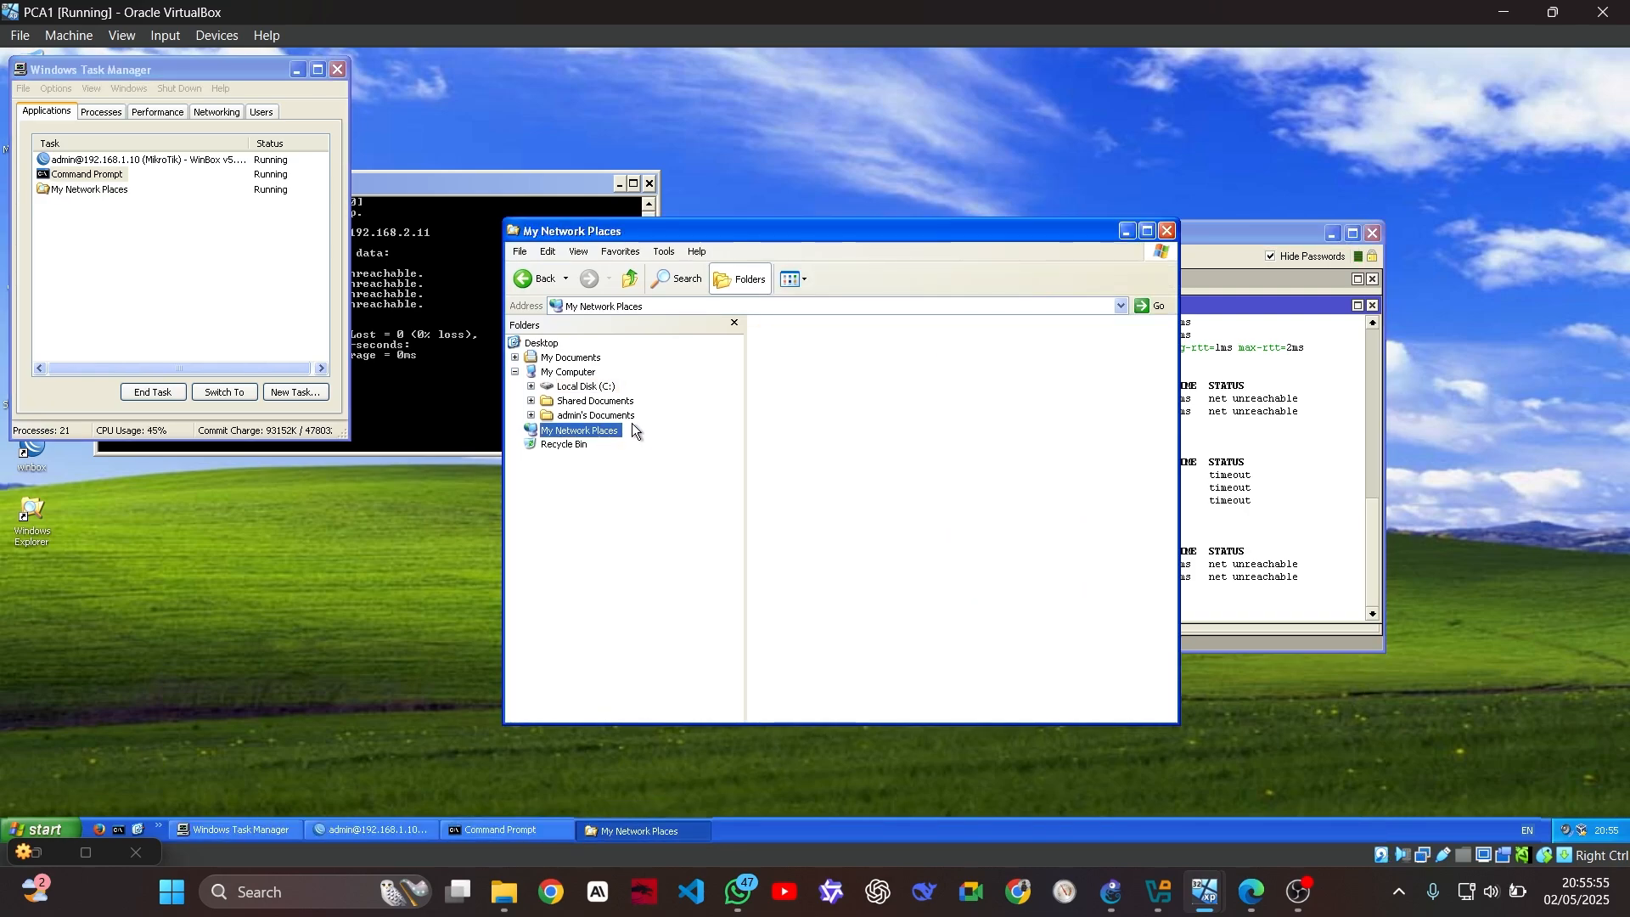
{"action": "left_click", "coordinate": [570, 357]}
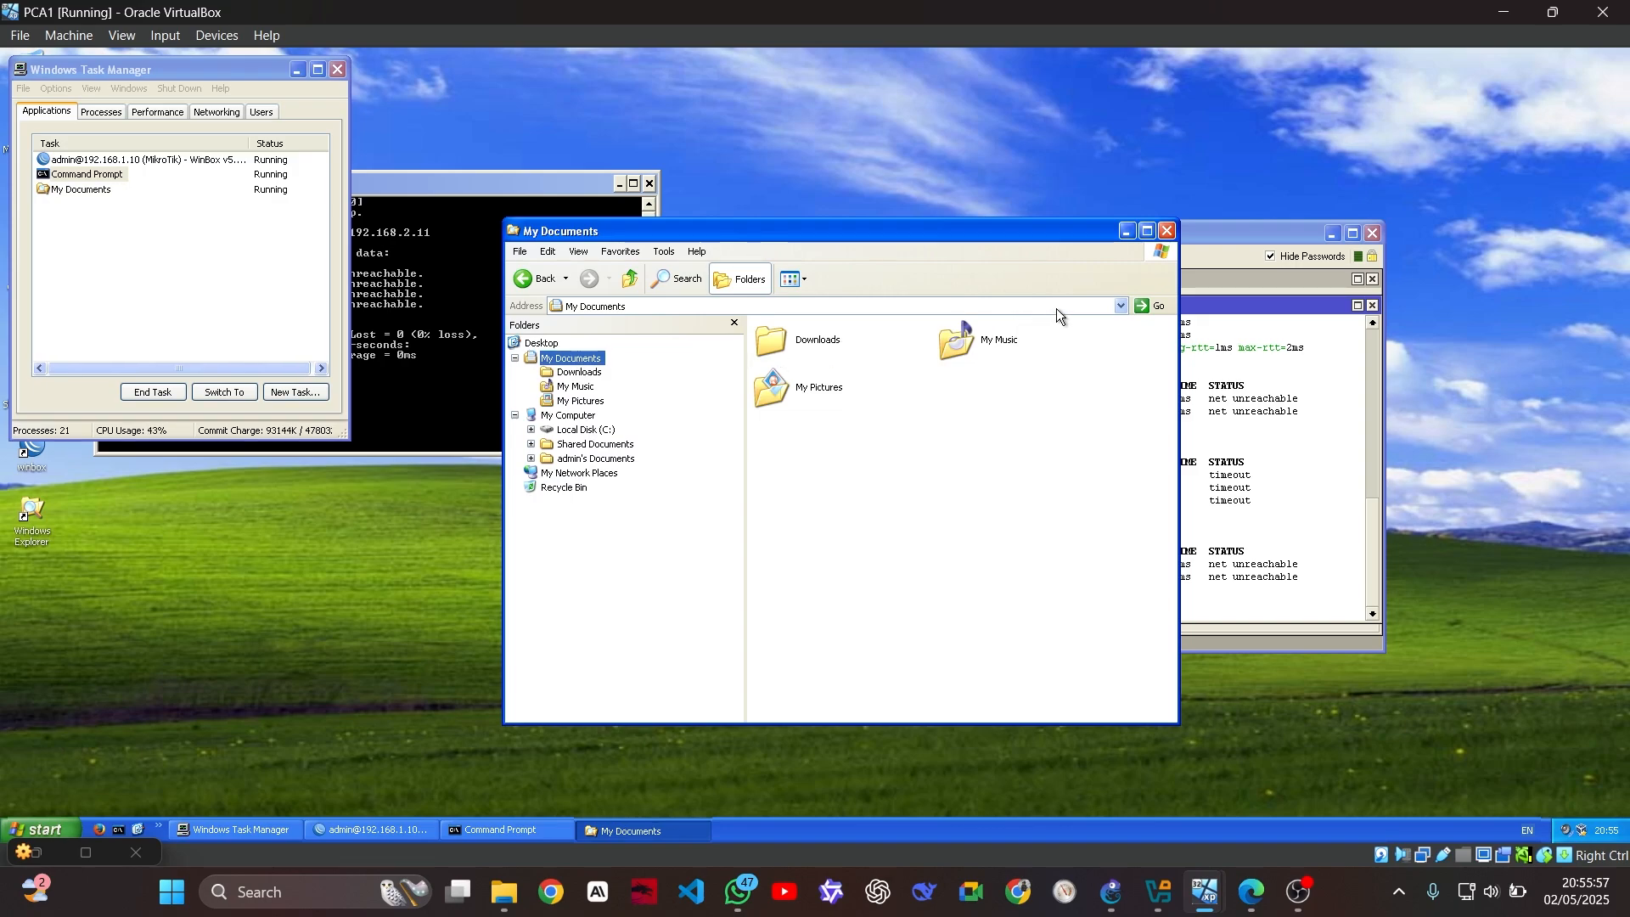
{"action": "left_click", "coordinate": [1168, 231]}
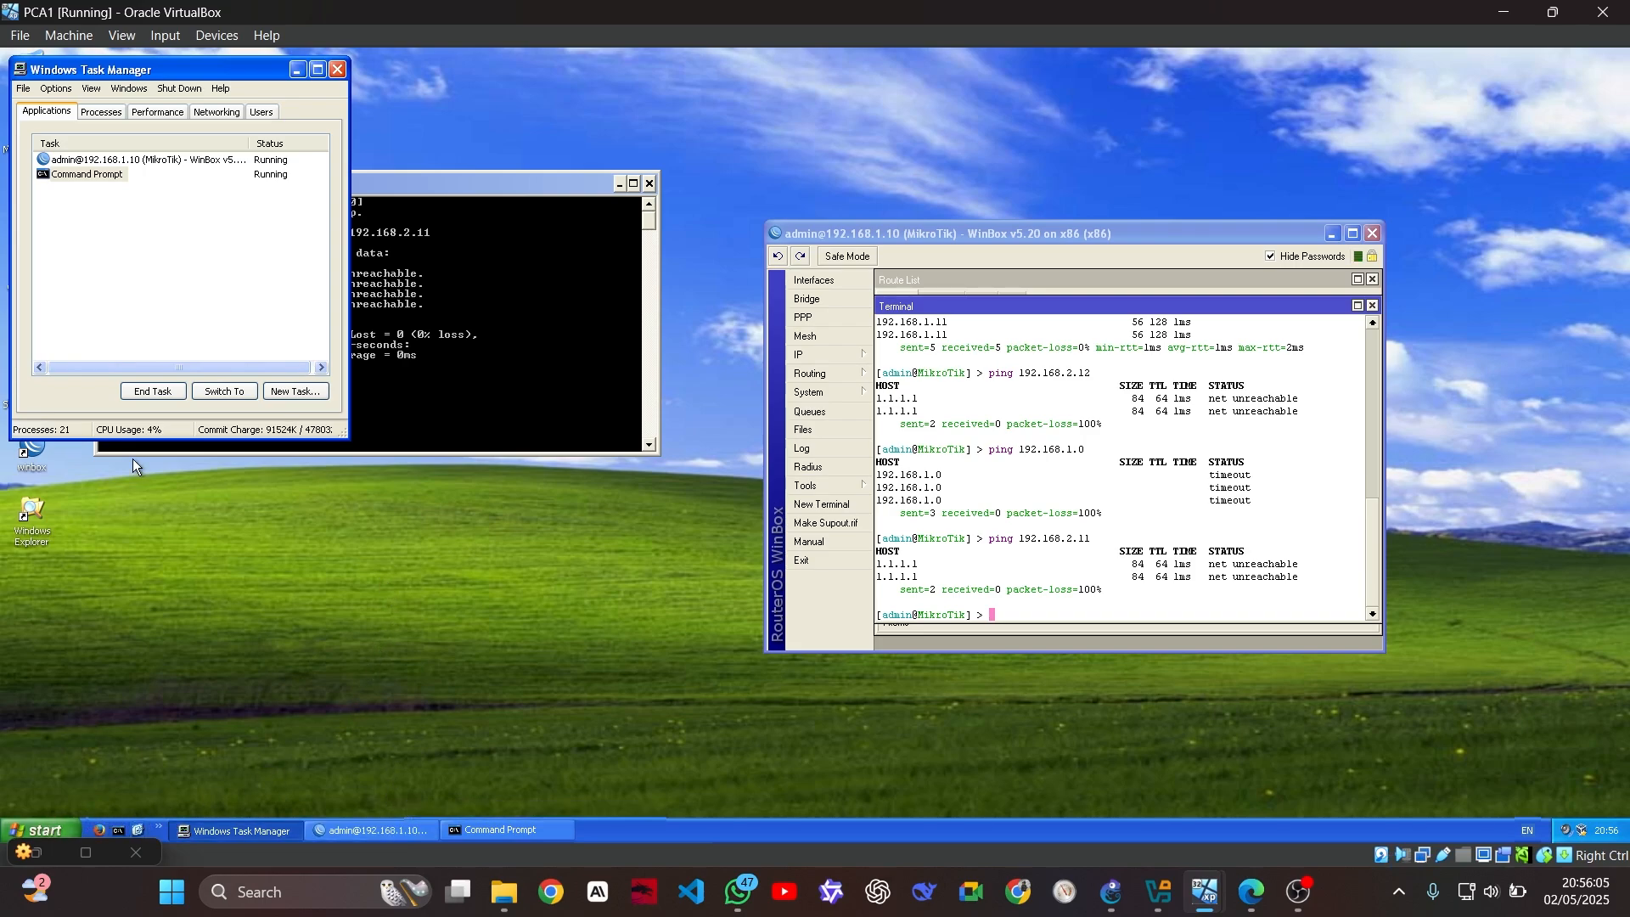
{"action": "double_click", "coordinate": [26, 514]}
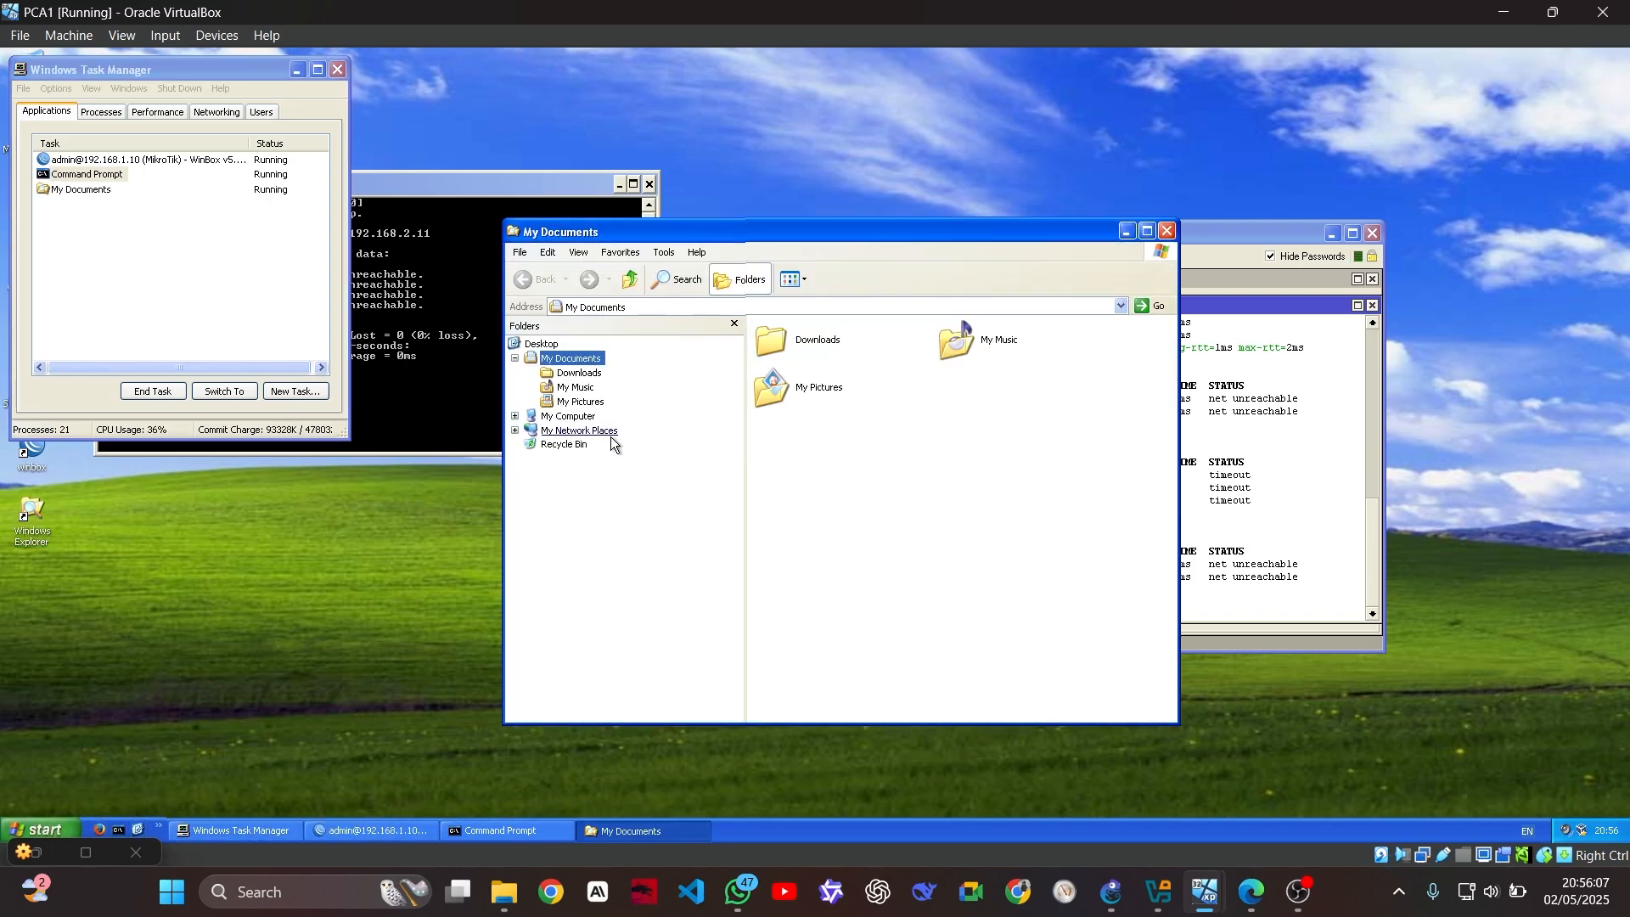
{"action": "left_click", "coordinate": [568, 416]}
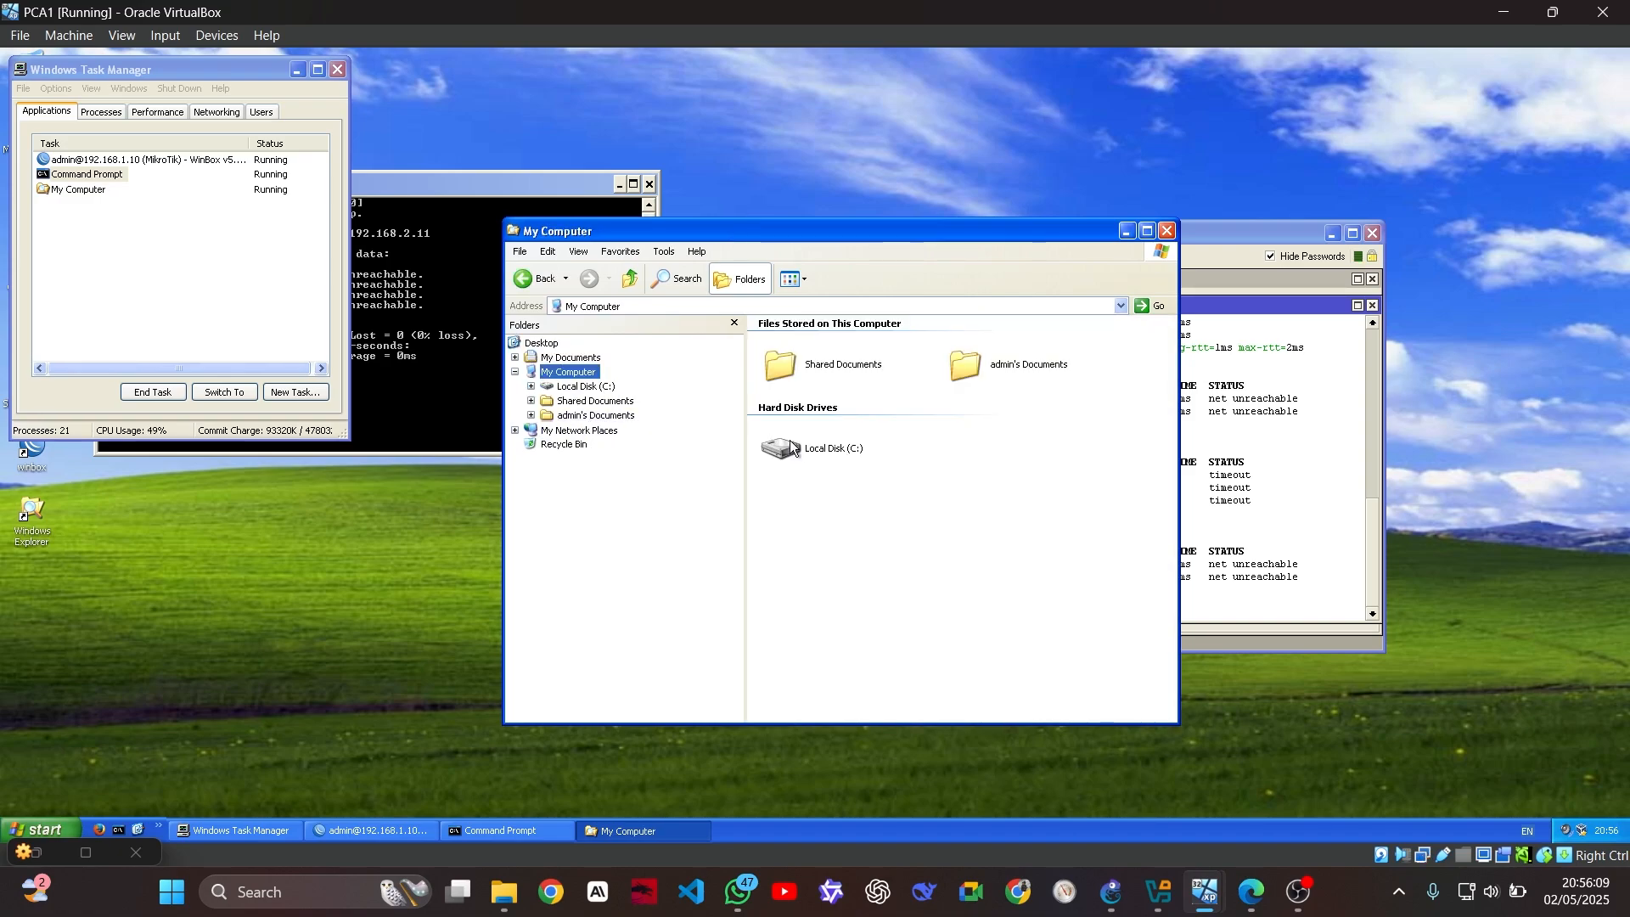
{"action": "double_click", "coordinate": [852, 450]}
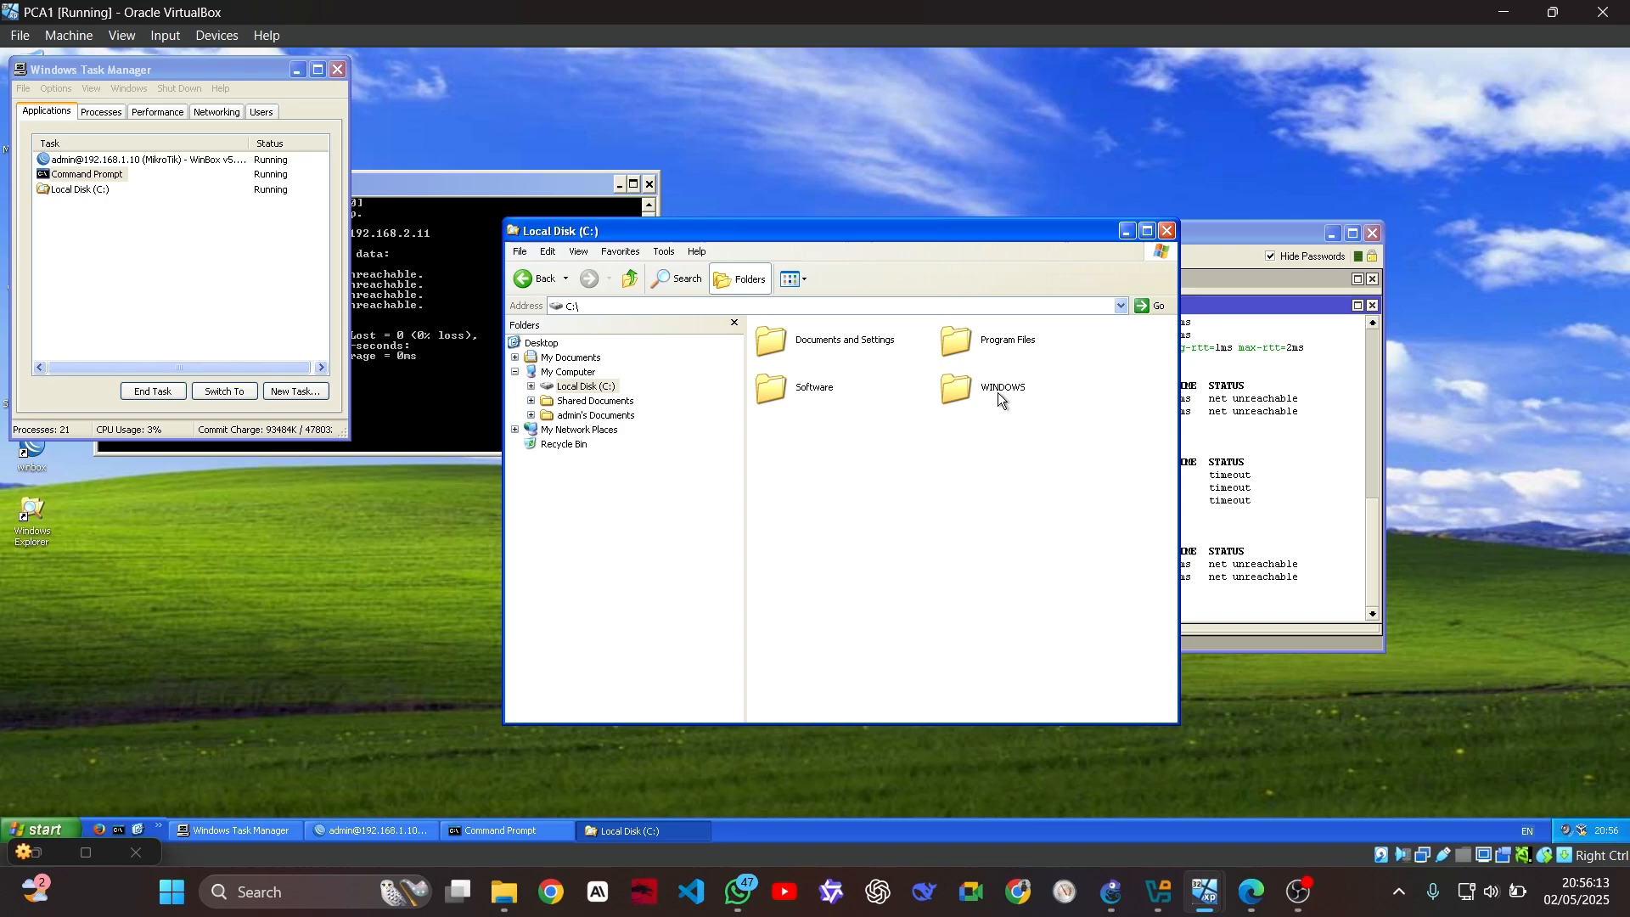
{"action": "left_click", "coordinate": [504, 891]}
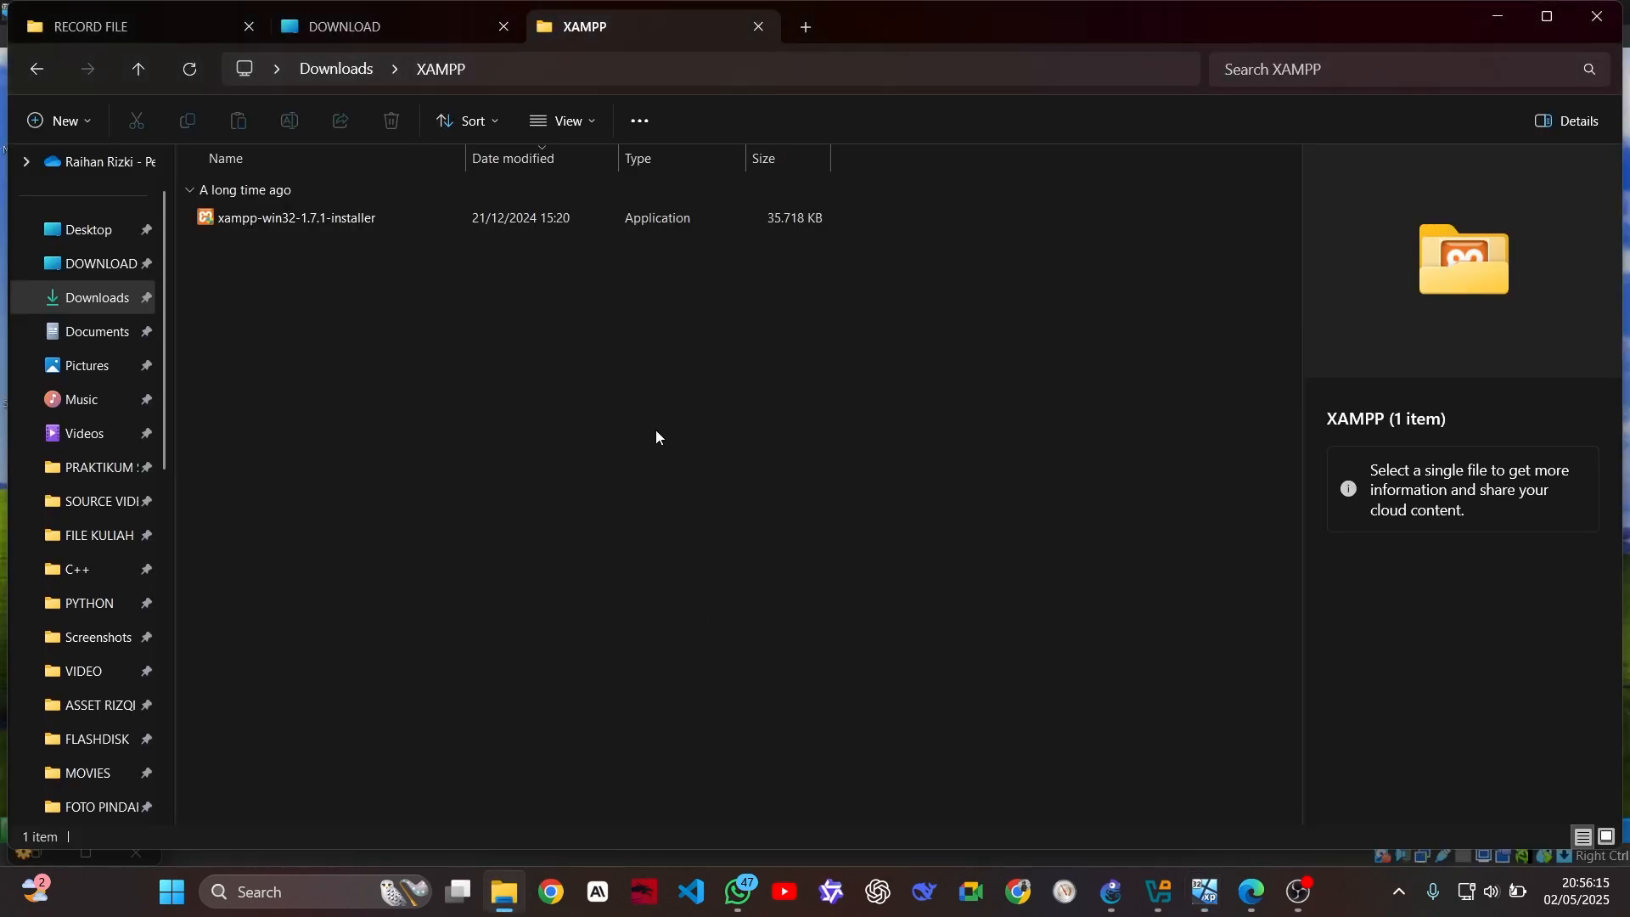
Drag the xampp-win32-1.7.1-installer from Downloads\XAMPP into PCA1 and dismiss the refusal error
{"action": "left_click", "coordinate": [510, 217]}
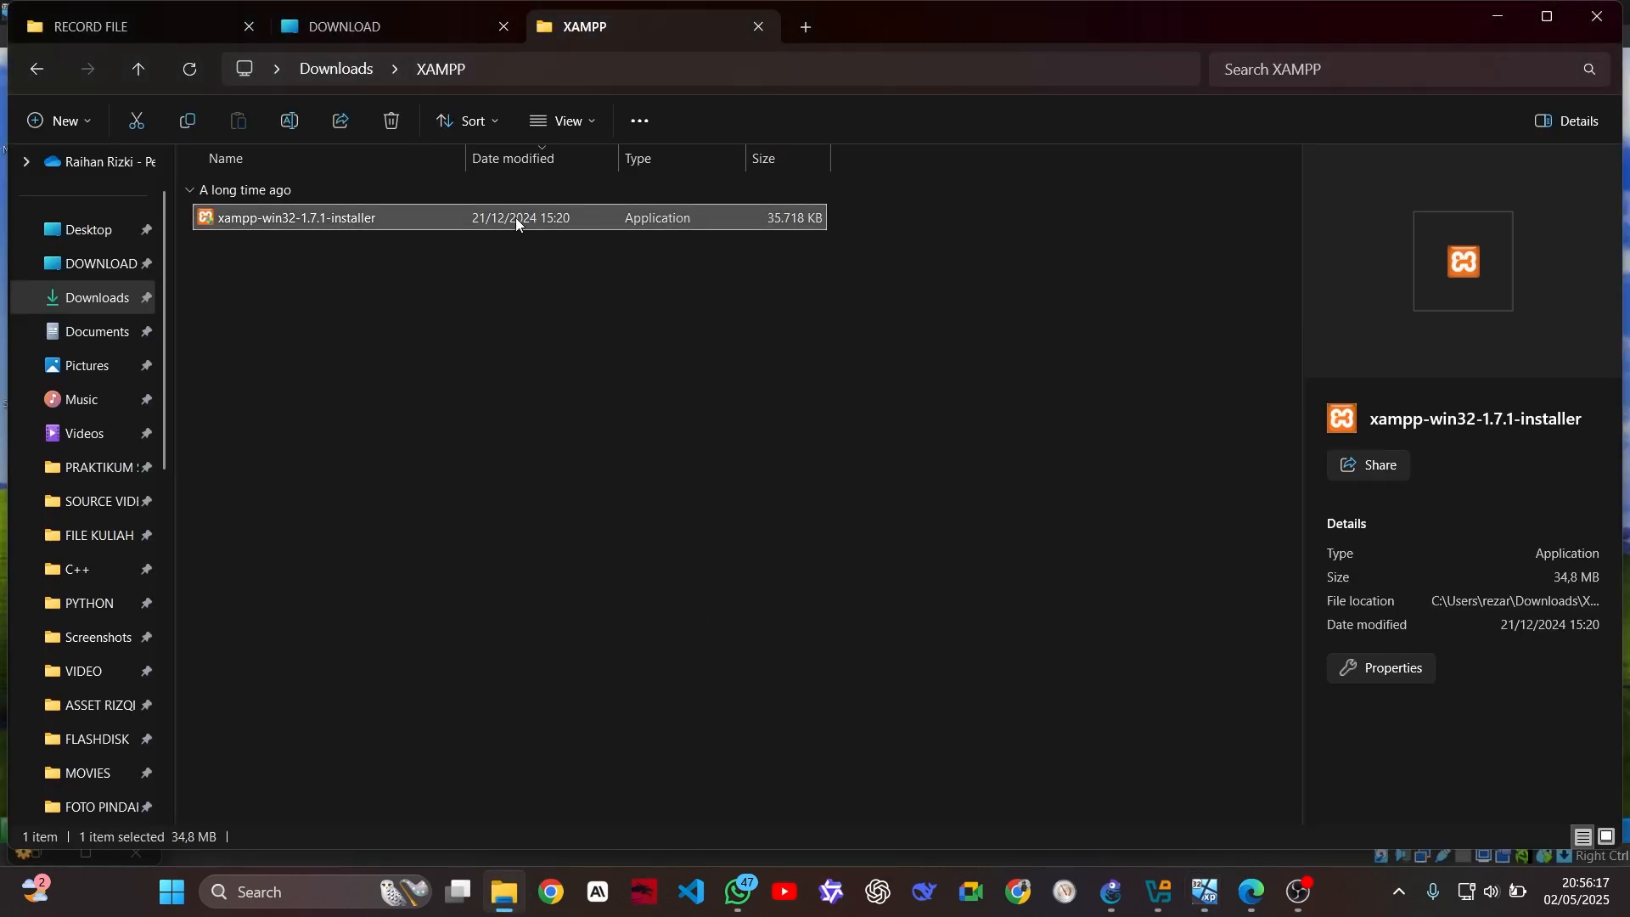
{"action": "left_click_drag", "start_coordinate": [516, 217], "coordinate": [777, 449]}
{"action": "key", "text": "alt+Tab"}
{"action": "left_click", "coordinate": [782, 490]}
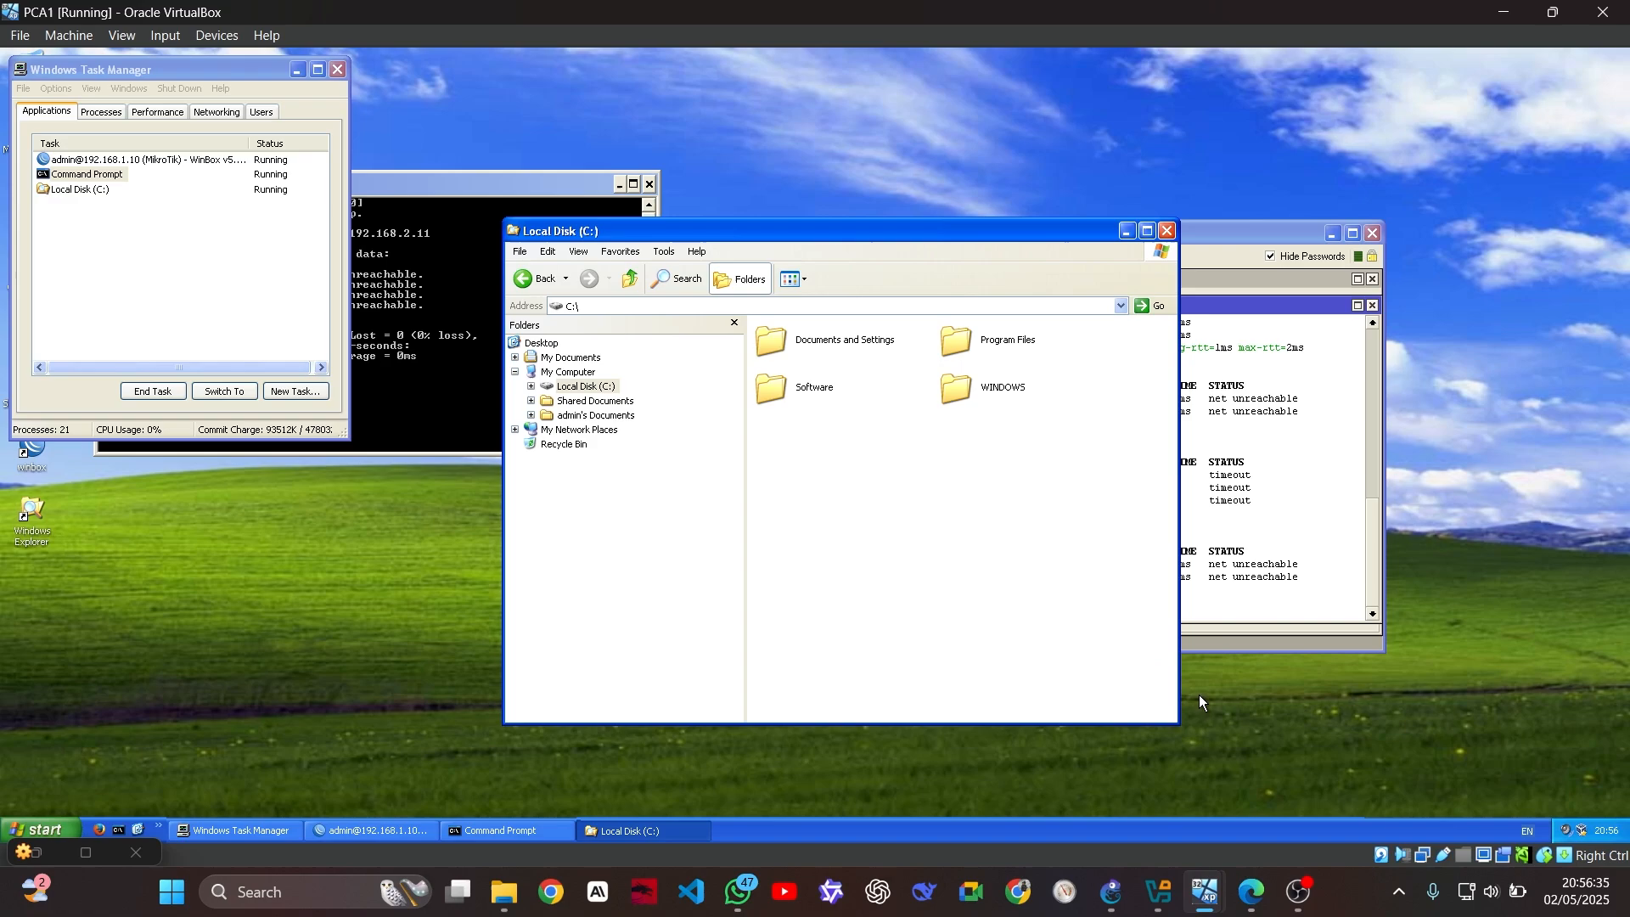
Pause the OBS Studio screen recording
{"action": "left_click", "coordinate": [1297, 892]}
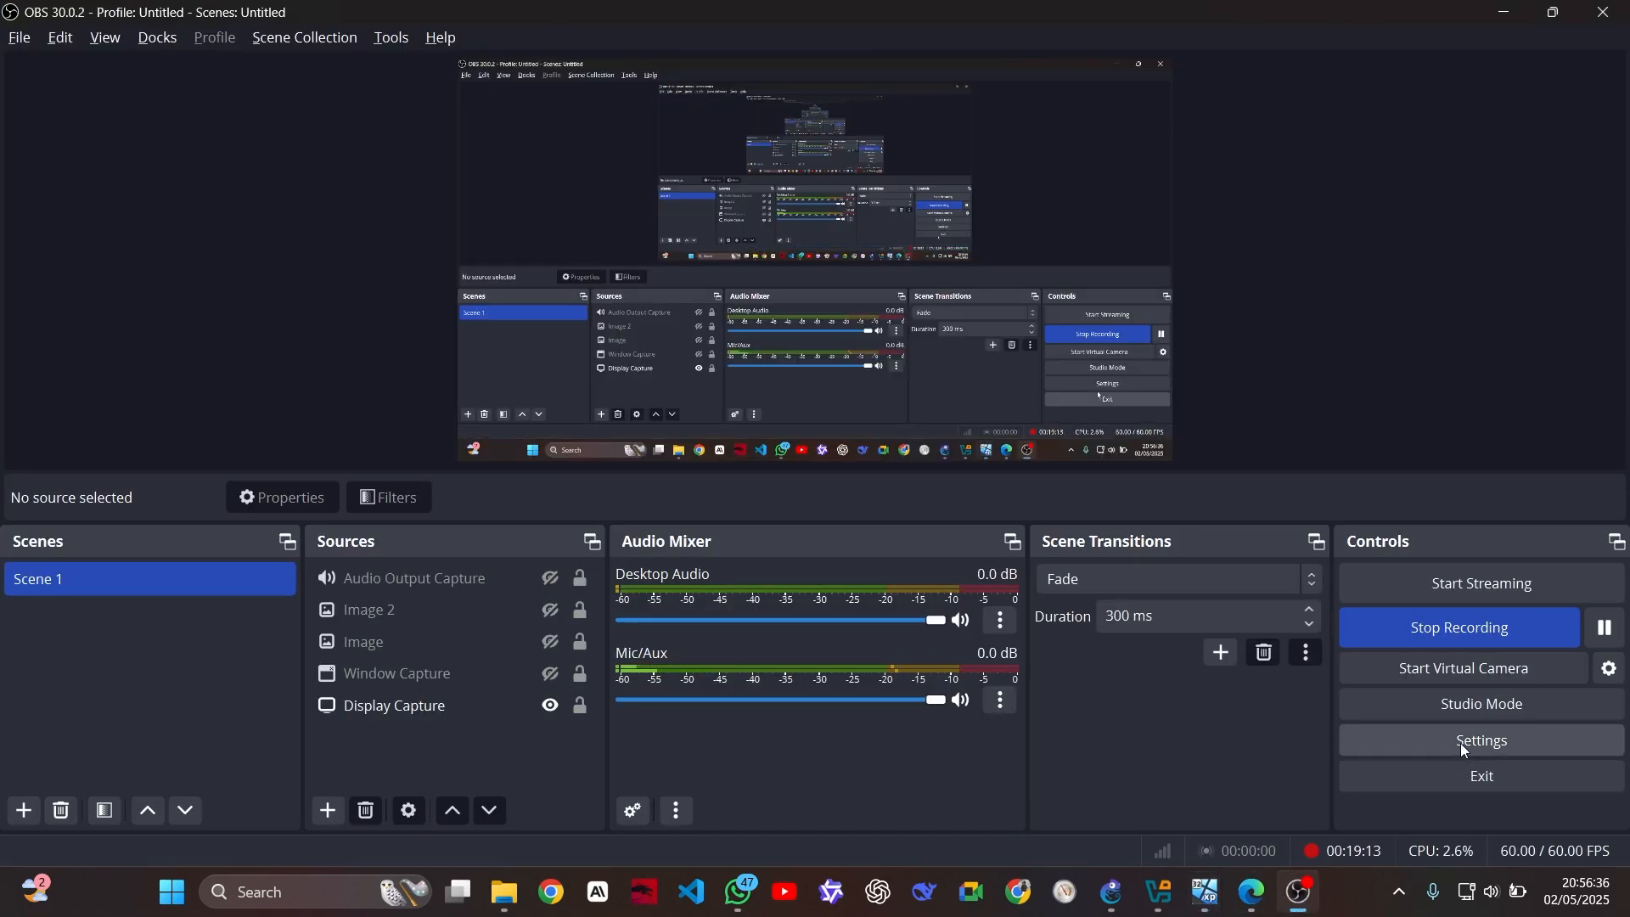
{"action": "left_click", "coordinate": [1607, 630]}
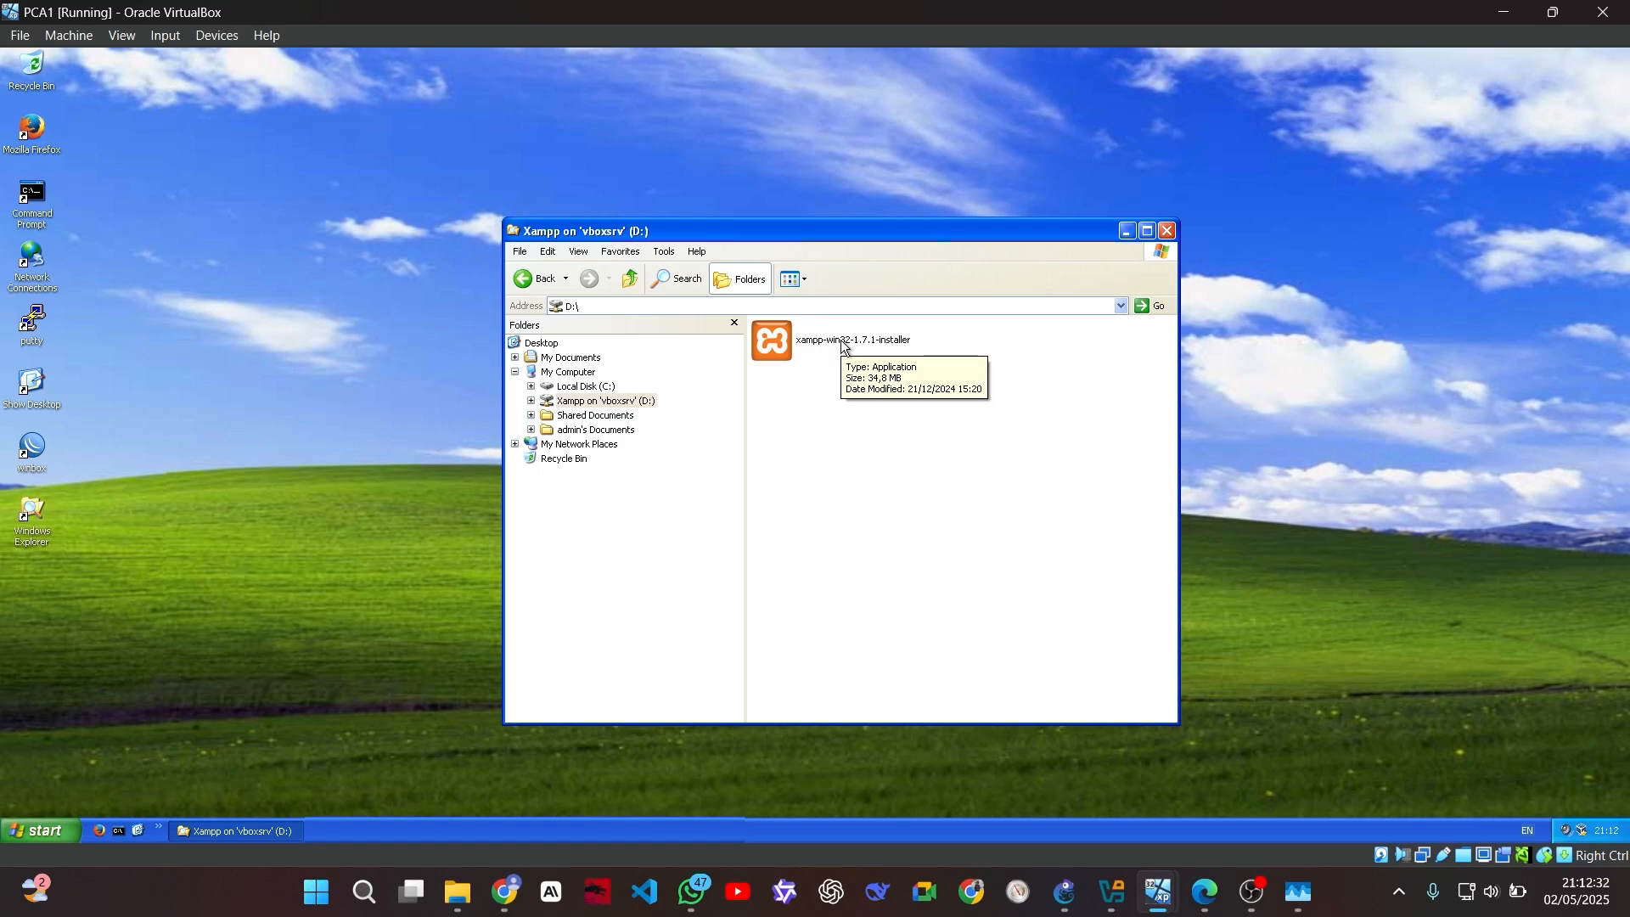
Copy the installer from Xampp on 'vboxsrv' (D:) and paste it onto Local Disk (C:)
{"action": "left_click", "coordinate": [845, 347]}
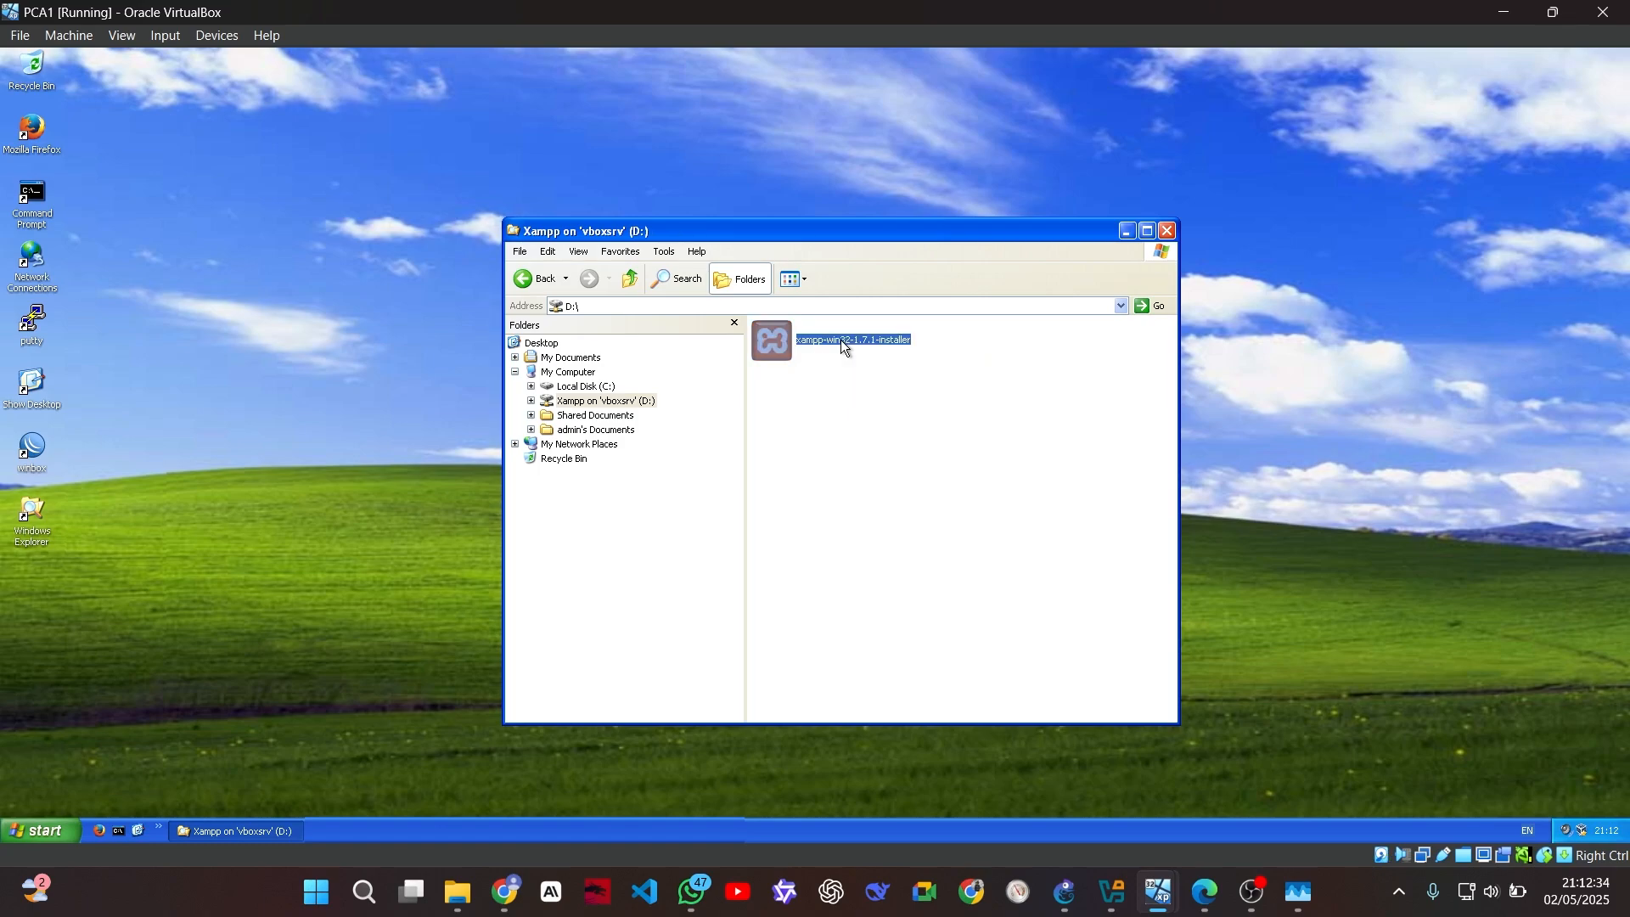
{"action": "left_click", "coordinate": [580, 375]}
{"action": "double_click", "coordinate": [835, 452]}
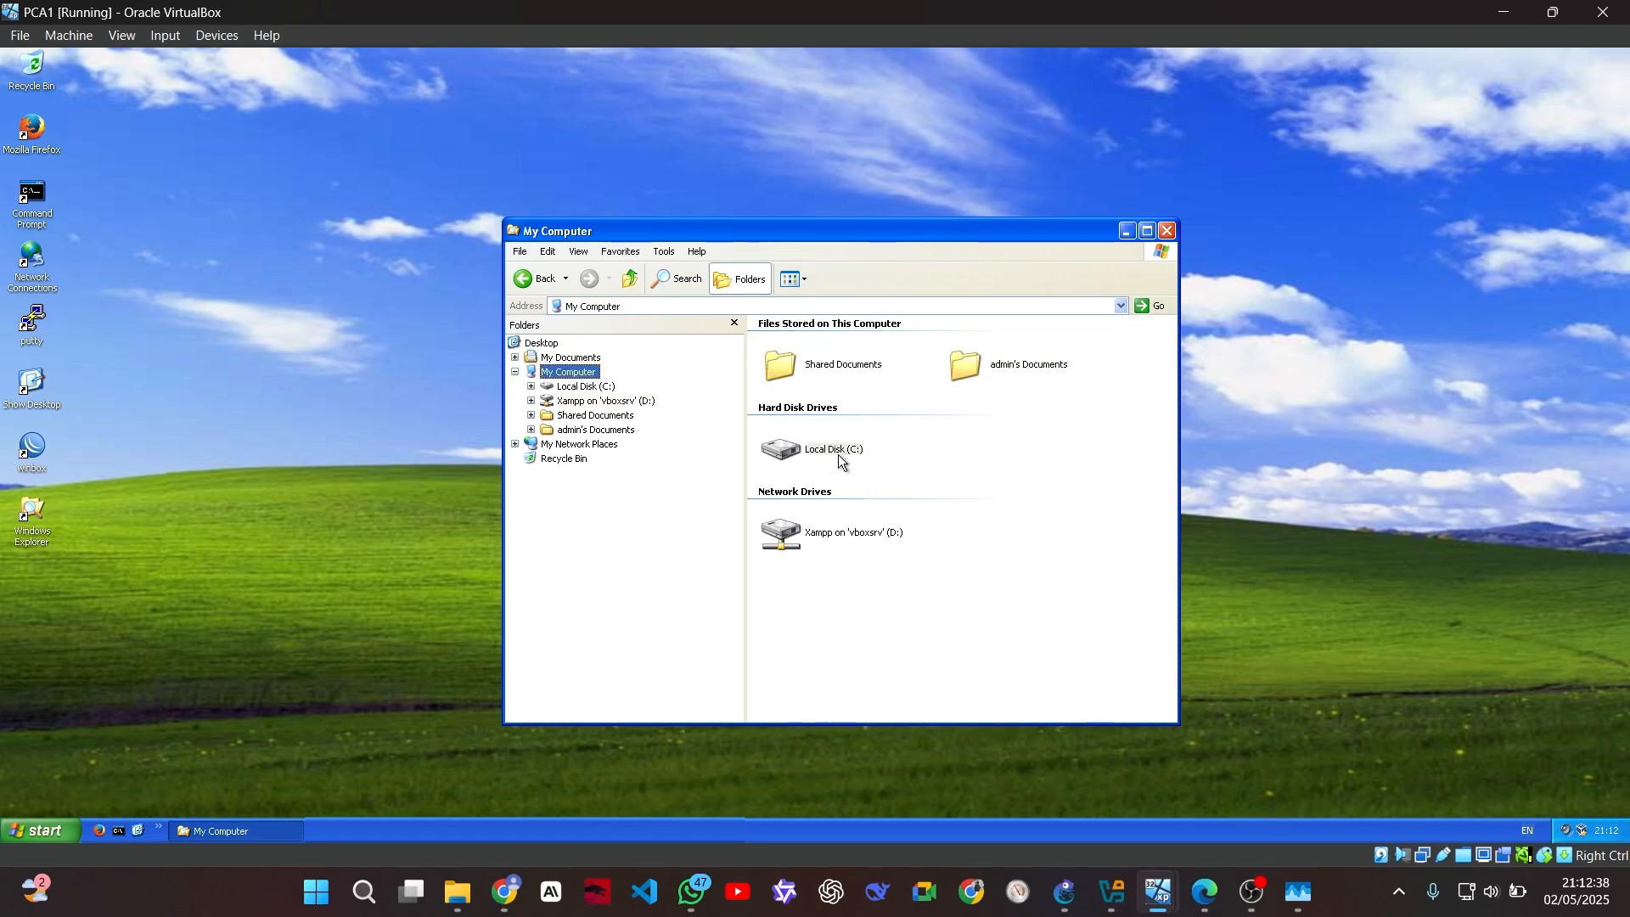
{"action": "key", "text": "ctrl+v"}
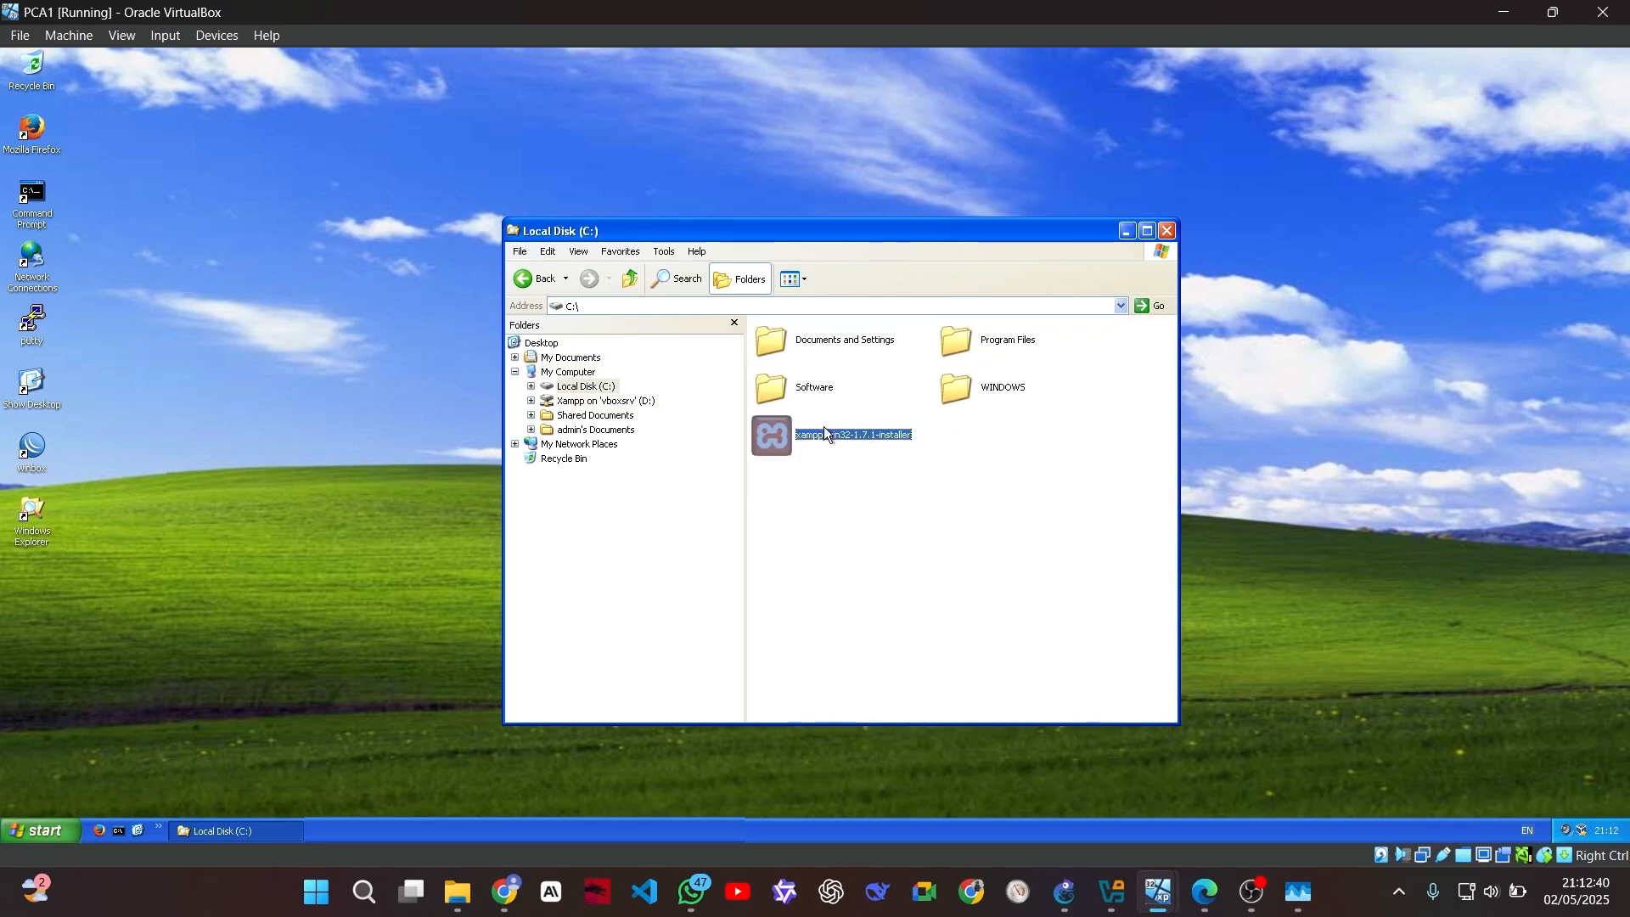
{"action": "left_click", "coordinate": [838, 487]}
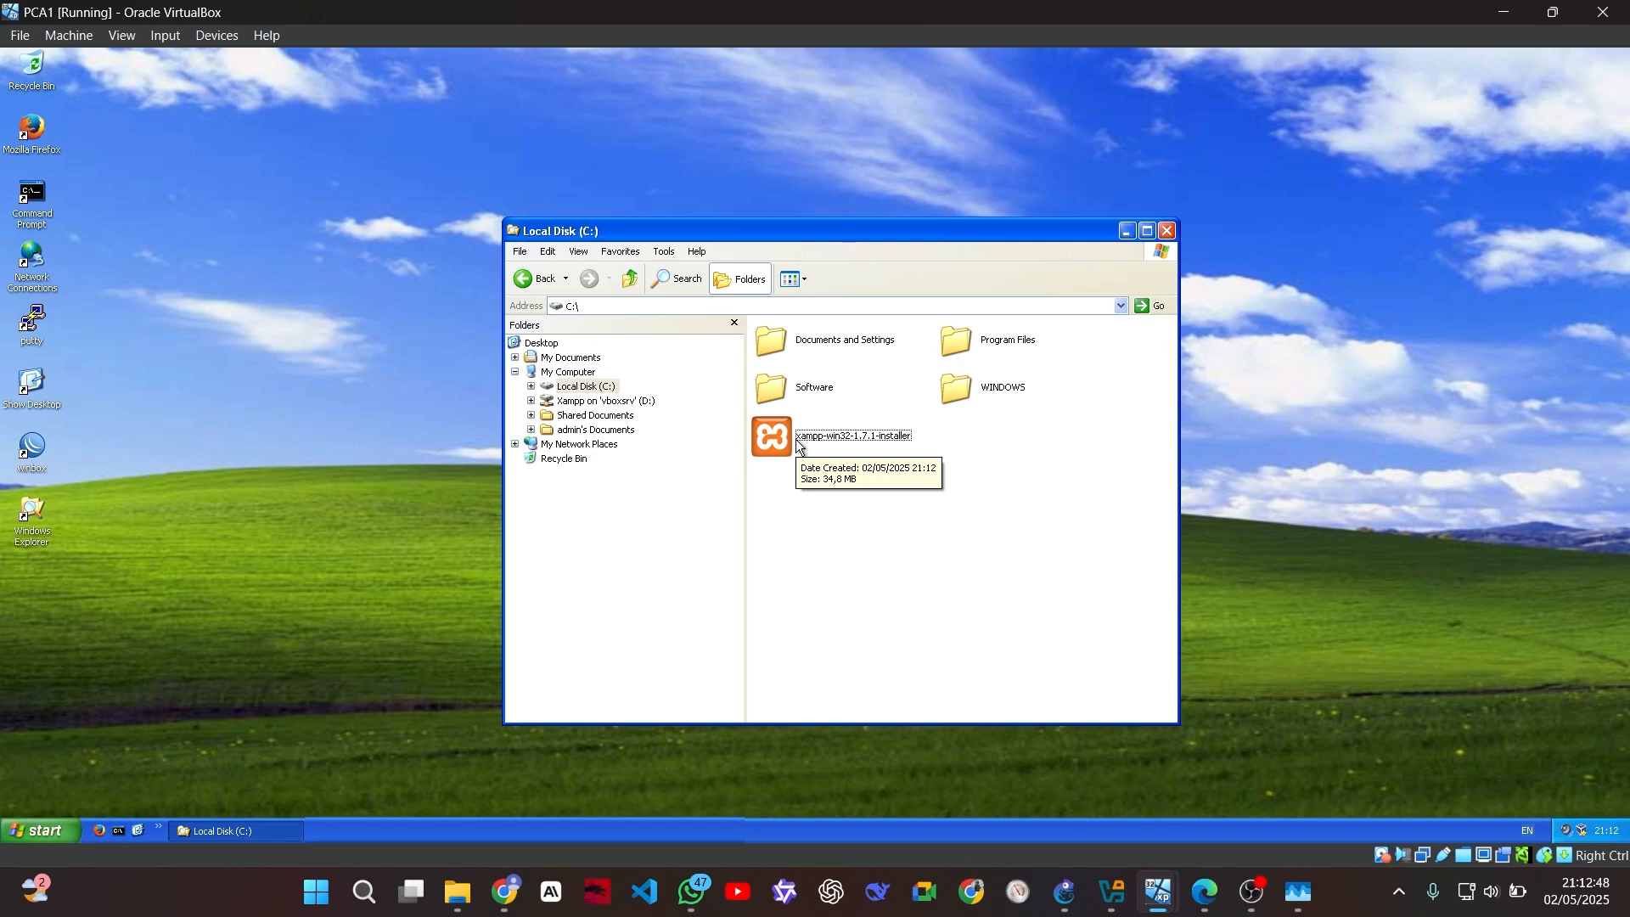
Run the xampp-win32-1.7.1-installer to the default C:\xampp with Apache installed as a service
{"action": "double_click", "coordinate": [798, 444]}
{"action": "left_click", "coordinate": [847, 480]}
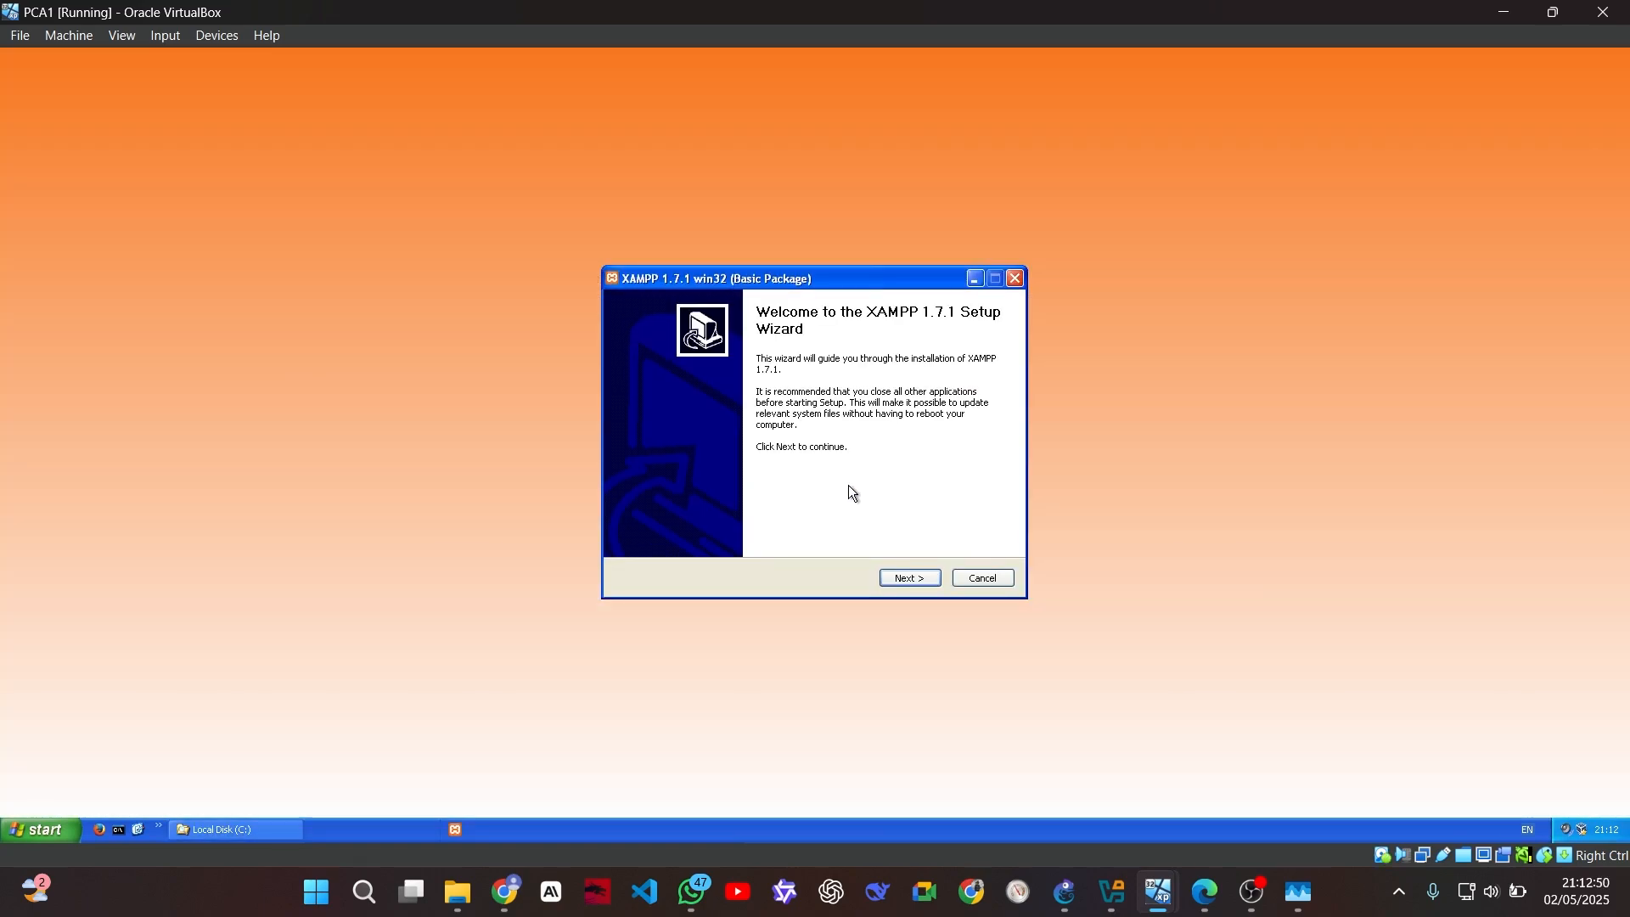
{"action": "left_click", "coordinate": [899, 578]}
{"action": "left_click", "coordinate": [903, 577]}
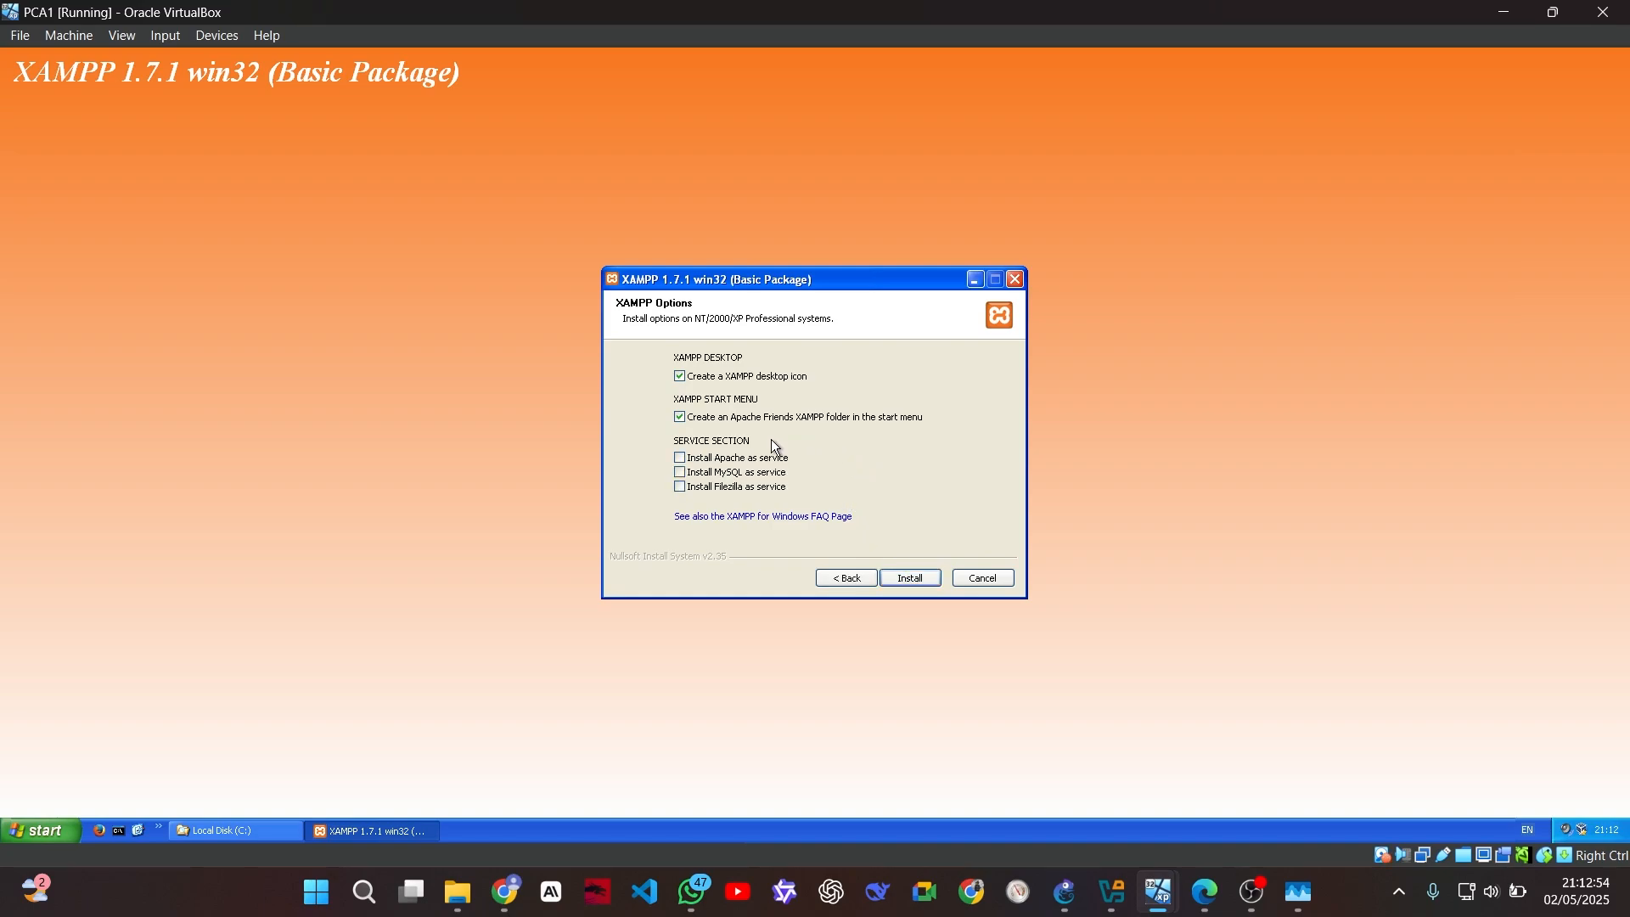
{"action": "left_click", "coordinate": [708, 463]}
{"action": "left_click", "coordinate": [905, 578]}
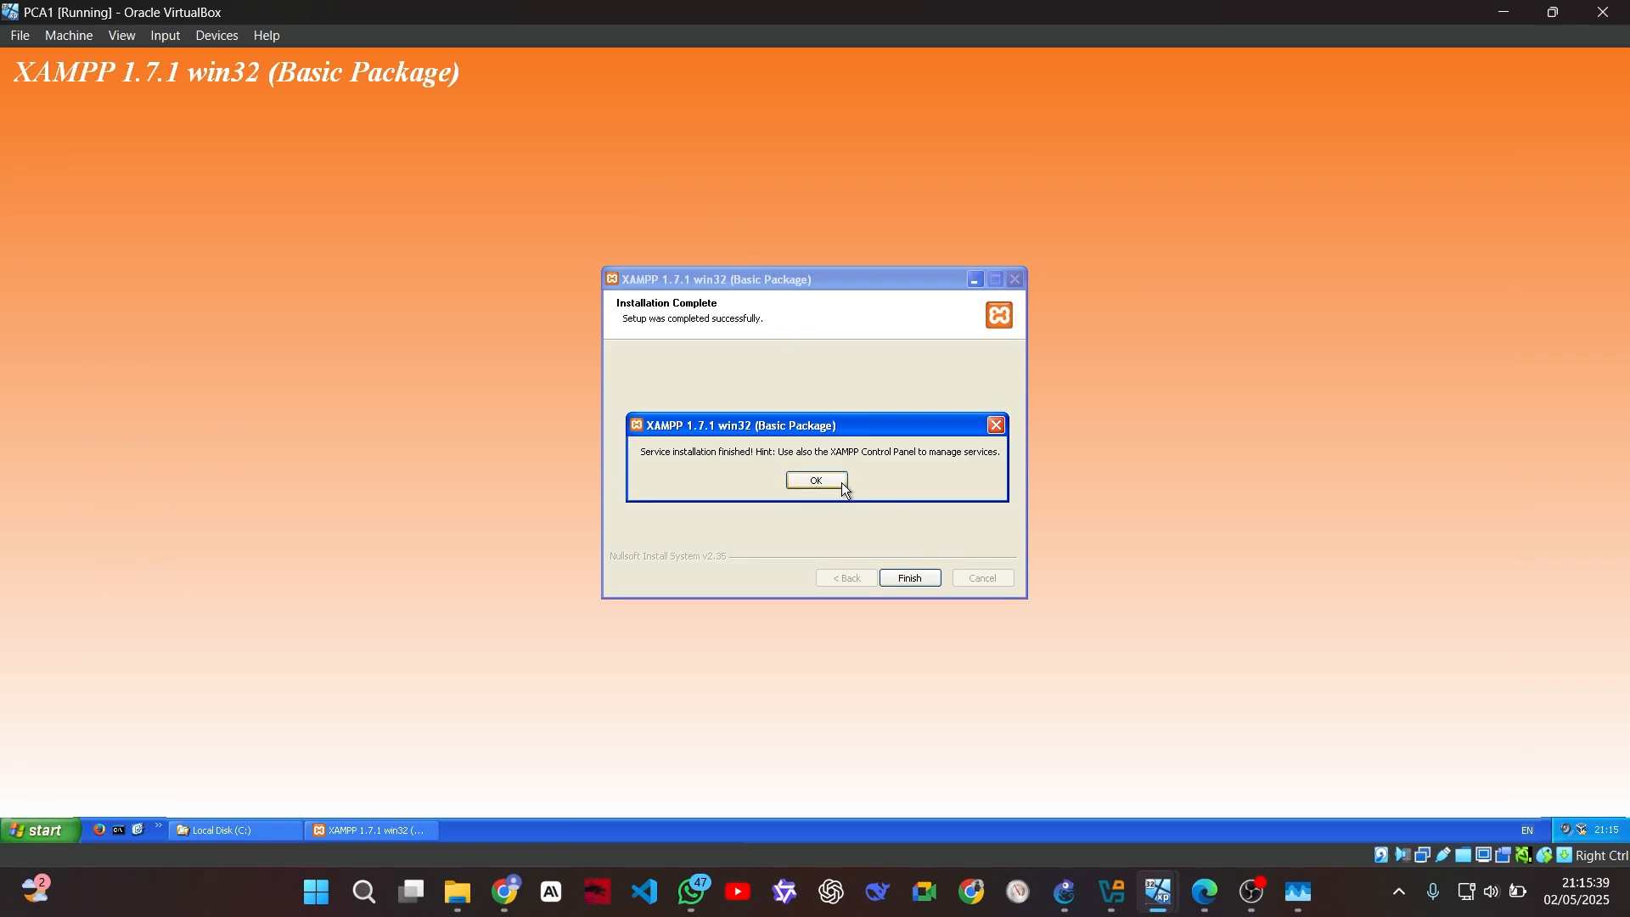
{"action": "left_click", "coordinate": [815, 477]}
Start and minimize the XAMPP Control Panel, then open C:\xampp\htdocs
{"action": "left_click", "coordinate": [796, 478]}
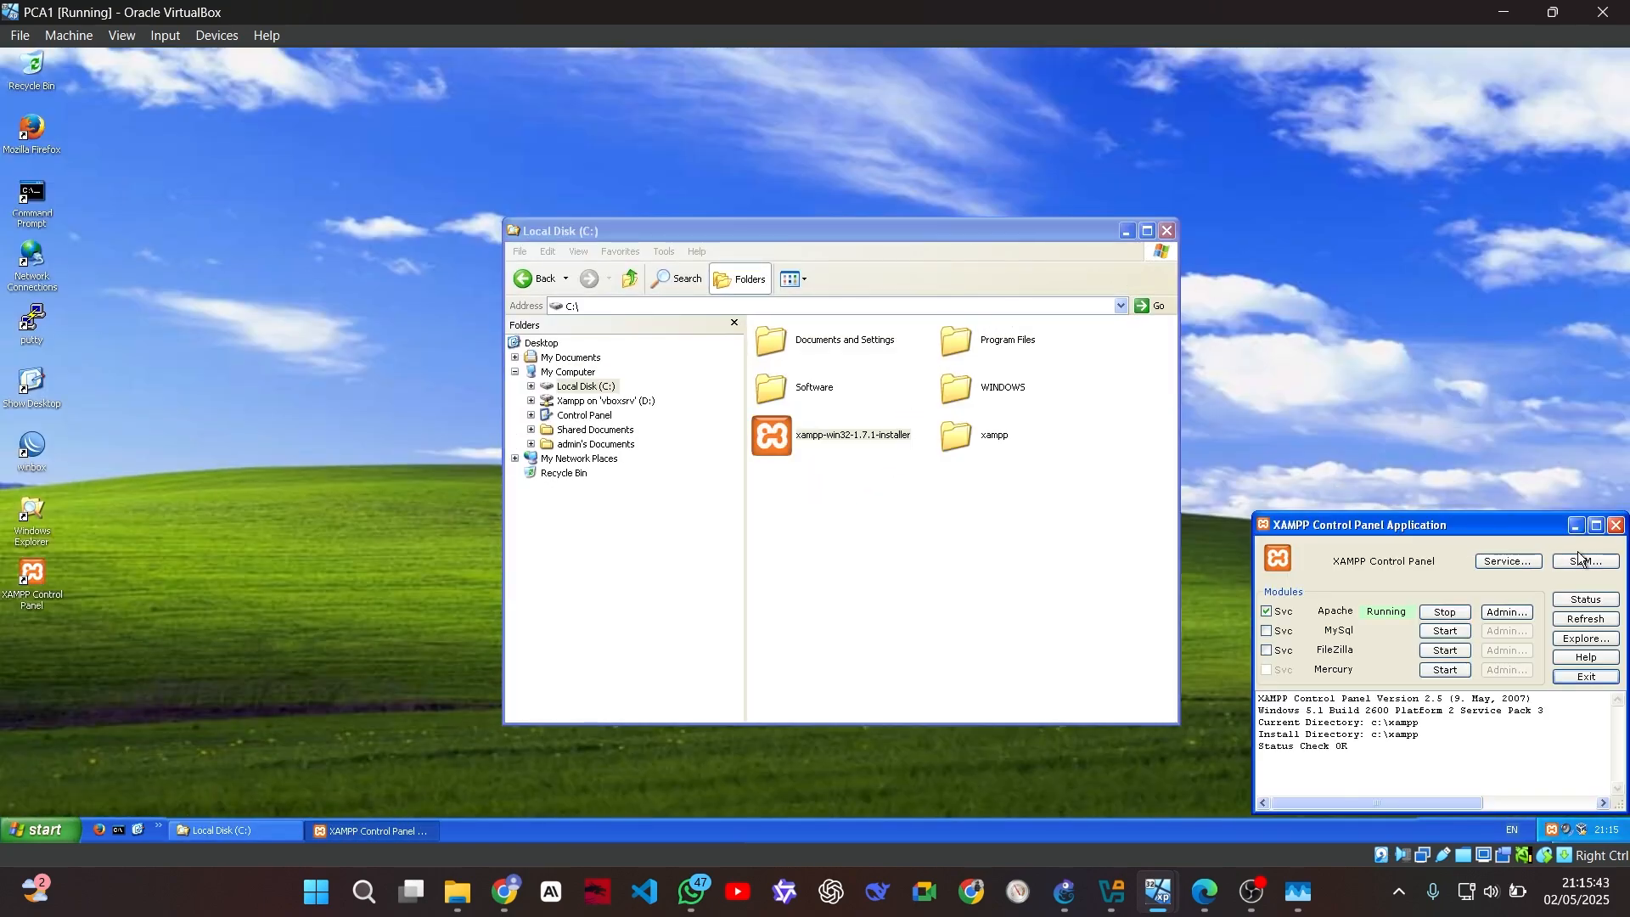
{"action": "left_click", "coordinate": [1576, 525]}
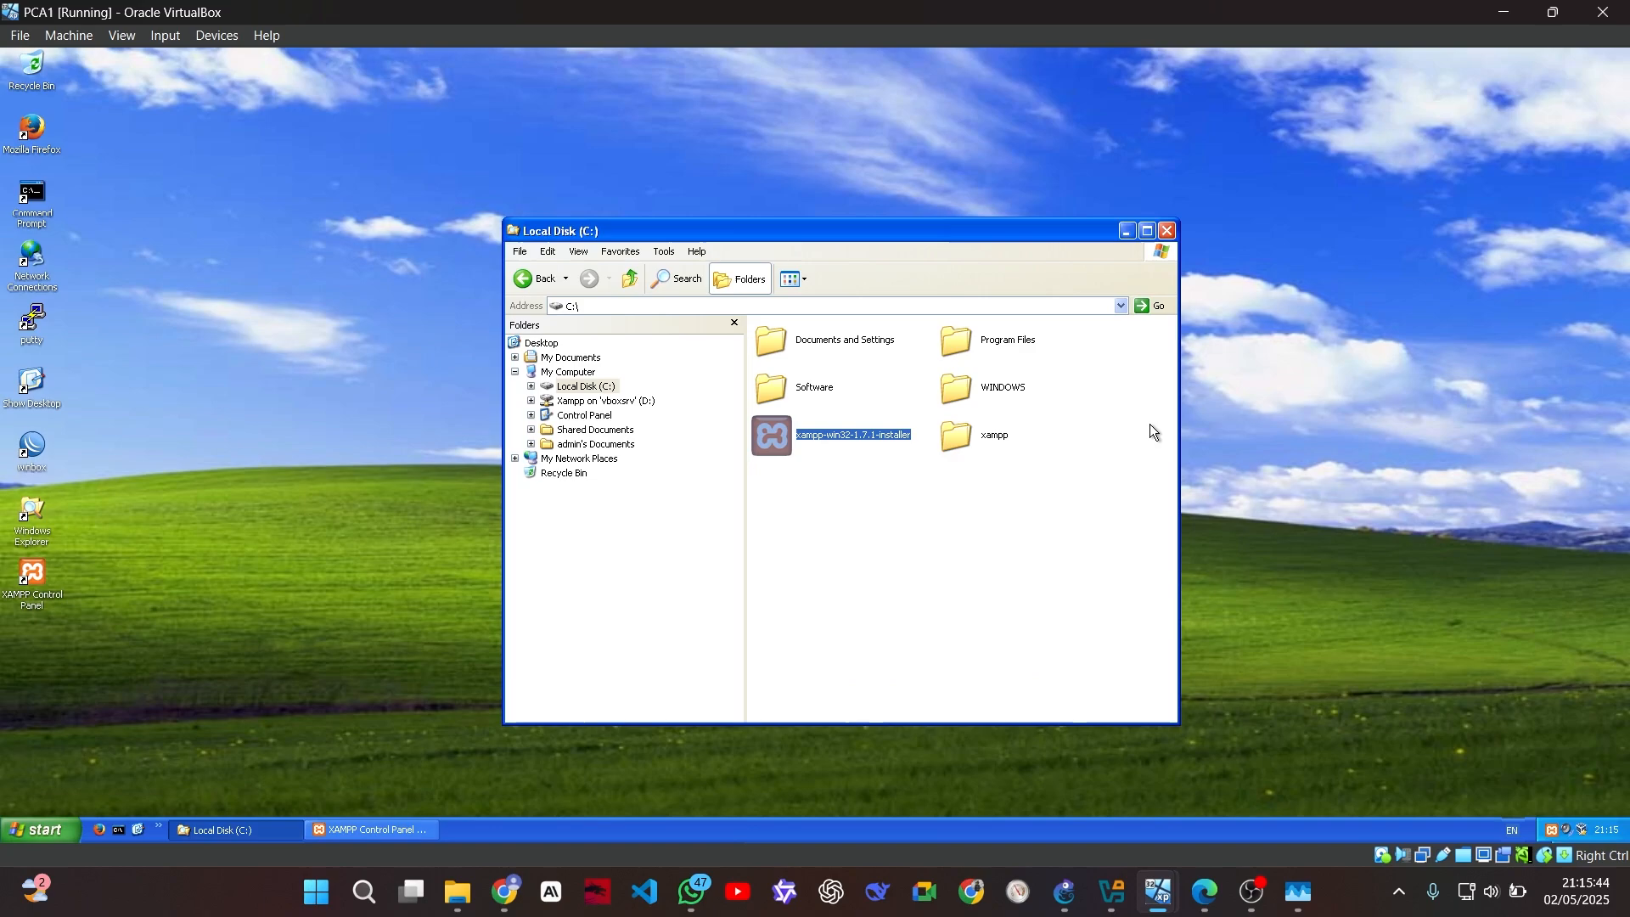
{"action": "left_click", "coordinate": [993, 437]}
{"action": "key", "text": "F2"}
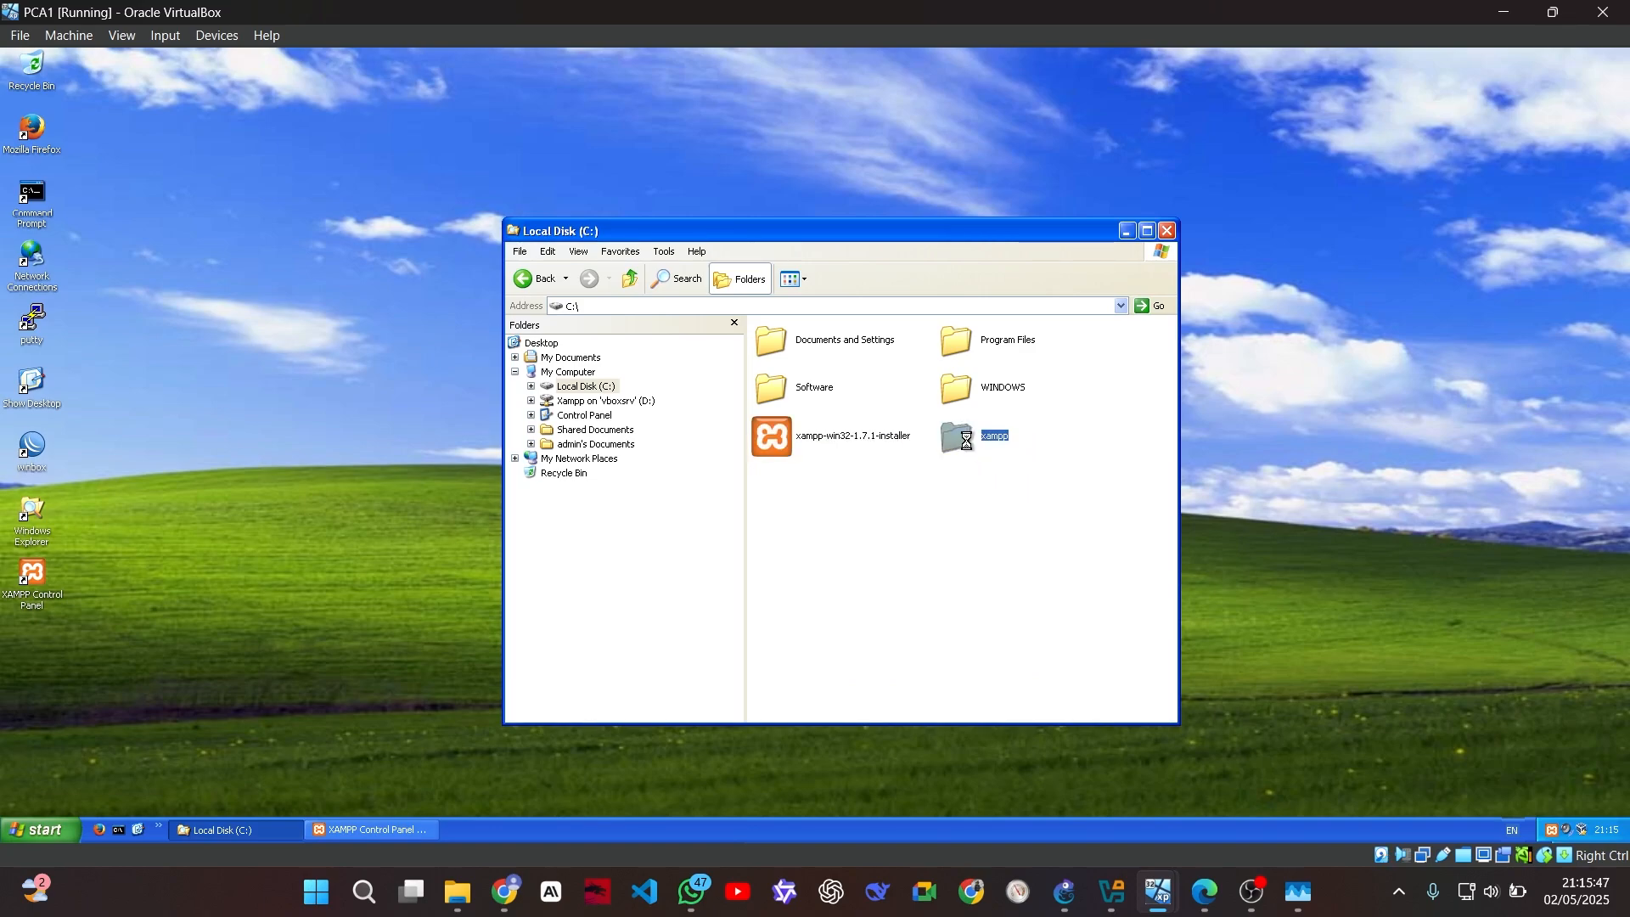
{"action": "double_click", "coordinate": [956, 440]}
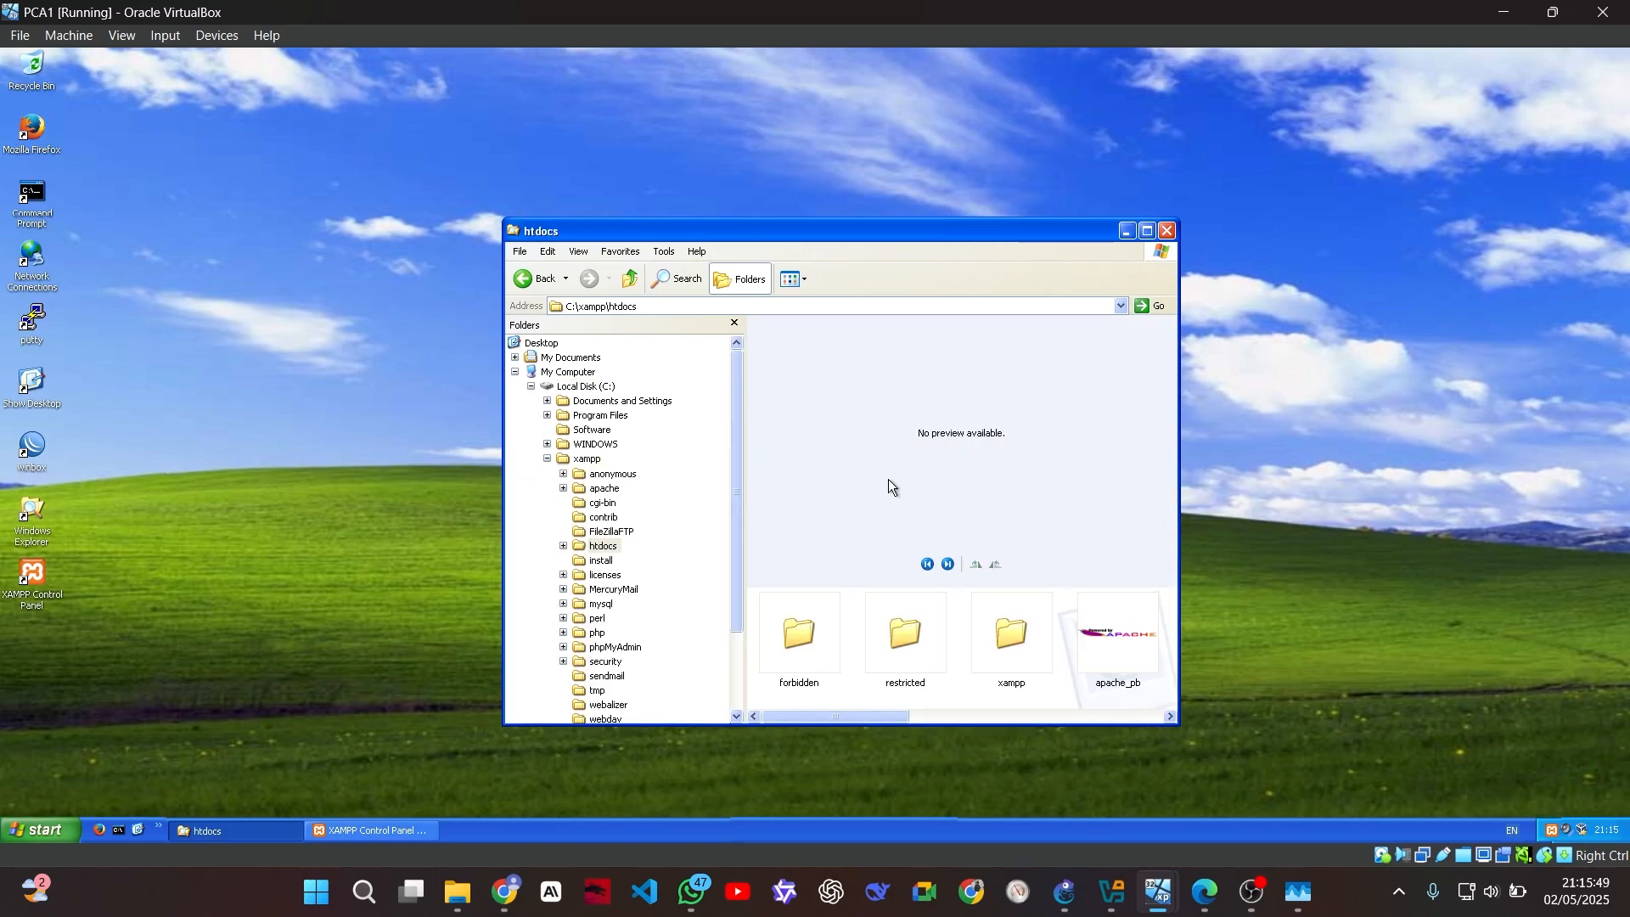
{"action": "left_click_drag", "start_coordinate": [908, 715], "coordinate": [1171, 722]}
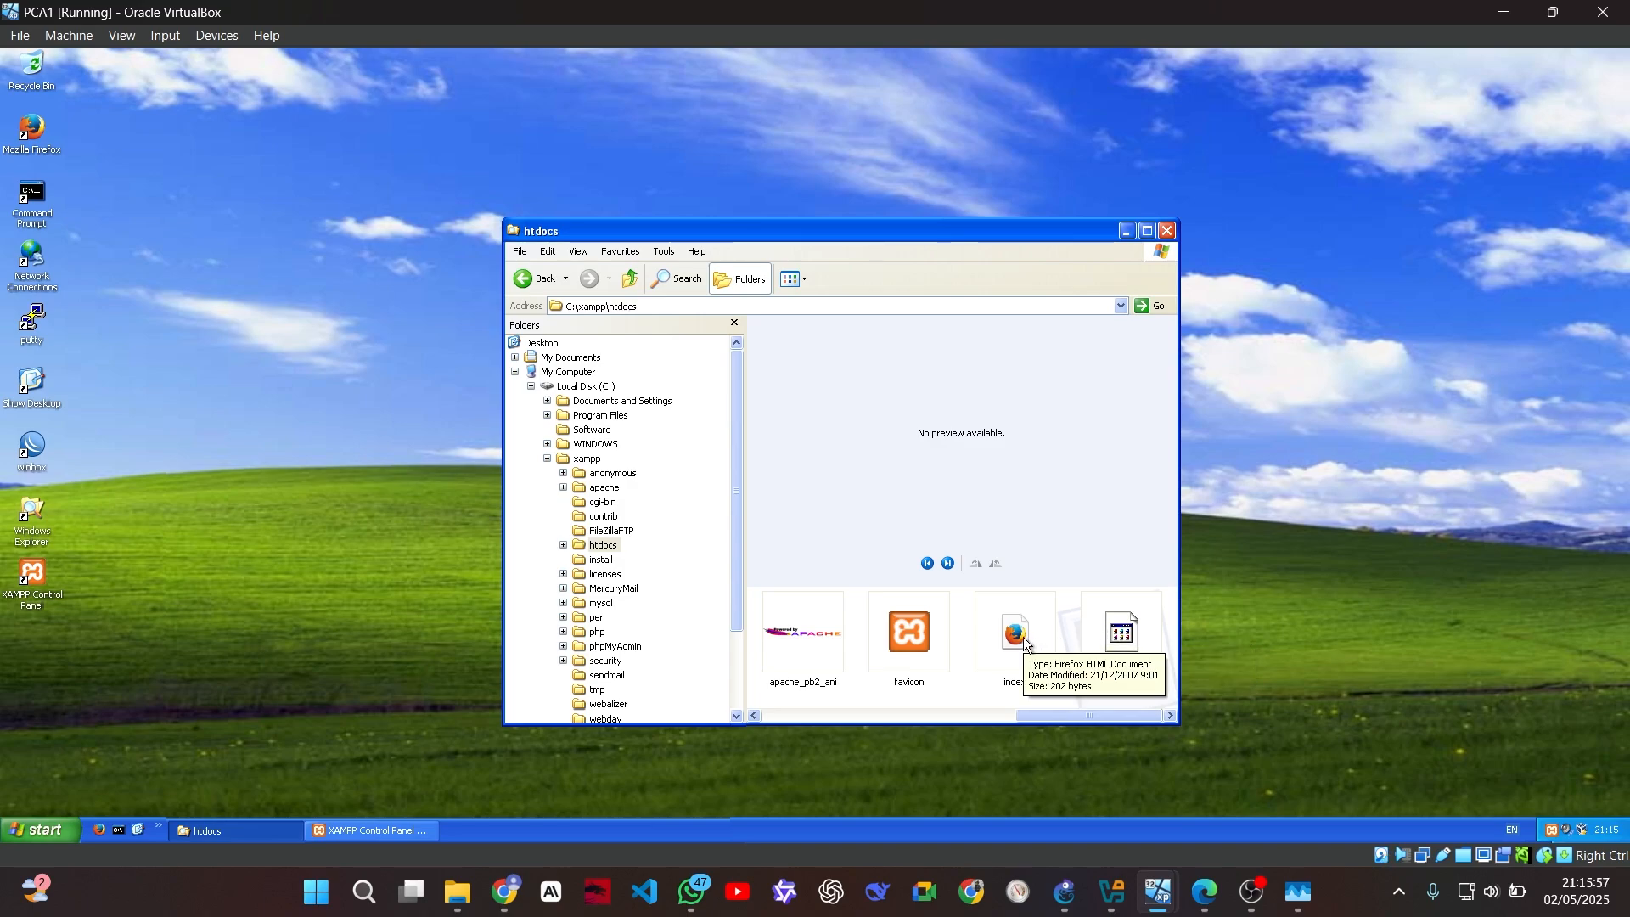
Rename index.php to index.phpxx and open index.html, which shows 'It works!'
{"action": "left_click", "coordinate": [1129, 643]}
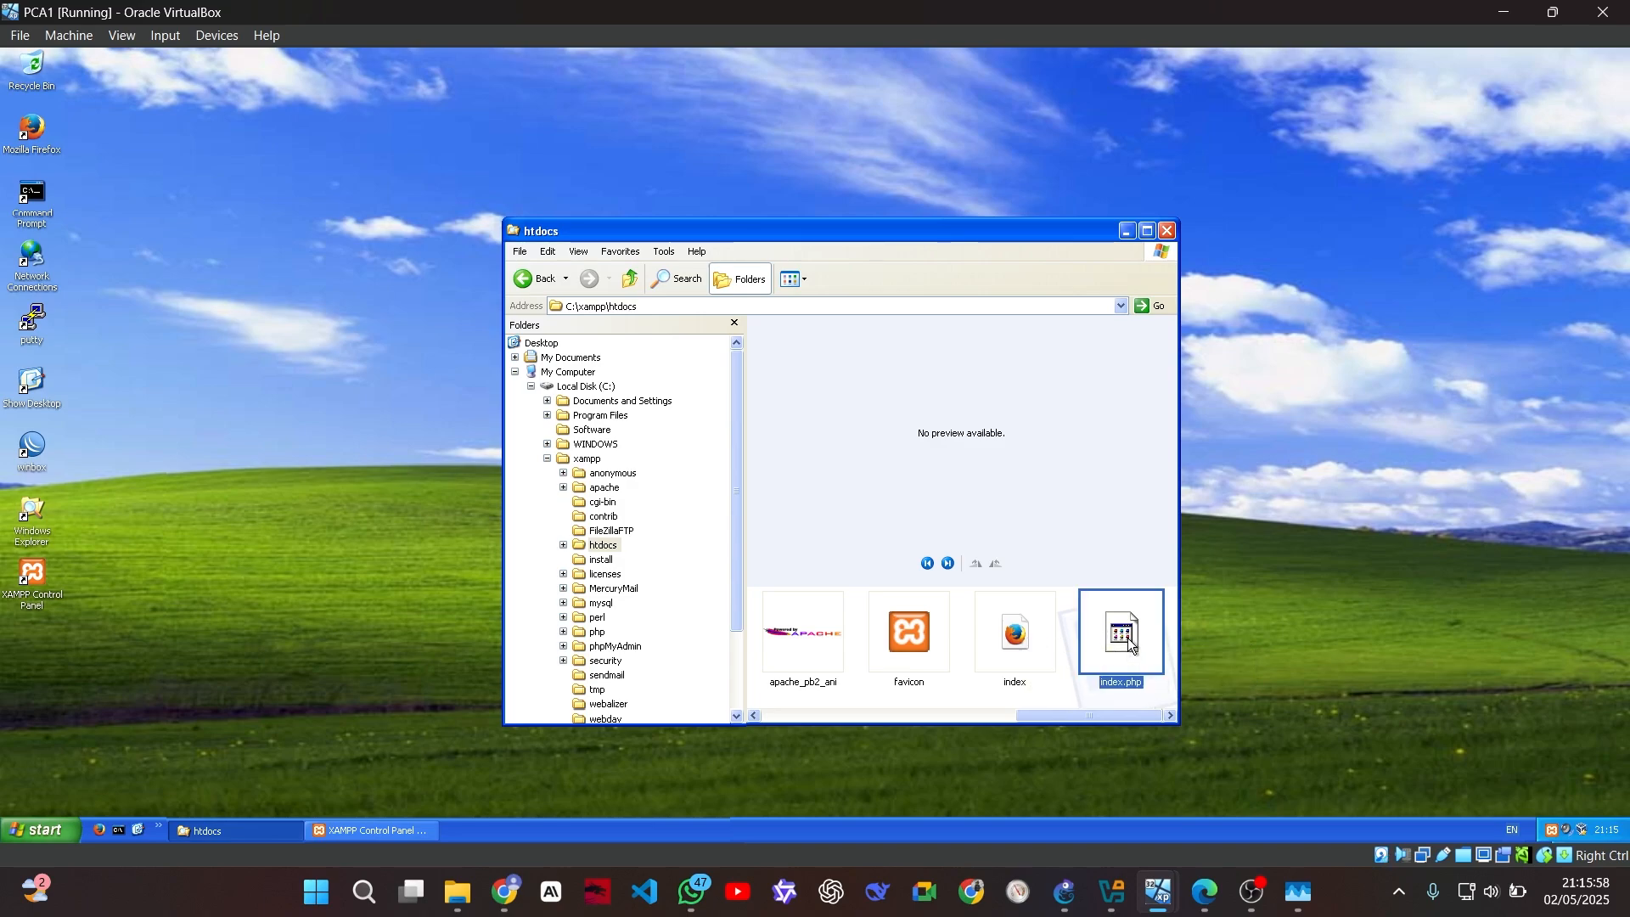
{"action": "left_click", "coordinate": [1137, 684]}
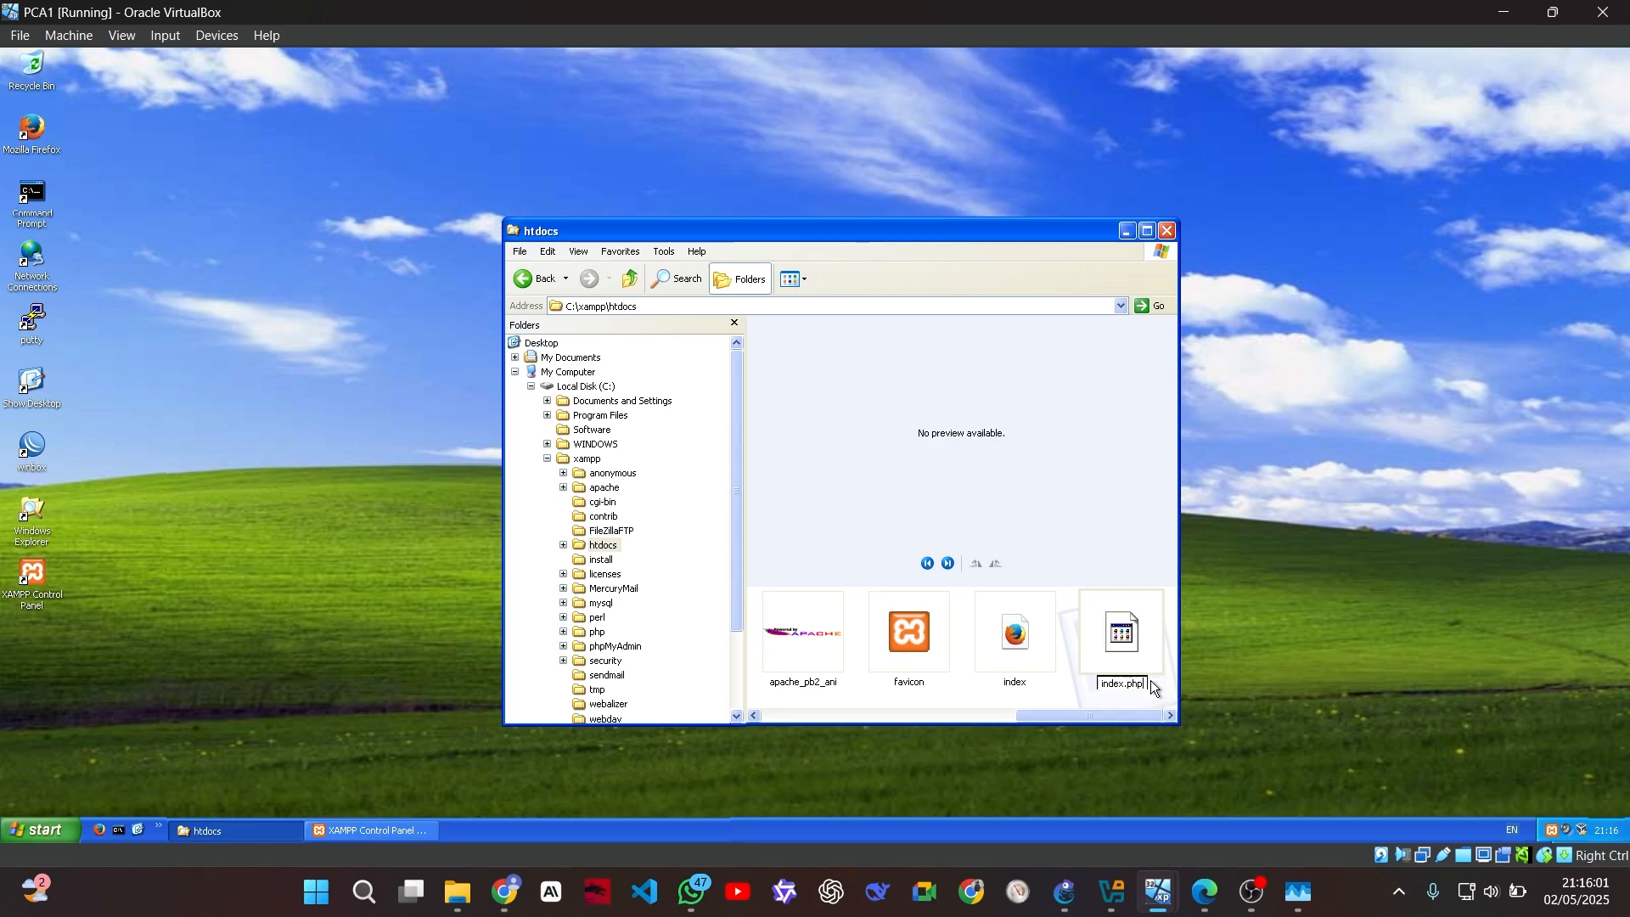
{"action": "type", "text": "xx"}
{"action": "key", "text": "Return"}
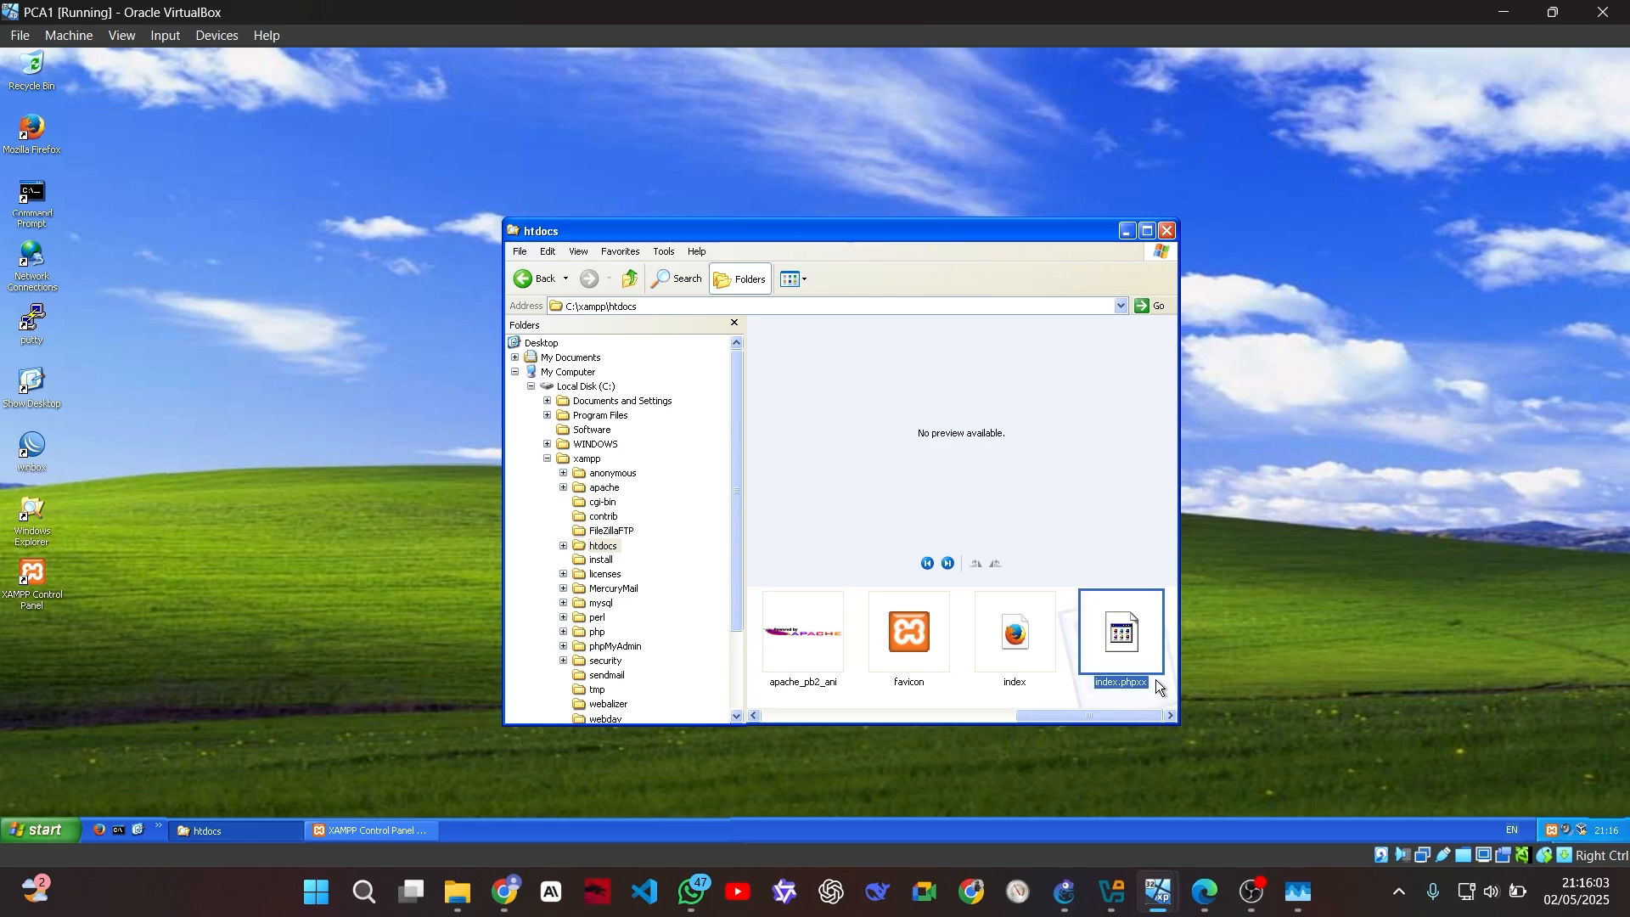
{"action": "left_click", "coordinate": [1021, 668]}
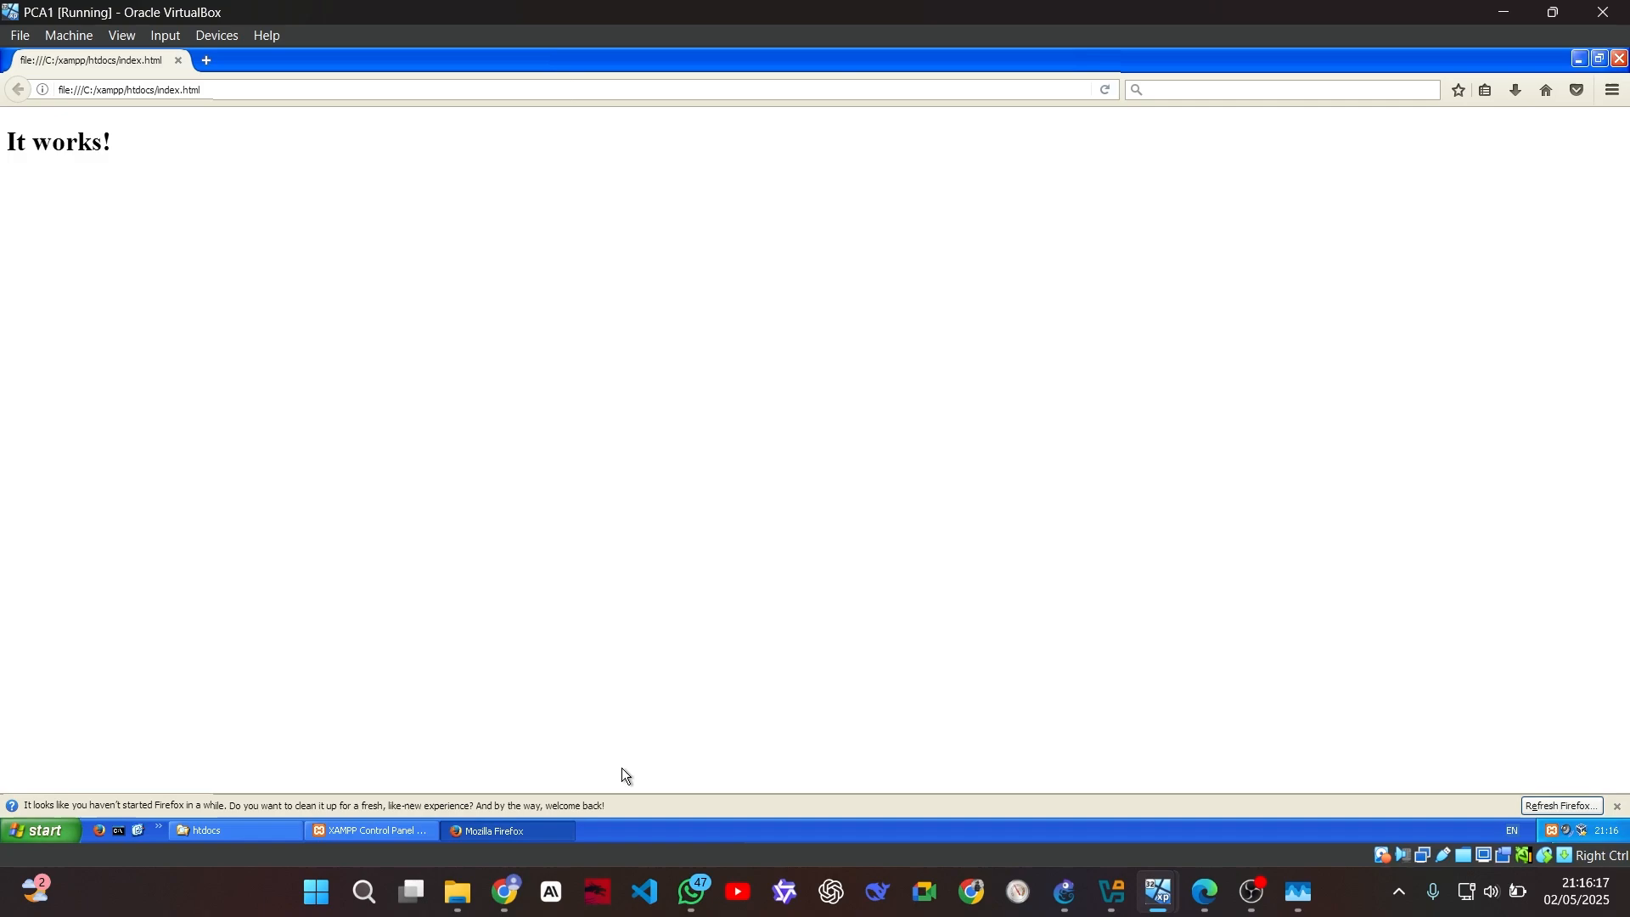
Open index.html from the htdocs folder in Notepad for editing
{"action": "left_click", "coordinate": [401, 829]}
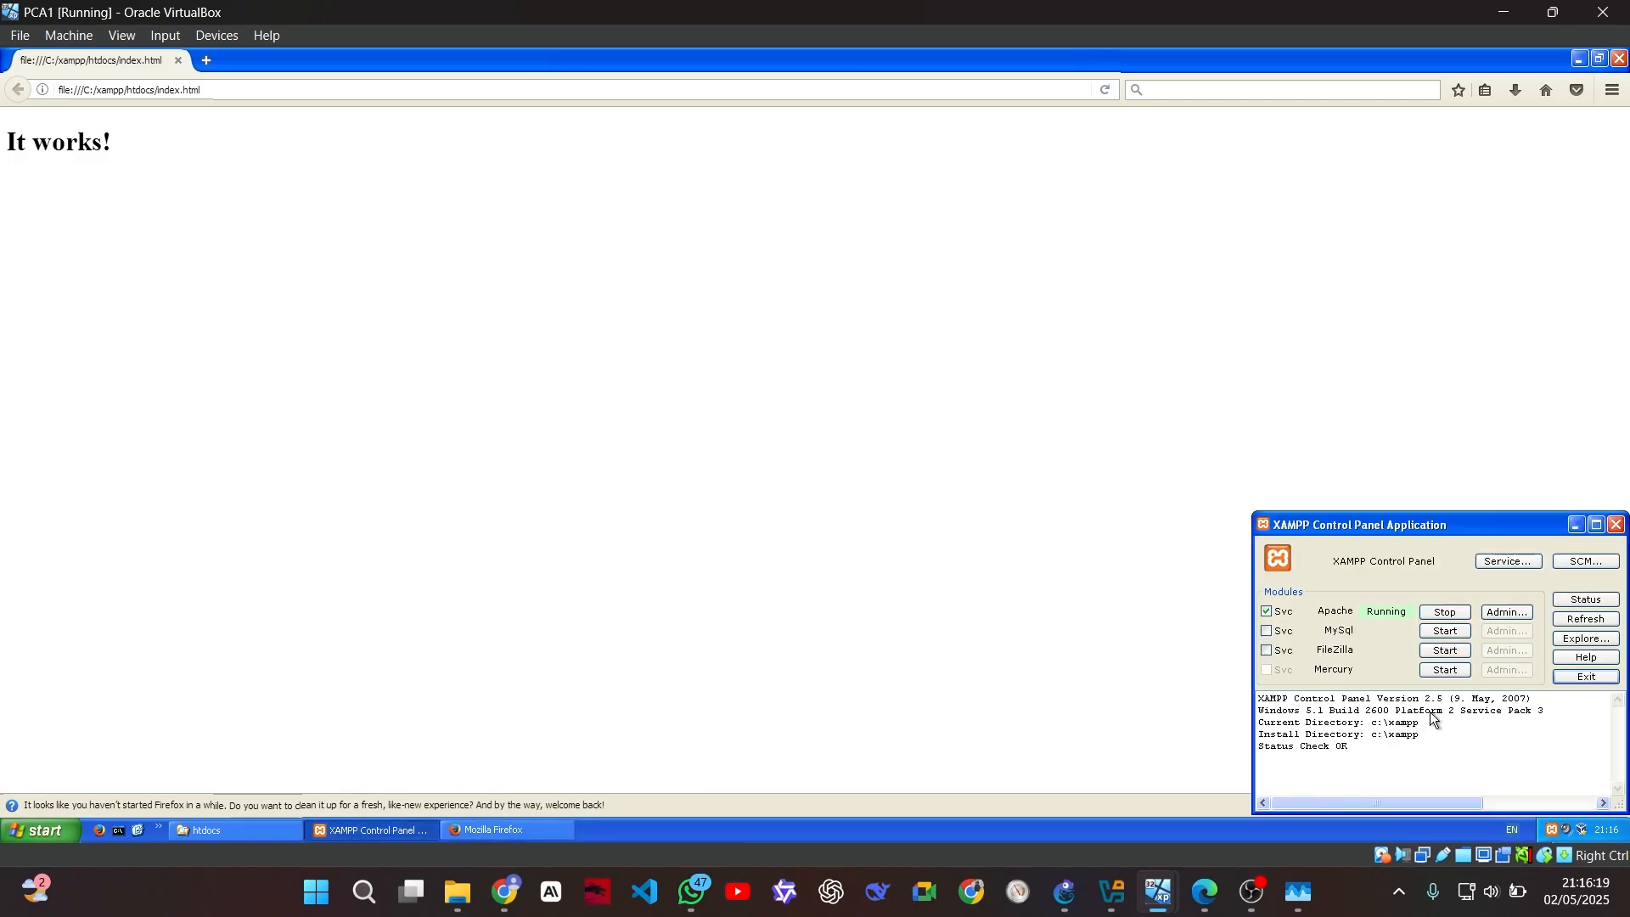
{"action": "left_click", "coordinate": [273, 830]}
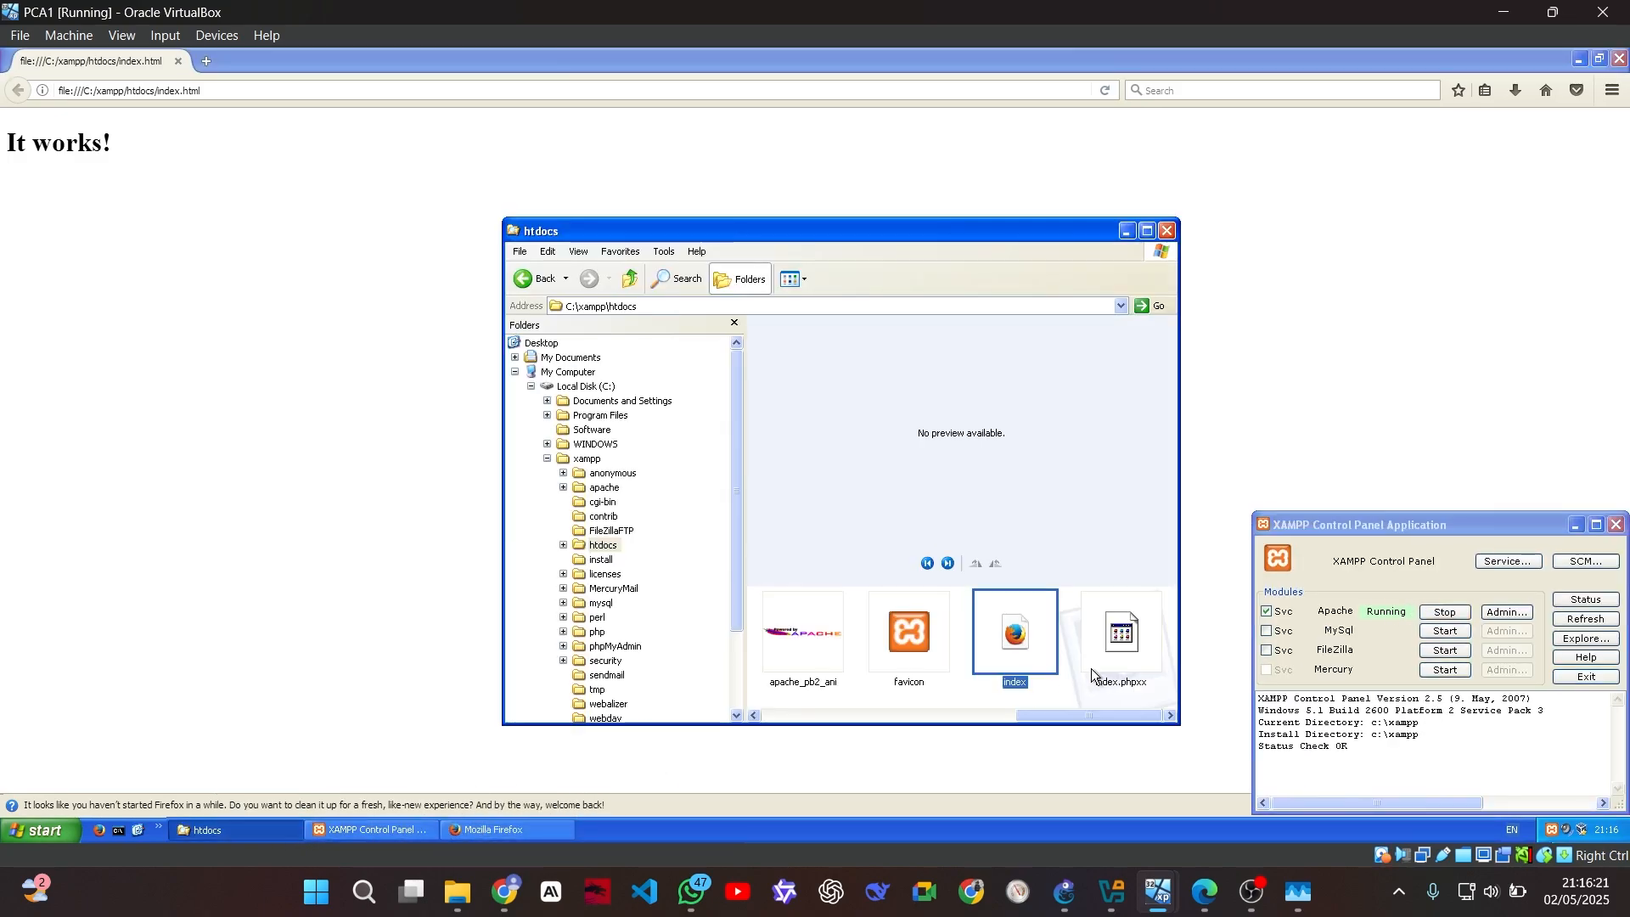
{"action": "right_click", "coordinate": [1017, 650]}
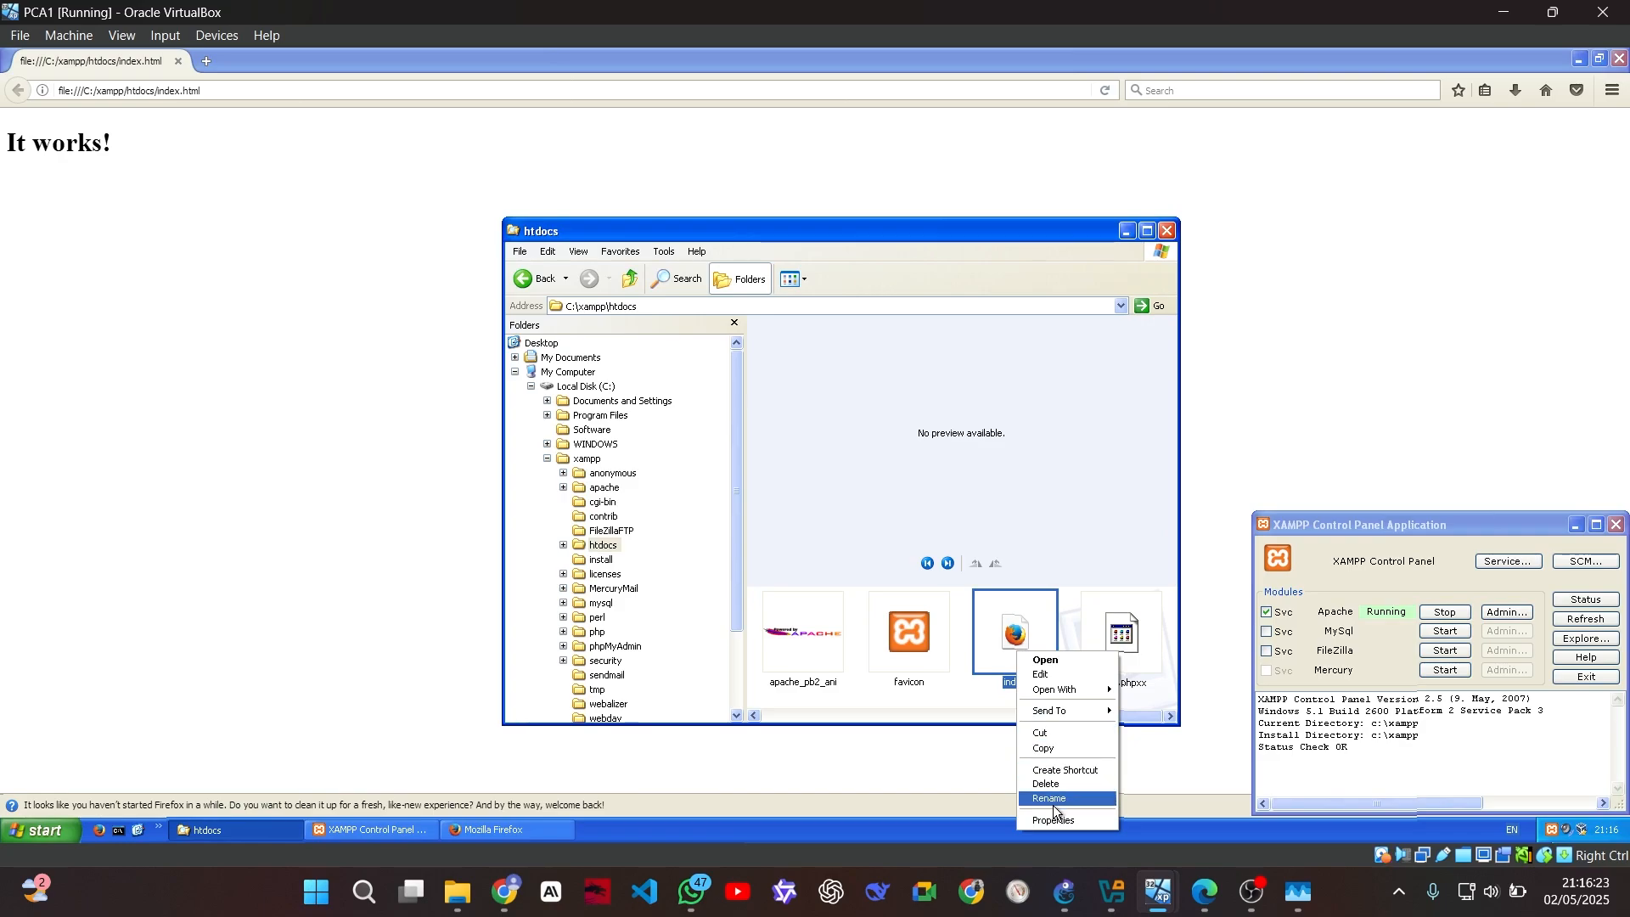
{"action": "left_click", "coordinate": [1087, 680]}
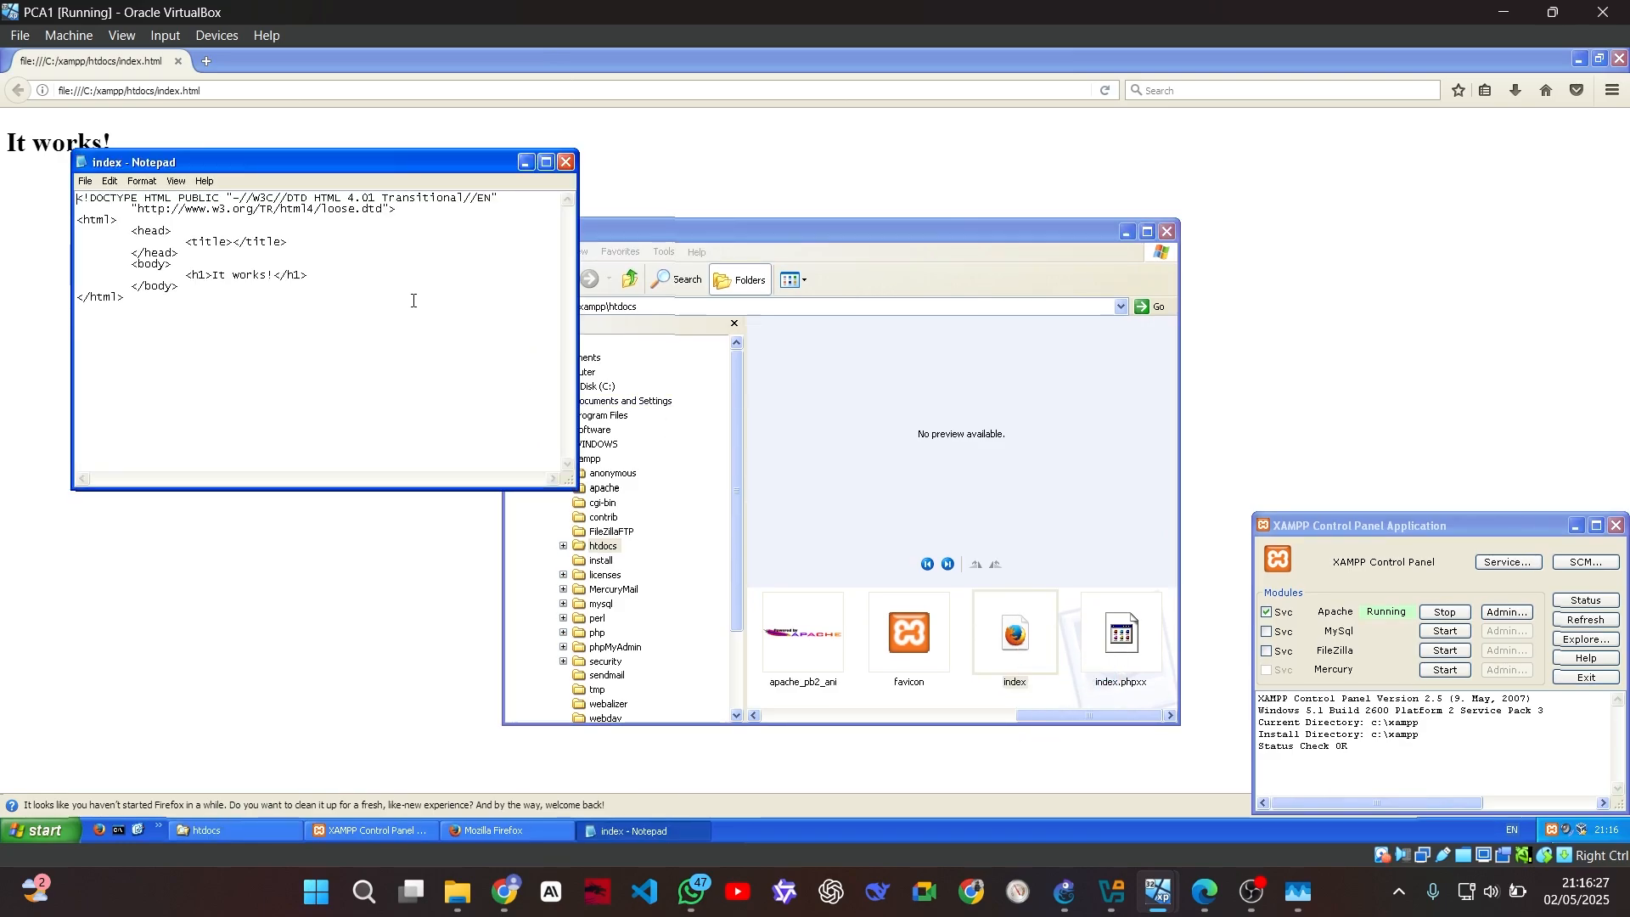
Replace 'works!' in the h1 heading with the author's name and number, then close and save
{"action": "left_click", "coordinate": [234, 276]}
{"action": "double_click", "coordinate": [261, 278]}
{"action": "key", "text": "shift+Right"}
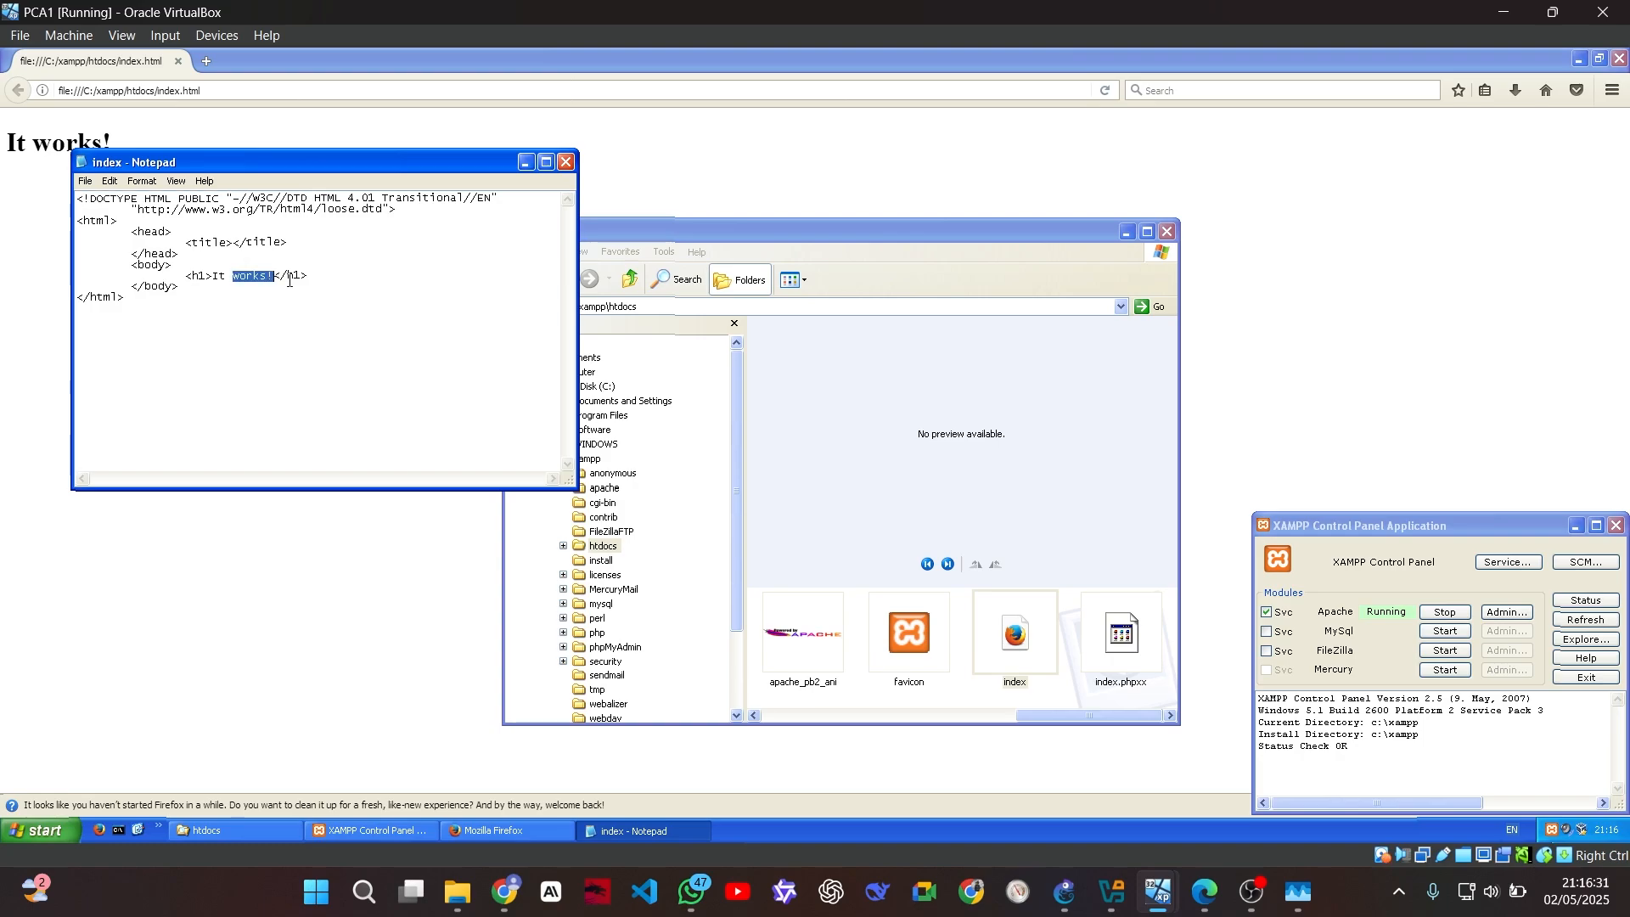
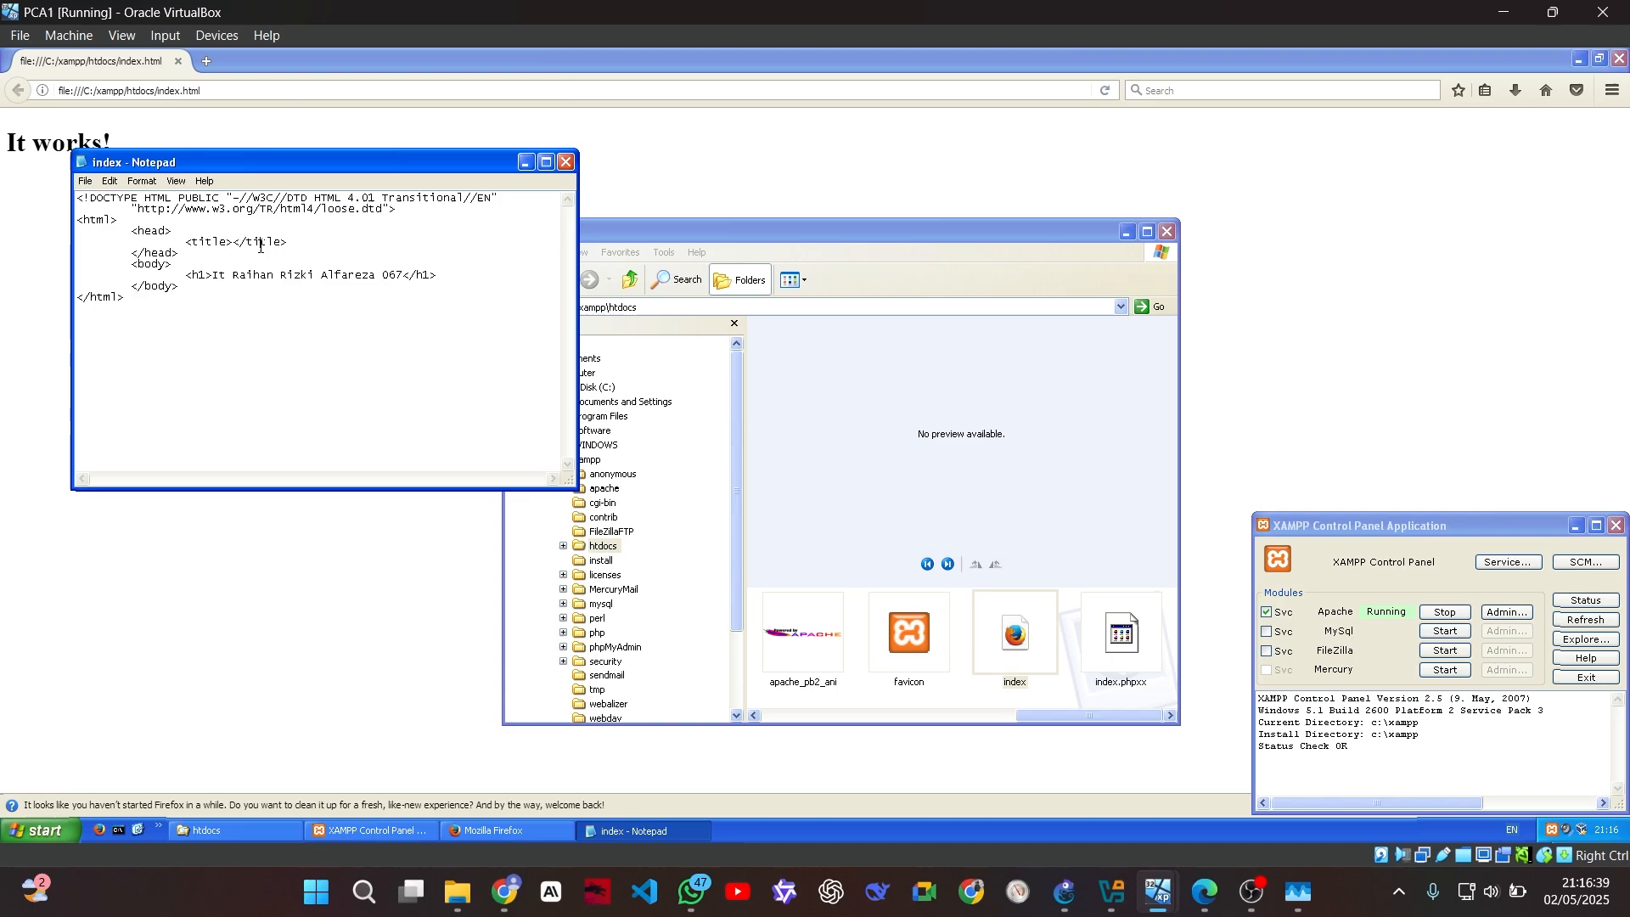
{"action": "left_click", "coordinate": [567, 162]}
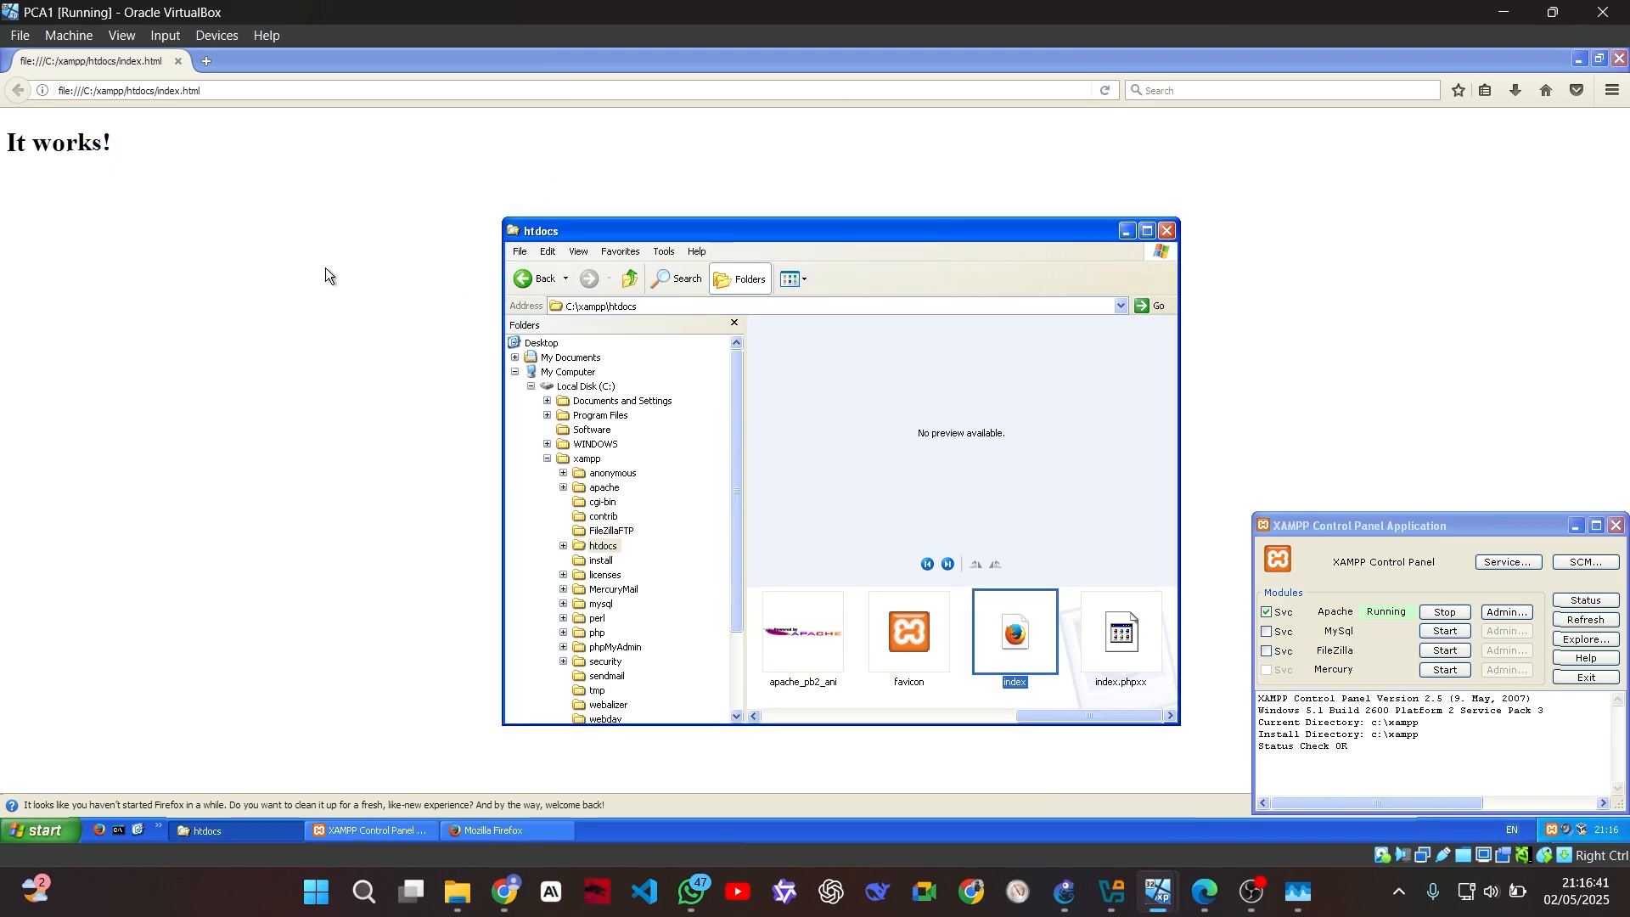
Refresh the local index.html in Firefox to show the custom heading, then return to the VirtualBox VMs
{"action": "left_click", "coordinate": [101, 96]}
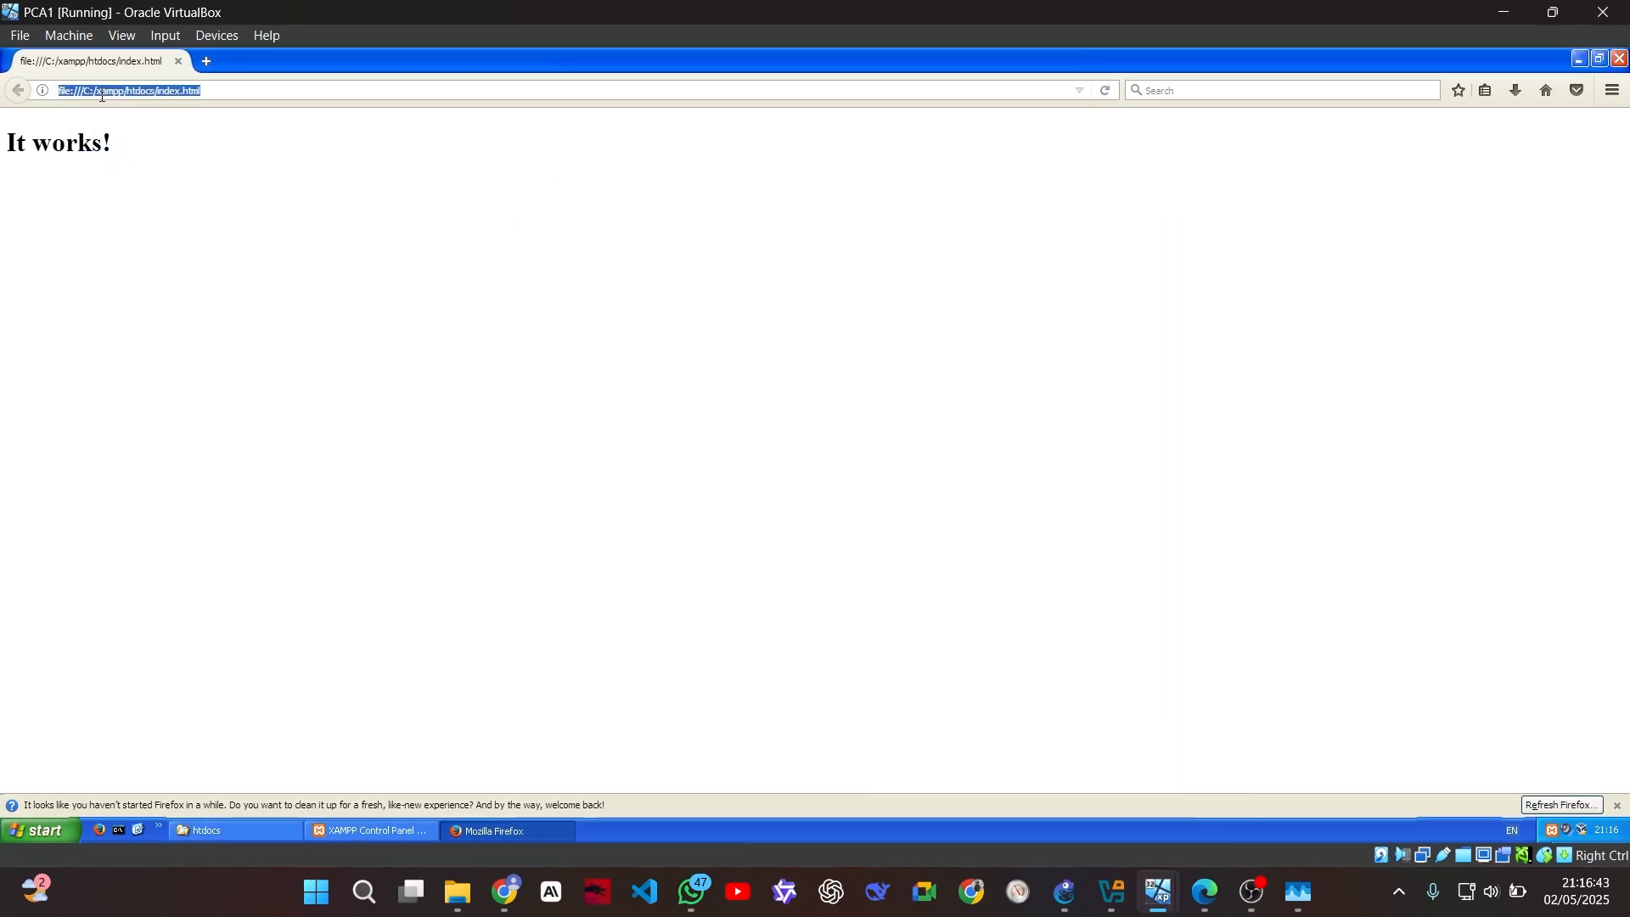
{"action": "key", "text": "Return"}
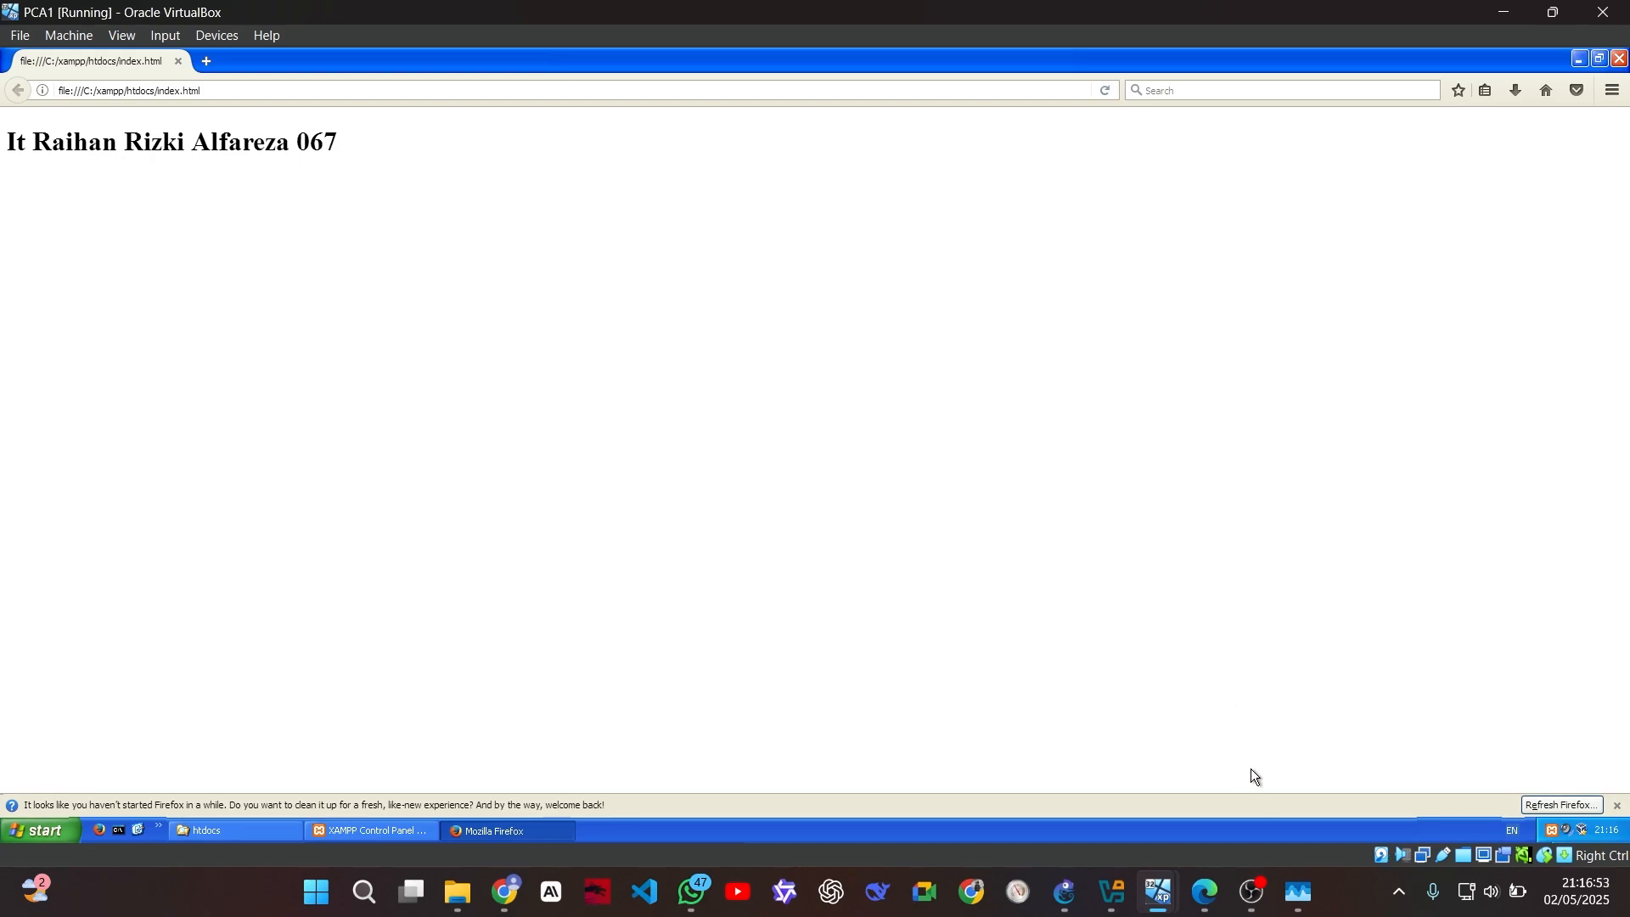
{"action": "mouse_move", "coordinate": [1156, 893]}
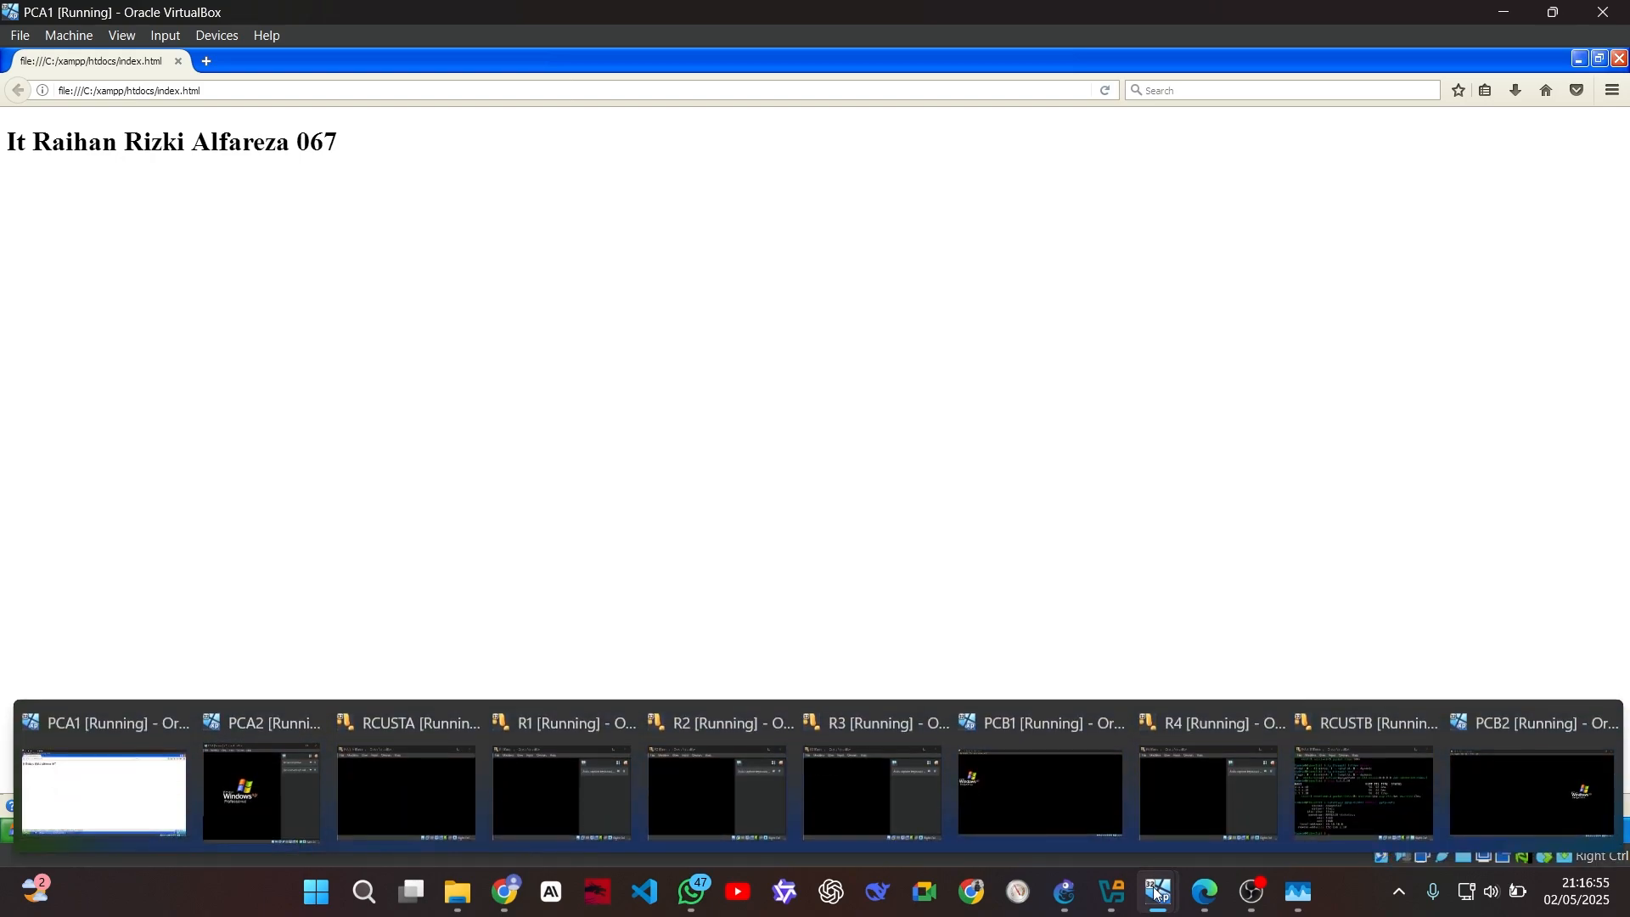
{"action": "left_click", "coordinate": [174, 791]}
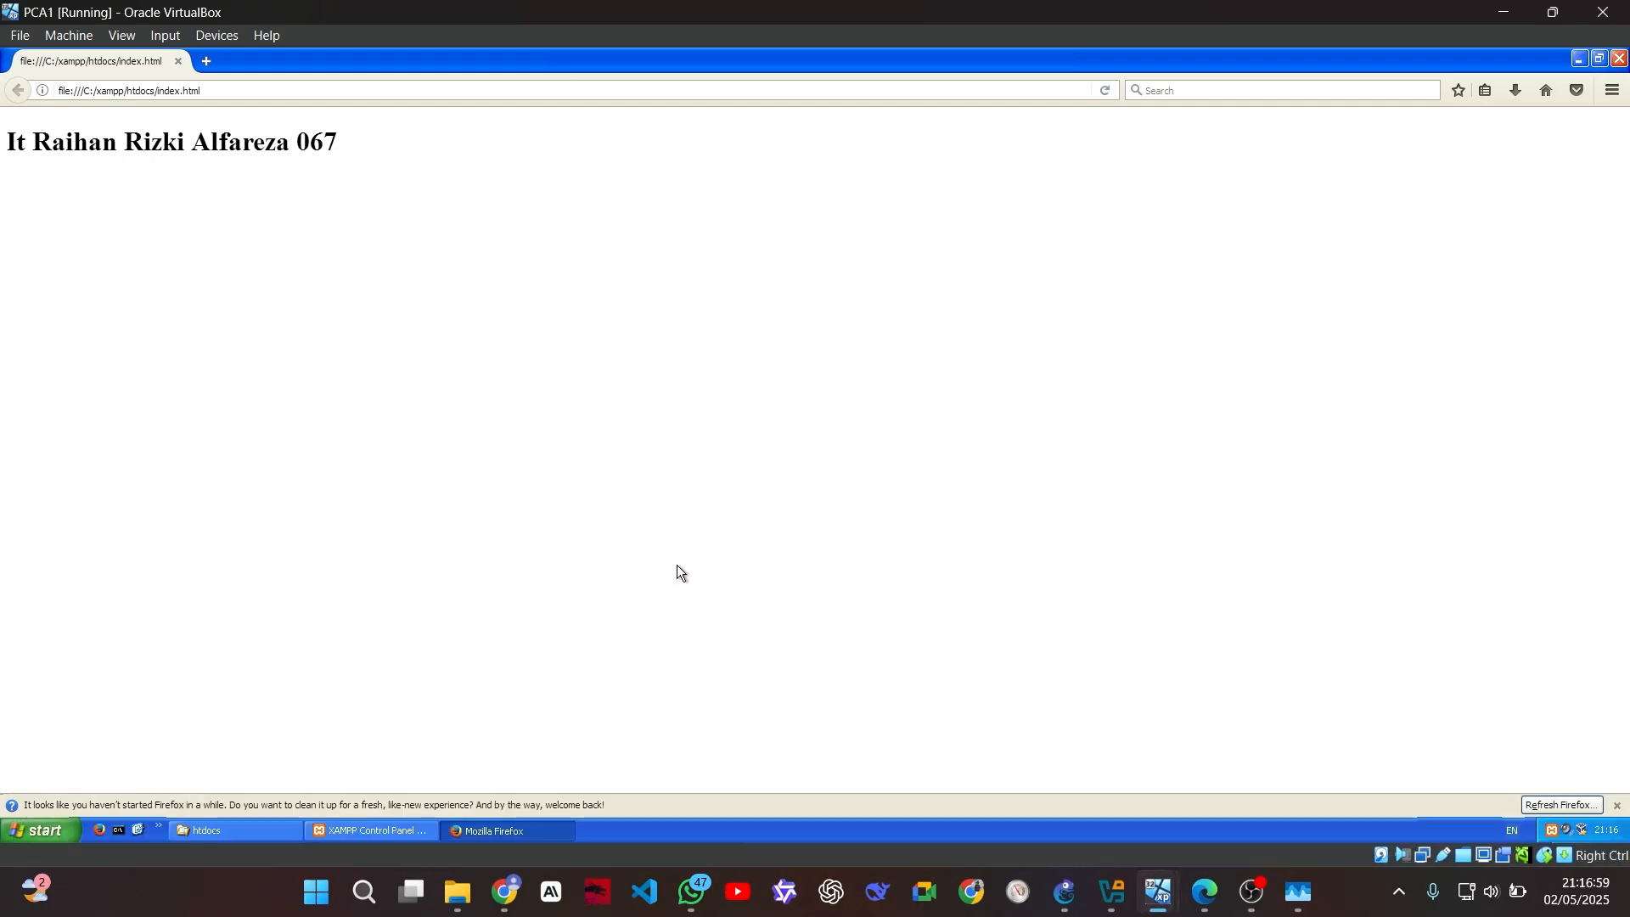
{"action": "mouse_move", "coordinate": [1156, 891]}
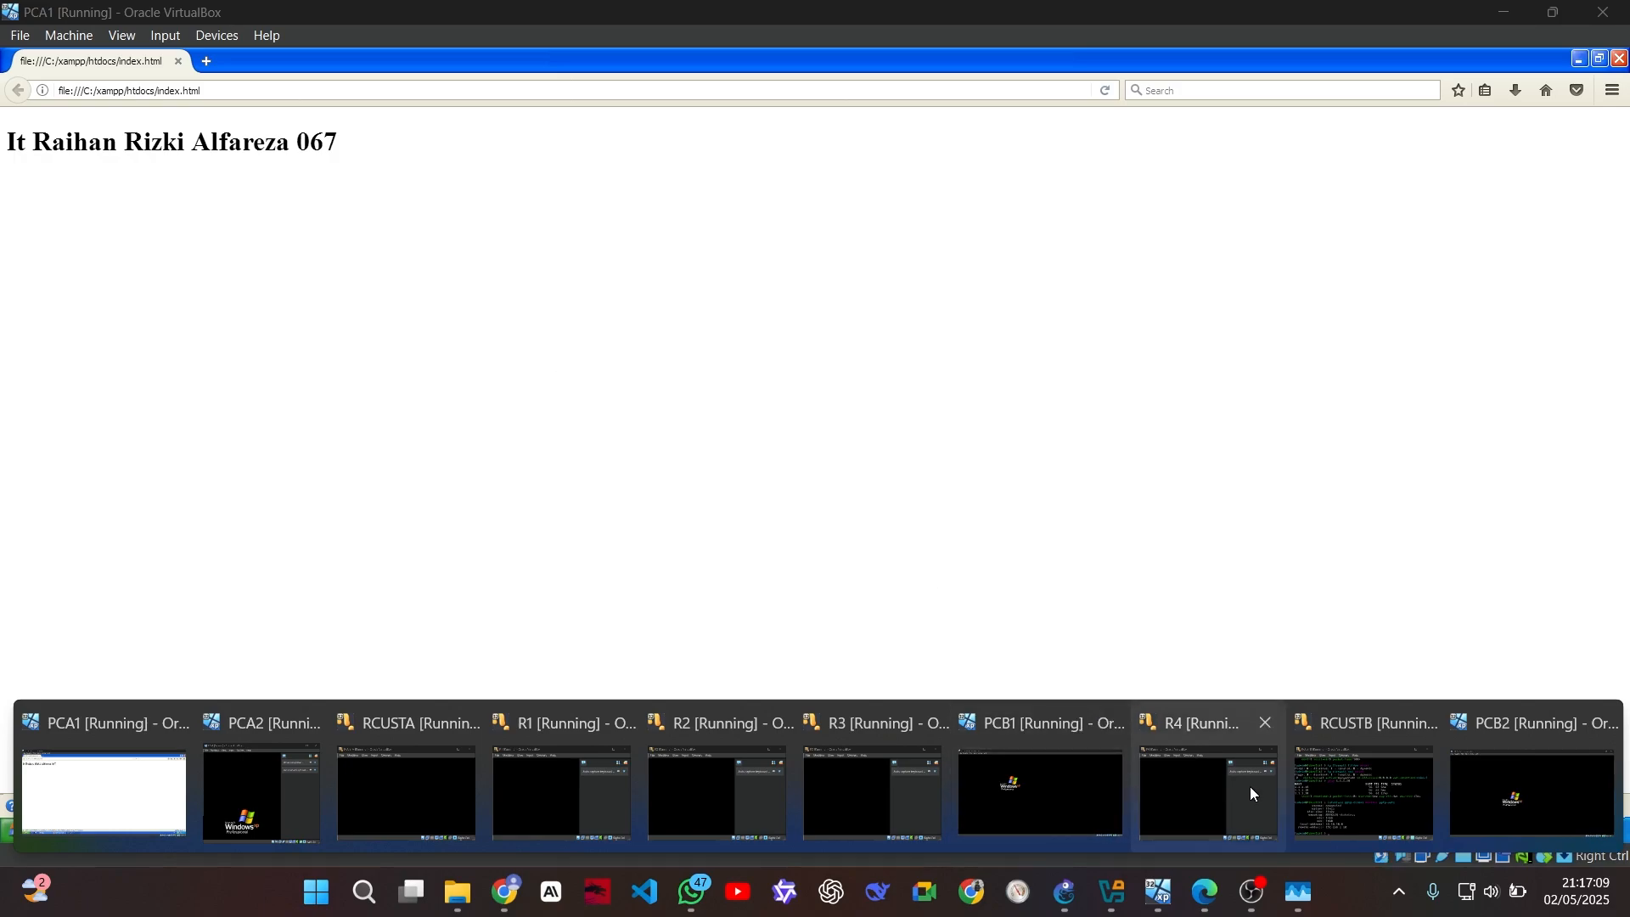
{"action": "mouse_move", "coordinate": [1360, 800]}
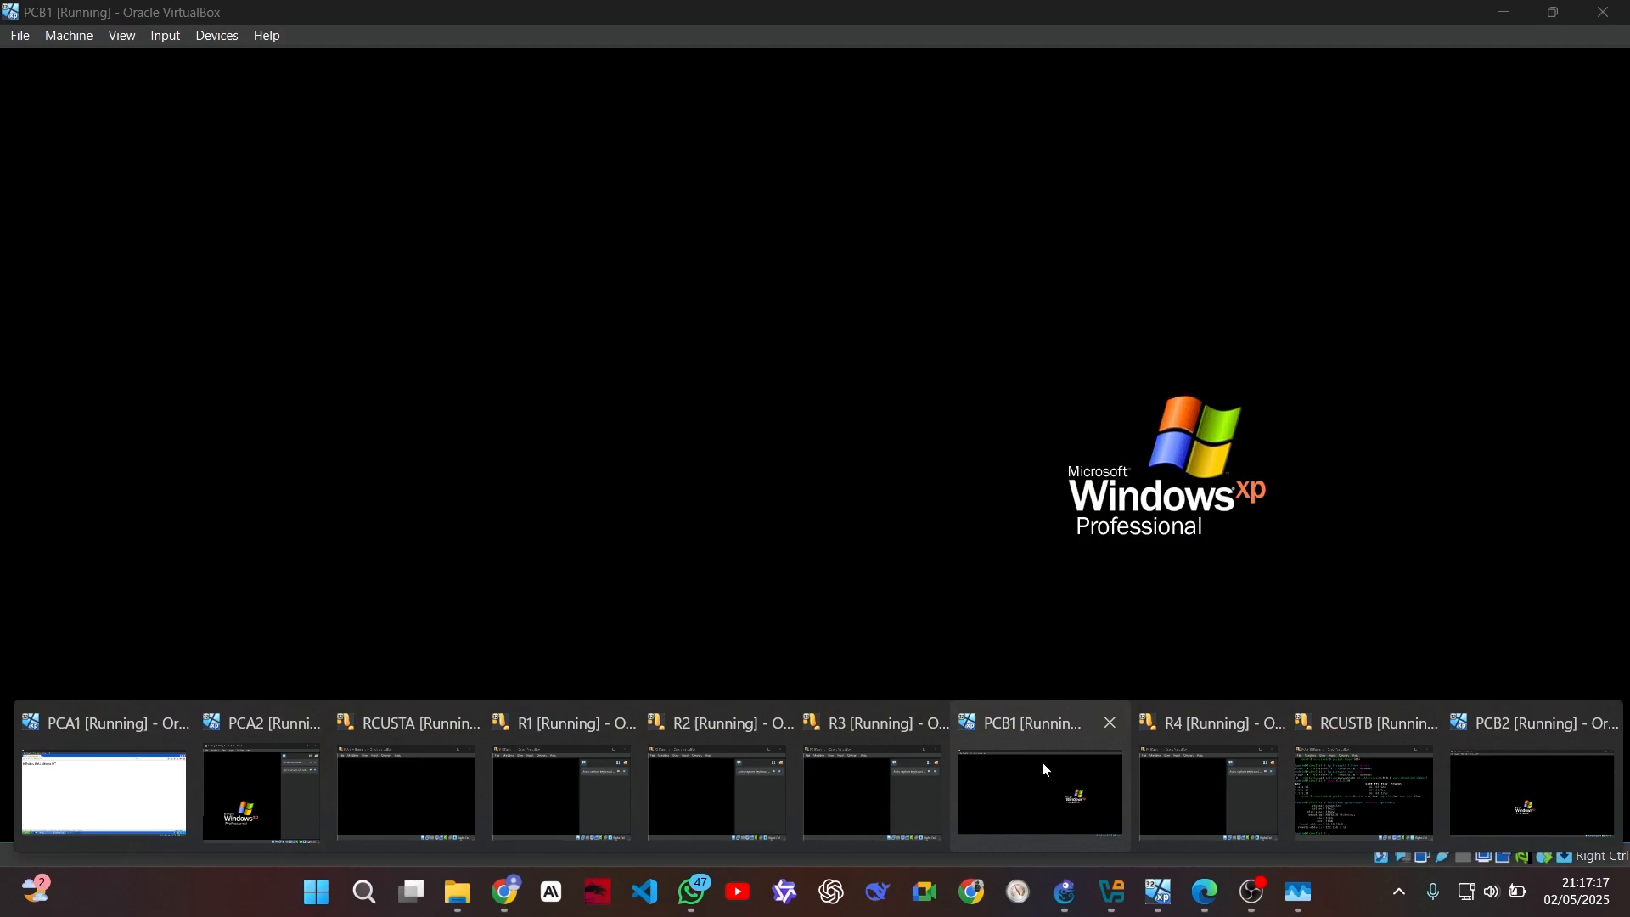
{"action": "left_click", "coordinate": [1041, 761]}
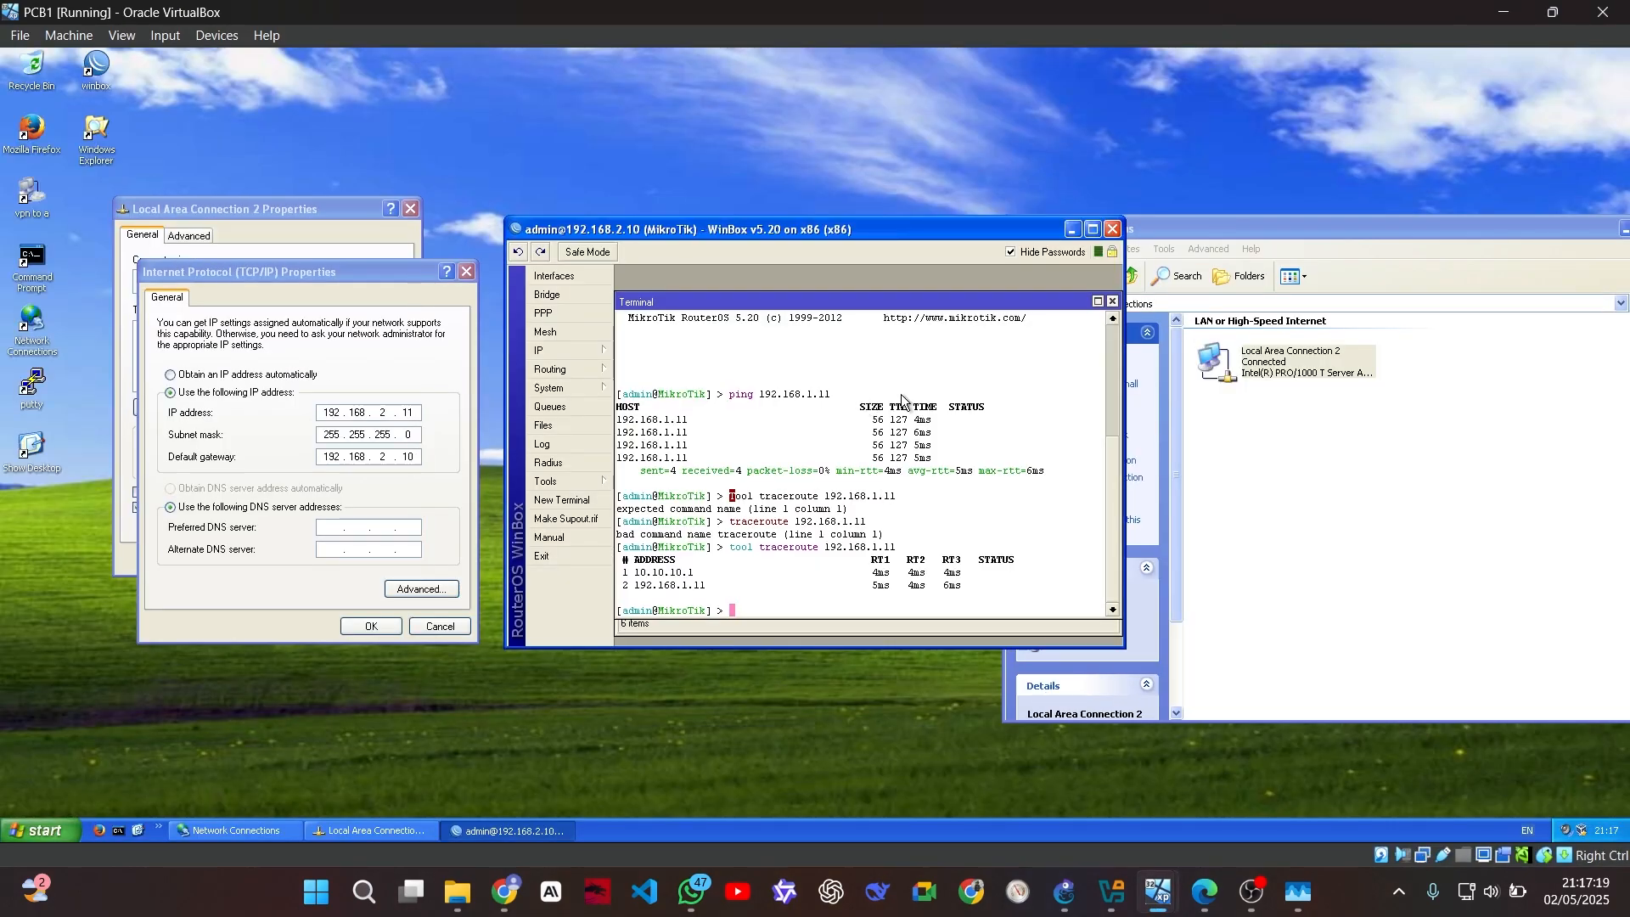
{"action": "left_click", "coordinate": [1072, 230]}
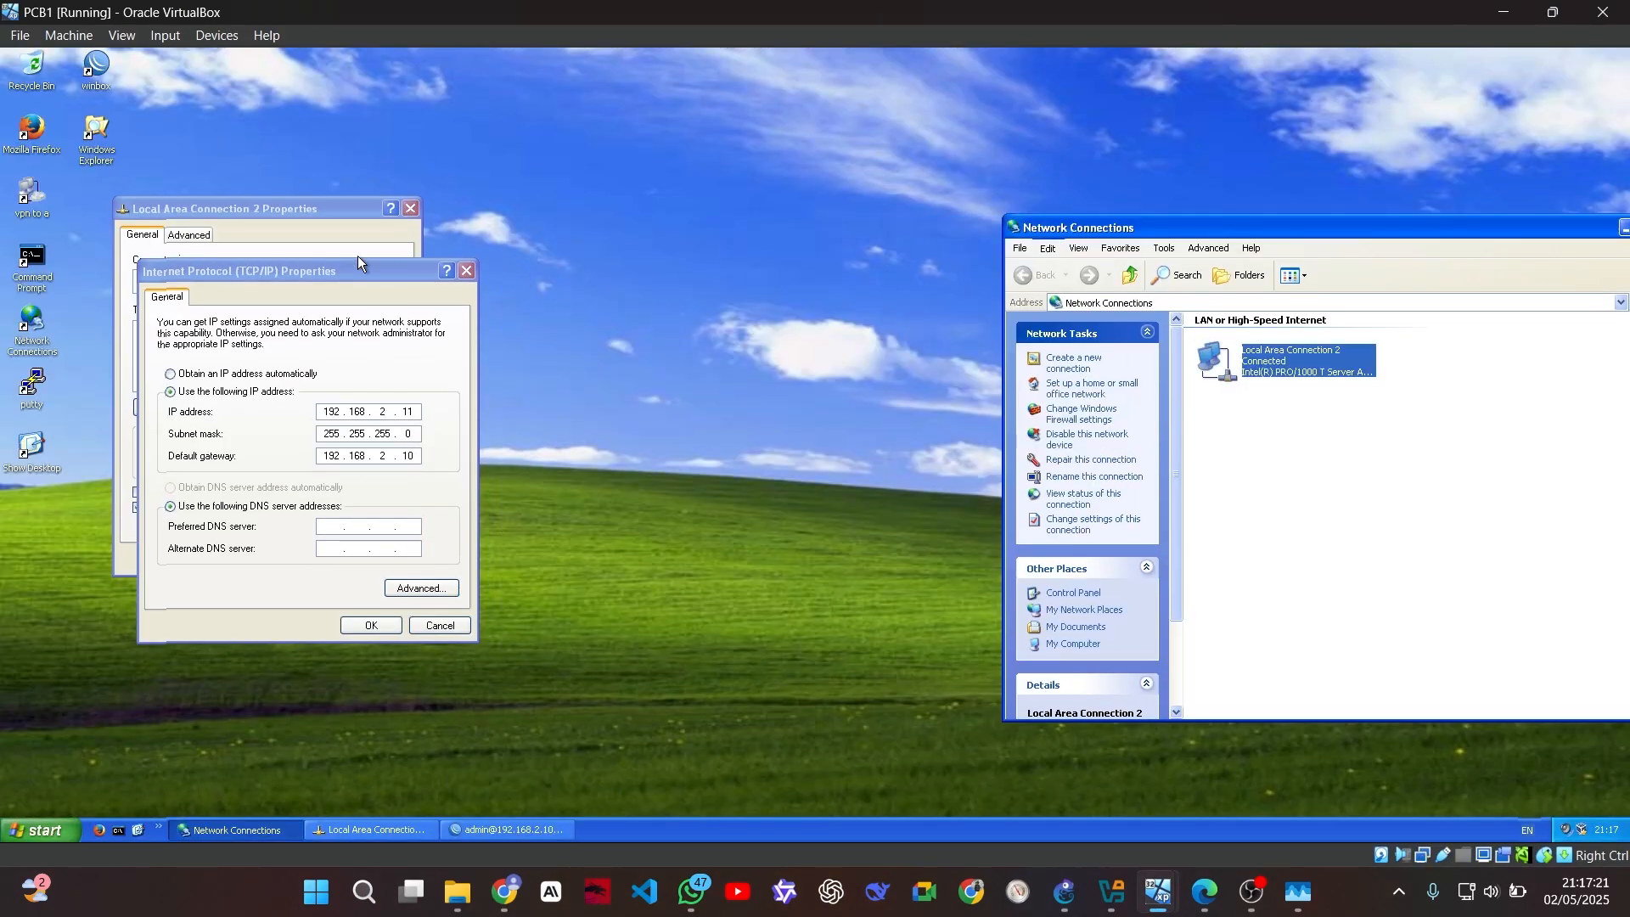
{"action": "left_click", "coordinate": [42, 136]}
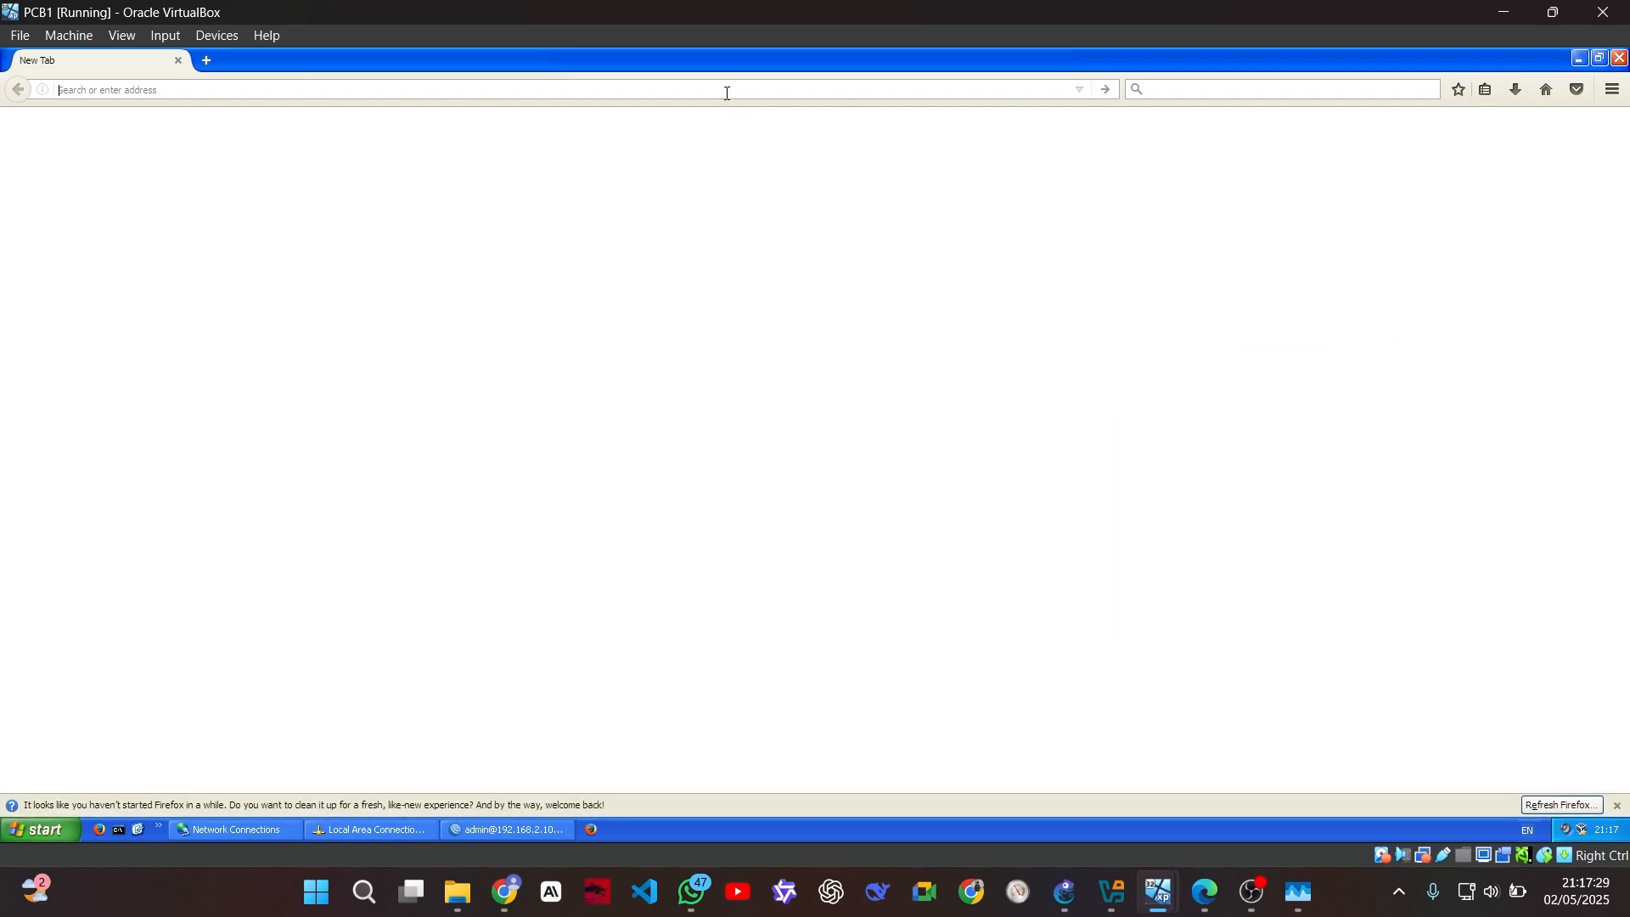
{"action": "type", "text": "192.168"}
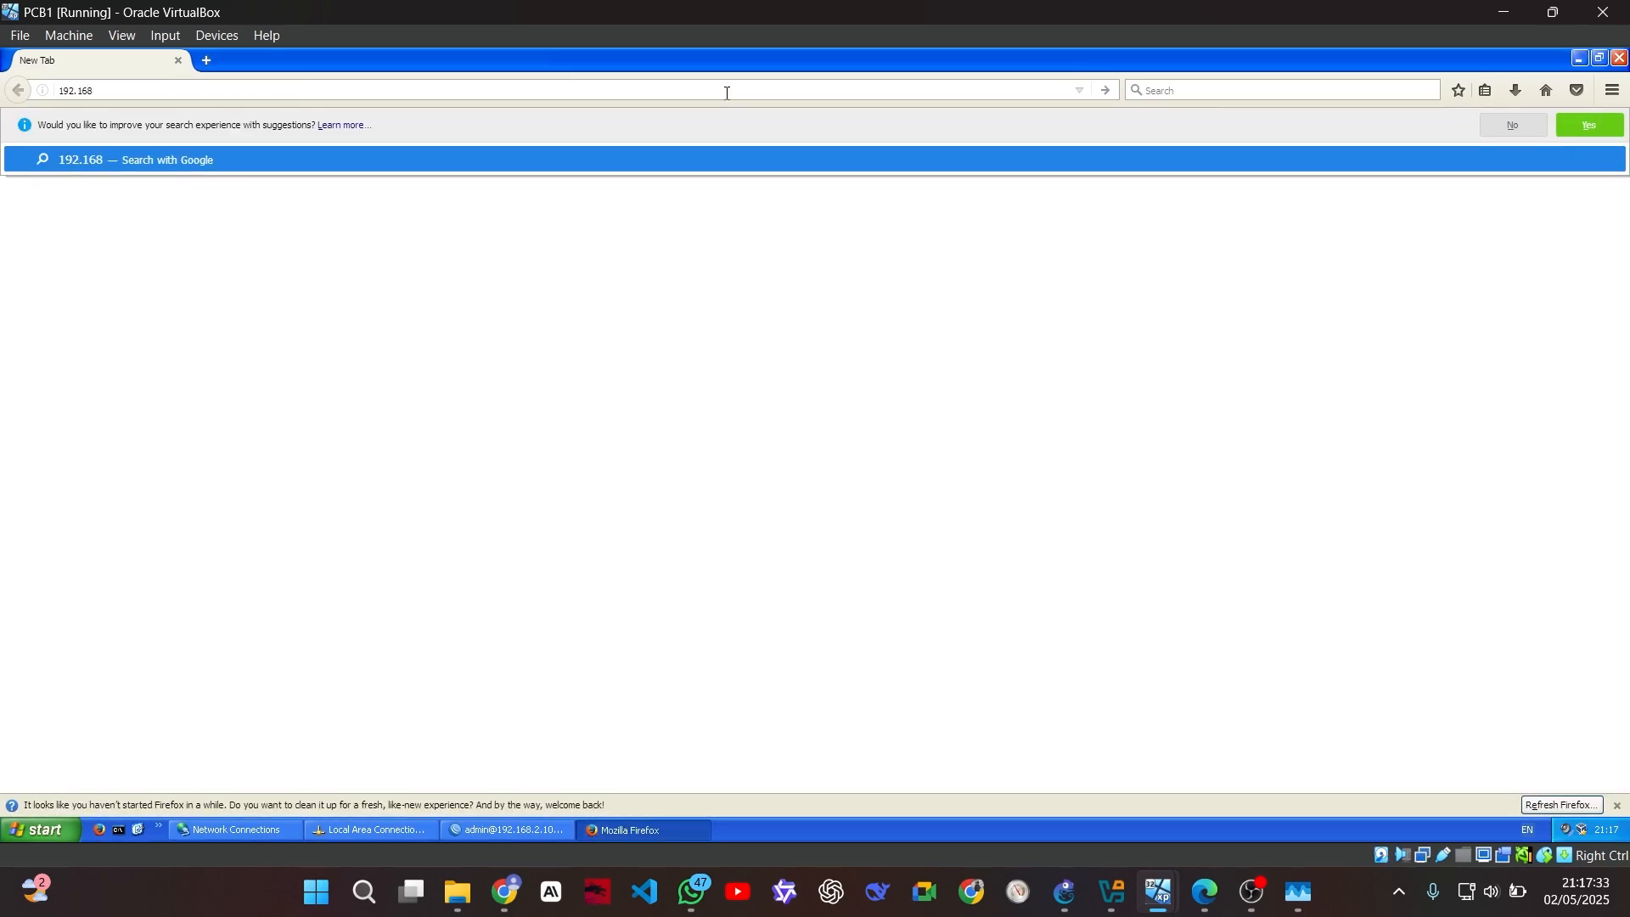
{"action": "type", "text": ".1."}
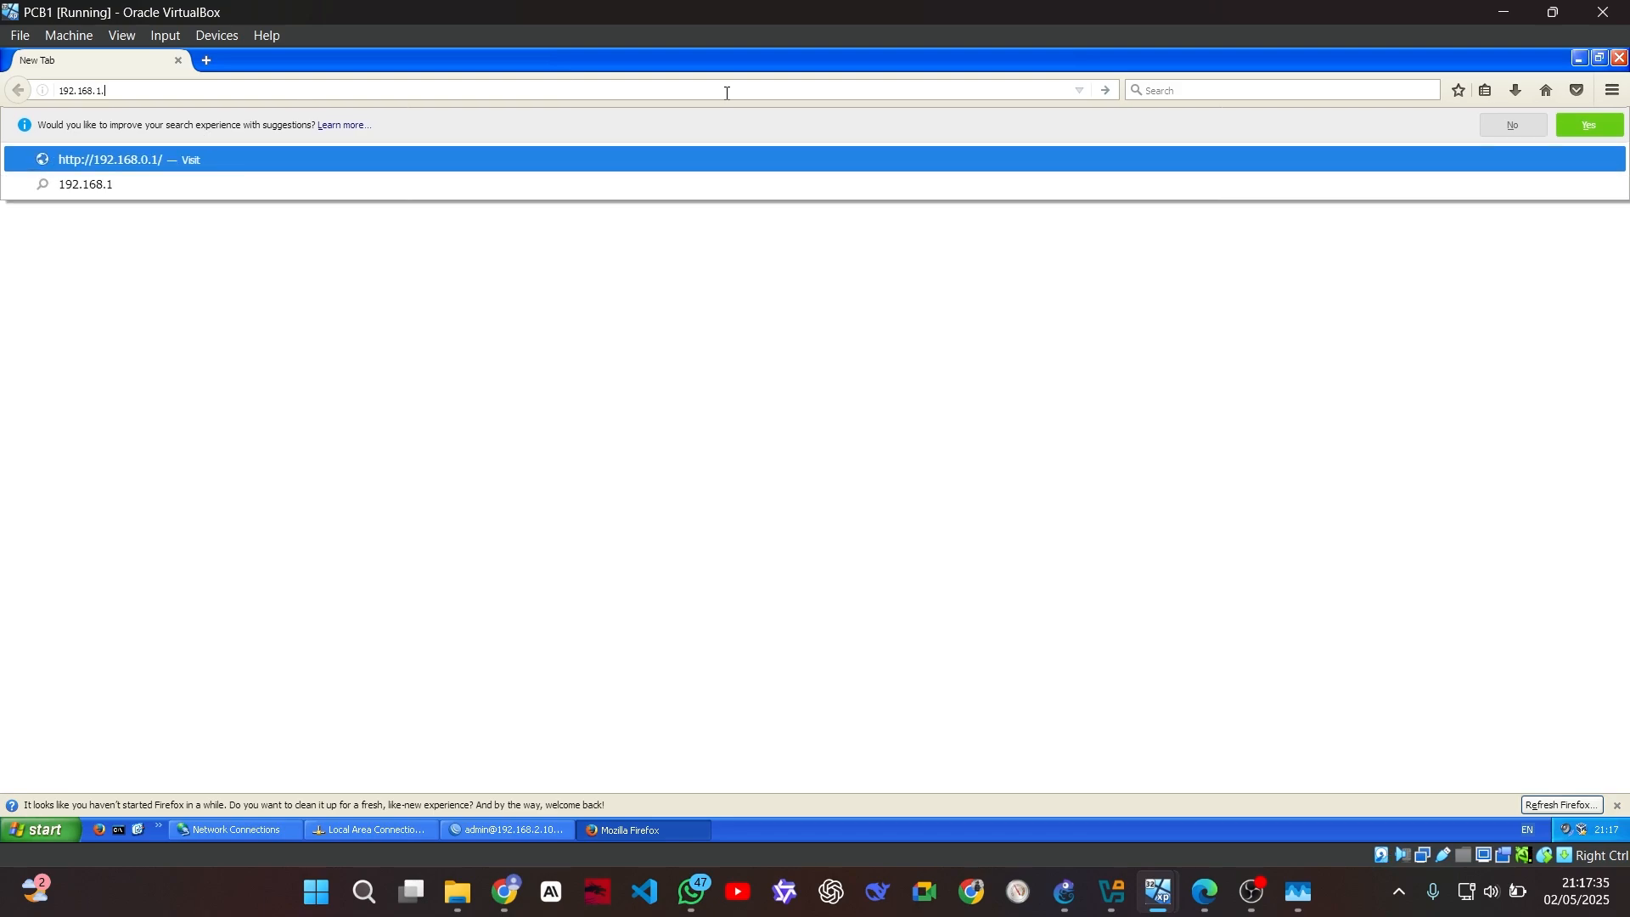
{"action": "type", "text": "11"}
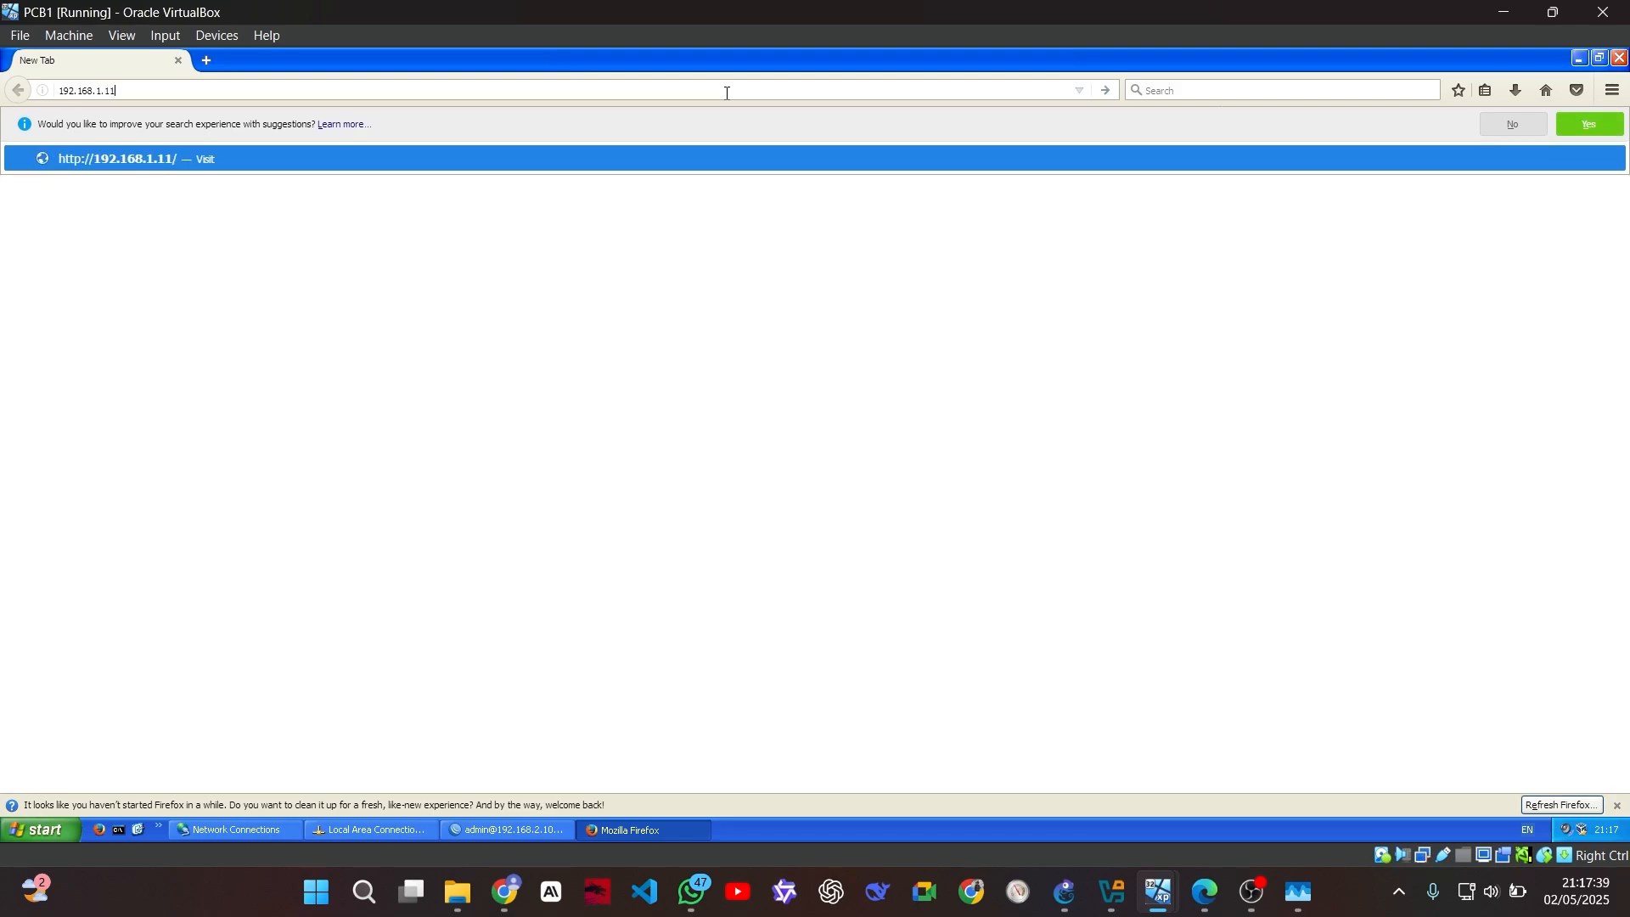
{"action": "key", "text": "Return"}
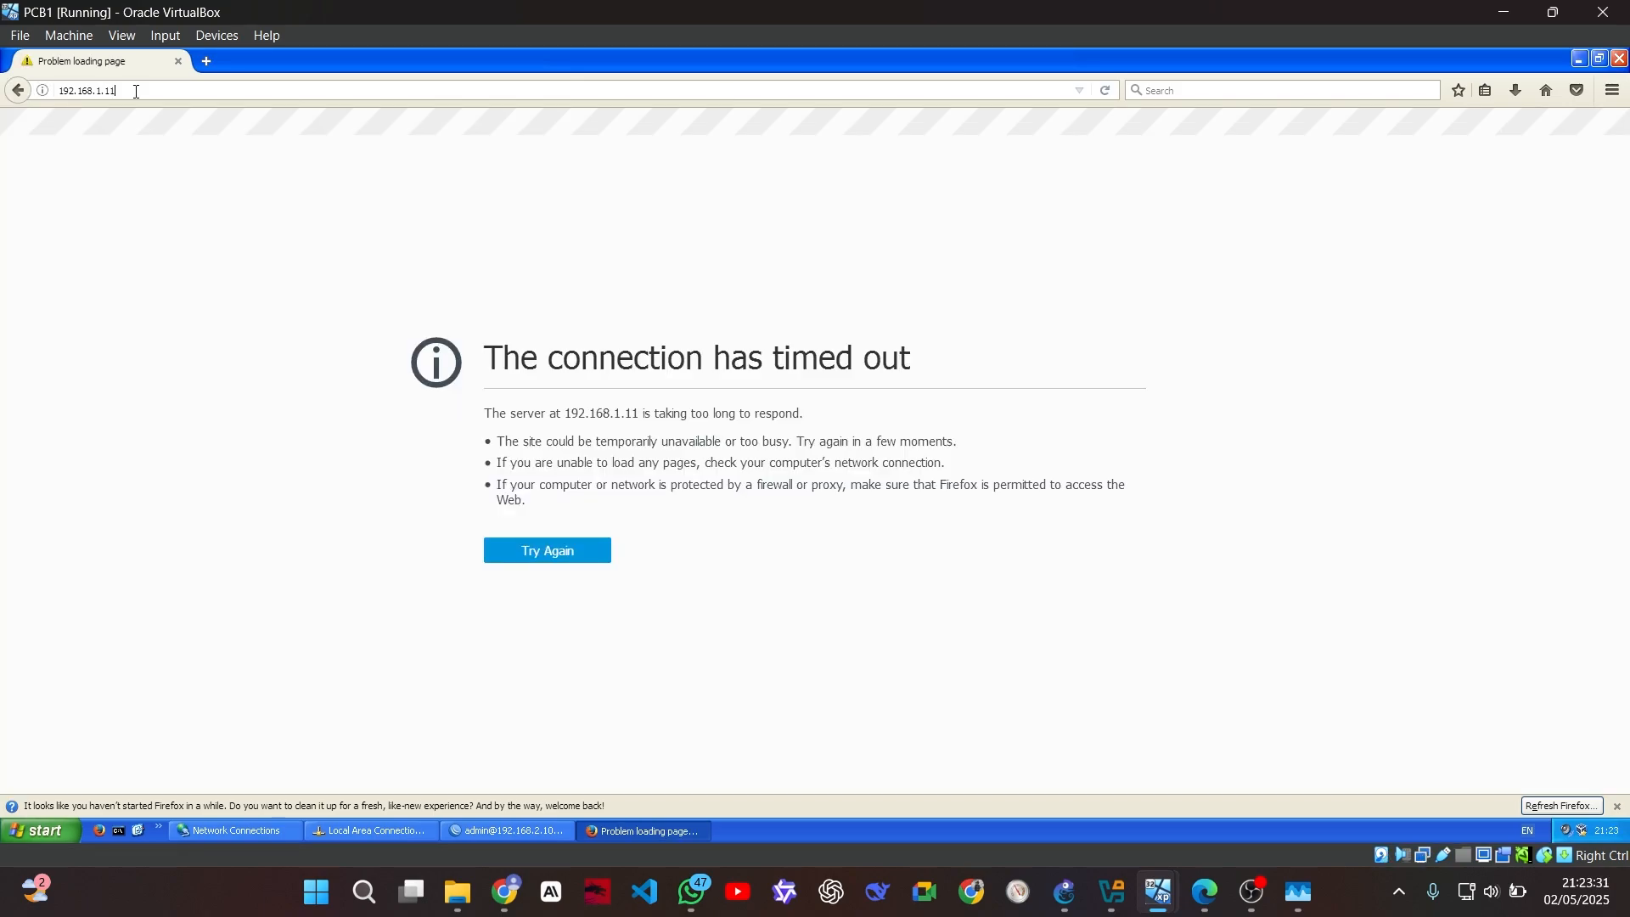
{"action": "key", "text": "Return"}
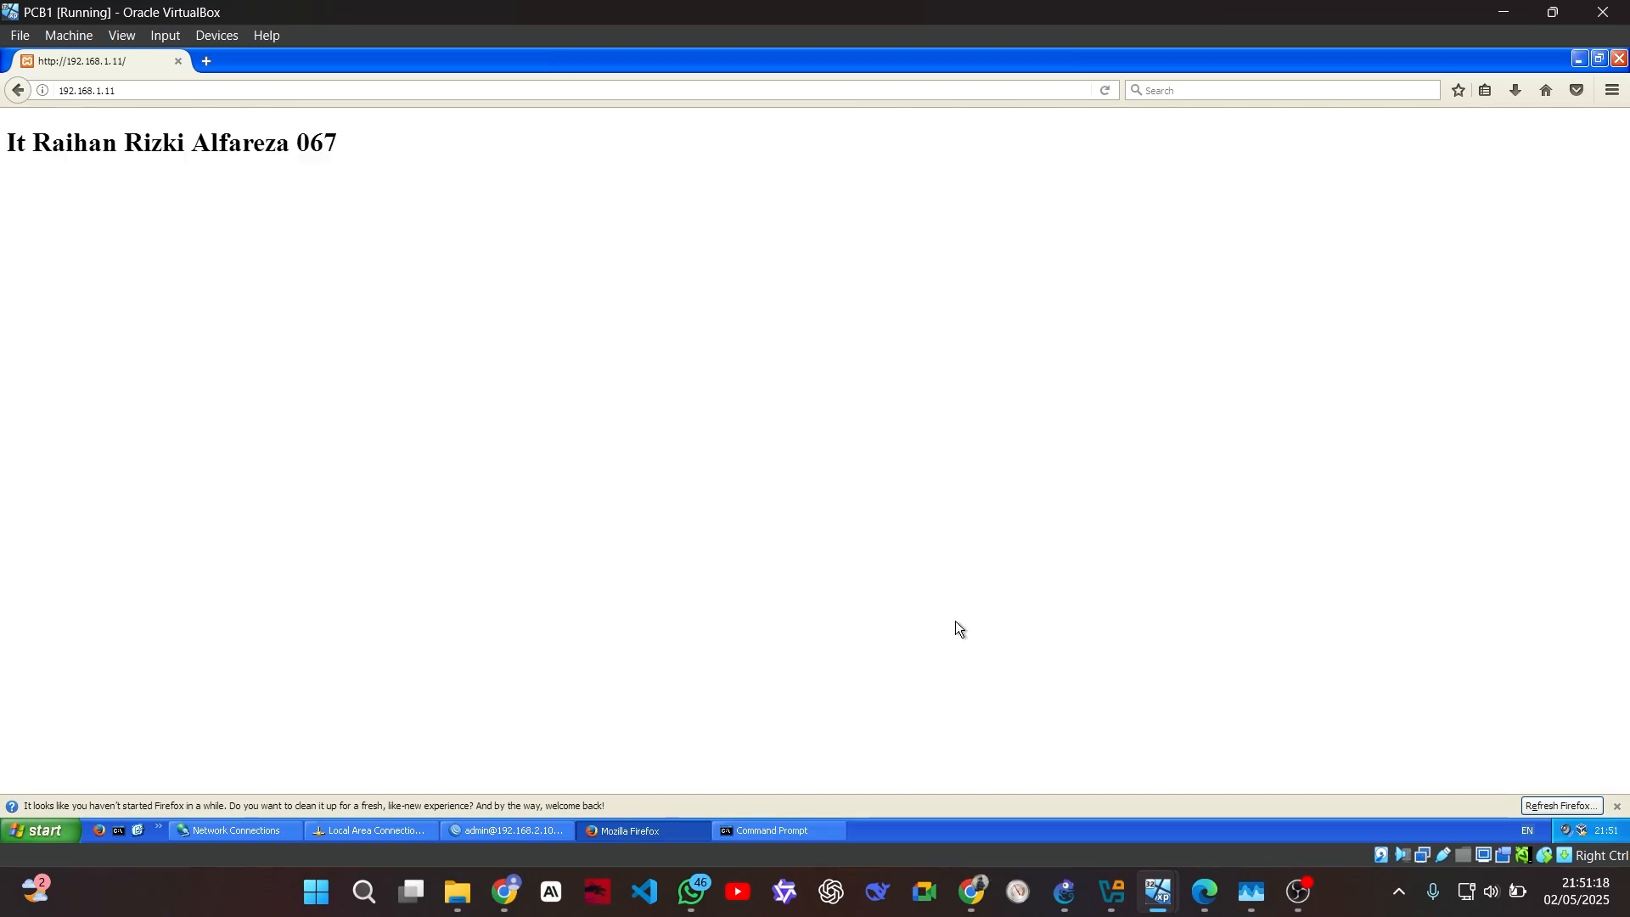
Paste forward accept rules between 192.168.2.0/24 and 192.168.1.0/24 plus srcnat masquerade into WinBox's terminal
{"action": "left_click", "coordinate": [492, 821]}
{"action": "scroll", "coordinate": [758, 447], "scroll_direction": "up", "scroll_amount": 3}
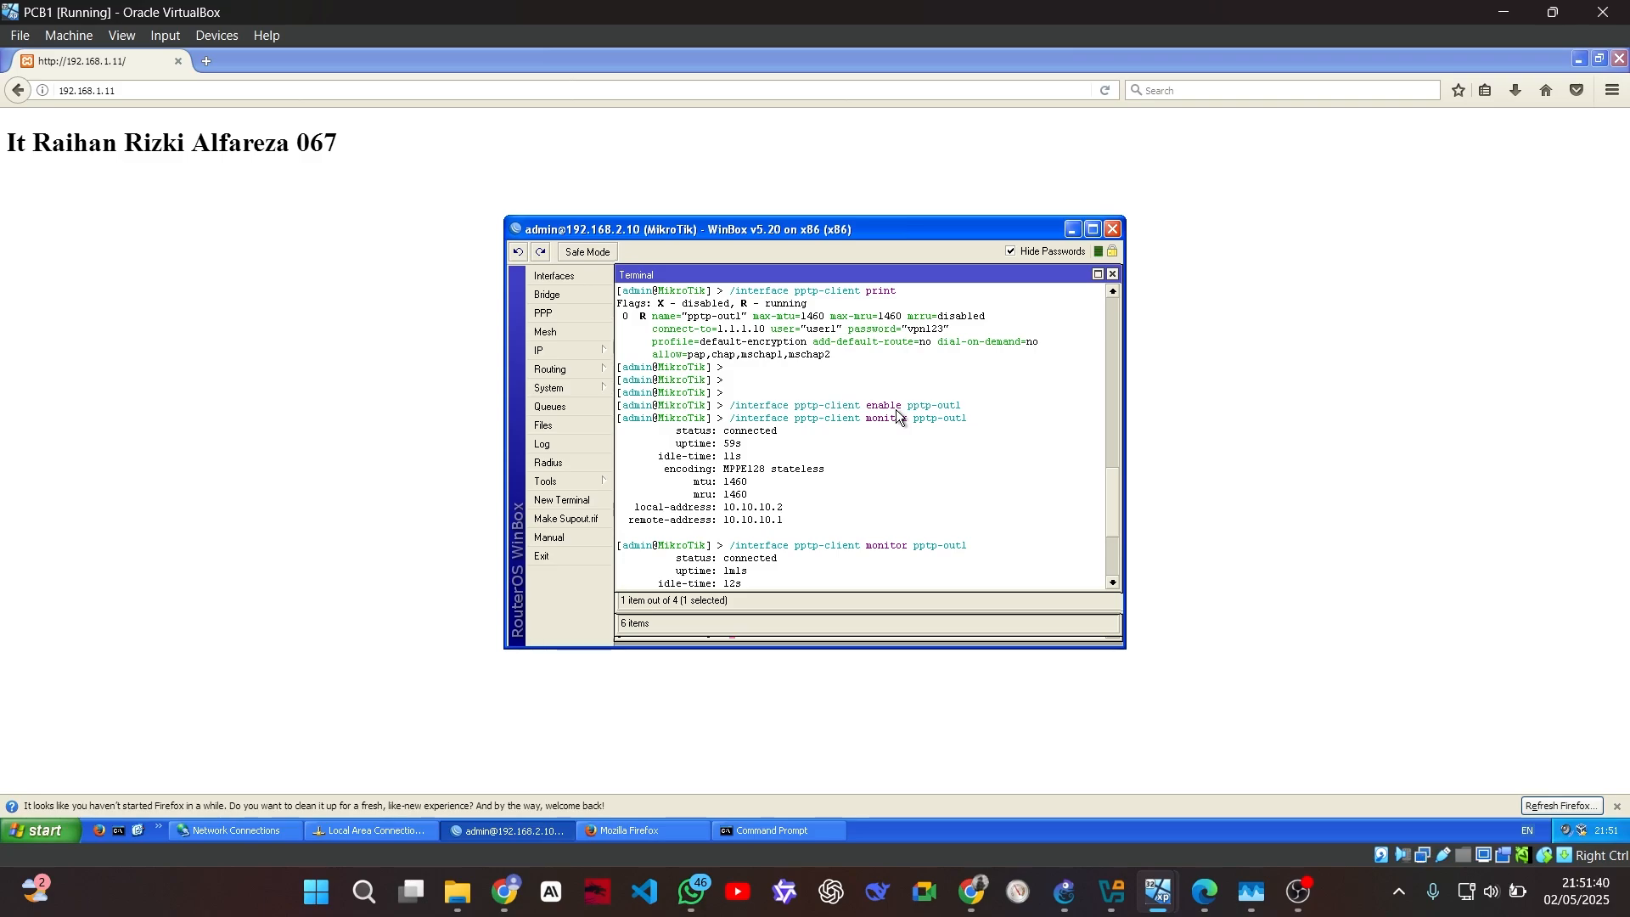
{"action": "key", "text": "ctrl+v"}
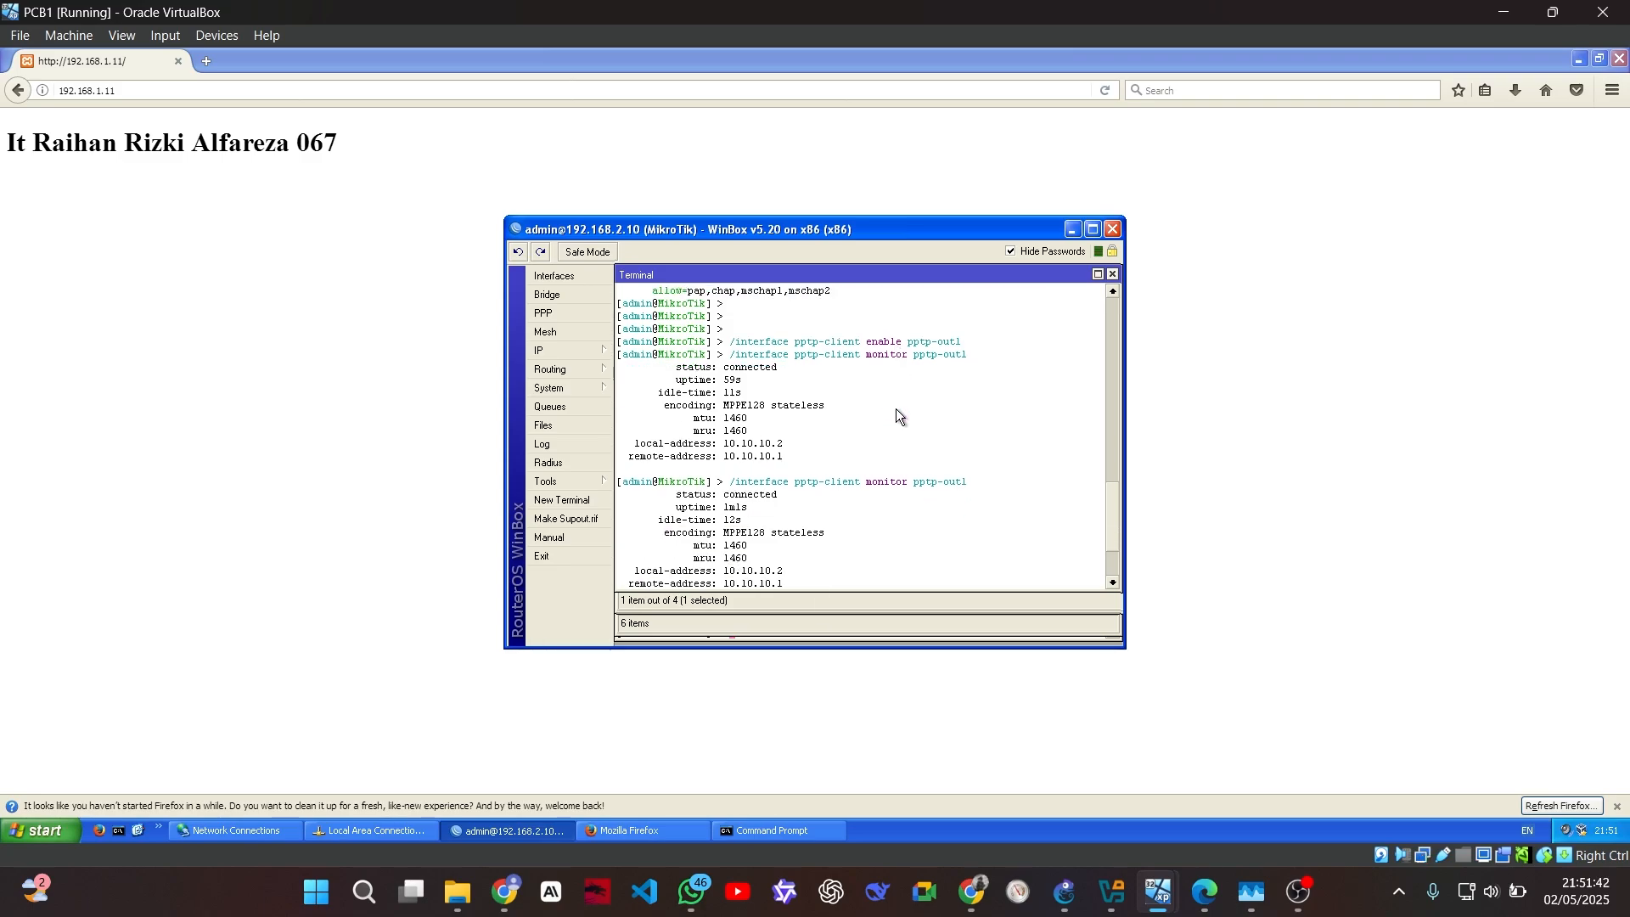
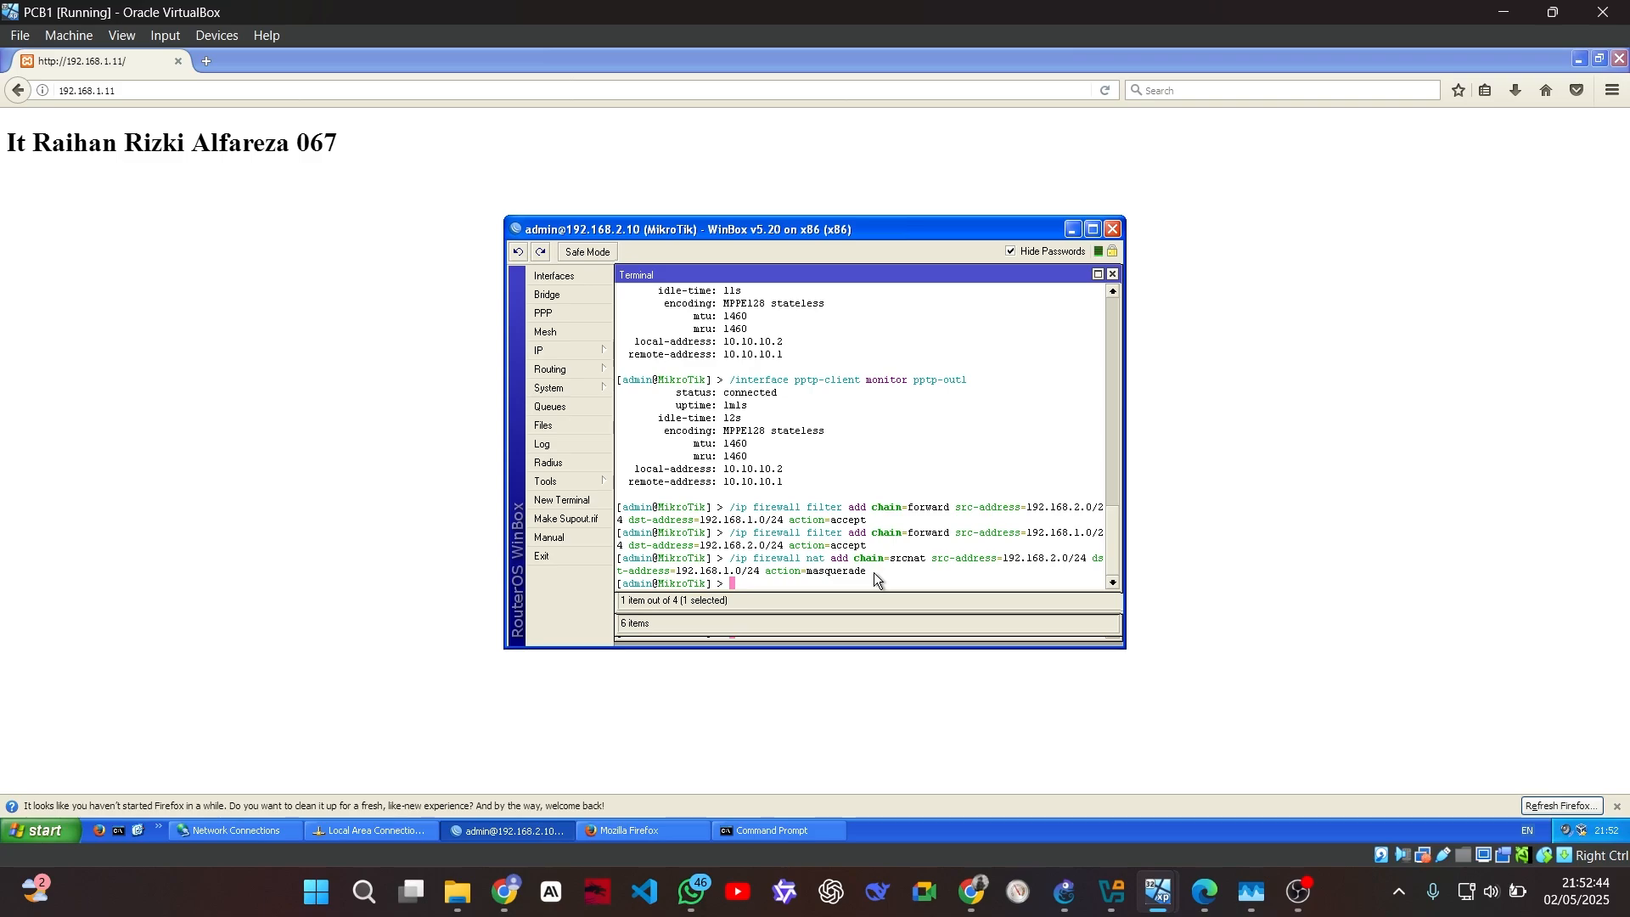
Bring PCB1's Firefox page at 192.168.1.11 in front of the WinBox window
{"action": "left_click", "coordinate": [378, 159]}
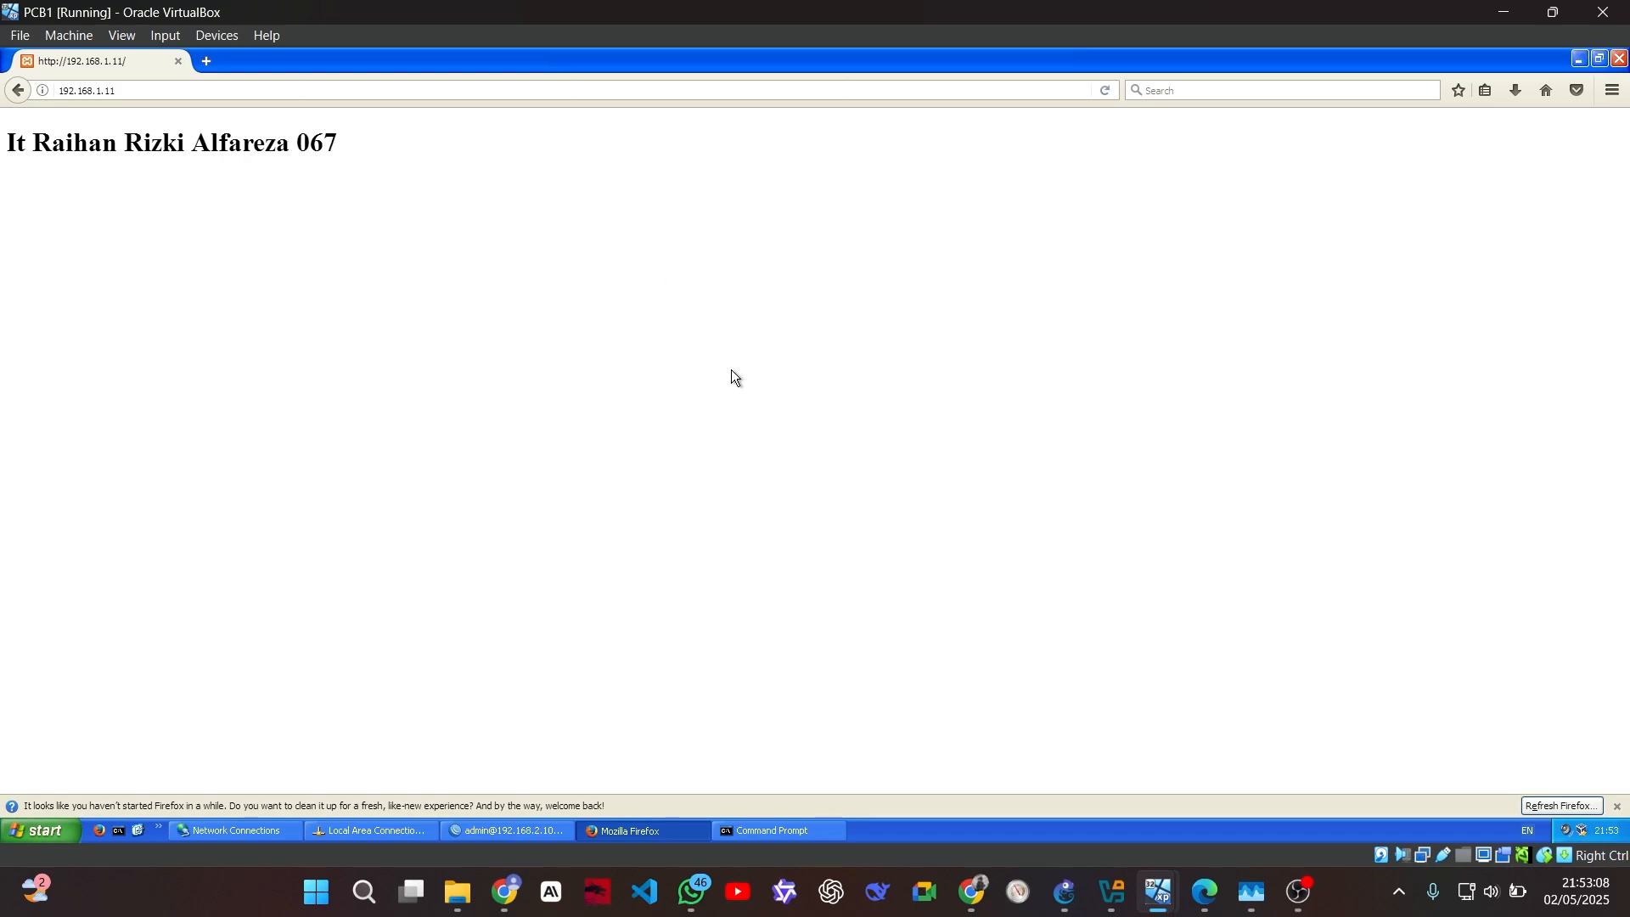
On the PCA1 VM, start a new WinBox terminal on the 192.168.1.10 router
{"action": "mouse_move", "coordinate": [1158, 891]}
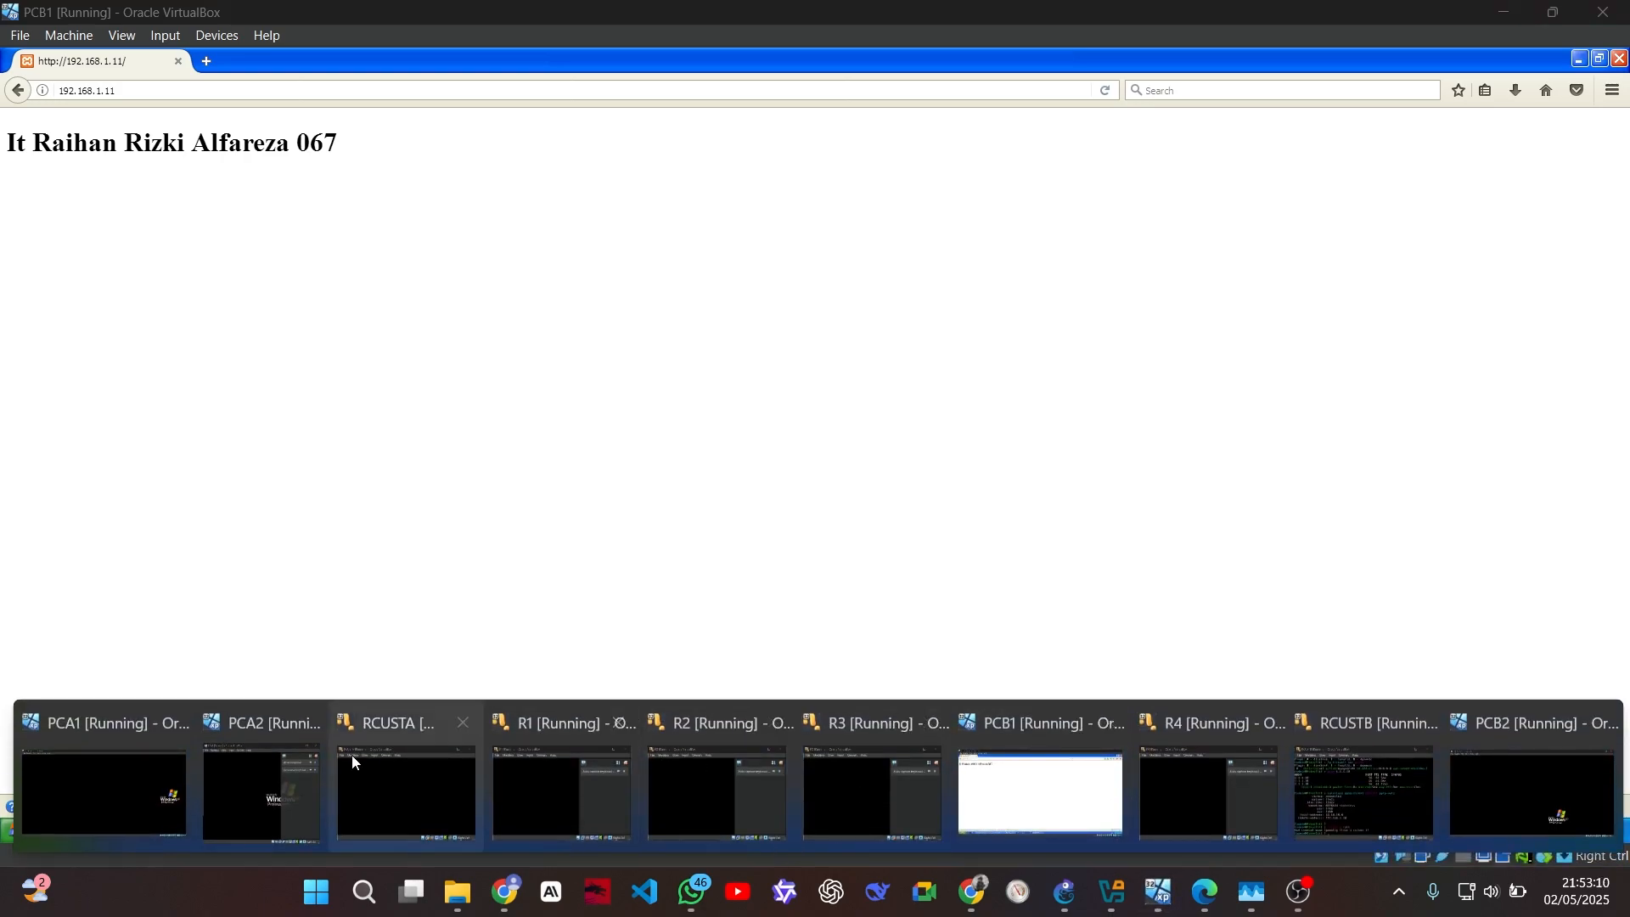
{"action": "left_click", "coordinate": [120, 782]}
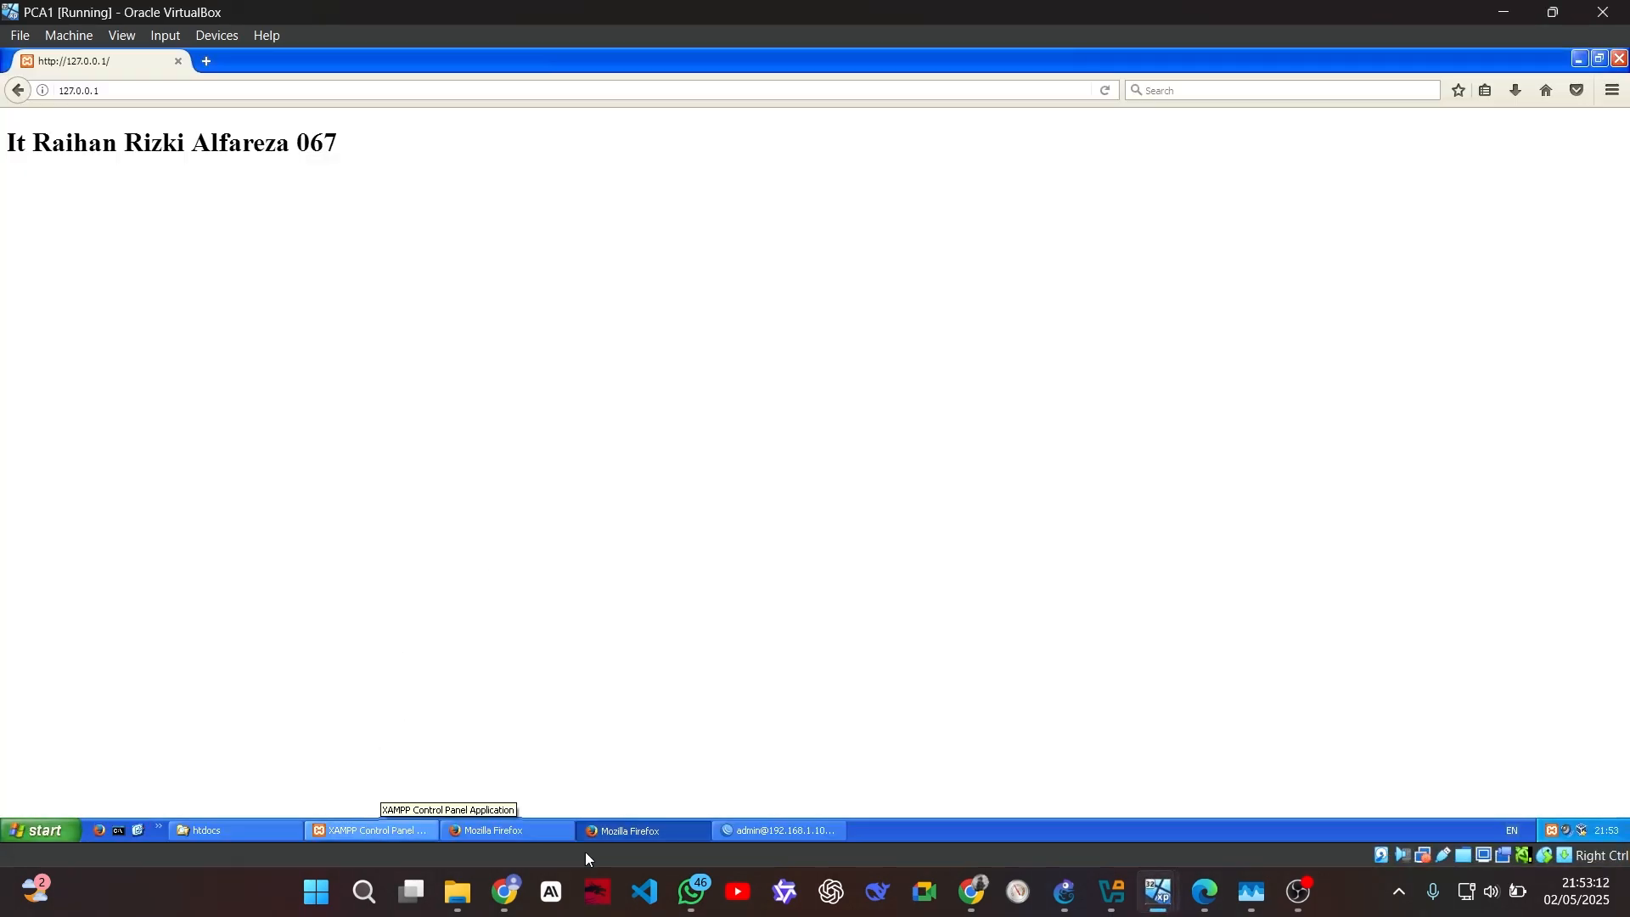
{"action": "left_click", "coordinate": [739, 831]}
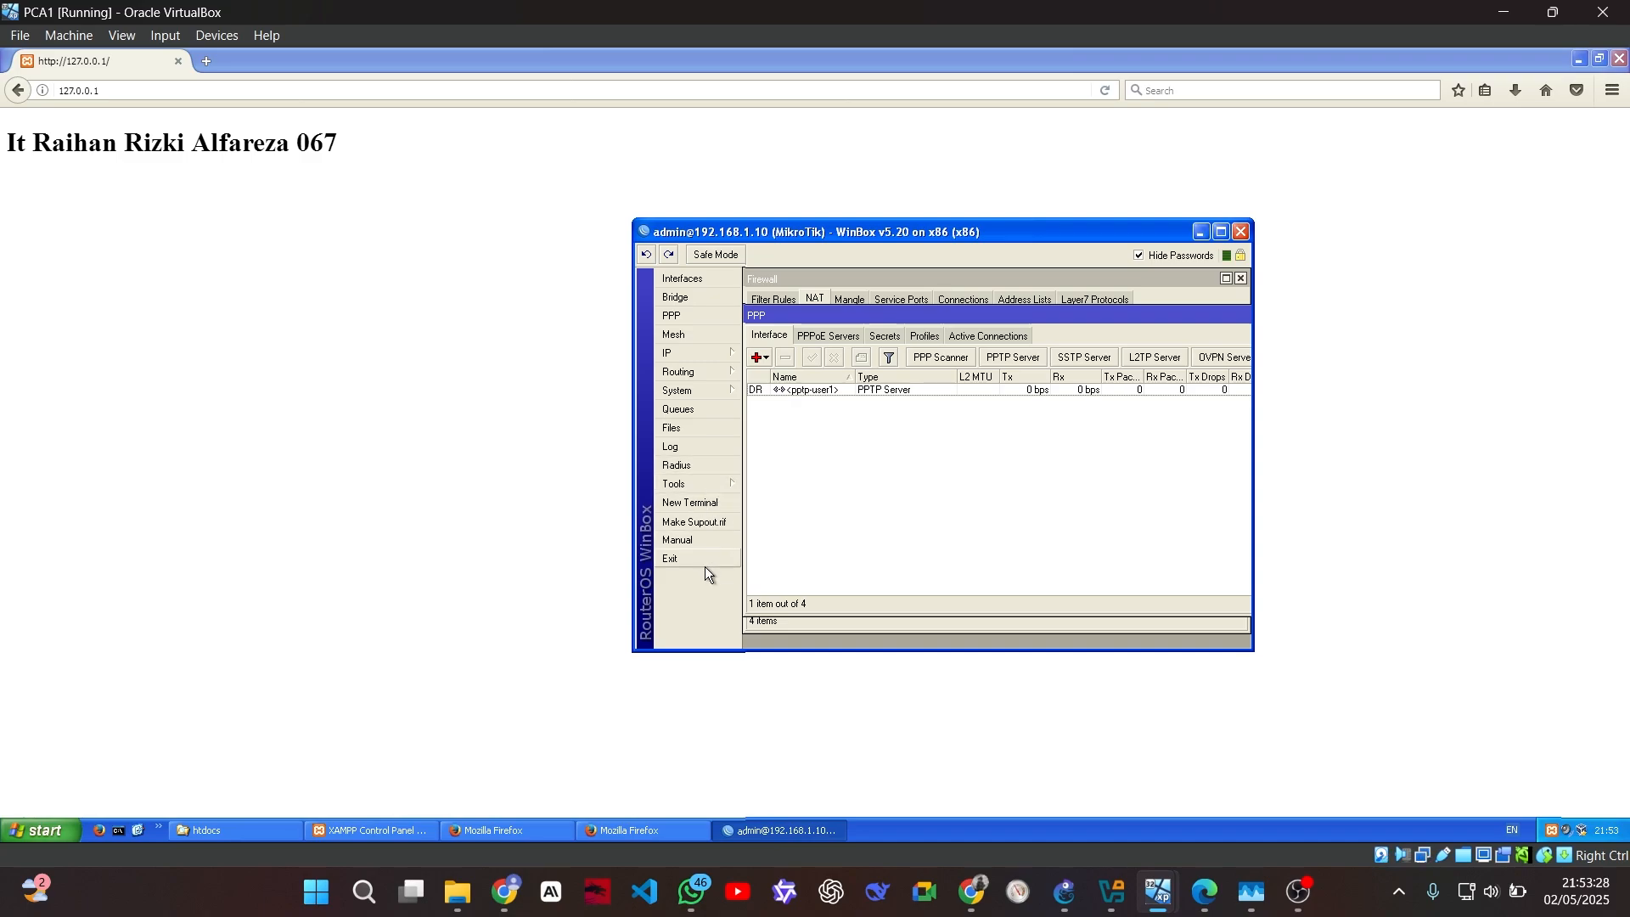
{"action": "left_click", "coordinate": [717, 502]}
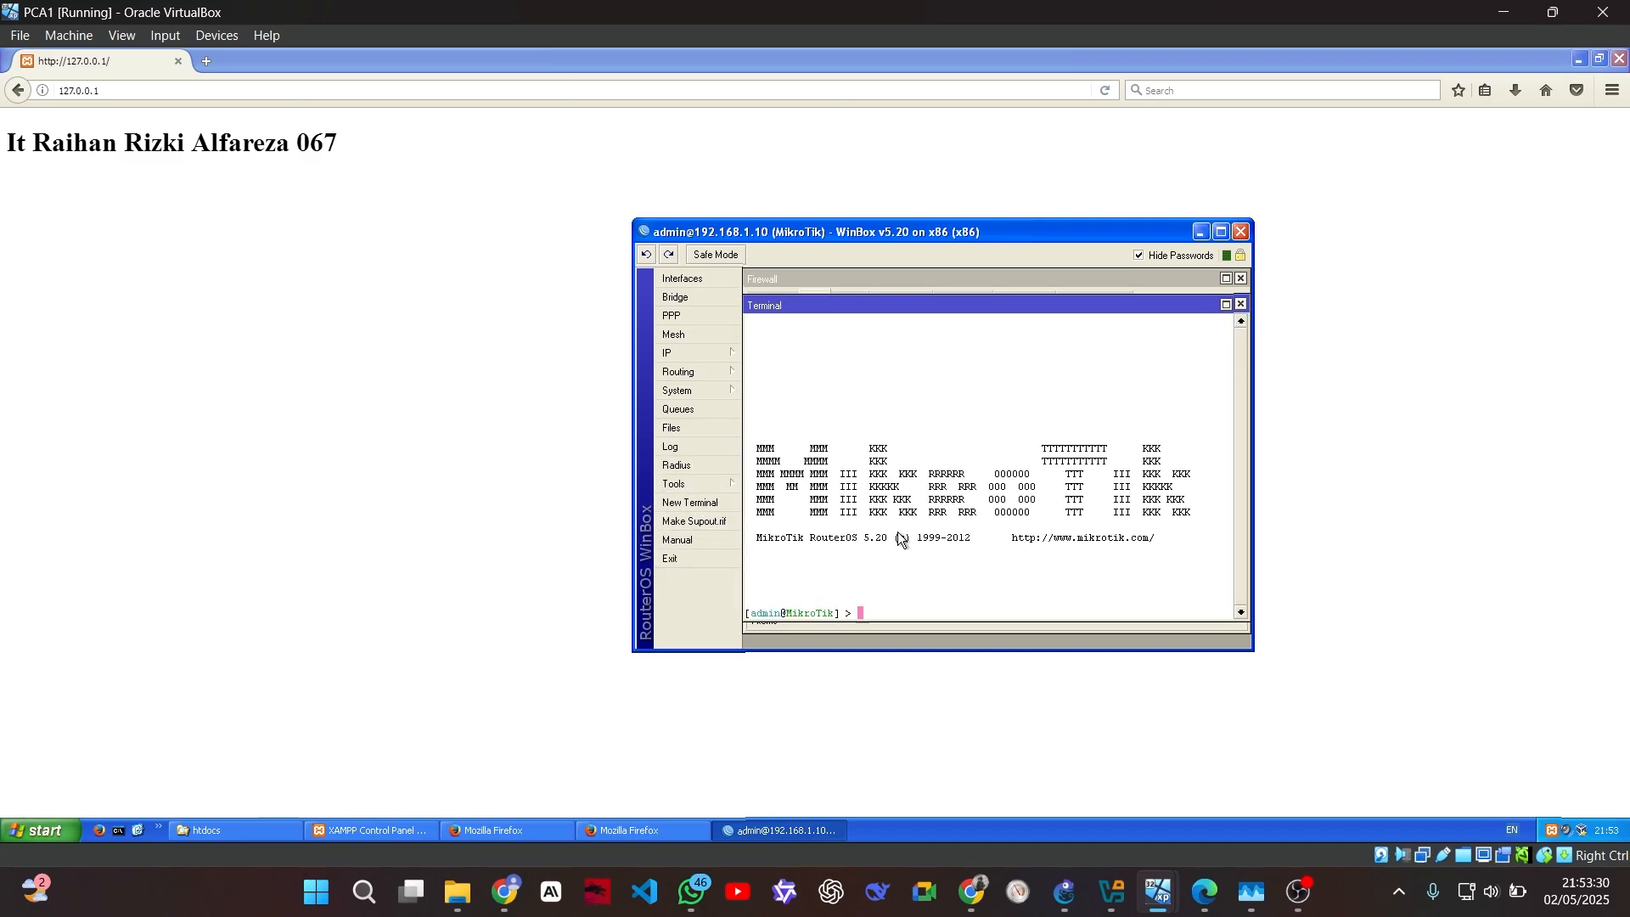
Run 'ip service set www port=8080' so the router's web service uses port 8080
{"action": "type", "text": "ip service set www port=8080"}
{"action": "key", "text": "Return"}
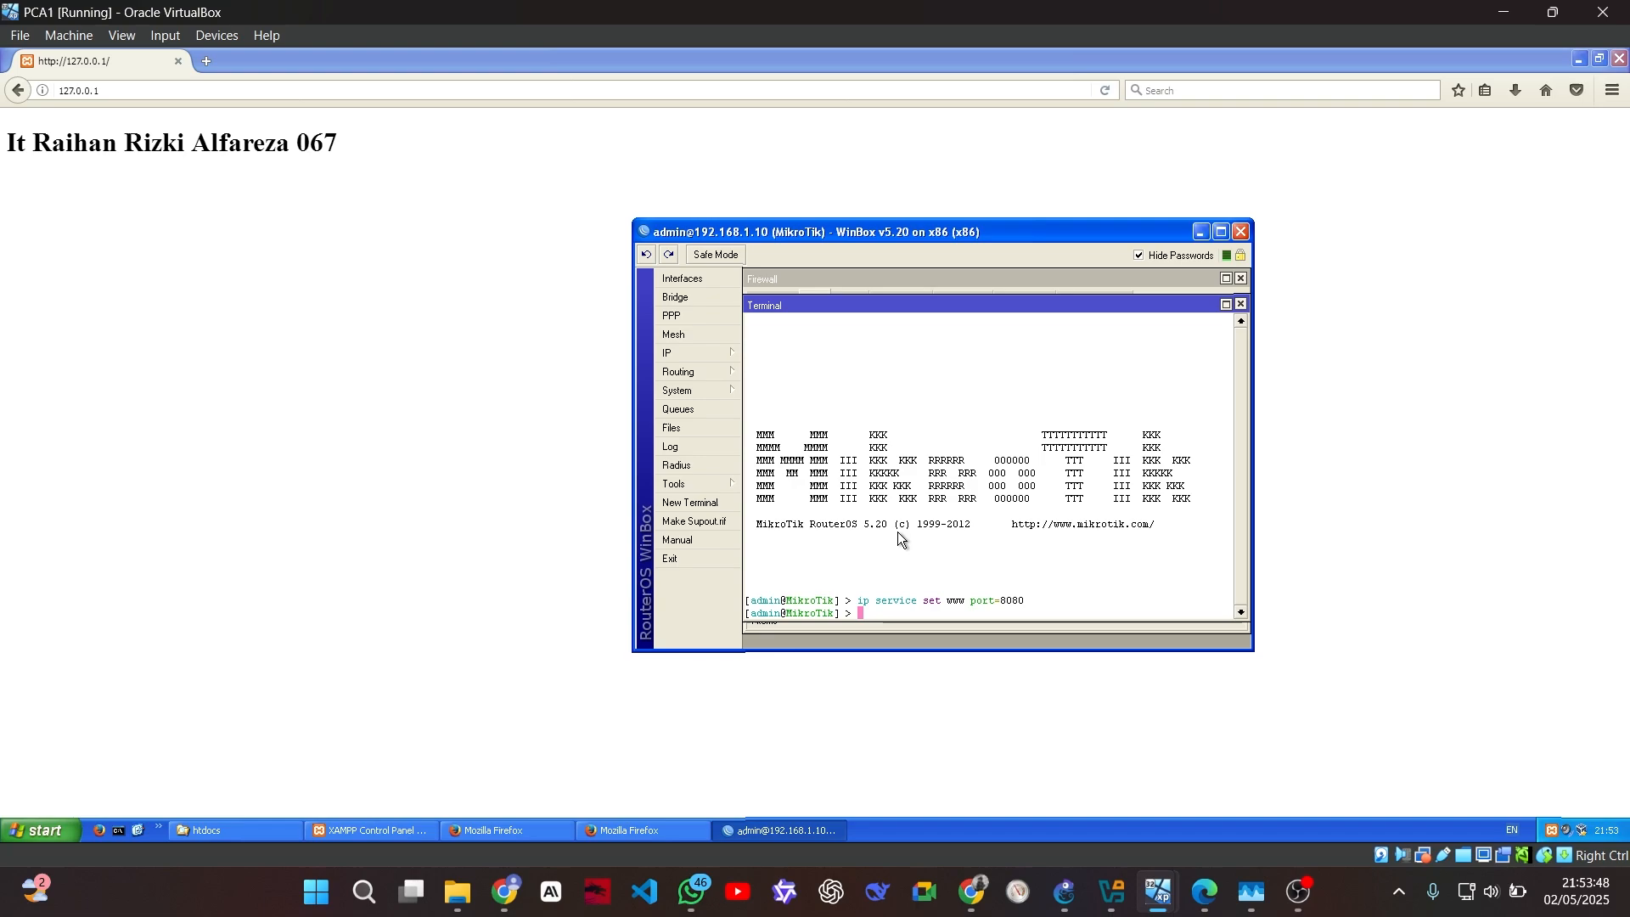
Add an enabled dst-nat rule sending TCP port 80 on 1.1.1.10 to 192.168.1.11
{"action": "type", "text": "ip firewall nat add "}
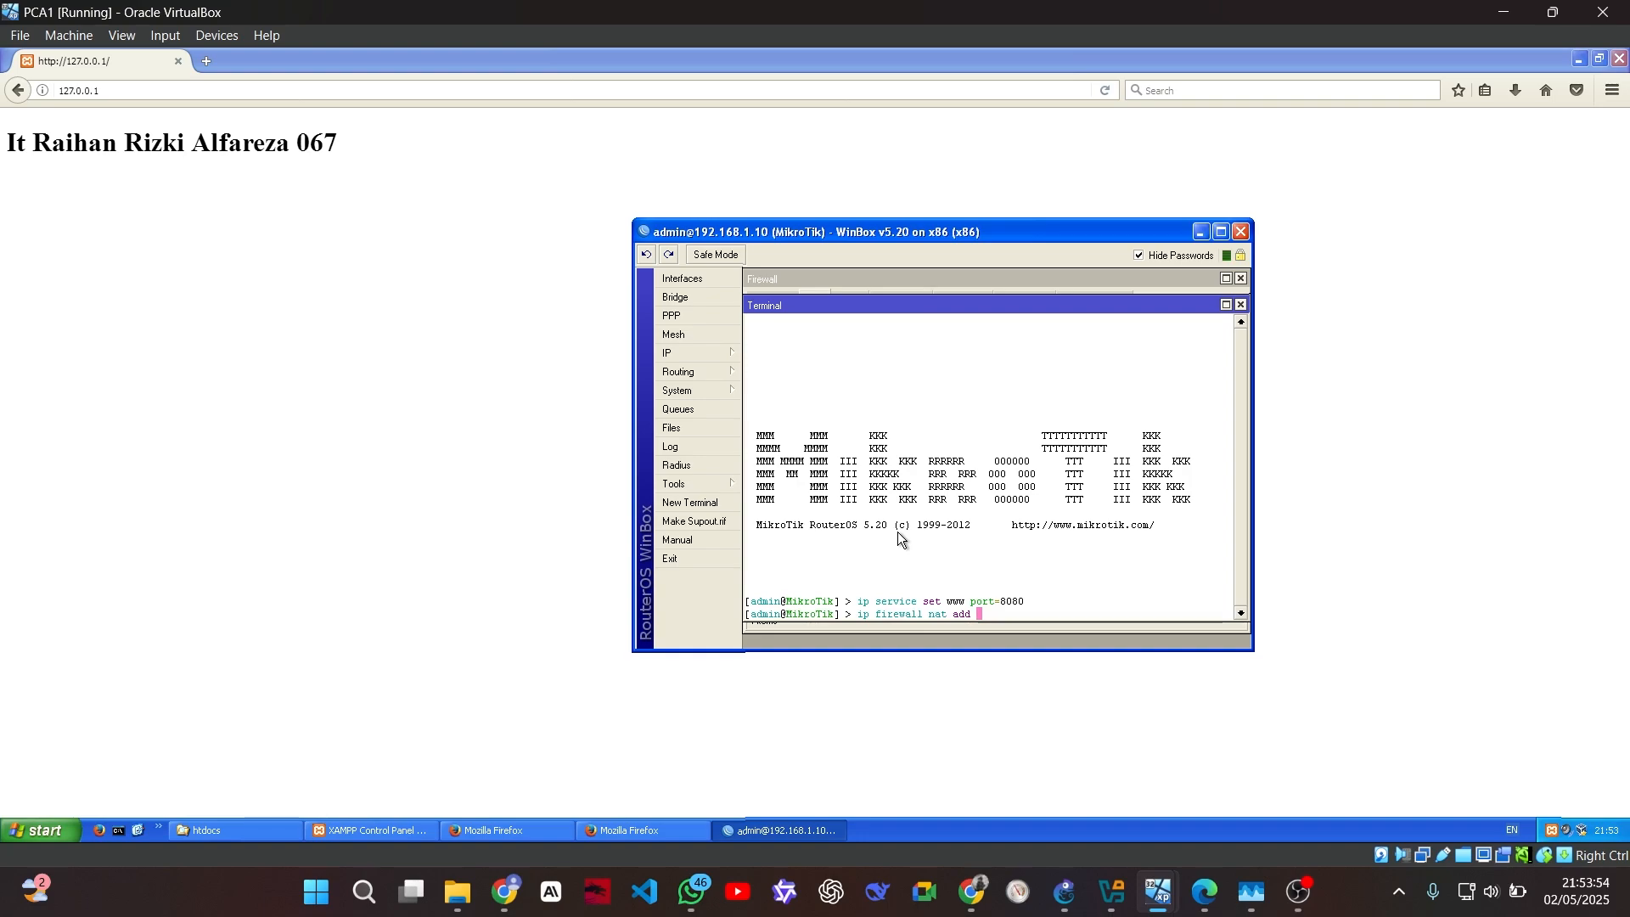
{"action": "type", "text": "action"}
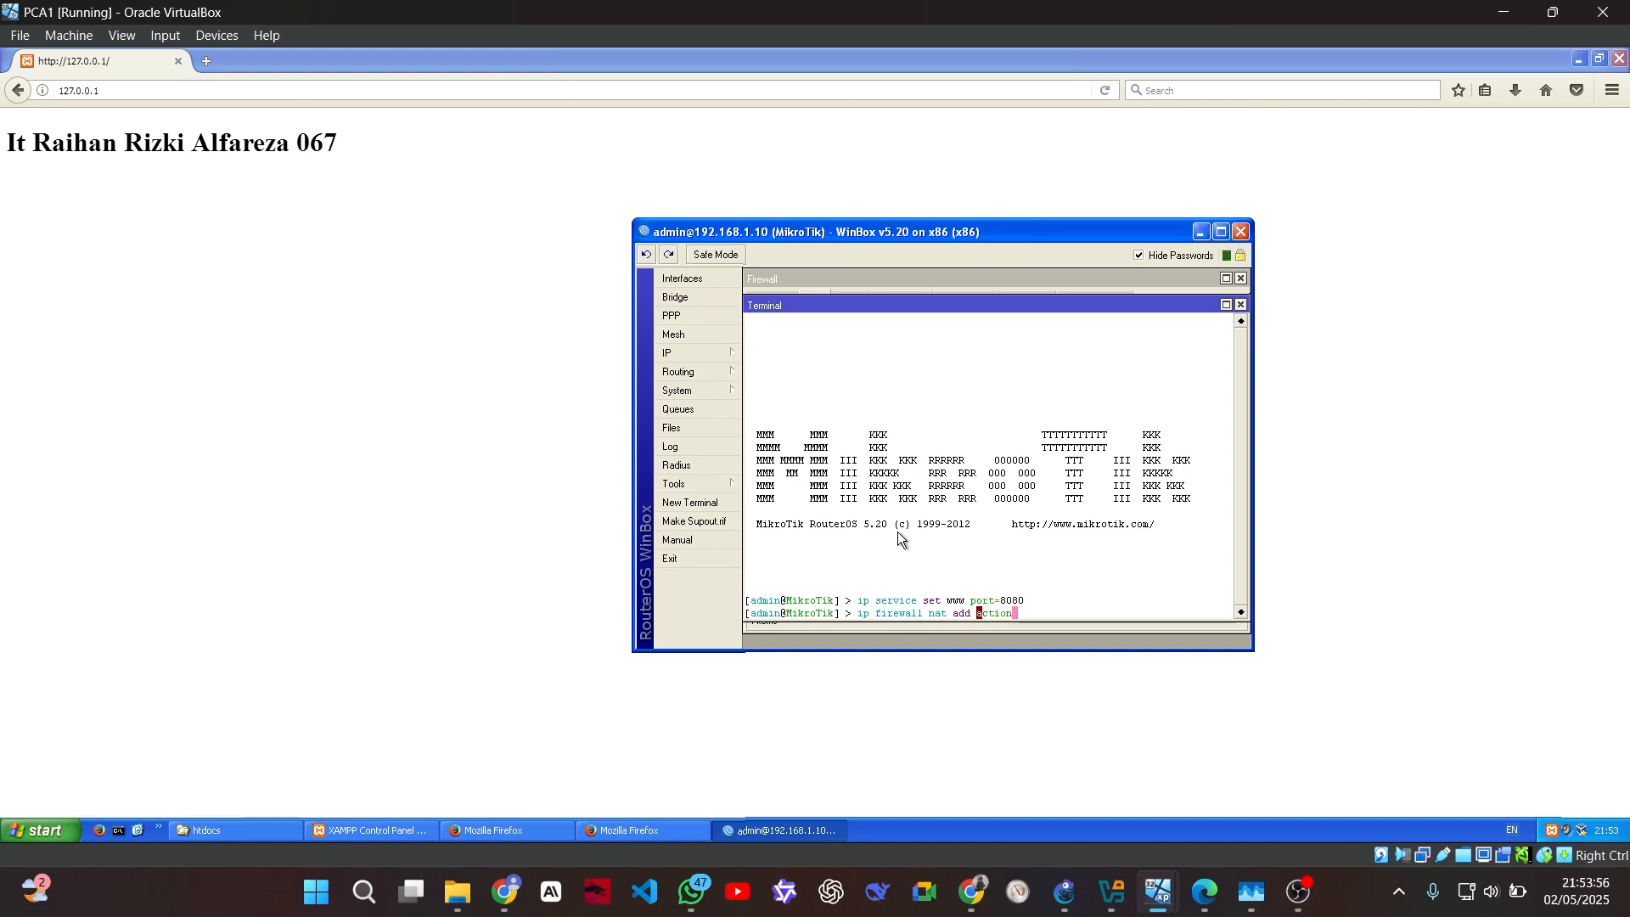
{"action": "type", "text": "=dst-nat"}
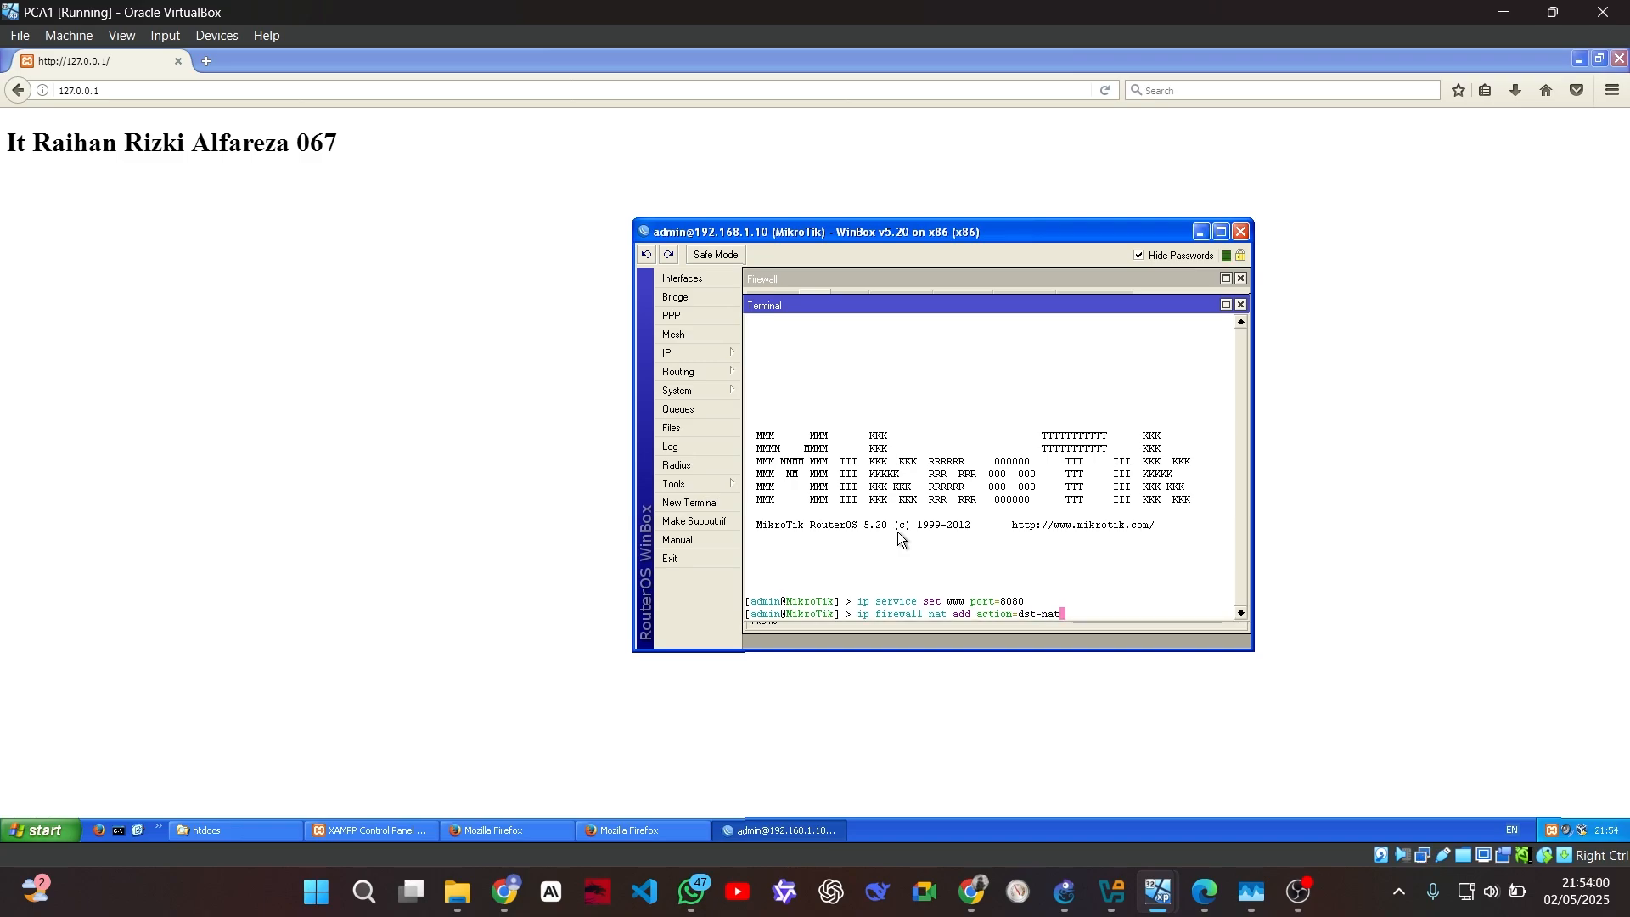
{"action": "type", "text": " chain"}
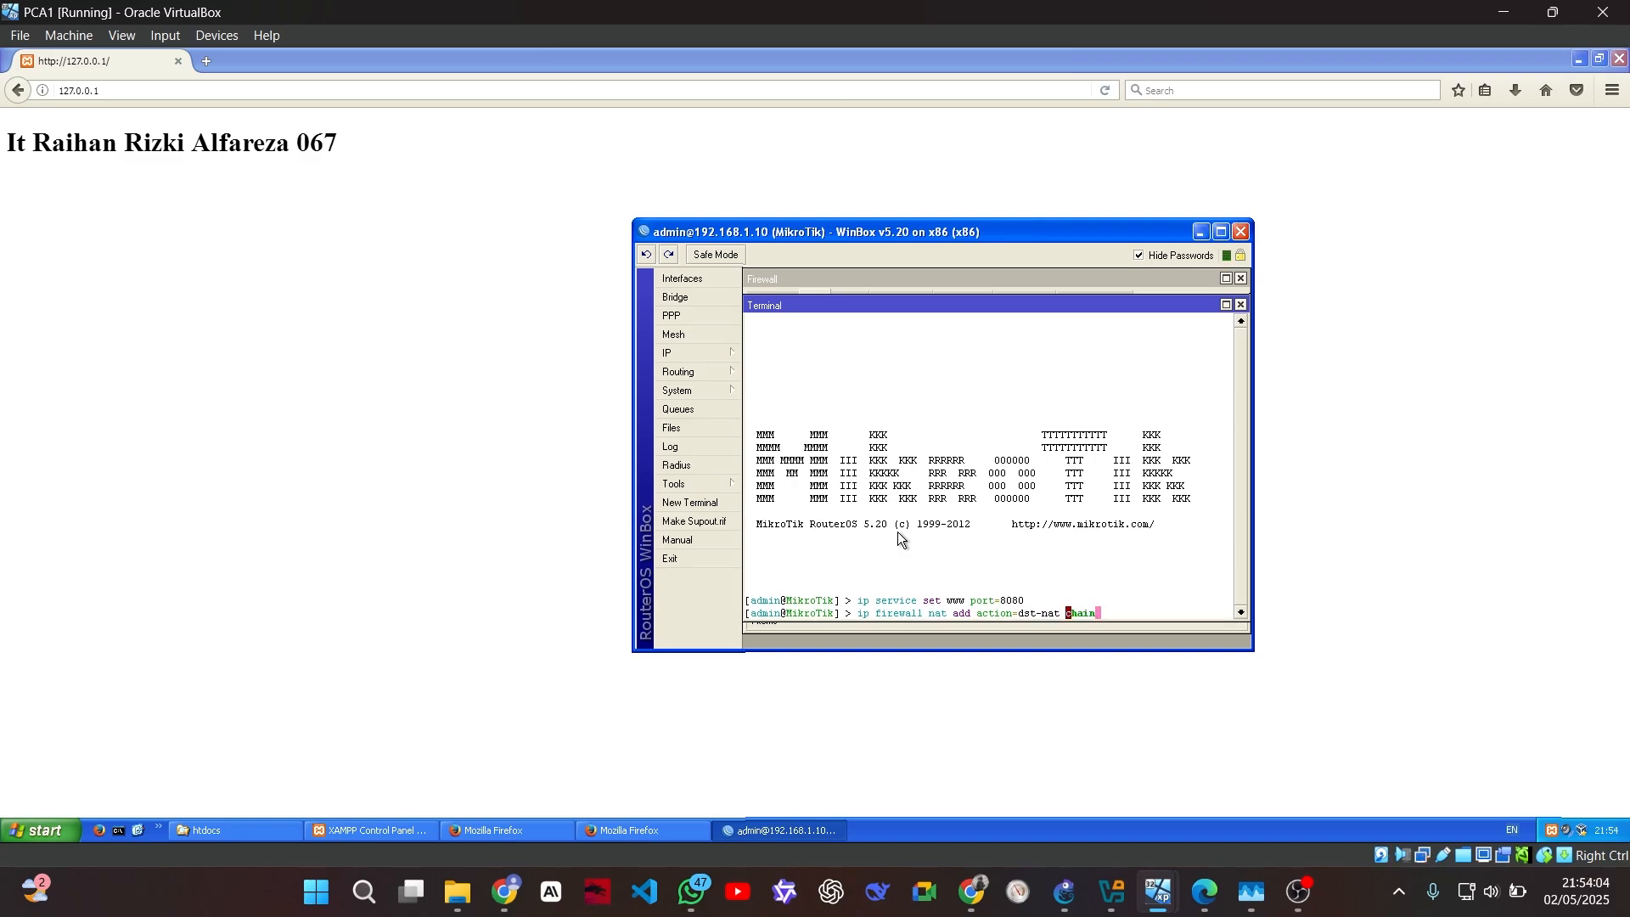
{"action": "type", "text": "=dstnat disab"}
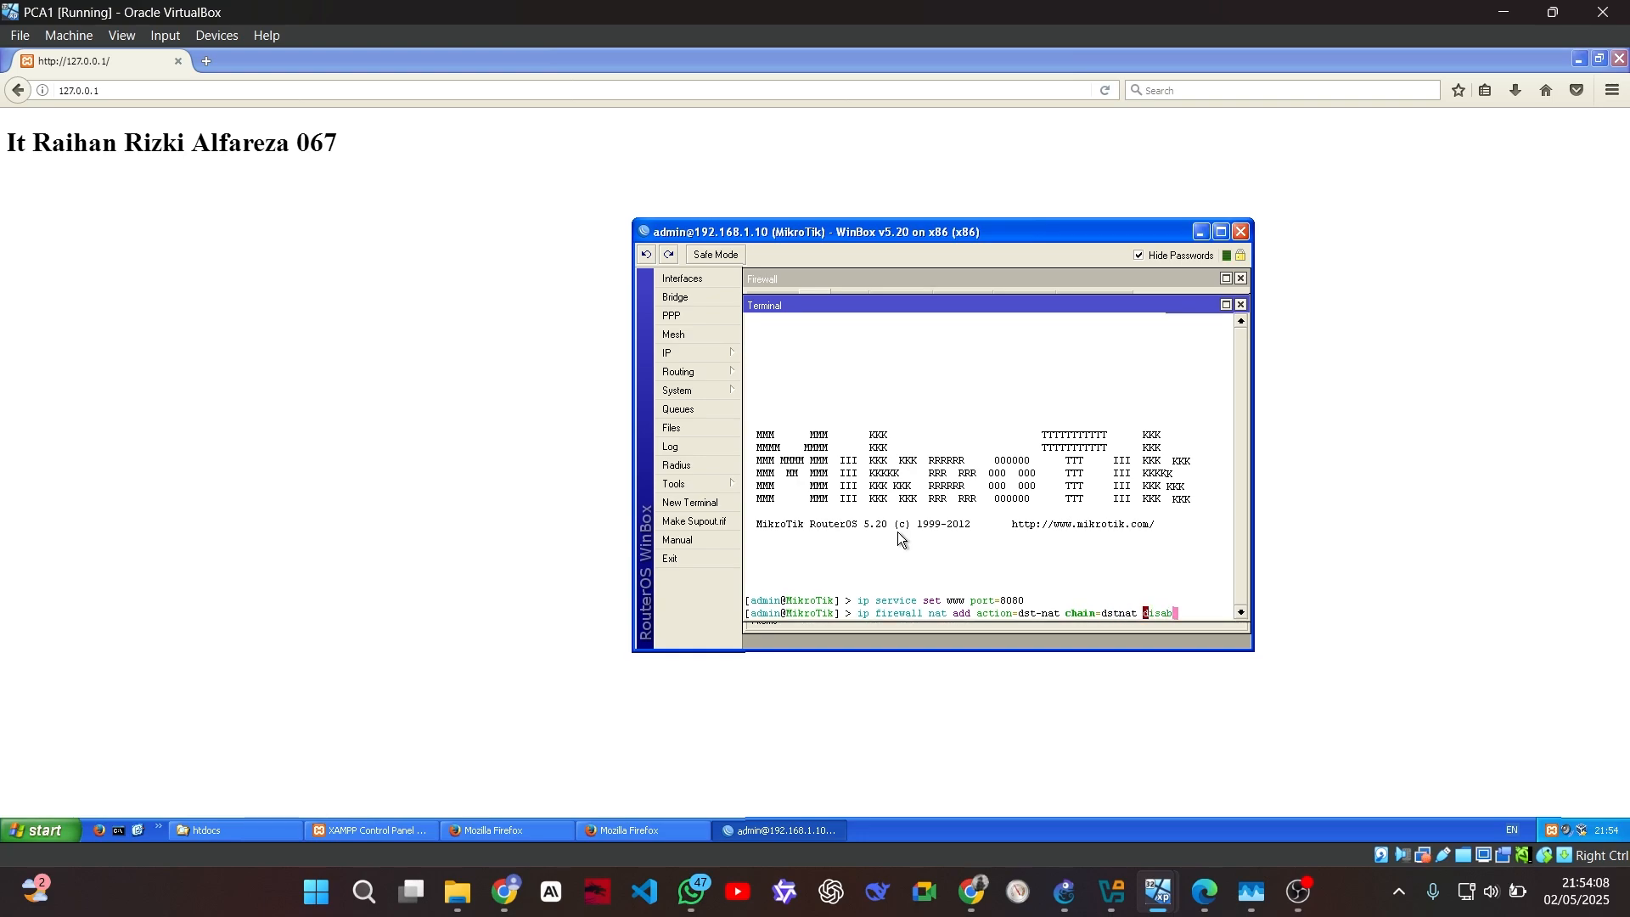
{"action": "type", "text": "led="}
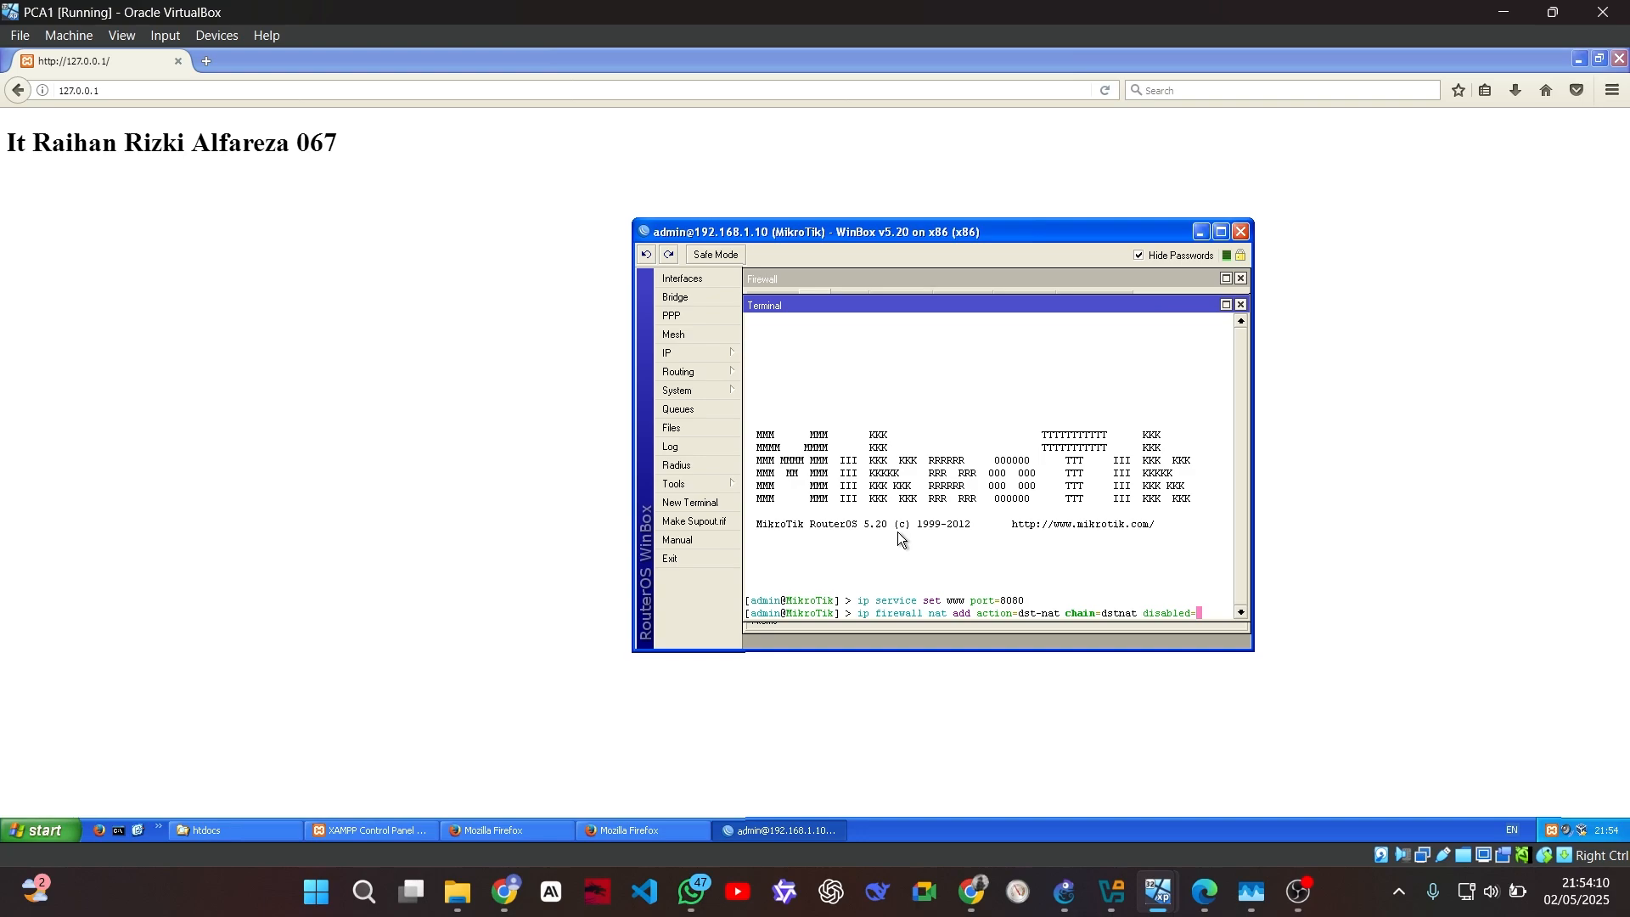
{"action": "type", "text": "no dst-ad"}
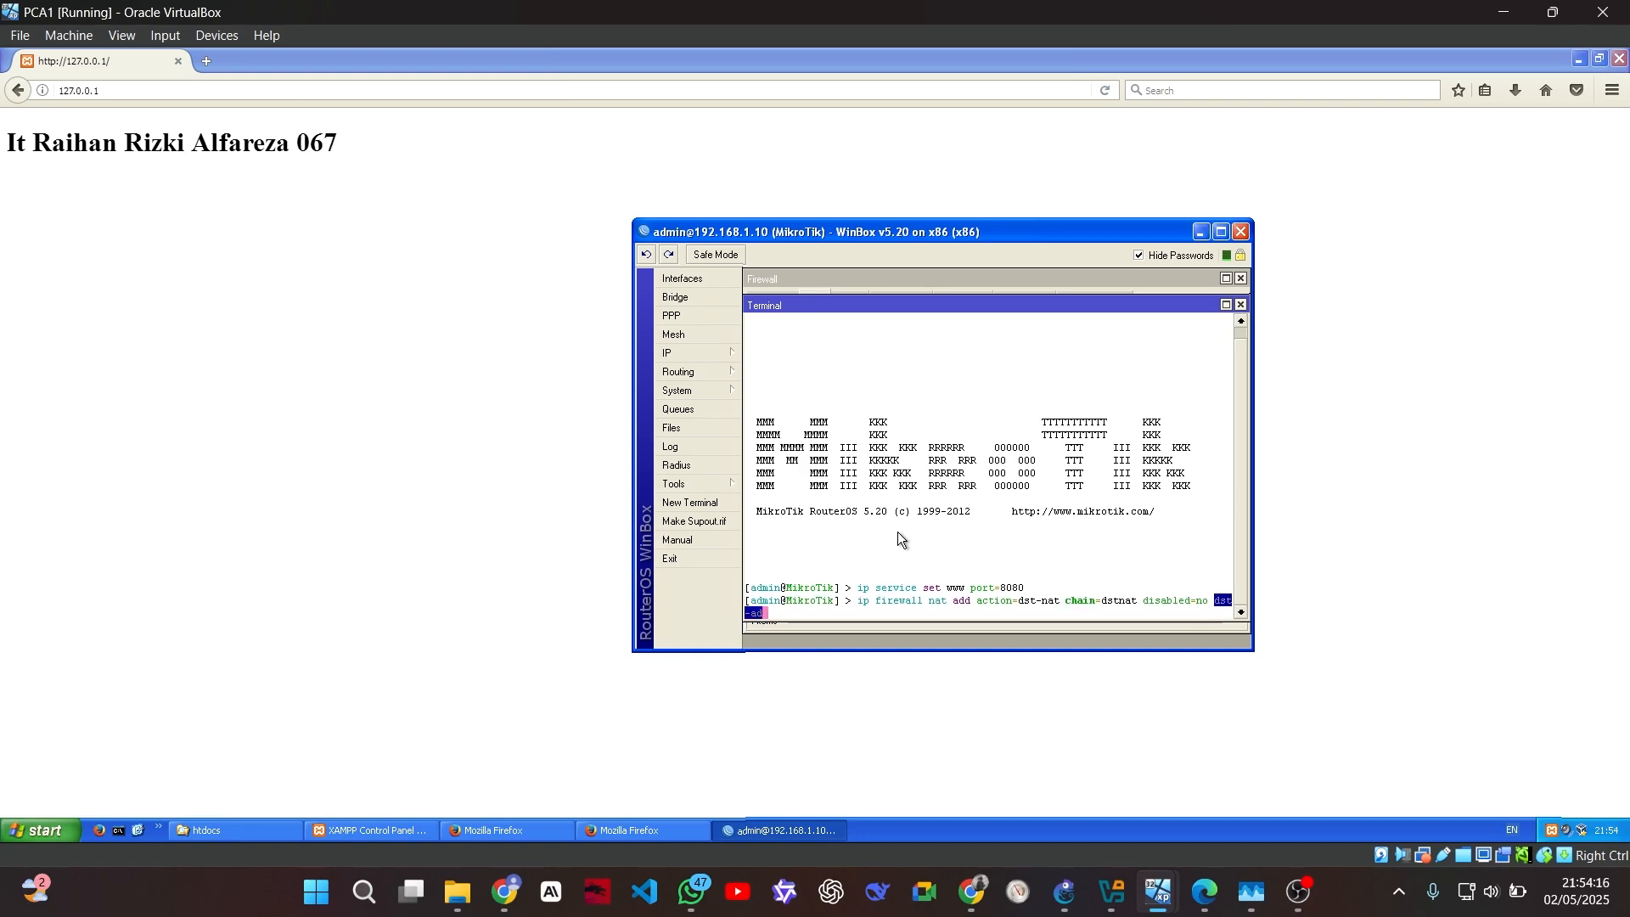
{"action": "type", "text": "dress=1.1.1.10 dst-port"}
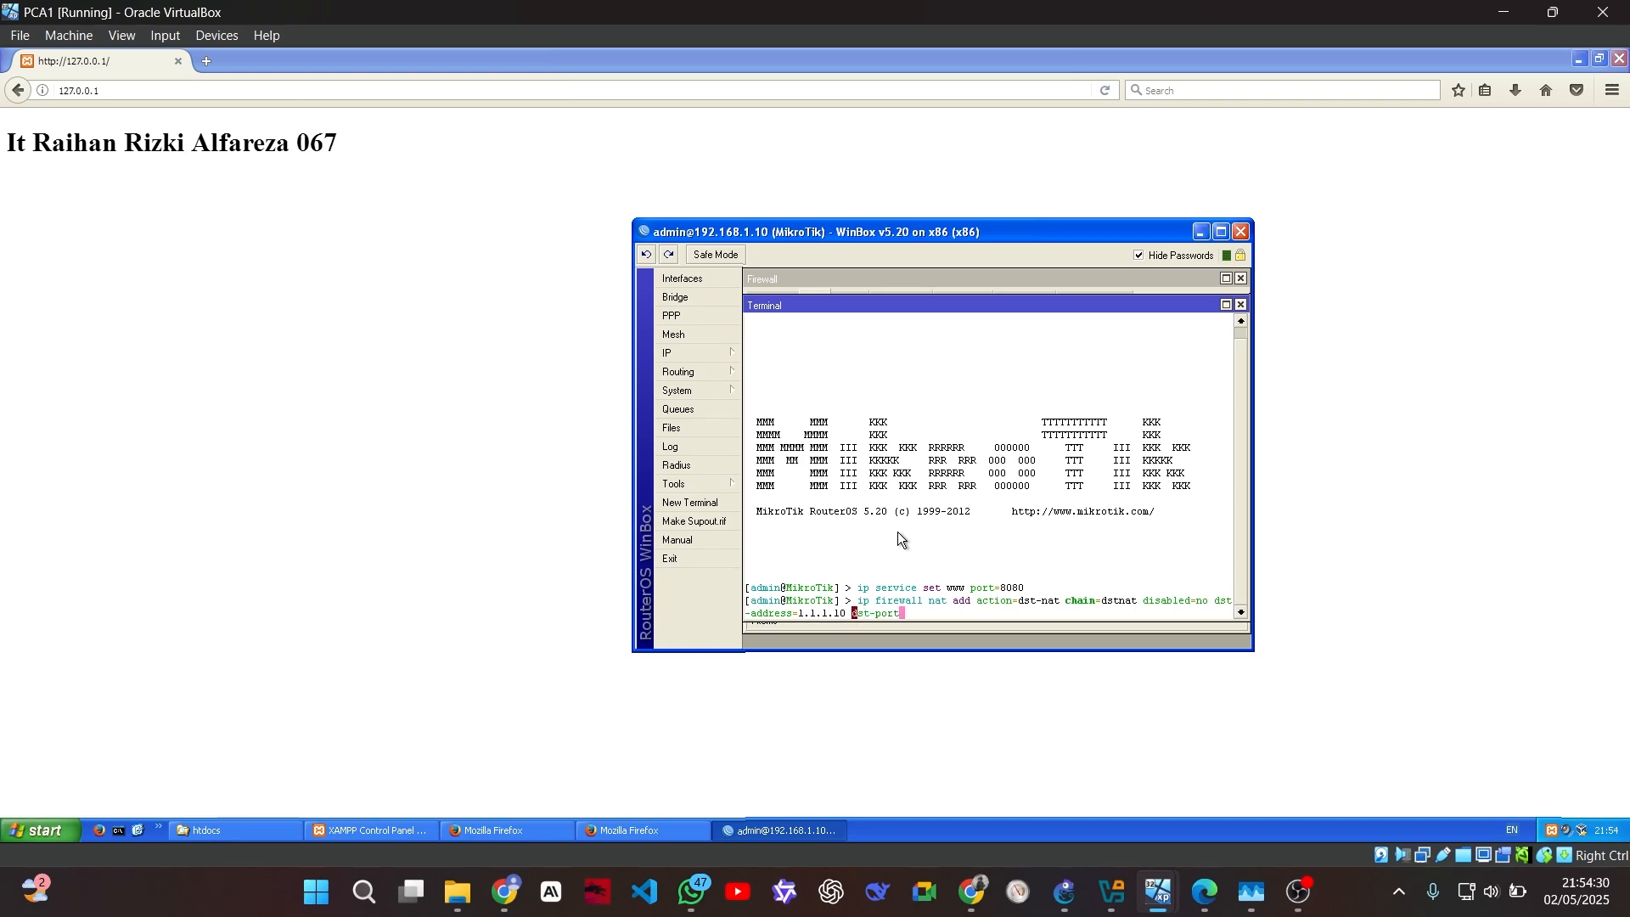
{"action": "type", "text": "=80 proto"}
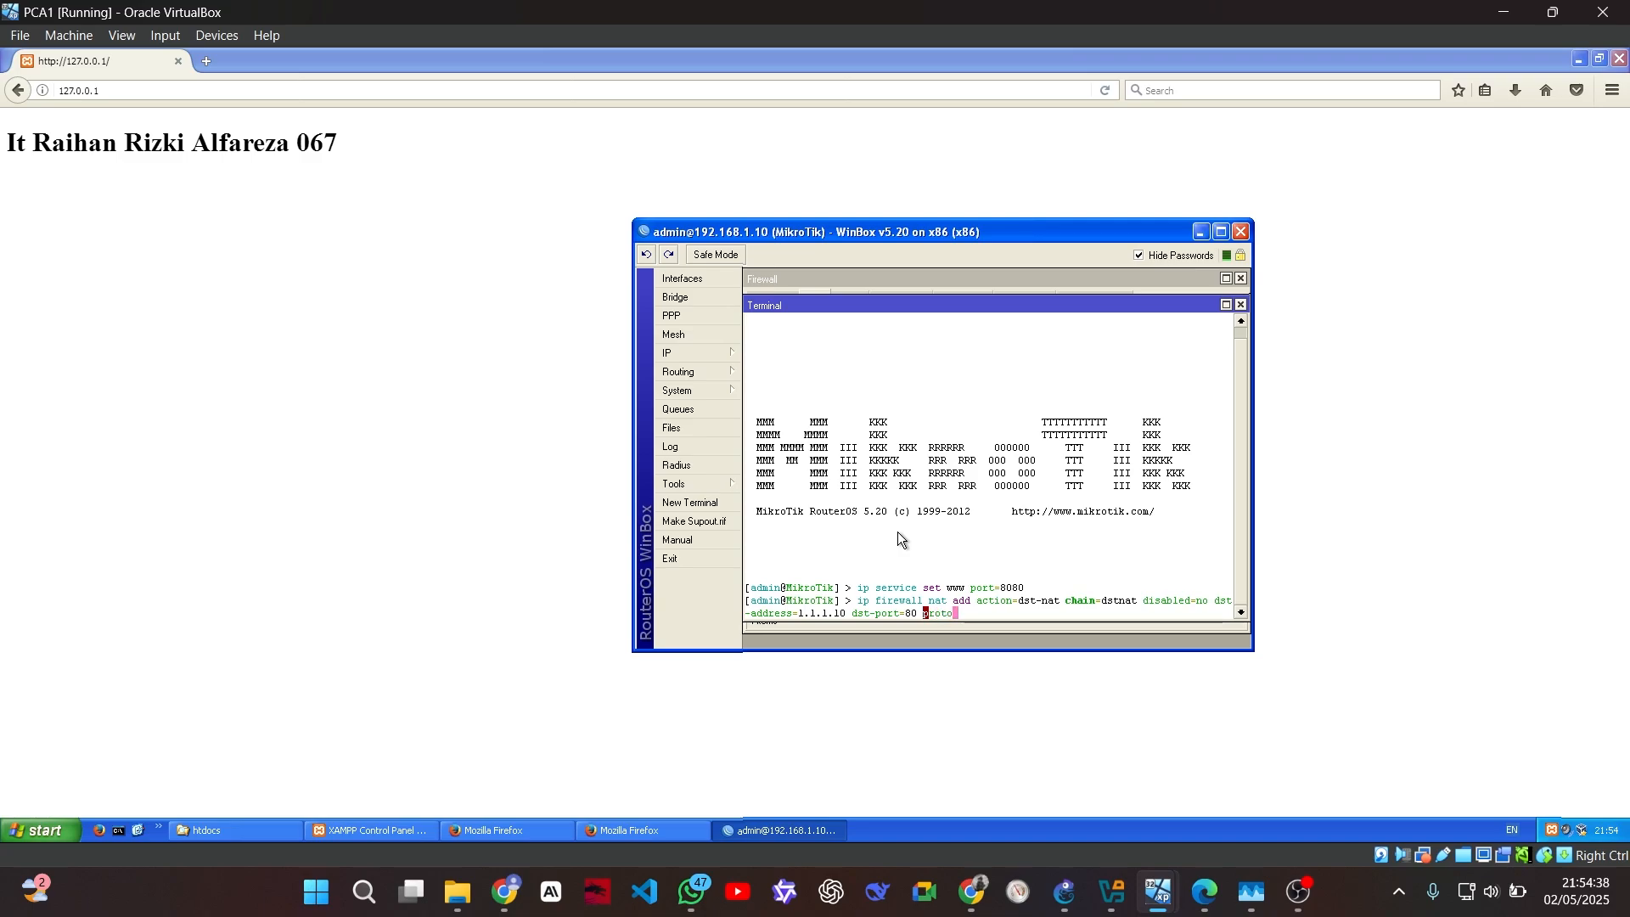
{"action": "type", "text": "col=tcp to-address=1"}
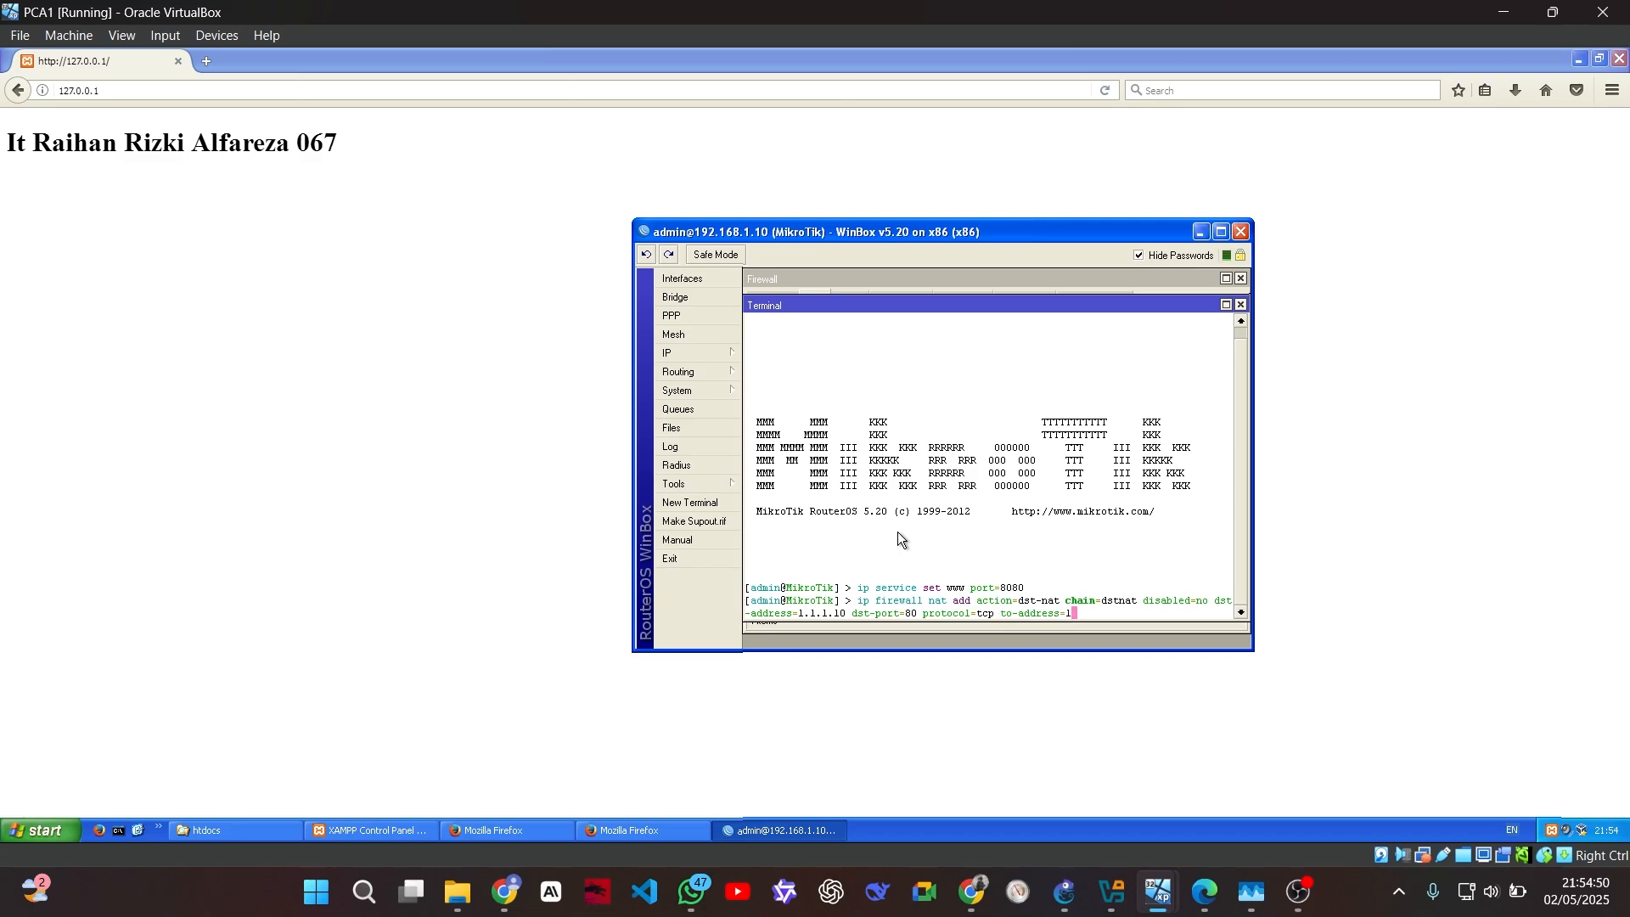
{"action": "type", "text": "92.168.1.11"}
{"action": "key", "text": "Return"}
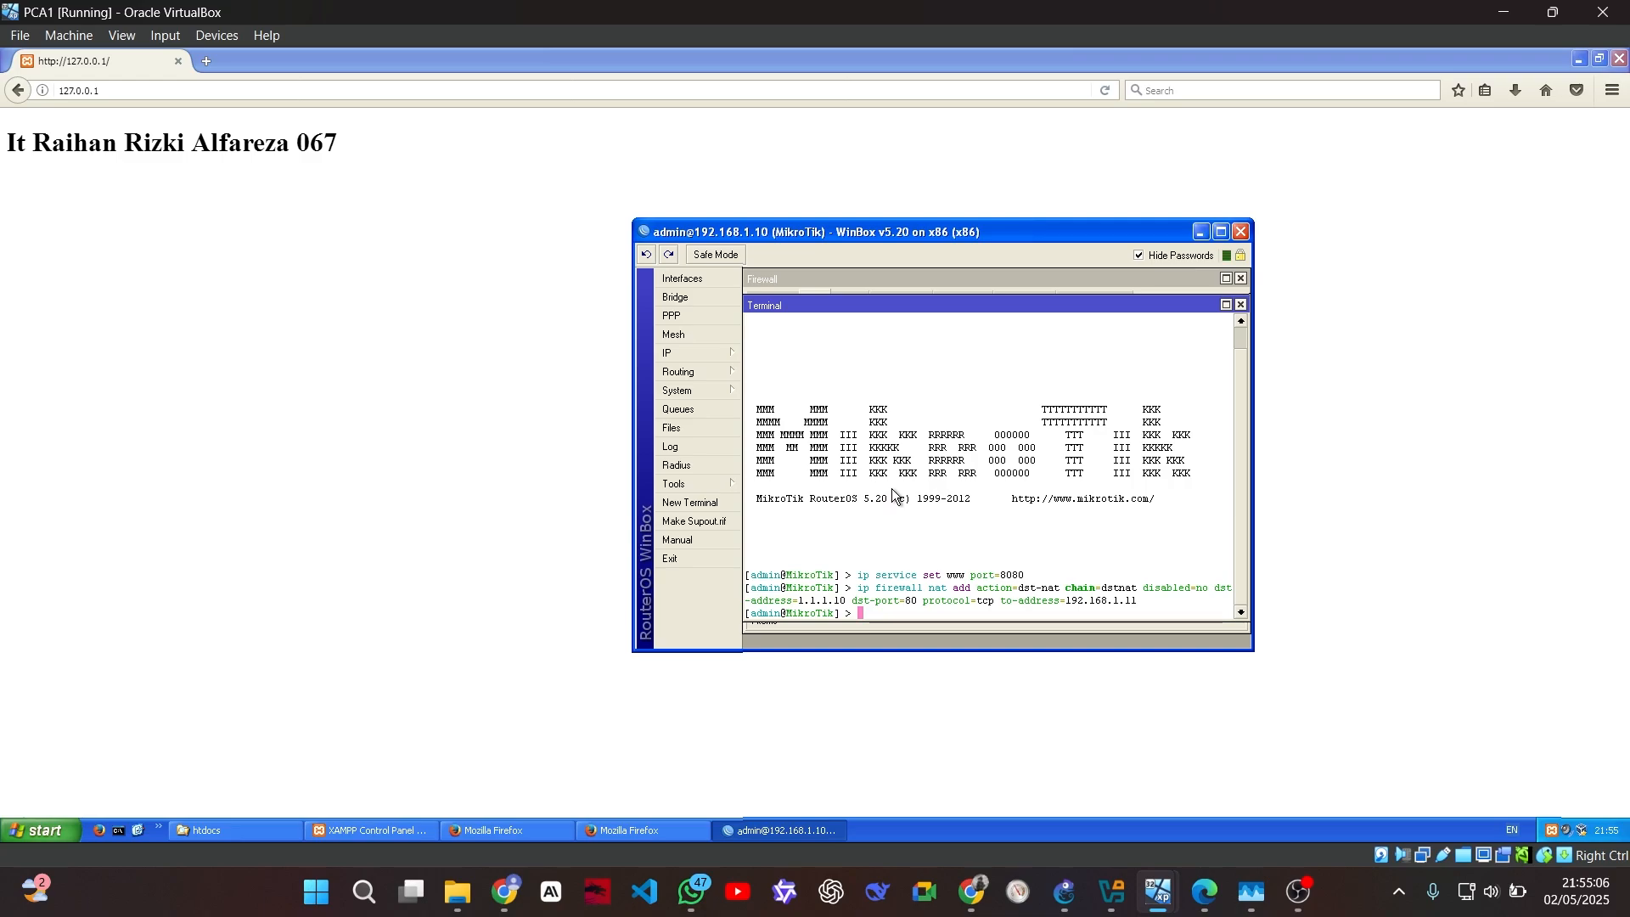
On PCB1's router terminal, run 'interface pptp-client disable pptp-out1' to drop the VPN tunnel
{"action": "left_click", "coordinate": [1144, 907]}
{"action": "left_click", "coordinate": [1038, 775]}
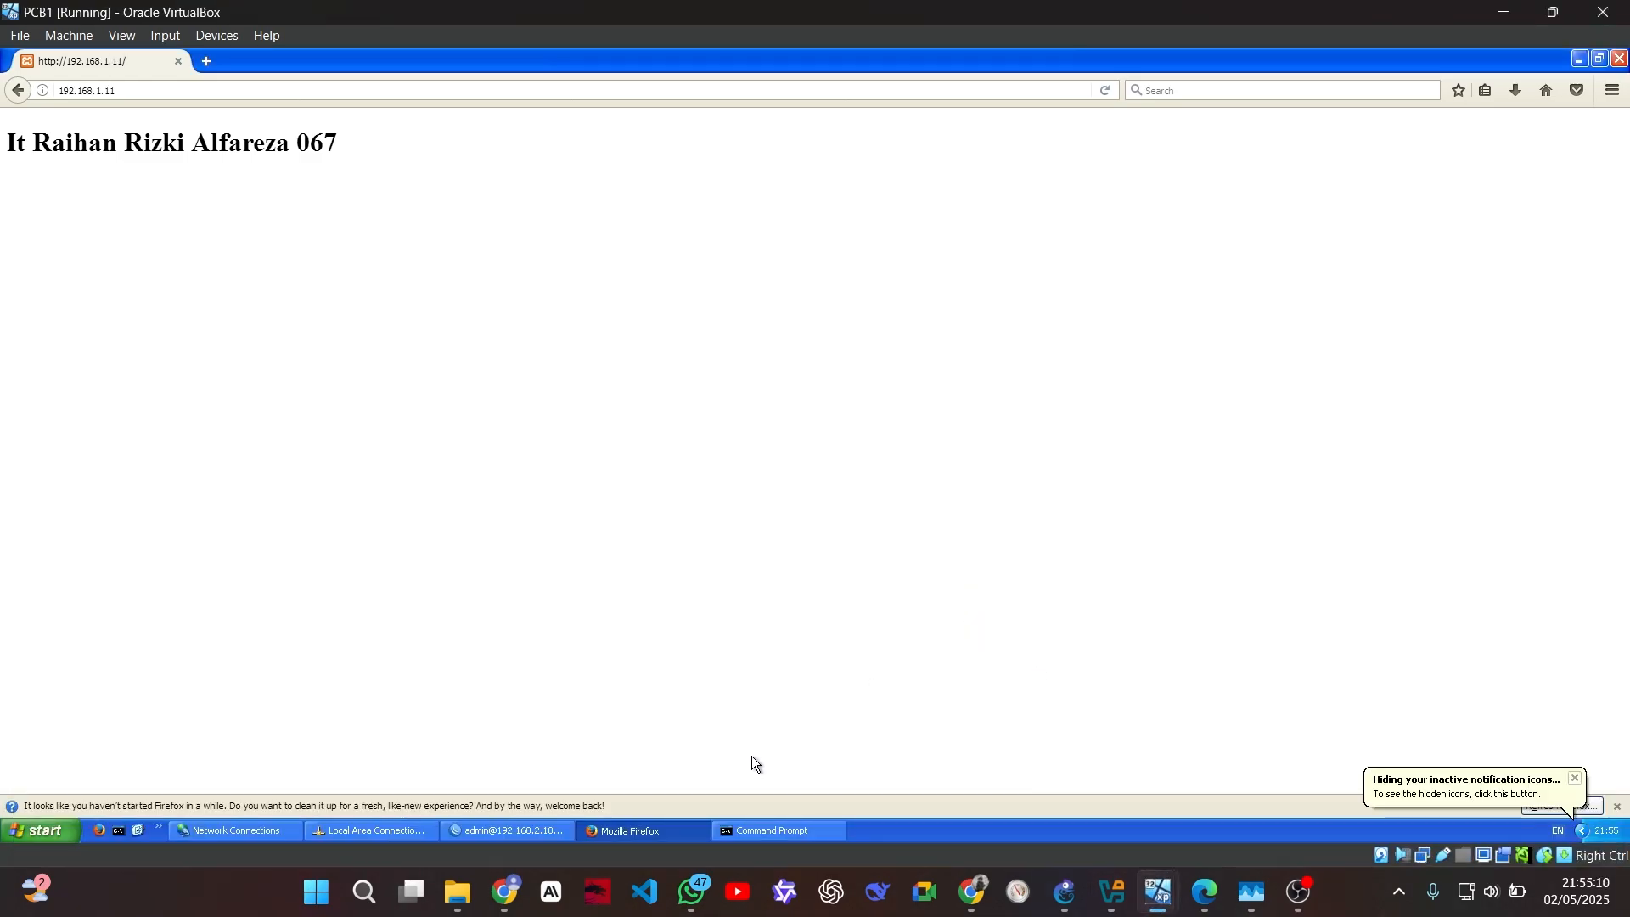
{"action": "left_click", "coordinate": [519, 830]}
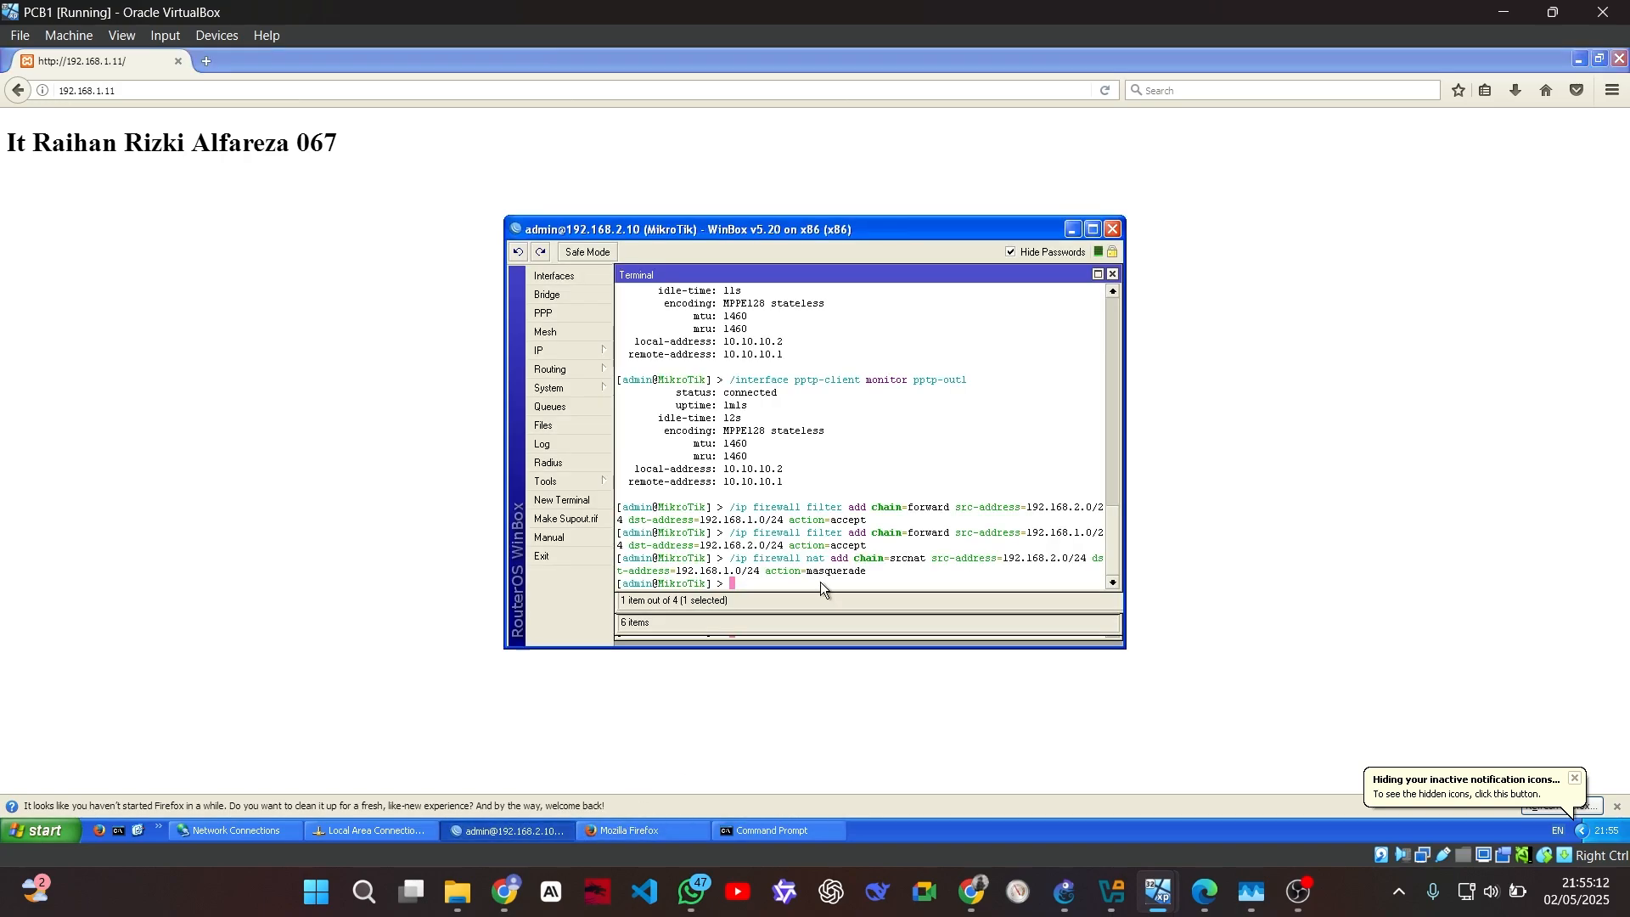
{"action": "type", "text": "inter"}
{"action": "key", "text": "Tab"}
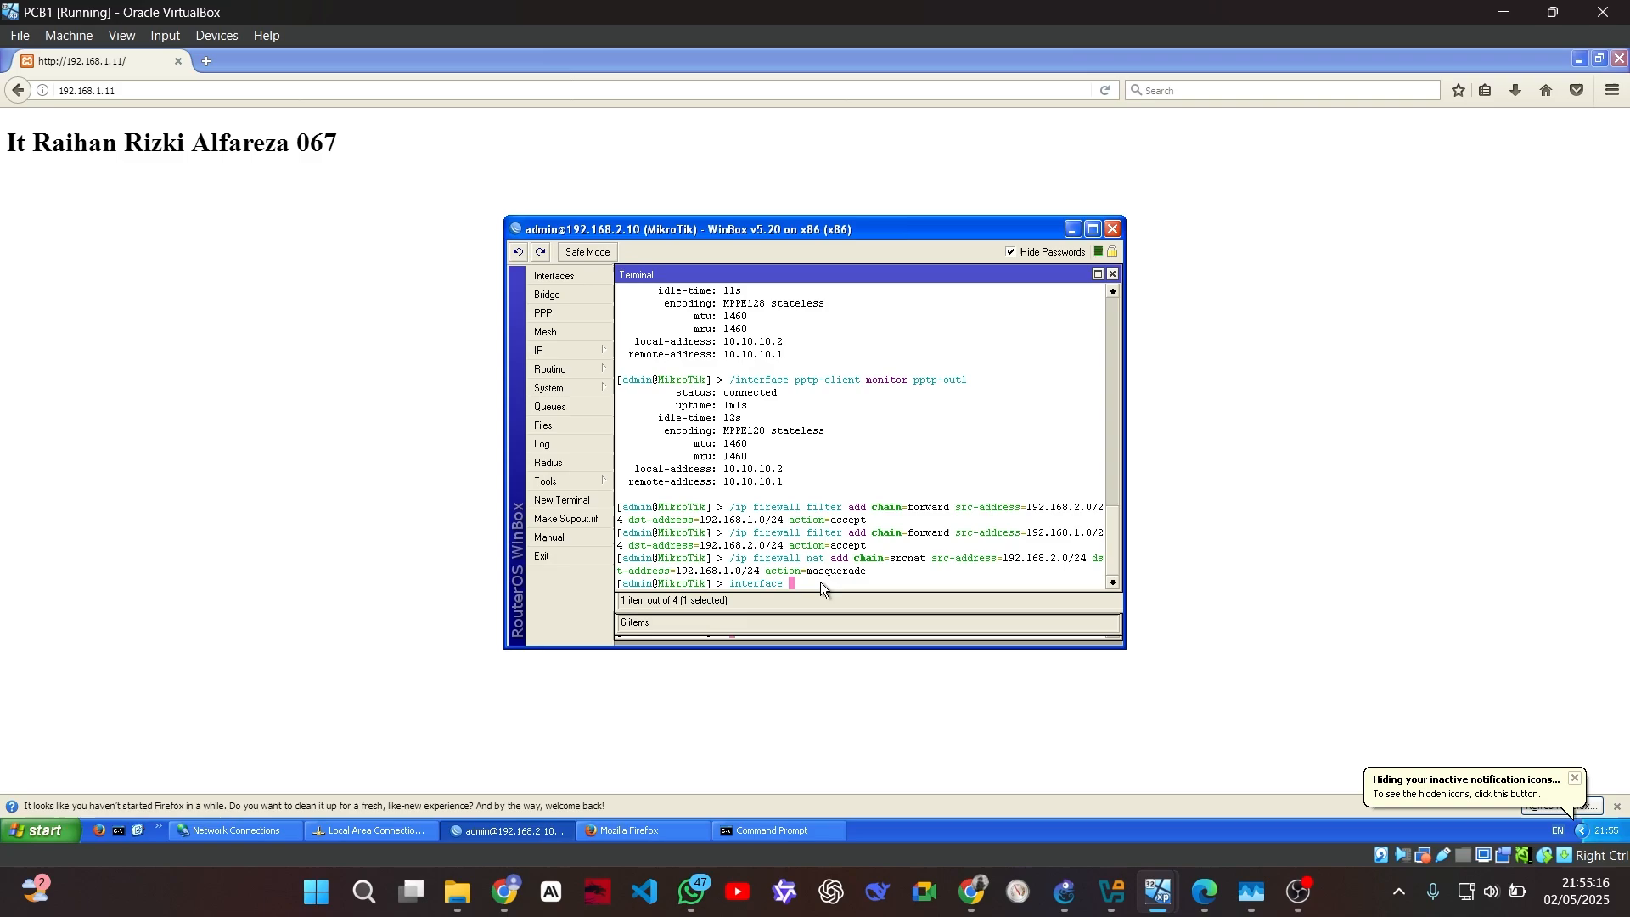
{"action": "type", "text": "pptp"}
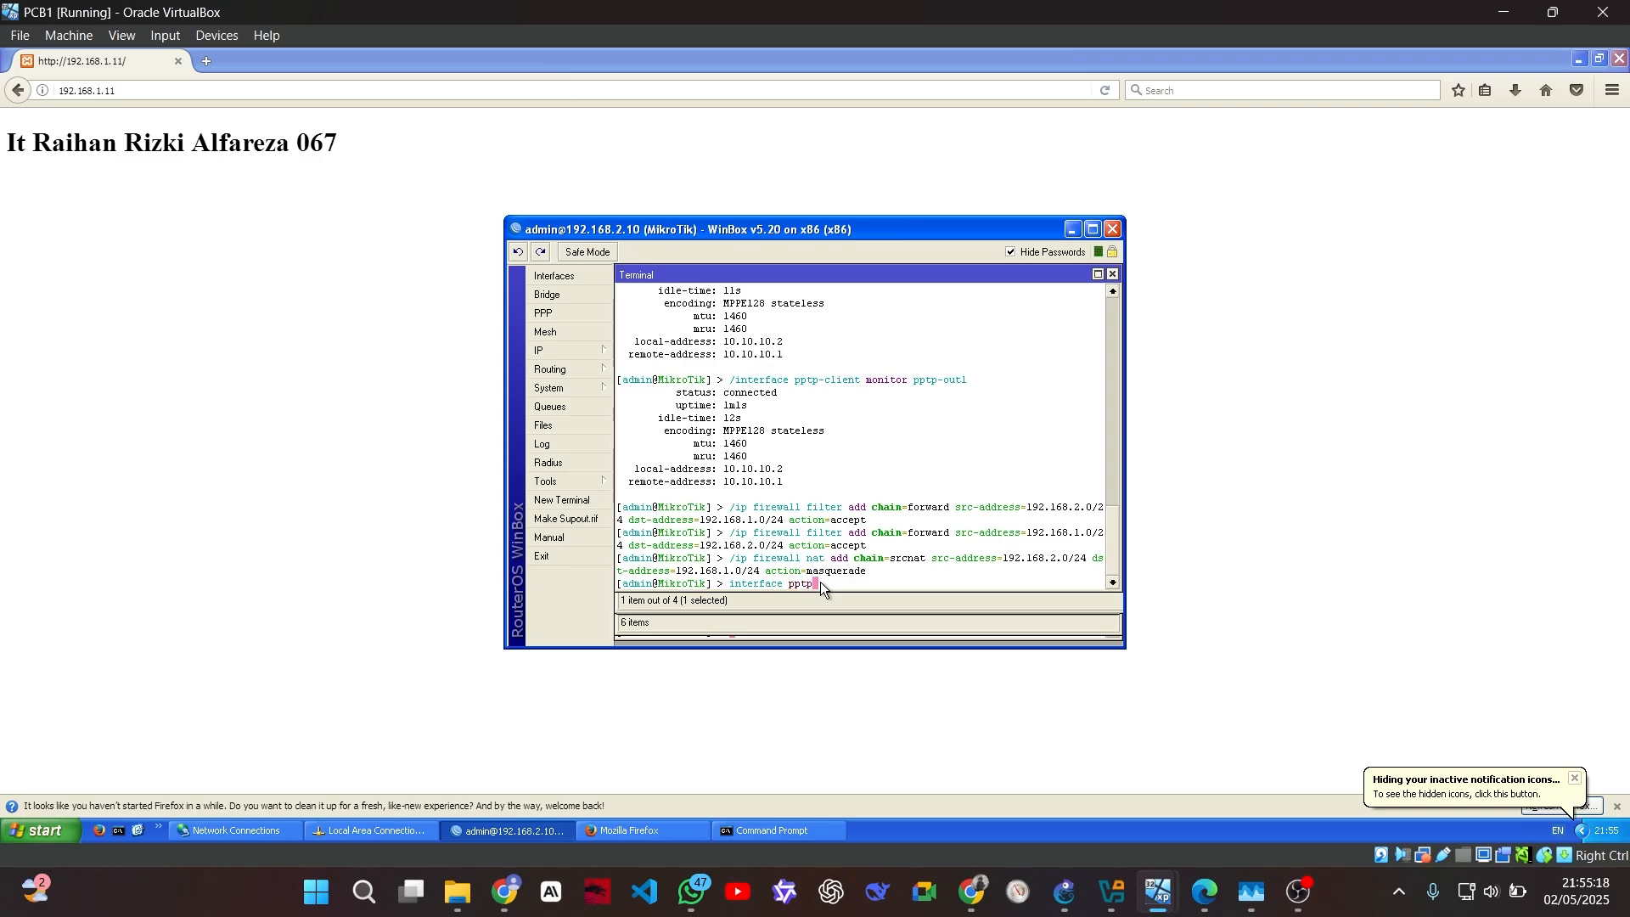
{"action": "type", "text": "-client"}
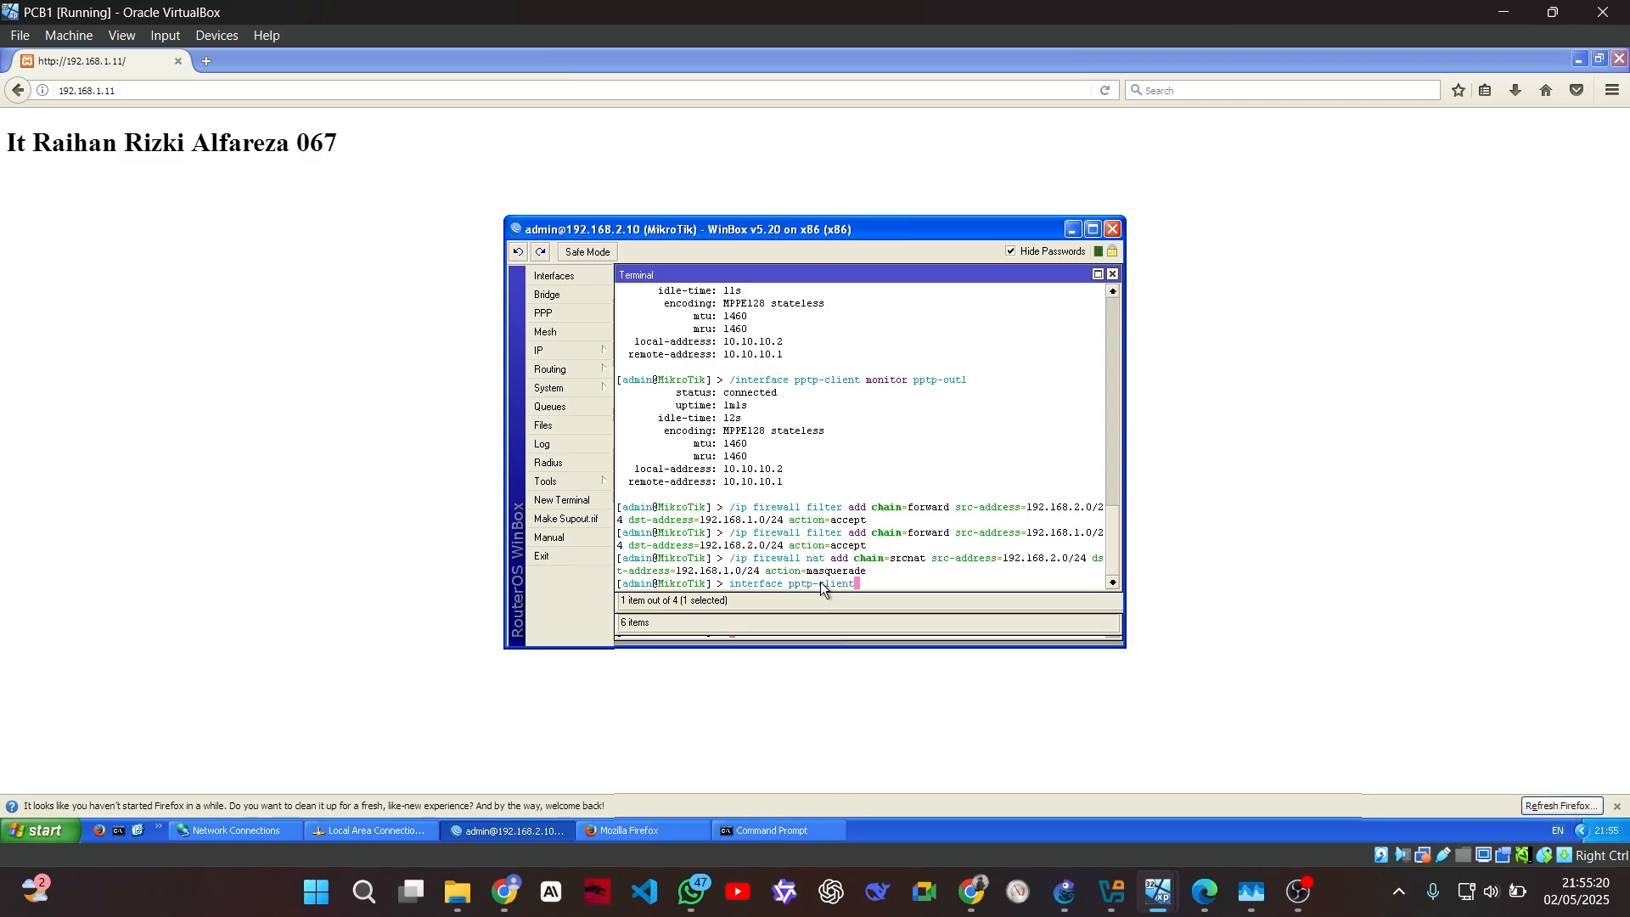
{"action": "type", "text": " disable"}
{"action": "type", "text": " ppt"}
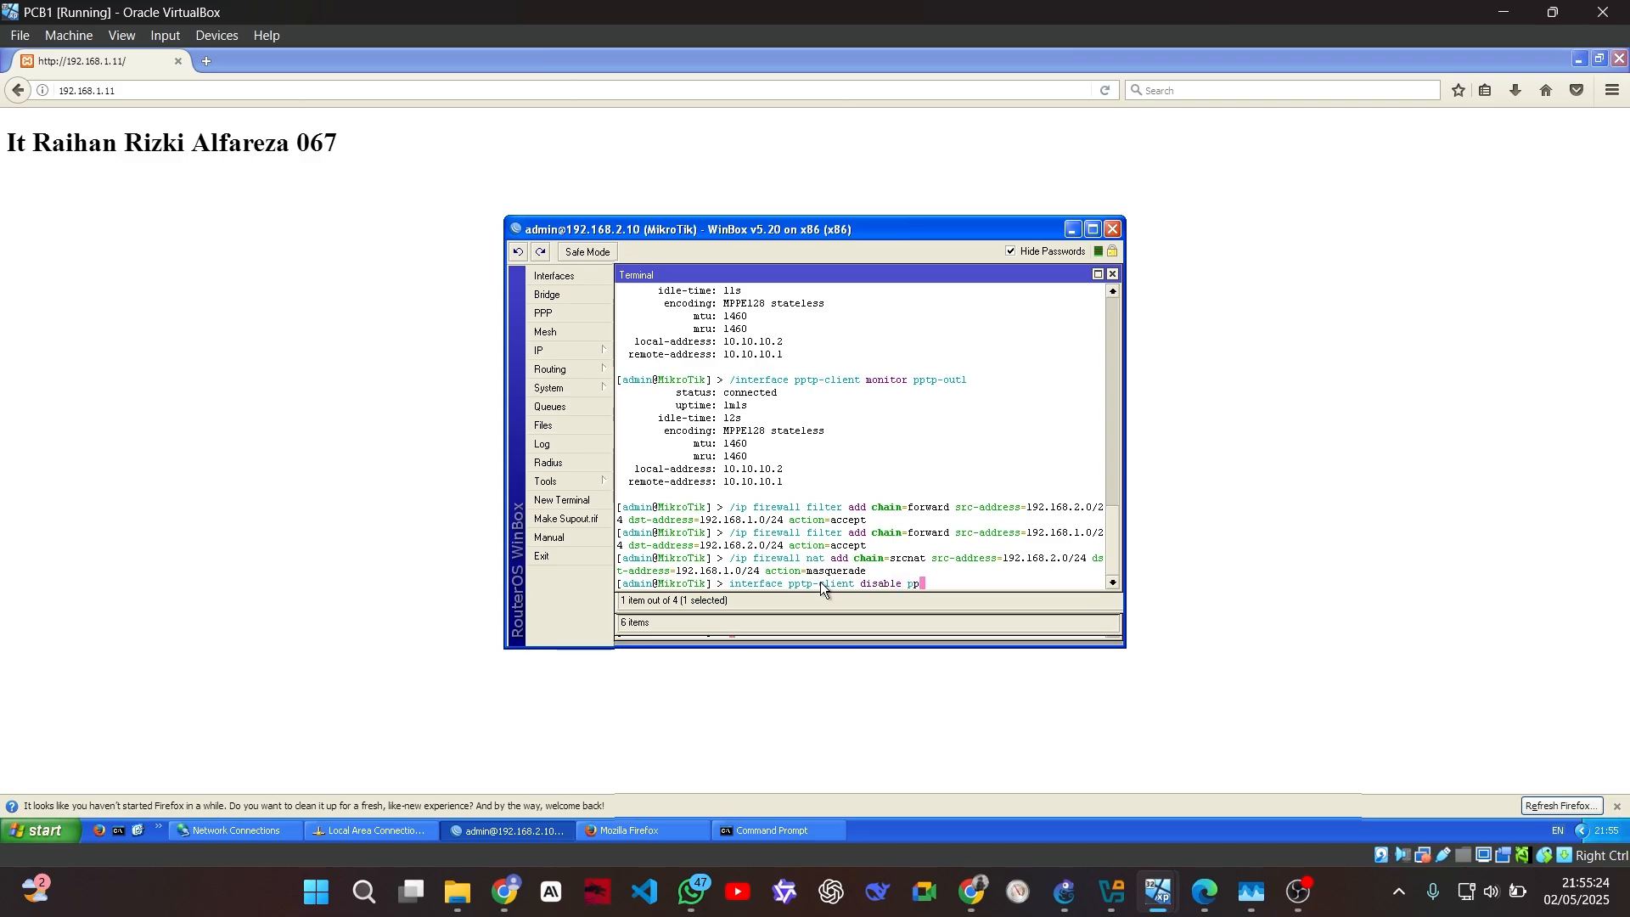
{"action": "type", "text": "p-out1"}
{"action": "key", "text": "Return"}
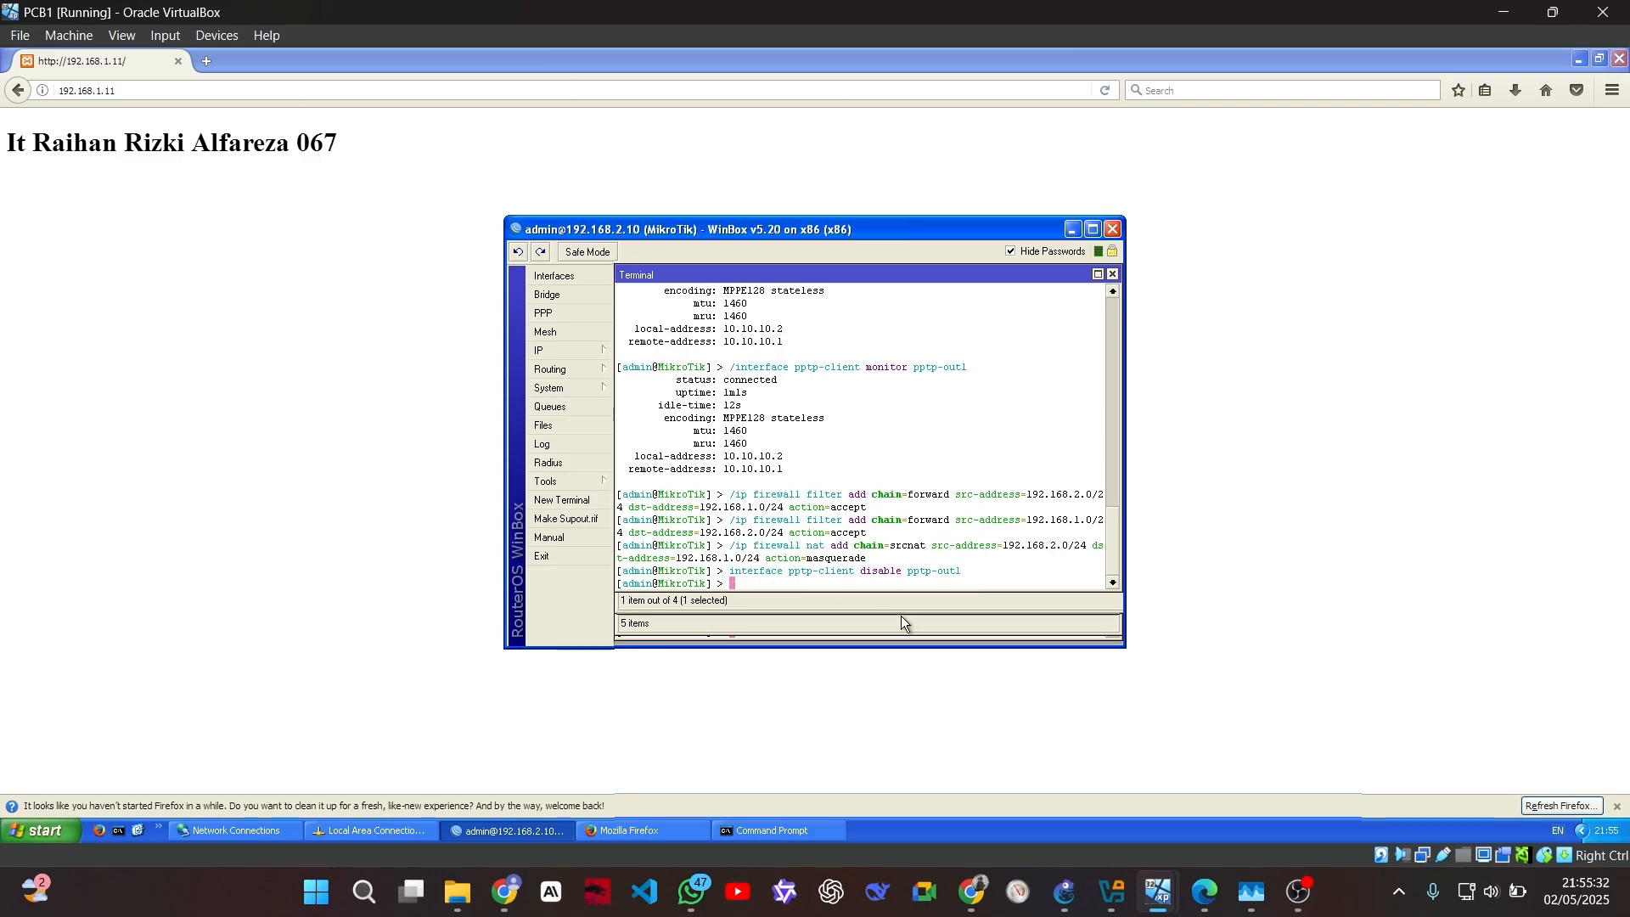
{"action": "left_click", "coordinate": [403, 89]}
{"action": "type", "text": "http"}
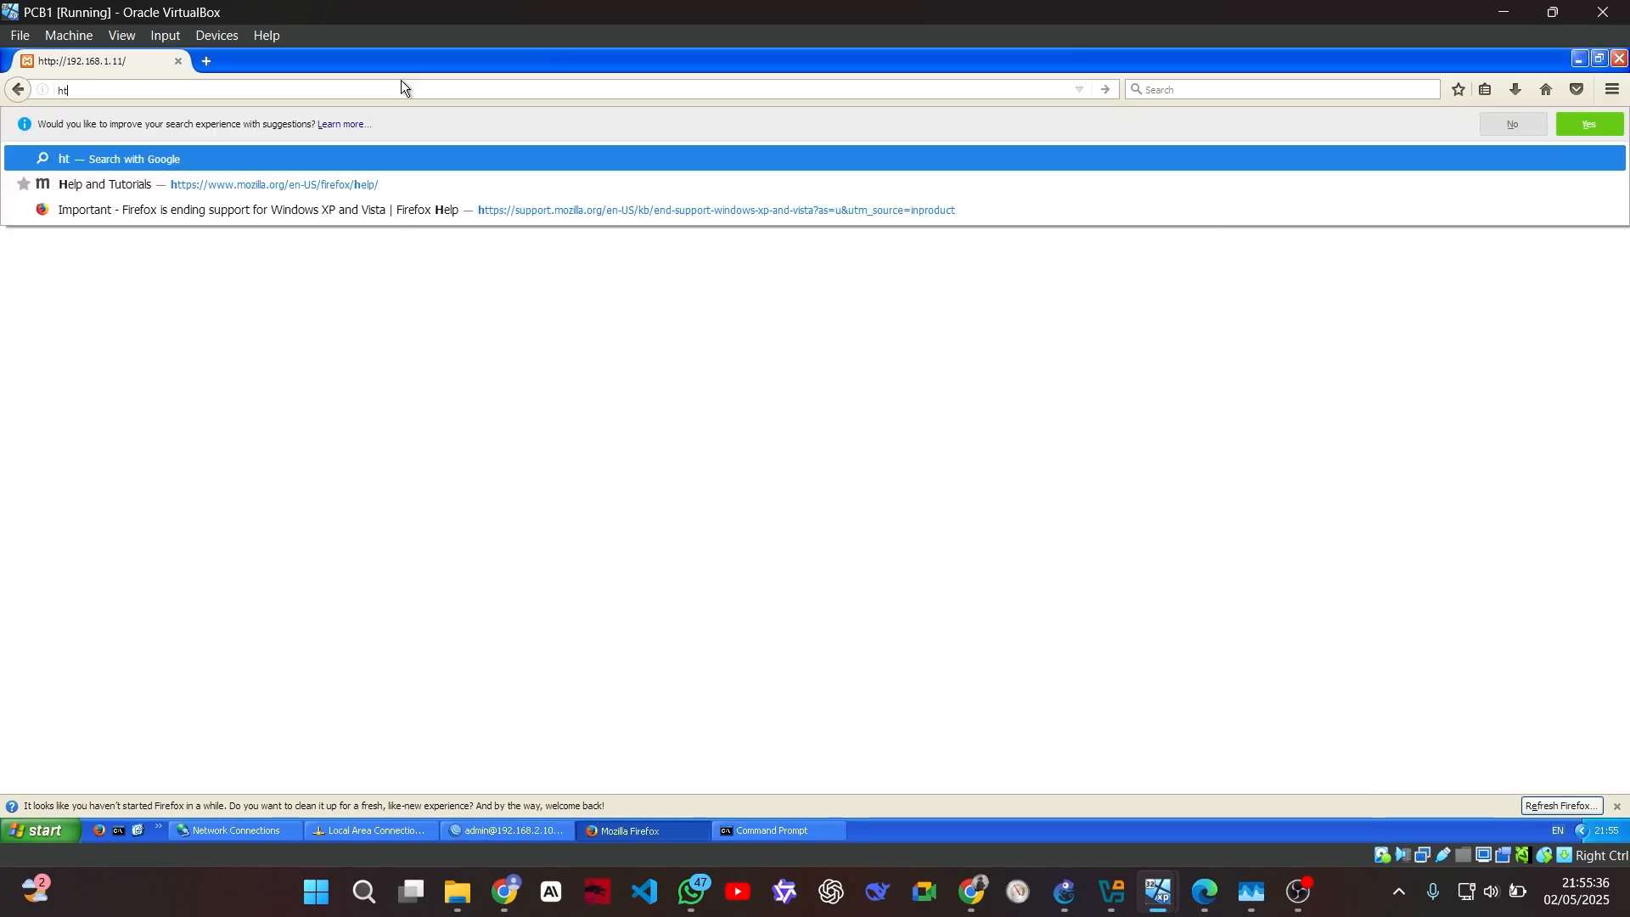
{"action": "type", "text": "/"}
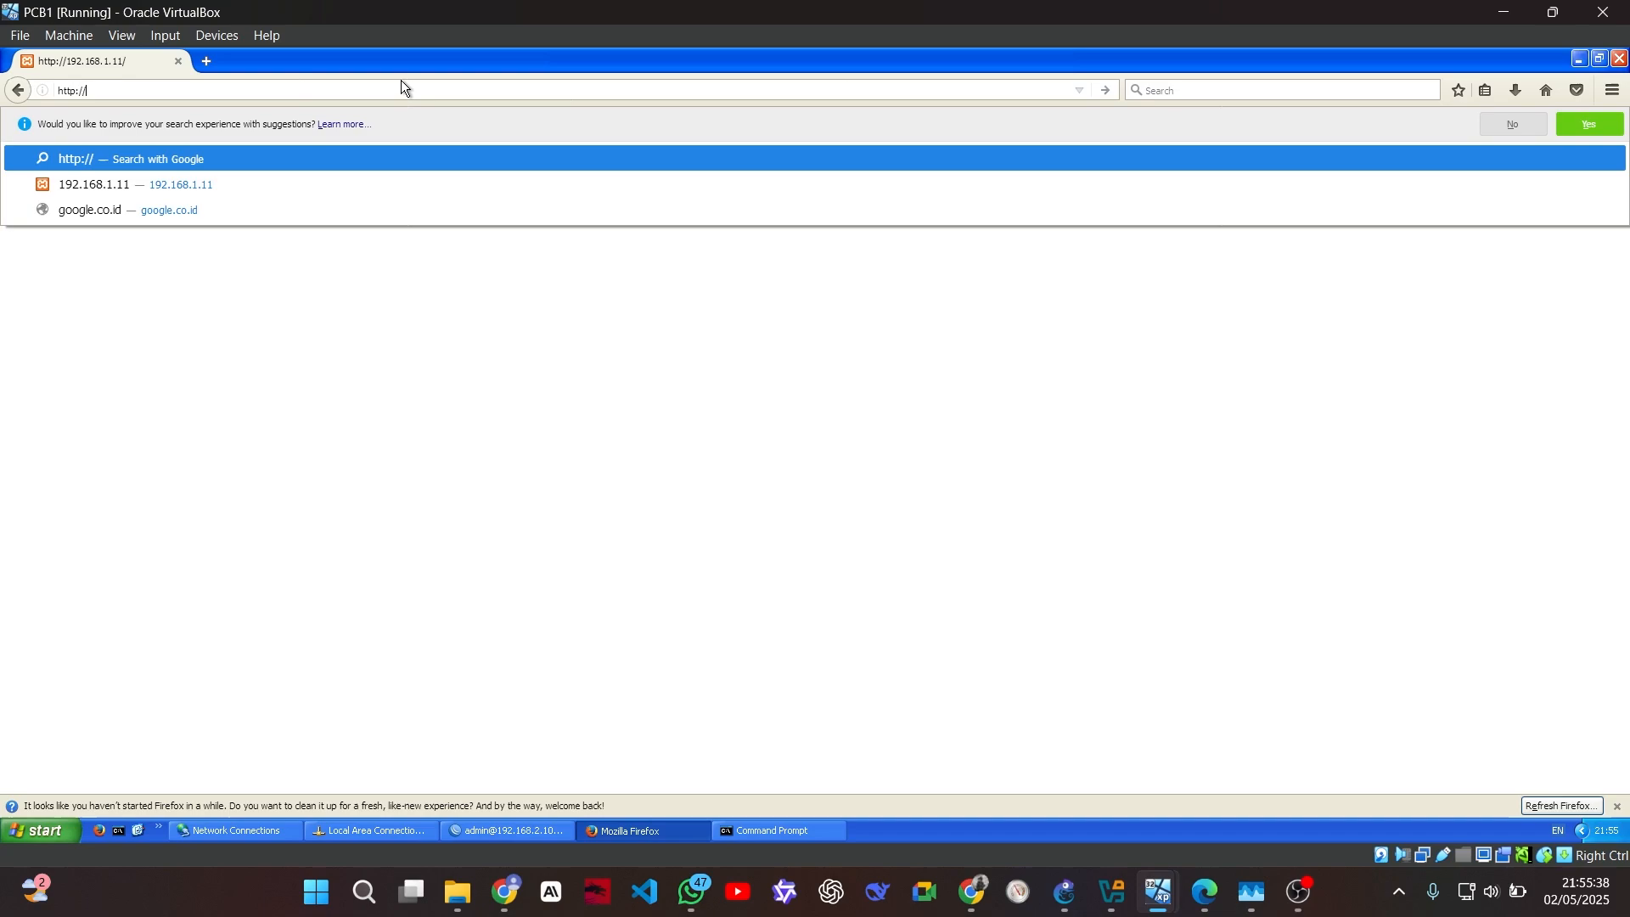
{"action": "type", "text": "1.1.1.10"}
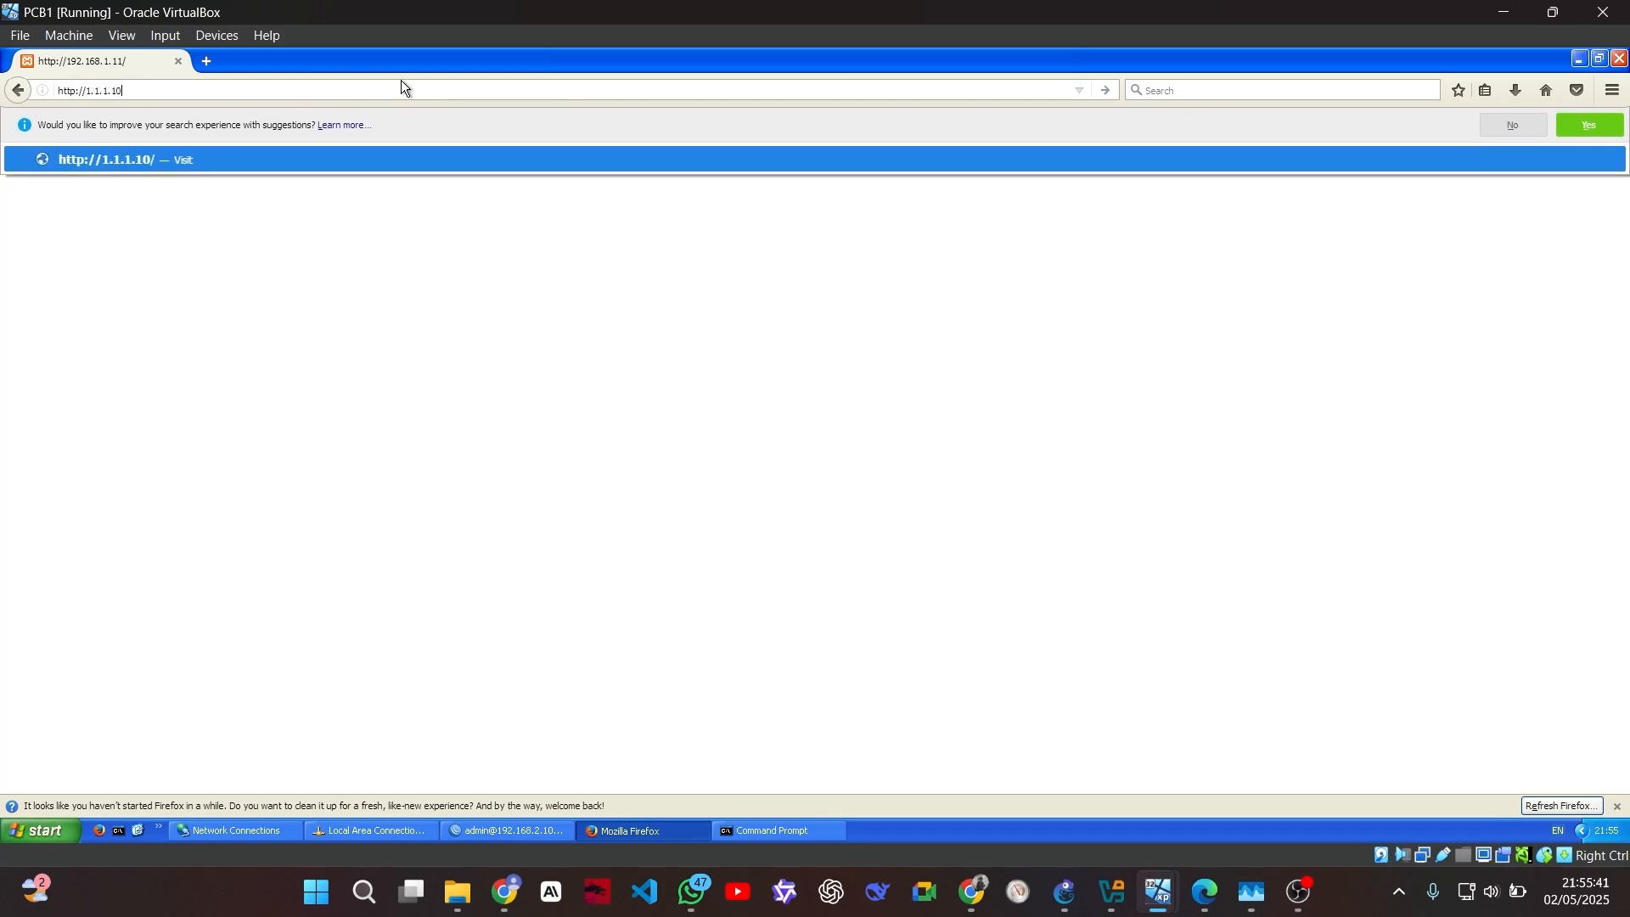
{"action": "key", "text": "Return"}
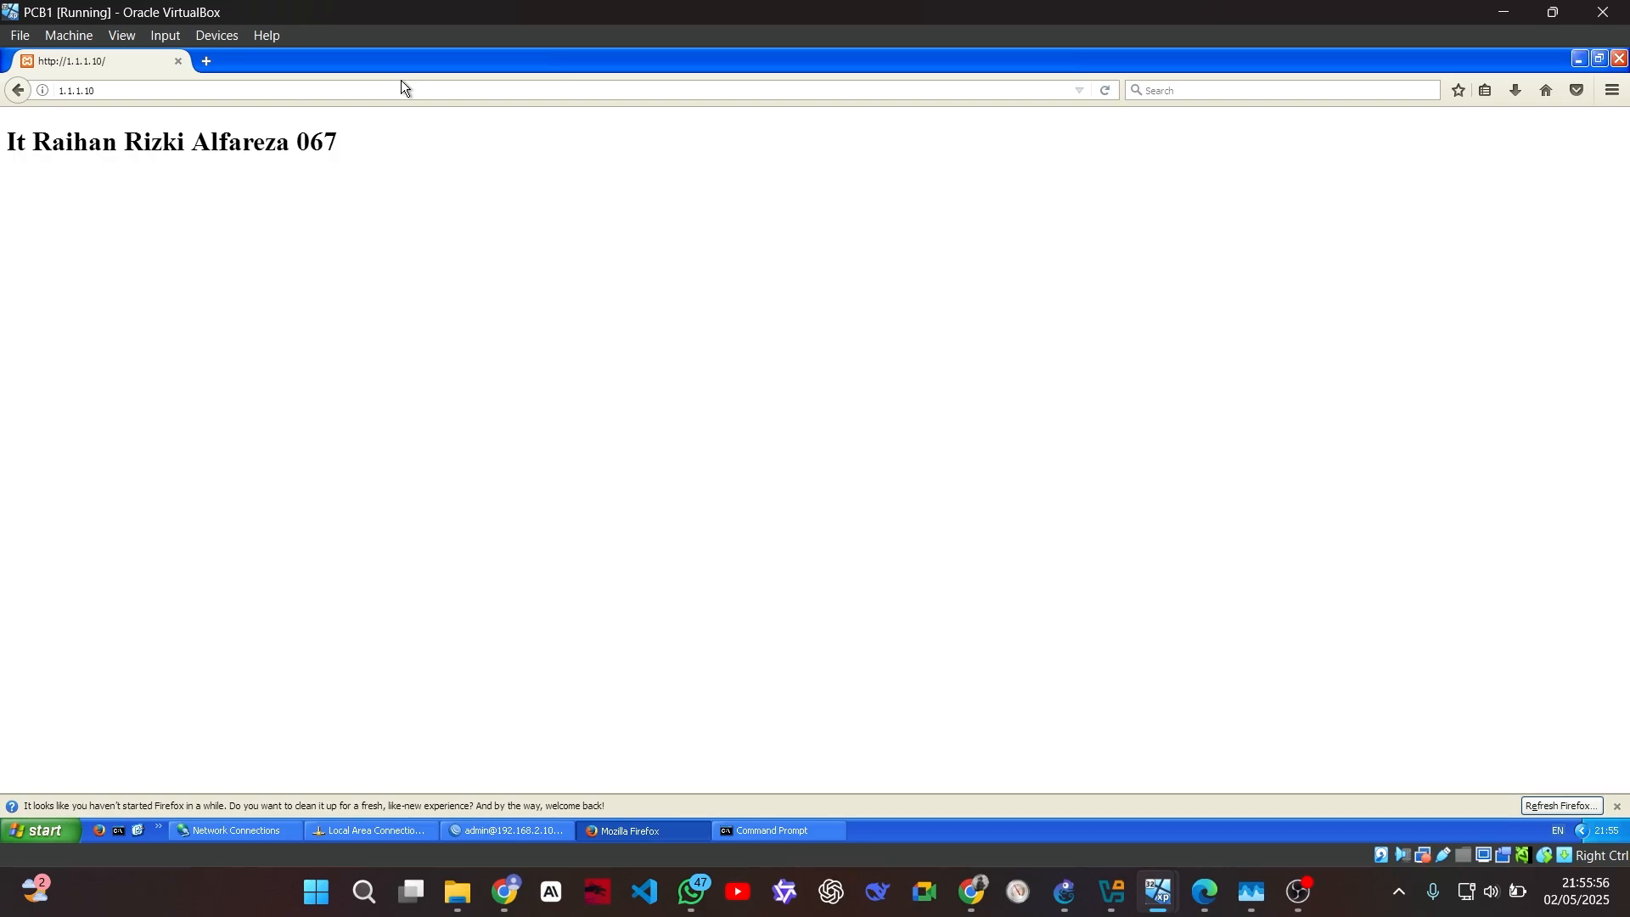
{"action": "left_click", "coordinate": [1205, 891]}
Scroll the lab PDF to page 7's Tambahan Port Forwarding section
{"action": "scroll", "coordinate": [958, 475], "scroll_direction": "down", "scroll_amount": 12}
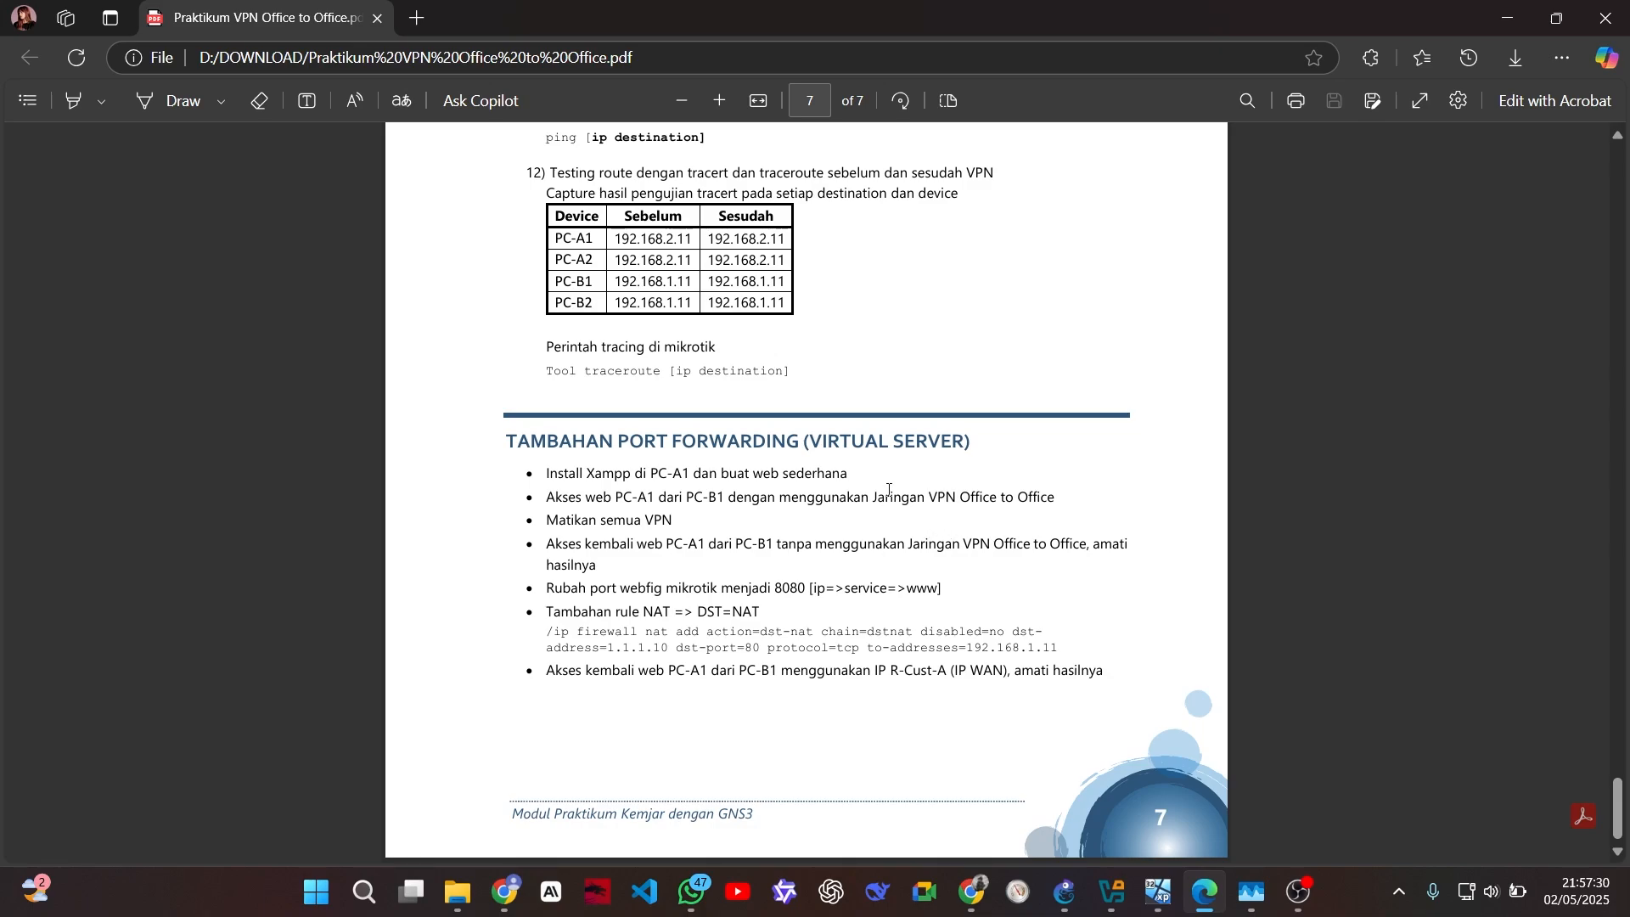
Return to the PCA1 VM, whose terminal lists the port-8080 and dst-nat commands
{"action": "left_click", "coordinate": [1159, 892]}
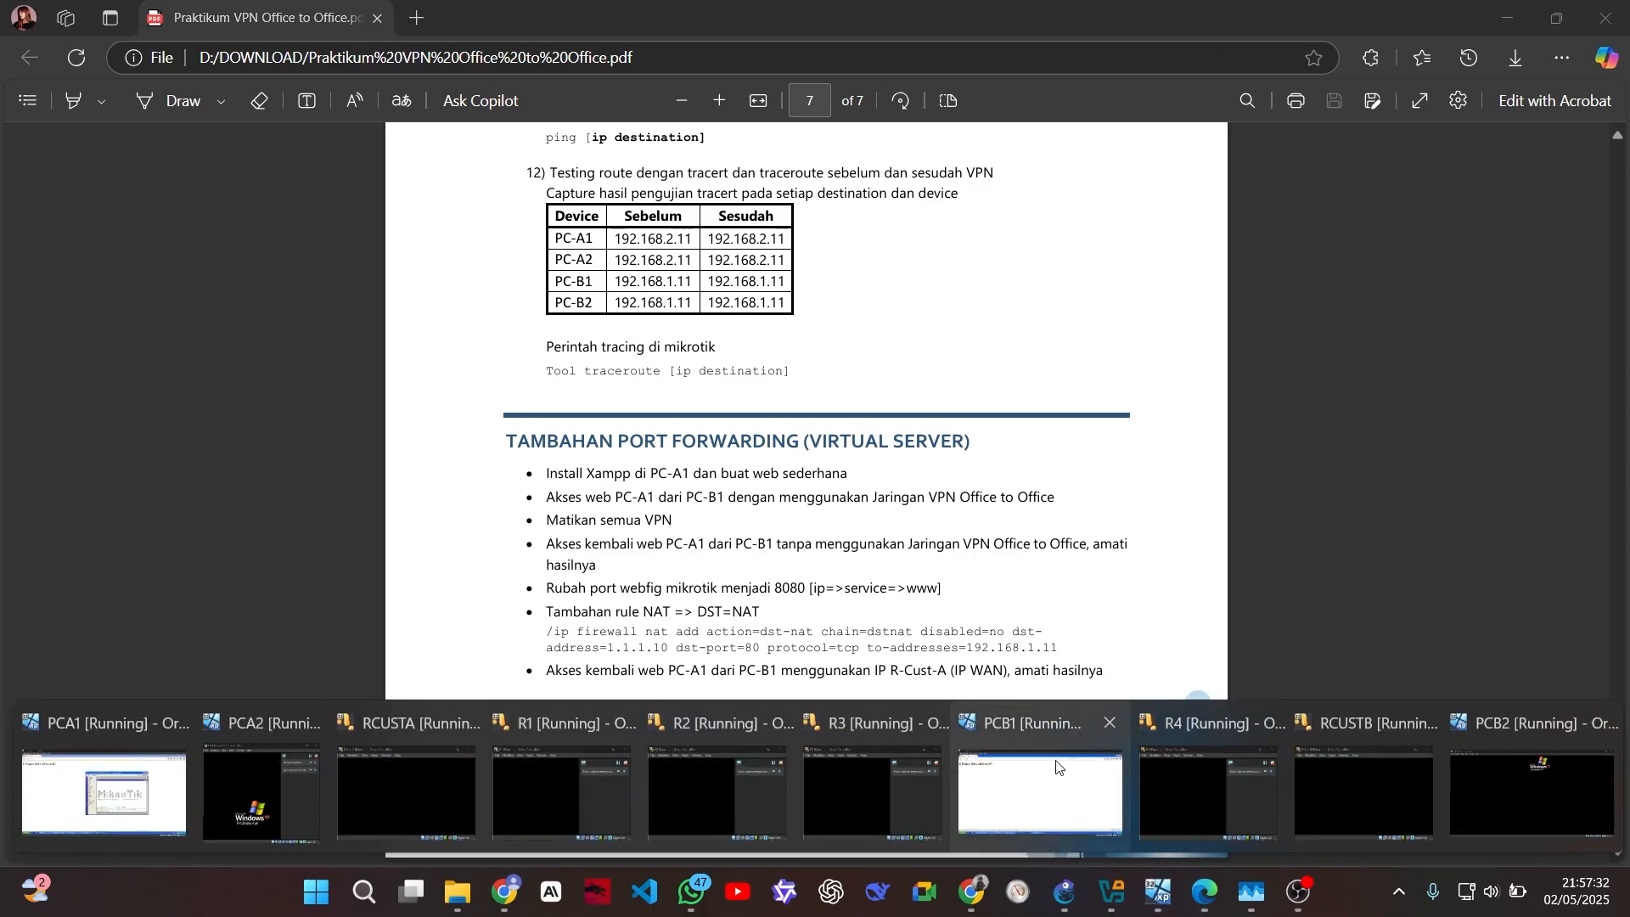
{"action": "mouse_move", "coordinate": [1058, 762]}
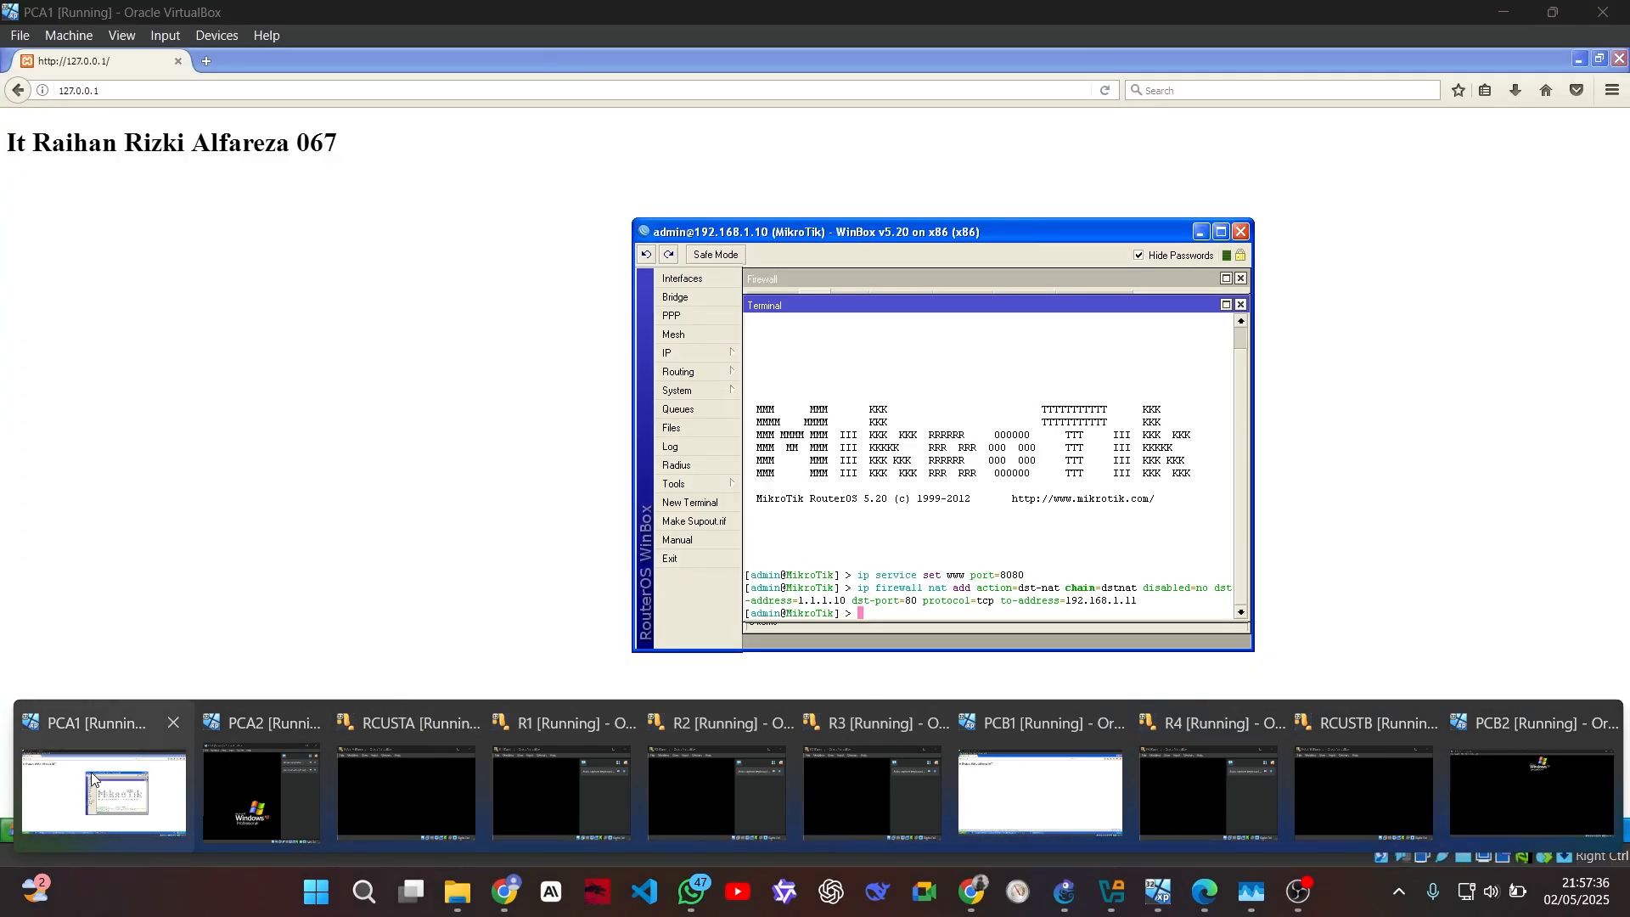
{"action": "left_click", "coordinate": [92, 779]}
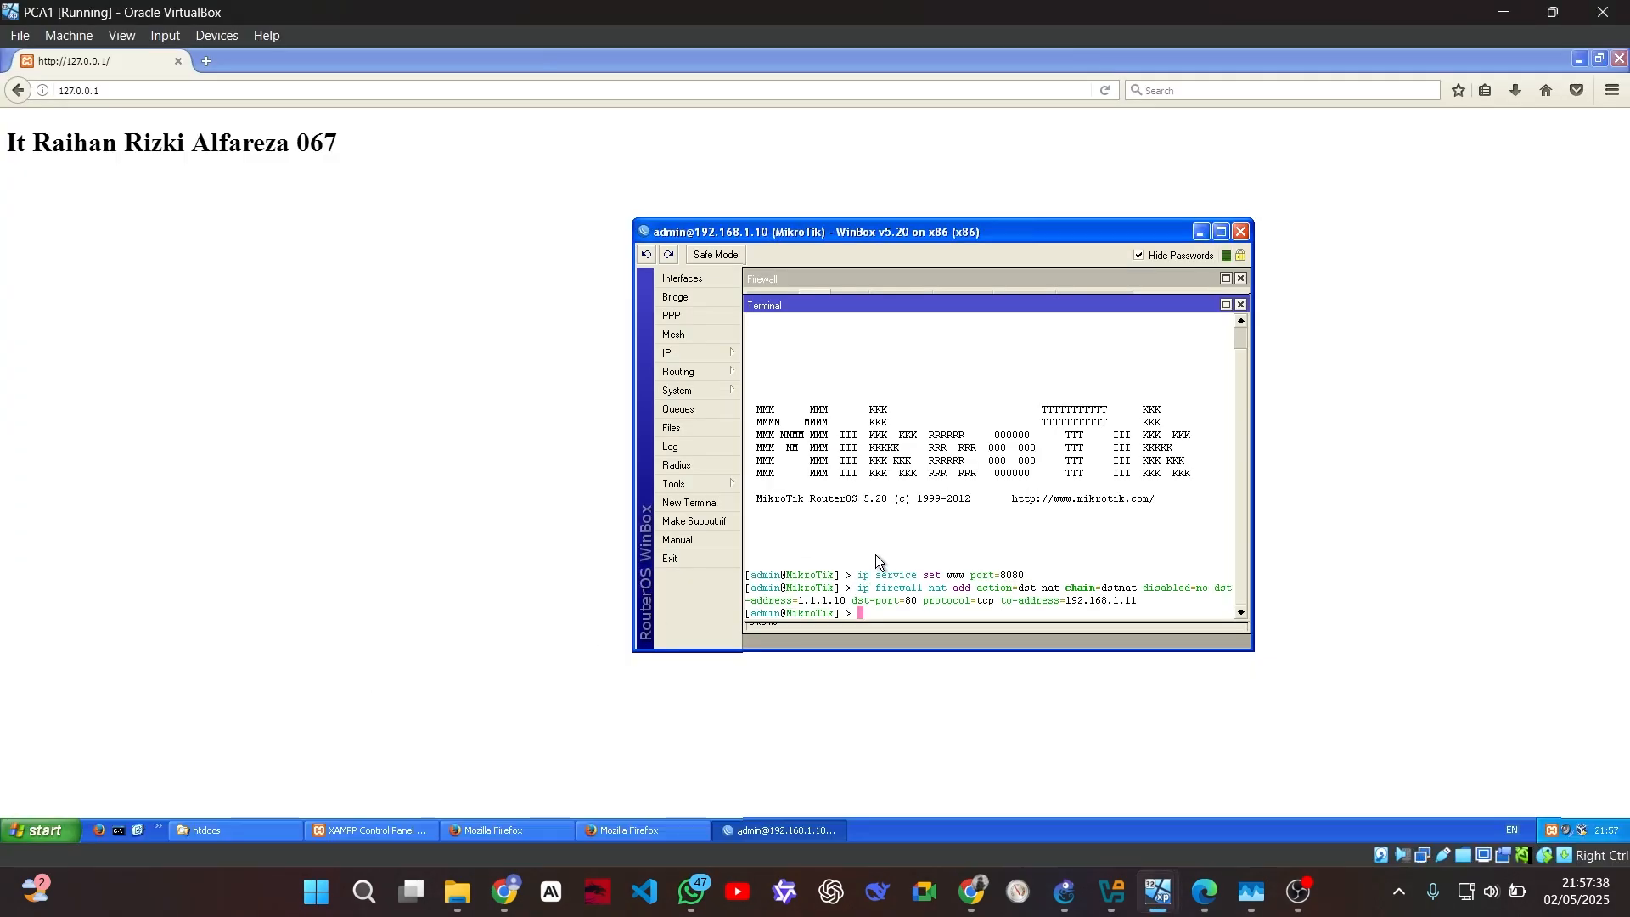